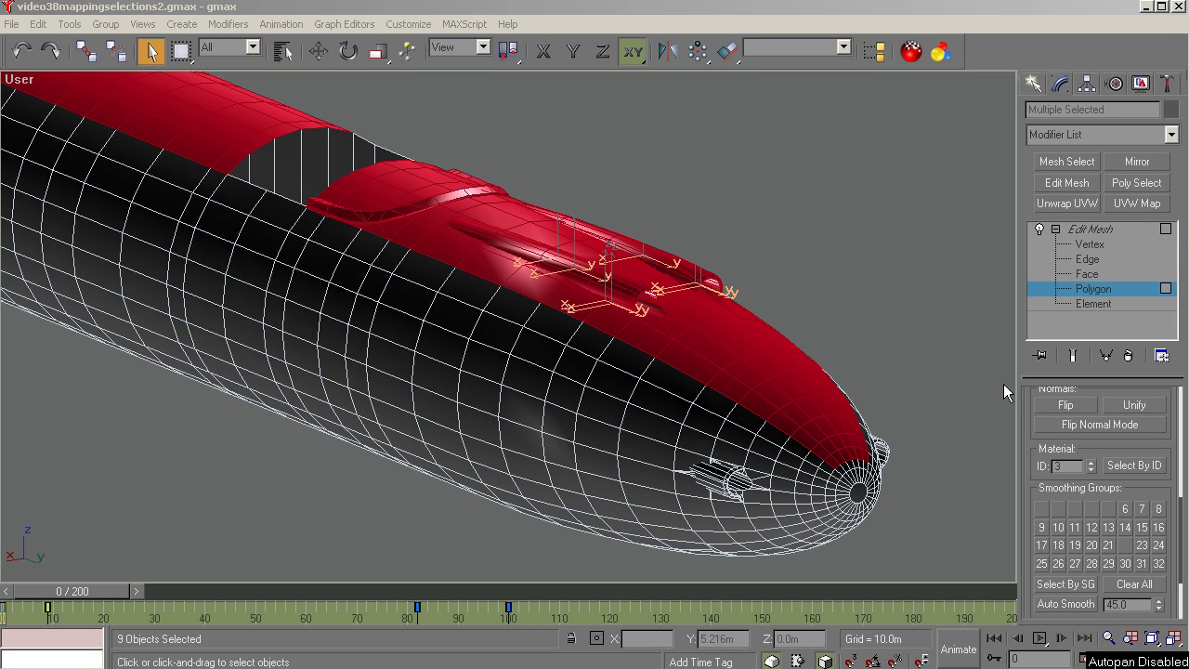
Select all polygons with material ID 1 to check that side of the hull
left_click(1135, 466)
left_click(580, 330)
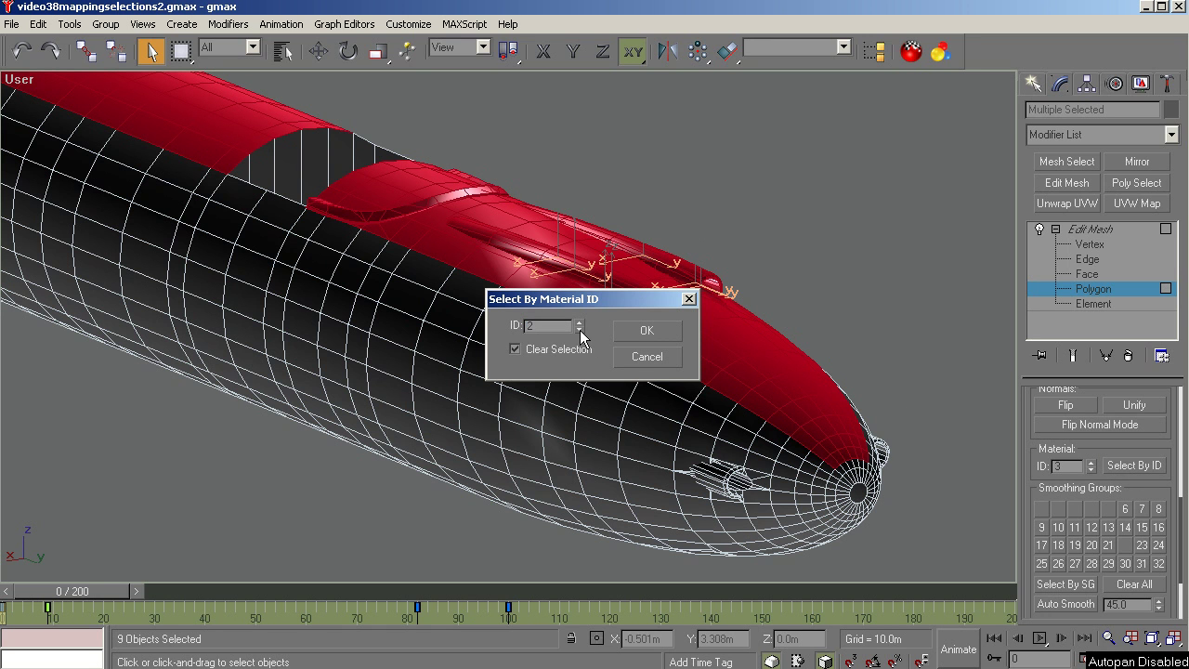
left_click(639, 335)
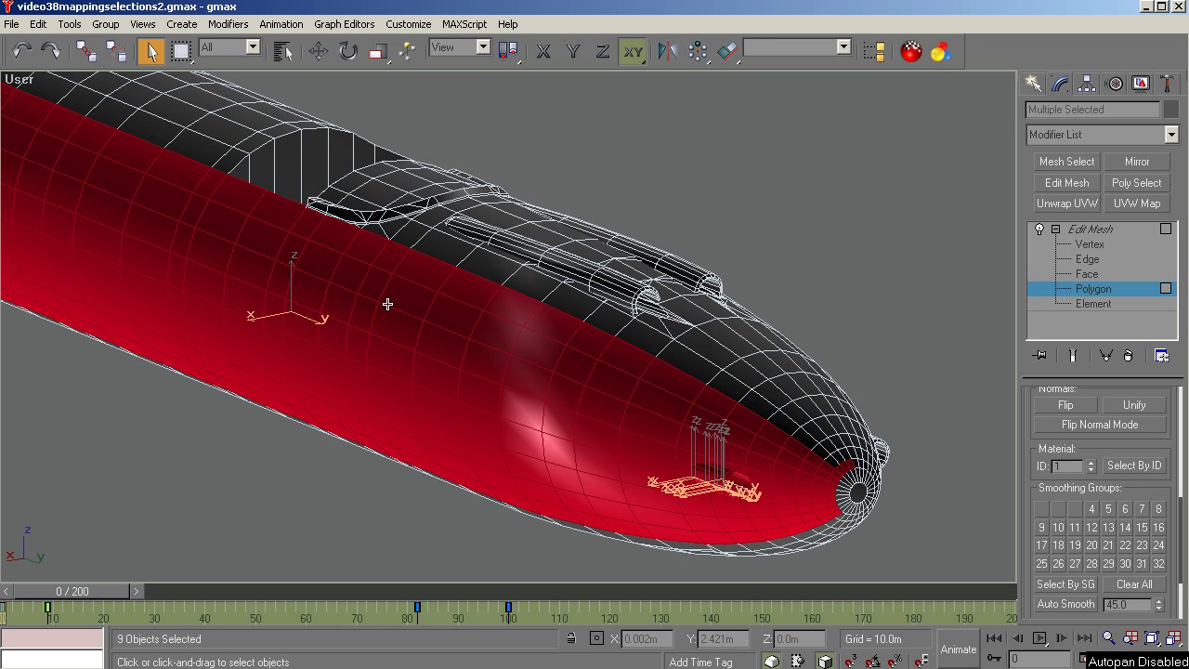
Select the polygons with material ID 2 and inspect them on the opposite side of the hull
left_click(1141, 466)
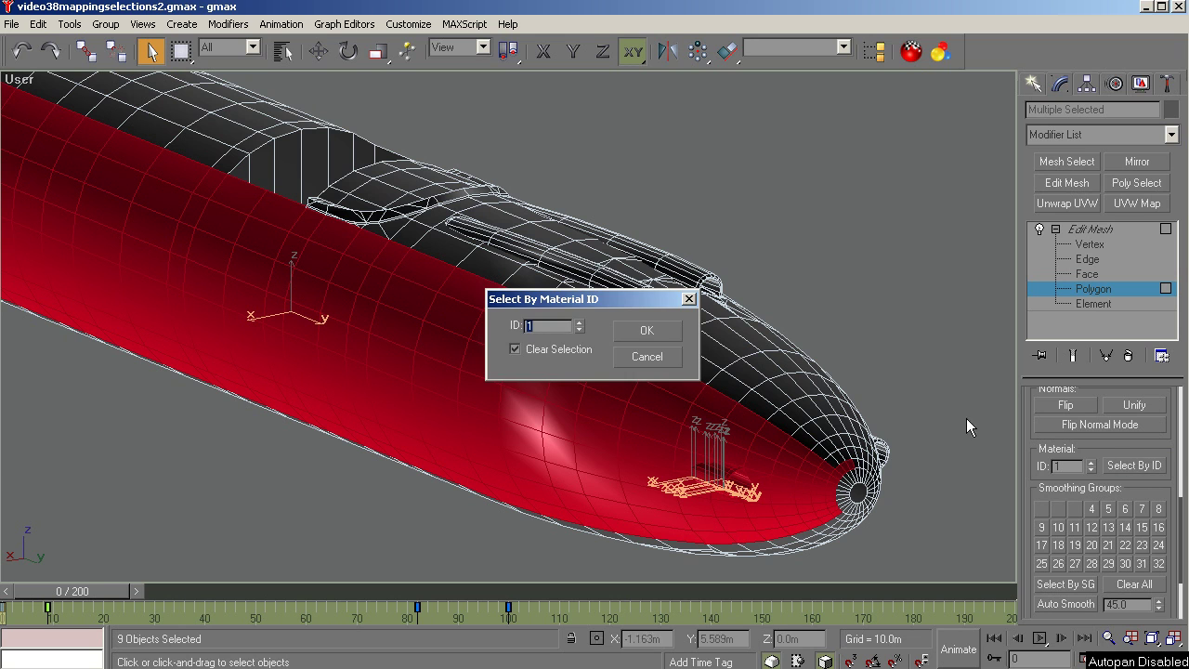
left_click(645, 332)
left_click(1152, 639)
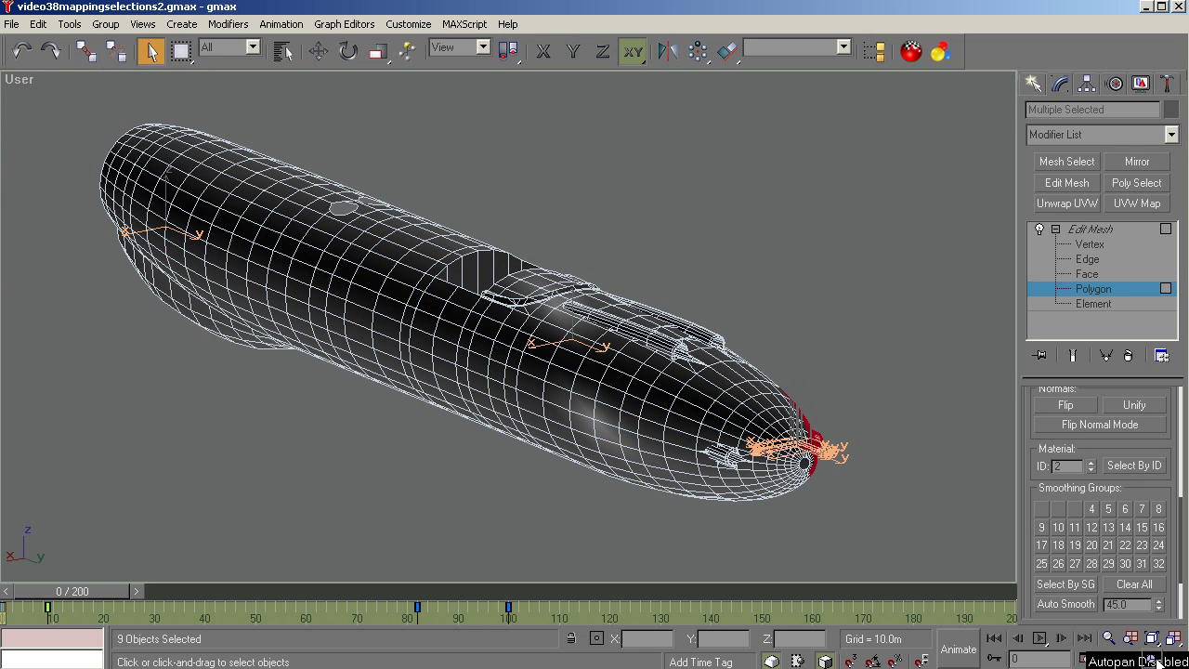
left_click(1153, 659)
left_click_drag(646, 377, 544, 371)
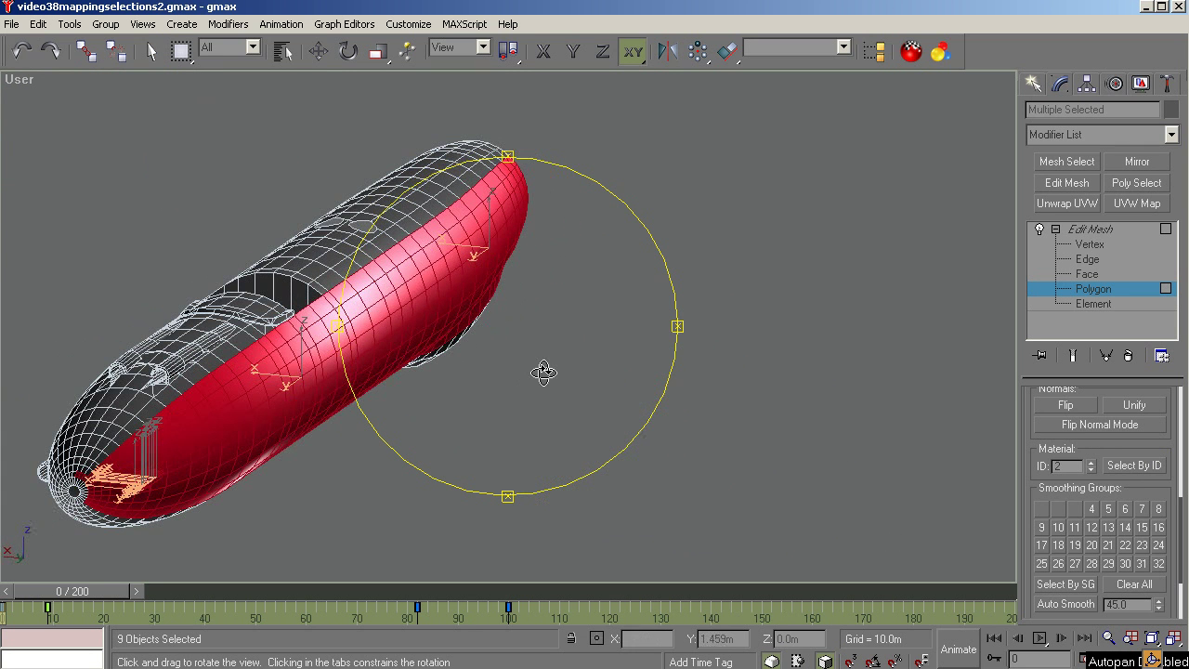
Select the polygons with material ID 3 and inspect them along the top of the hull
left_click(1134, 466)
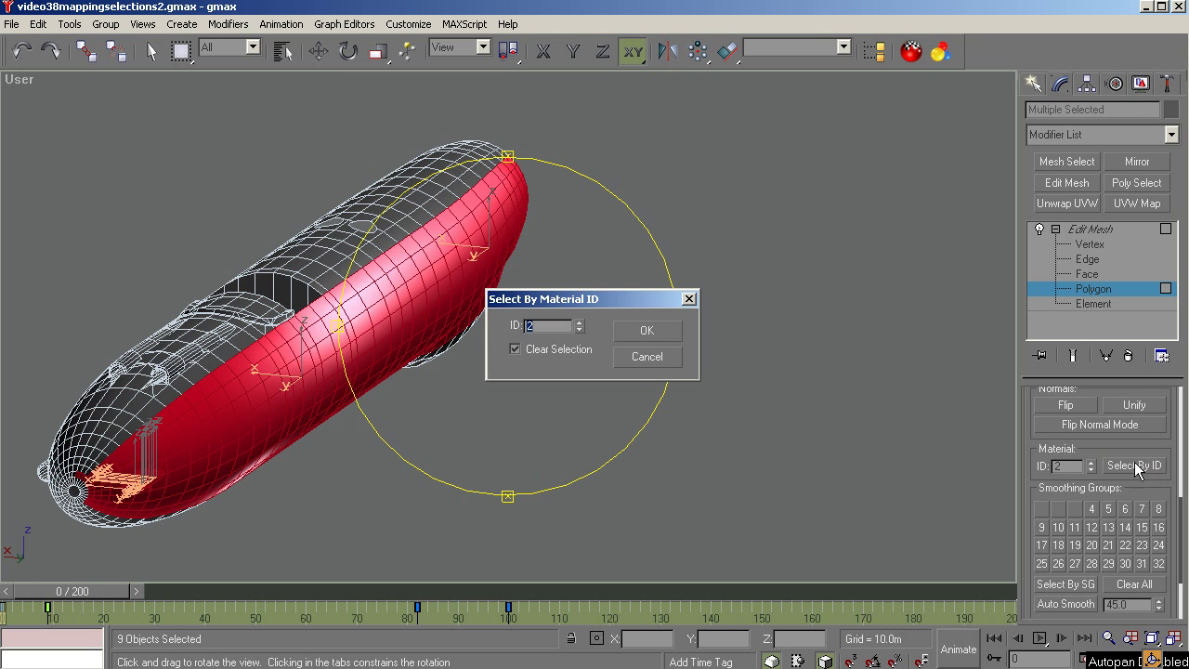
left_click(579, 322)
left_click(645, 330)
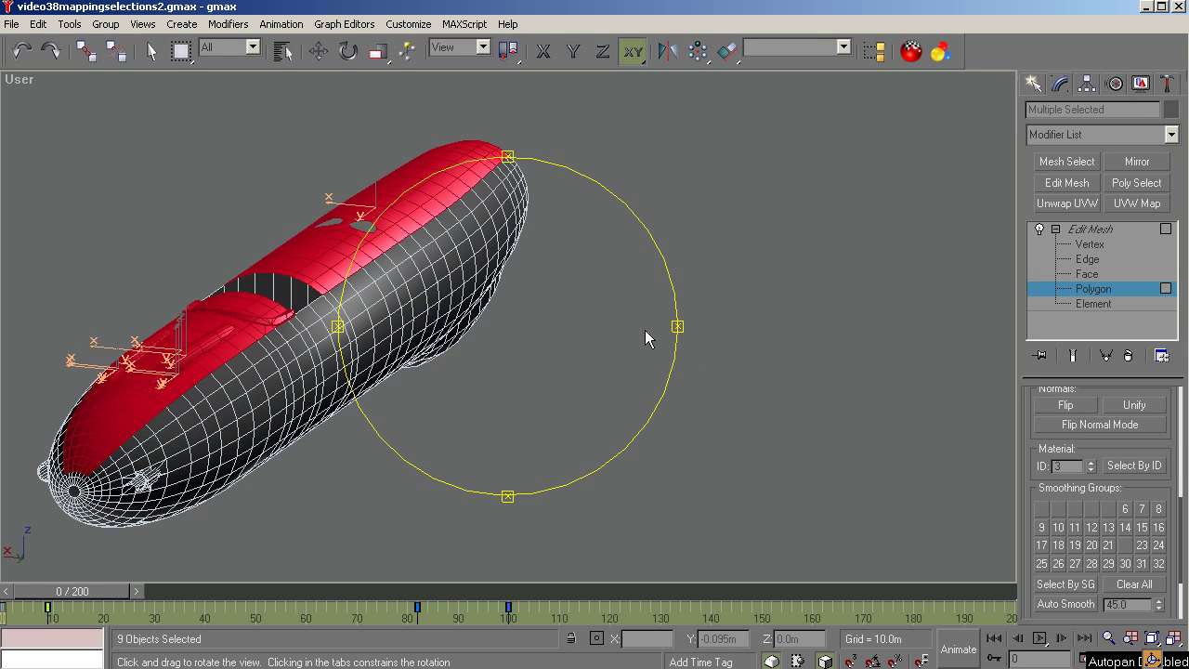
left_click_drag(613, 359, 674, 371)
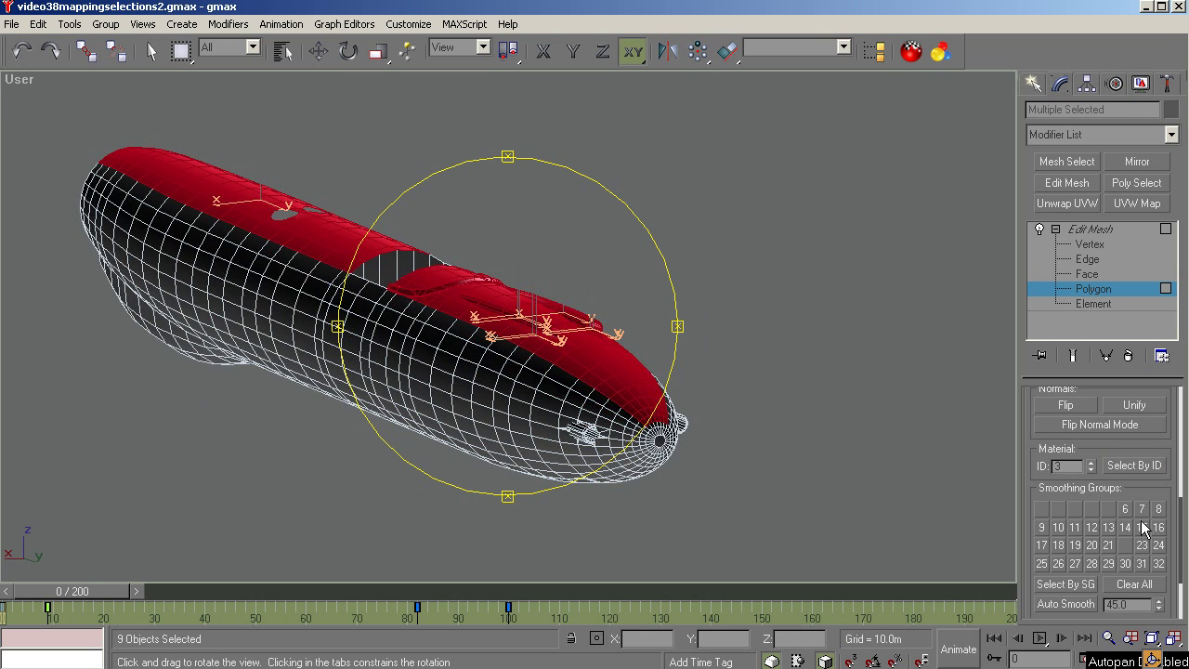
Select the polygons with material ID 4 and inspect them along the underside of the hull
left_click(1127, 468)
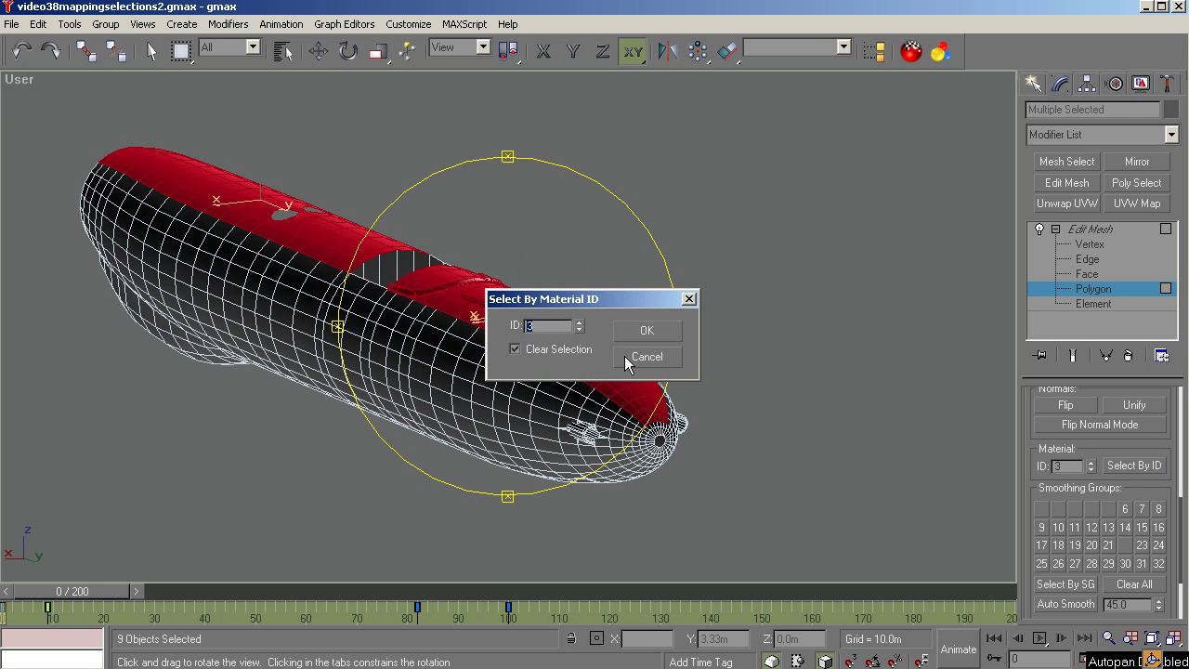
left_click(579, 323)
left_click(648, 332)
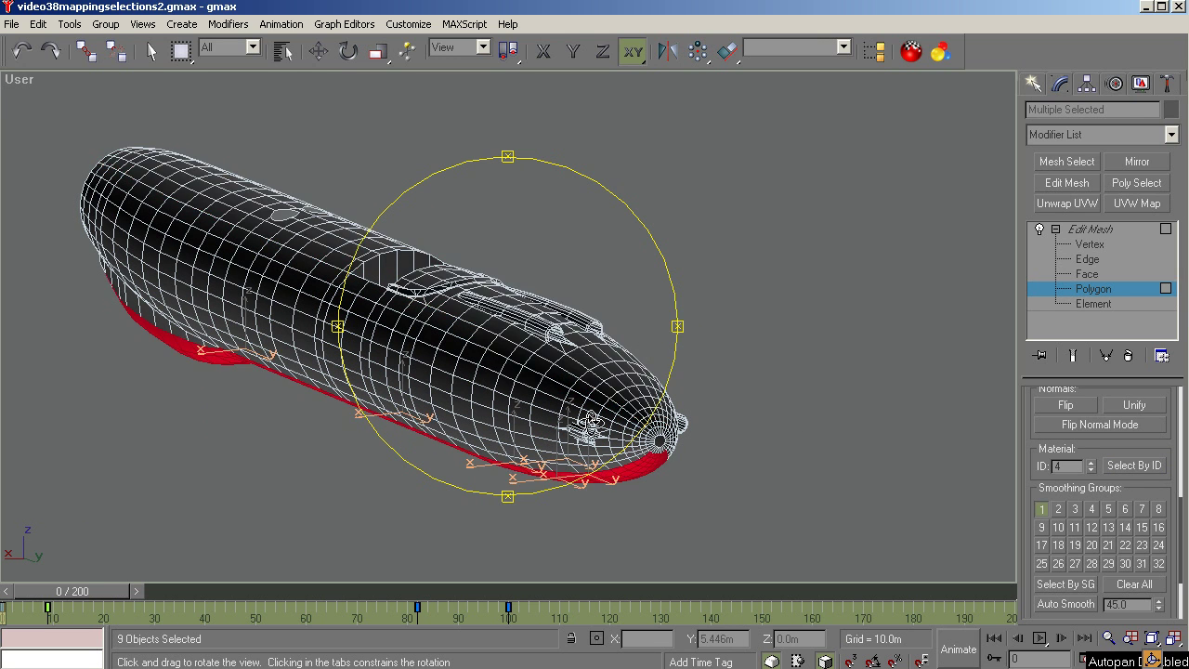
left_click_drag(590, 423, 600, 375)
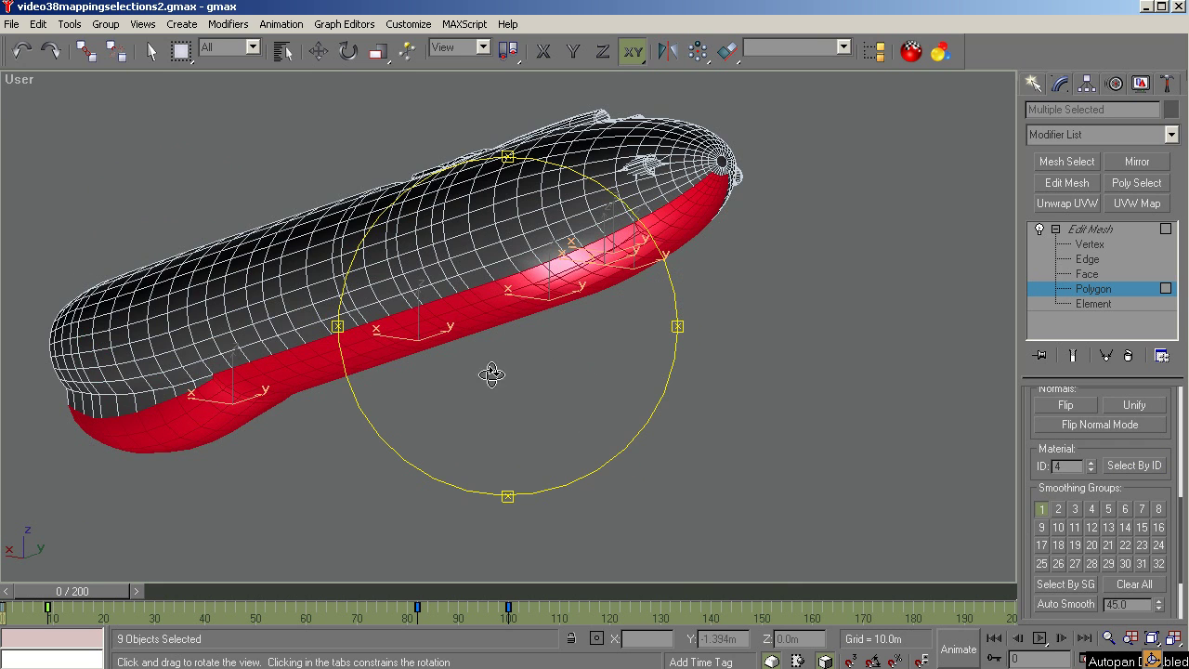
left_click_drag(491, 374, 506, 447)
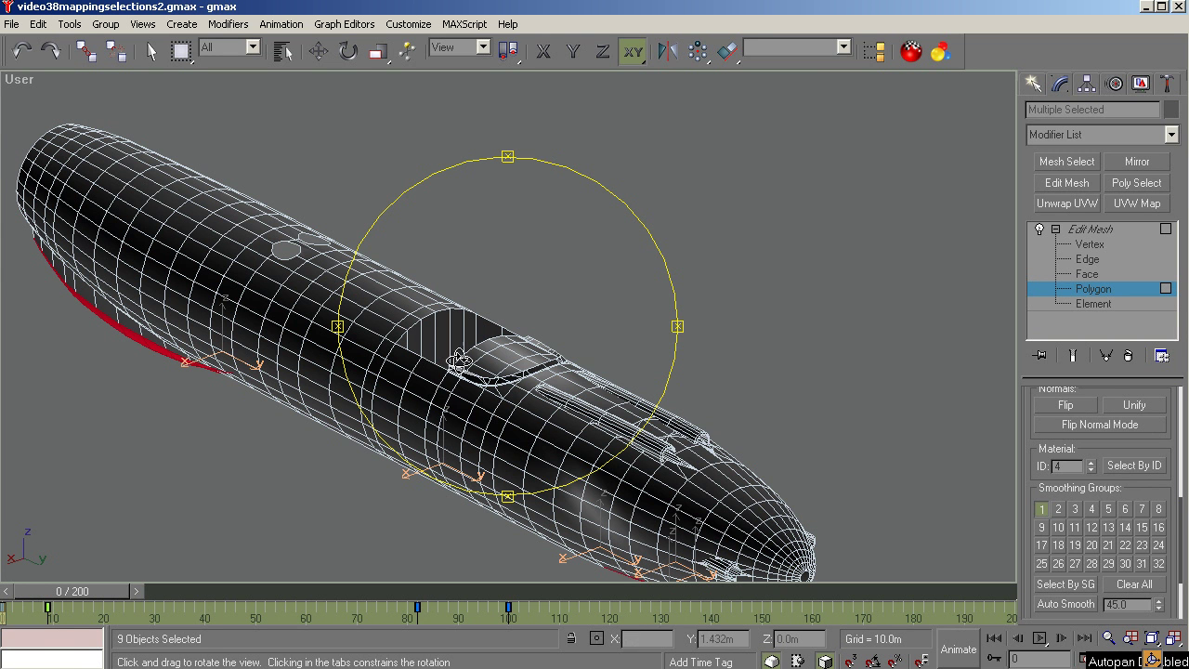
left_click_drag(549, 408, 560, 358)
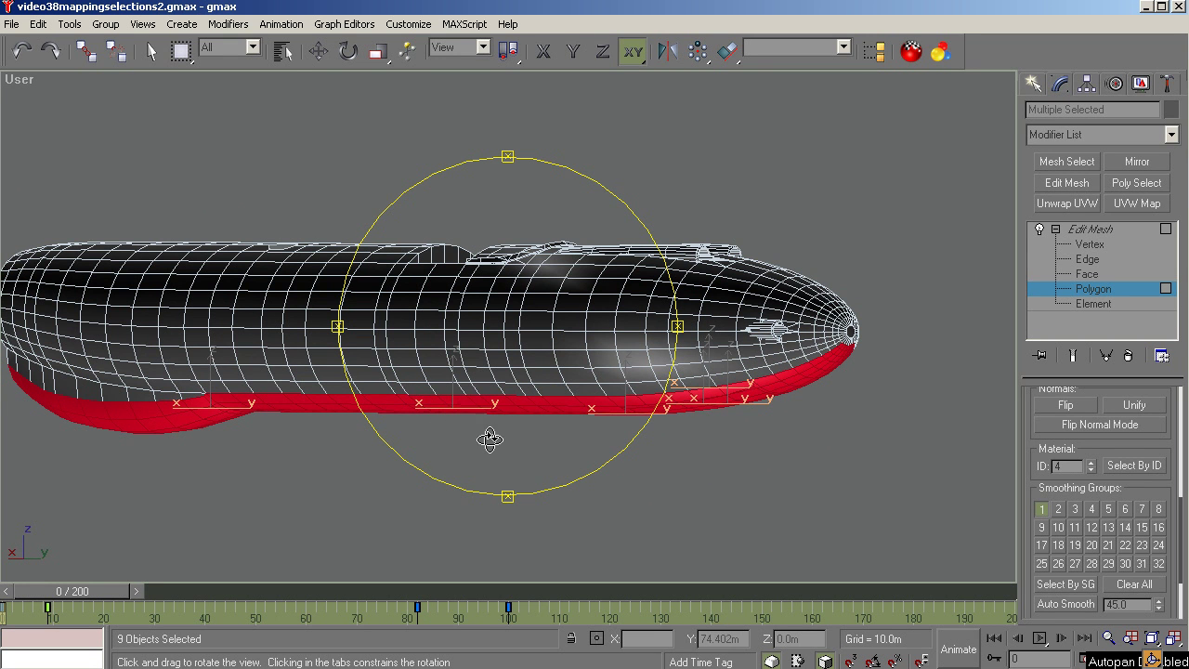
mouse_move(489, 438)
left_mouse_down()
mouse_move(473, 456)
mouse_move(492, 453)
left_mouse_up()
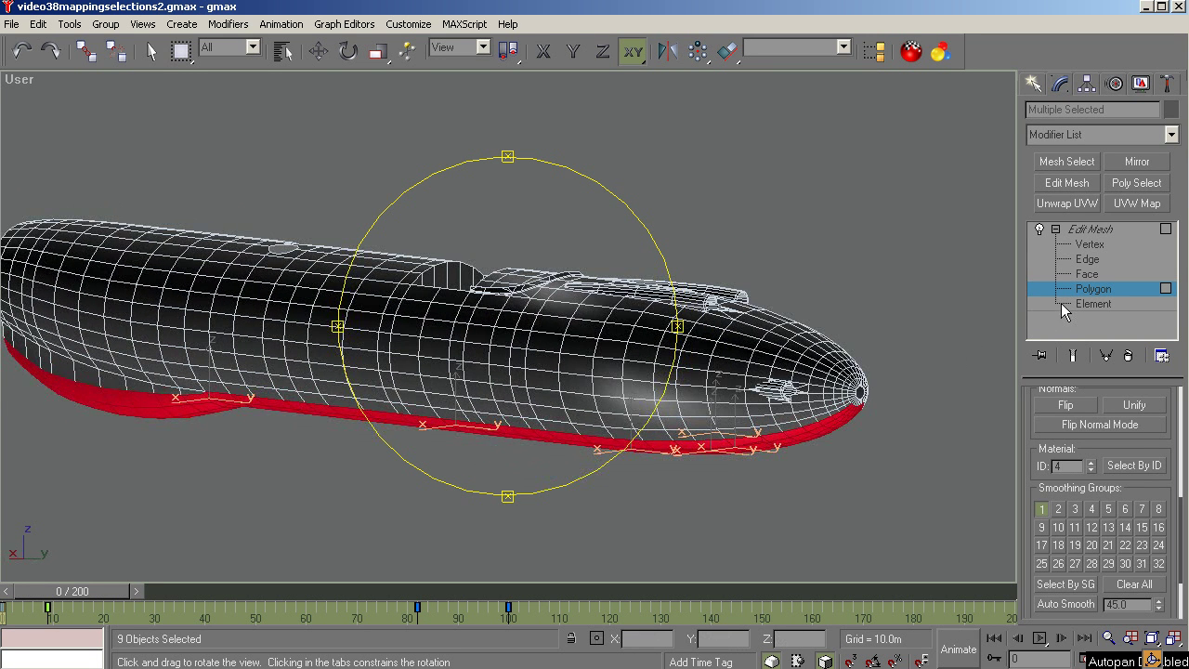
left_click_drag(614, 380, 613, 384)
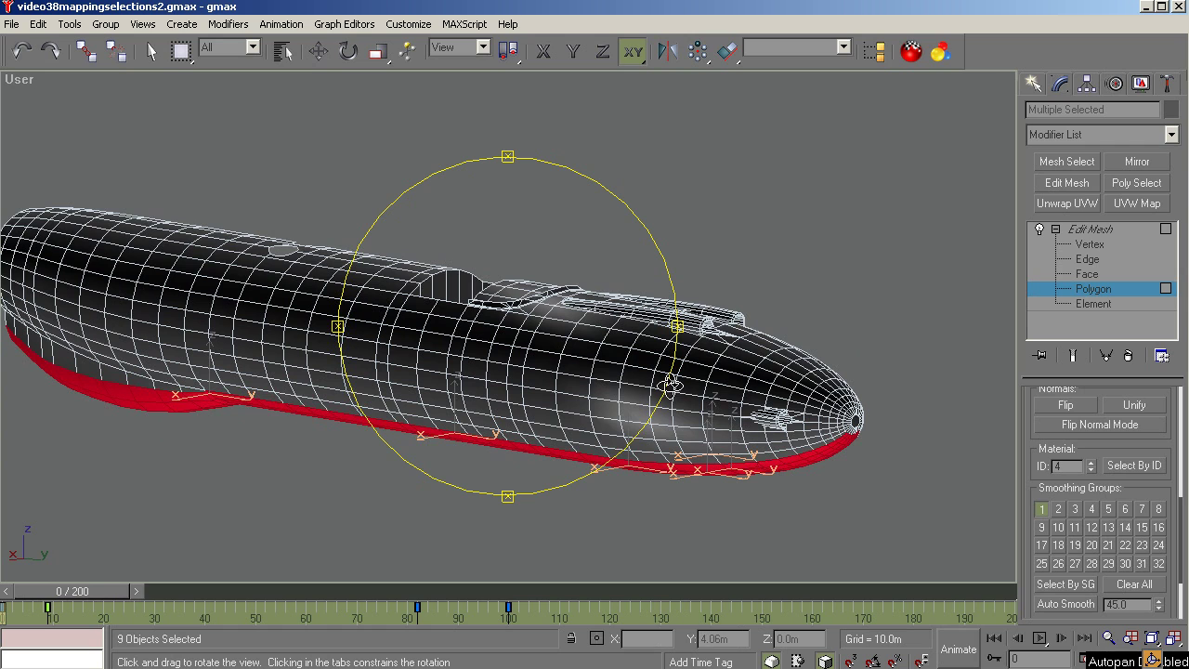
Select the polygons with material ID 1 again and examine the selection's boundary around the nose
left_click(1122, 464)
left_click(579, 323)
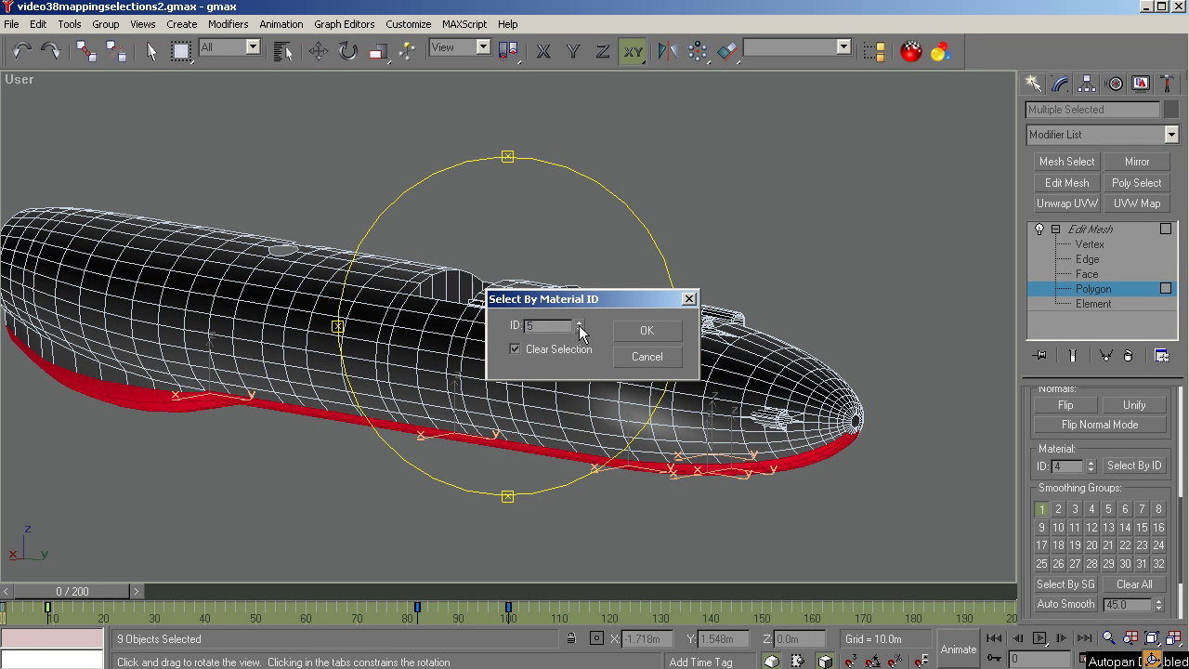
left_click(578, 328)
left_click(647, 331)
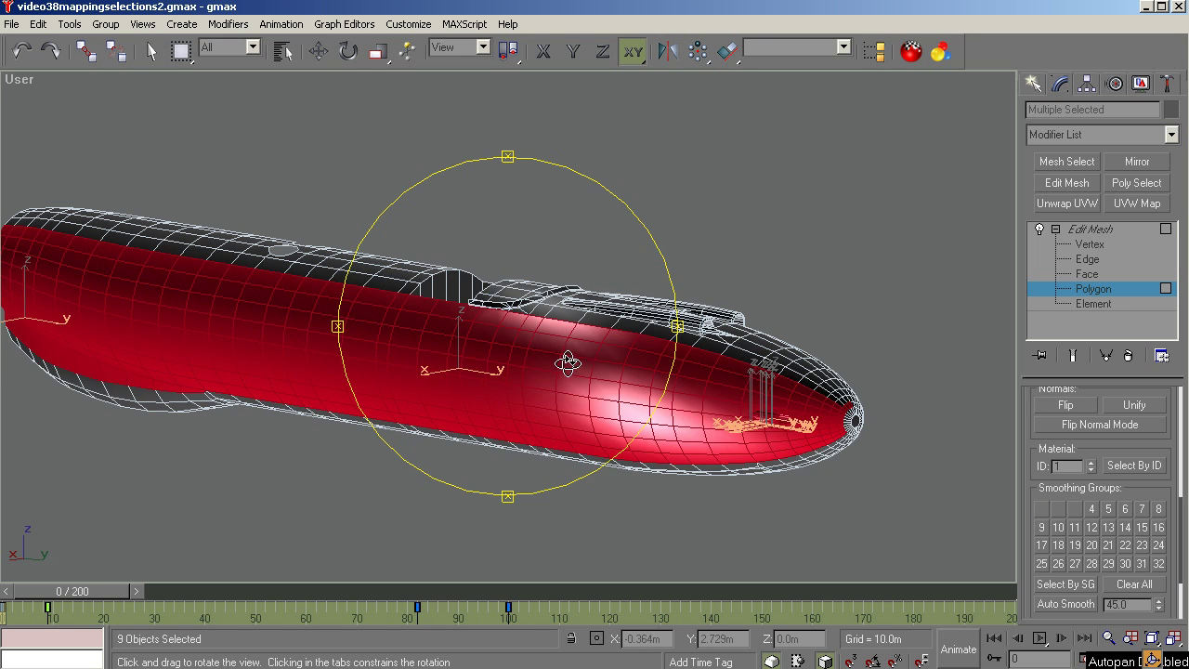
left_click_drag(554, 374, 545, 389)
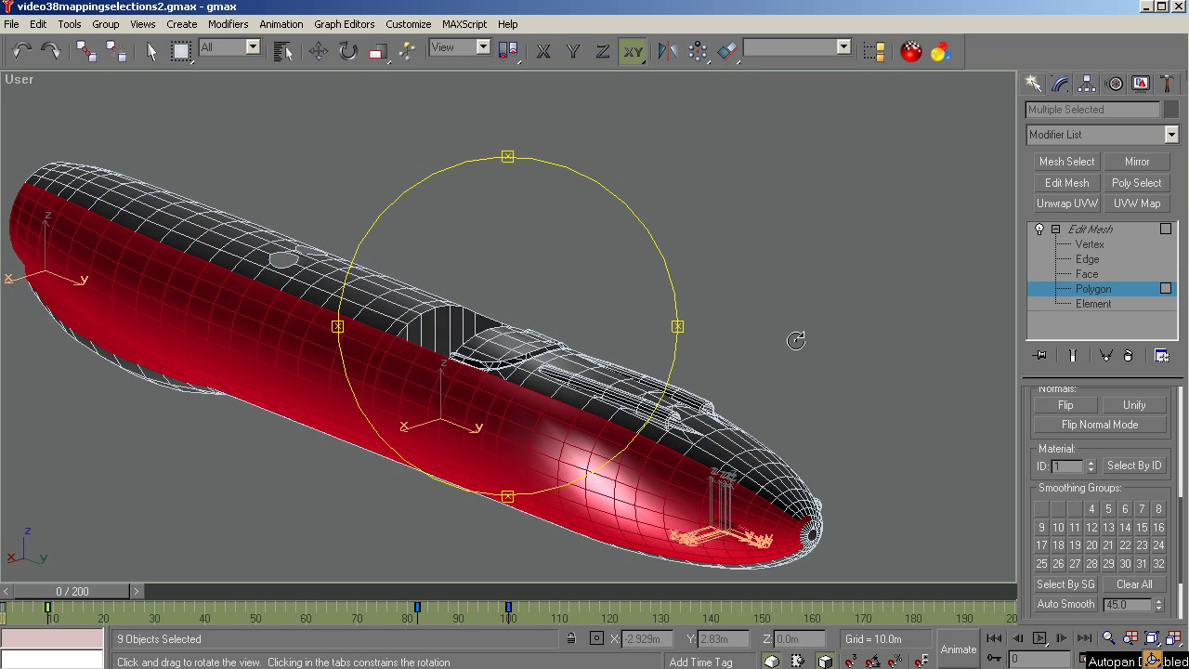
left_click_drag(474, 482, 480, 433)
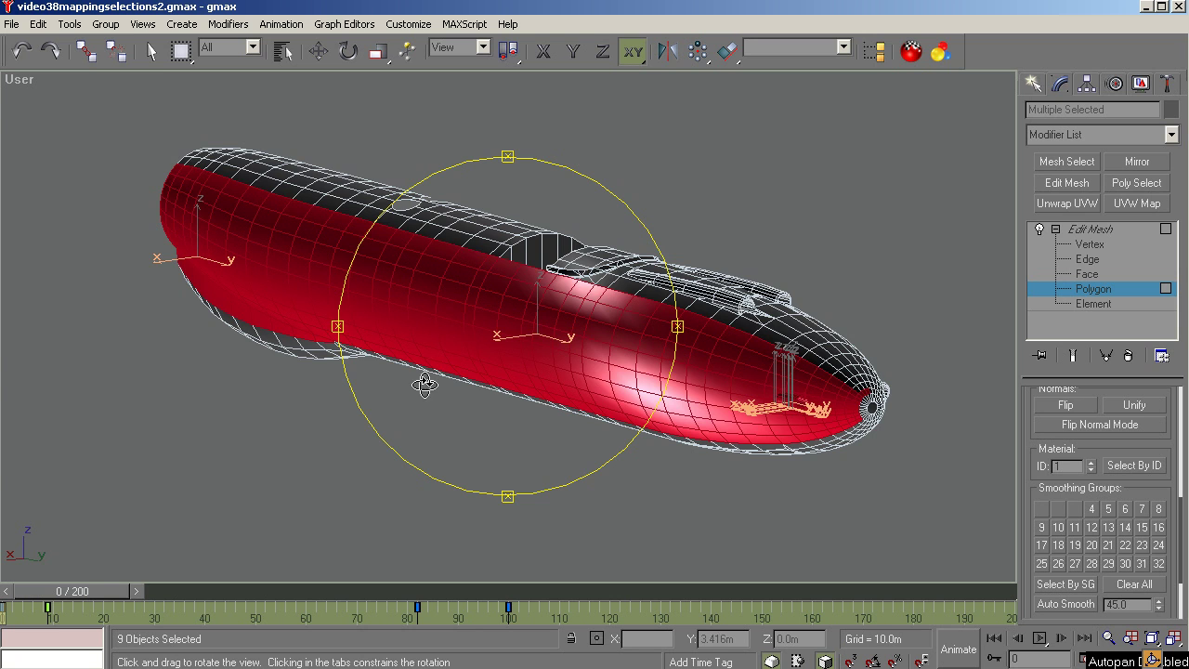
mouse_move(424, 380)
left_mouse_down()
mouse_move(441, 380)
mouse_move(398, 380)
mouse_move(422, 365)
left_mouse_up()
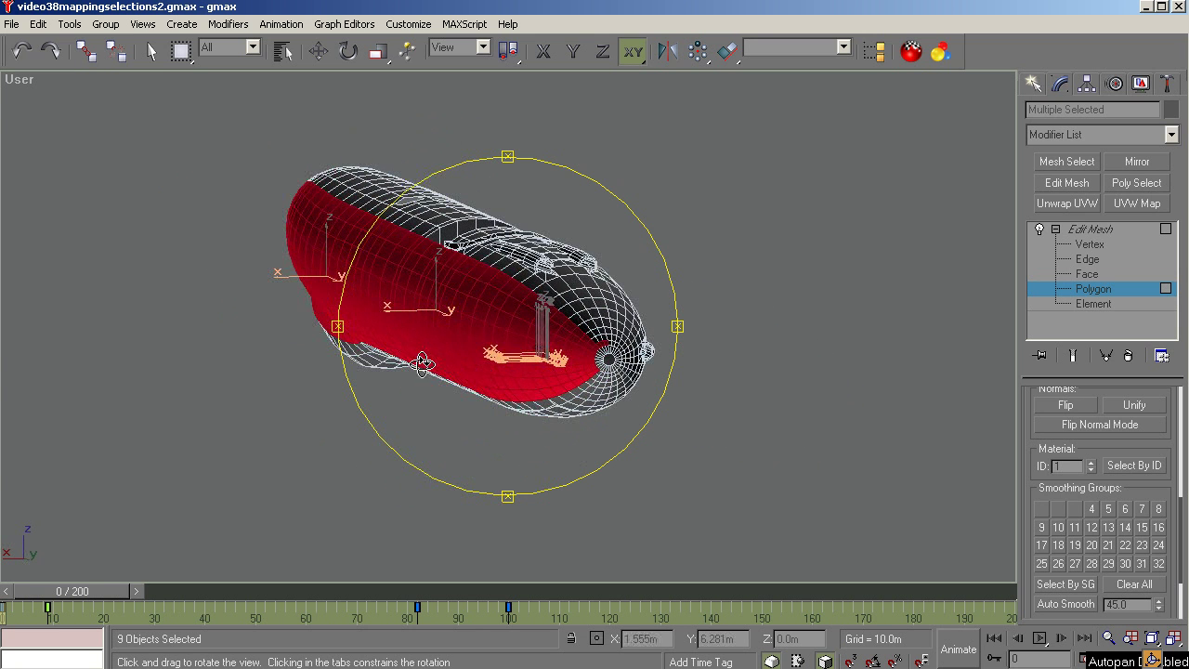
scroll(605, 367, "up", 5)
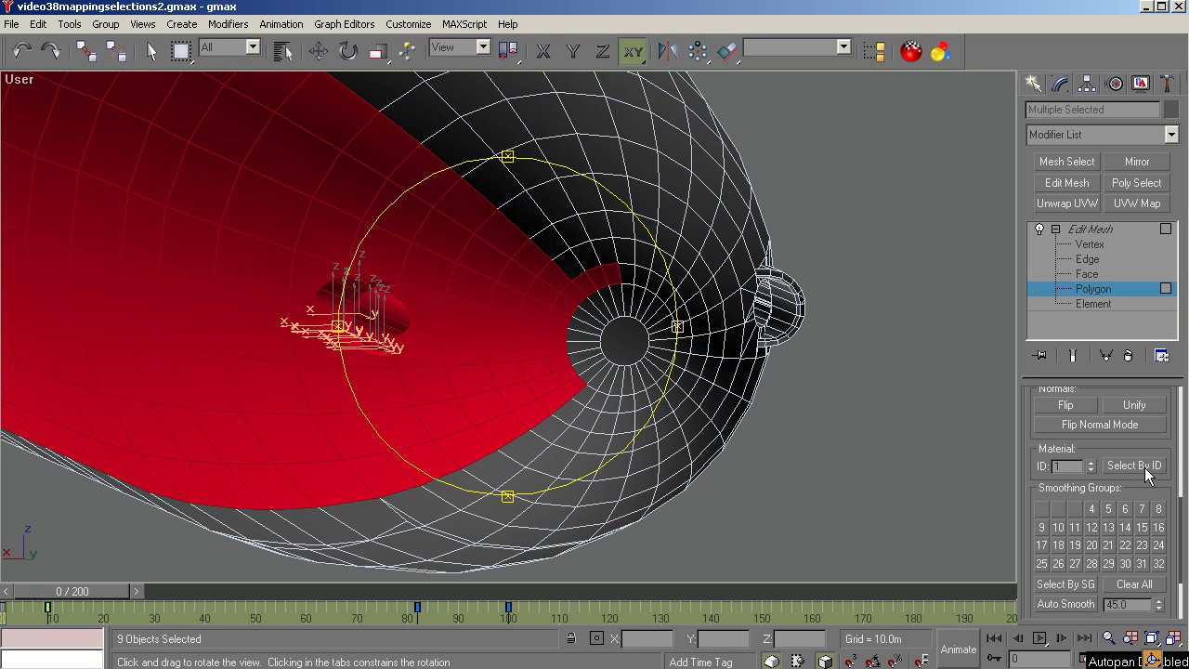
Select the polygons with material ID 2 and examine the ring of polygons around the nose cap up close
left_click(1135, 465)
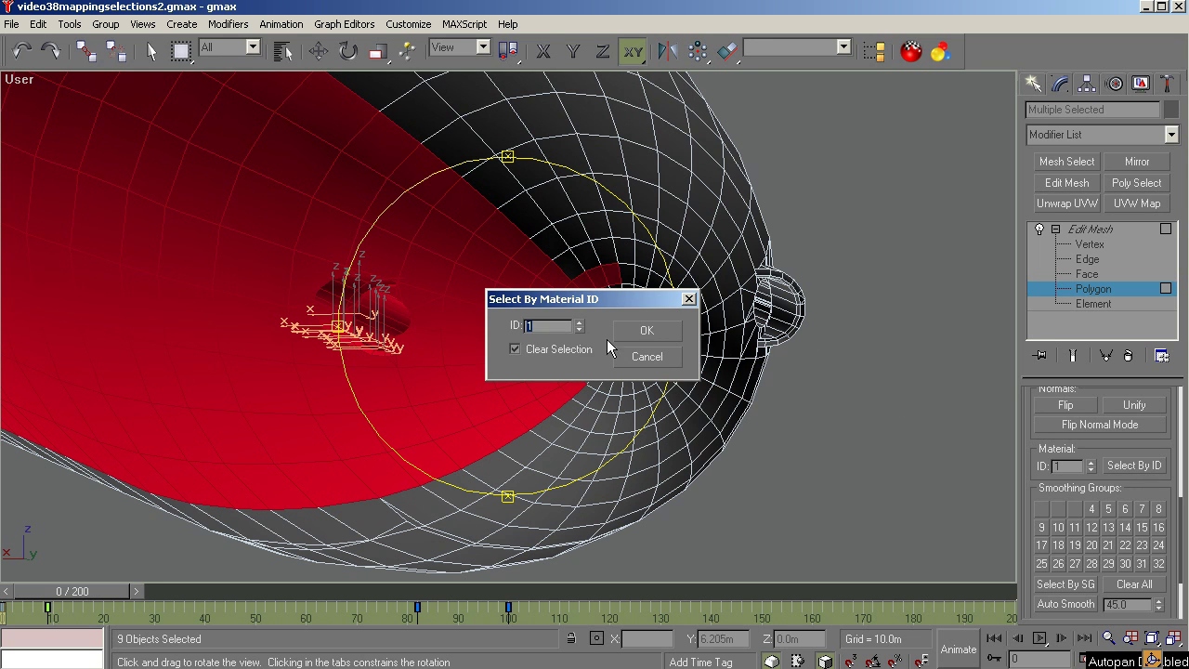
left_click(579, 321)
left_click(639, 331)
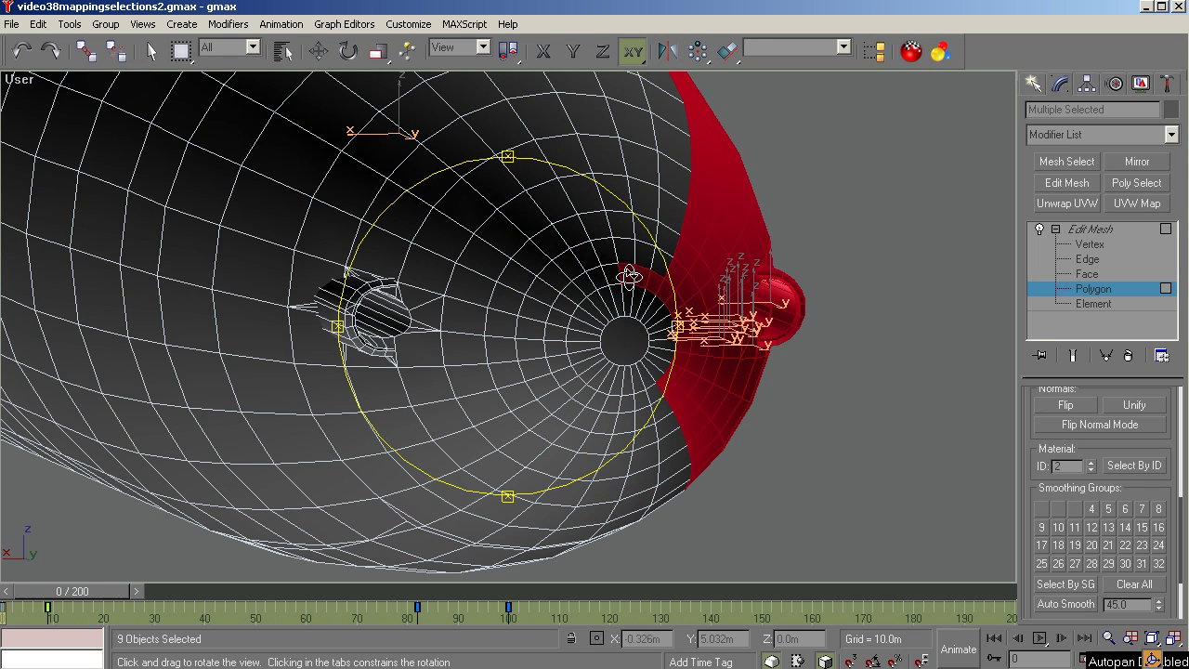
left_click(151, 54)
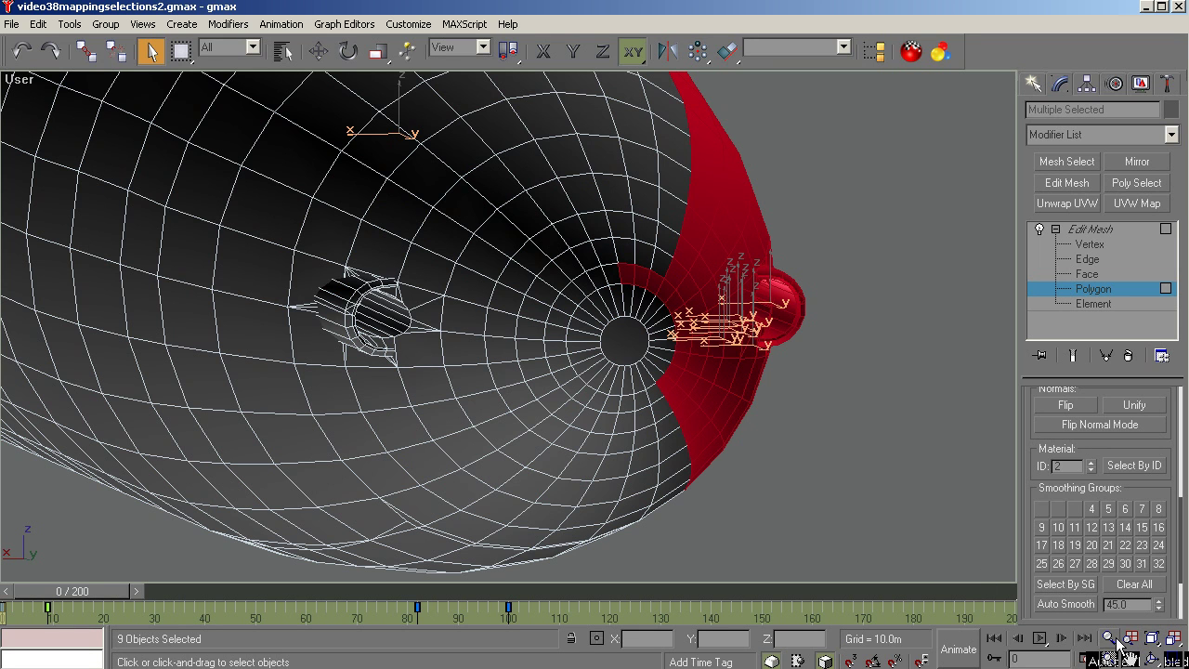
left_click(1111, 658)
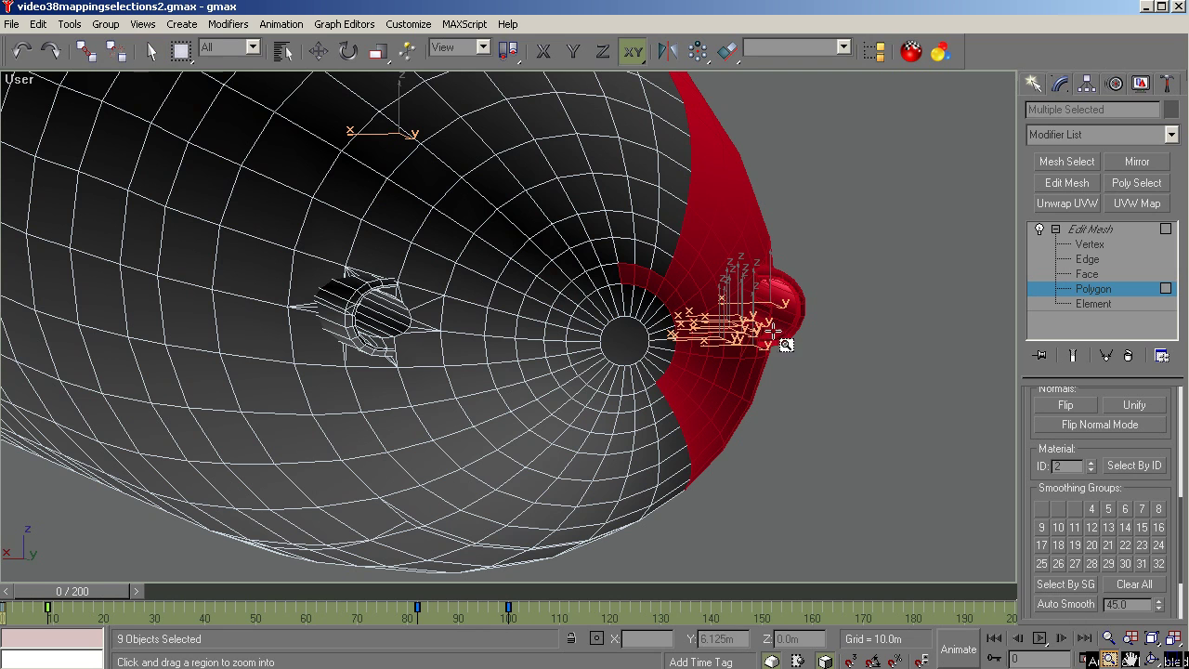
left_click_drag(703, 210, 493, 441)
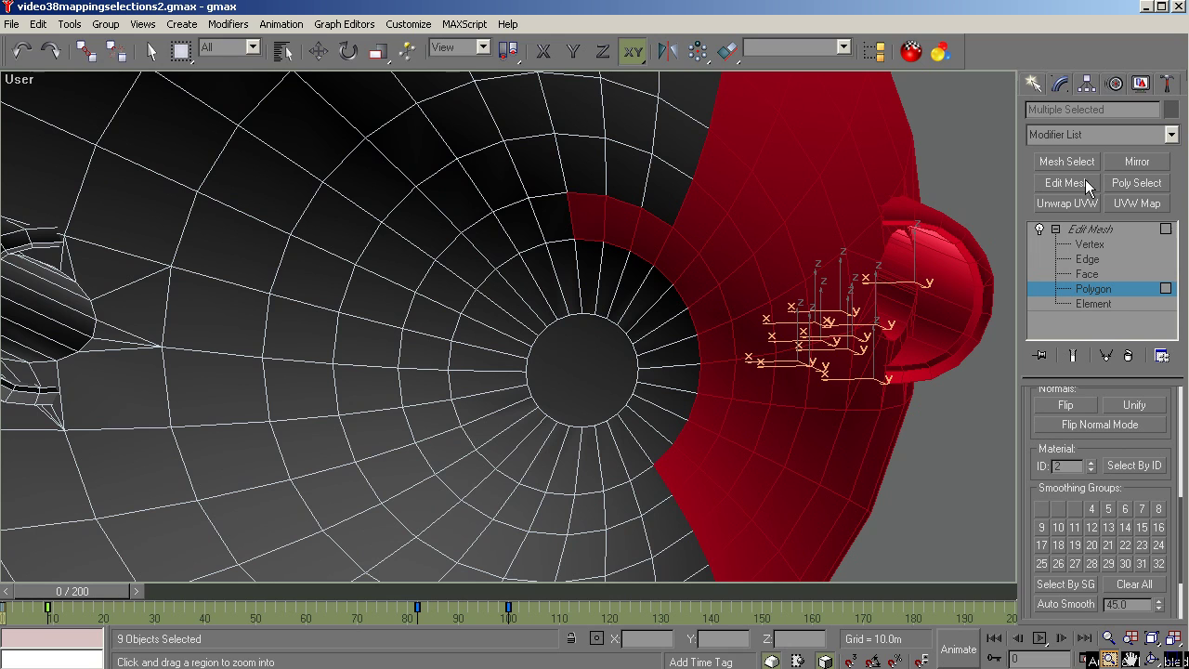
Select the six adjacent polygons in the nose ring just below the hull's top section
left_click(152, 51)
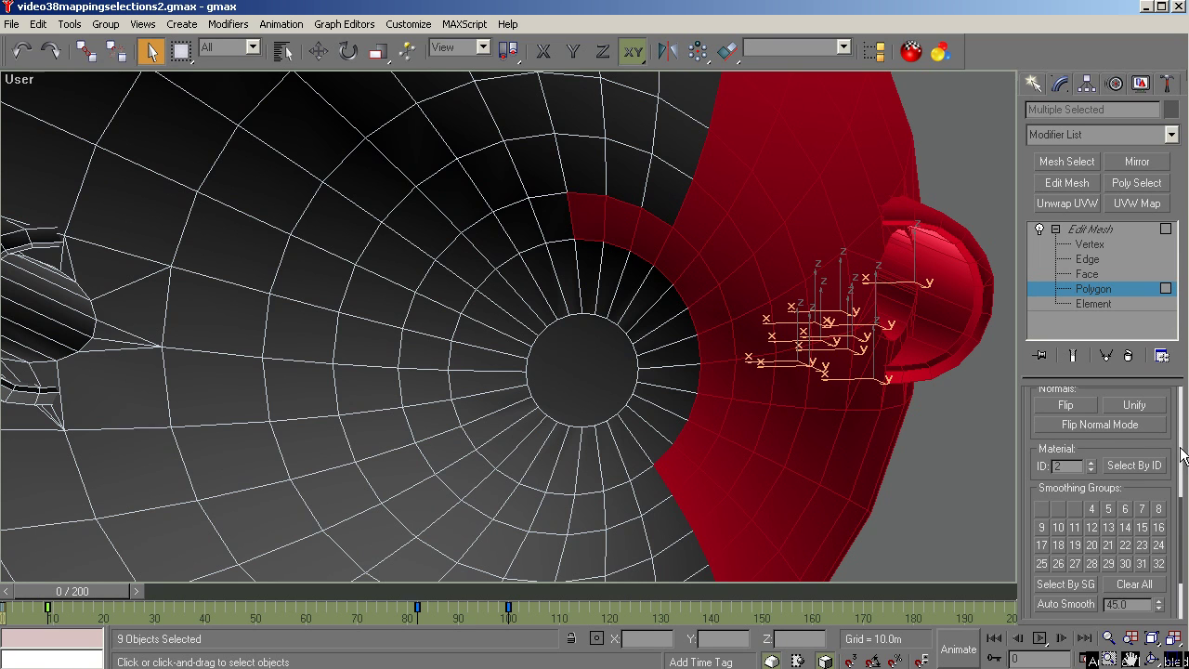
left_click_drag(1182, 455, 1181, 429)
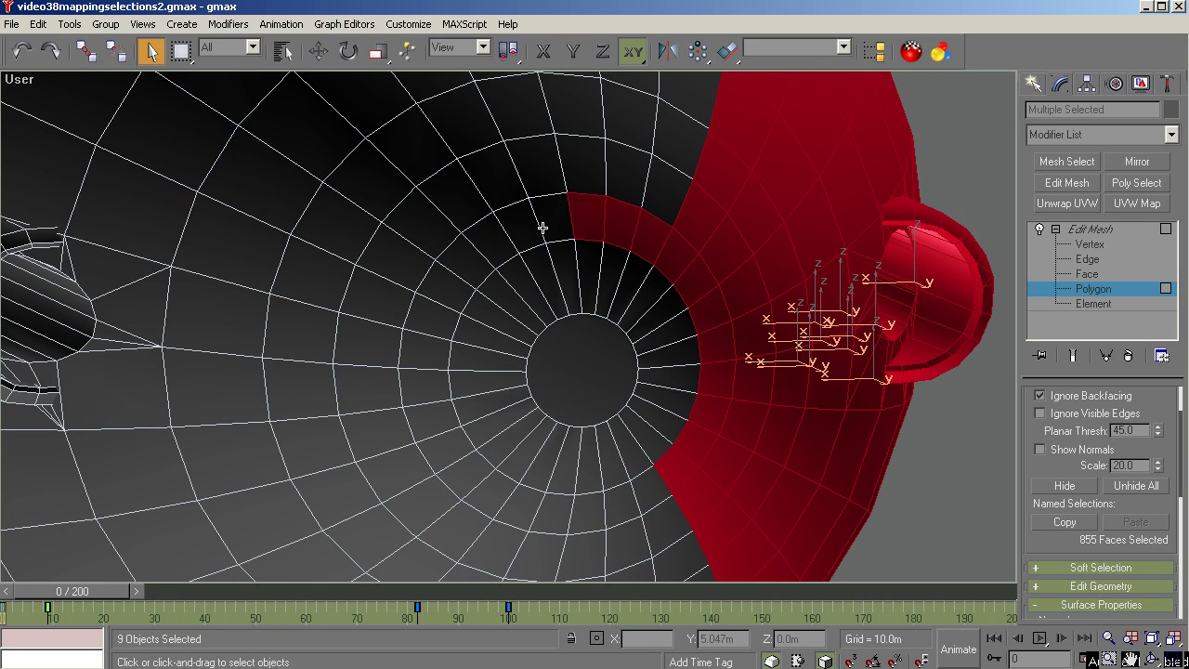
left_click(507, 231)
left_click(518, 226, "ctrl")
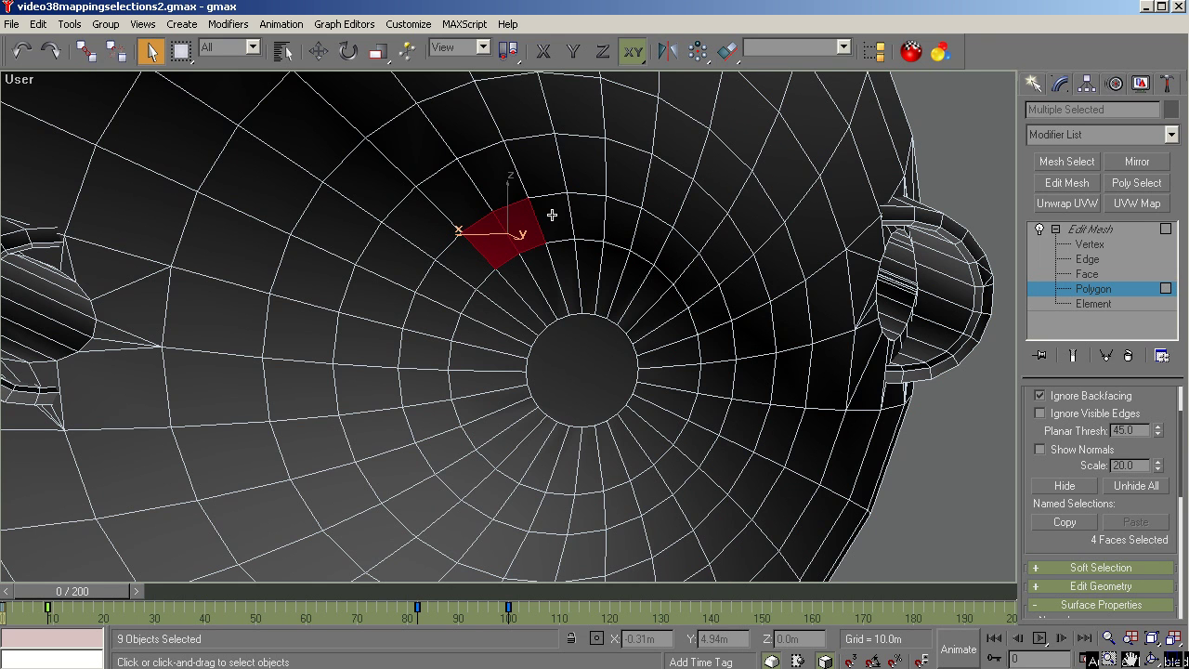
left_click(551, 214, "ctrl")
left_click(590, 210, "ctrl")
left_click(634, 221, "ctrl")
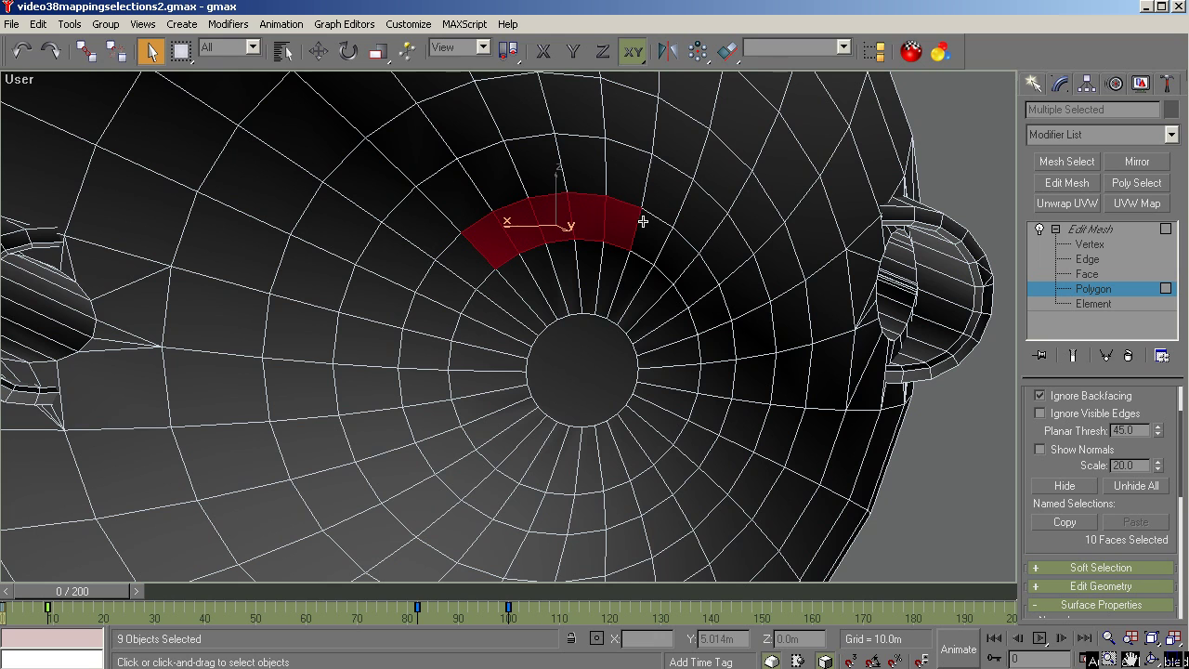
left_click(655, 225, "ctrl")
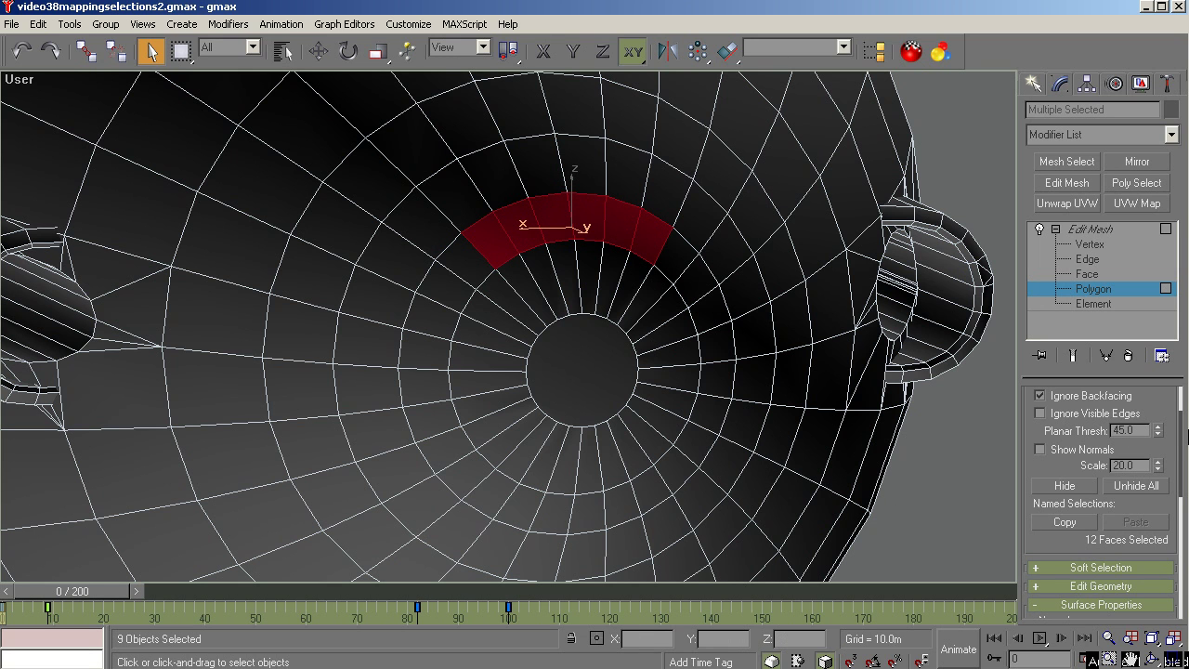
Assign material ID 3 to the selected nose polygons and check it by selecting all polygons with ID 3
scroll(1173, 444, "down", 5)
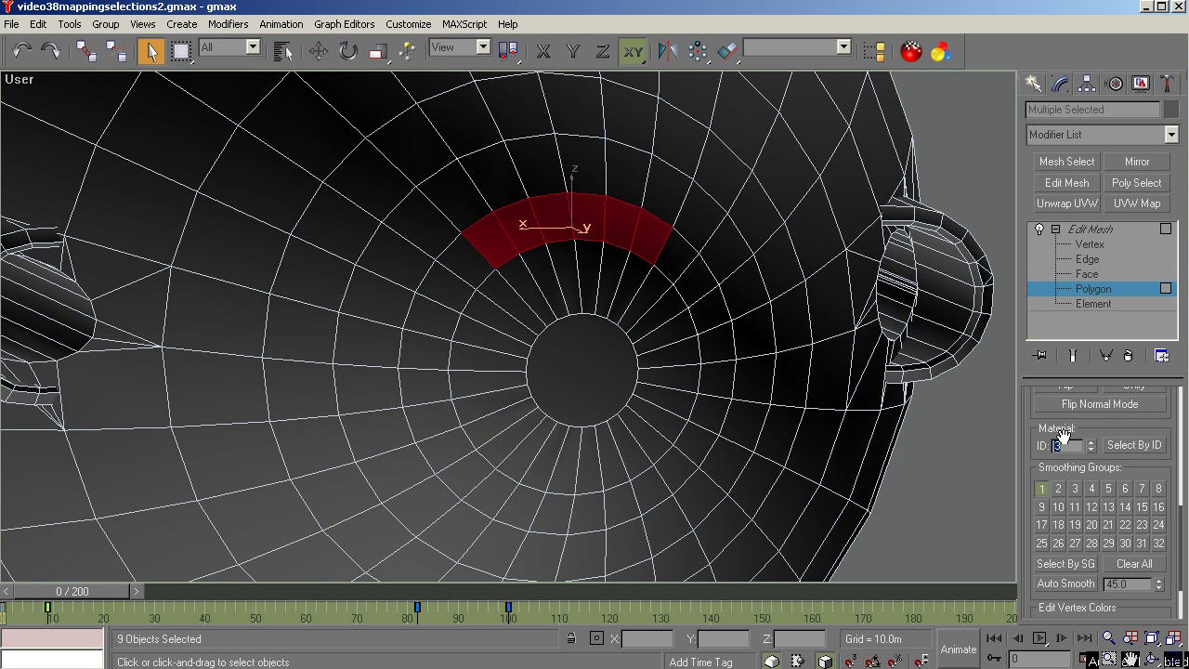
left_click(1146, 451)
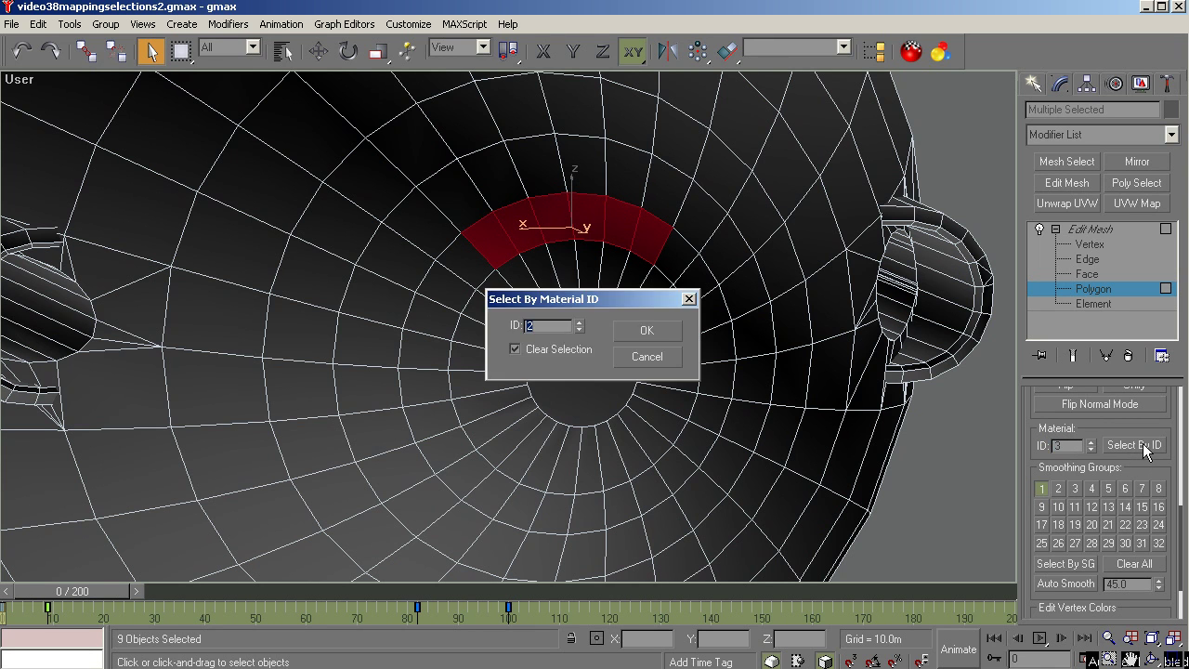
left_click(627, 329)
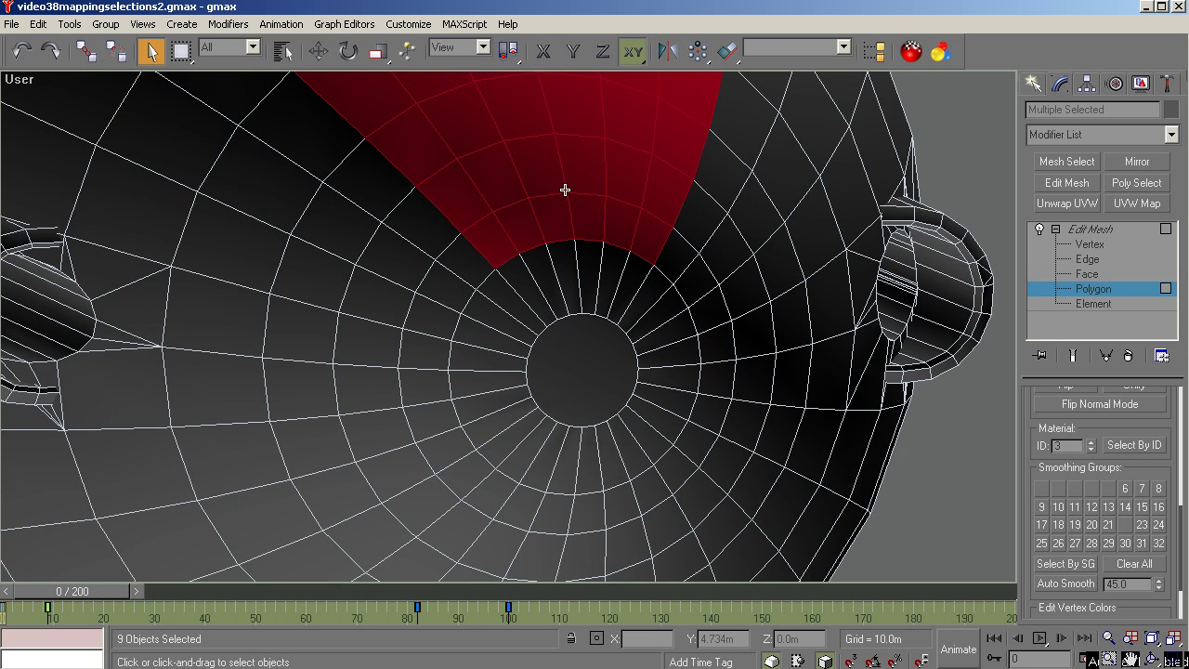
Check the polygon selections for material ID 1 and material ID 2 around the nose, and leave polygon level
left_click(1139, 445)
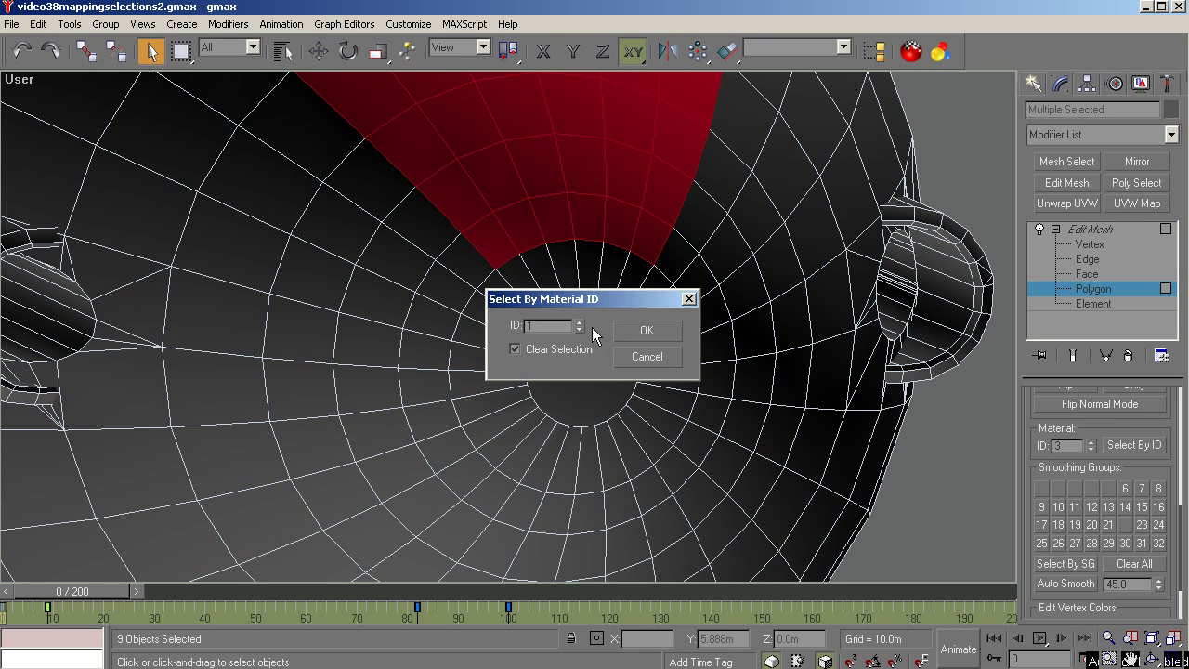
left_click(639, 331)
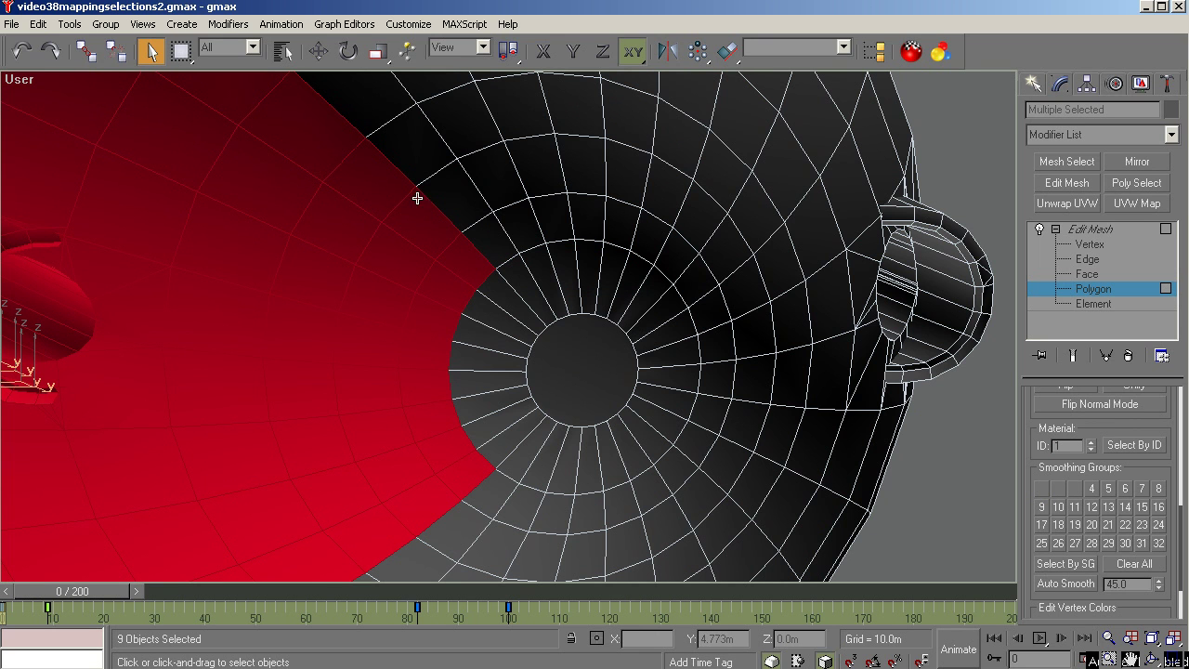
left_click(1134, 443)
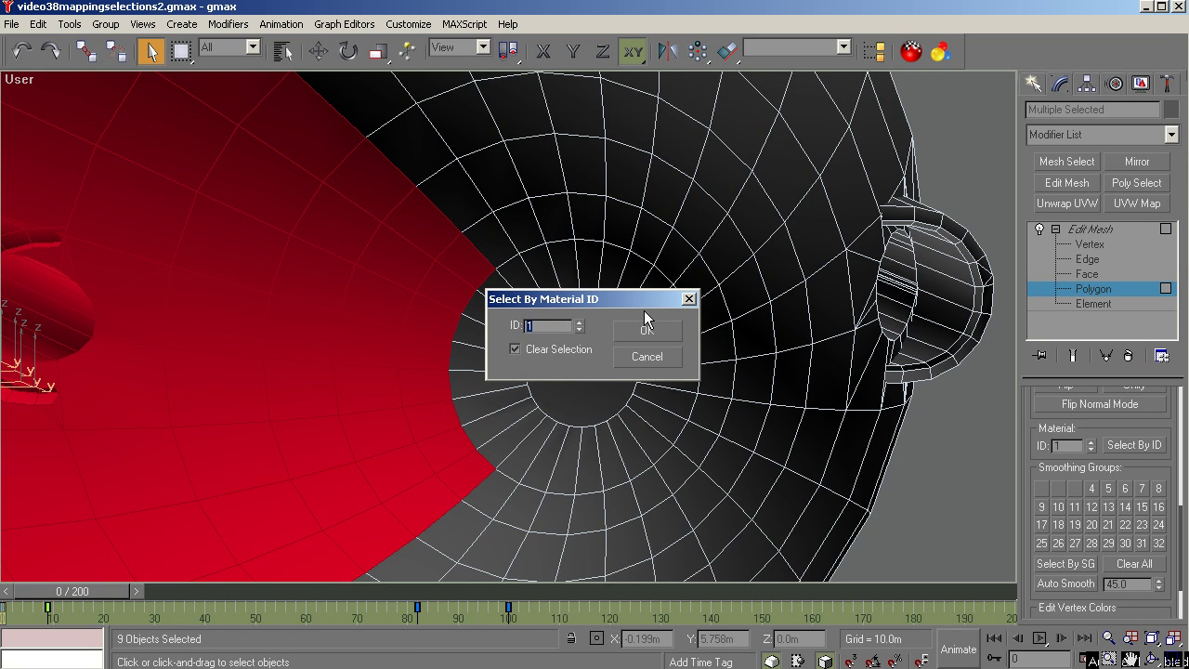
type("2")
left_click(643, 335)
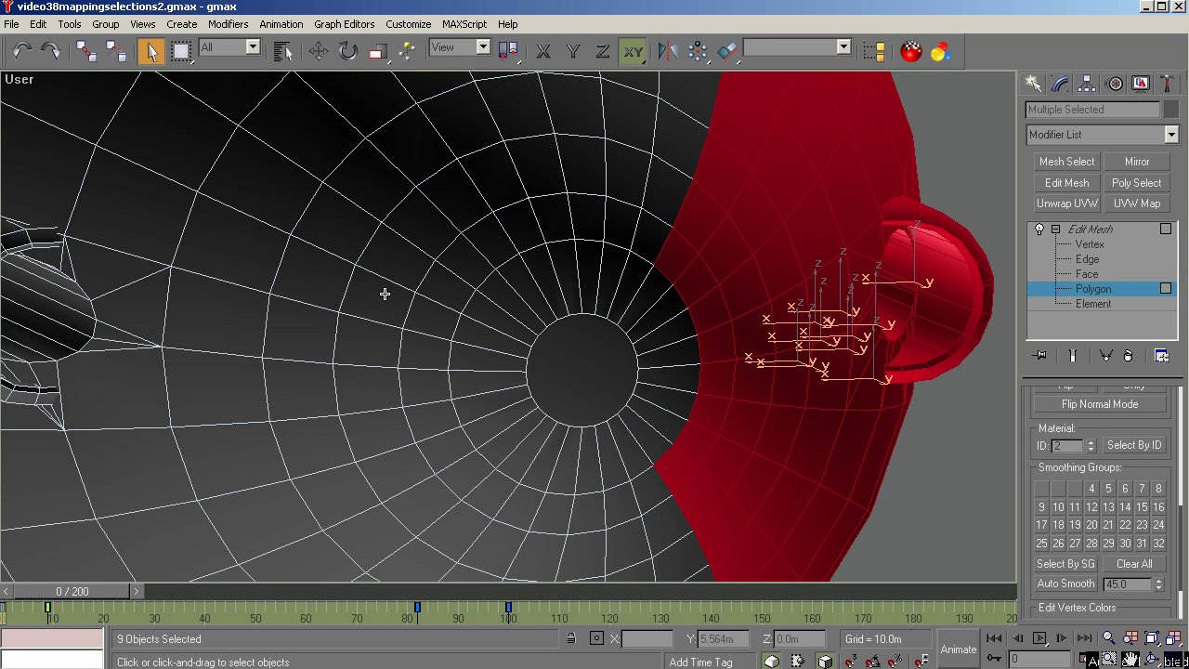
left_click(1086, 229)
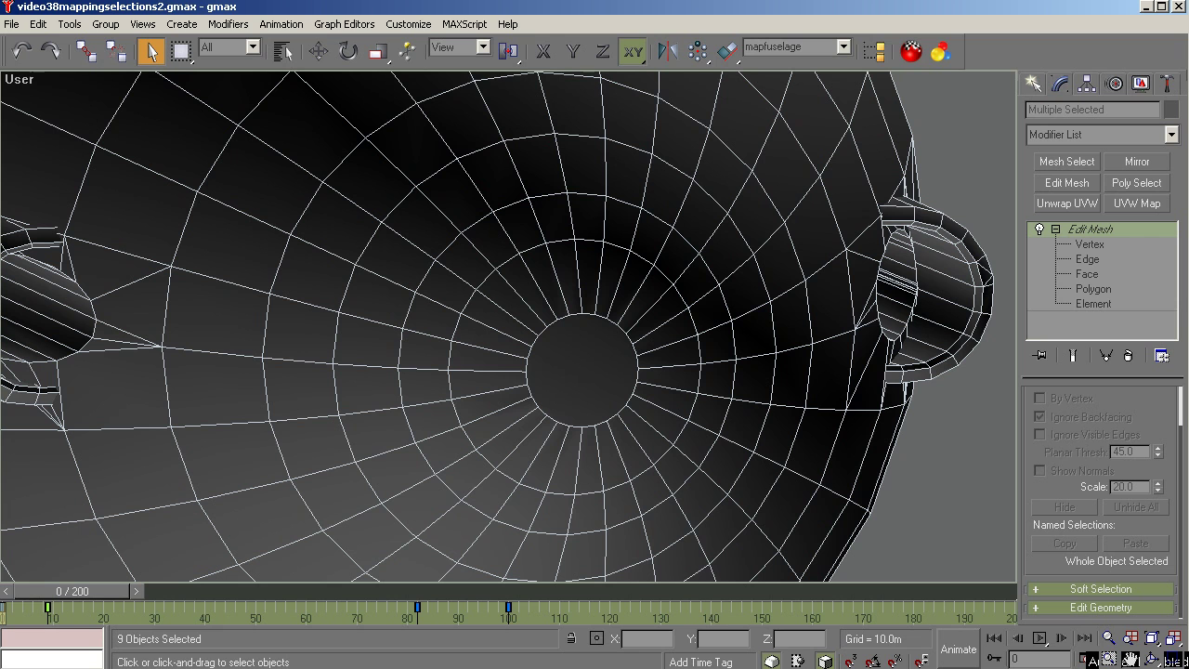
Switch to LithUnwrap, Picture Manager and IrfanView to examine the fuselage UV layout, its template bitmap and the textured aircraft, returning to gmax
key("alt+Tab")
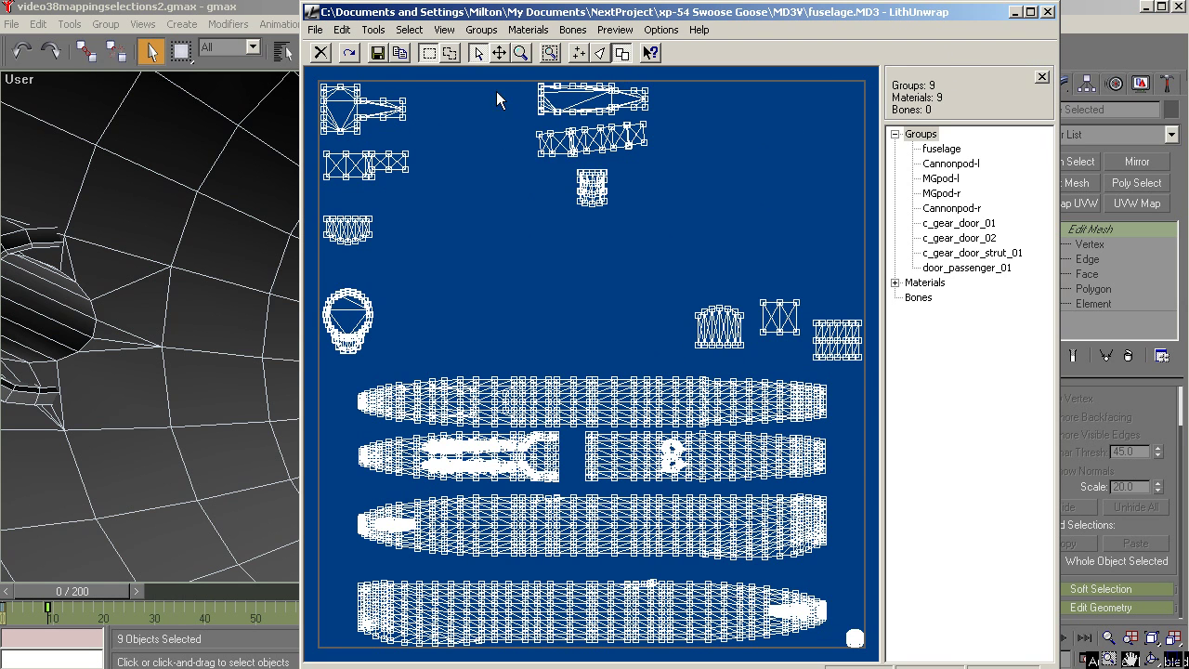
left_click(1015, 15)
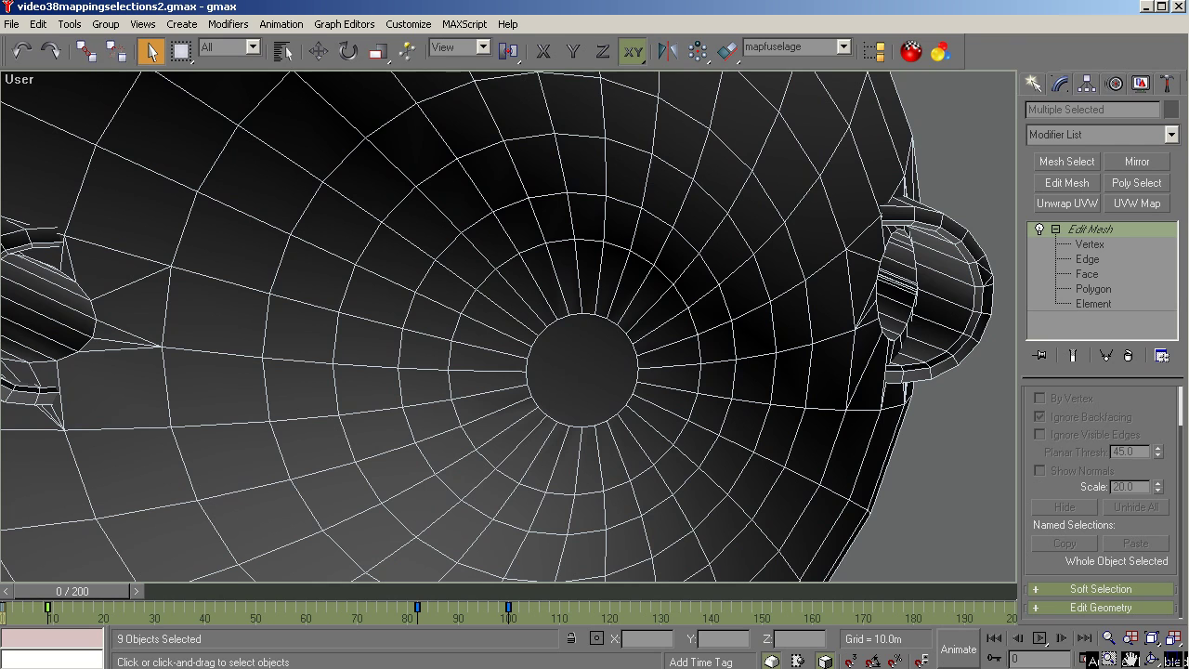
key("alt+Tab")
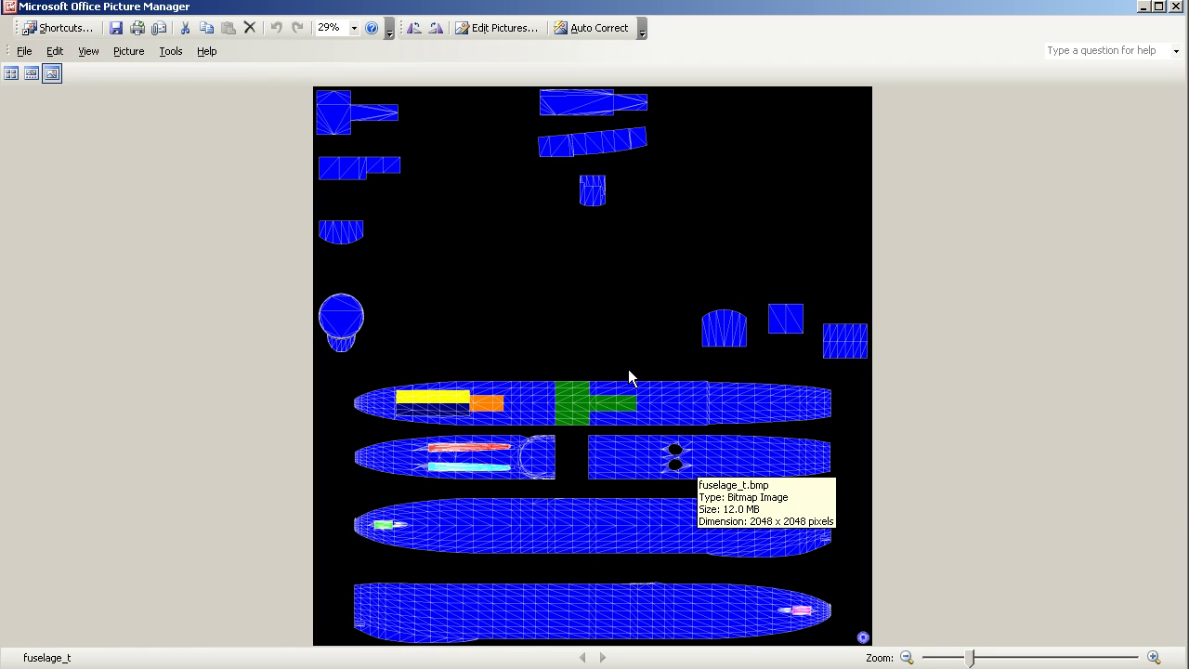
left_click(1144, 8)
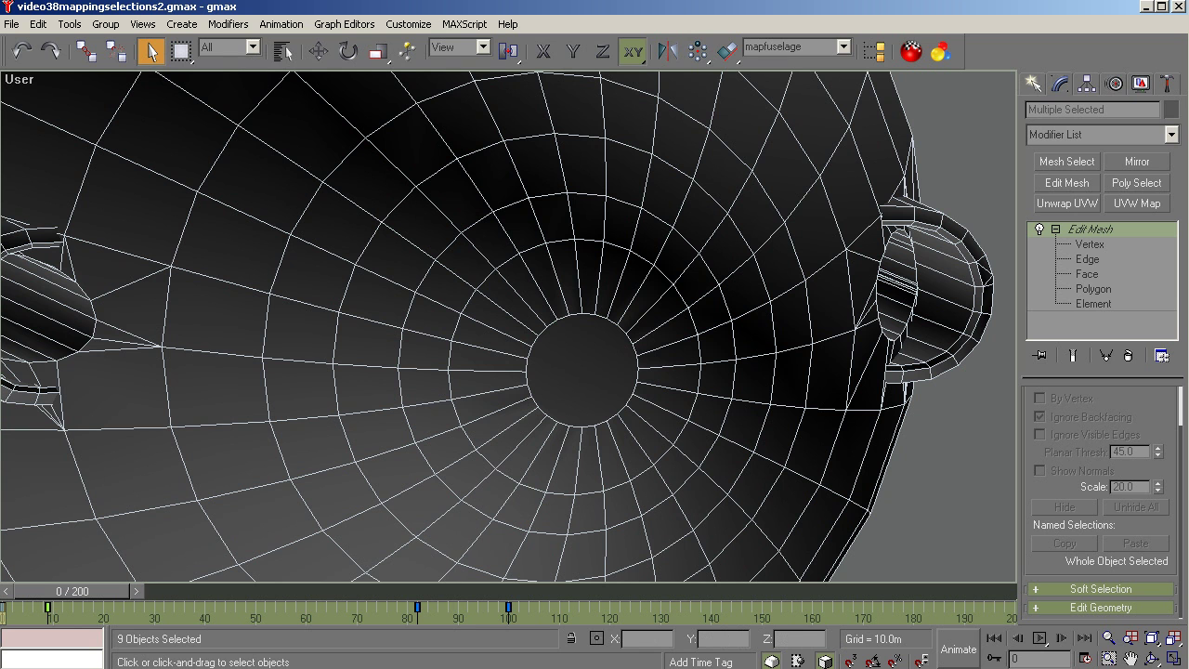
key("alt+Tab")
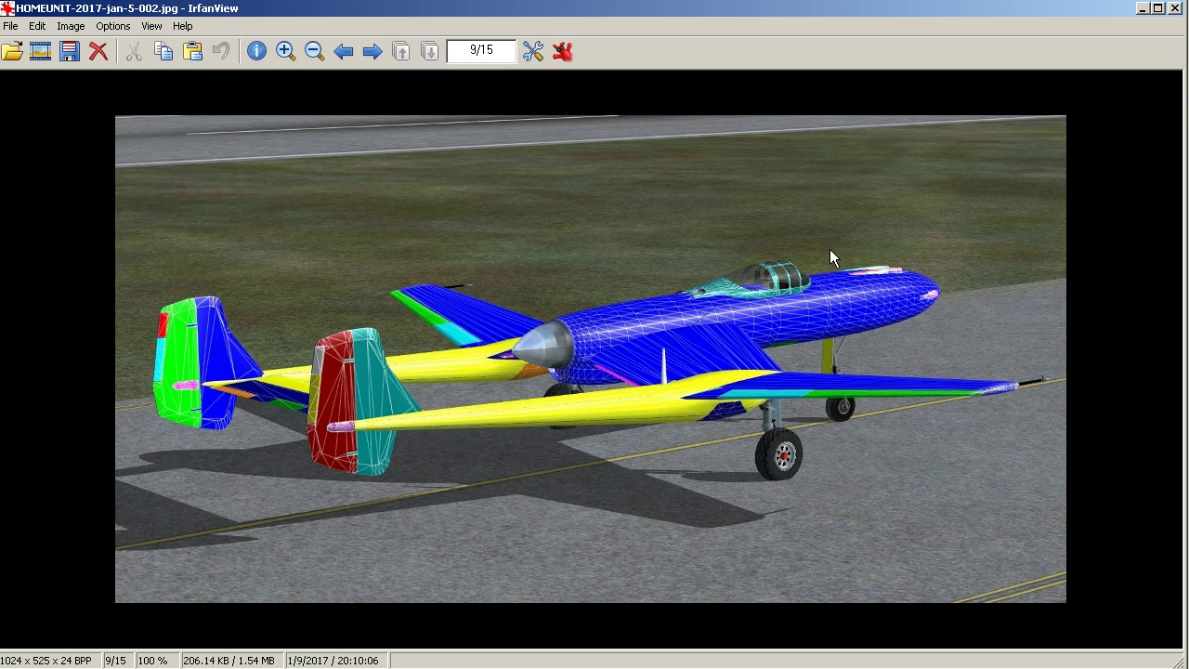
left_click(1142, 8)
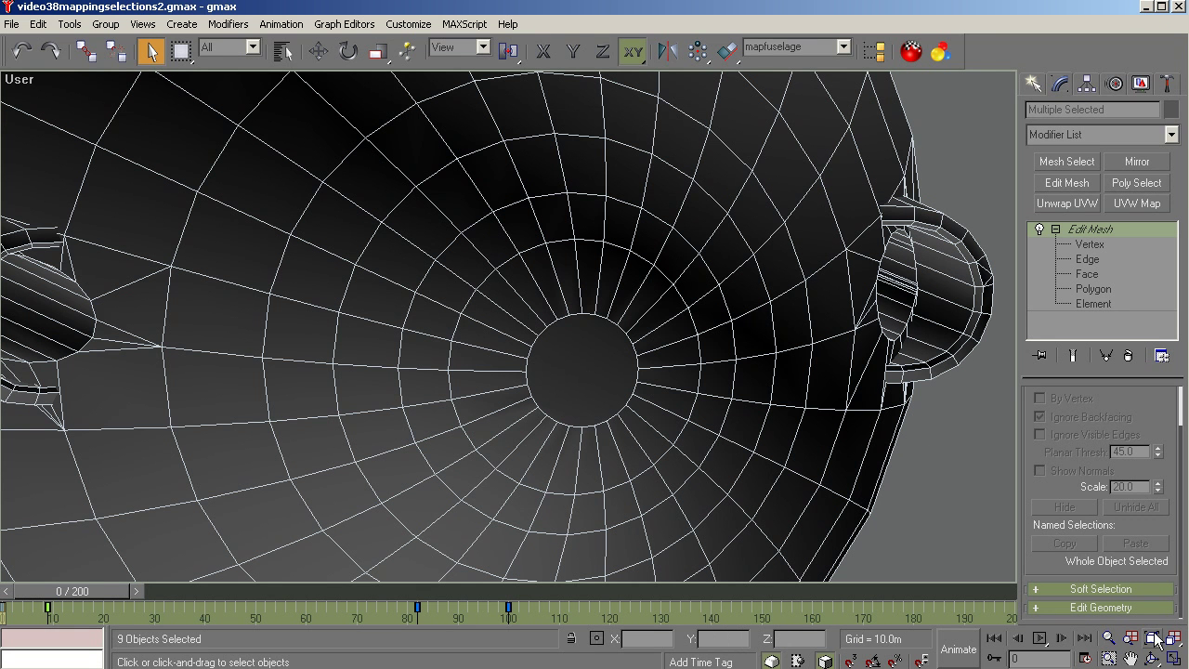
Examine the whole hull from an oblique front view and compare it with the fuselage UV layout in LithUnwrap
left_click(1157, 639)
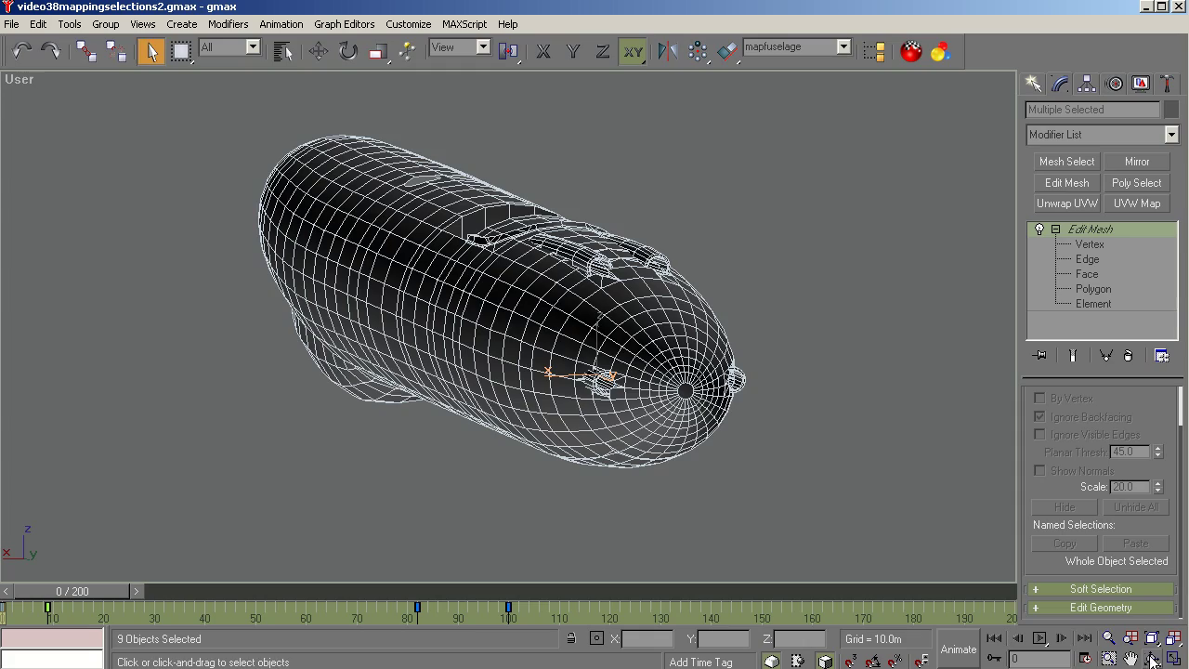
left_click(1152, 658)
left_click_drag(721, 454, 628, 402)
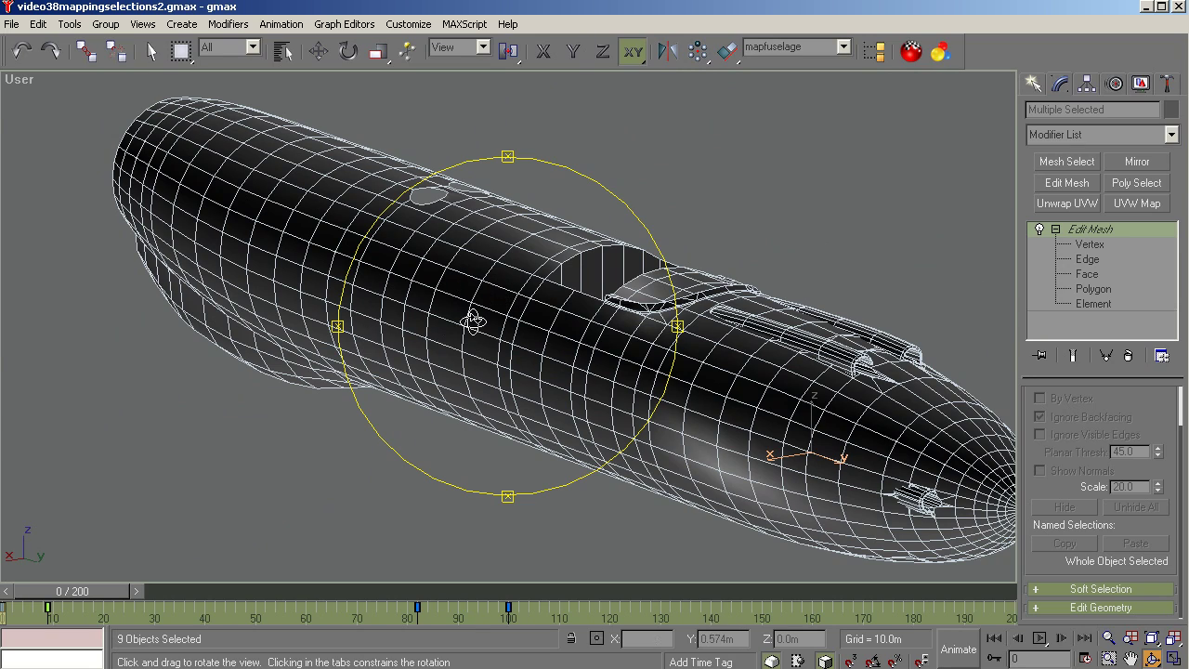
left_click_drag(474, 322, 486, 326)
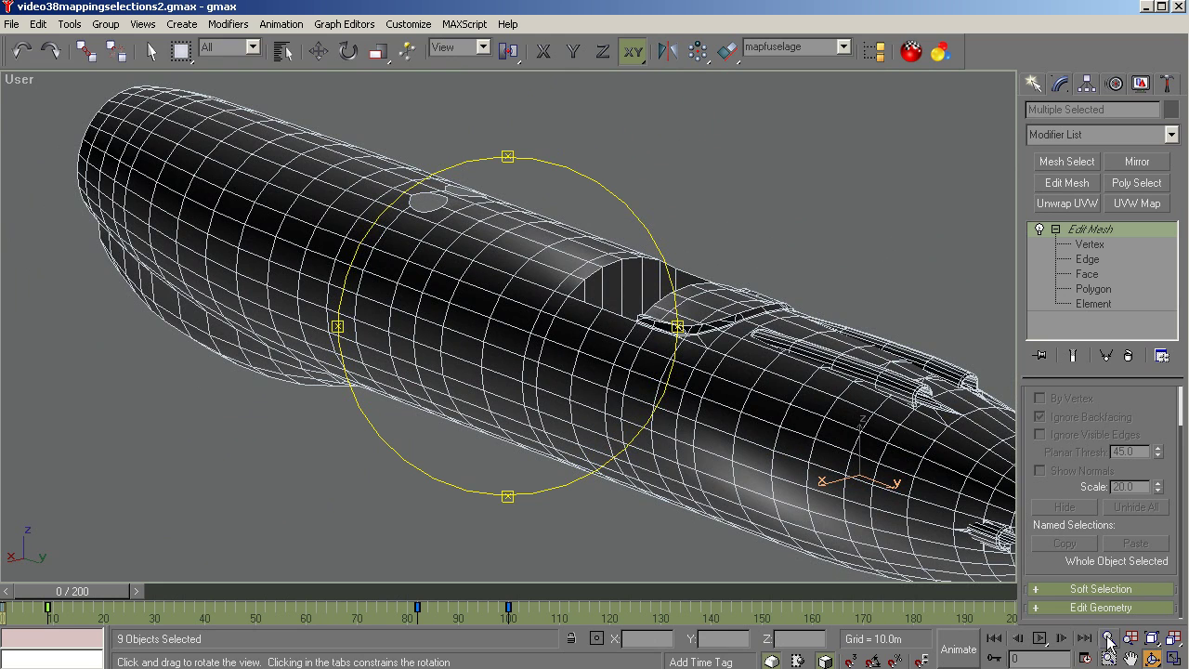
left_click(1108, 641)
left_click_drag(256, 411, 256, 436)
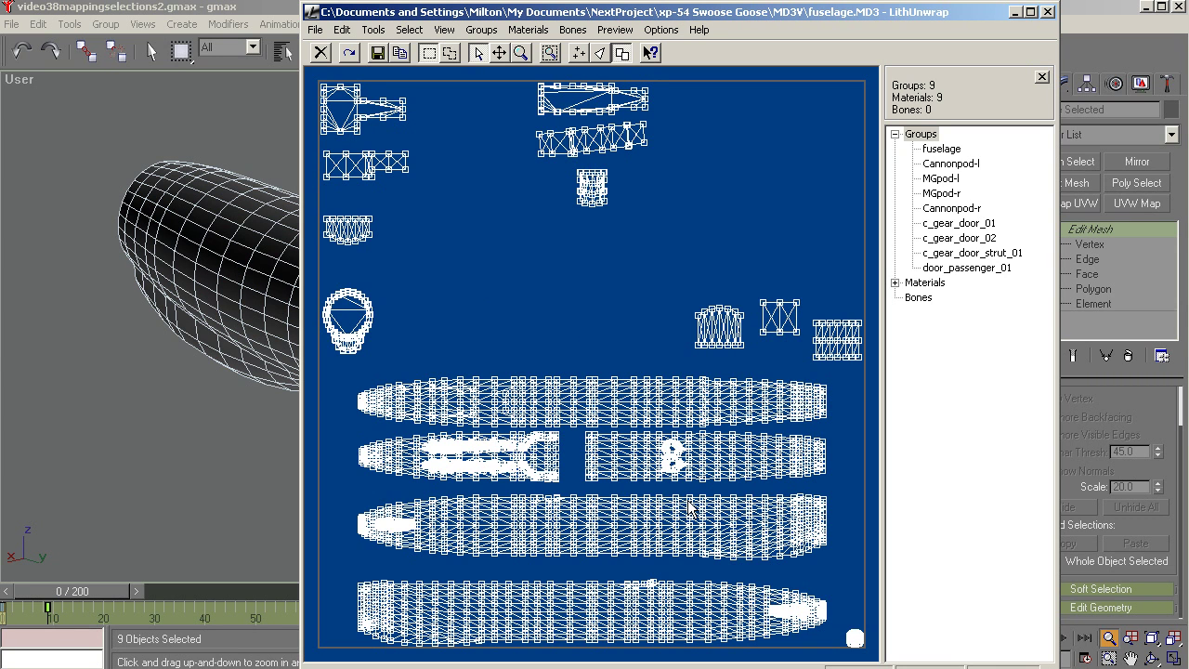
left_click(1014, 14)
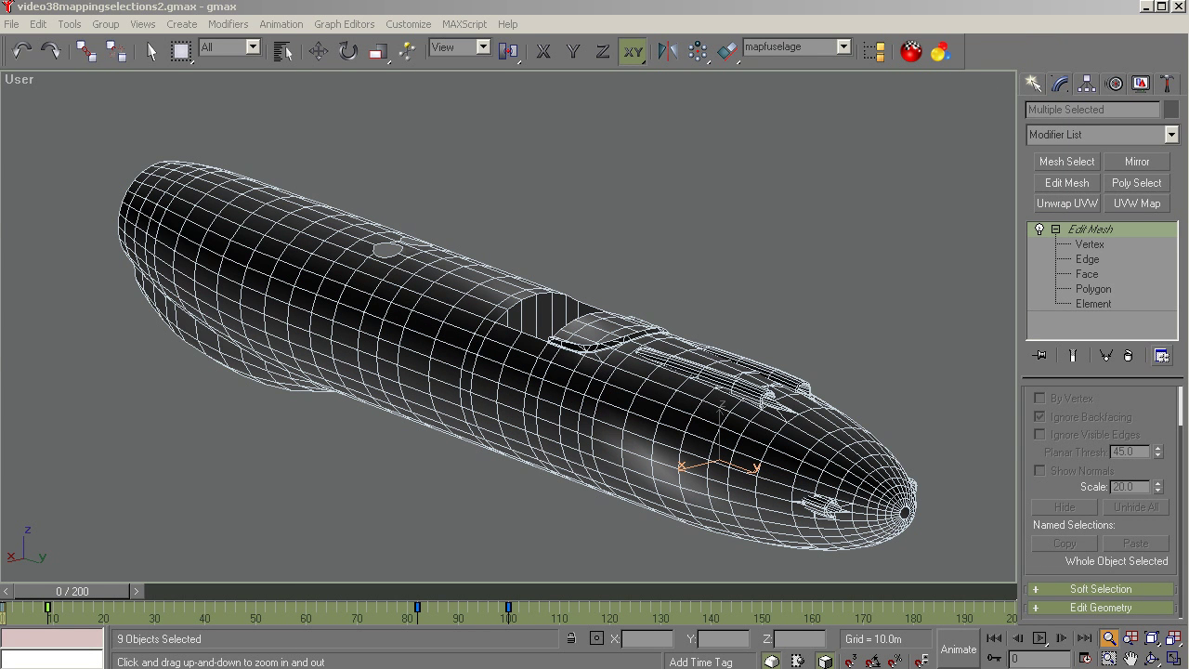
left_click(762, 13)
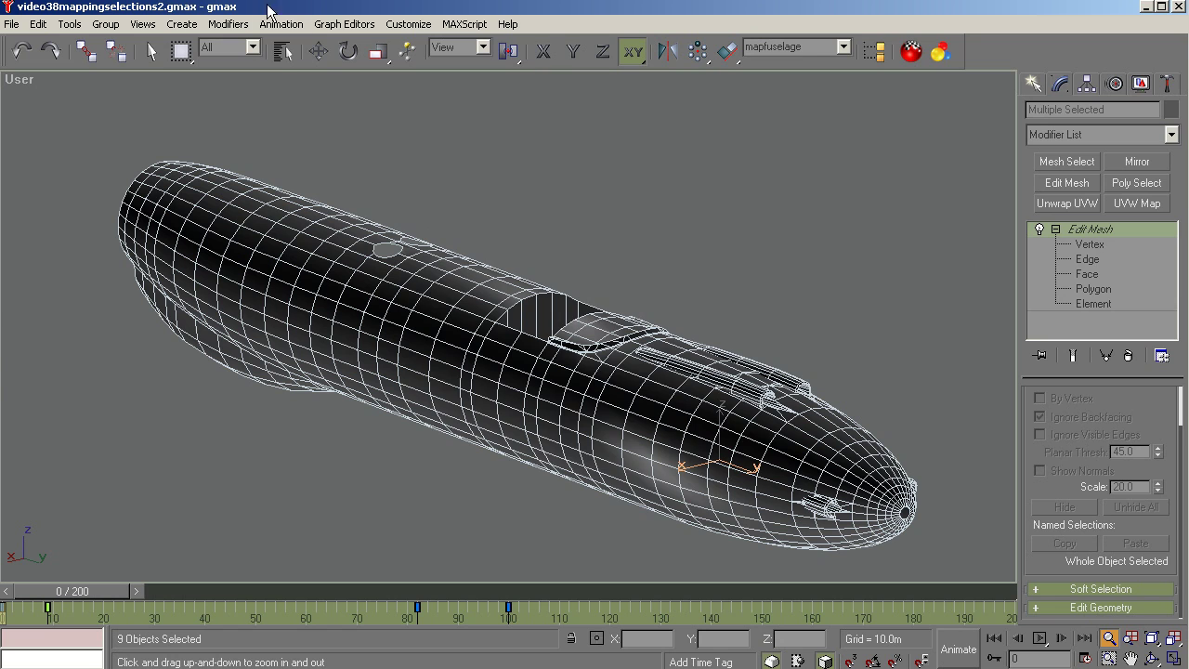
Confirm the fuselage and all its attached parts as the object selection and add a Poly Select modifier to them
left_click(281, 53)
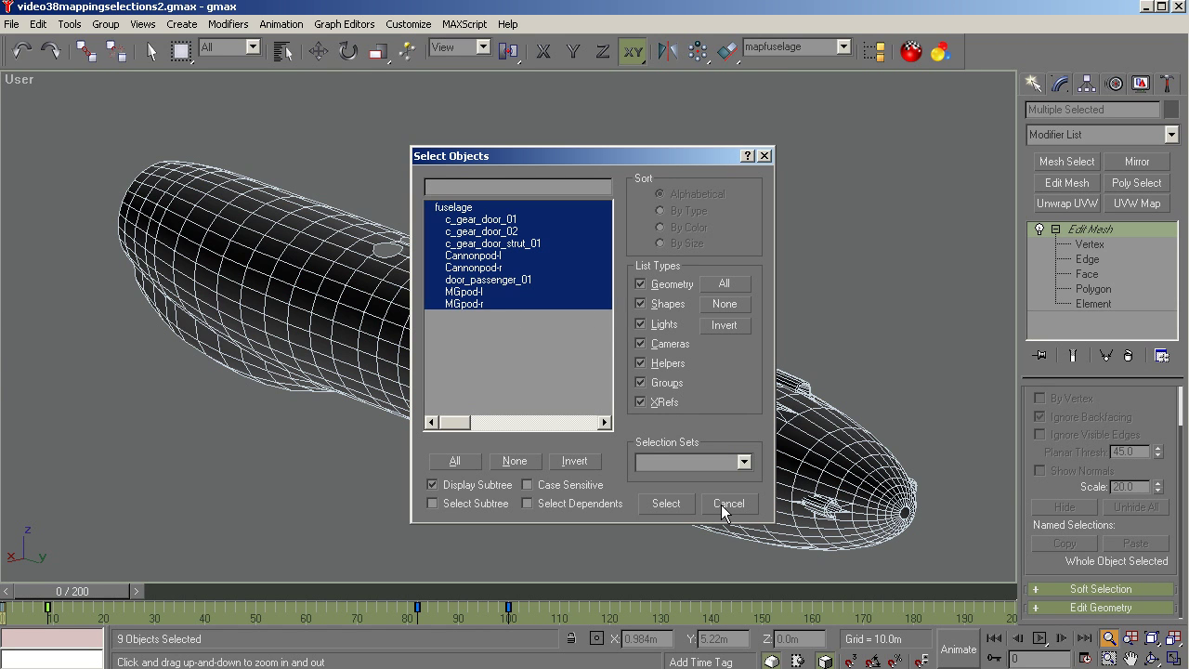
left_click(680, 504)
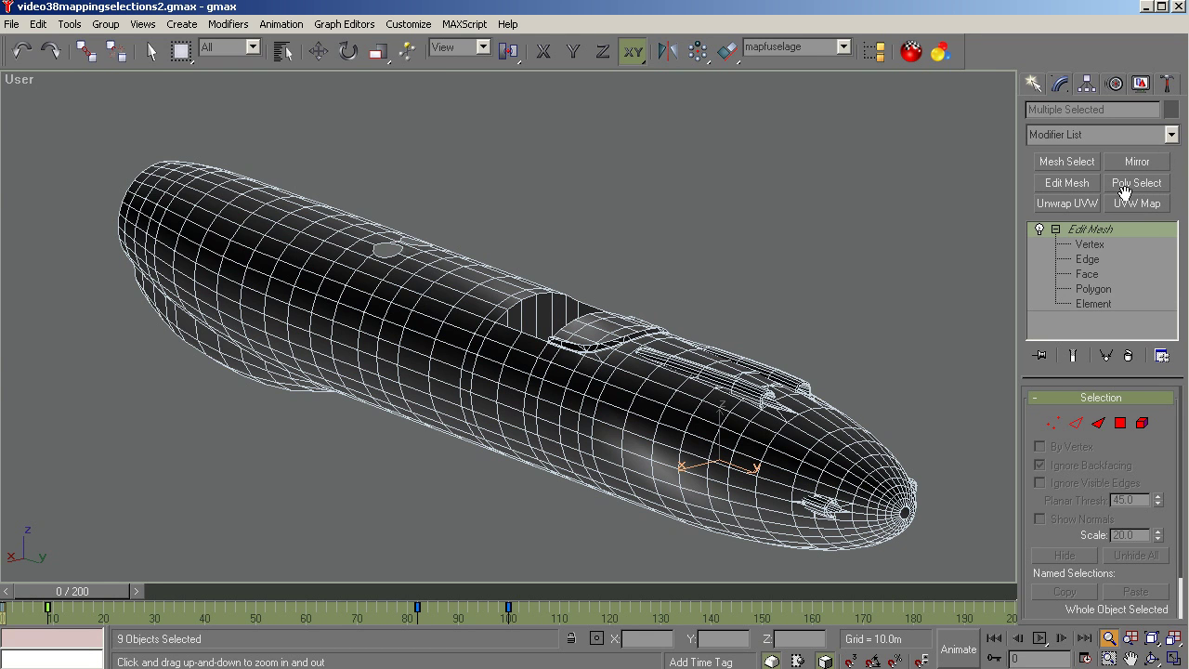
left_click(1171, 134)
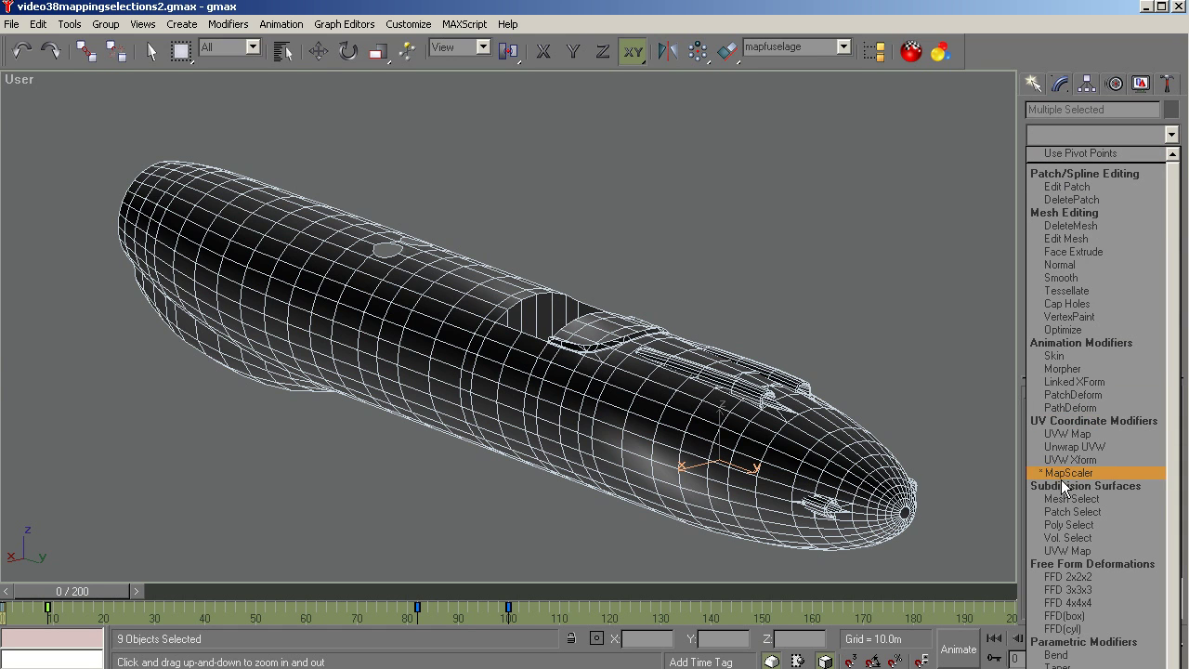
left_click(1065, 525)
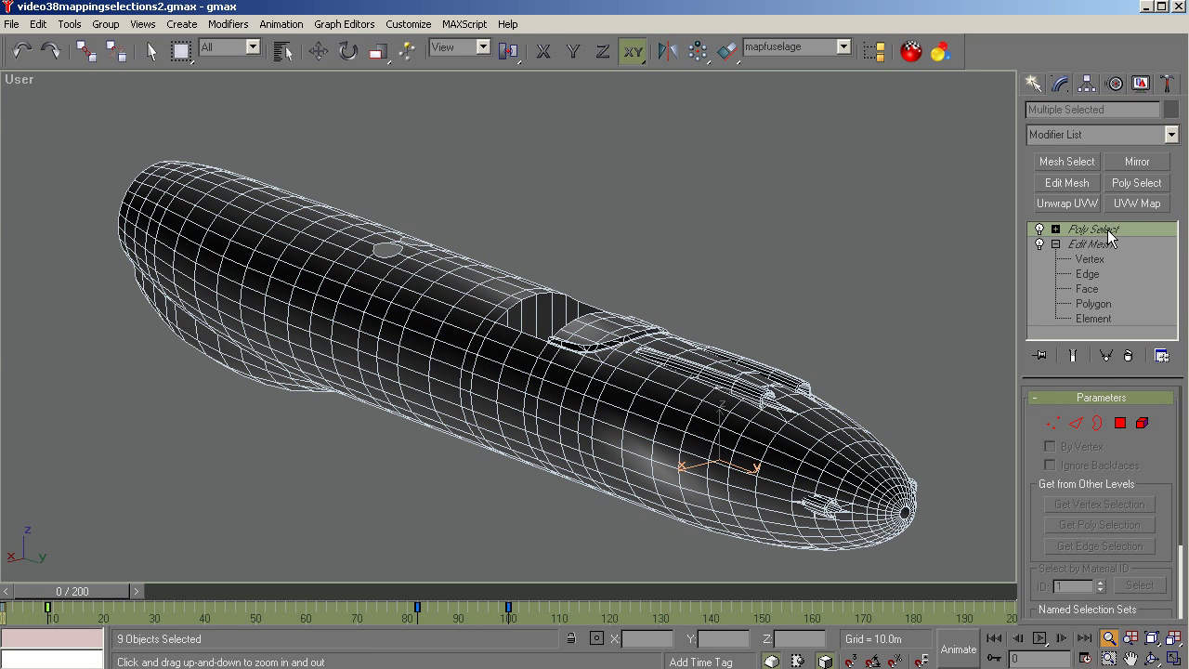
Select the polygons with material ID 1 in the Poly Select modifier and apply a UVW Map modifier to them
left_click(1120, 424)
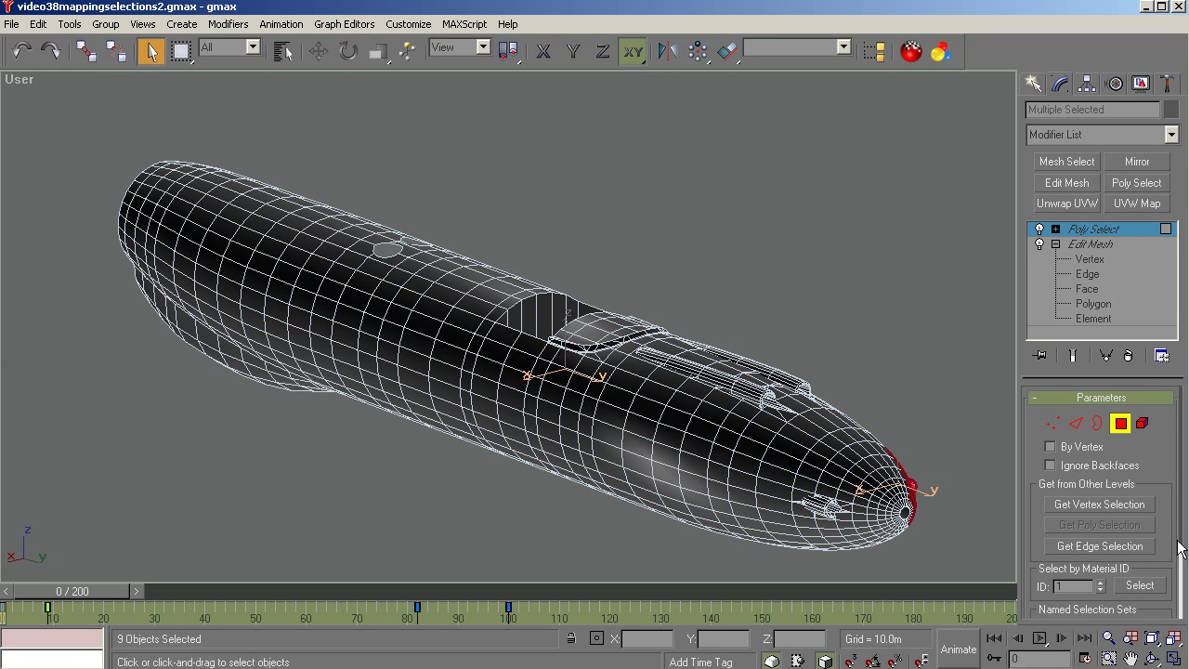
scroll(1181, 548, "down", 3)
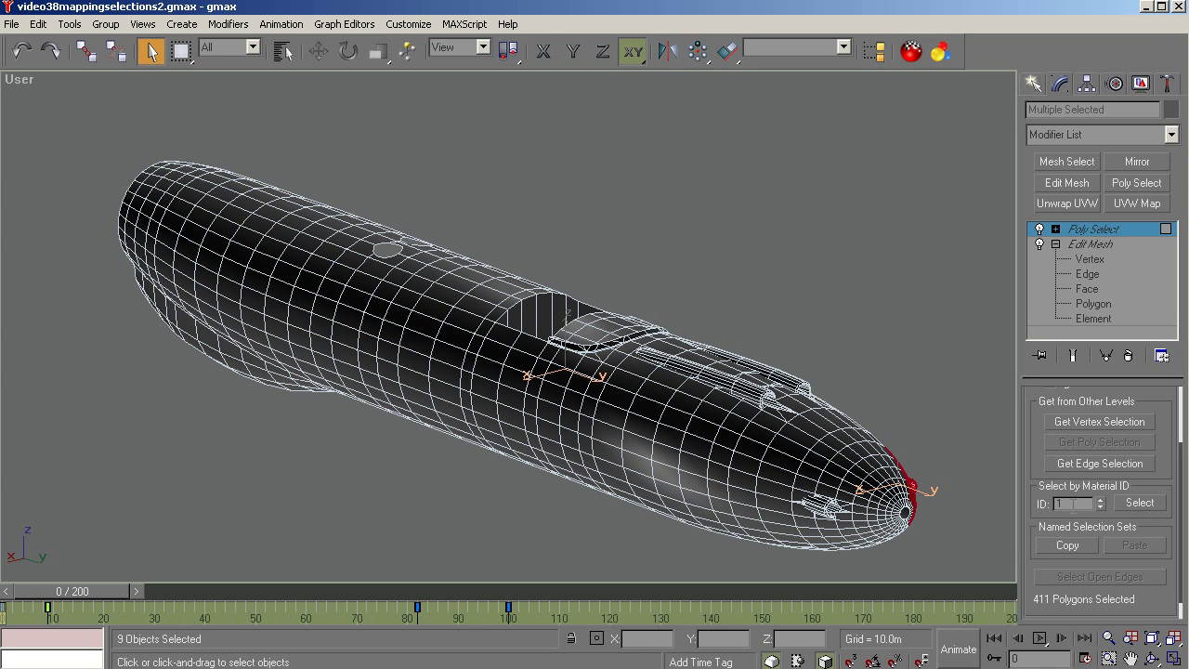
left_click(1137, 504)
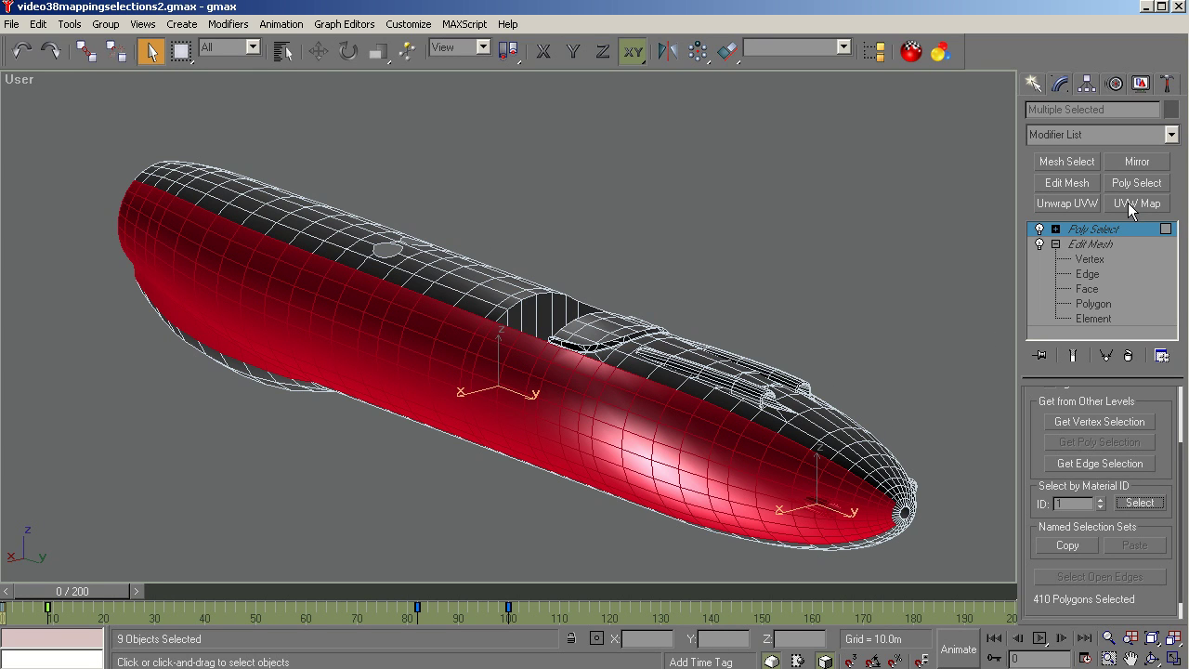
left_click(1171, 136)
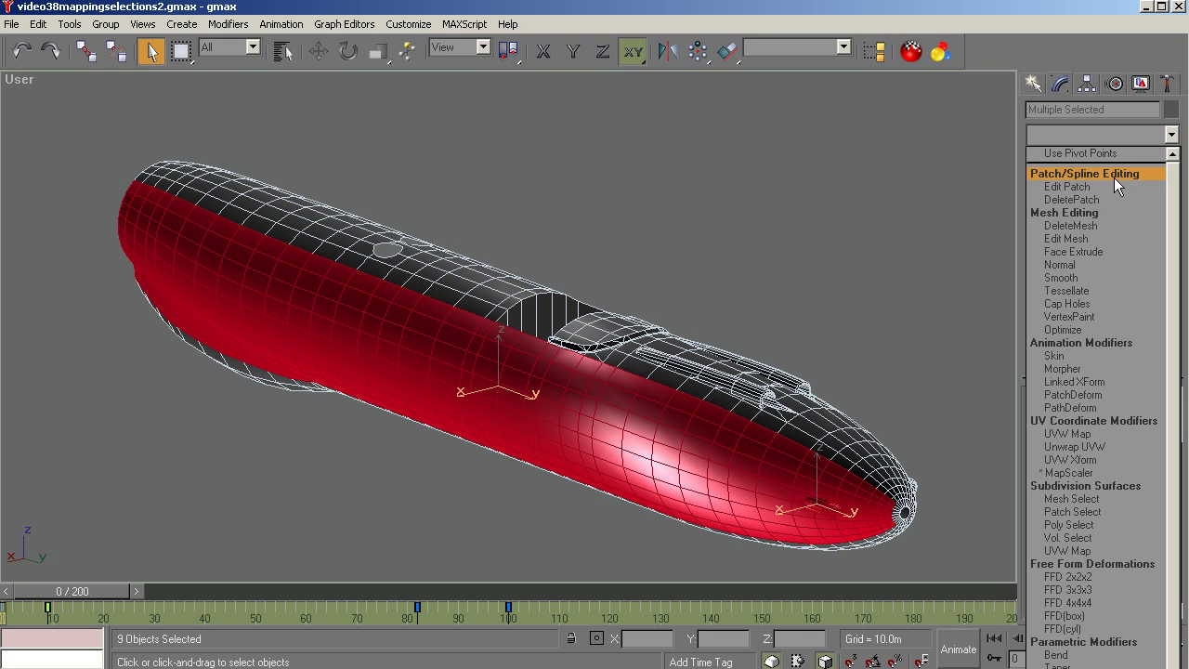
left_click(1068, 434)
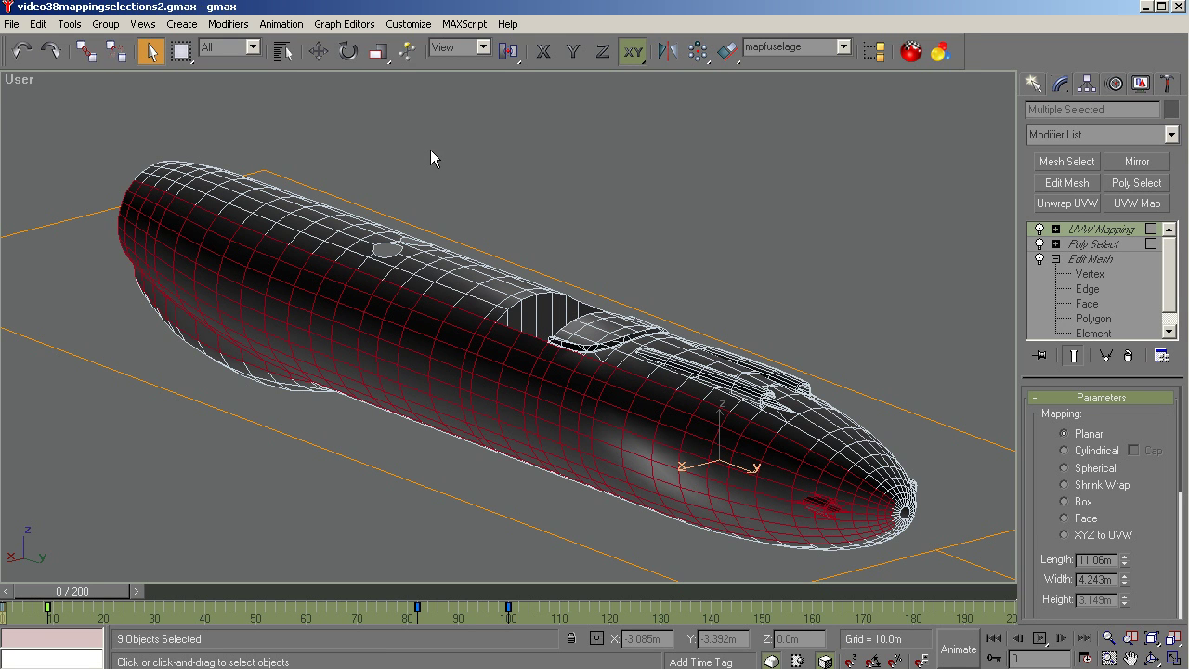
Align the planar mapping gizmo to the Right view and fit it to the selected side polygons
key("r")
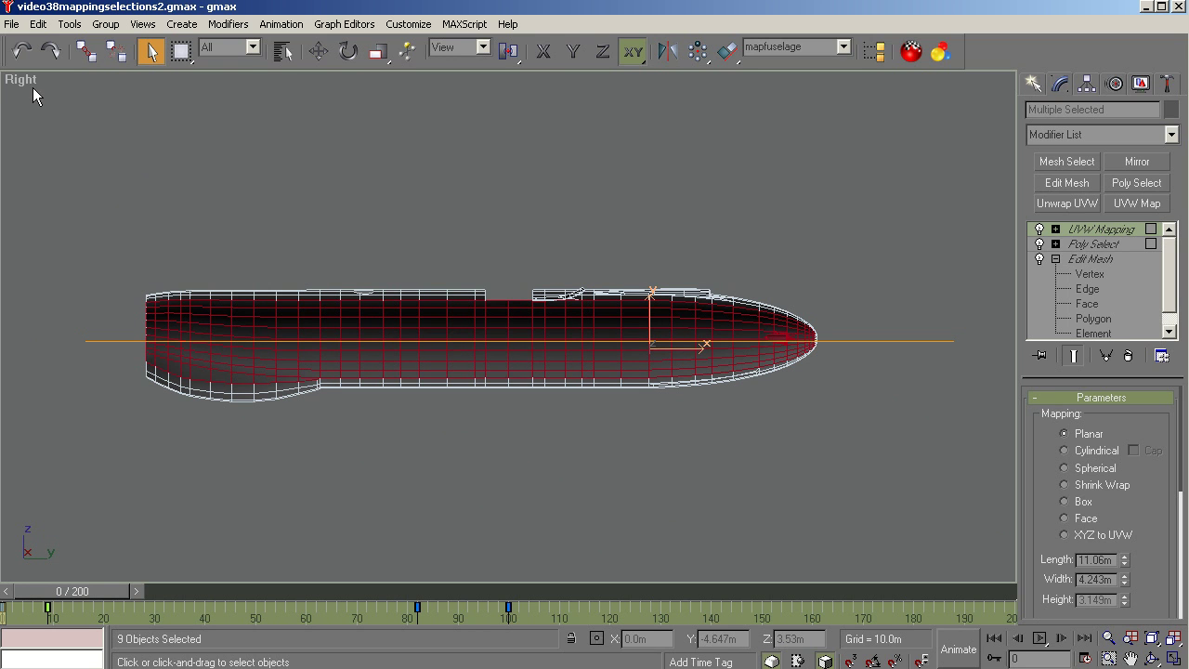
left_click(1057, 230)
left_click(1082, 245)
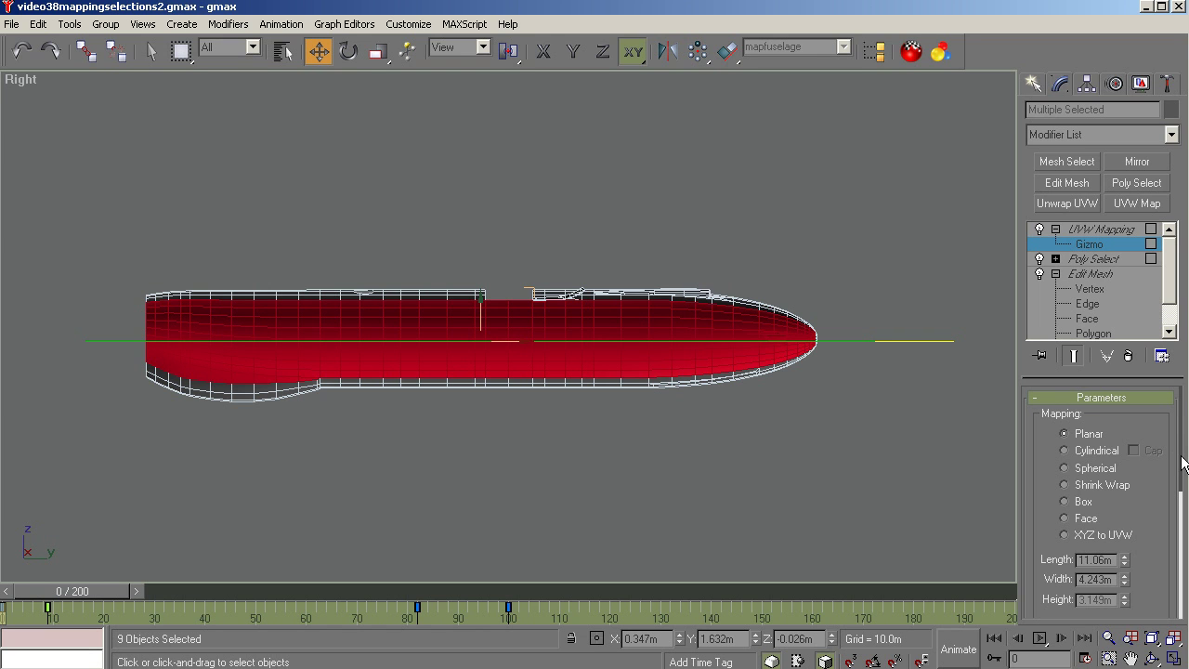
left_click_drag(1183, 463, 1186, 615)
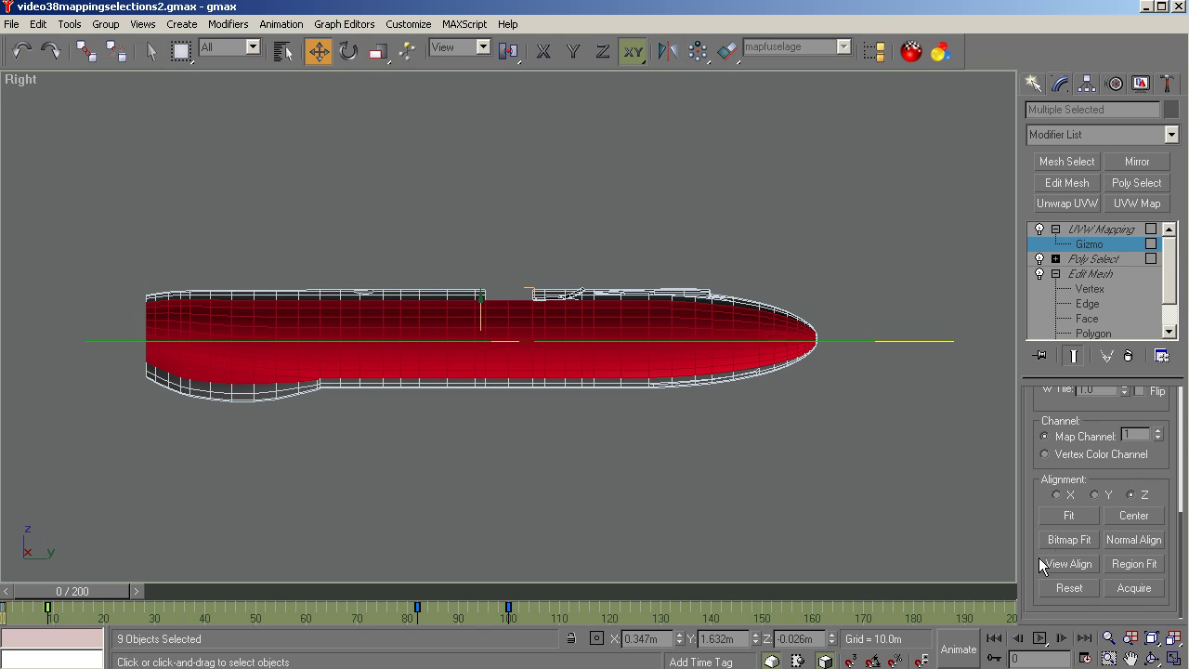
left_click(1080, 567)
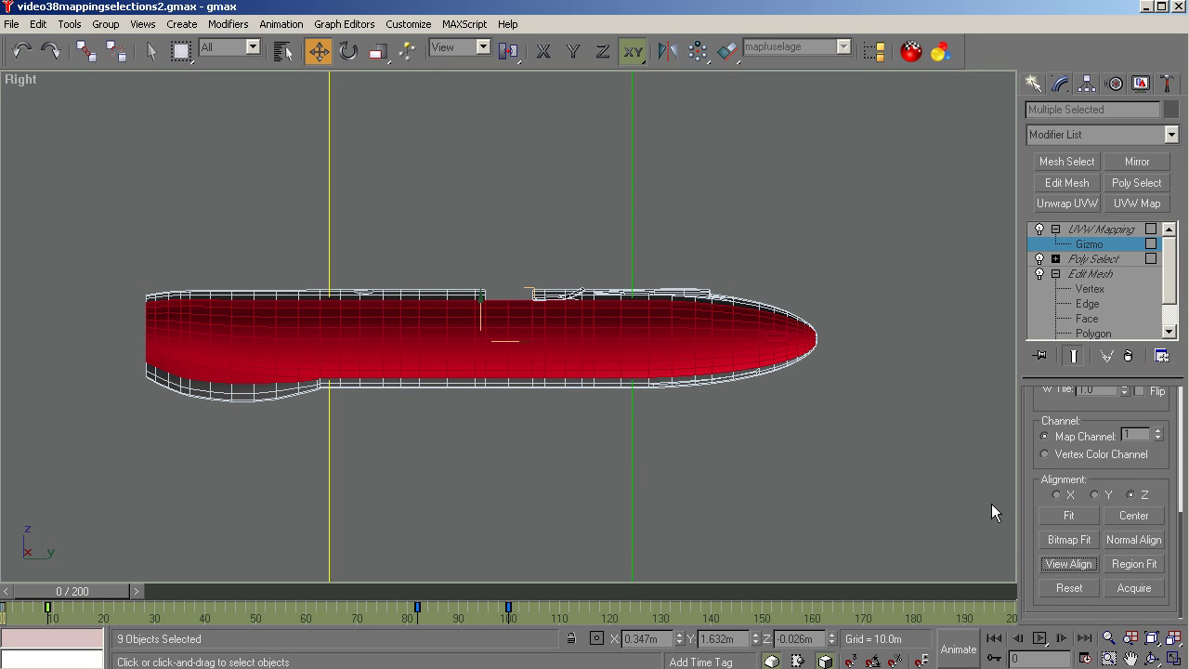
left_click(1070, 515)
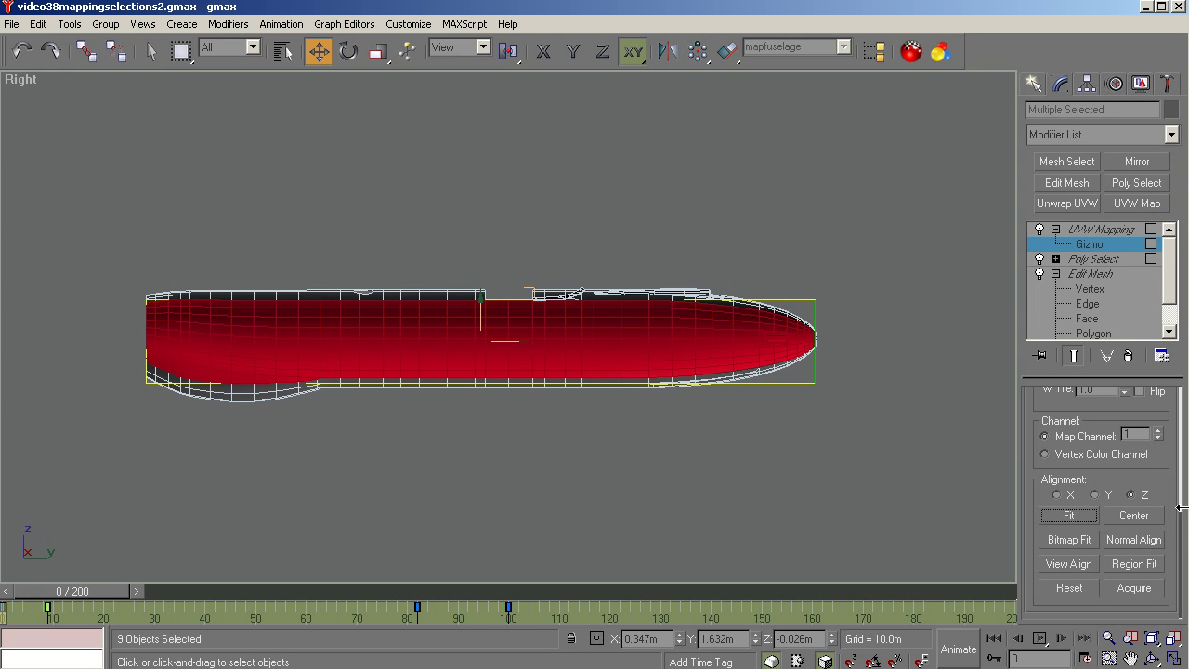
Set the mapping gizmo's length and width to 11 m and show the whole gizmo in the Right view
left_click_drag(1183, 531, 1177, 427)
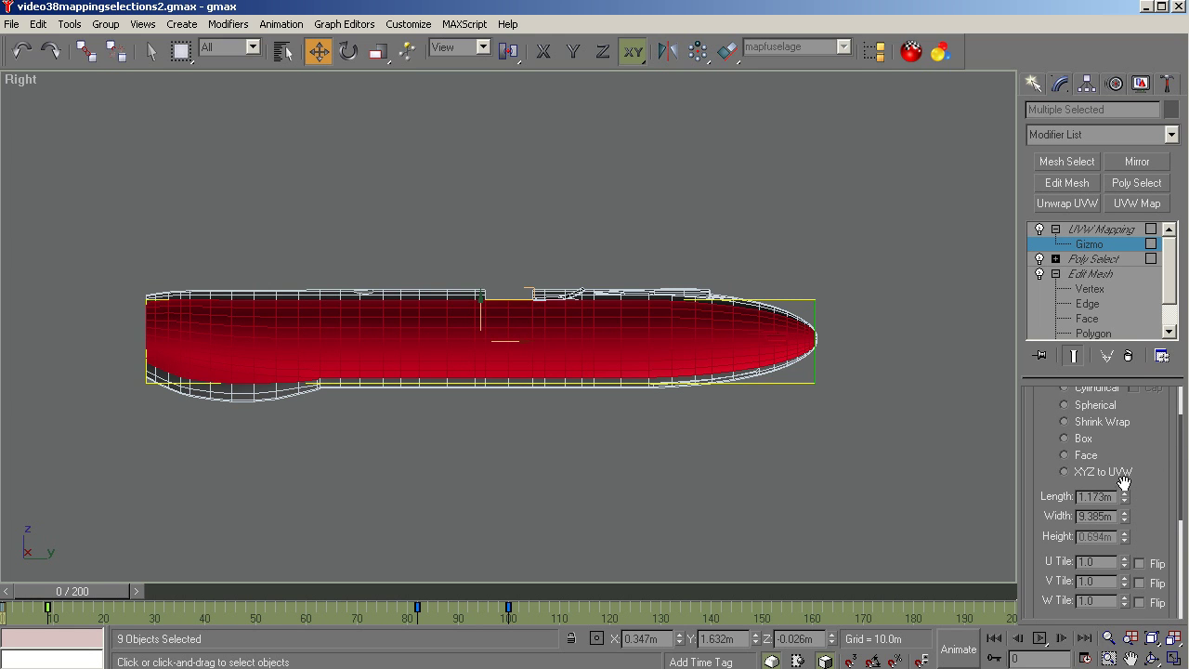
double_click(1096, 496)
type("11.1")
key("Tab")
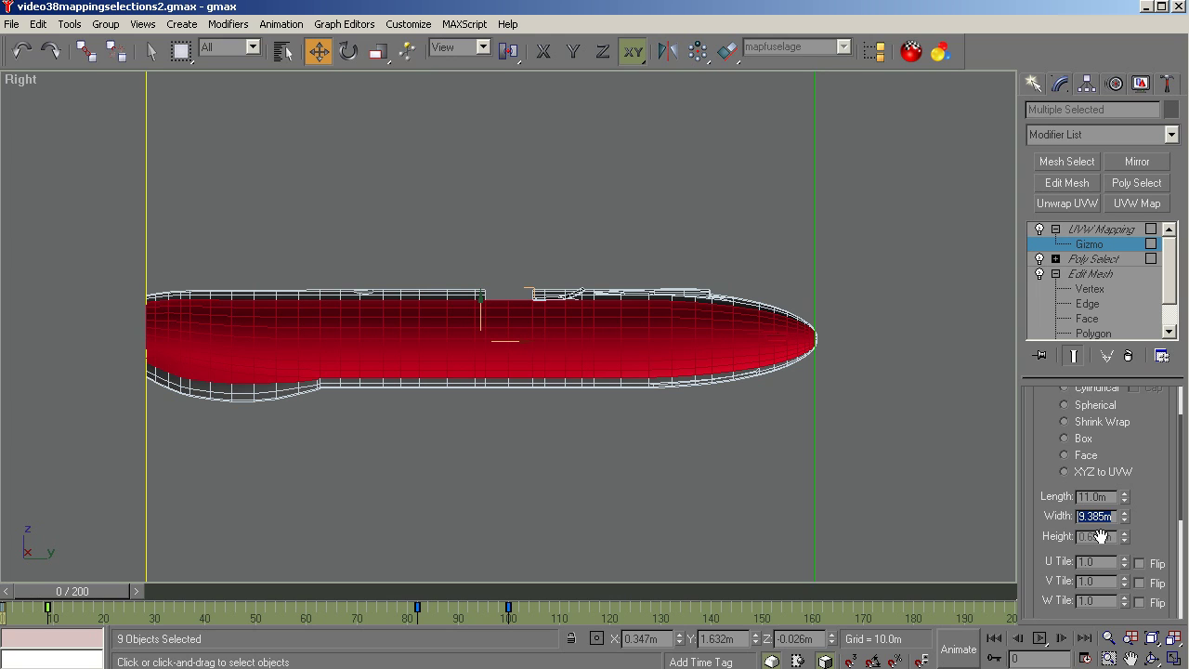
type("11")
key("Tab")
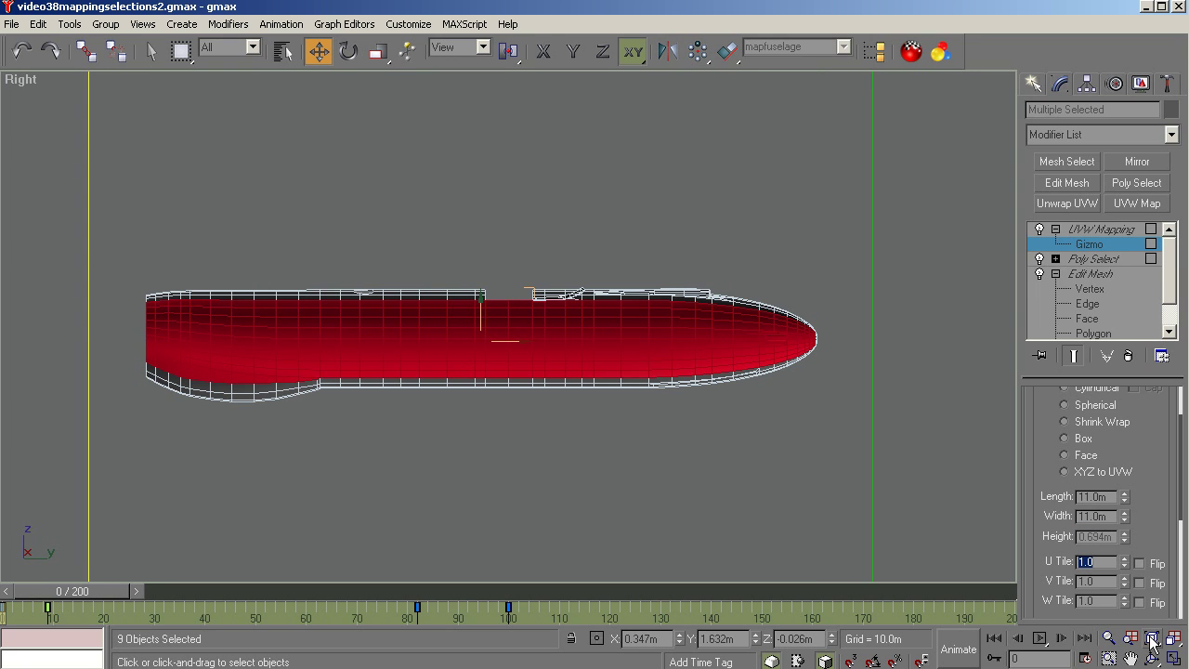
left_click(1152, 639)
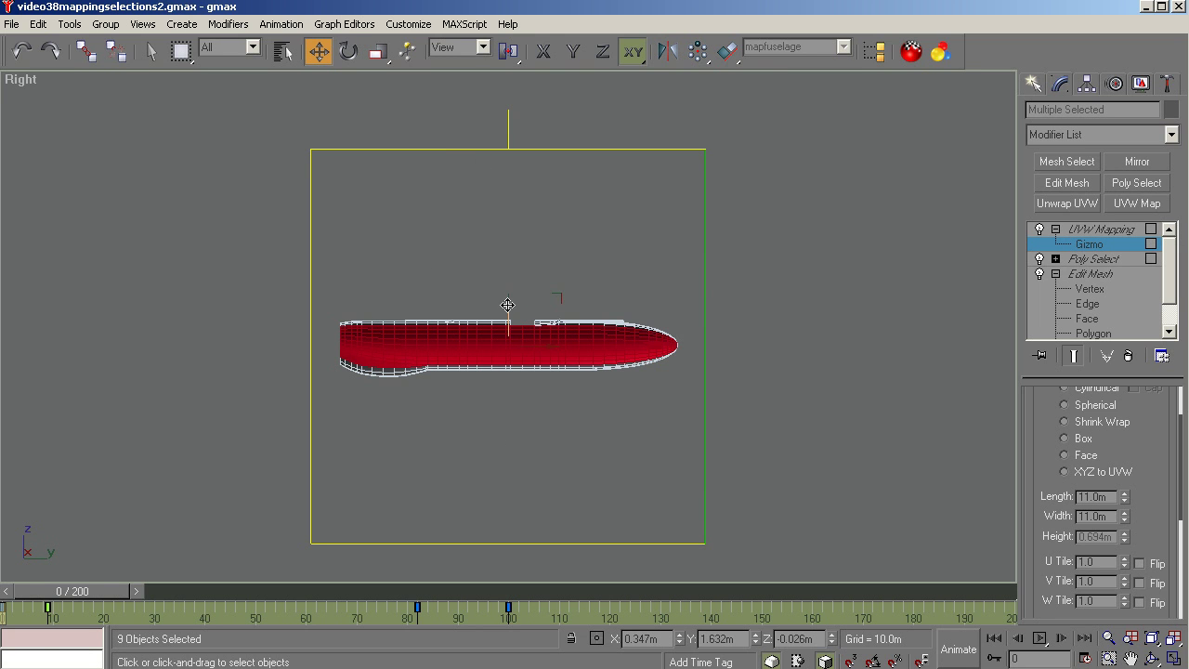
Raise the mapping gizmo vertically to about Z 1.84 m and consult the finished fuselage UV layout in LithUnwrap
left_click_drag(508, 305, 511, 241)
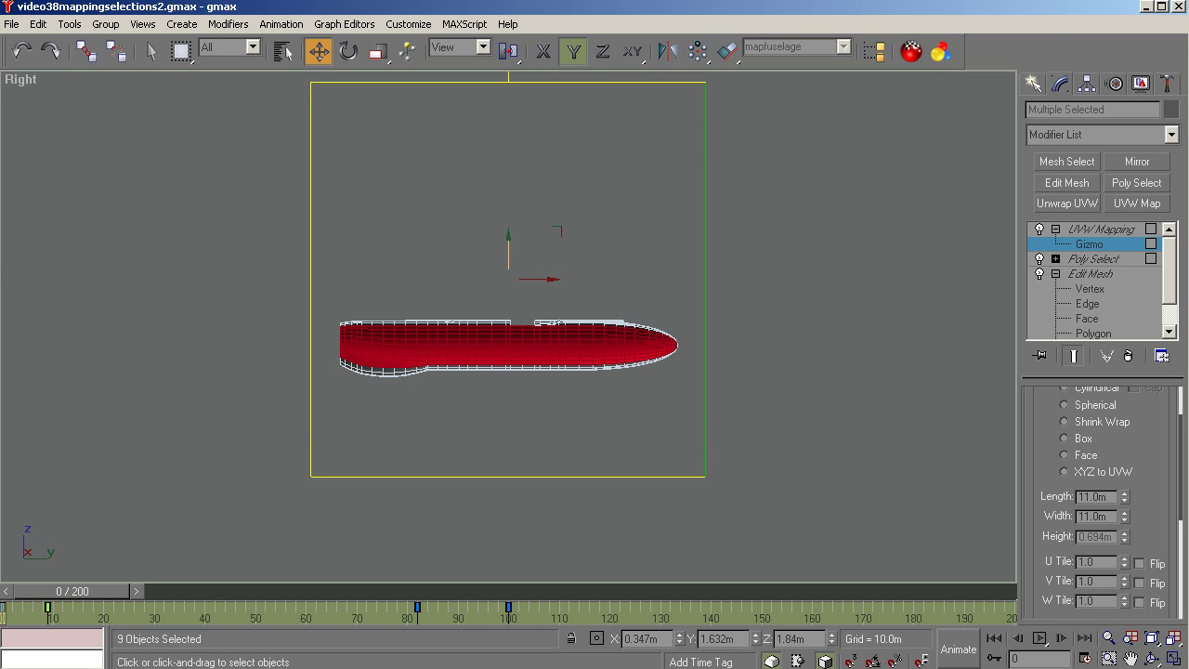
key("alt+Tab")
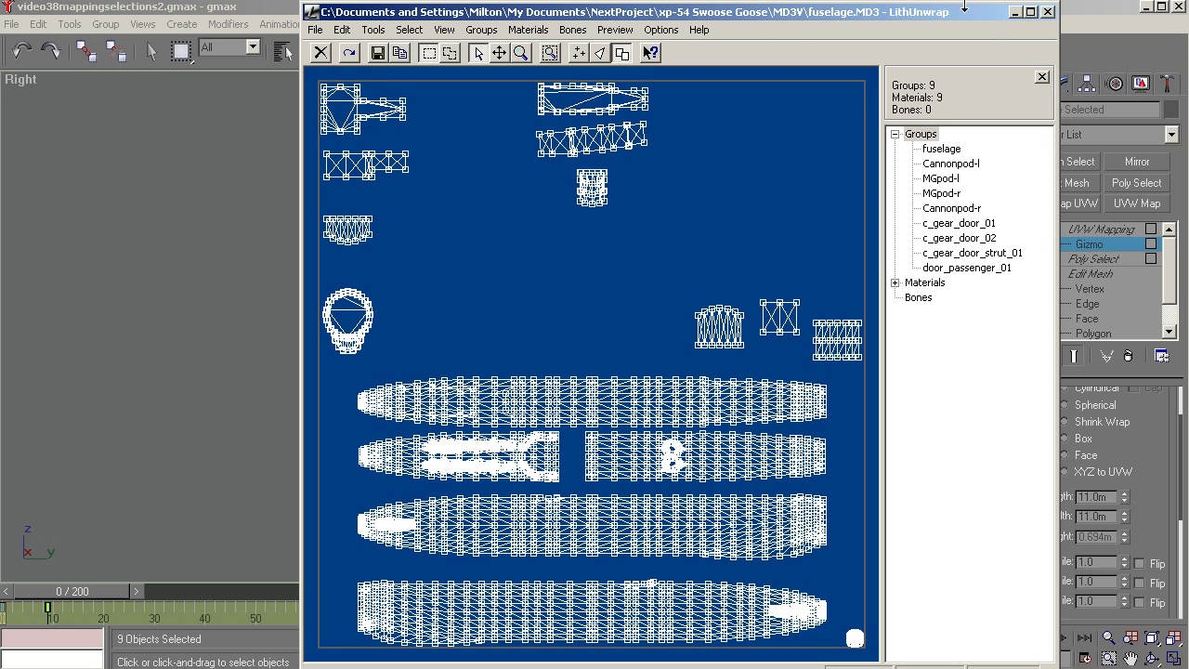
left_click(1014, 12)
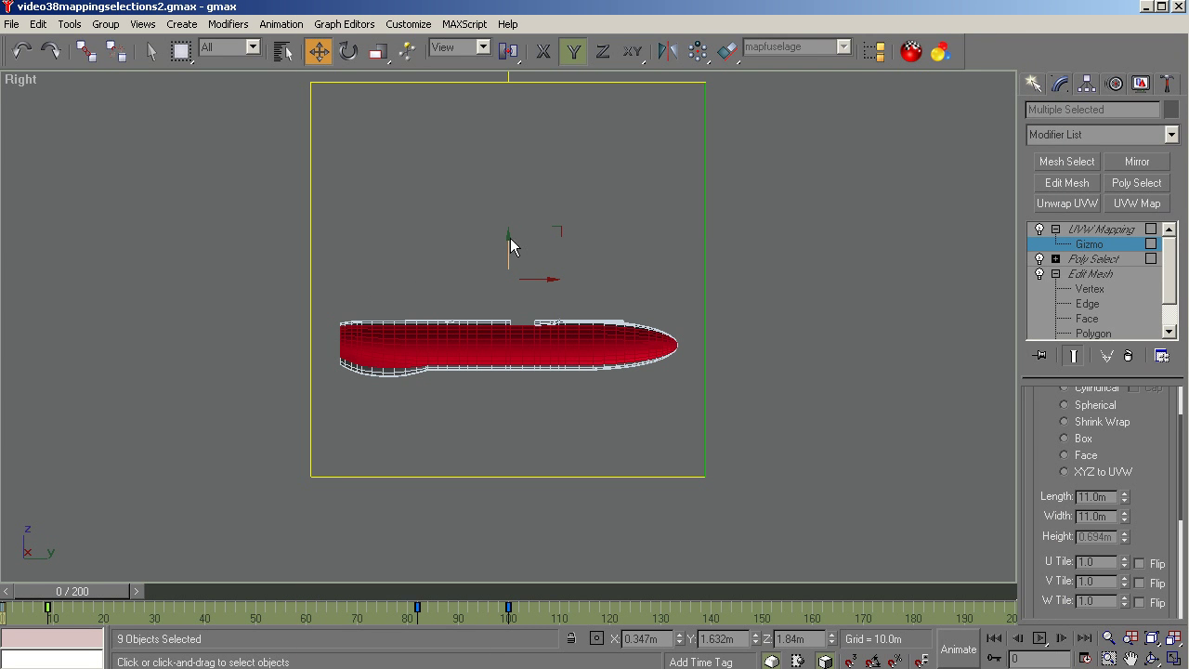
Raise the Right-view mapping gizmo to about Z 4.76 m, placing its lower edge just below the selected side polygons, and finish gizmo editing
left_click_drag(511, 245, 508, 141)
scroll(439, 357, "up", 5)
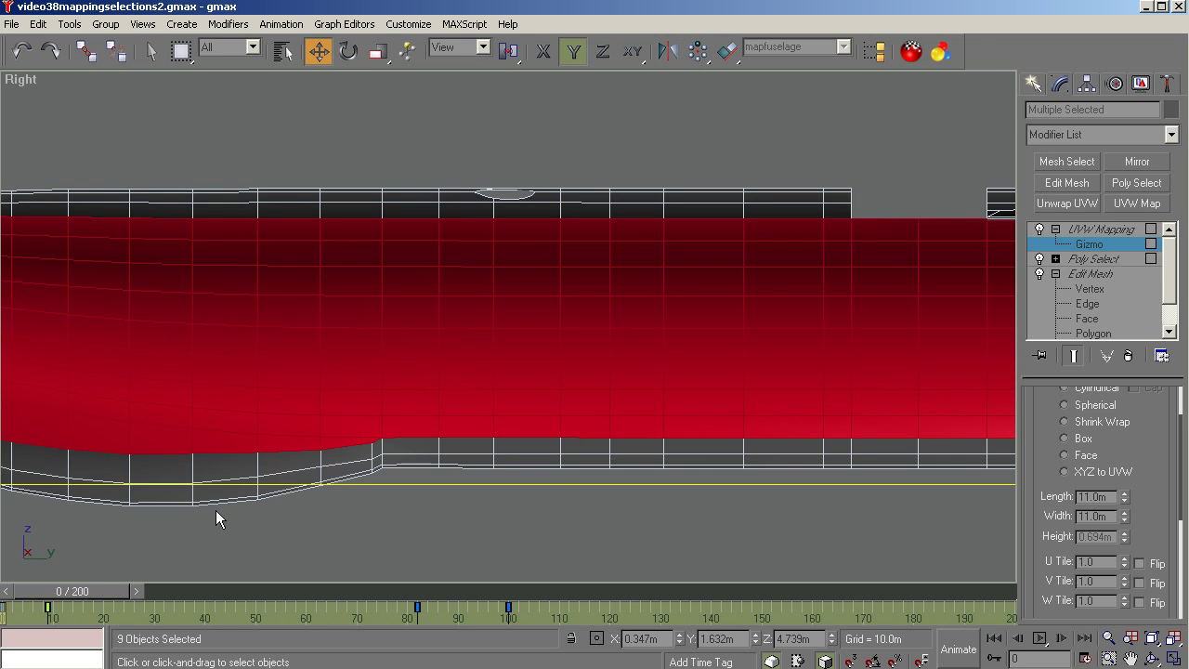
scroll(364, 558, "down", 4)
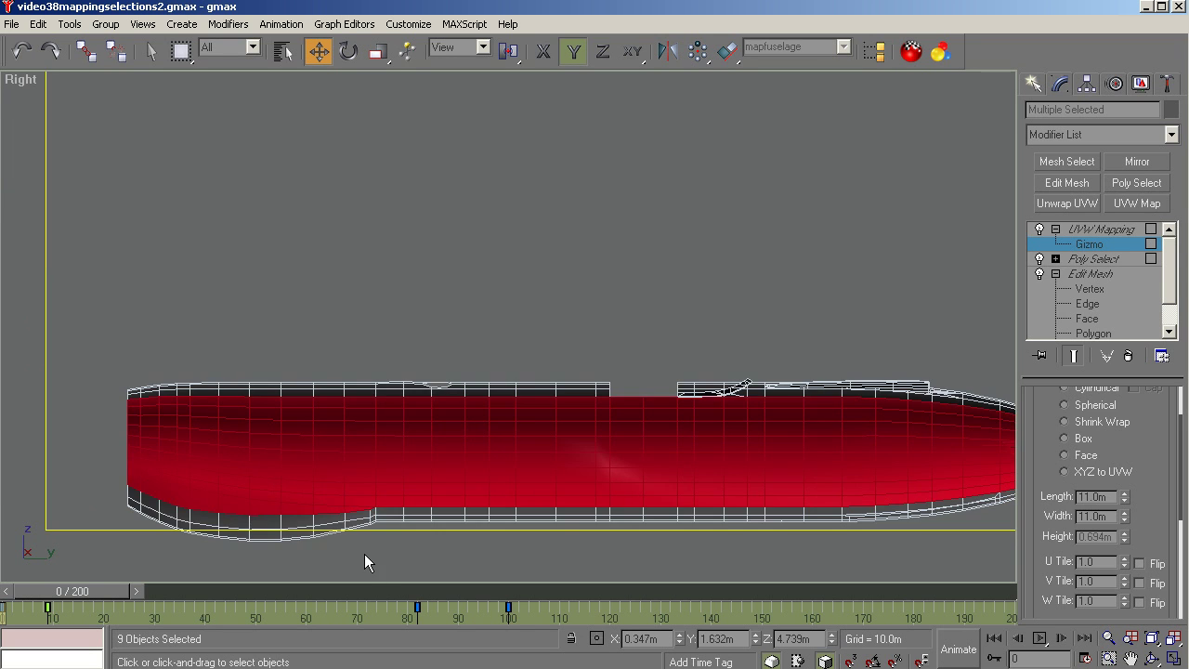
scroll(364, 553, "down", 2)
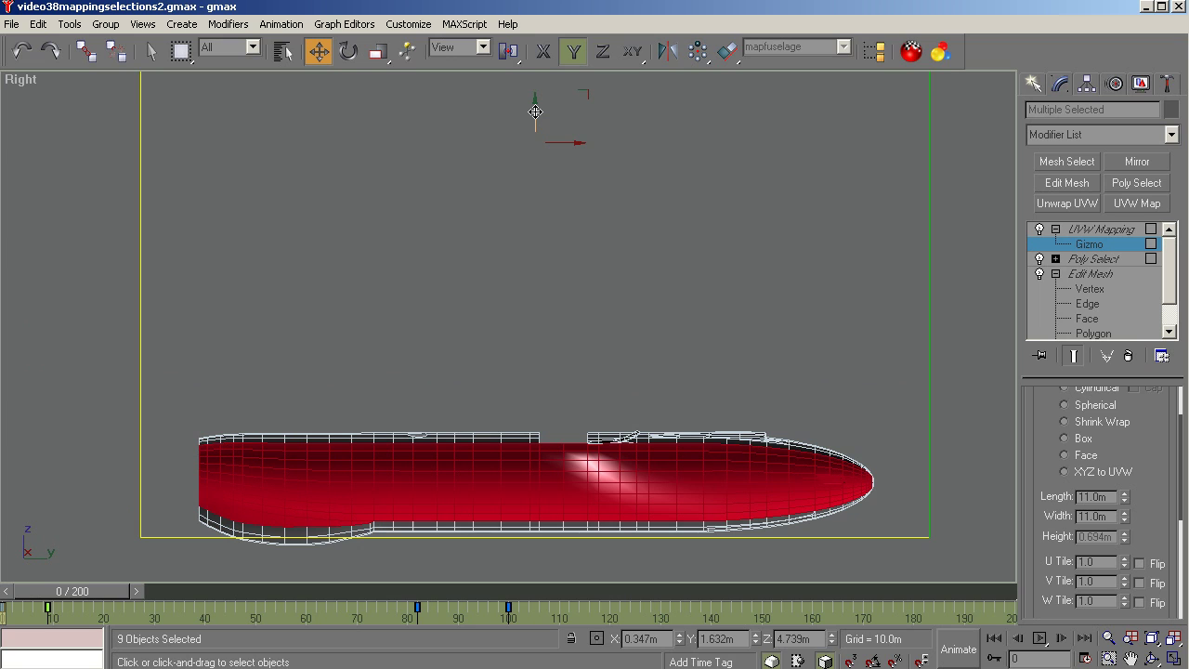
left_click_drag(536, 112, 541, 109)
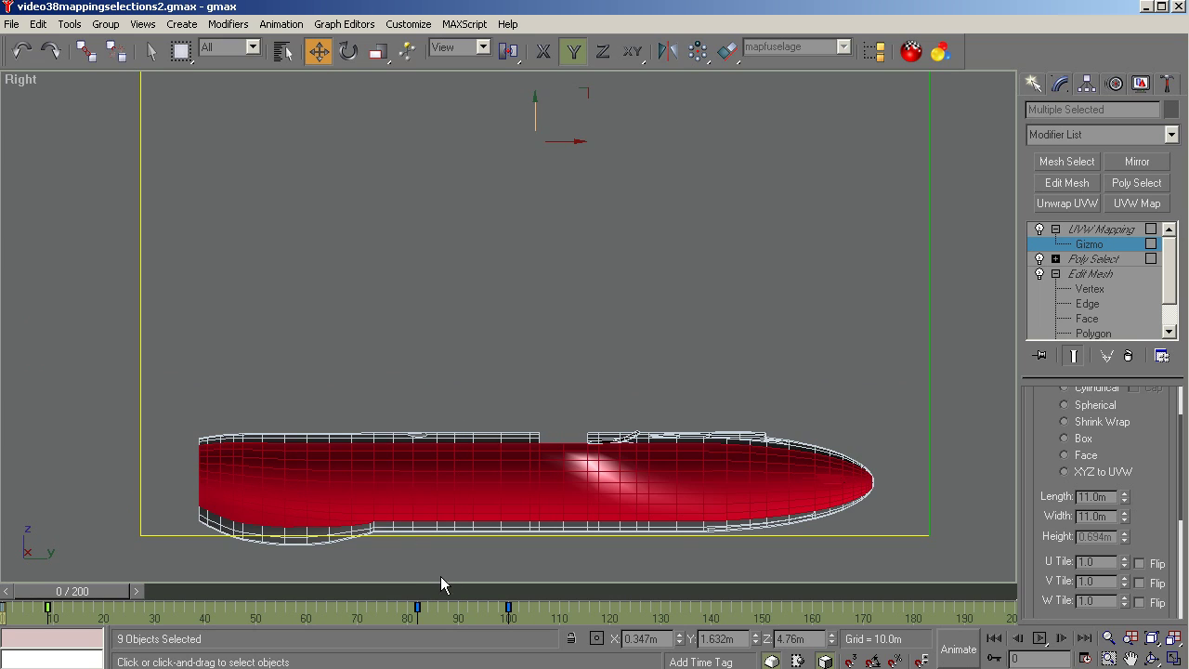
scroll(411, 577, "down", 2)
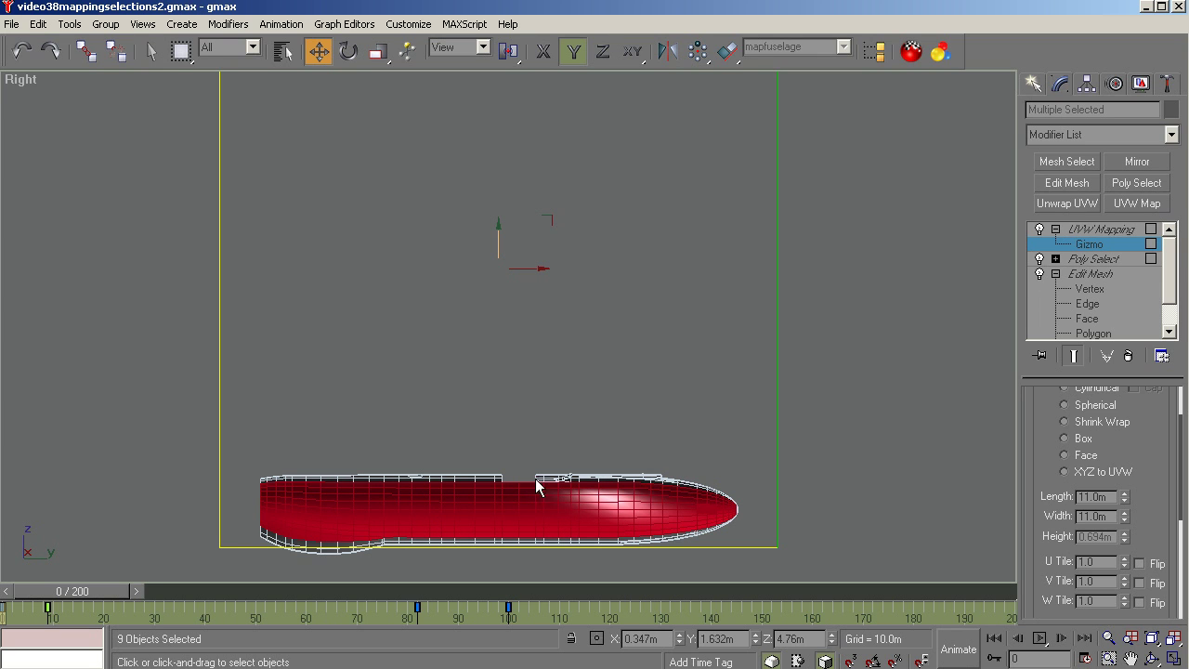
left_click(1085, 245)
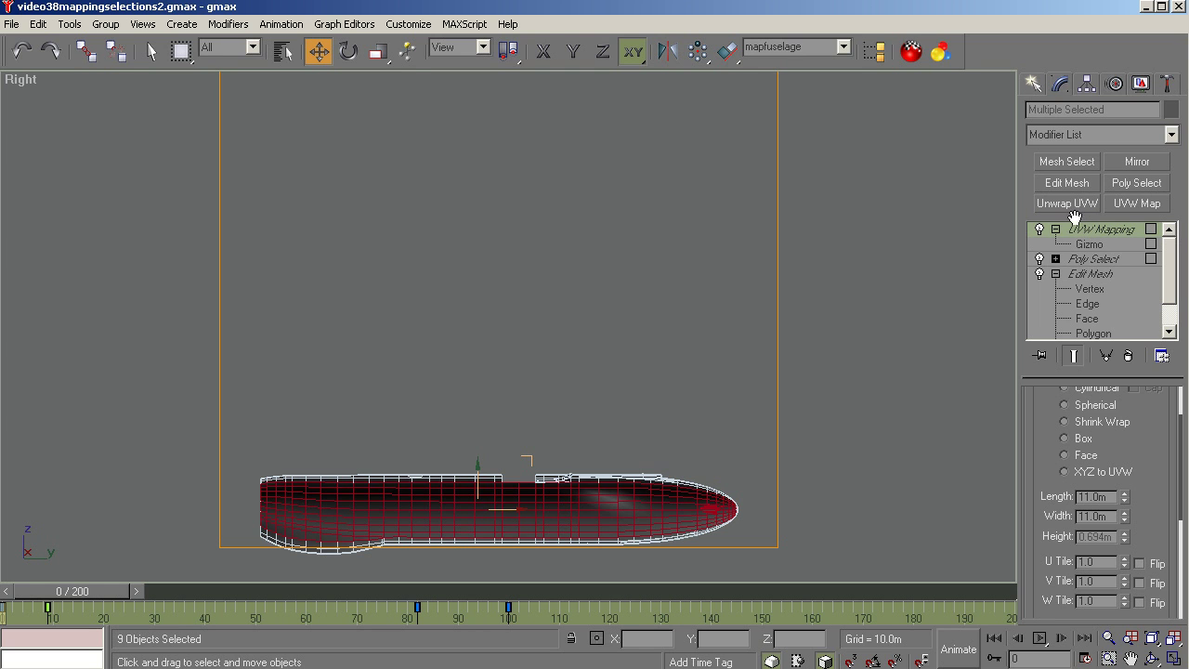
Switch to the Left view, add another Poly Select modifier and select the polygons with material ID 2
key("l")
key("ctrl+alt+z")
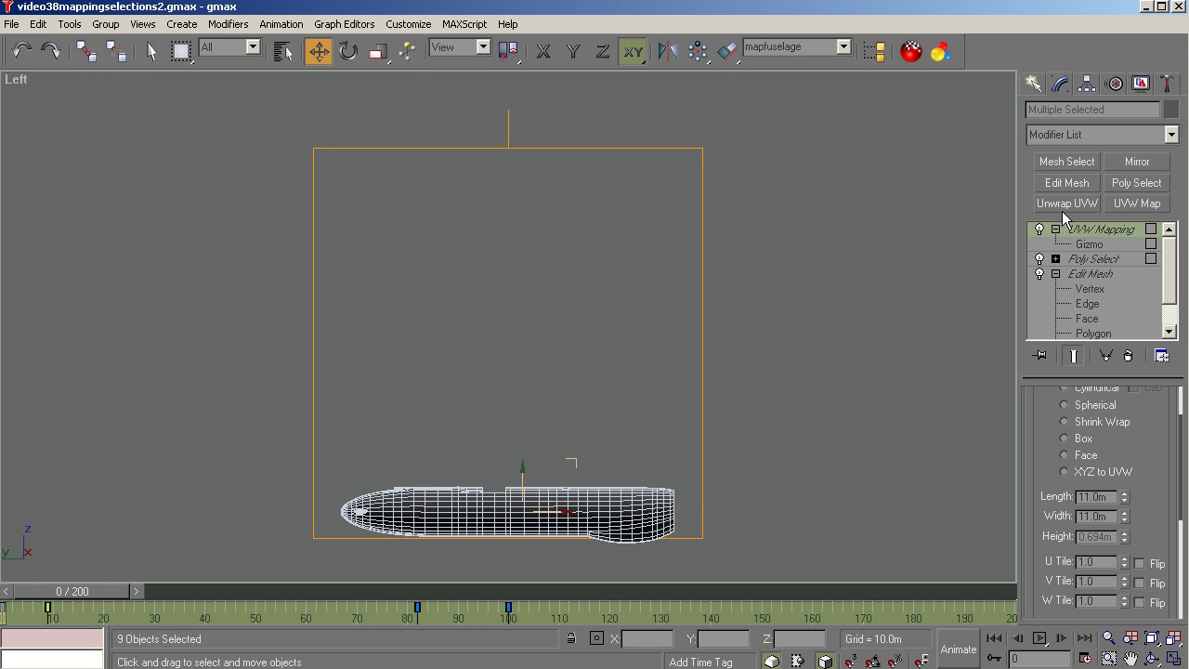
left_click(1136, 183)
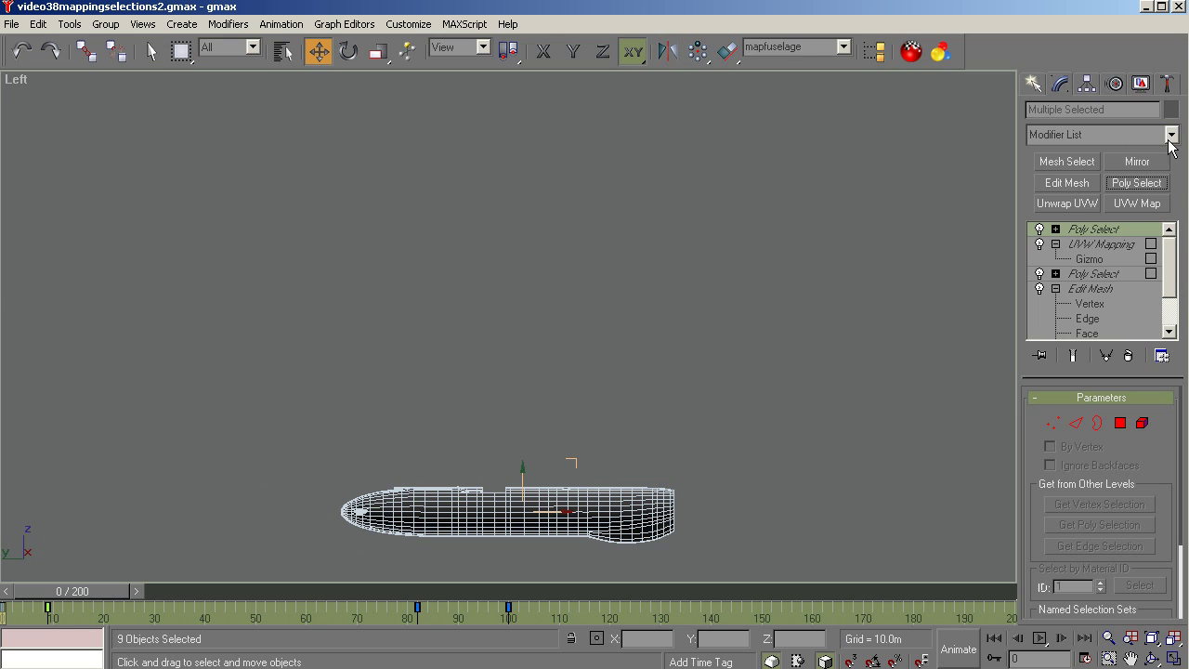
left_click(1121, 424)
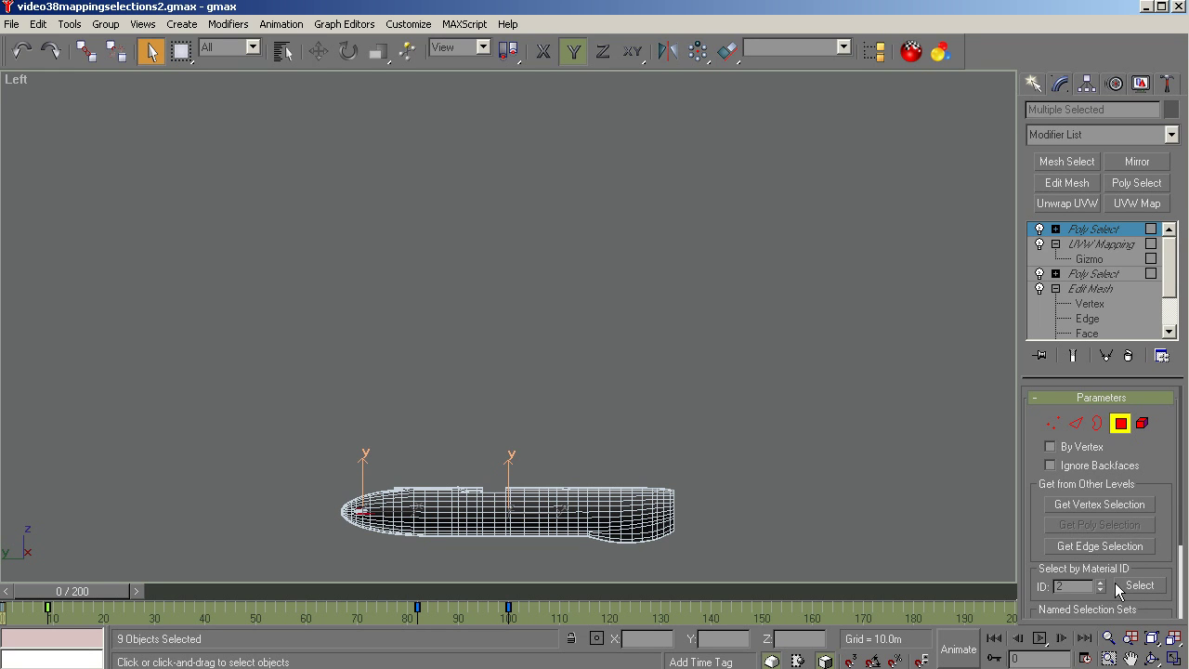
left_click(1139, 586)
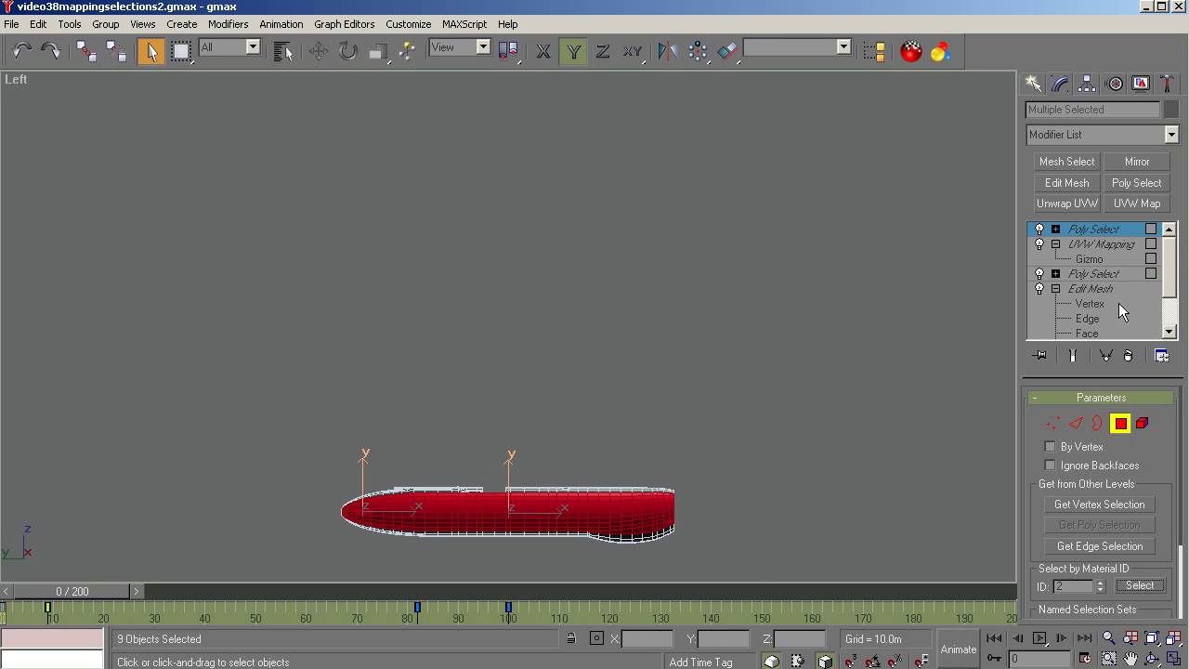
Apply a UVW Map modifier to the material ID 2 polygons, align its planar gizmo to the Left view and fit it to the selection
left_click(1136, 204)
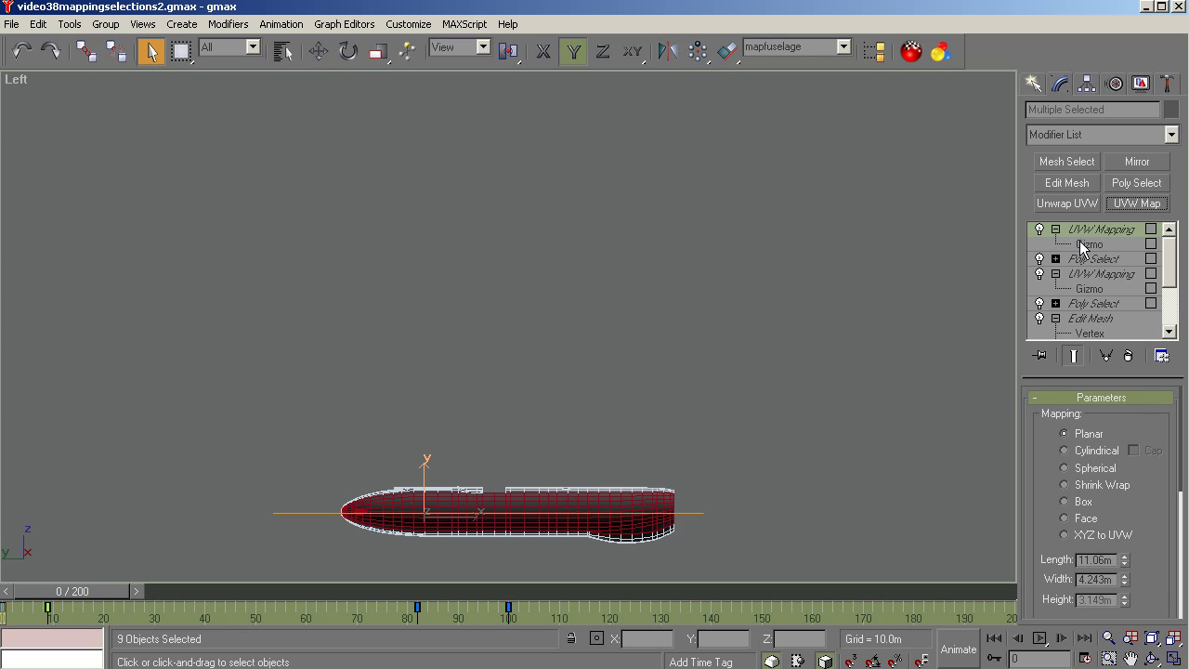
left_click(1080, 245)
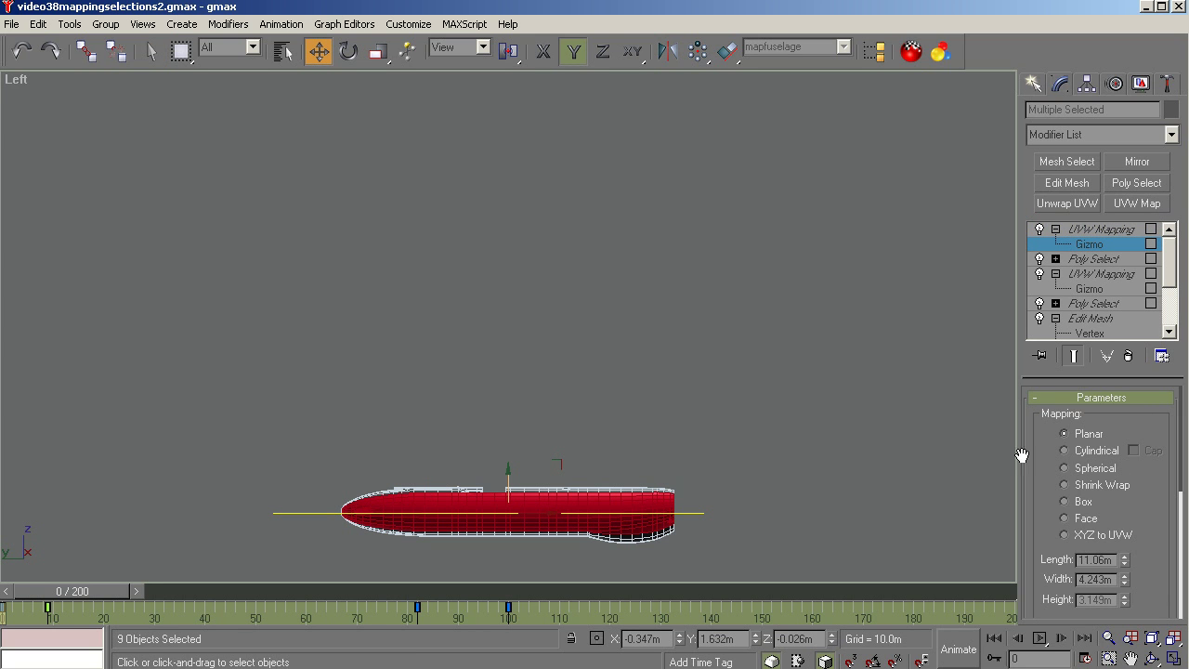
scroll(1177, 449, "down", 5)
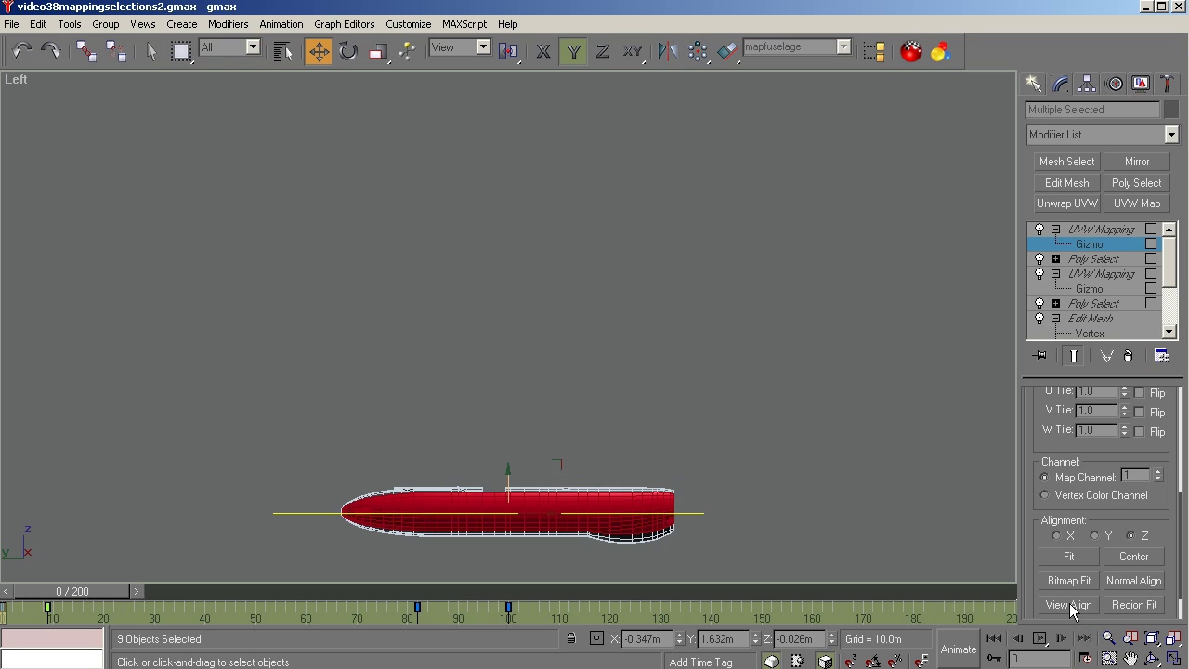
left_click(1071, 605)
left_click(1065, 557)
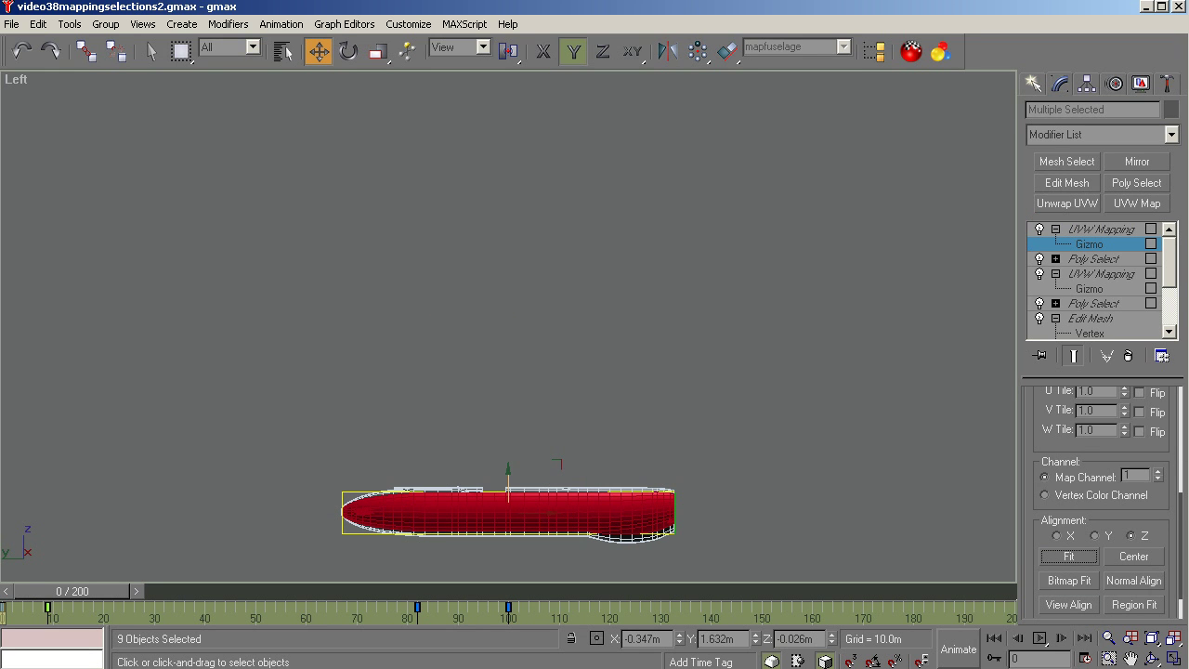
Set the length and width of the Left-view mapping gizmo to 11 m
scroll(1181, 506, "down", 1)
left_click_drag(1180, 506, 1170, 456)
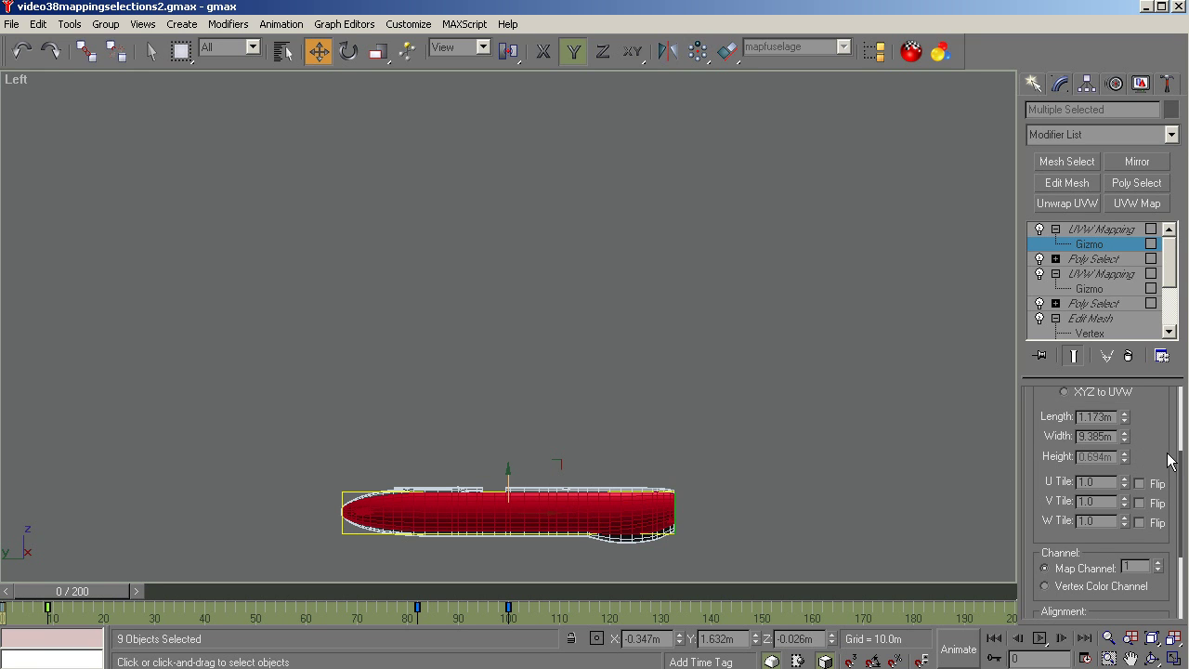
double_click(1092, 419)
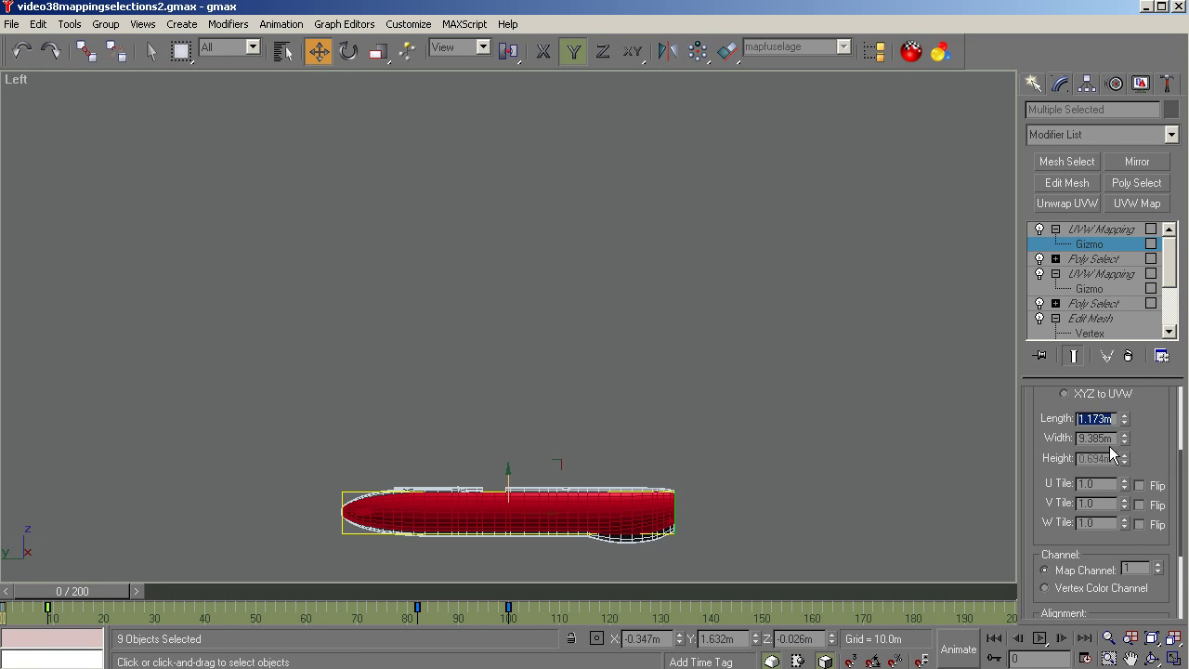
type("11")
key("Tab")
type("1")
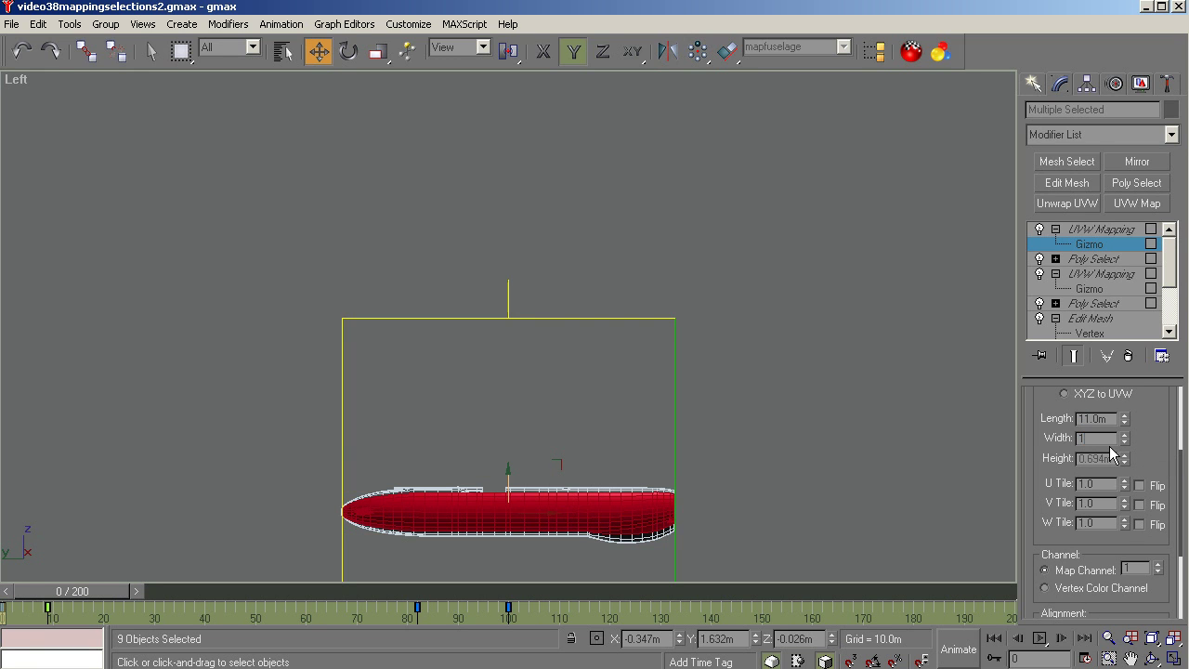
type("1")
key("Tab")
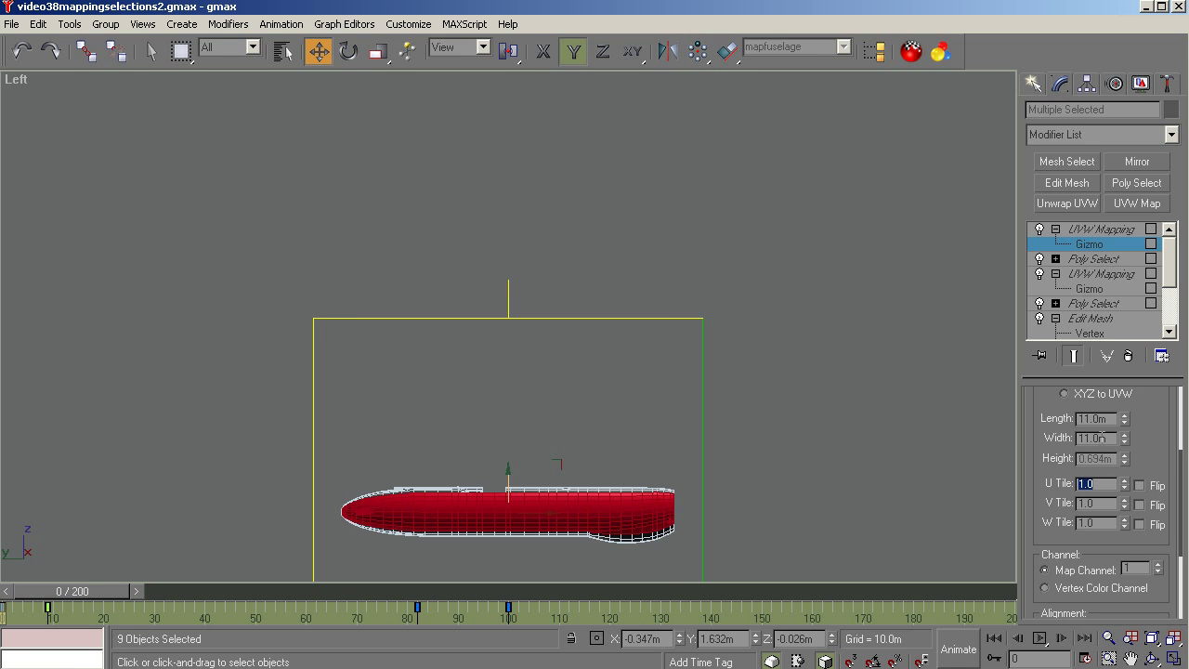
Raise the Left-view mapping gizmo vertically to about Z 3.21 m and finish gizmo editing
left_click(1151, 637)
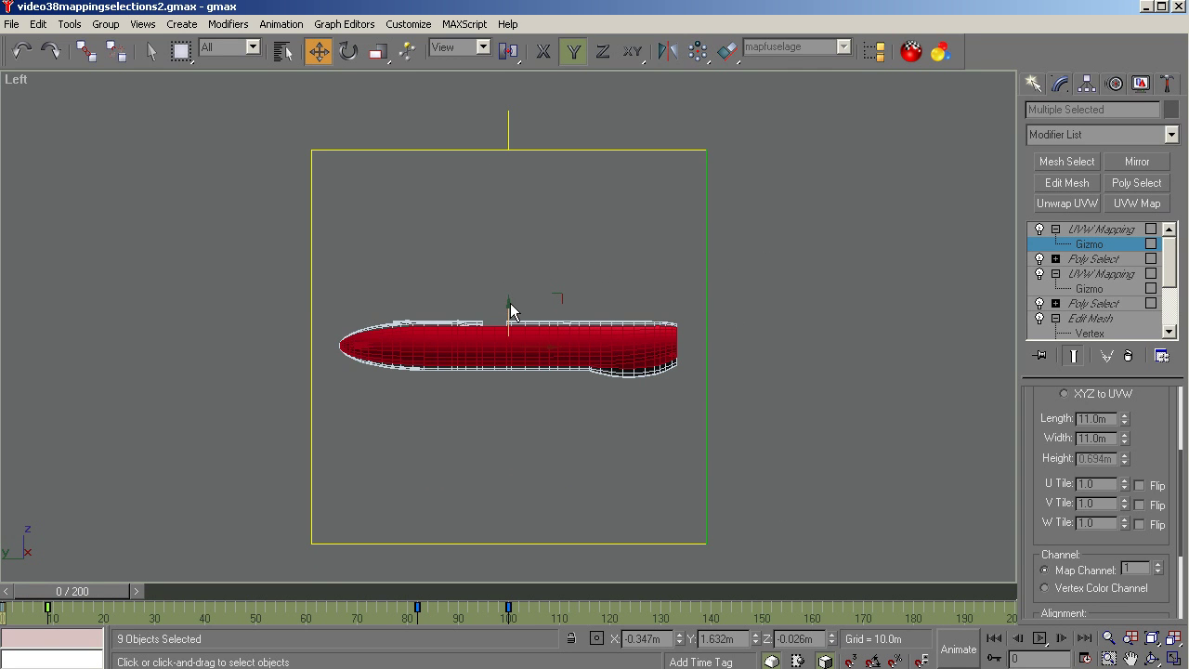
left_click_drag(505, 313, 507, 190)
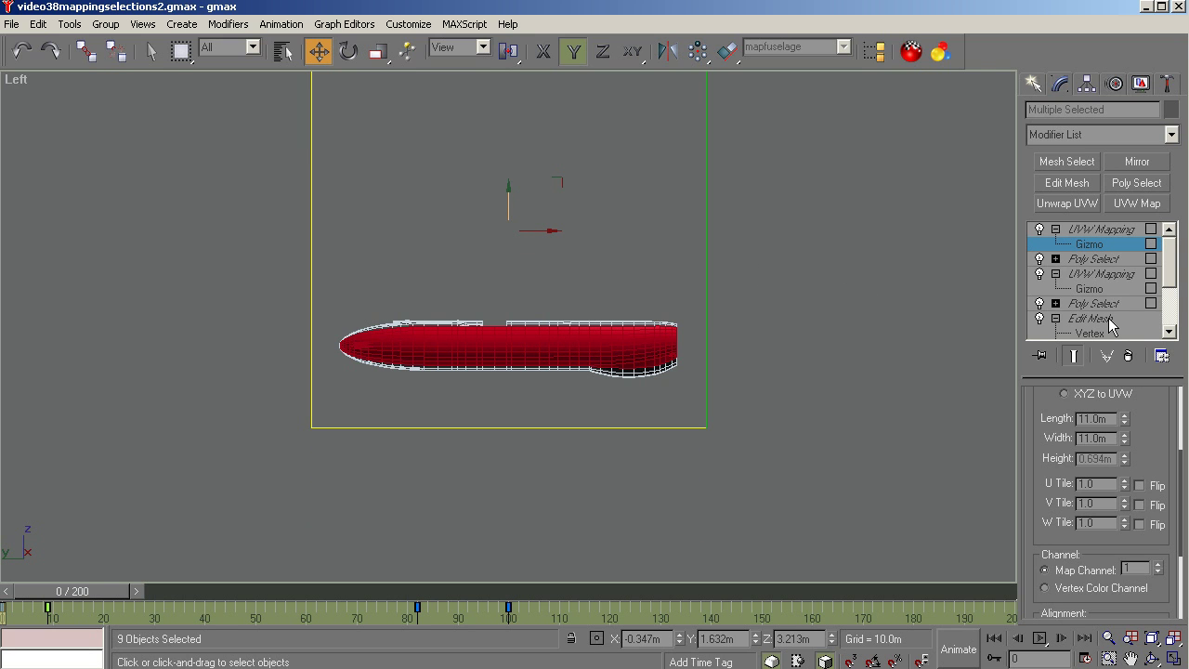
left_click(1099, 232)
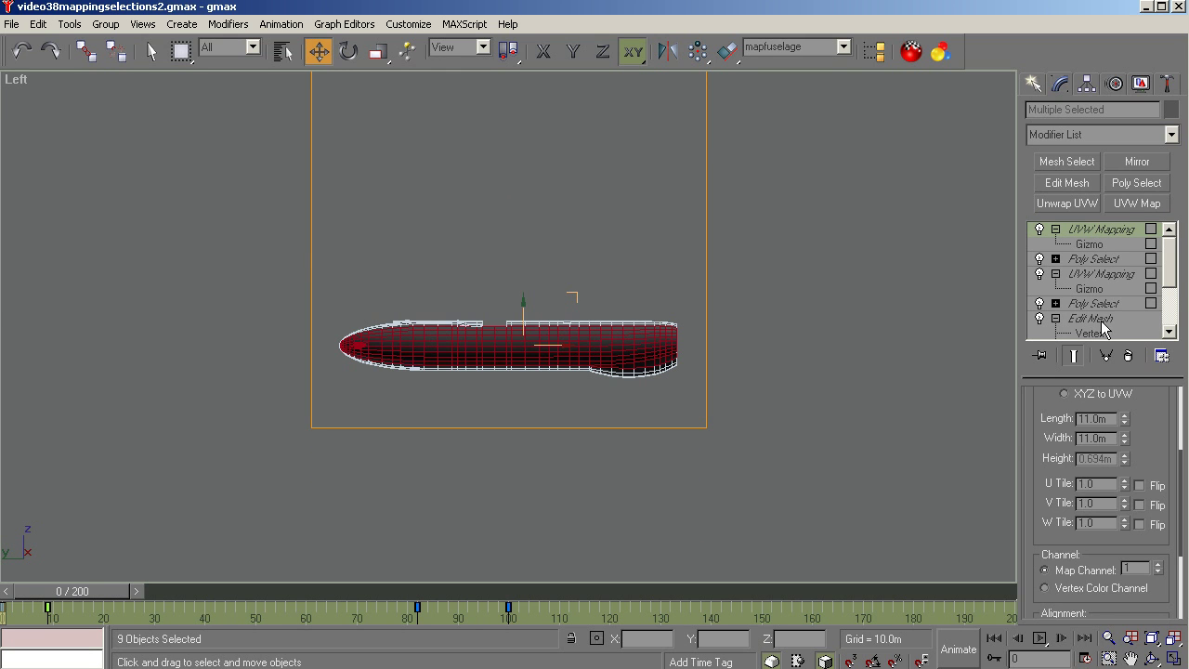
Add a third Poly Select modifier and select the upper hull polygons with material ID 3
left_click(1137, 183)
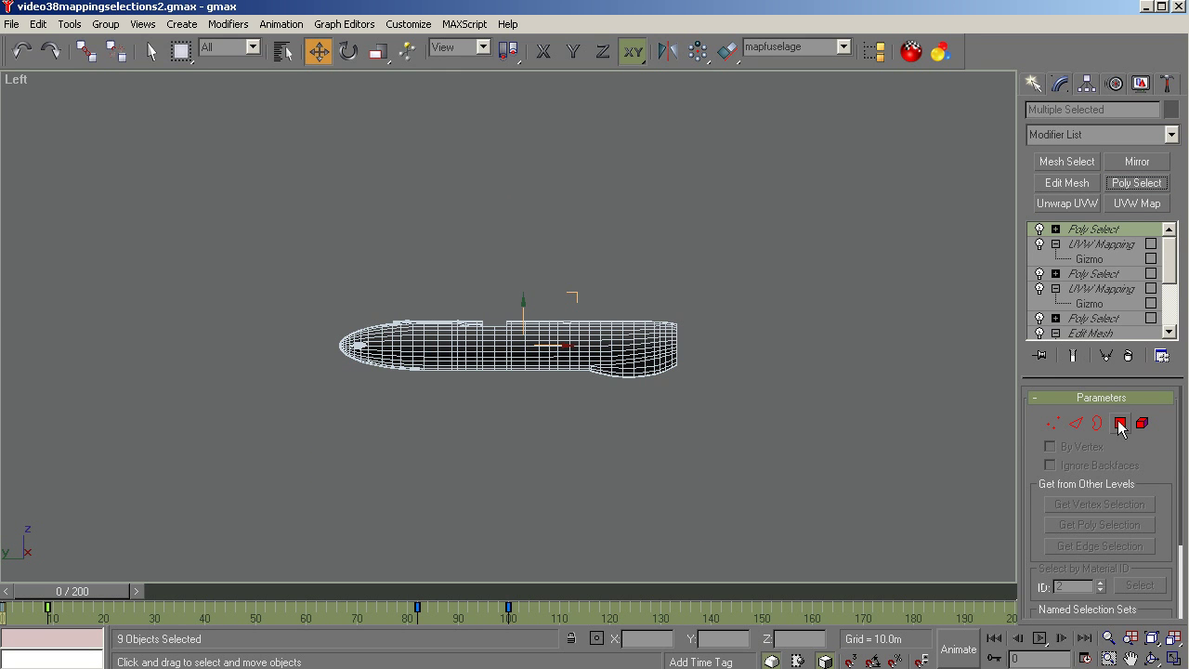
left_click(1120, 423)
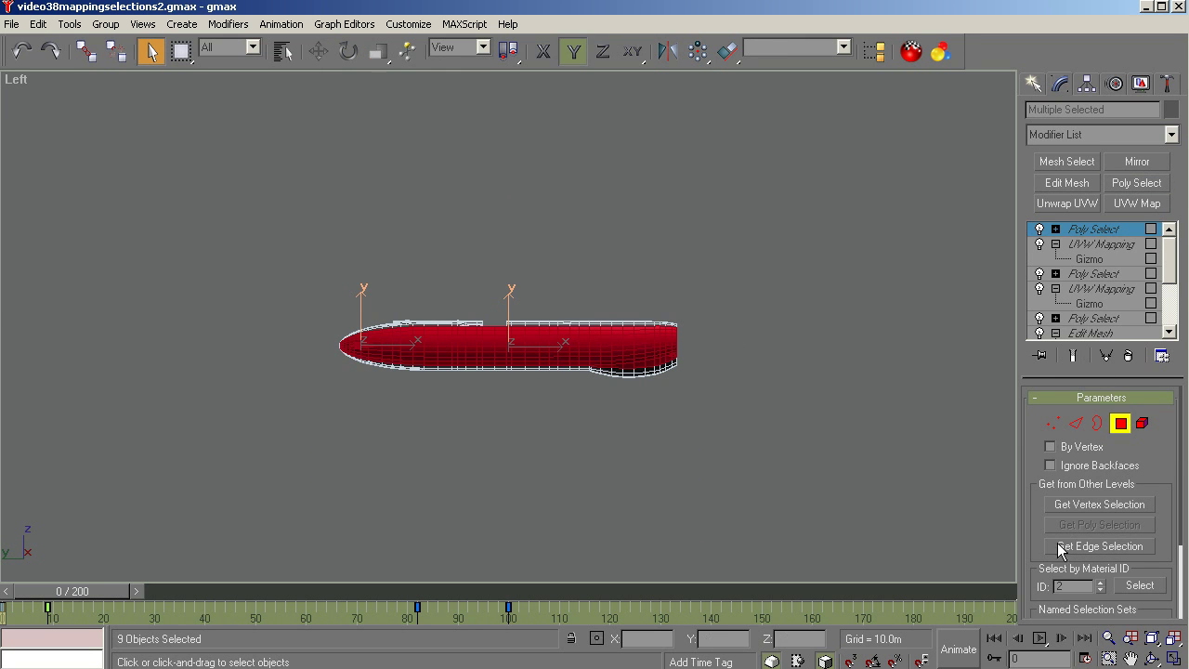
left_click(1101, 582)
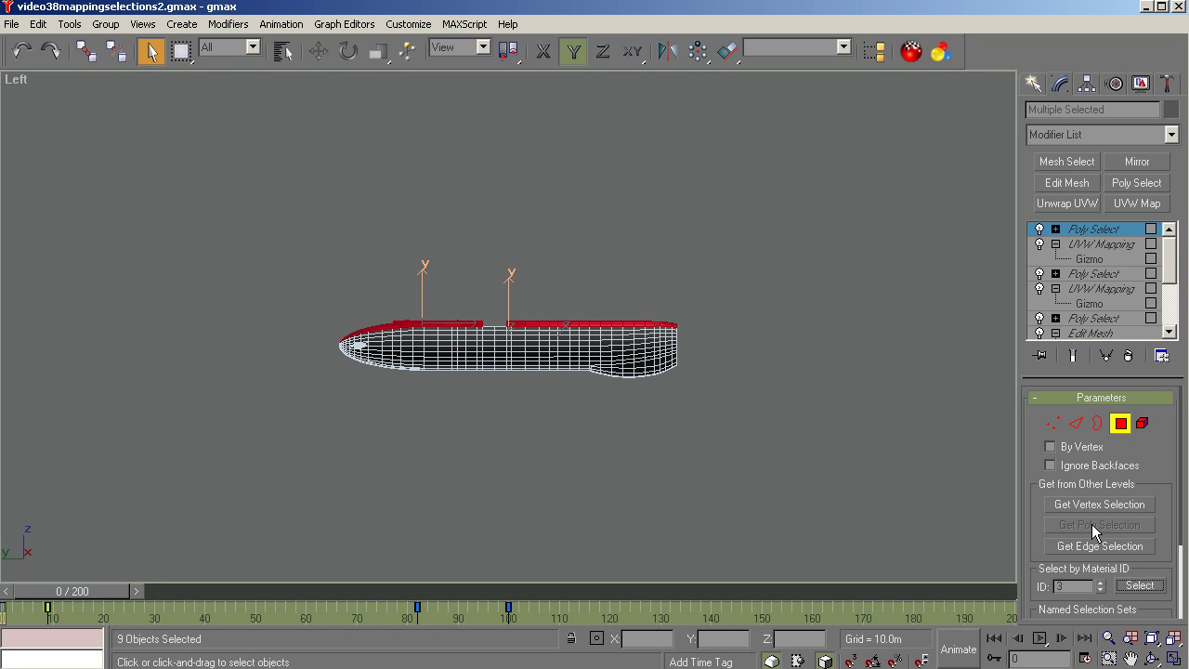
Apply a UVW Map modifier to the material ID 3 polygons, align its planar gizmo to the Top view and fit it to the selection
key("t")
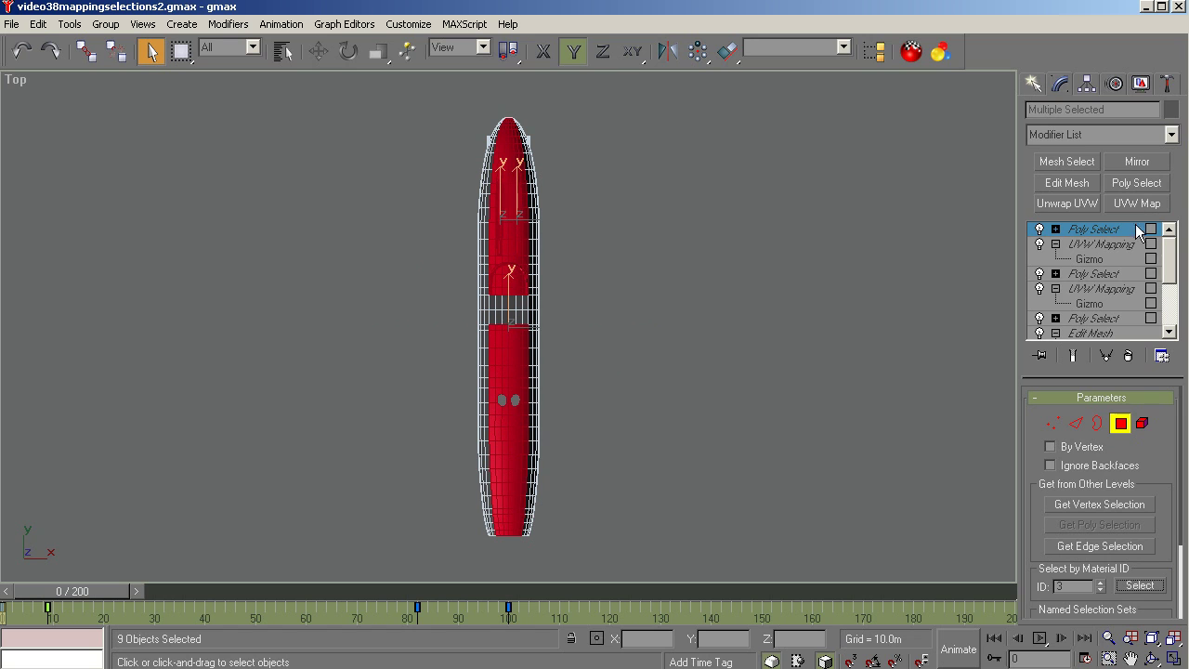
left_click(1134, 203)
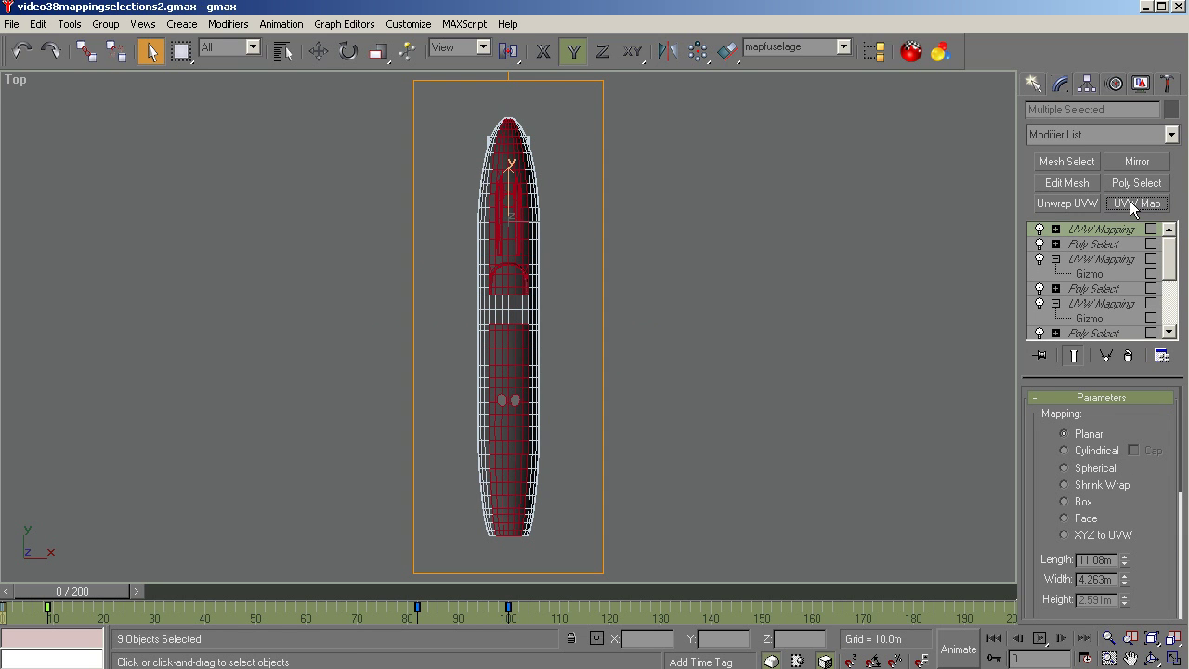
left_click(1055, 228)
left_click(1086, 245)
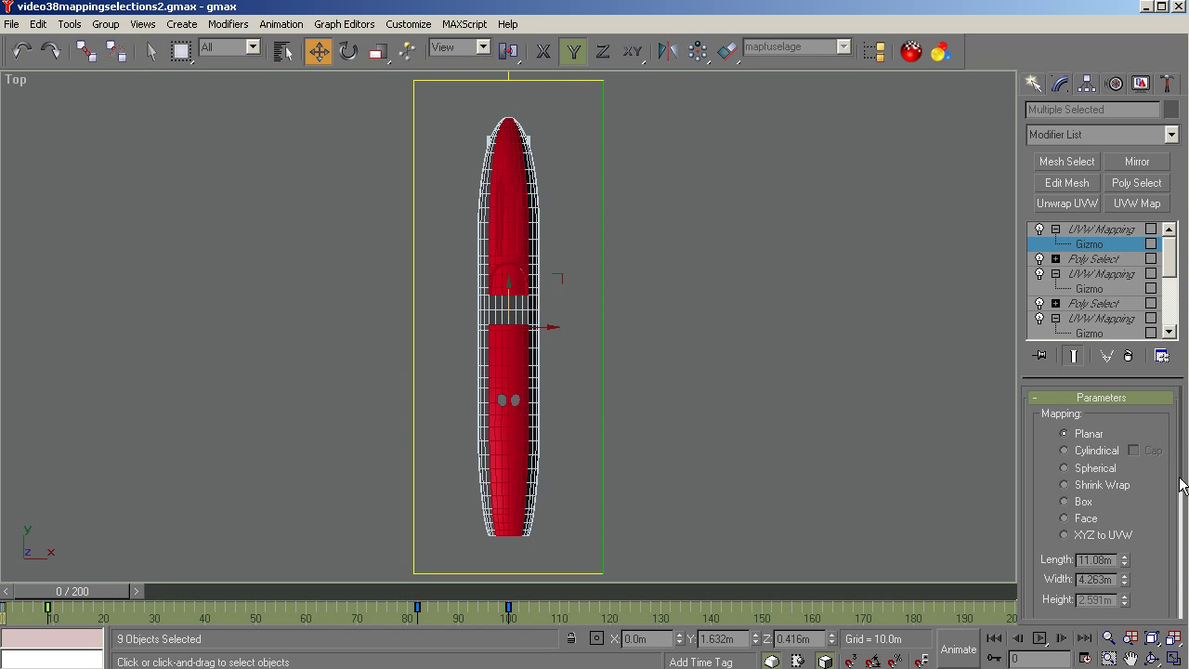
scroll(1176, 483, "down", 5)
scroll(1182, 615, "down", 1)
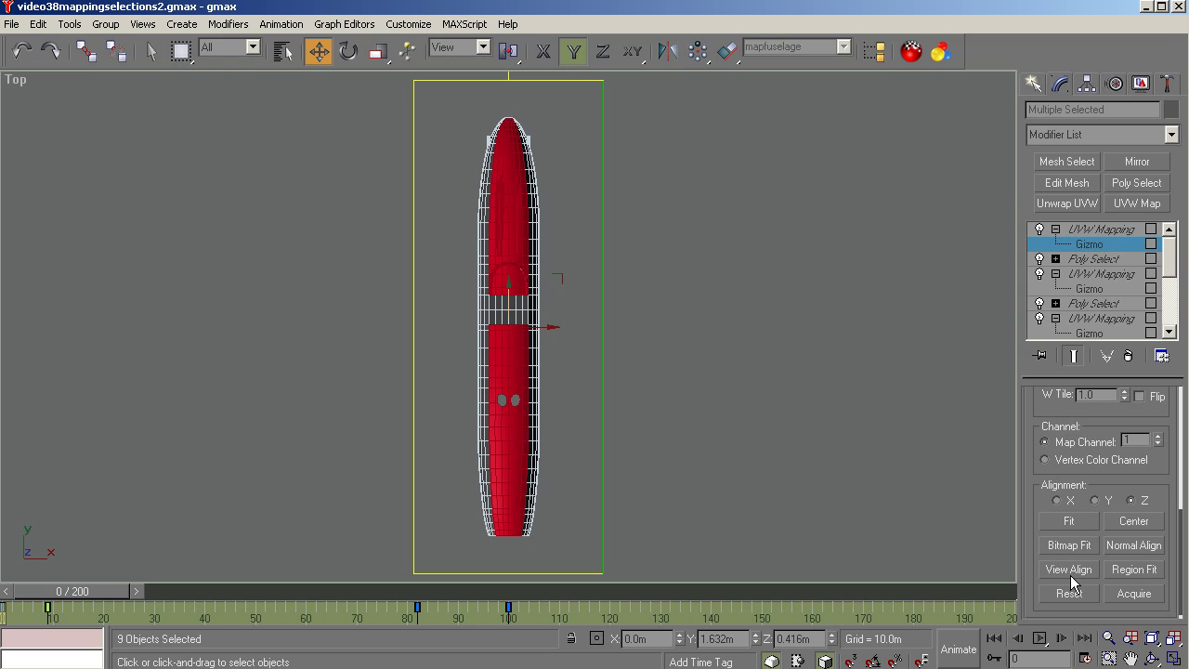
left_click(1069, 570)
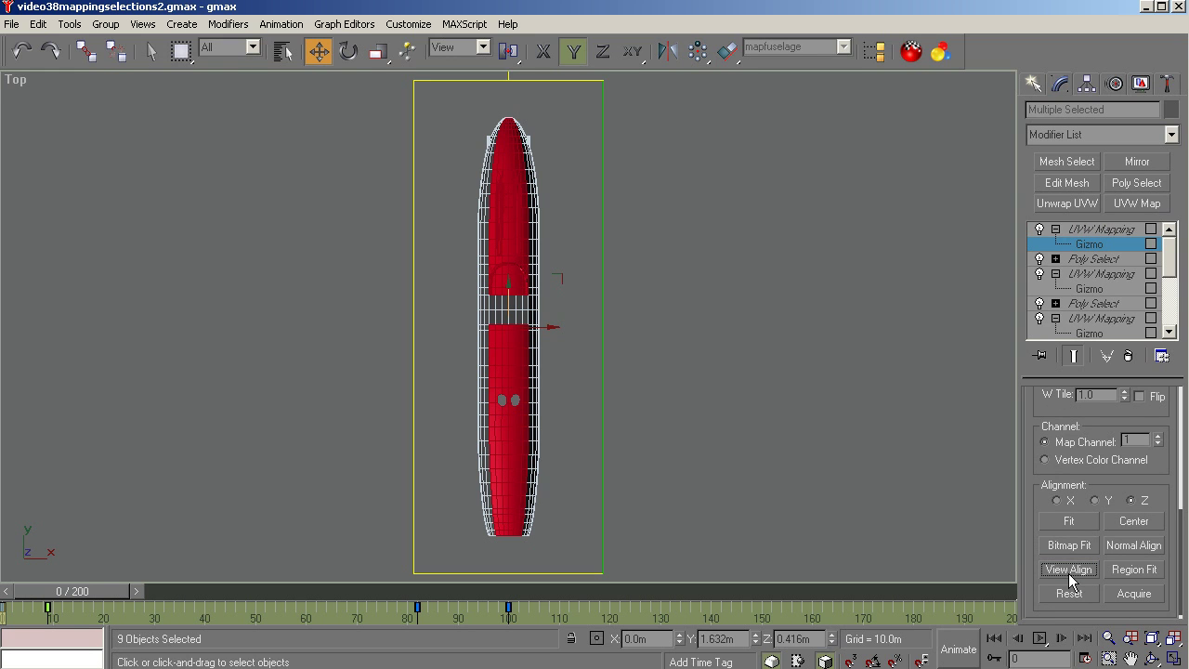
left_click(1067, 521)
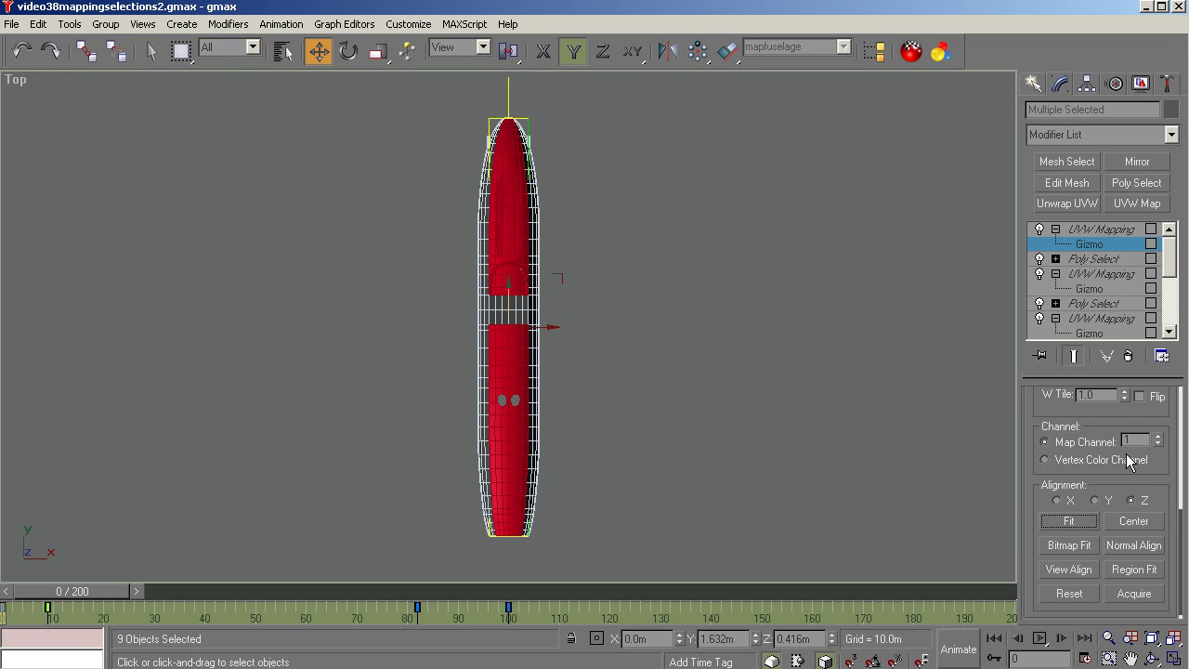
Set the length and width of the Top-view mapping gizmo to 11 m
scroll(1181, 518, "up", 3)
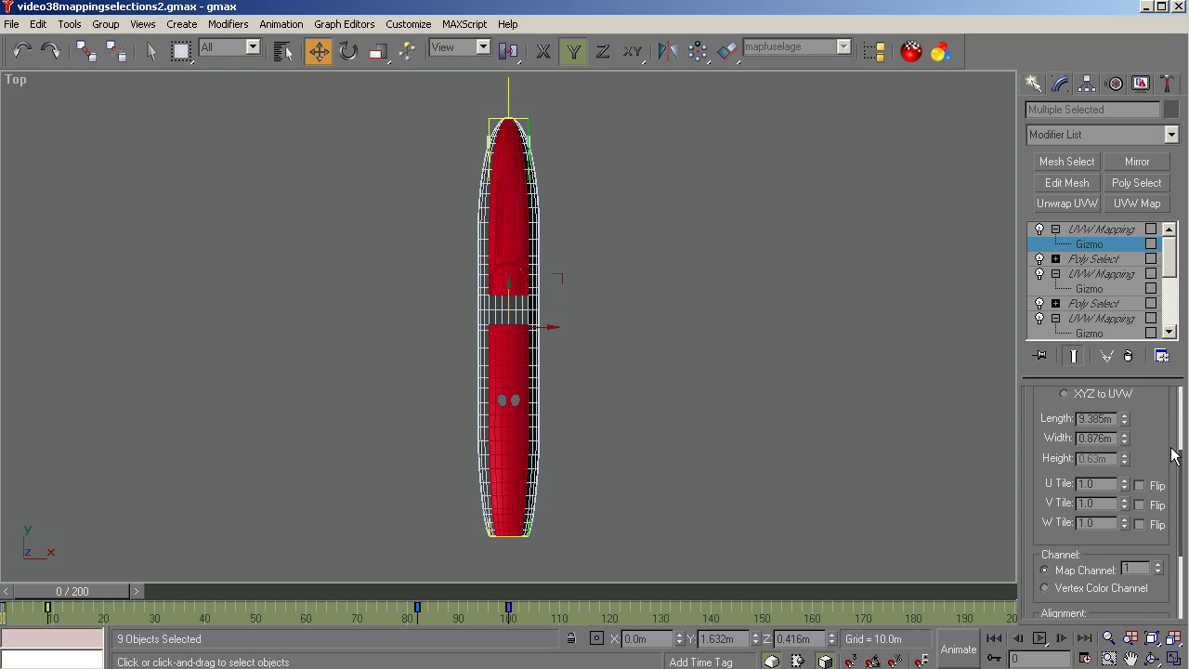
double_click(1093, 469)
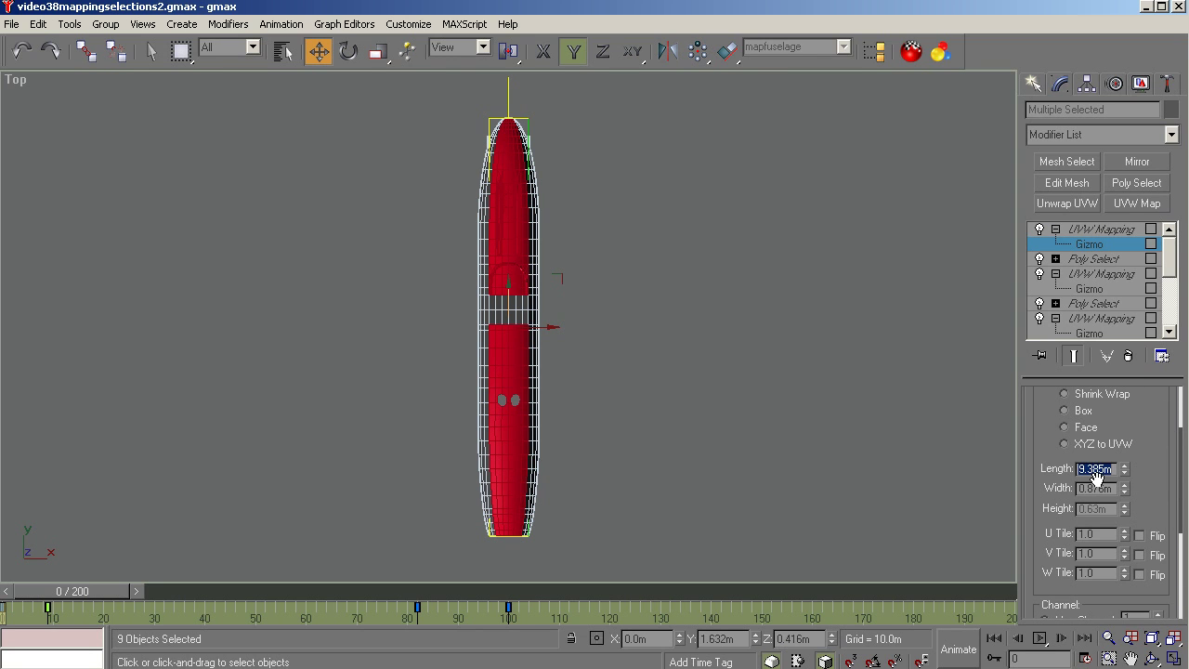
type("111")
key("Tab")
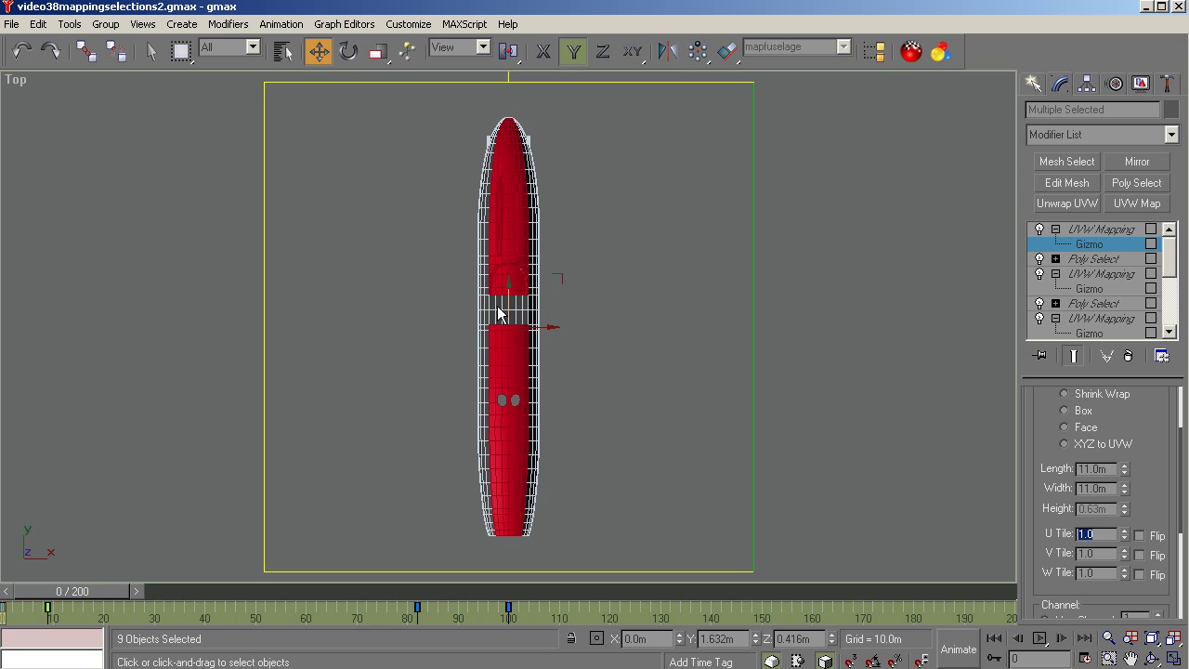
Check the reference UV layout in LithUnwrap and rotate the Top-view mapping gizmo about 90° clockwise around Z
left_click(349, 51)
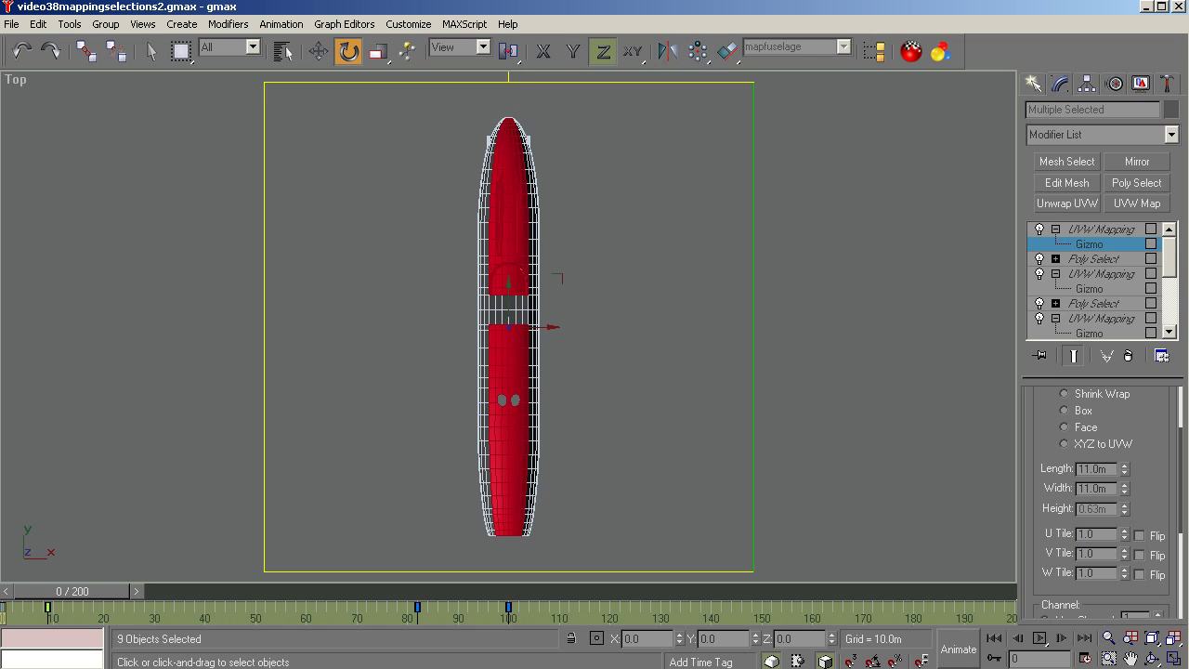
key("alt+Tab")
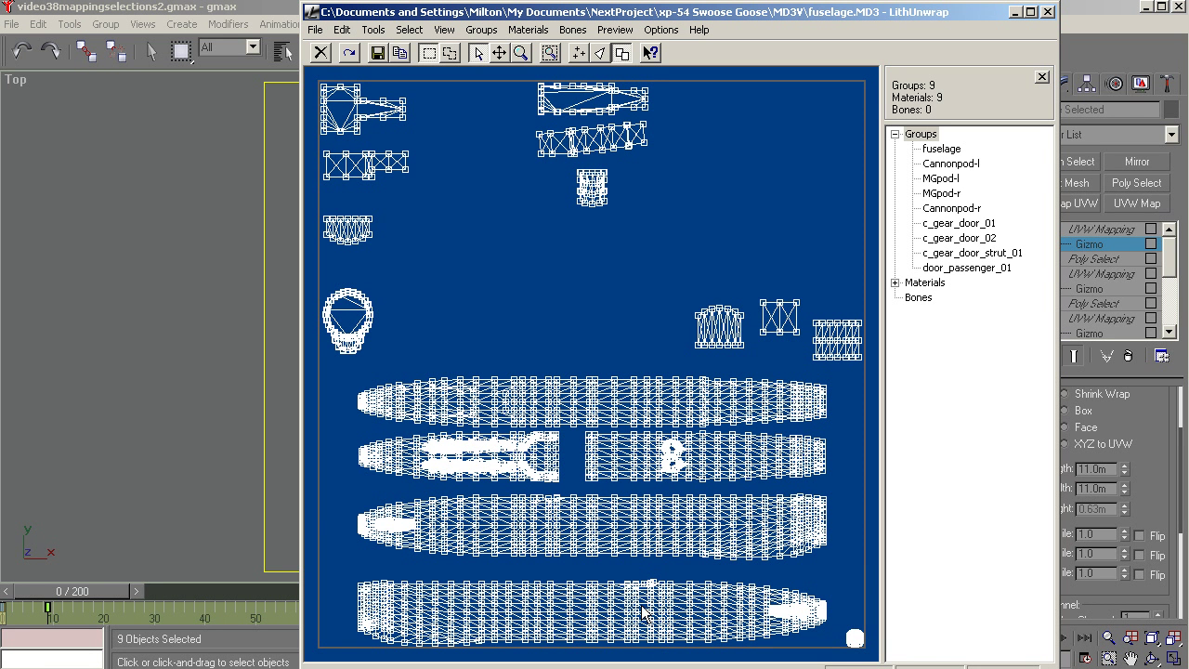
key("alt+Tab")
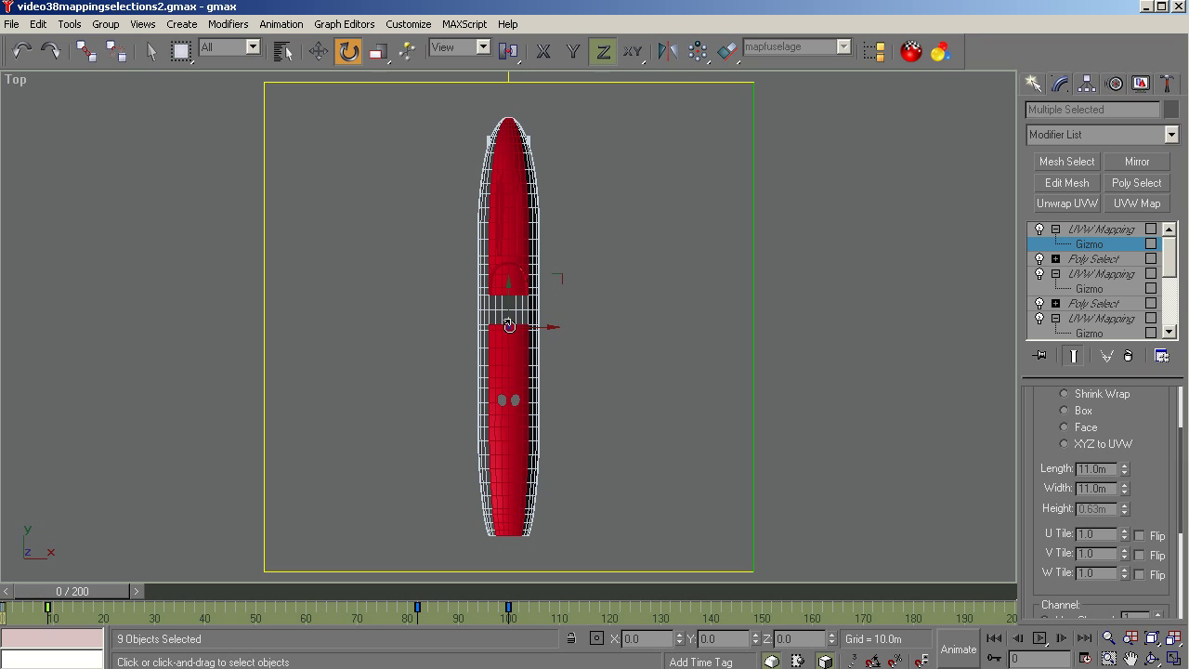
left_click_drag(509, 324, 692, 502)
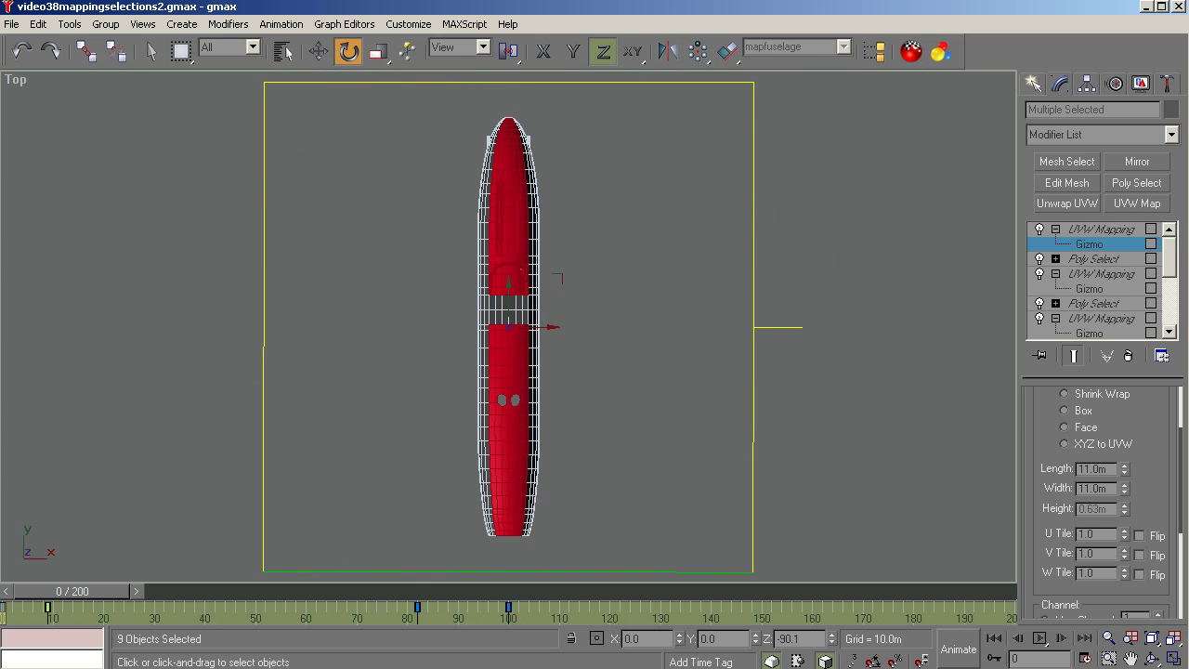
left_click_drag(692, 502, 693, 502)
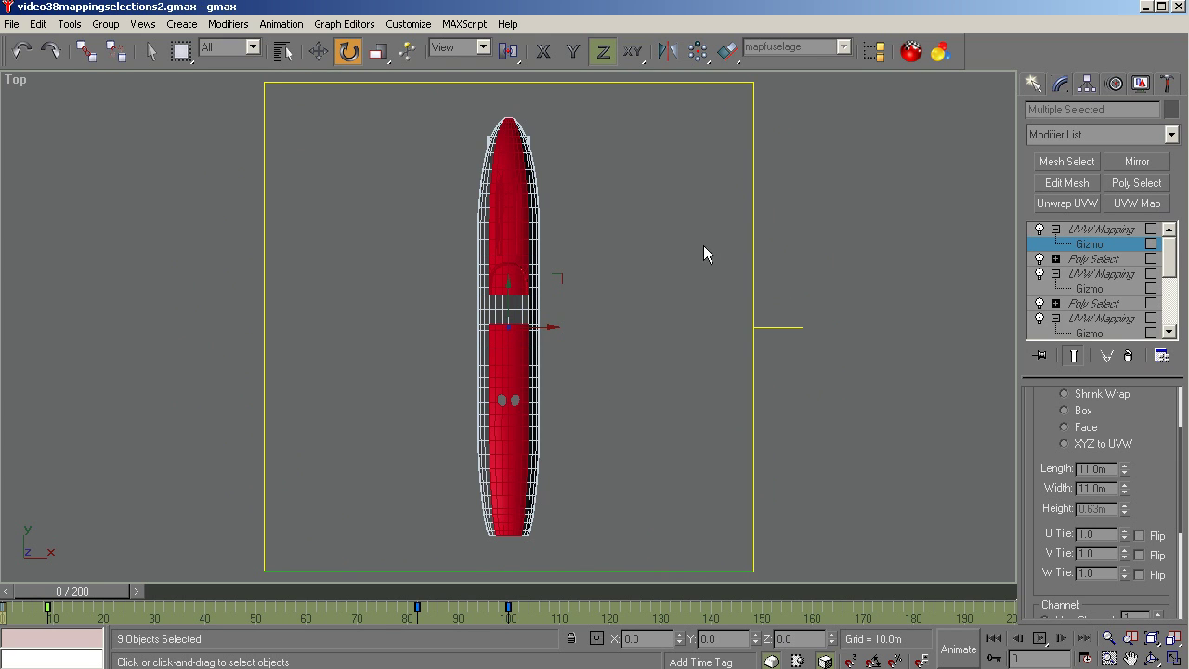
Move the Top-view mapping gizmo along X to about 1.27 m and finish gizmo editing
left_click(319, 51)
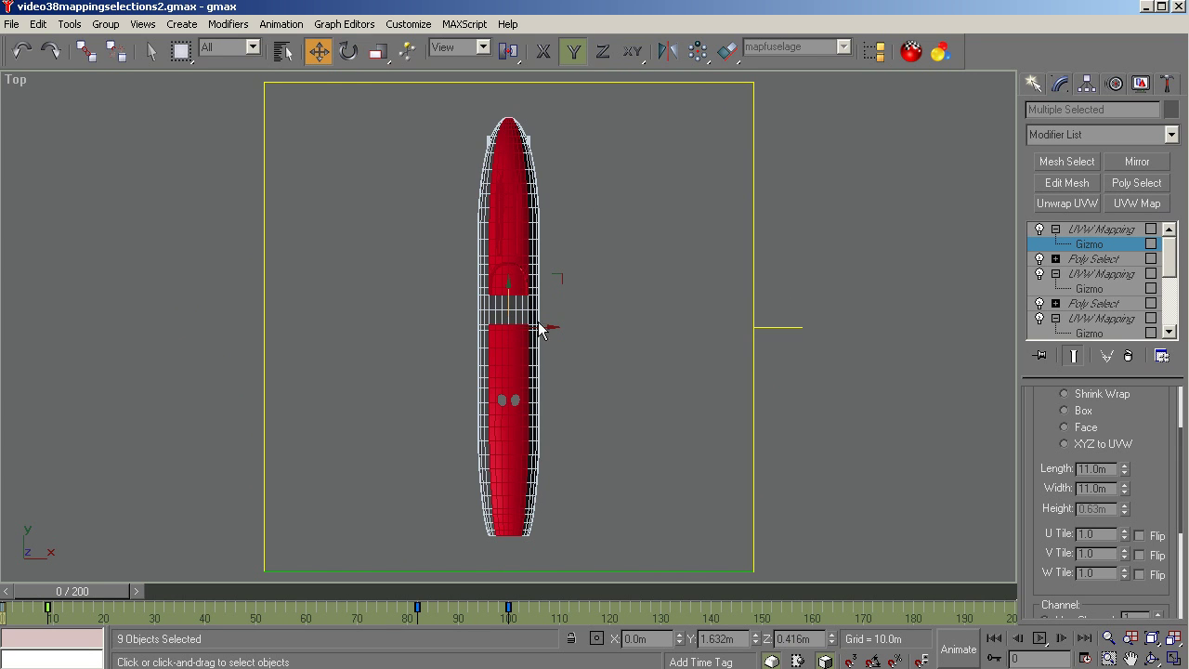
key("F5")
left_click_drag(546, 325, 603, 299)
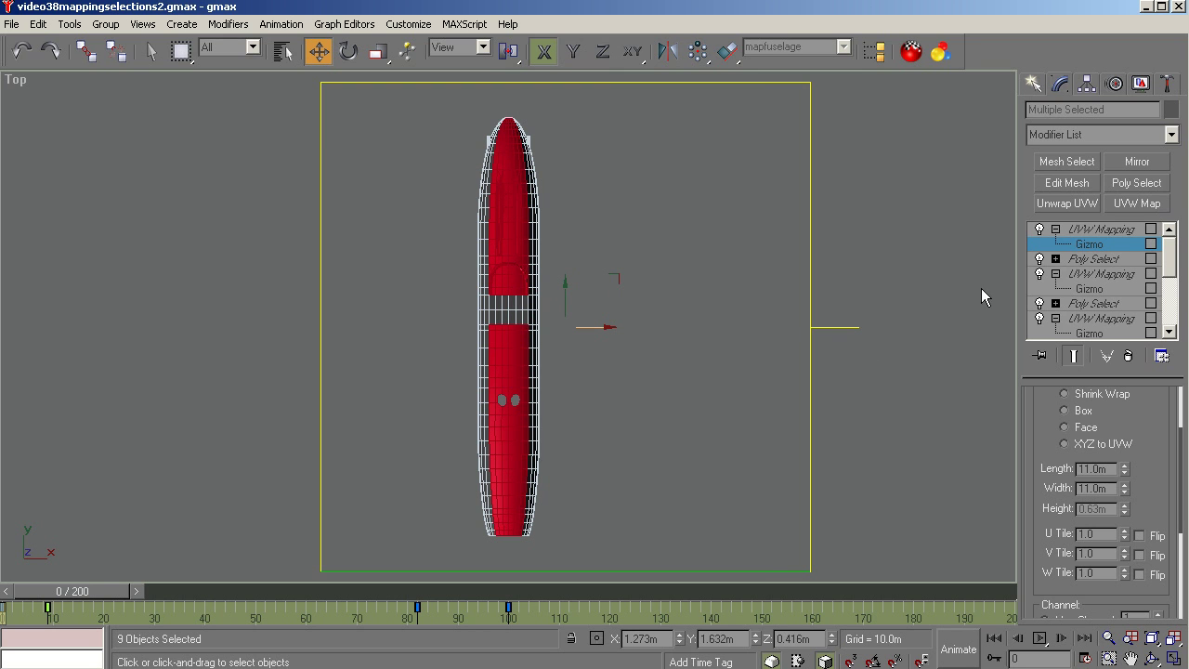
left_click(1096, 229)
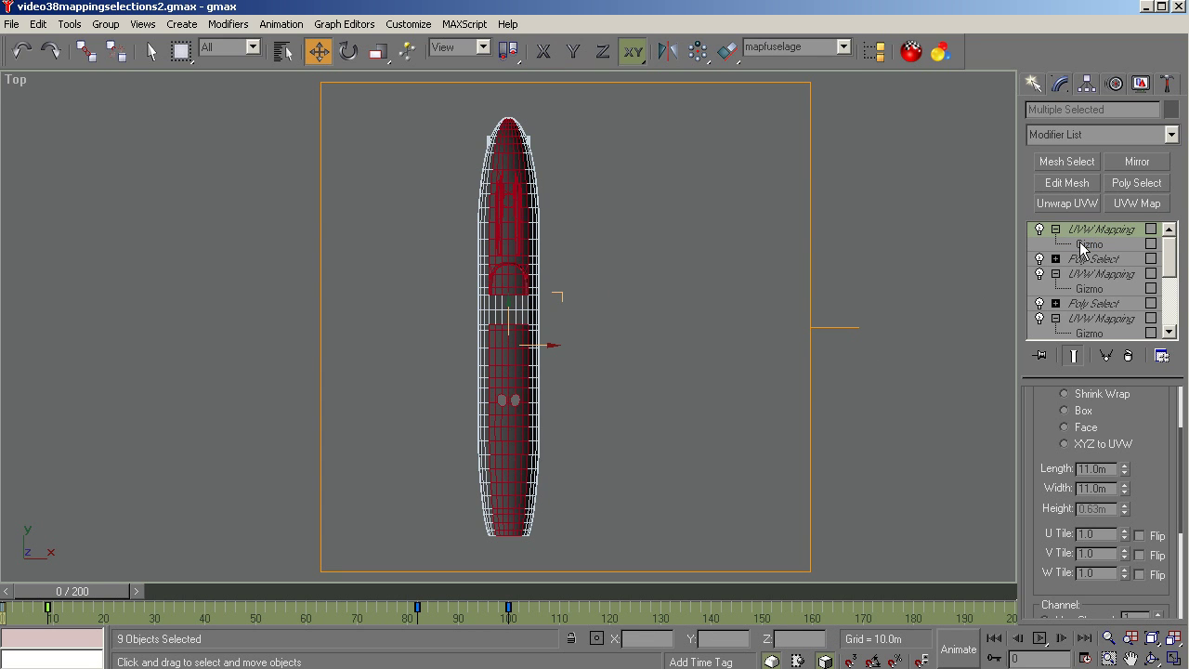
In the Bottom view, add another Poly Select modifier and select the lower hull polygons with material ID 4
key("b")
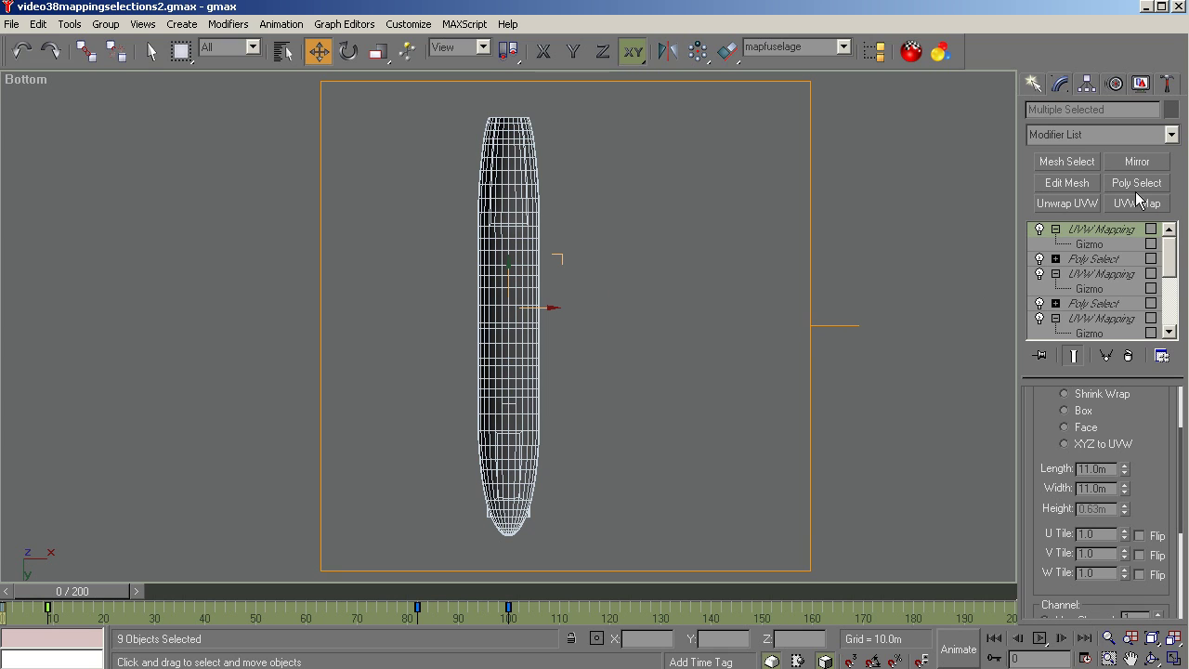
left_click(1139, 183)
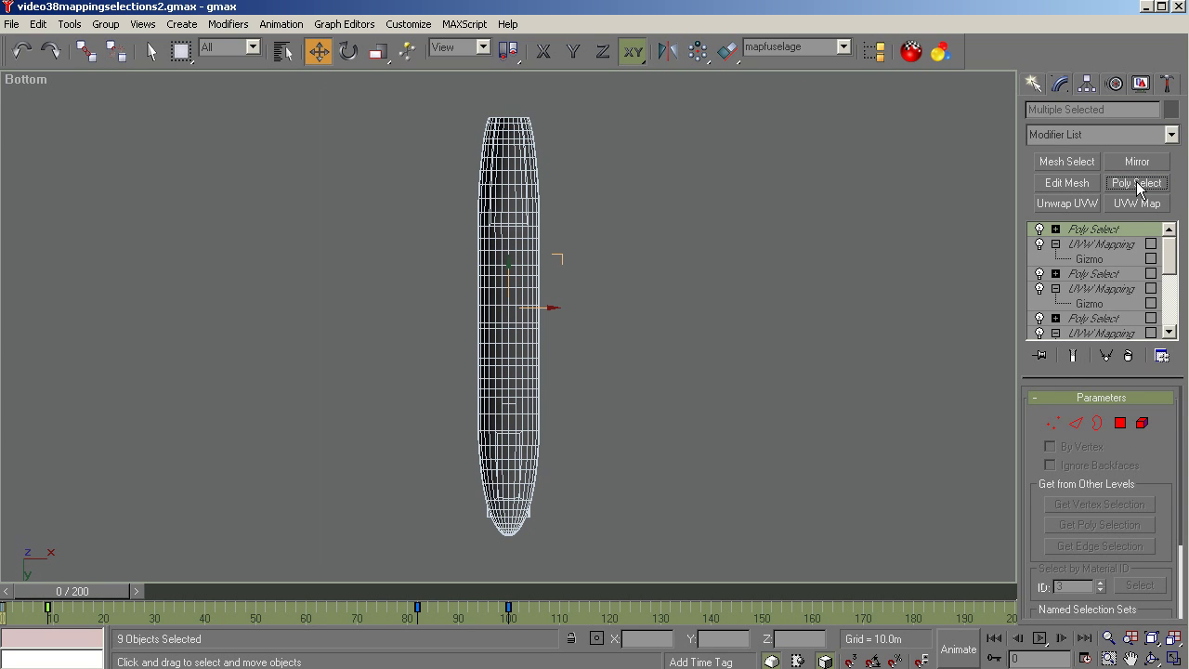
left_click(1122, 422)
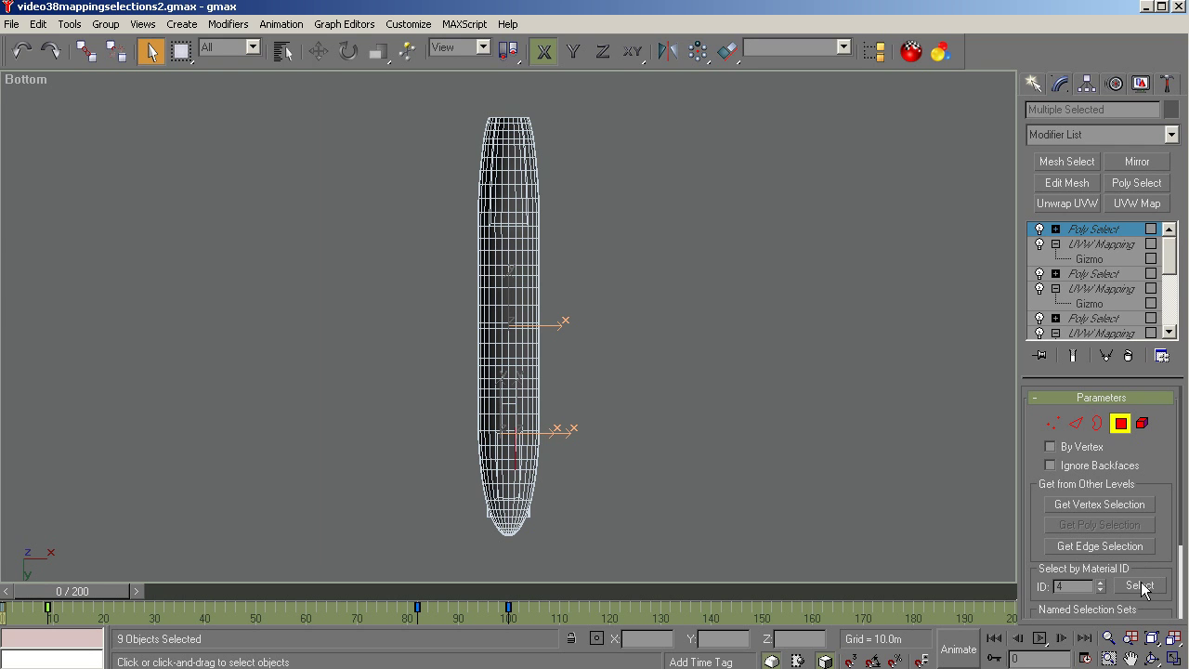
left_click(1141, 586)
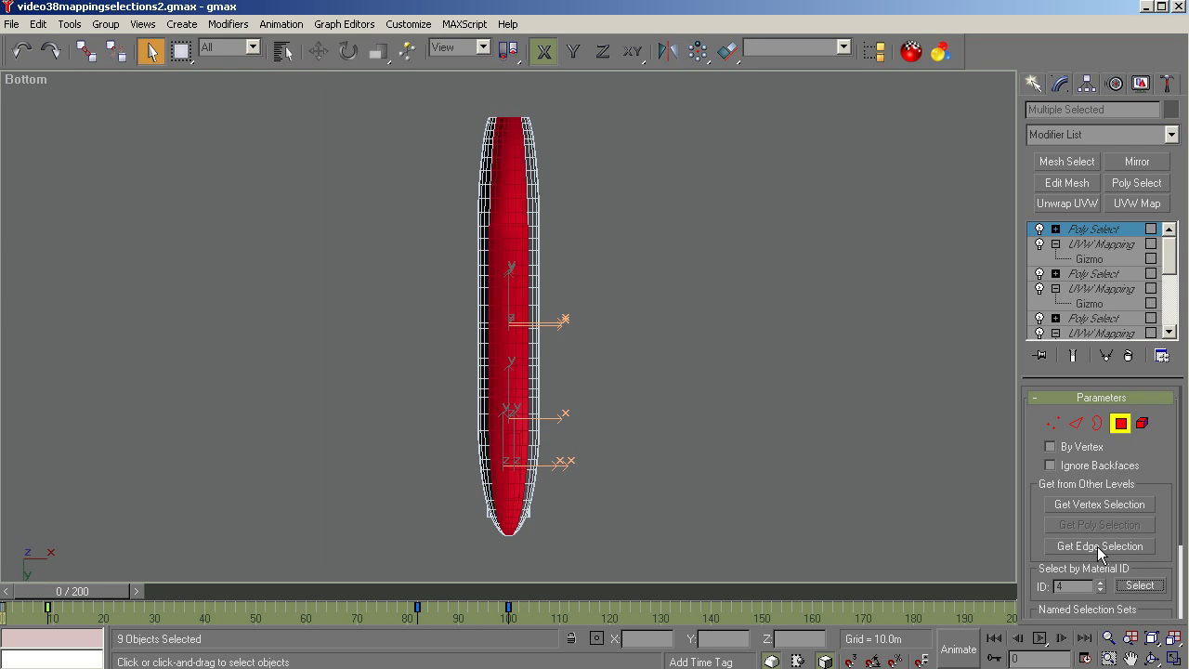
Apply a UVW Map modifier to the material ID 4 polygons, align its planar gizmo to the Bottom view and fit it to the selection
left_click(1138, 203)
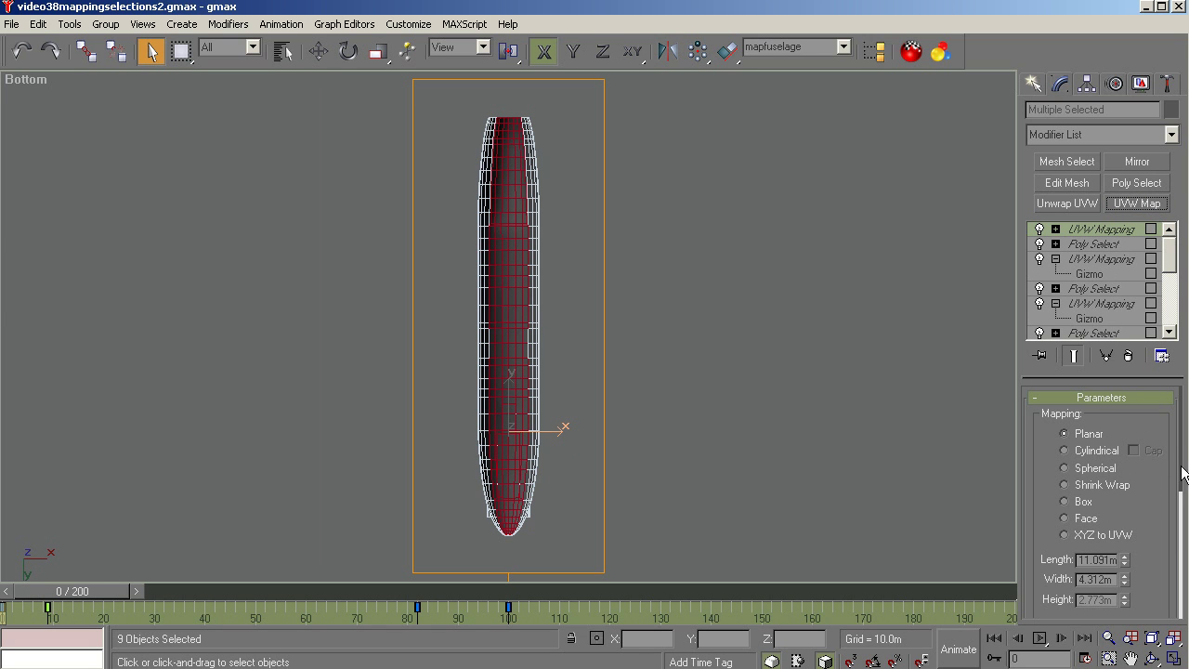
left_click(1057, 229)
left_click(1090, 244)
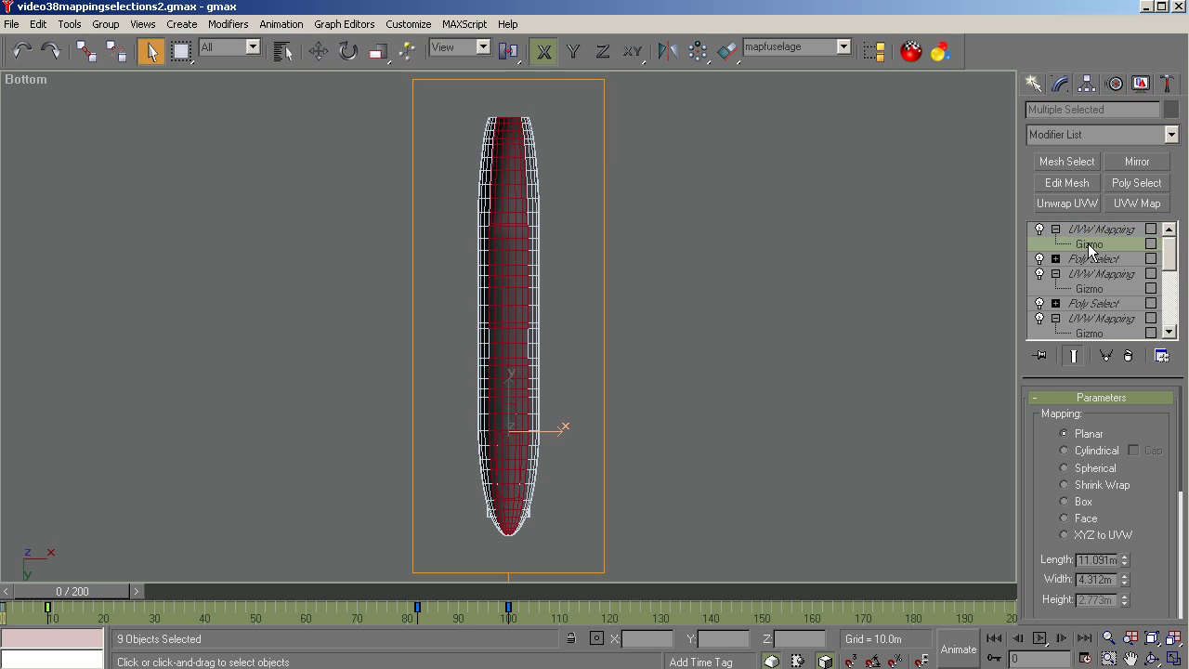
scroll(1184, 509, "down", 2)
scroll(1184, 509, "down", 3)
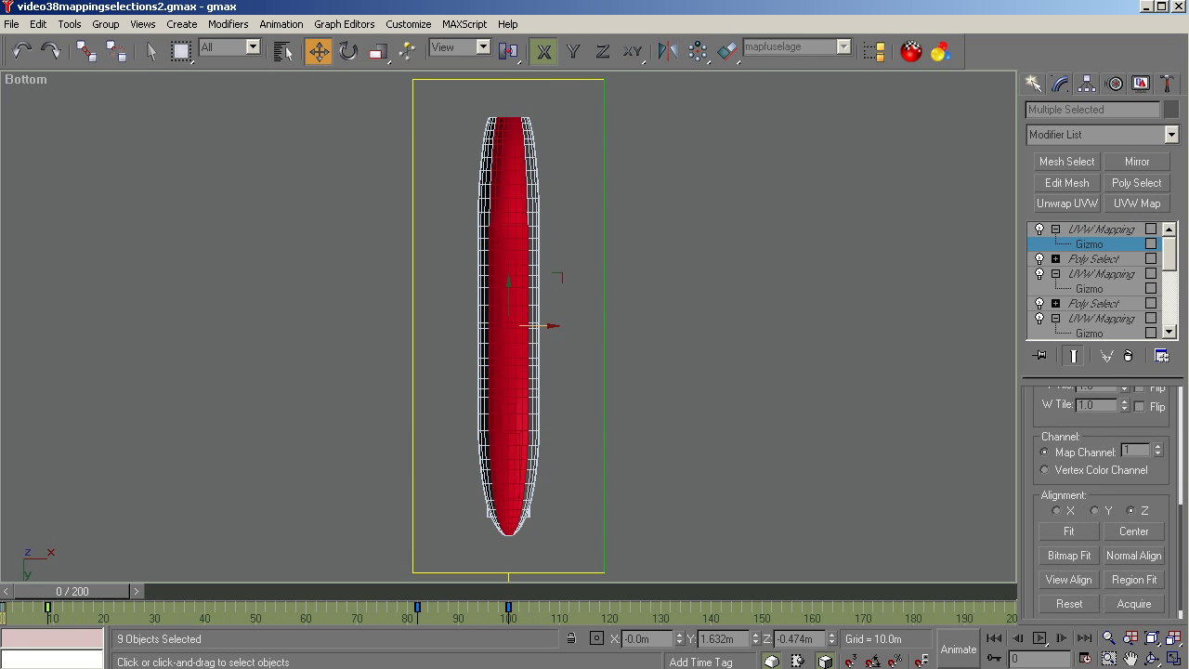
left_click(1070, 566)
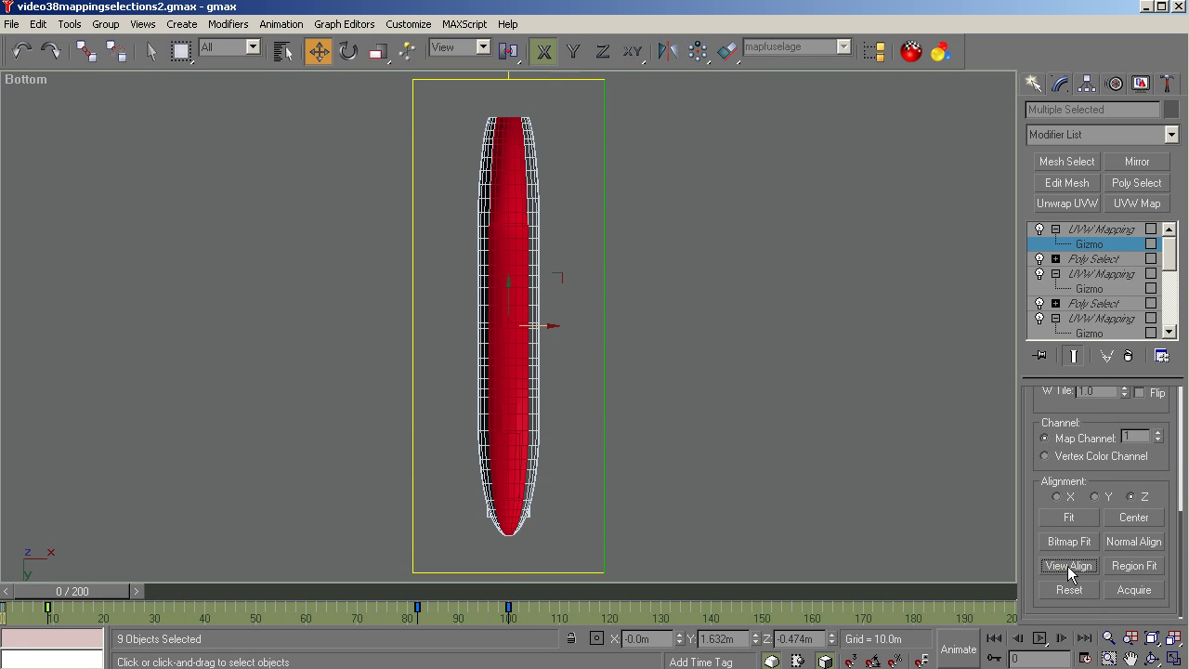
left_click(1067, 517)
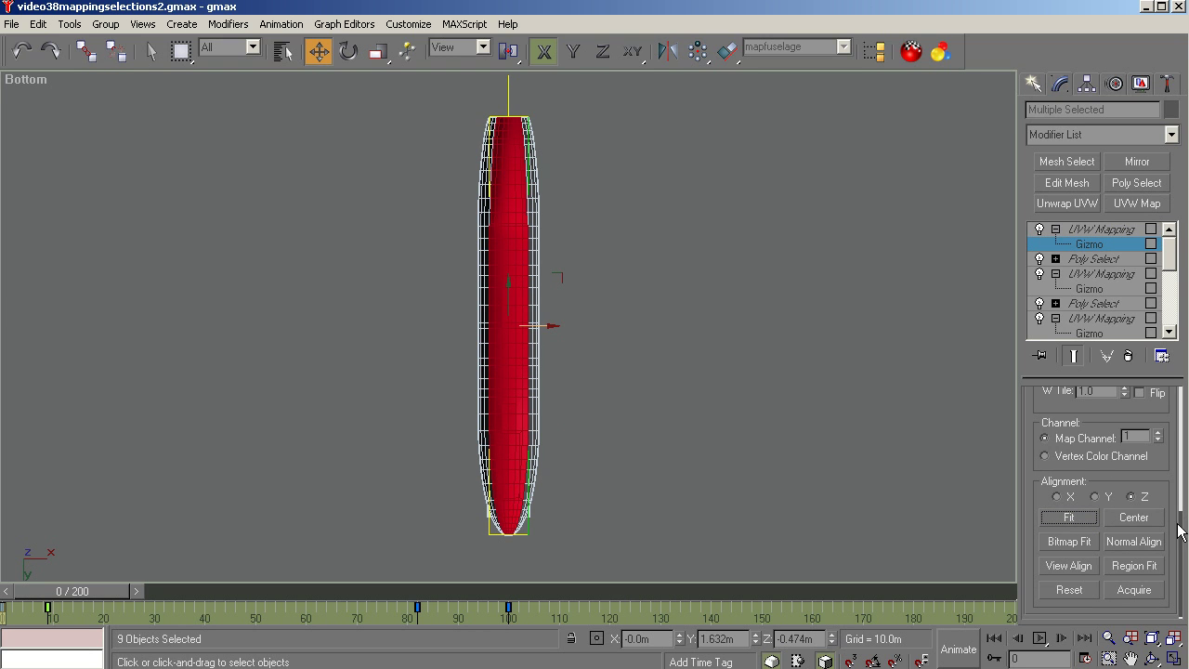
Set the length and width of the Bottom-view mapping gizmo to 11 m
left_click_drag(1184, 532, 1179, 451)
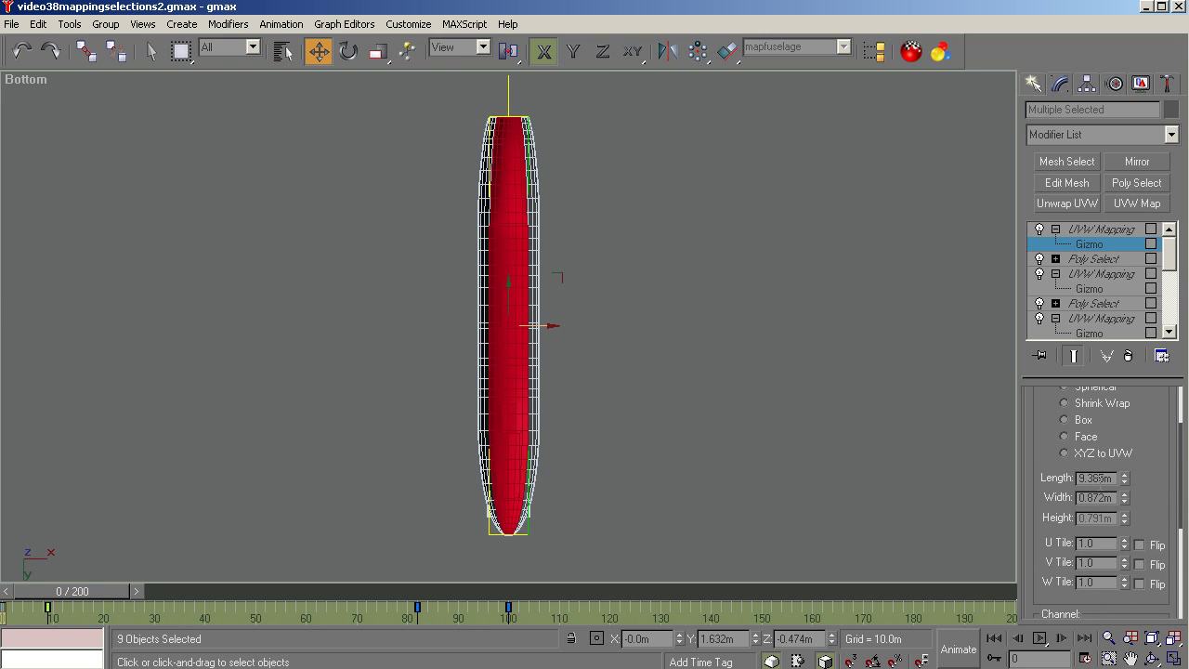
left_click(1096, 478)
type("11")
key("Tab")
type("11")
key("Tab")
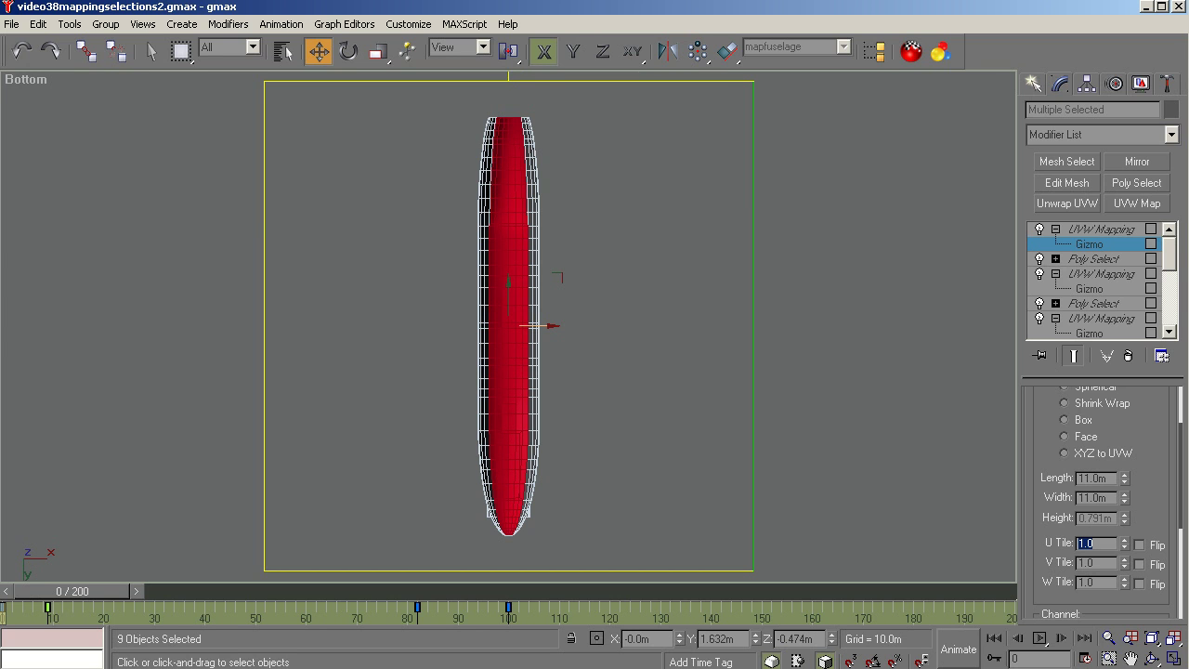
Check the reference layout in LithUnwrap again and rotate the Bottom-view mapping gizmo about 90° counterclockwise in the view
key("alt+Tab")
key("alt+Tab")
key("alt+Tab")
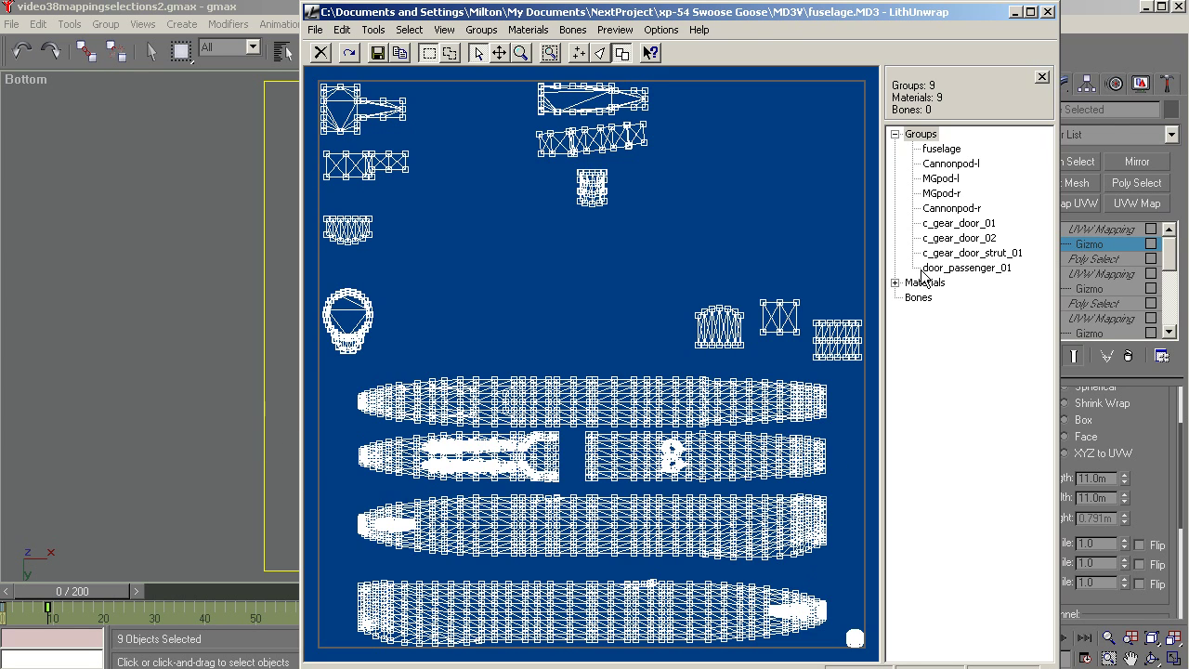
left_click(1015, 12)
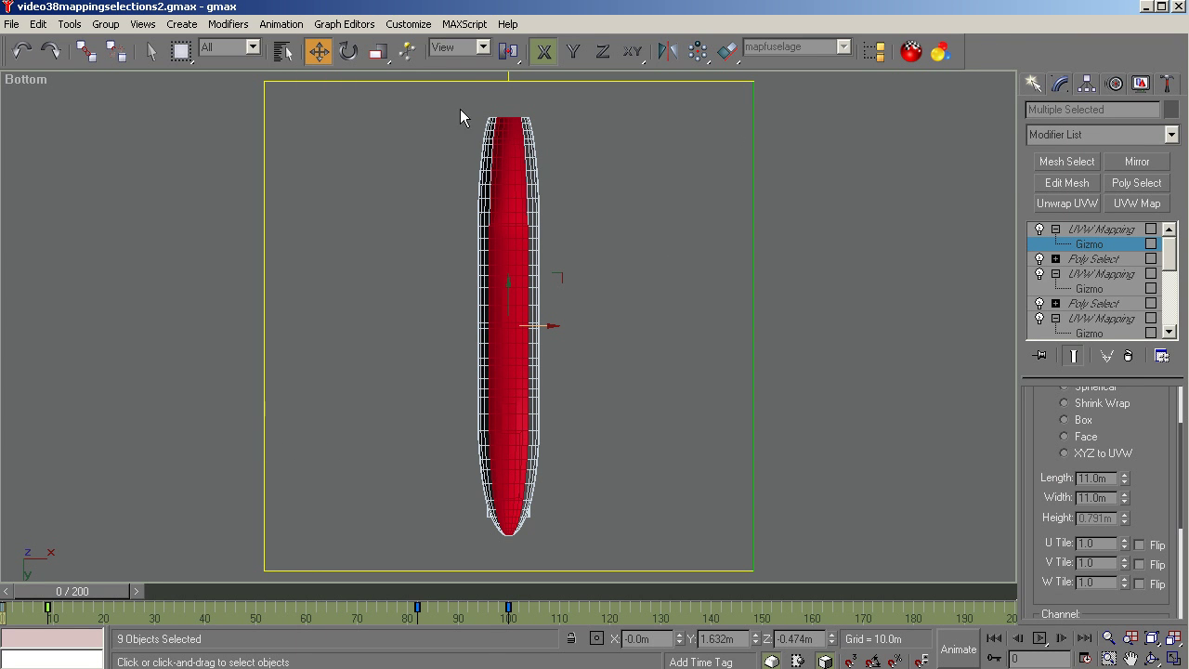
left_click(350, 52)
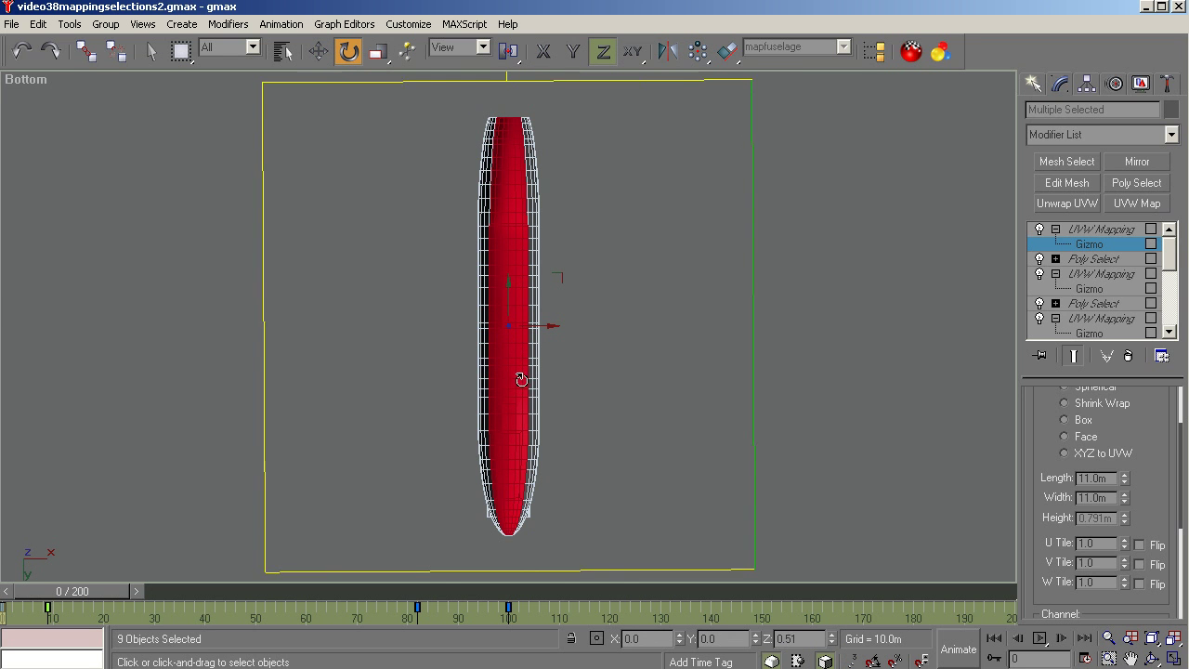
left_click_drag(522, 379, 522, 286)
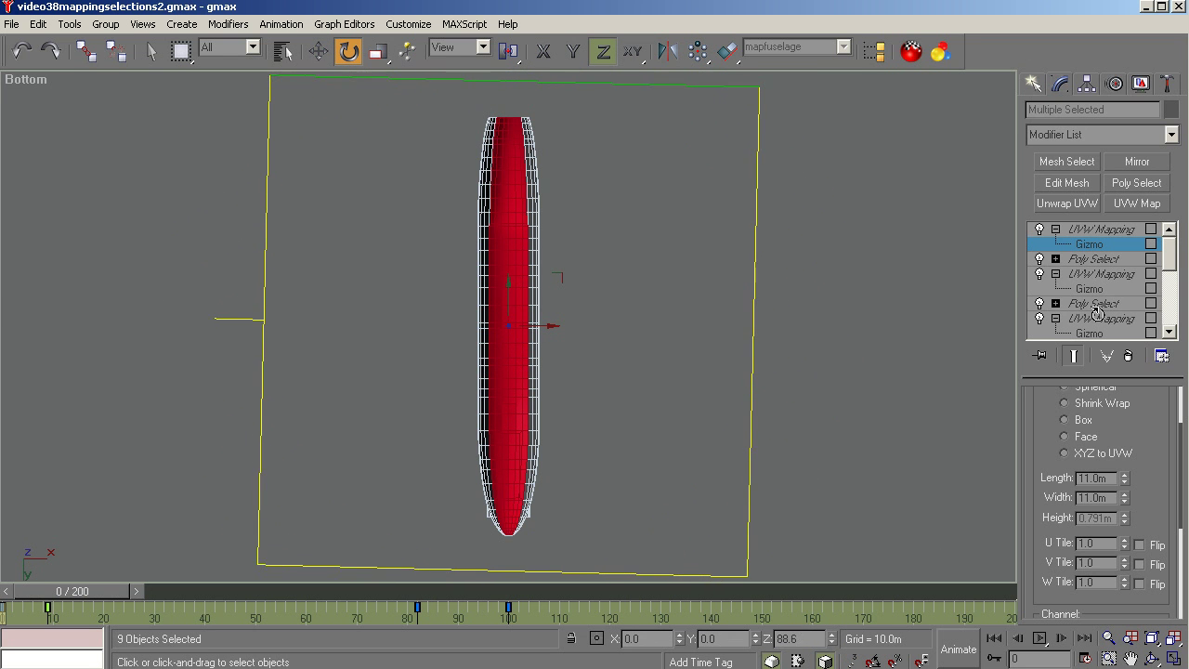
left_click(1064, 420)
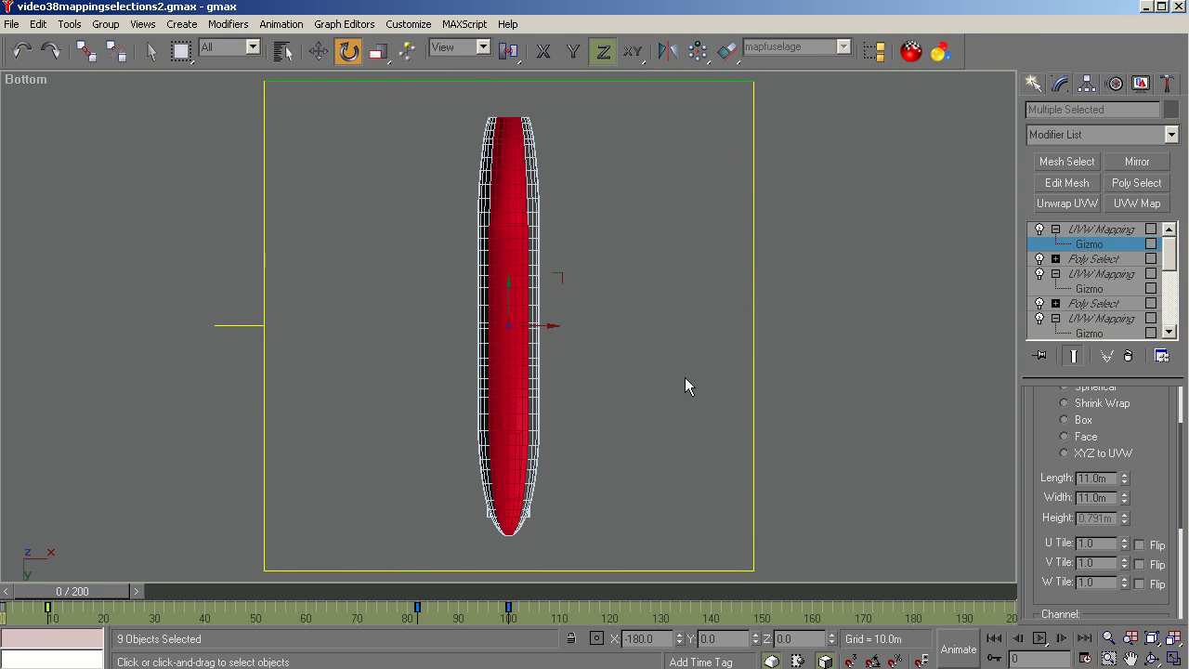
Move the Bottom-view mapping gizmo along X to about -0.35 m and finish gizmo editing
left_click(319, 52)
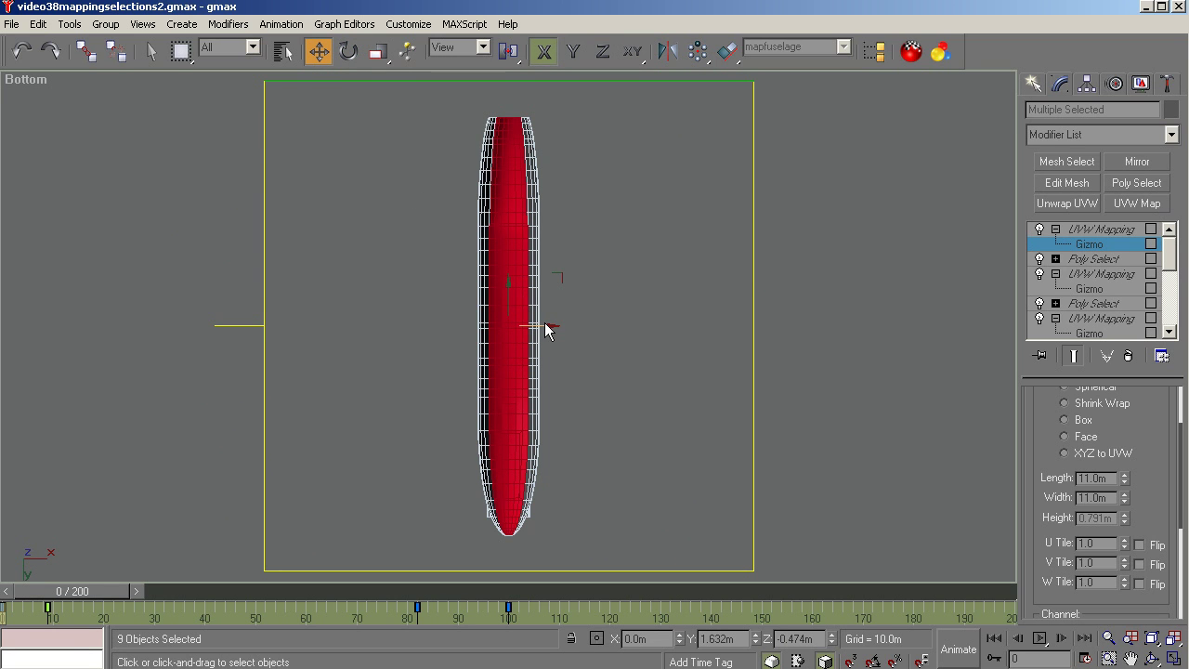
left_click_drag(541, 329, 526, 329)
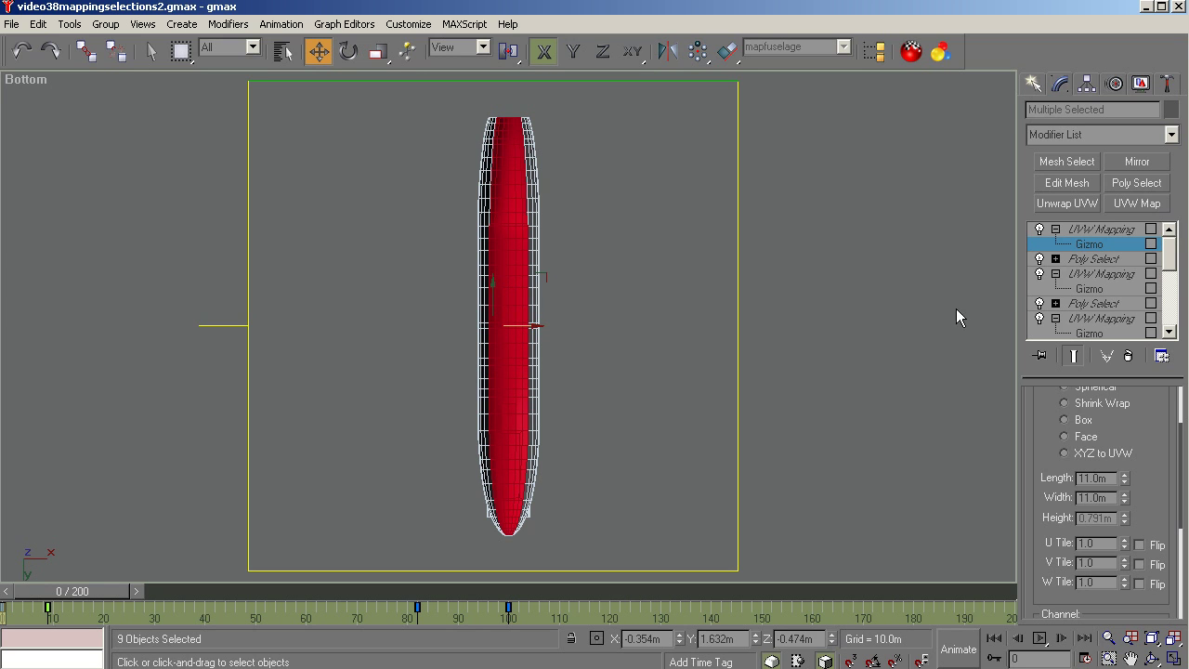
left_click(1099, 230)
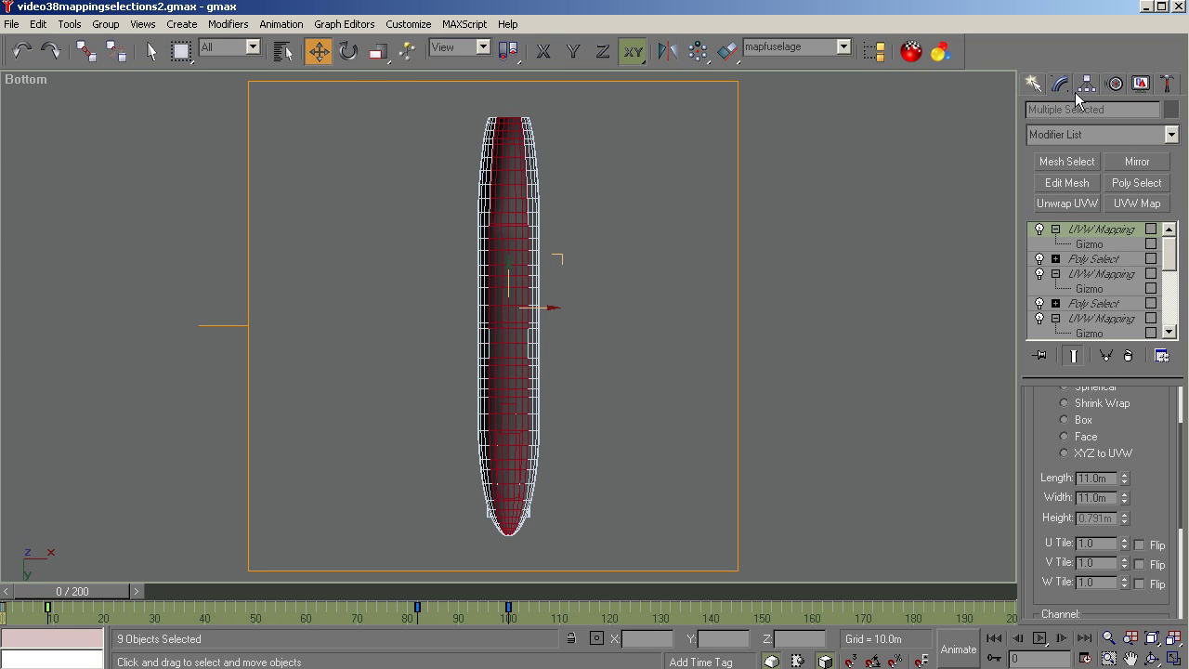
Add another Poly Select modifier, select the polygons with material ID 5 and frame them in the Back view
left_click(1137, 183)
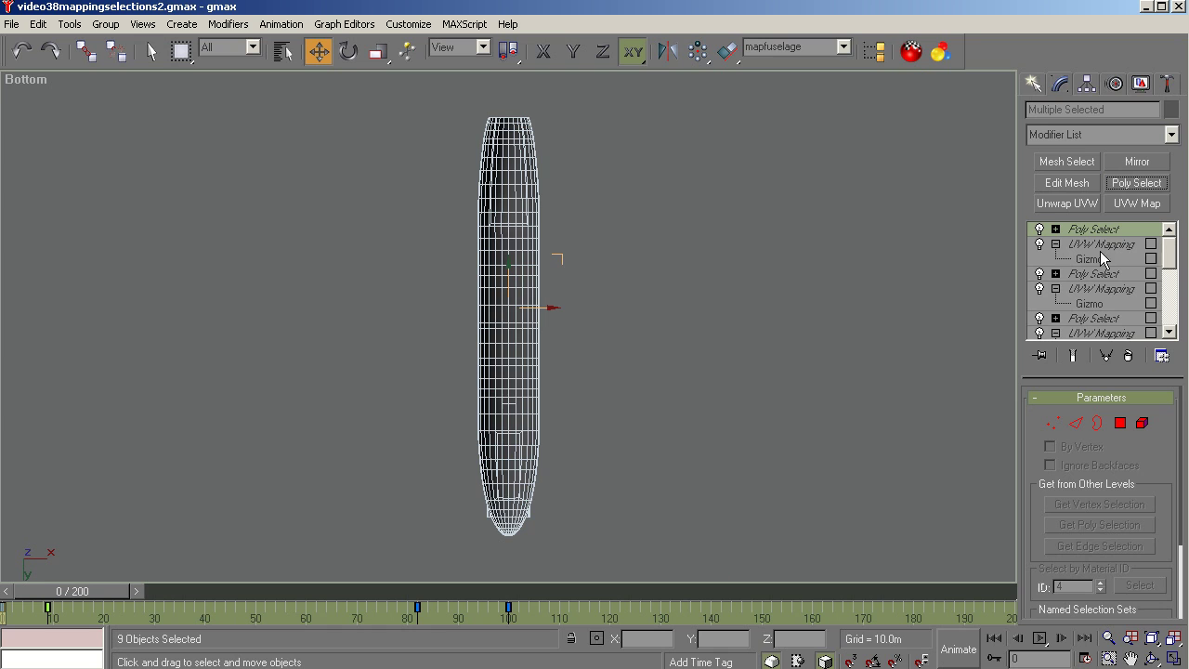
left_click(1121, 423)
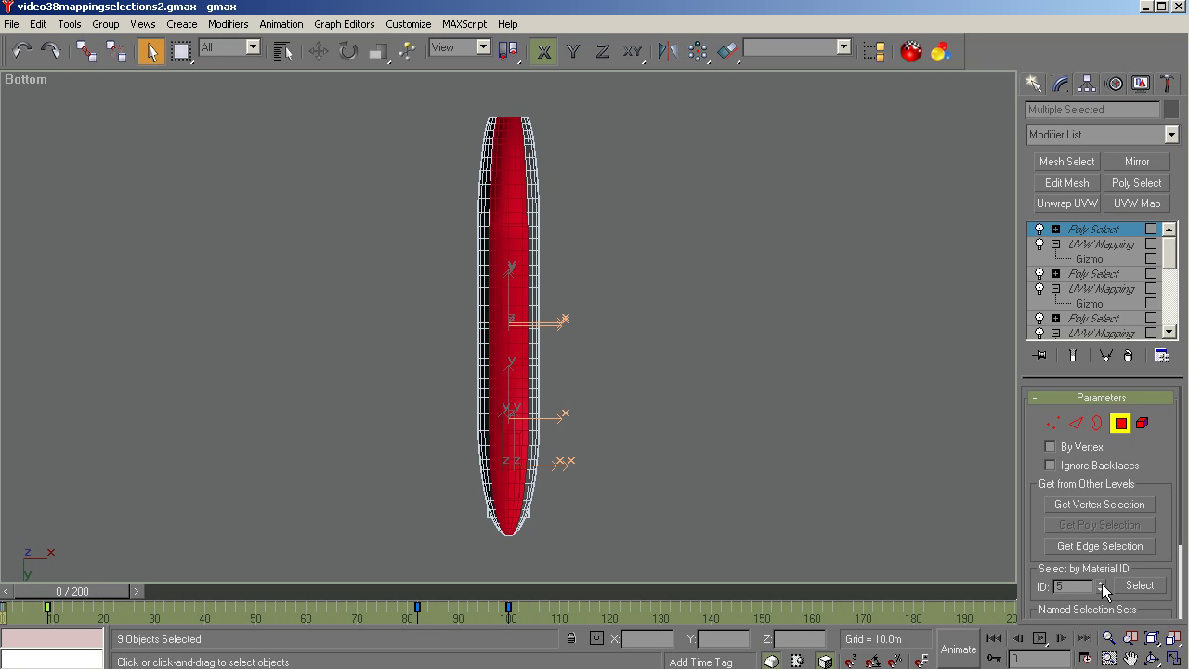
left_click(1139, 585)
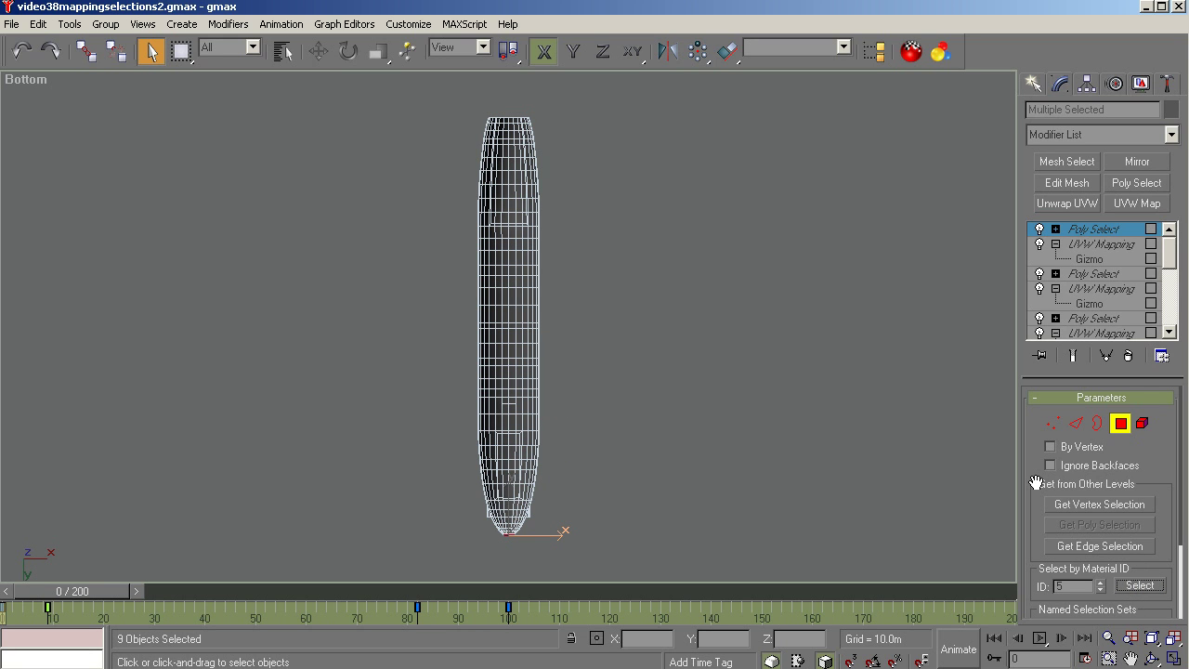
key("k")
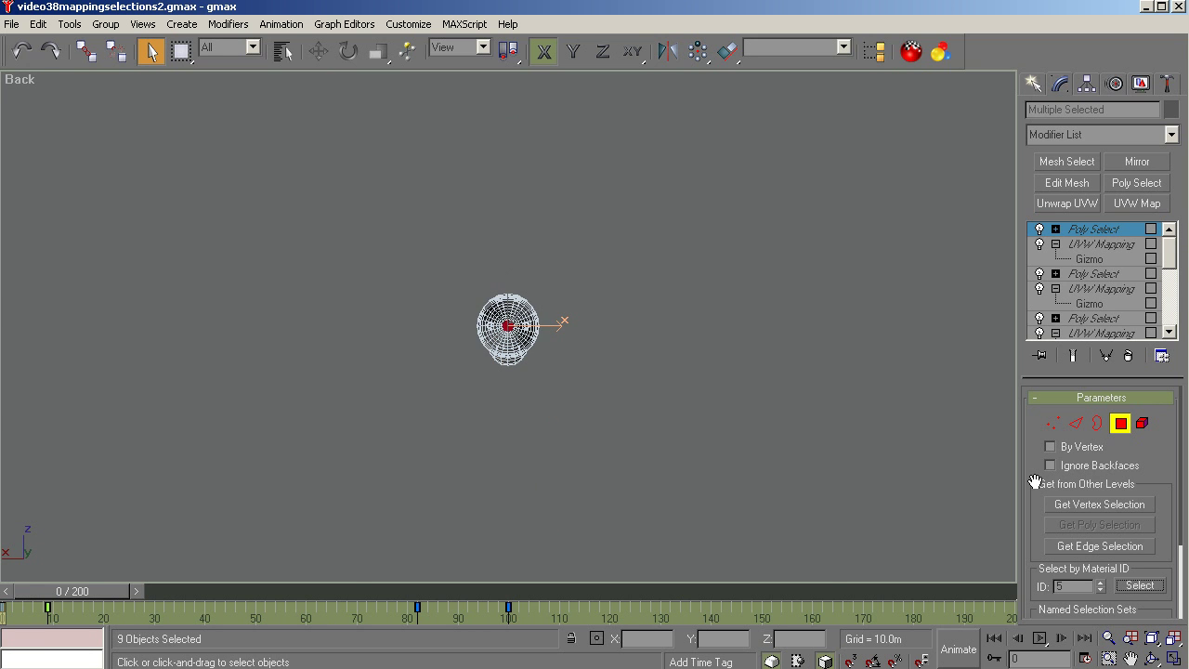
key("z")
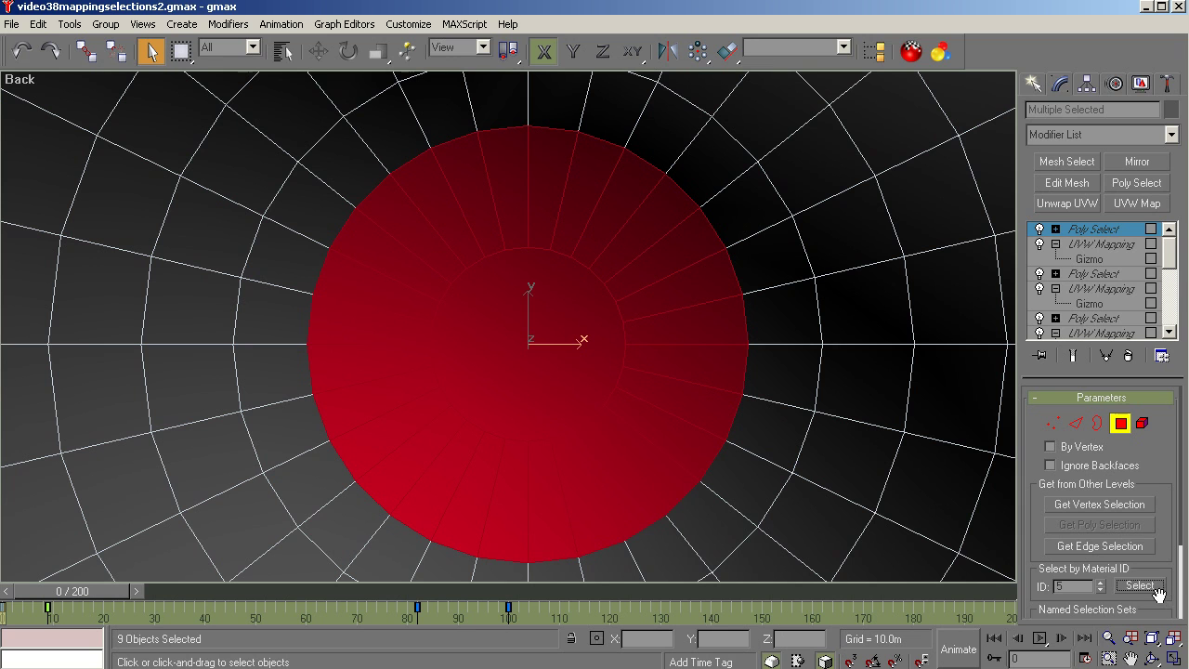
Add a UVW Mapping modifier to the material ID 5 polygons, align its planar gizmo to the Back view and fit it
left_click(1127, 204)
left_click(1055, 229)
left_click(1081, 244)
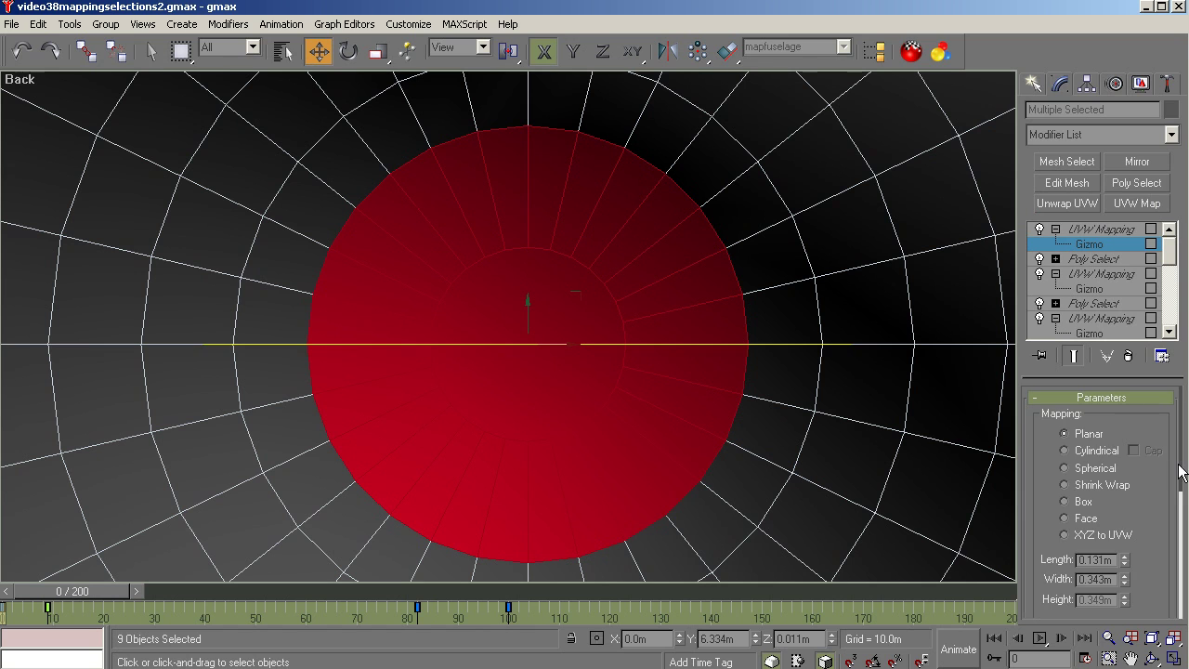
left_click_drag(1181, 474, 1181, 521)
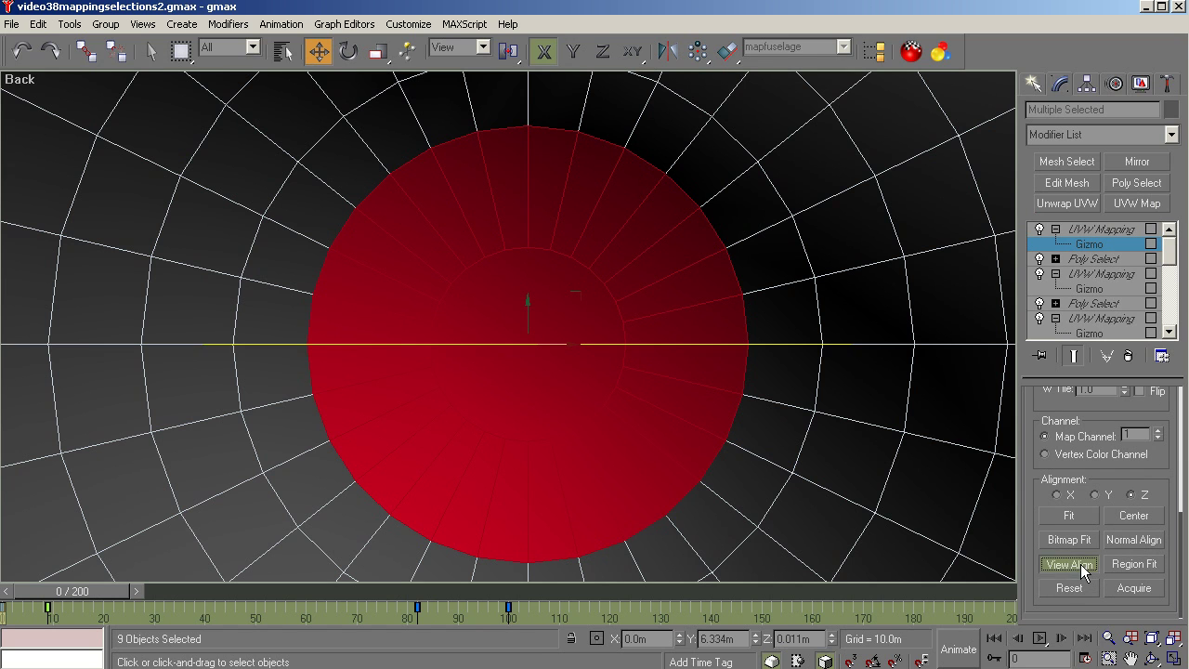
left_click(1082, 567)
left_click(1069, 518)
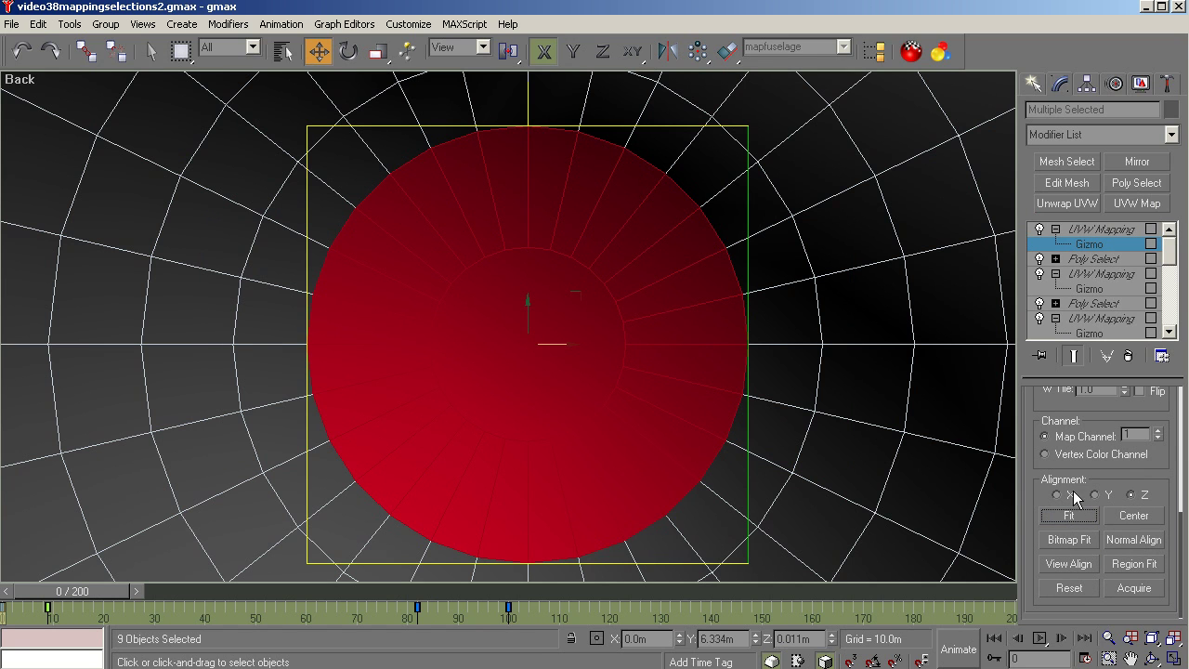
Set the length and width of the Back-view mapping gizmo to 11 m
left_click_drag(1183, 525, 1182, 438)
left_click(1095, 464)
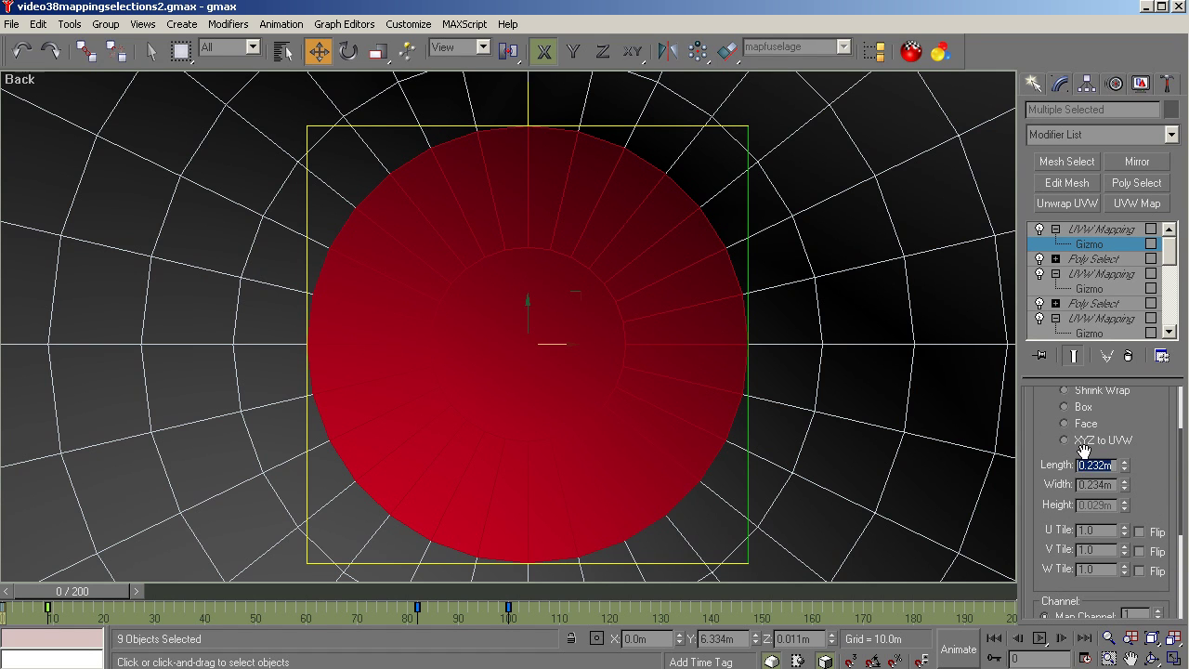
type("11")
key("Tab")
type("11")
key("Tab")
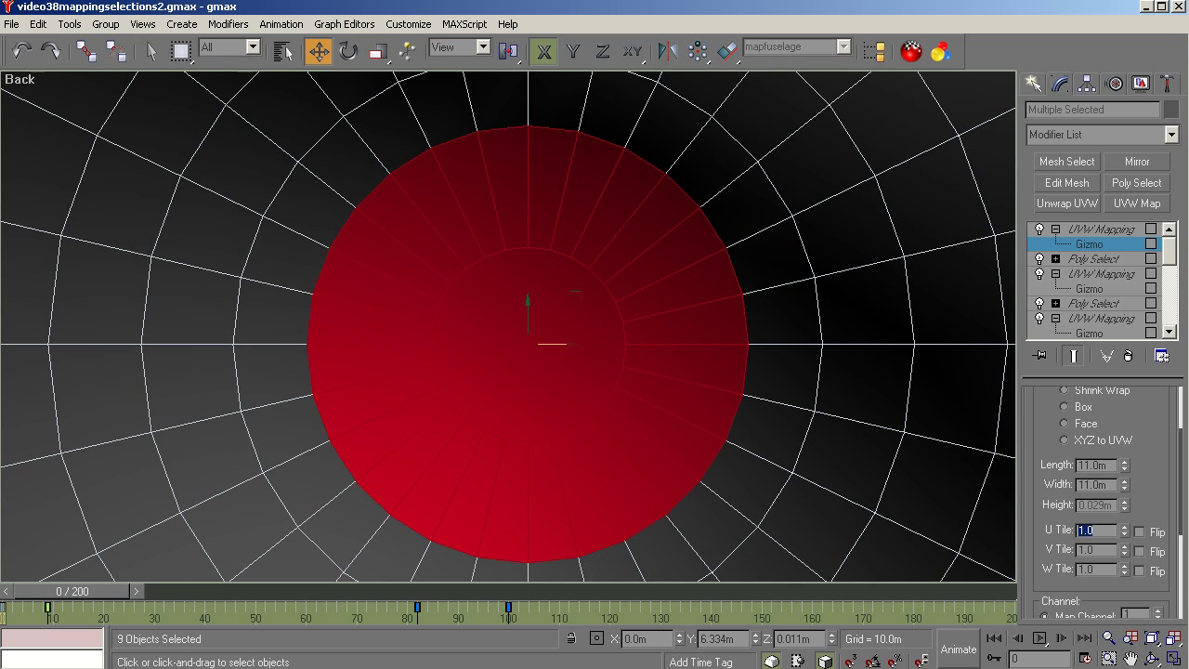
Check the LithUnwrap layout, move the Back-view mapping gizmo to about X -5.3 m, Z 2.5 m, and finish gizmo editing
left_click(1150, 637)
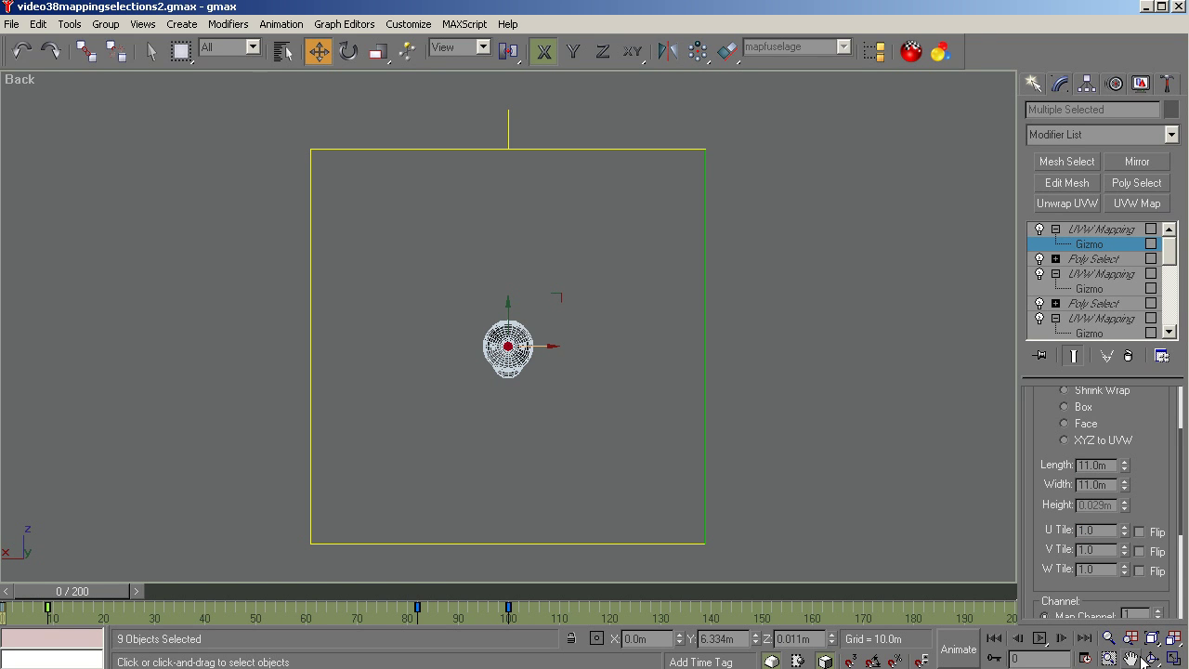
left_click(1152, 637)
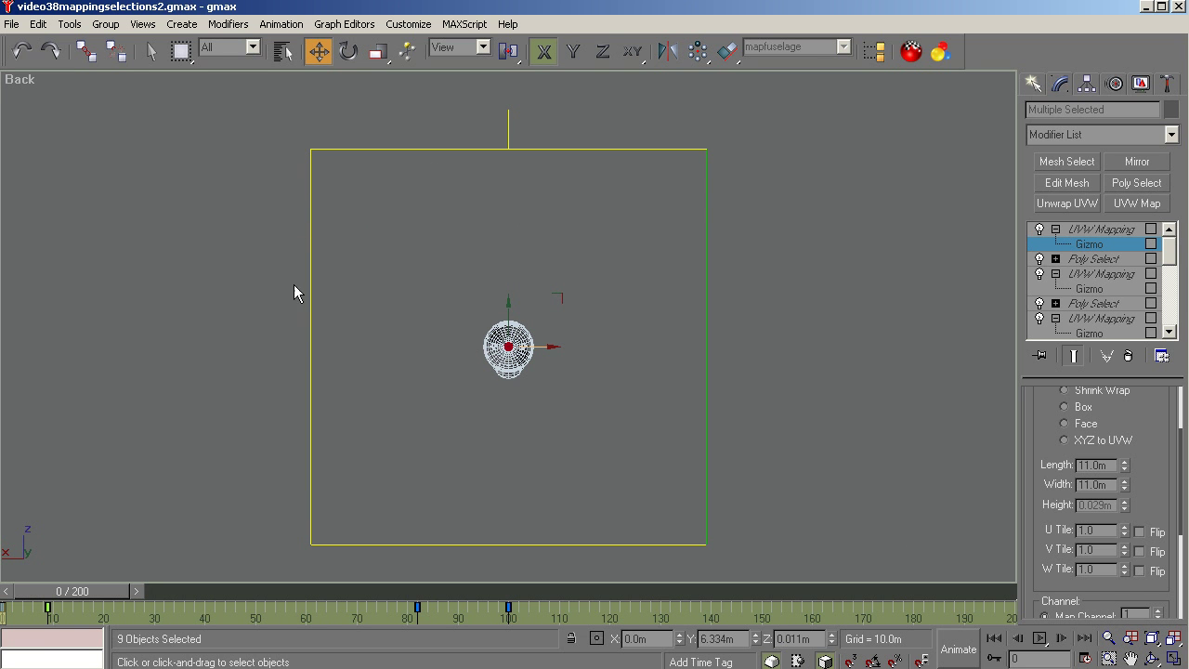
key("alt+Tab")
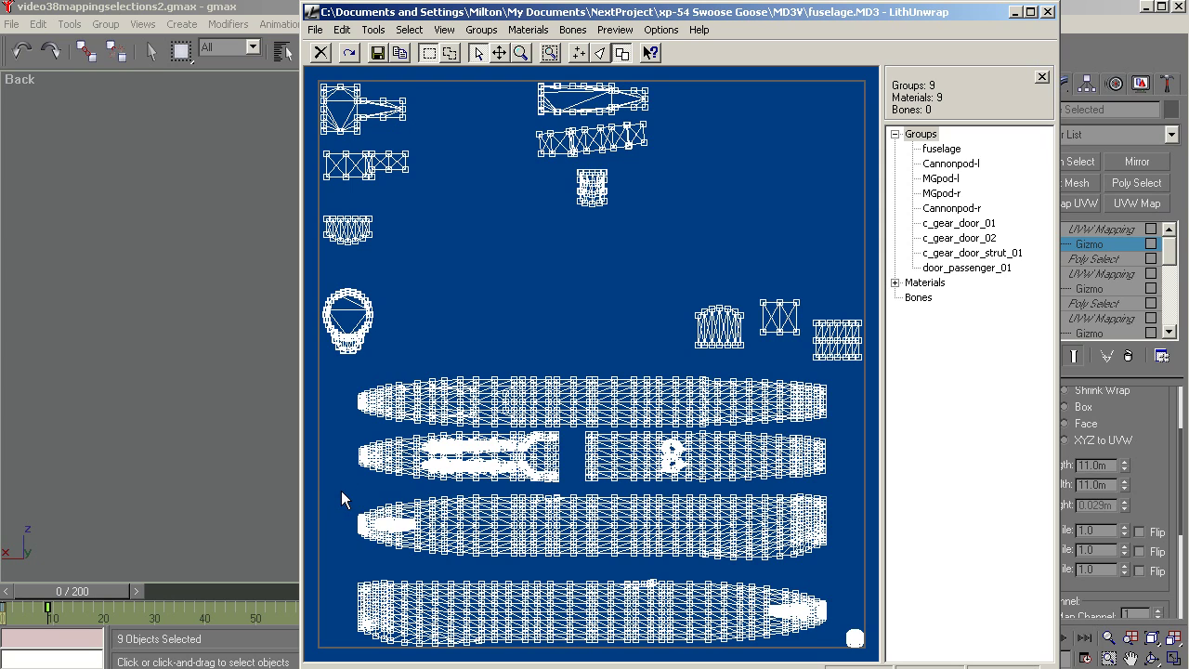
left_click(1016, 12)
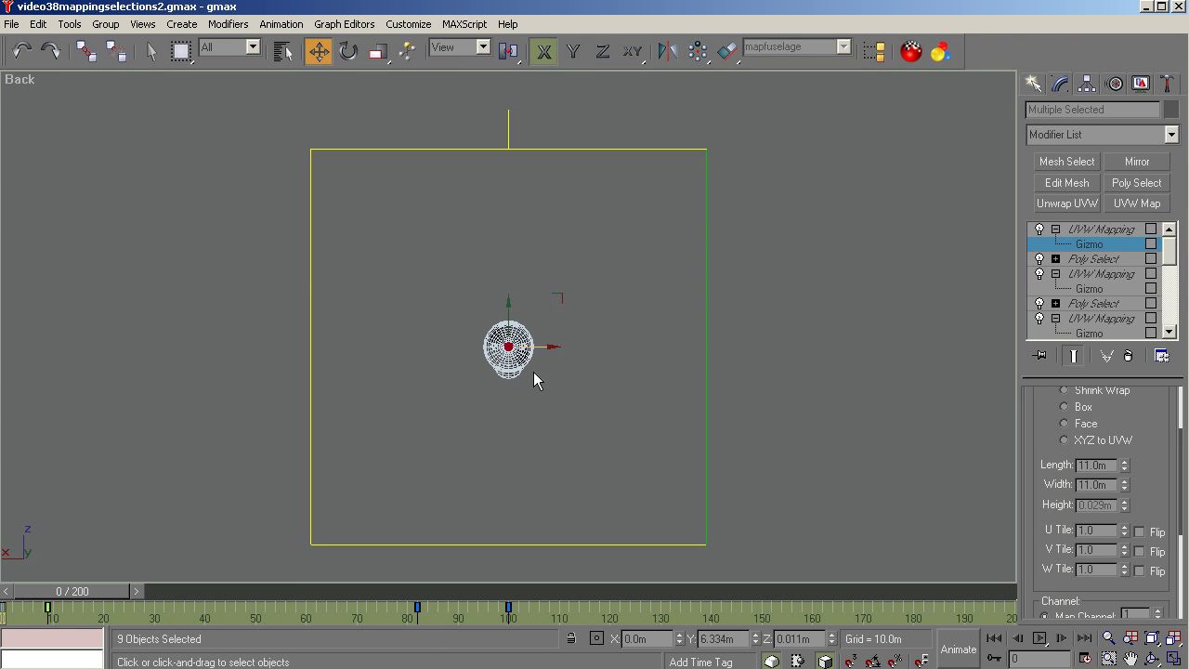
left_click_drag(541, 349, 677, 234)
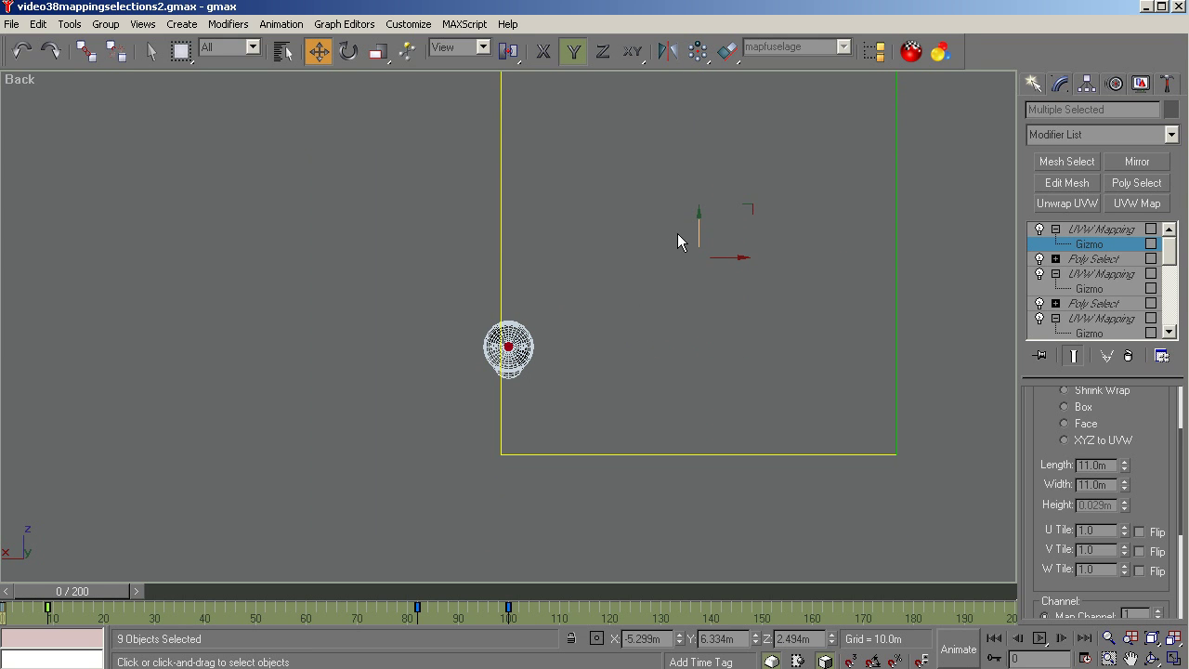
left_click(1103, 230)
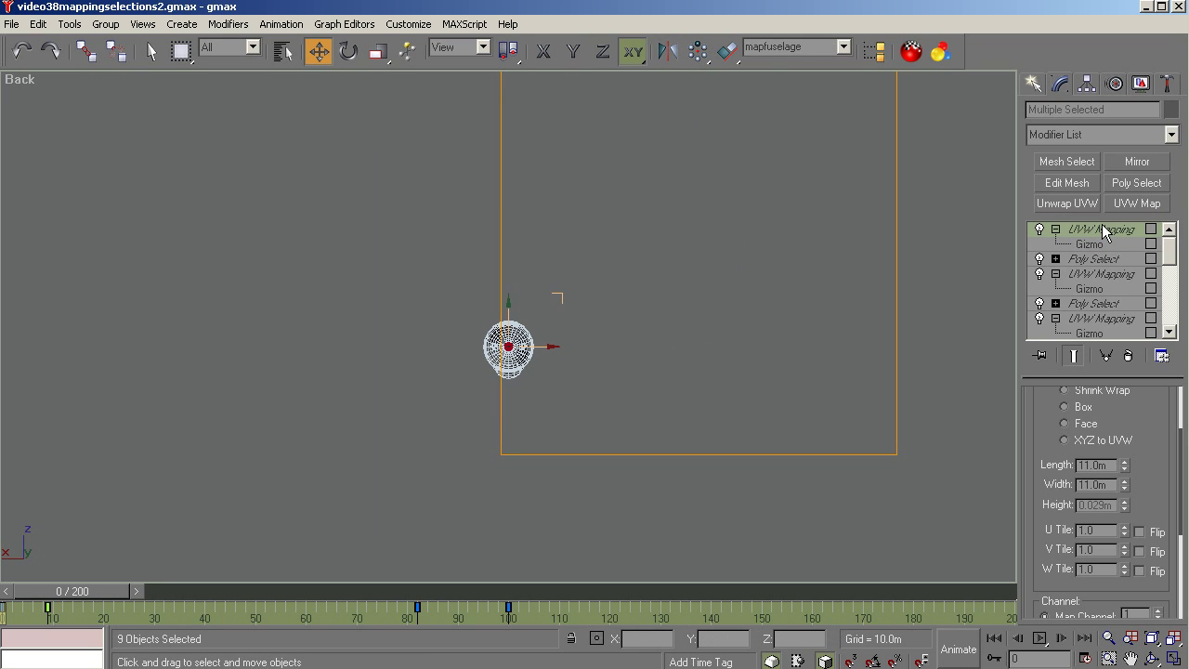
Add another Poly Select modifier, select the polygons with material ID 6 and frame them in the Front view
left_click(1131, 183)
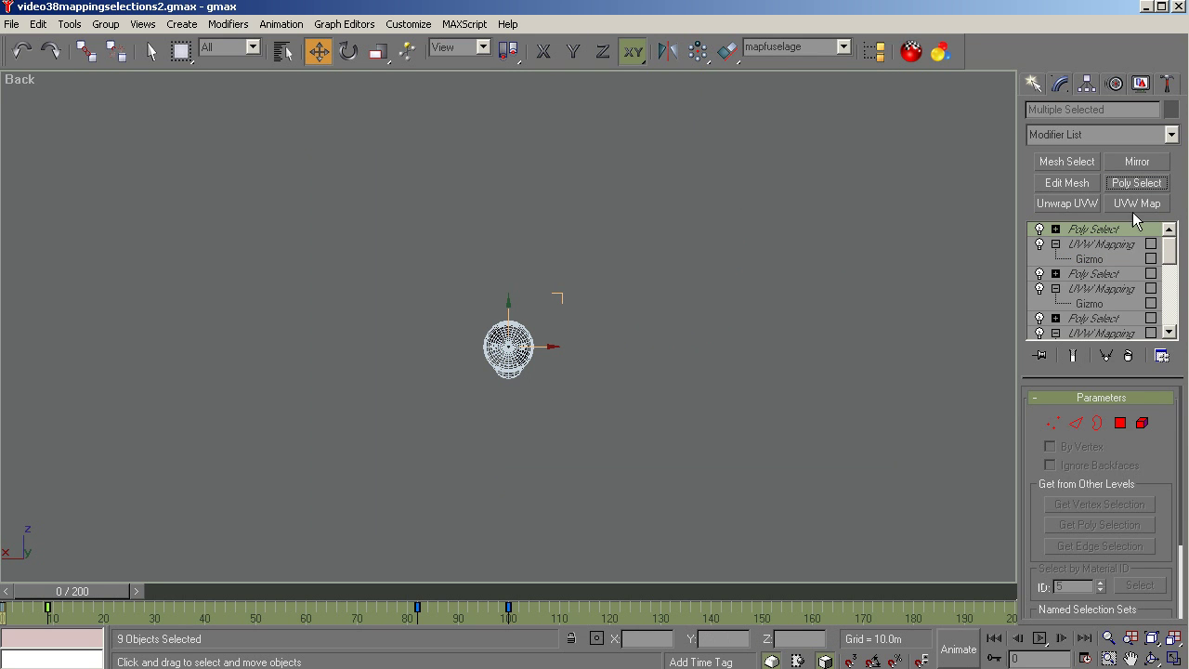
left_click(1120, 423)
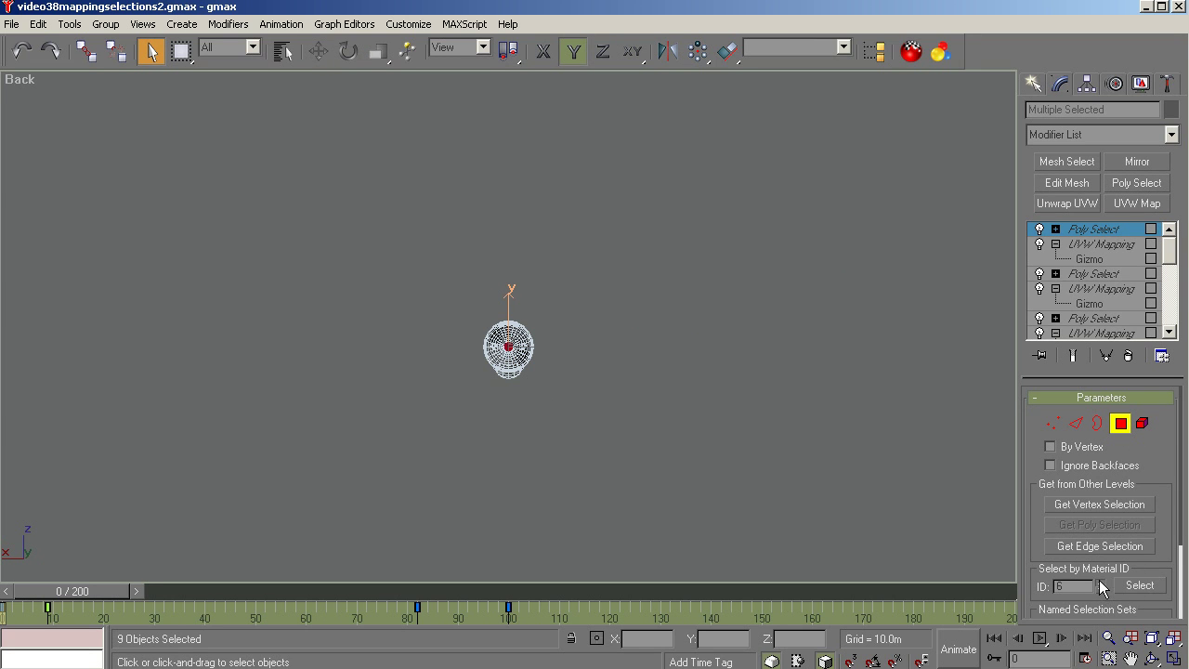
left_click(1135, 587)
key("f")
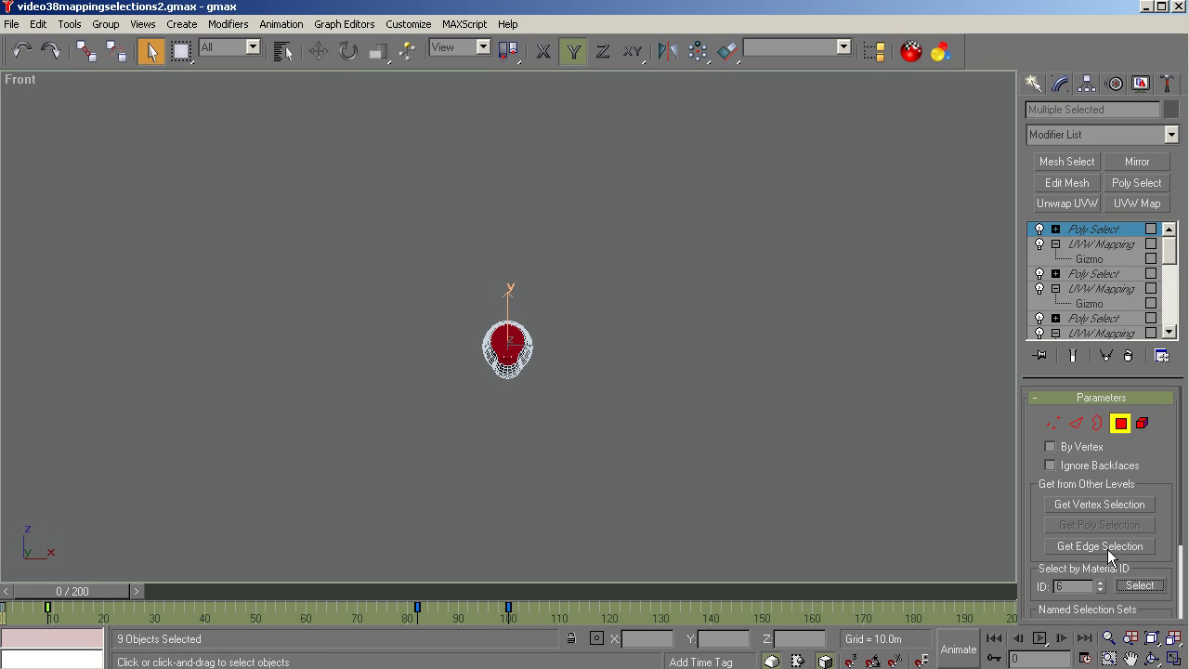
key("z")
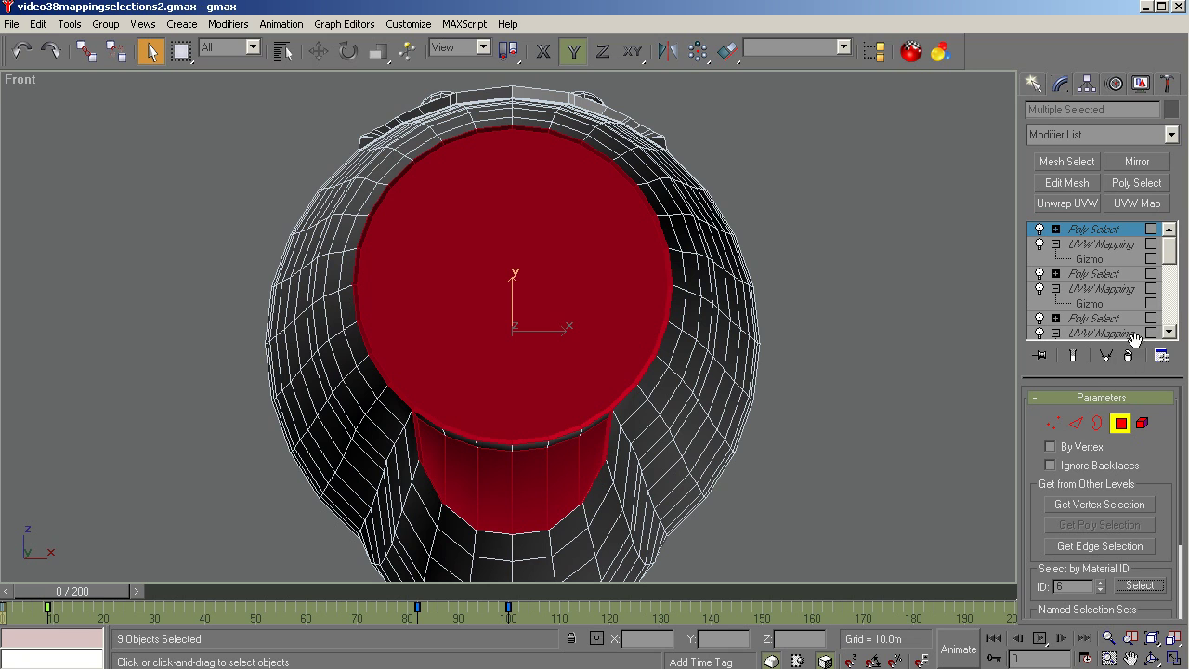
Add a UVW Mapping modifier to the material ID 6 polygons, align its planar gizmo to the Front view and fit it
left_click(1149, 205)
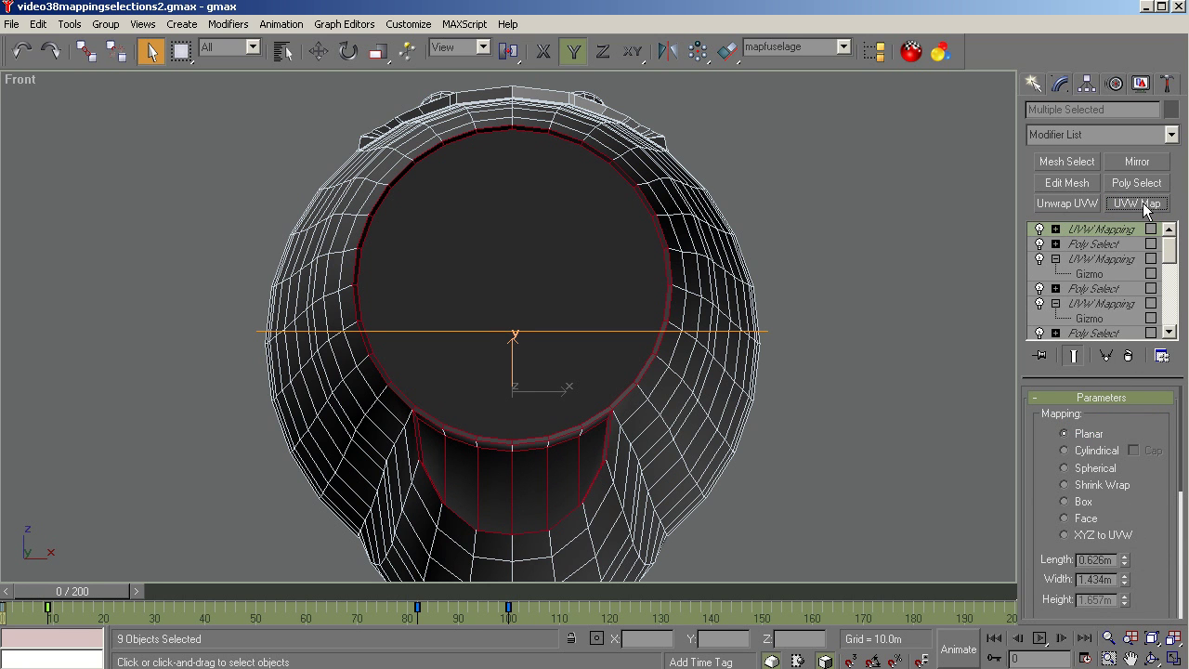
left_click(1055, 229)
left_click(1087, 244)
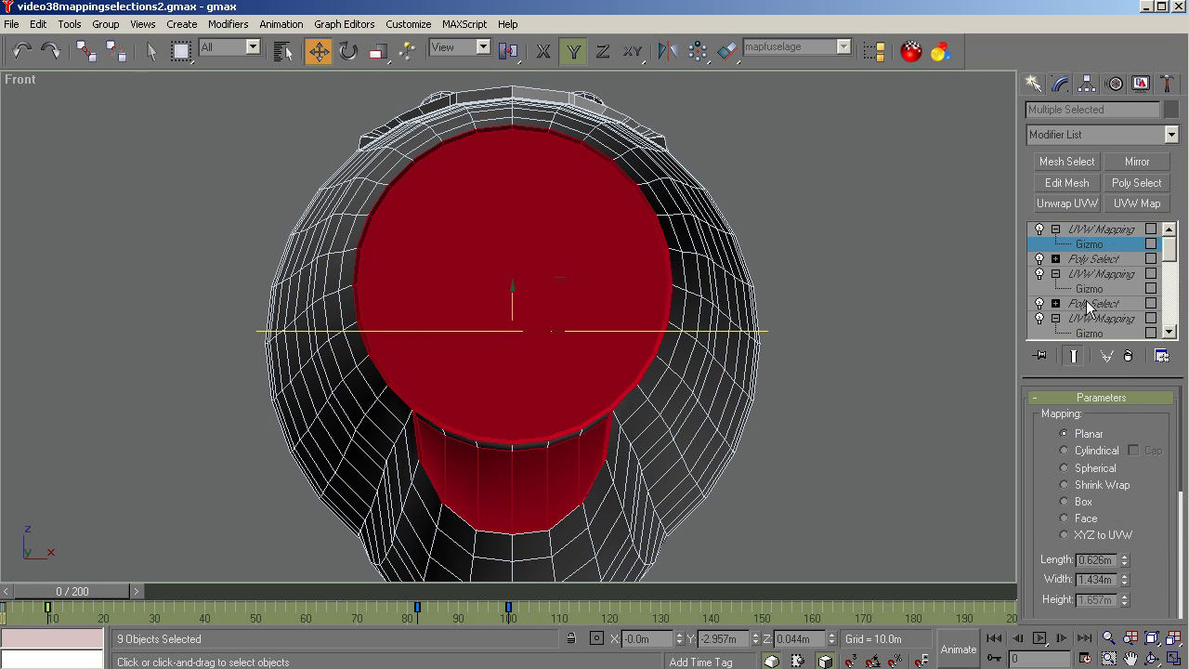
left_click_drag(1182, 487, 1182, 632)
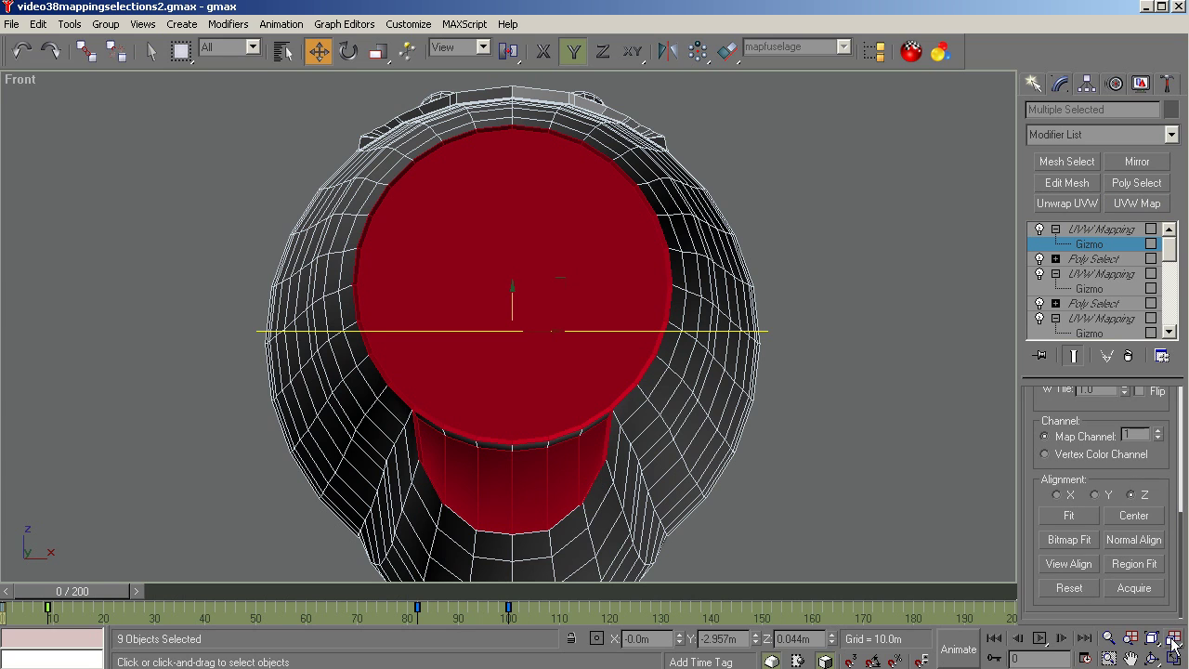
left_click(1056, 564)
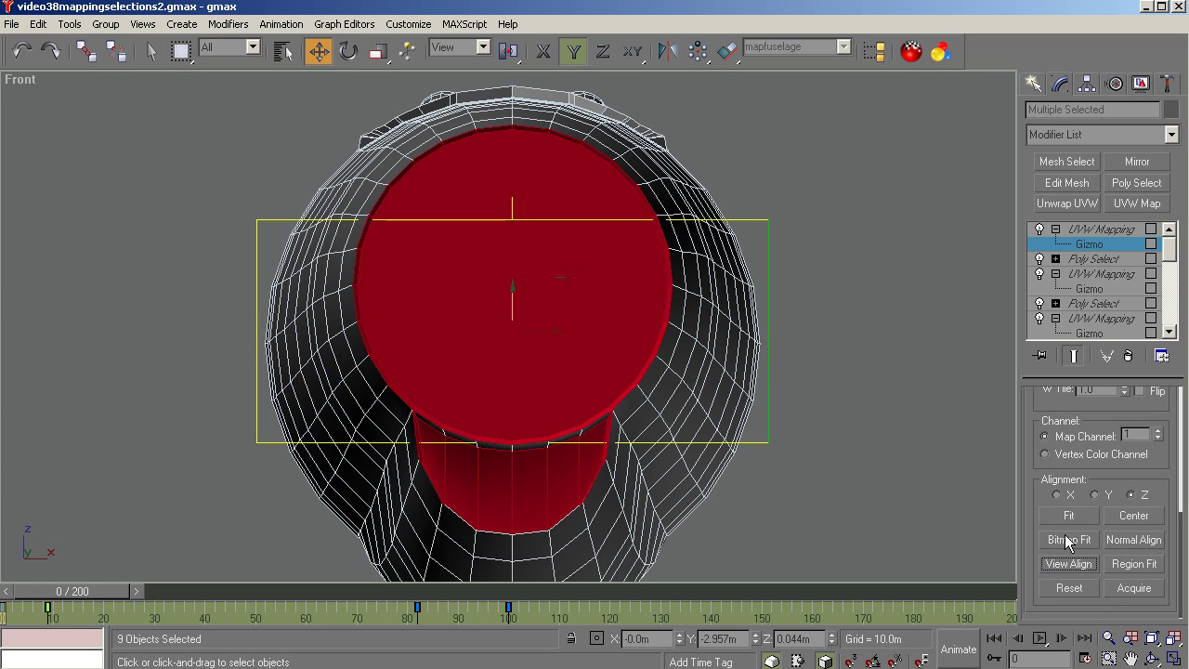
left_click(1068, 516)
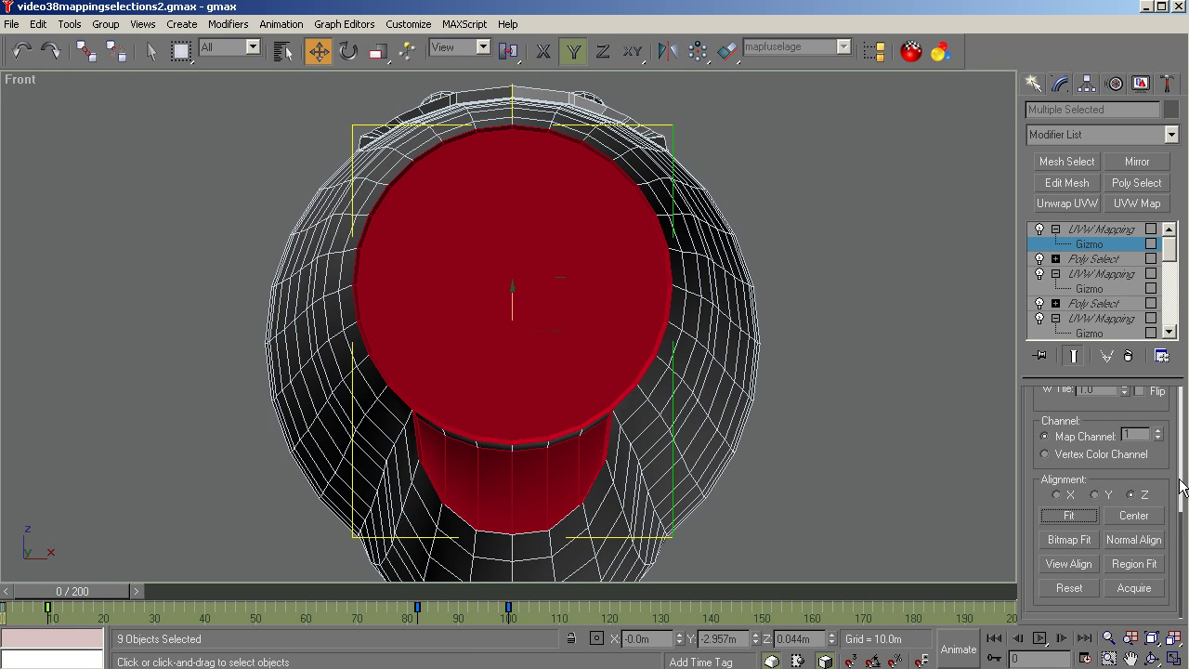
Set the length and width of the Front-view mapping gizmo to 11 m
scroll(1182, 466, "up", 3)
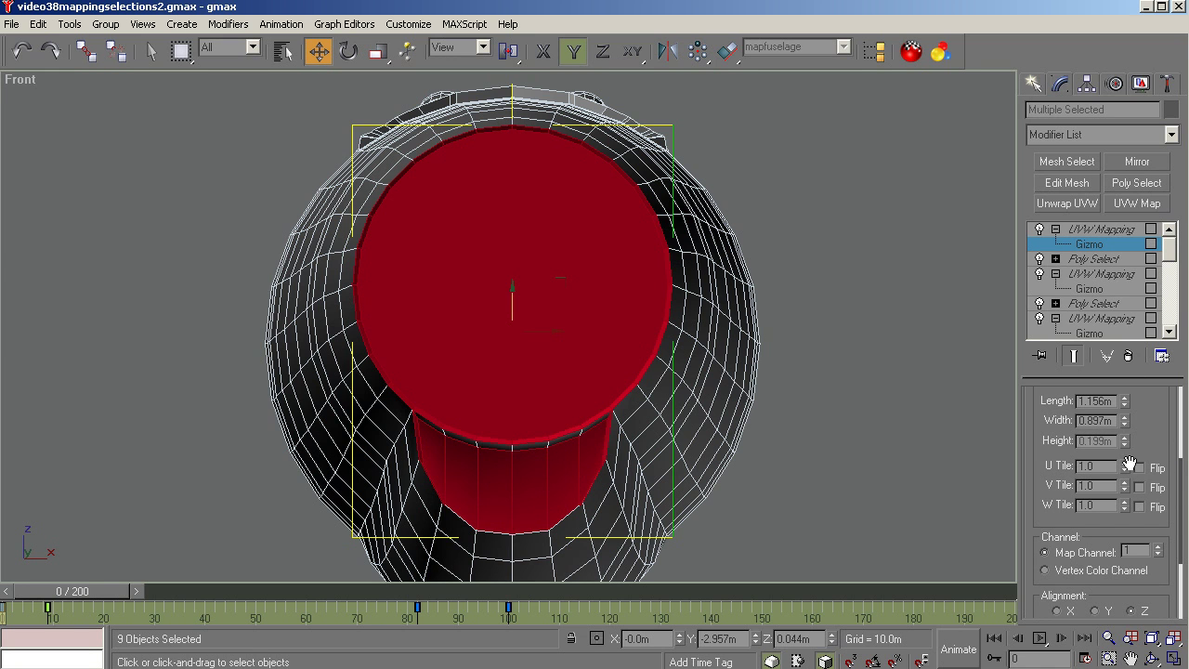
double_click(1097, 402)
type("11")
key("Tab")
type("11")
key("Tab")
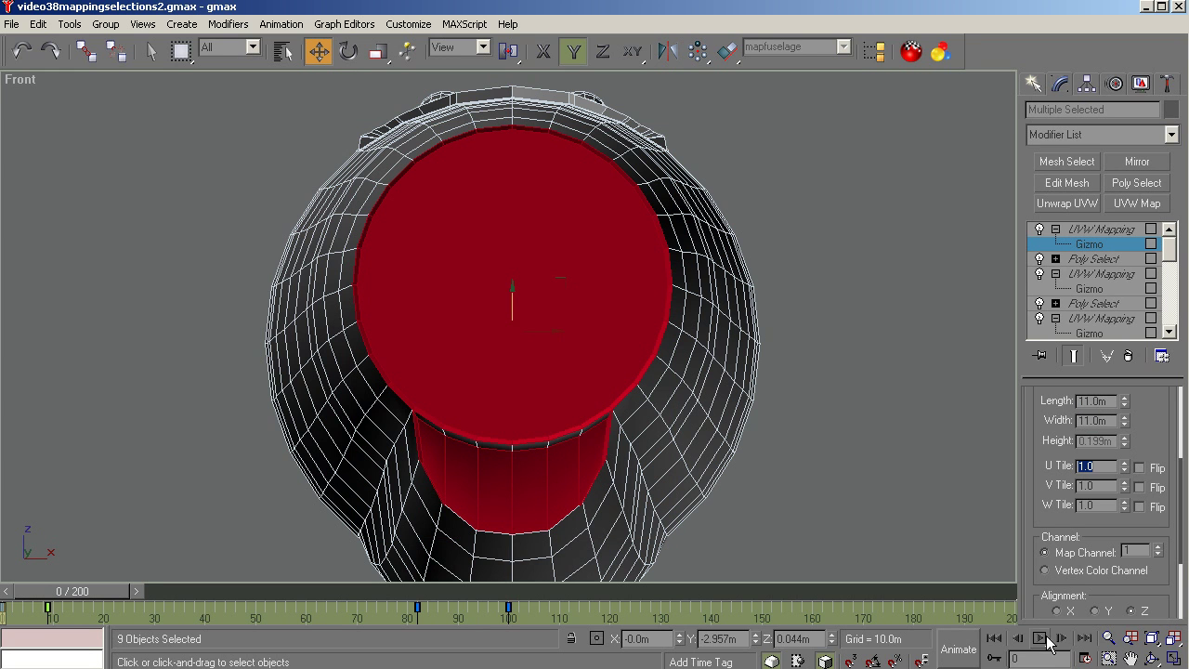
Check the LithUnwrap layout, move the Front-view mapping gizmo to about X 4.95 m and slightly down in the view, and finish gizmo editing
left_click(1151, 637)
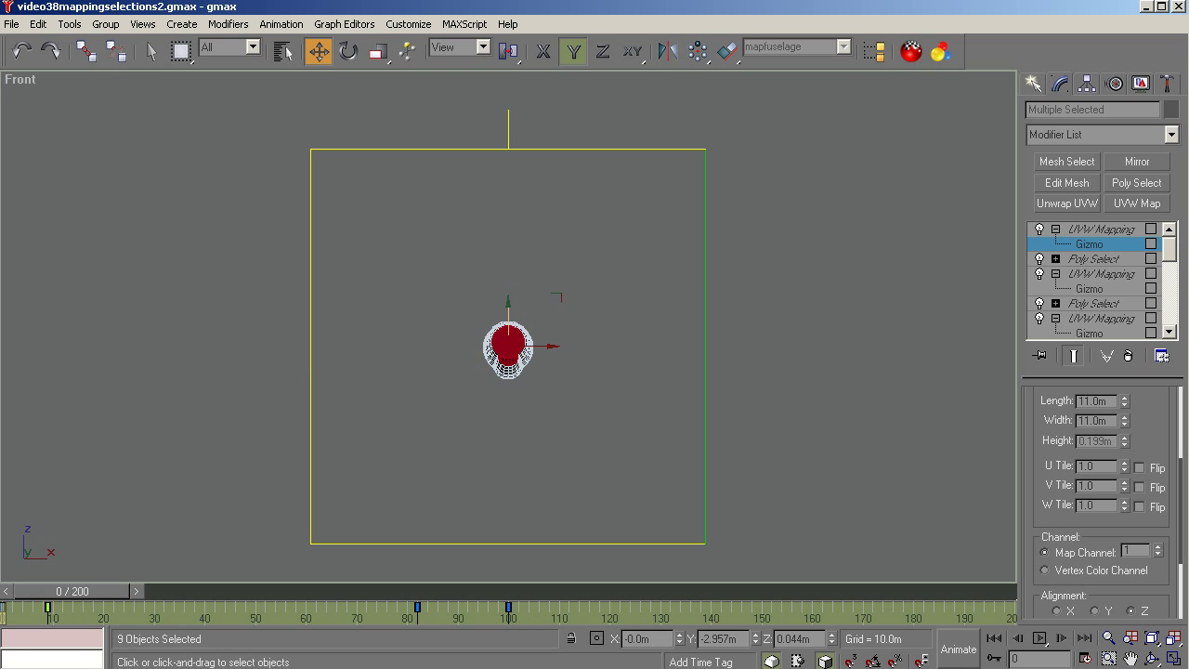
key("alt+Tab")
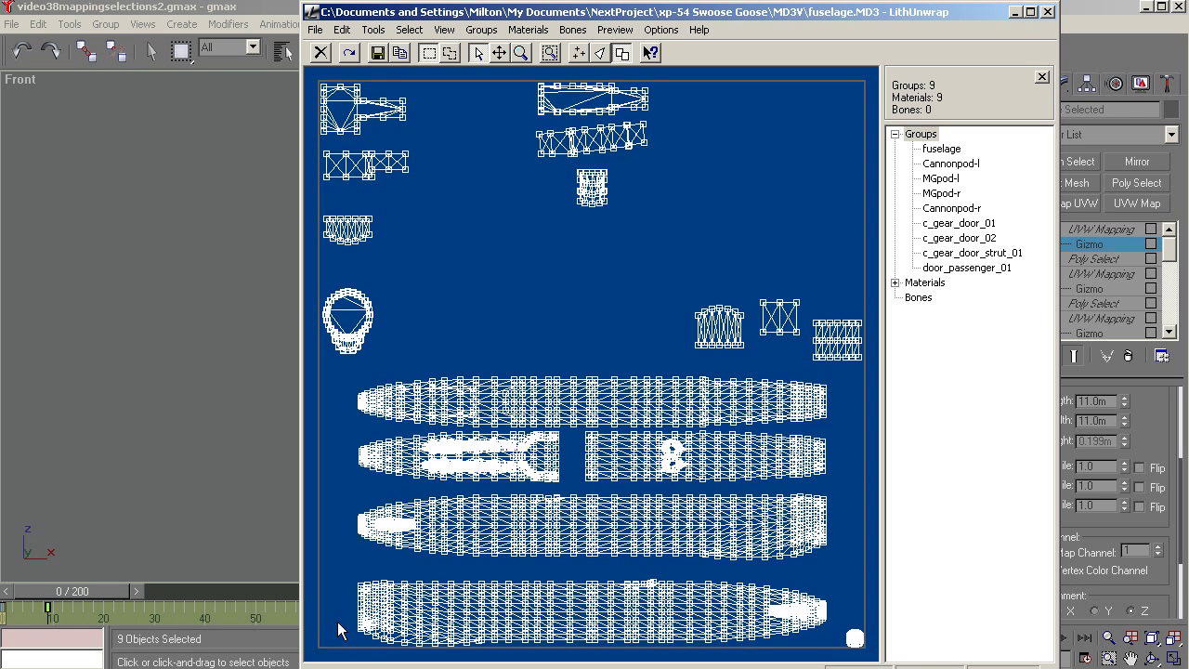
left_click(1016, 13)
left_click_drag(541, 347, 719, 341)
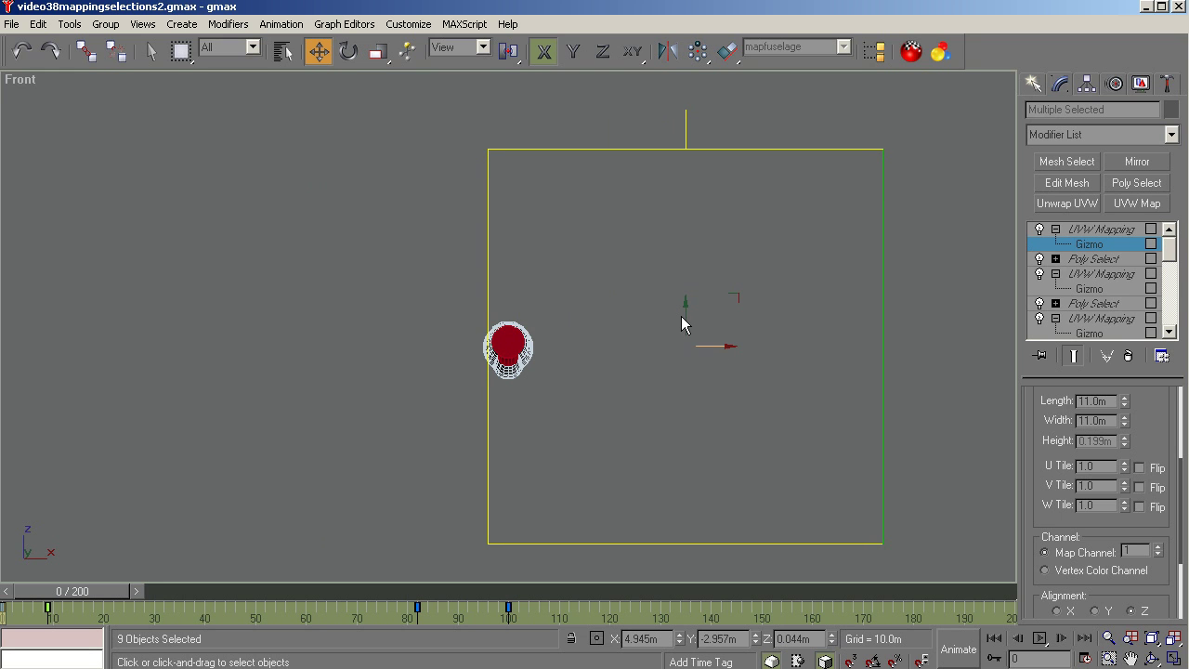
key("F6")
left_click_drag(684, 317, 685, 337)
left_click(1071, 230)
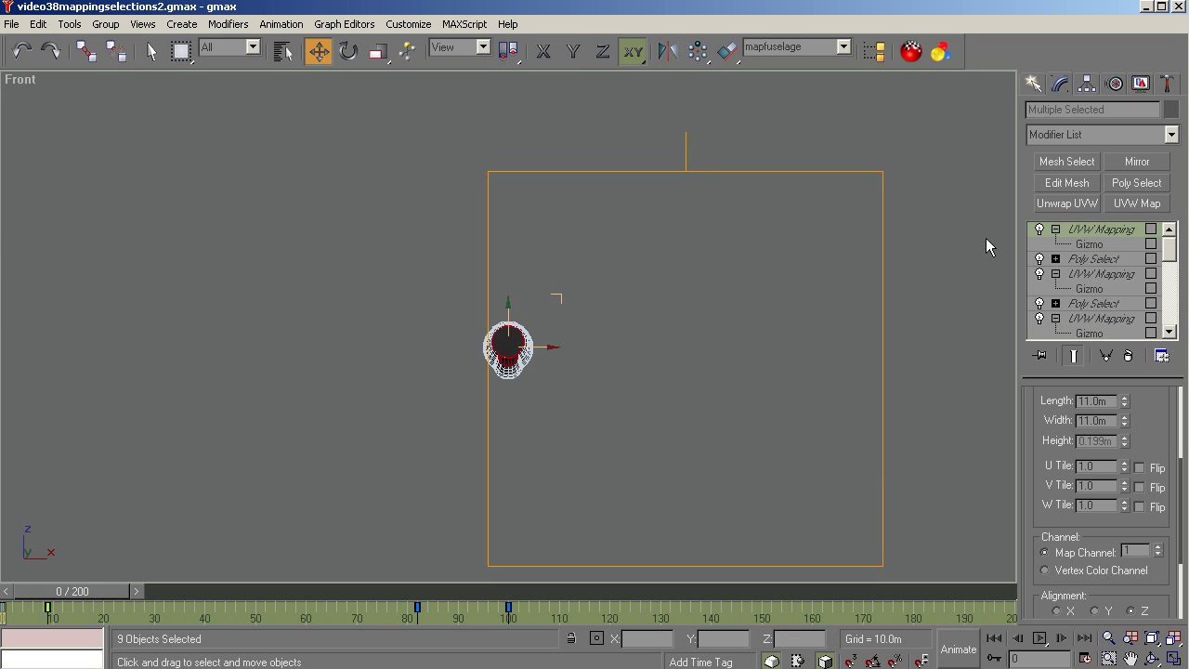
Add another Poly Select modifier, select the polygons with material ID 7, inspect them from an angle and show them in the Top view
left_click(1135, 183)
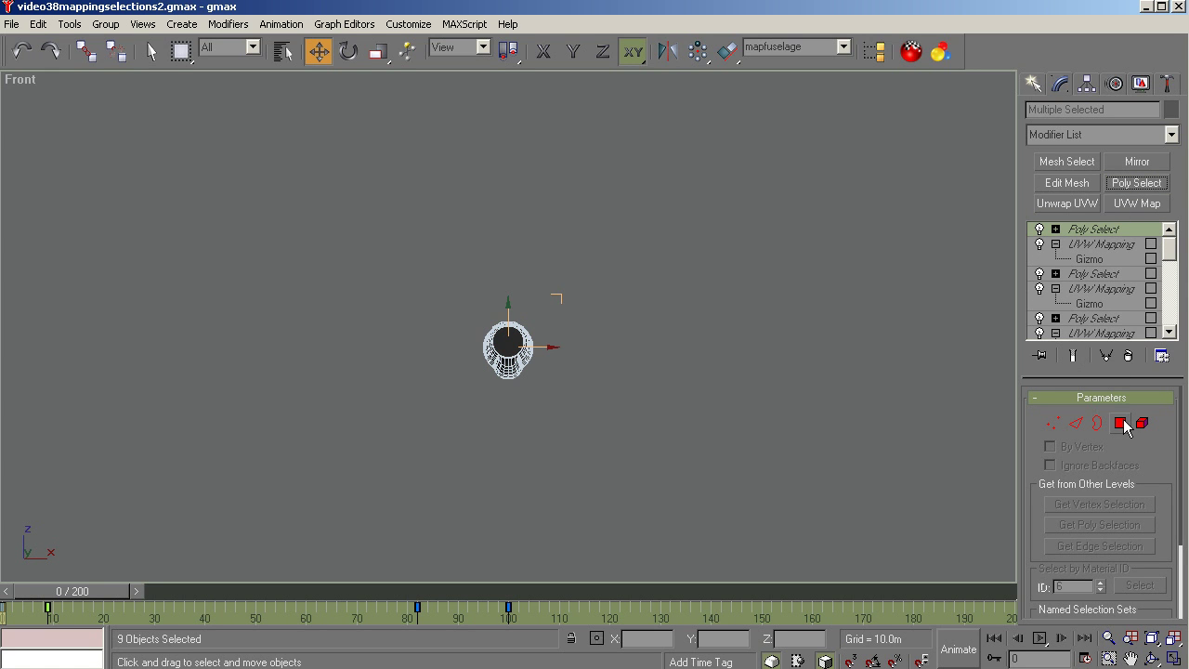
left_click(1122, 423)
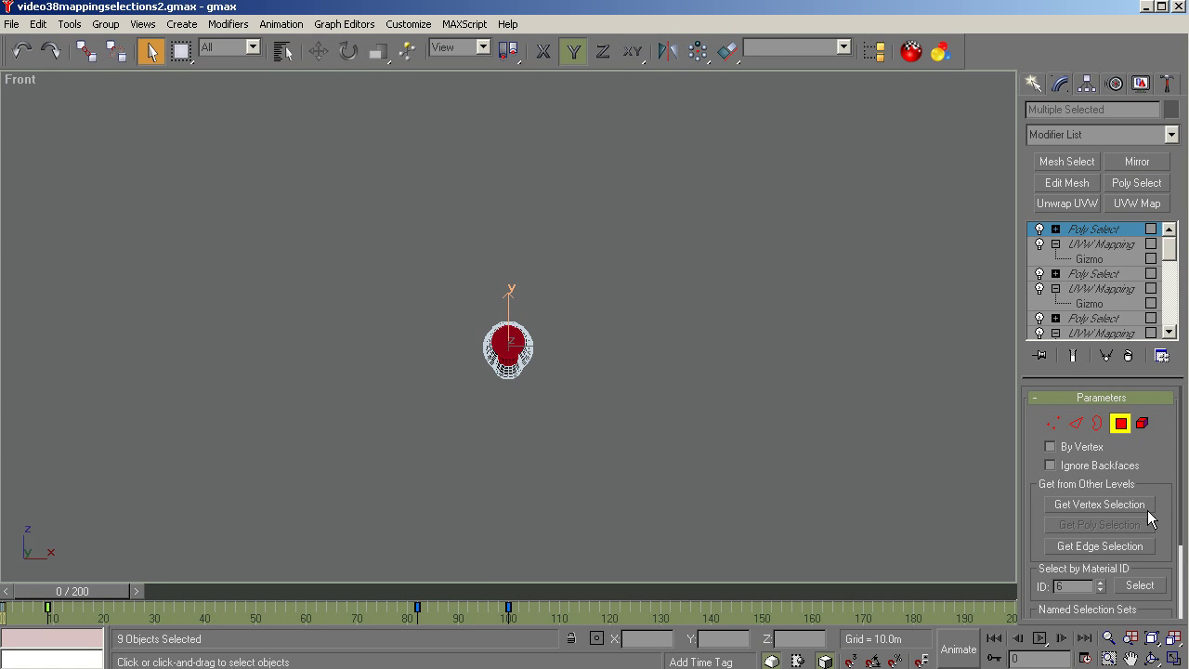
scroll(1109, 542, "down", 2)
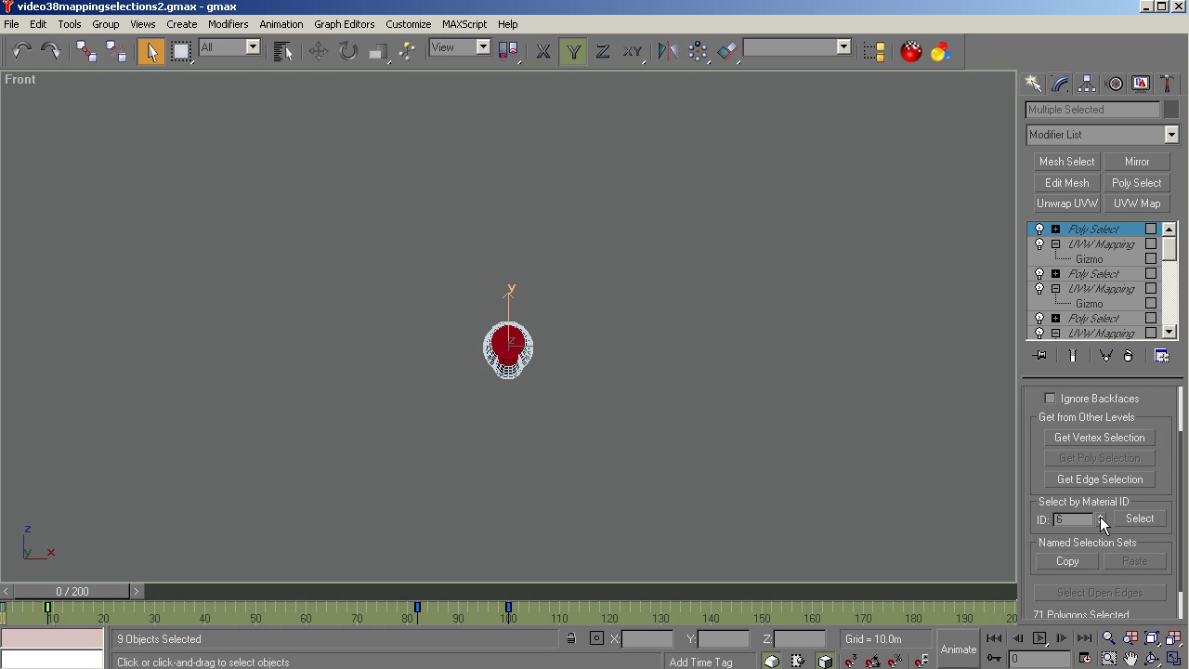
left_click(1100, 515)
left_click(1140, 519)
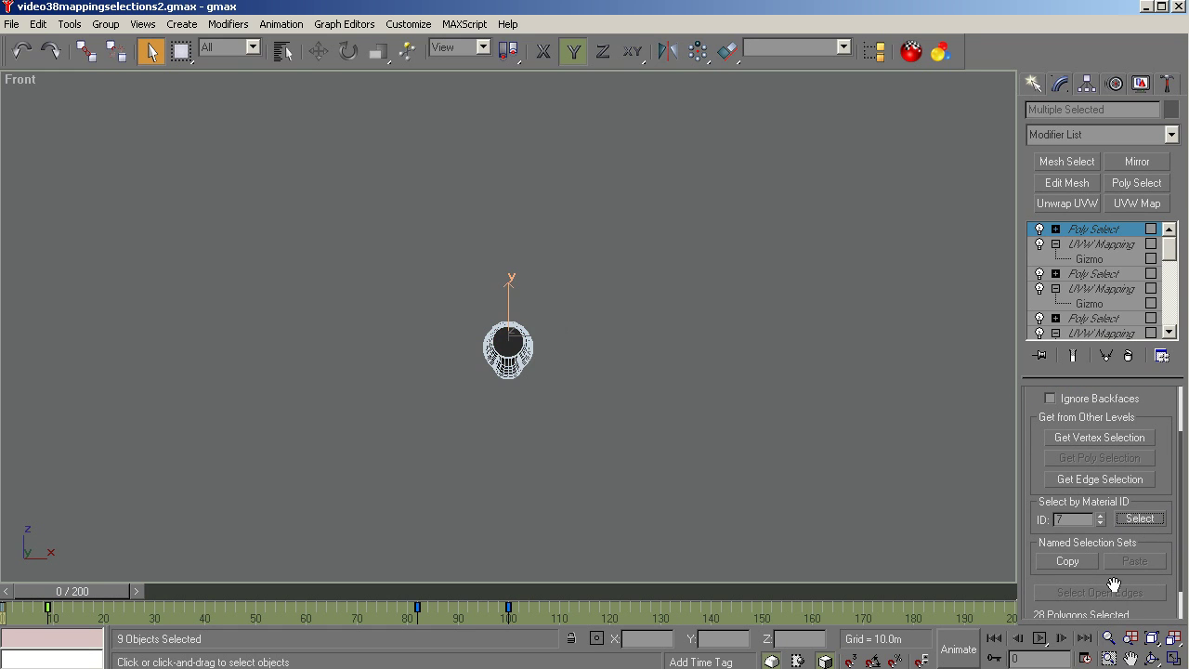
key("l")
key("t")
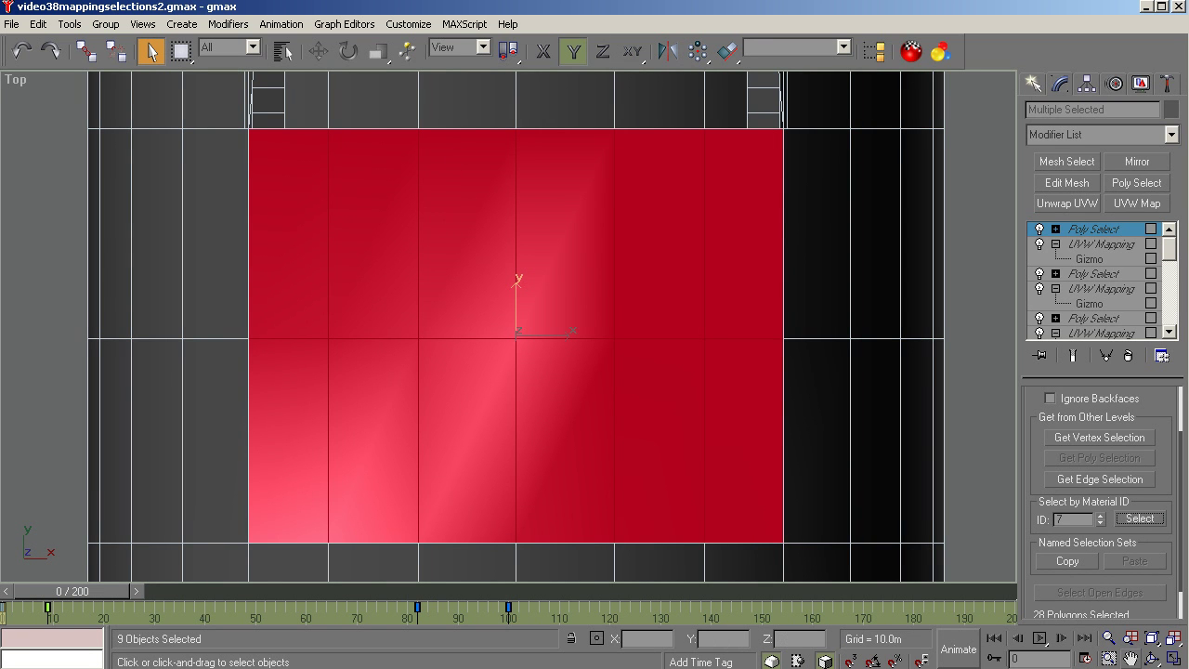
left_click(1152, 657)
left_click_drag(570, 390, 496, 332)
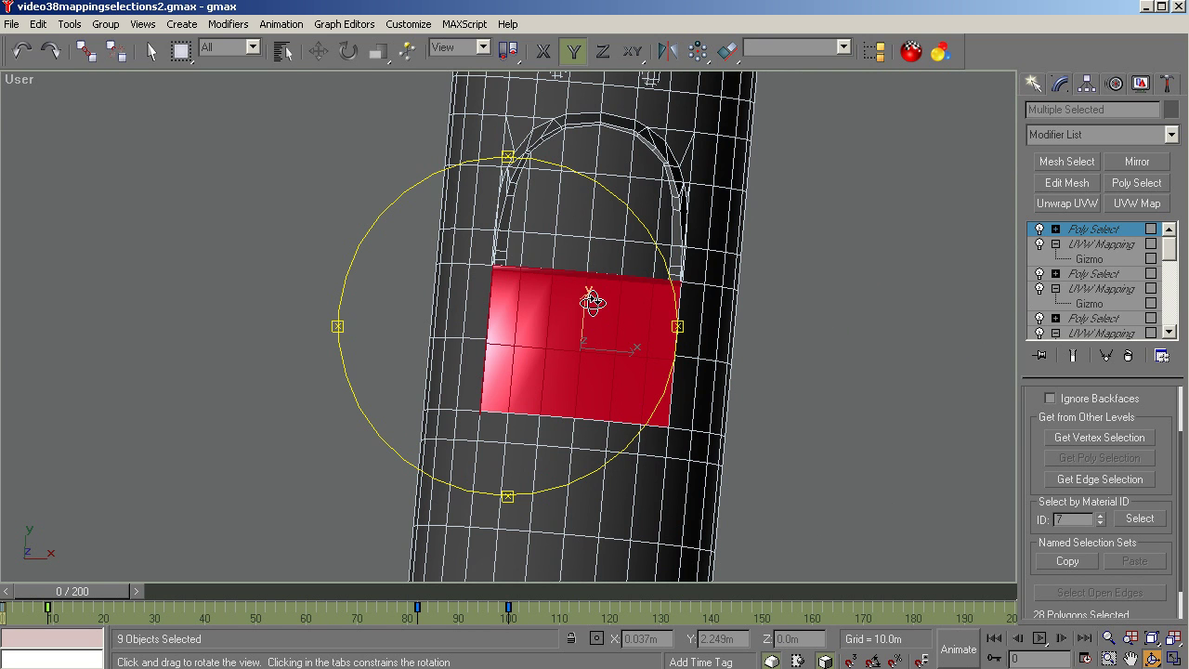
key("t")
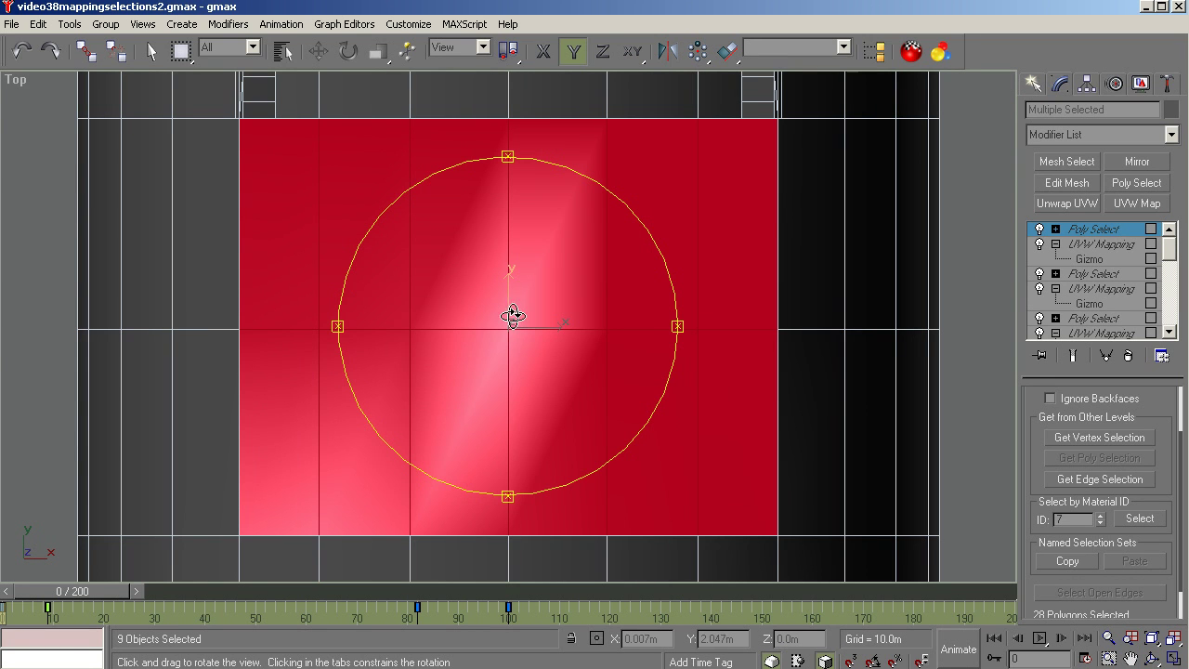
Add a UVW Mapping modifier to the material ID 7 polygons and fit its planar gizmo to the selection
left_click(1150, 207)
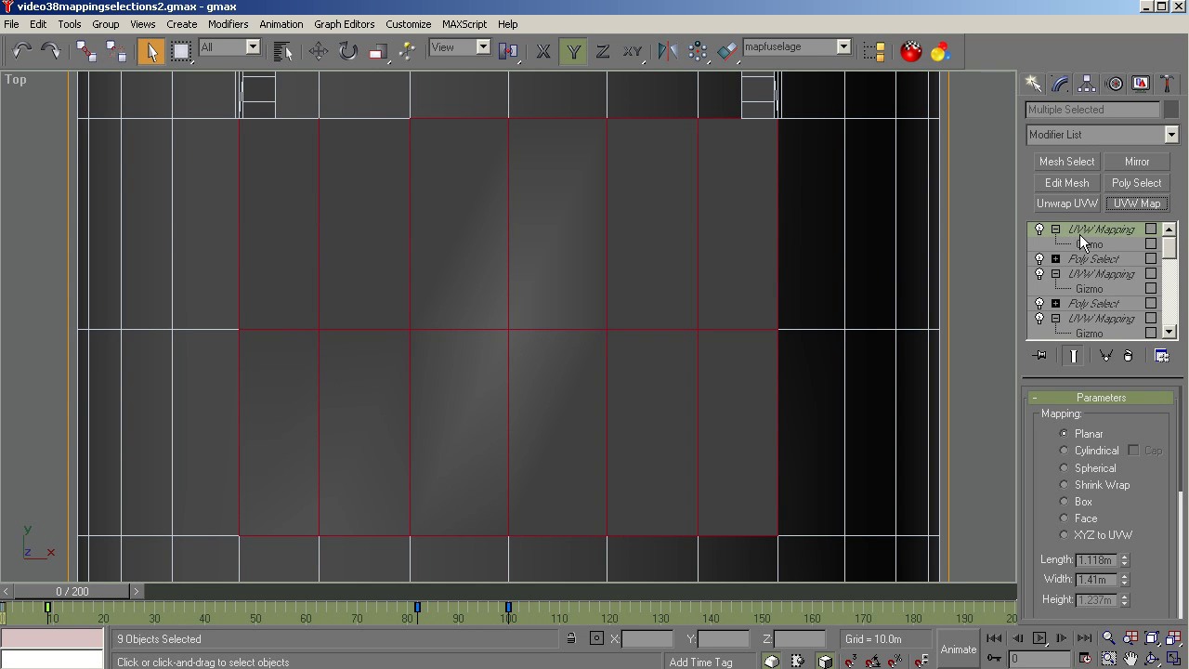
left_click(1087, 243)
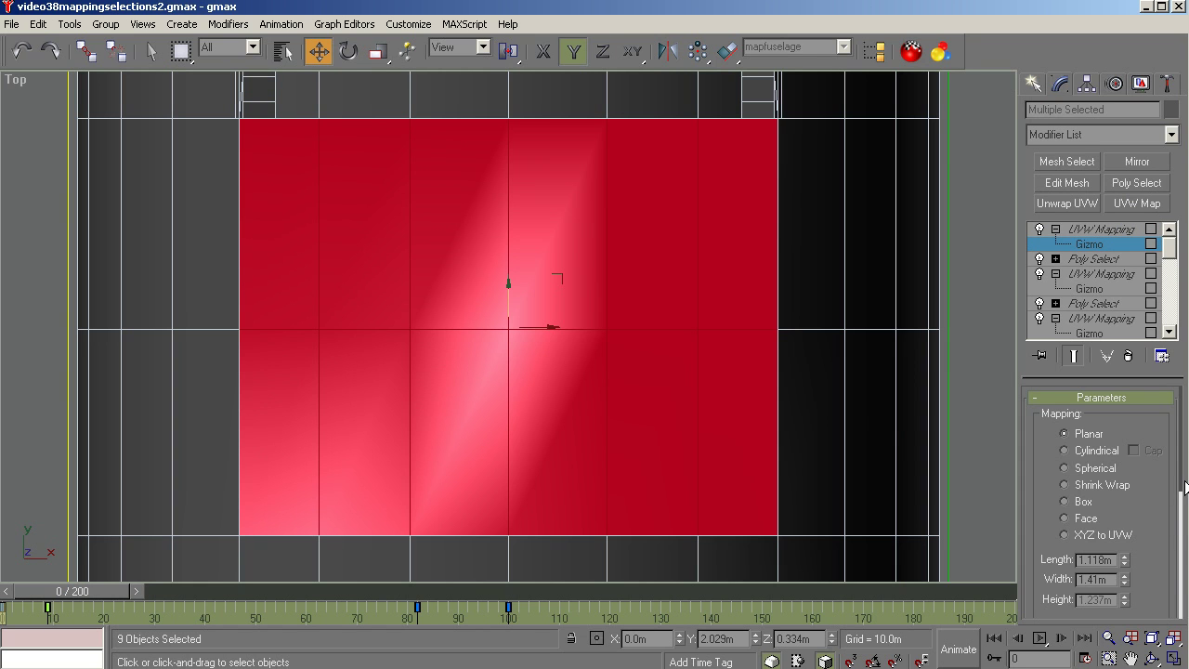
scroll(1184, 489, "down", 5)
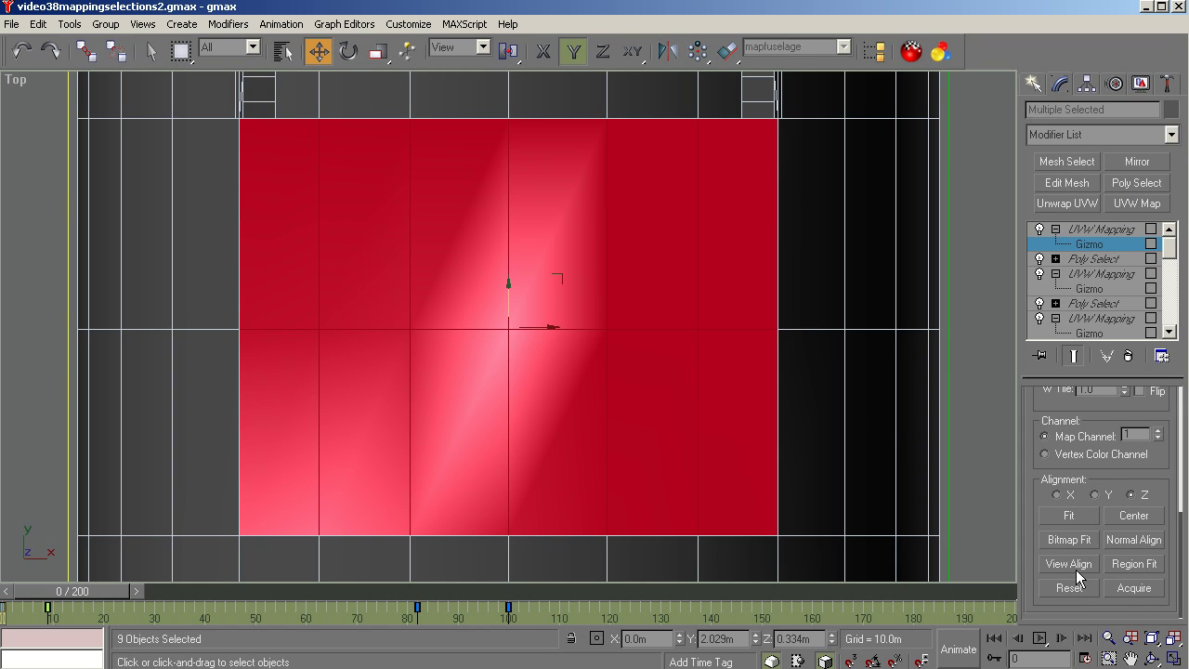
left_click(1067, 522)
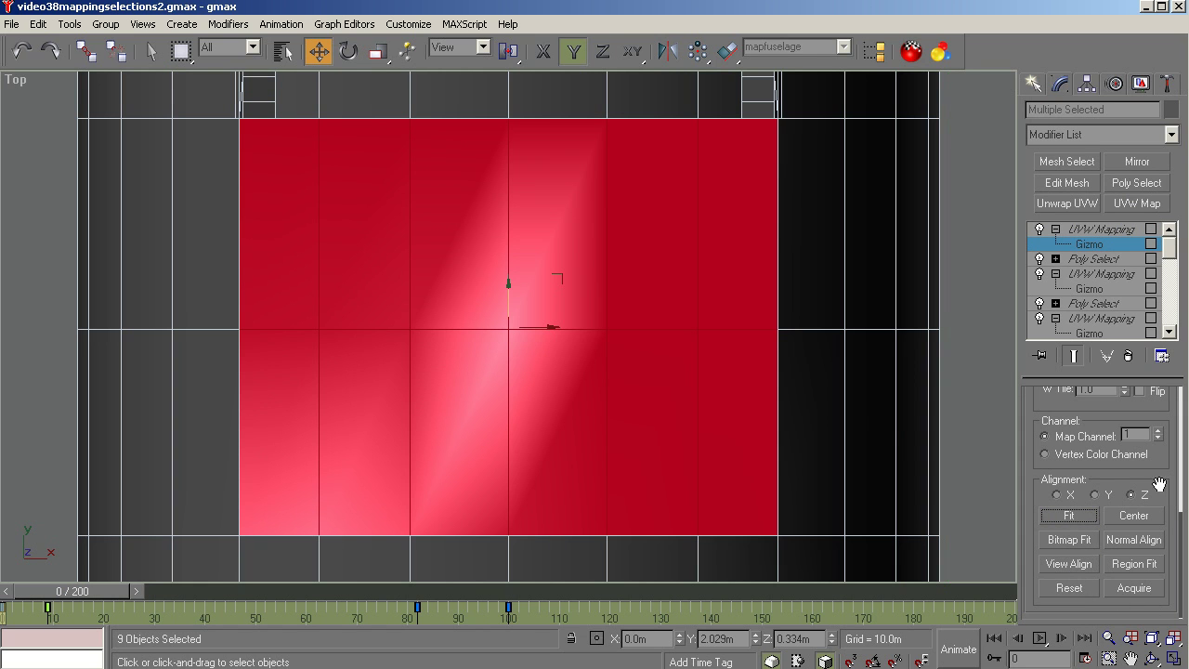
Set the length and width of the material ID 7 mapping gizmo to 11 m
left_click_drag(1181, 537, 1176, 429)
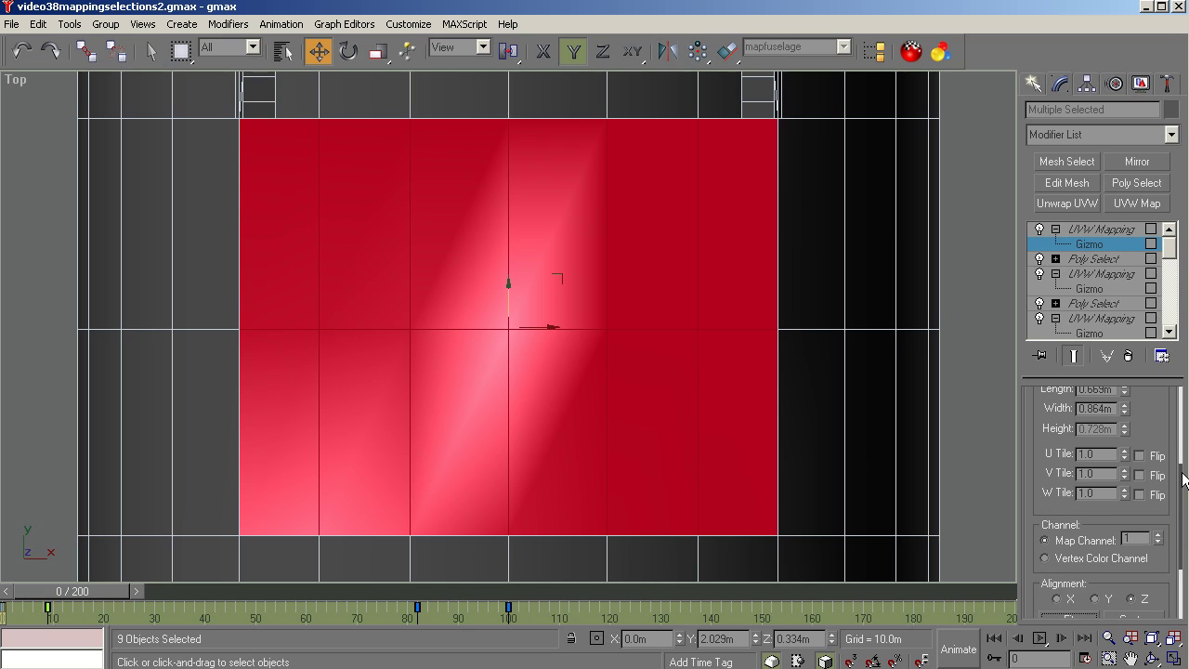
scroll(1161, 469, "up", 1)
double_click(1096, 418)
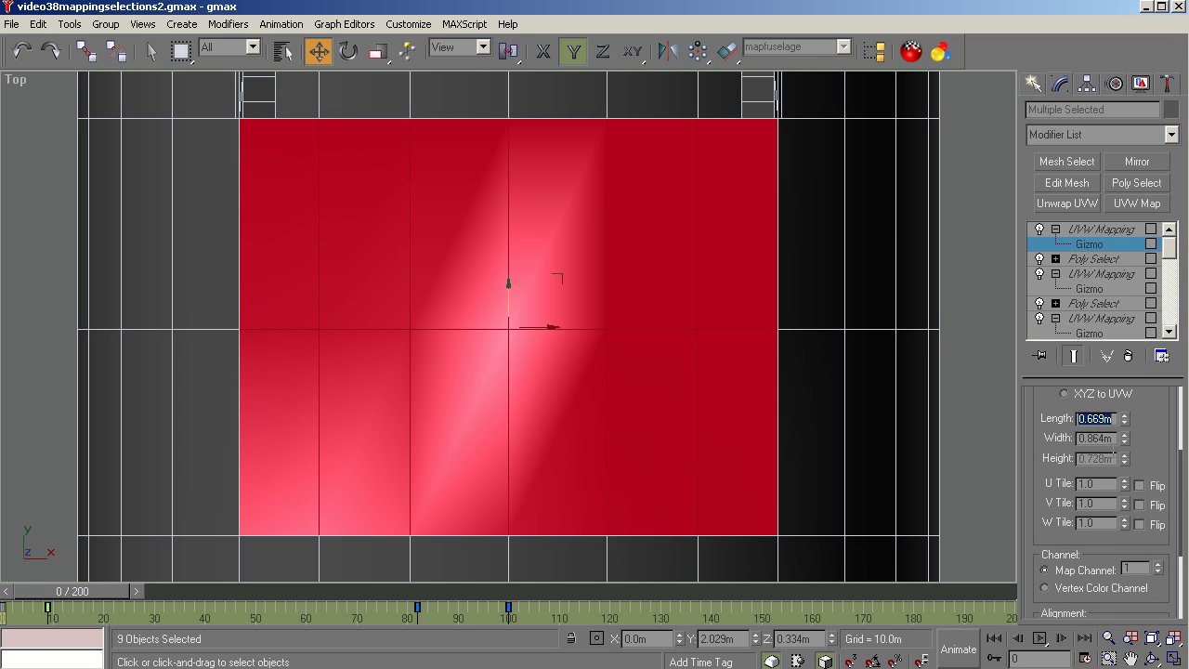
type("11")
key("Tab")
type("11")
key("Return")
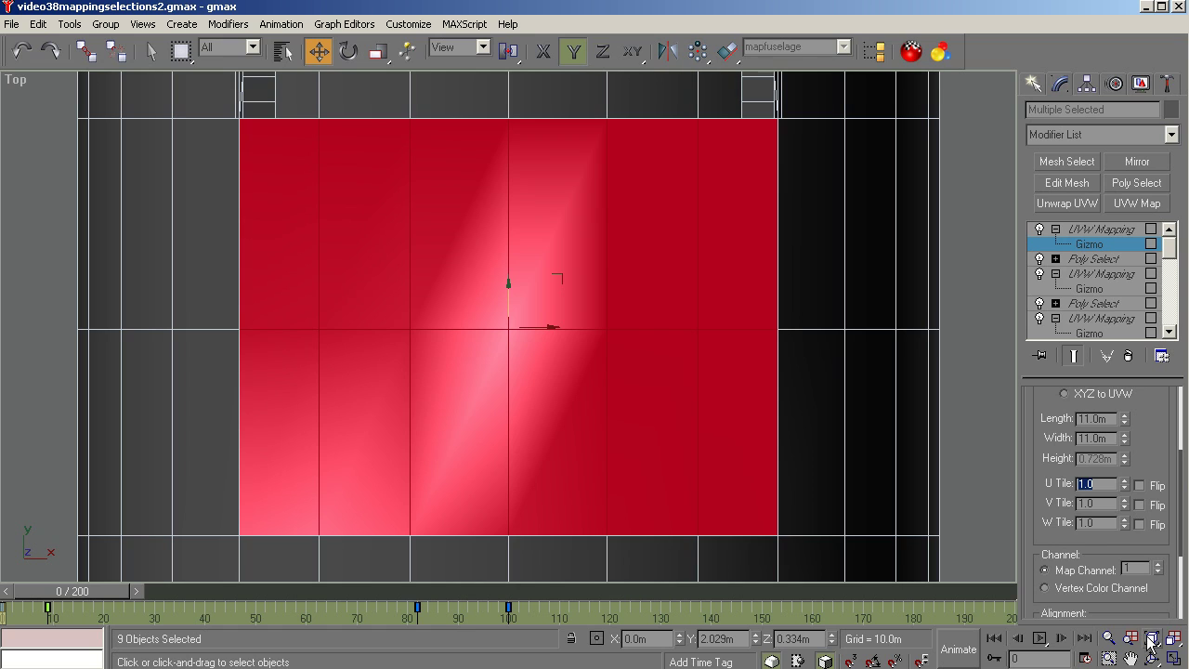
Check the LithUnwrap layout, move the Top-view mapping gizmo to about X -4.94 m, Y 1.07 m, and finish gizmo editing
left_click(1152, 639)
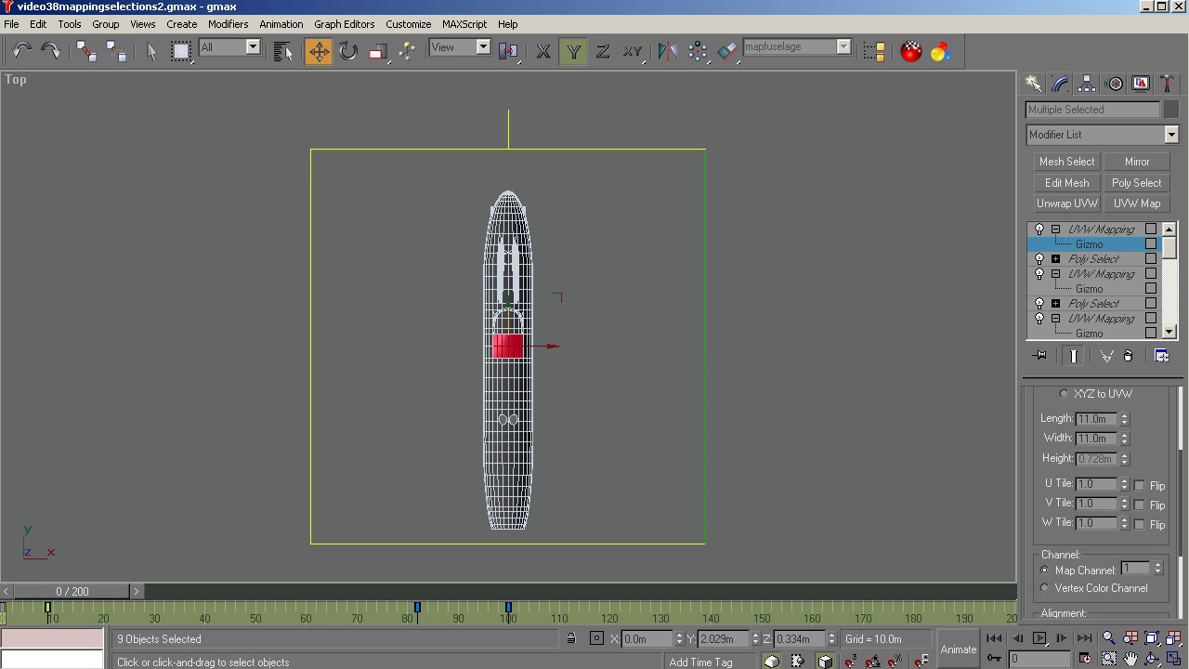
key("alt+Tab")
left_click_drag(544, 342, 330, 346)
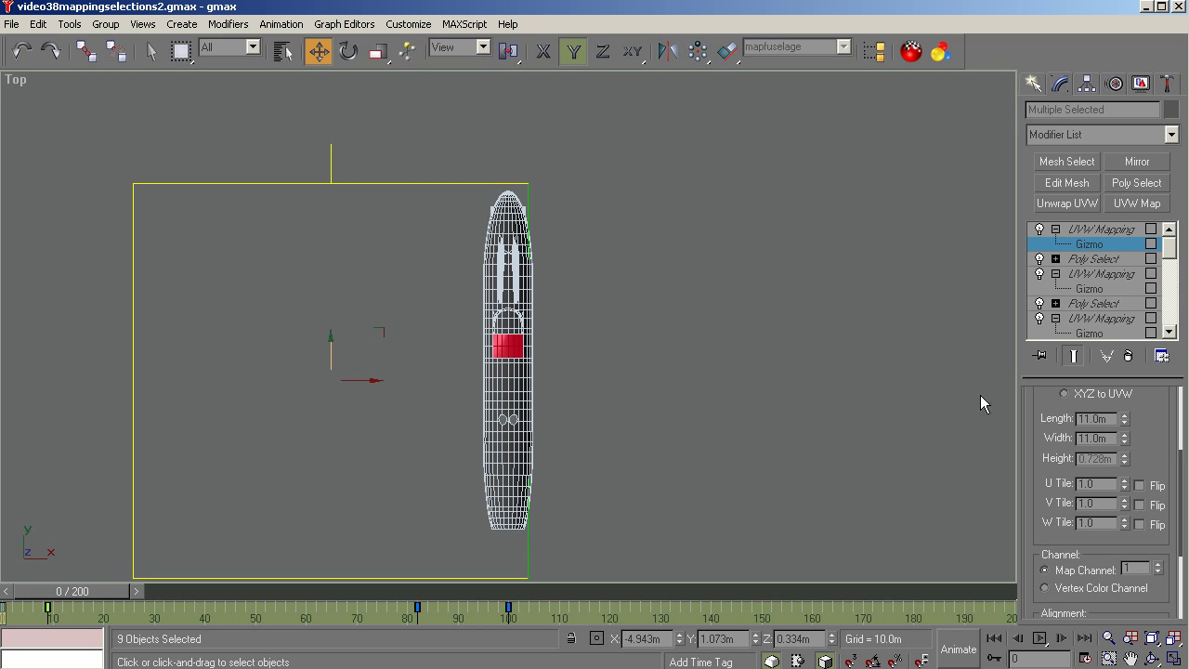
left_click(1130, 230)
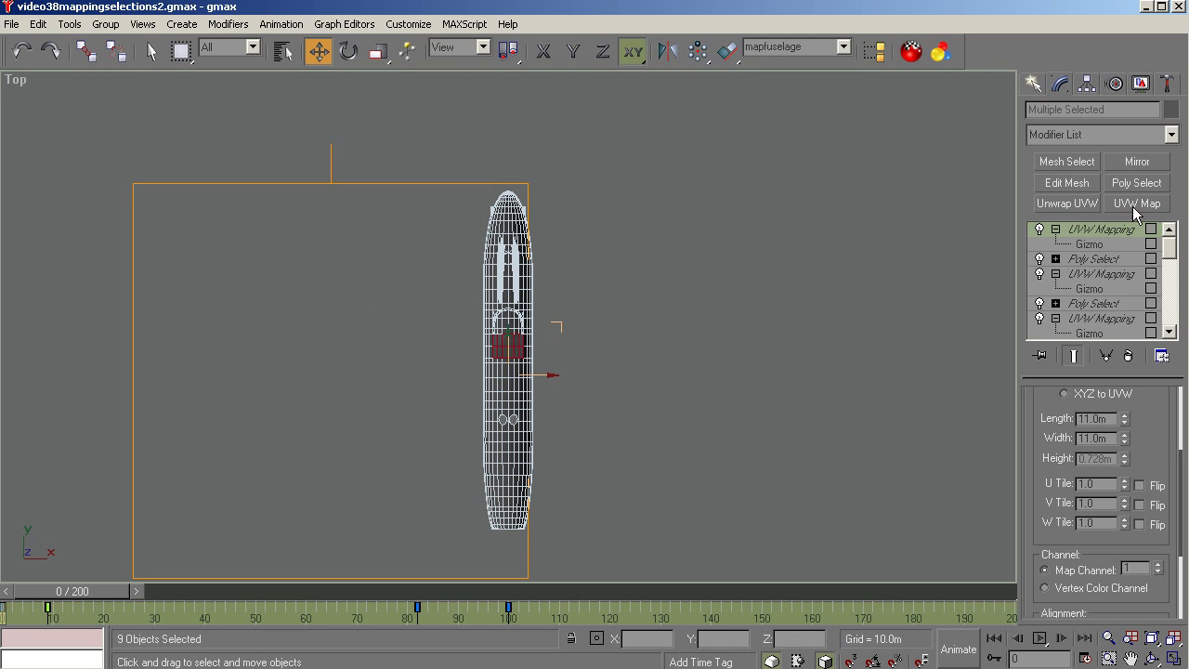
Add another Poly Select modifier at polygon level and inspect the selected recess closely from an angle
left_click(1135, 183)
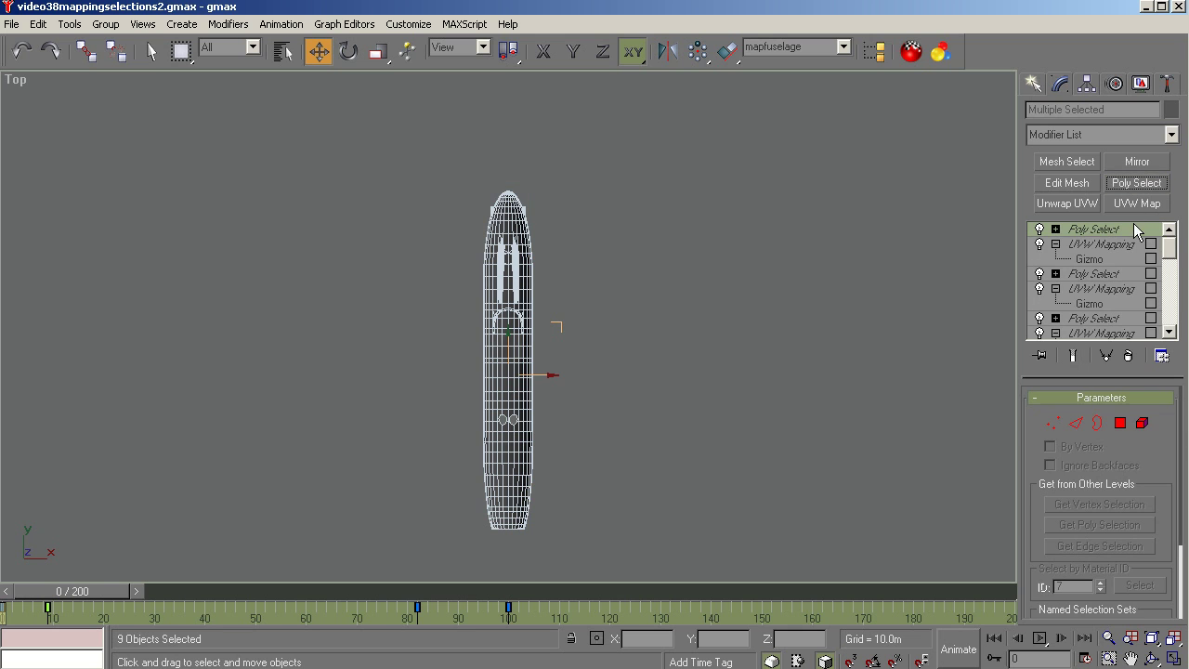
left_click(1121, 423)
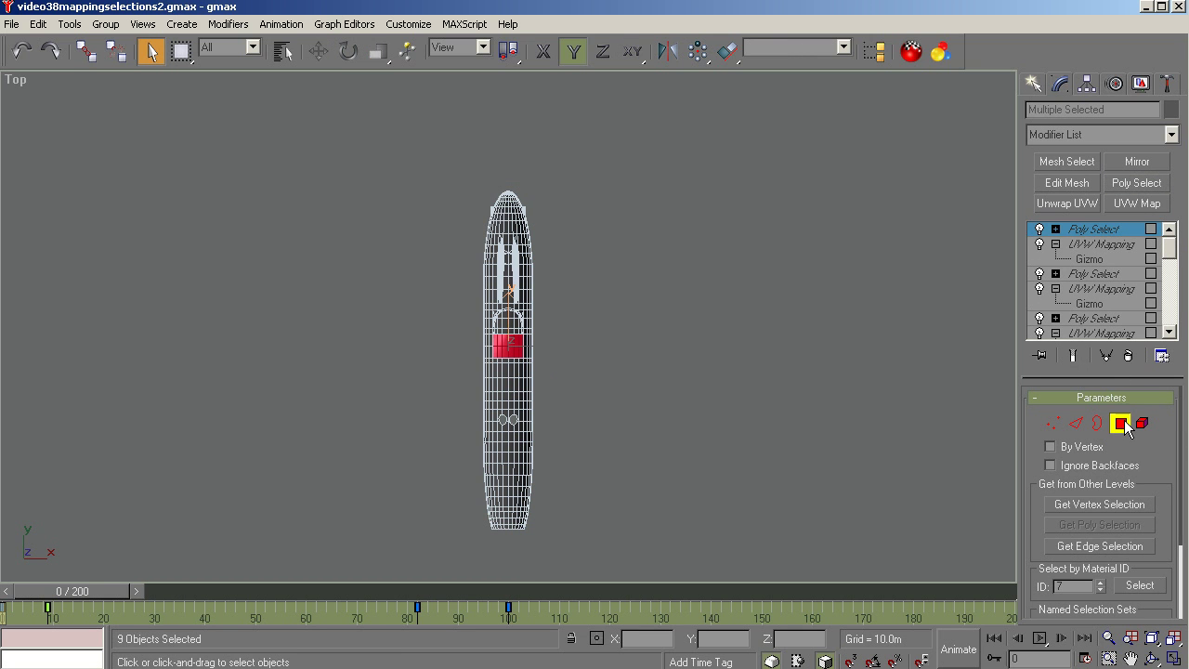
left_click(1152, 658)
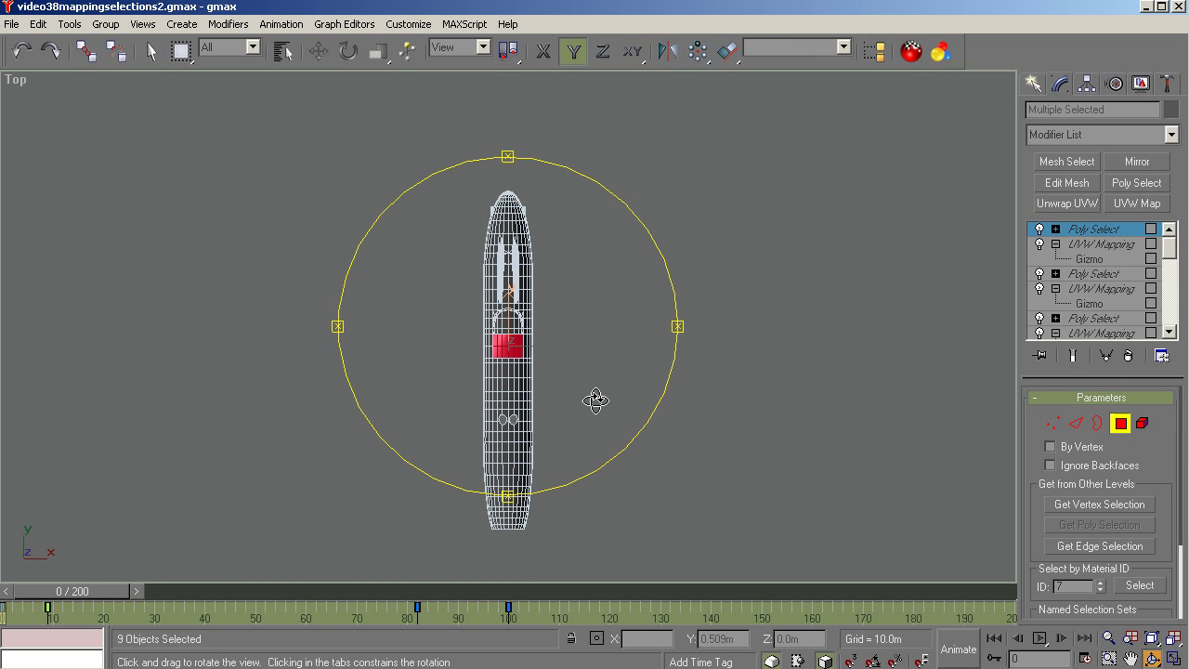
left_click_drag(594, 398, 452, 399)
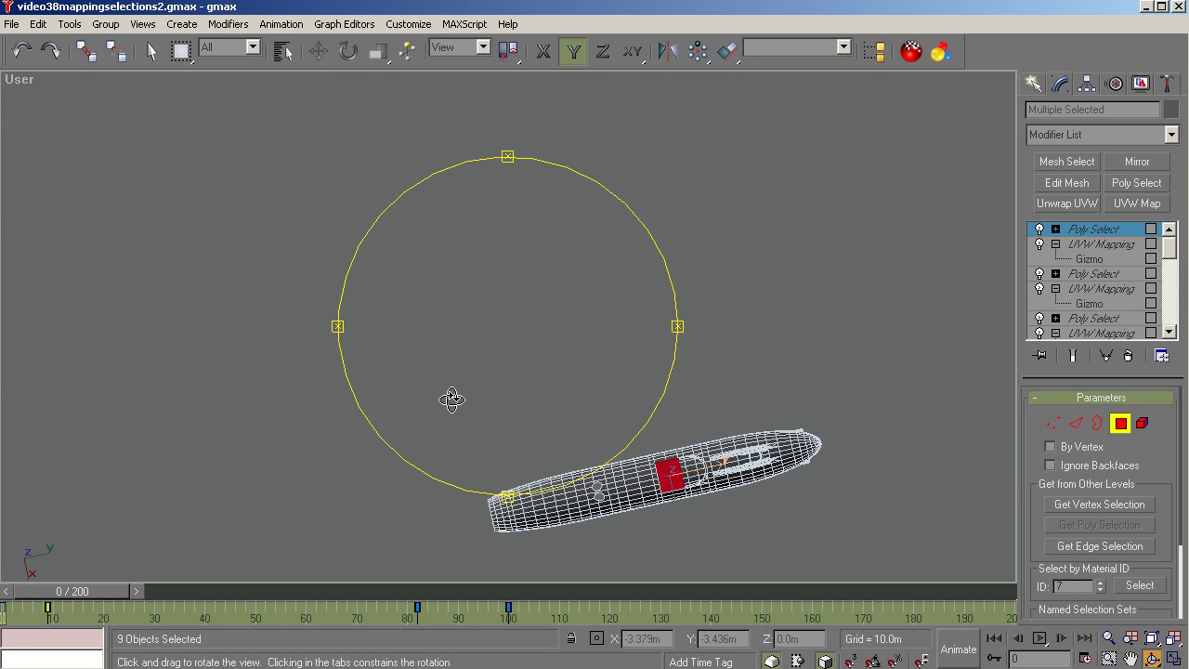
scroll(455, 398, "up", 5)
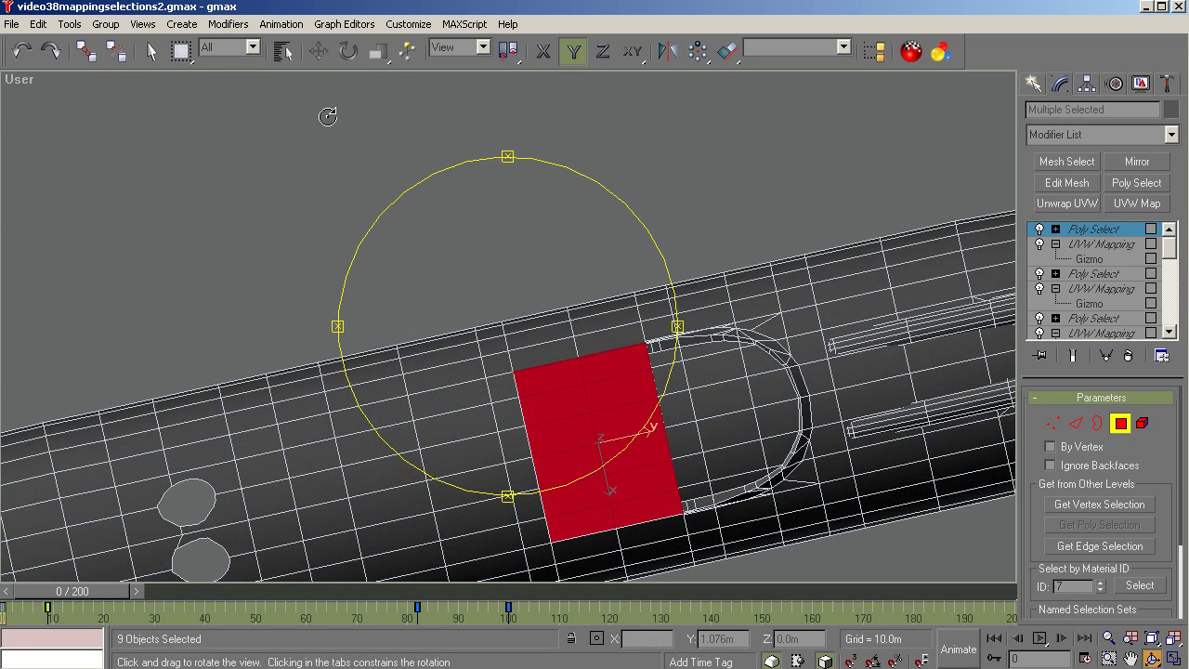
Remove all of the recess's floor polygons from the selection, keeping only its upright walls selected
left_click(151, 53)
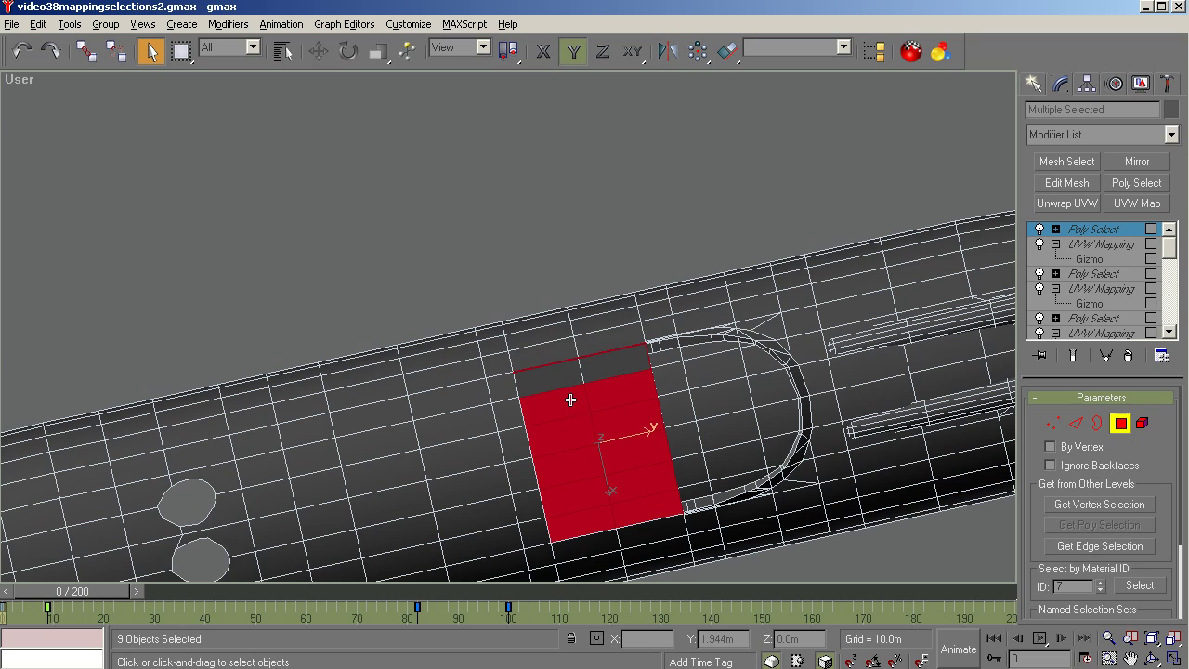
left_click(588, 402, "alt")
left_click(576, 432, "alt")
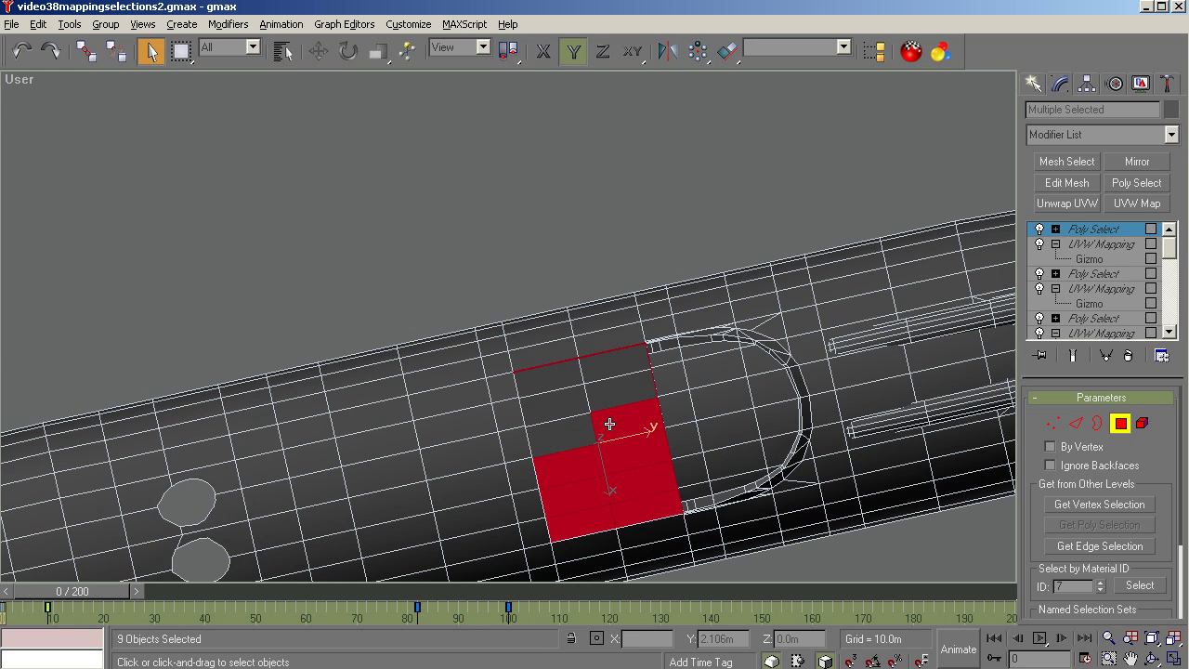
left_click(573, 462, "alt")
left_click(620, 455, "alt")
left_click(582, 494, "alt")
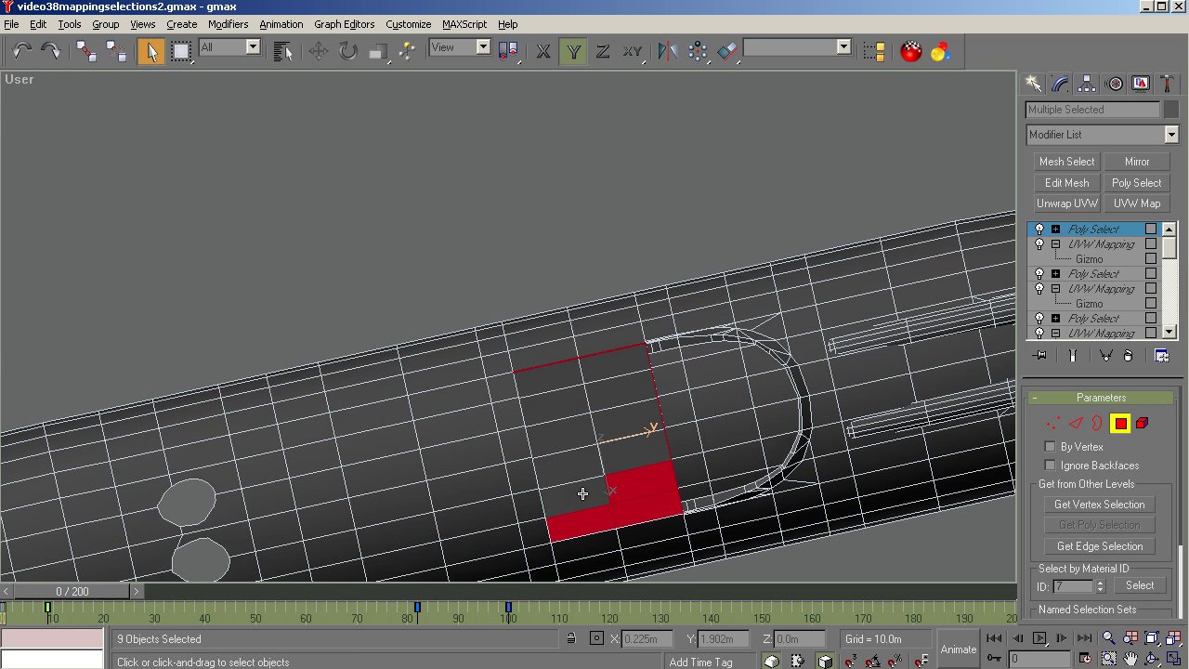
left_click(628, 484, "alt")
left_click(634, 506, "alt")
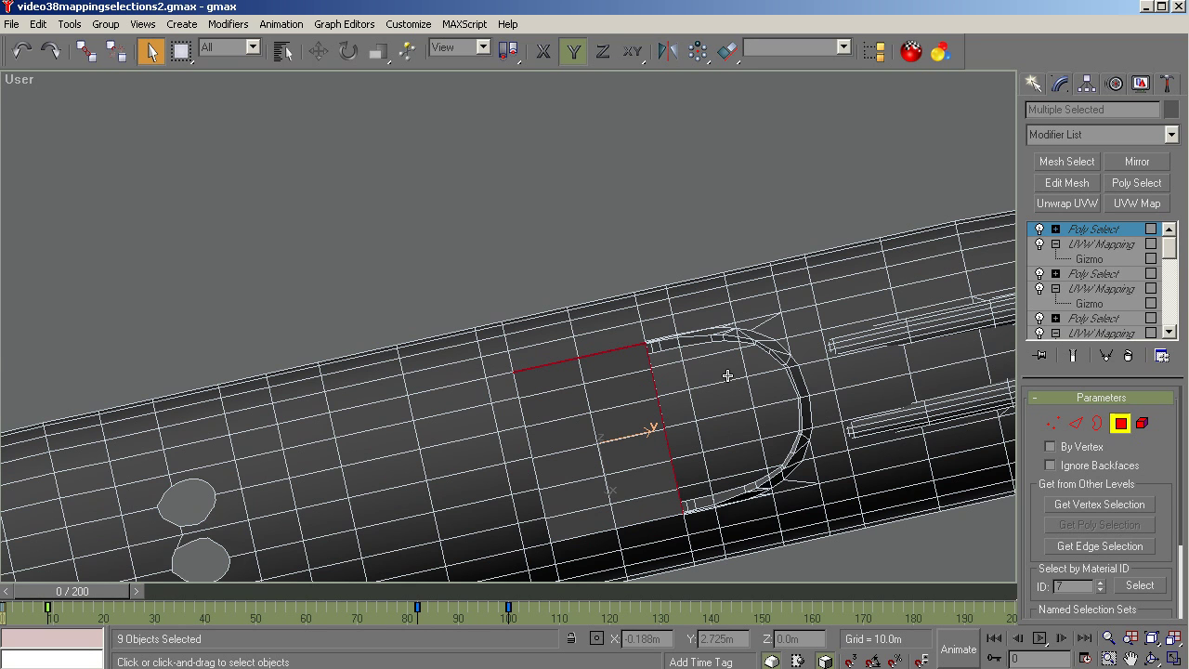
Add a UVW Mapping modifier to the recess walls, align its planar gizmo to the wireframe Right view and fit it
key("r")
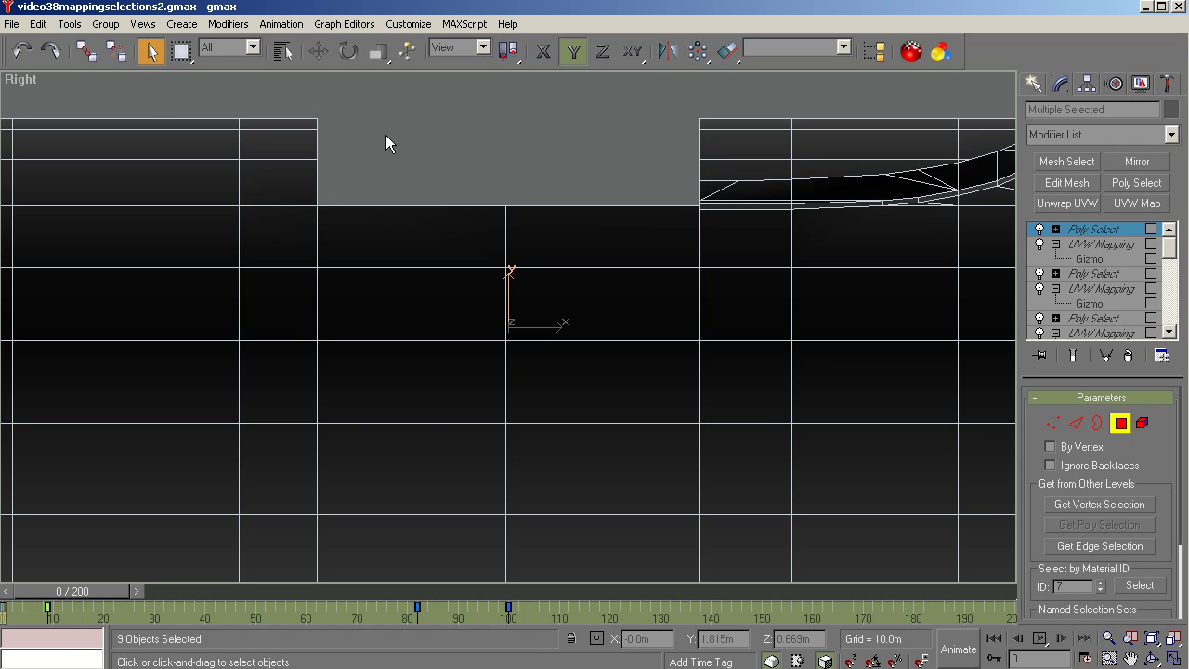
key("F3")
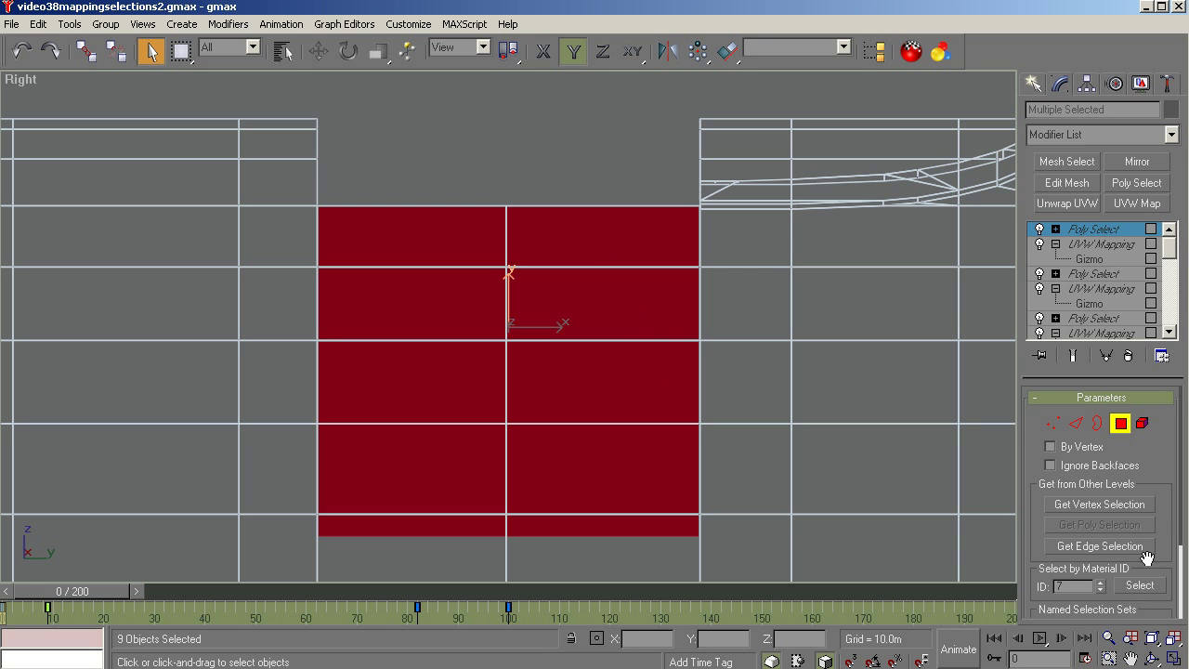
left_click(1139, 203)
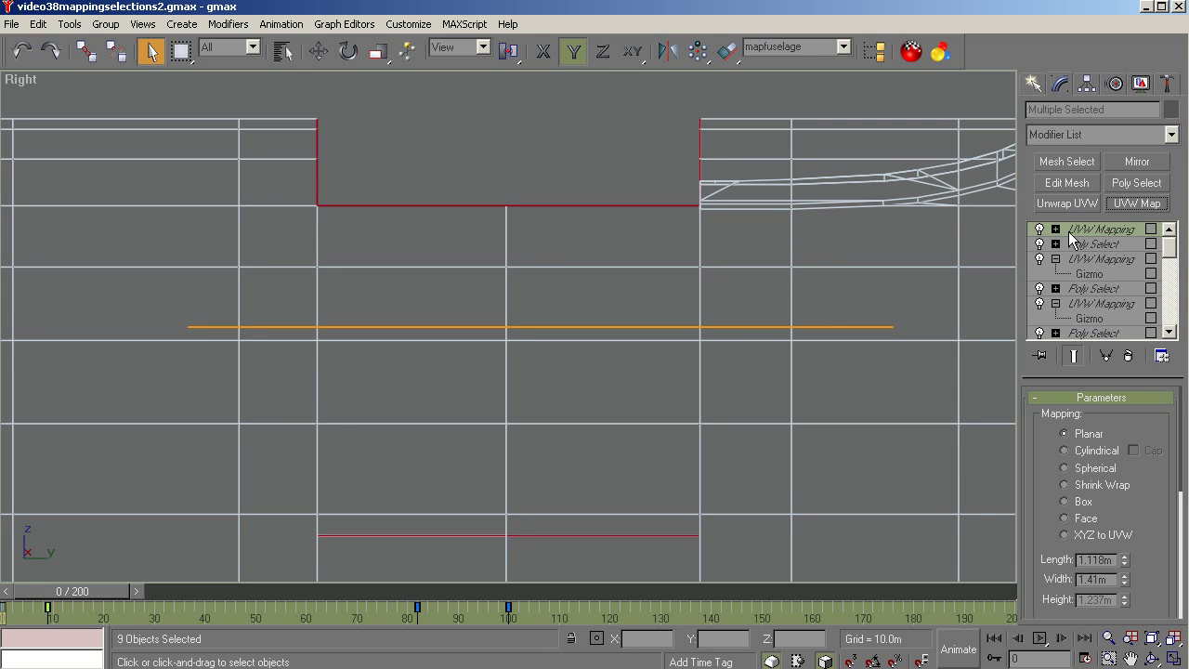
left_click(1055, 228)
left_click(1087, 243)
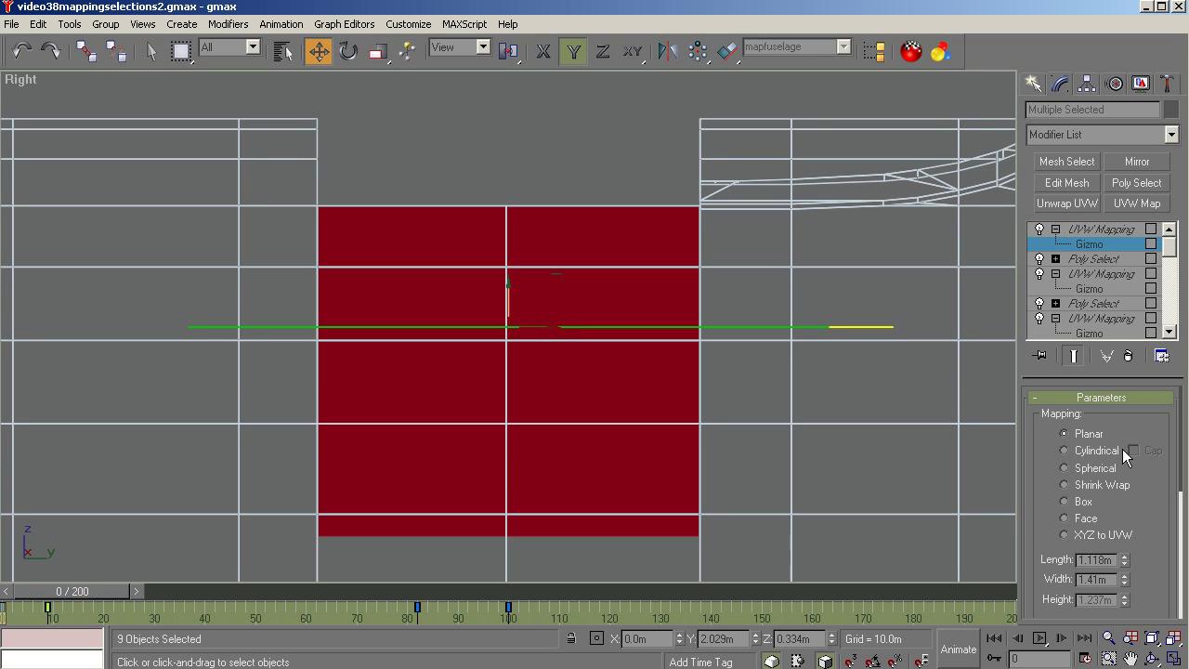
scroll(1172, 483, "down", 5)
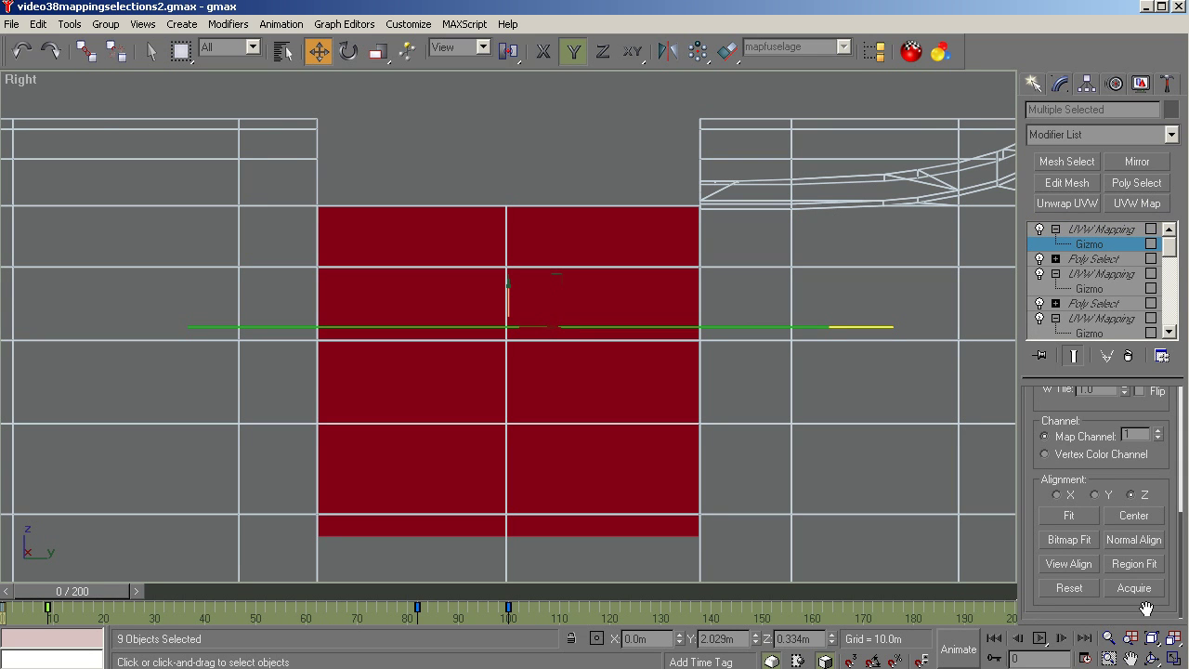
left_click(1065, 564)
left_click(1069, 516)
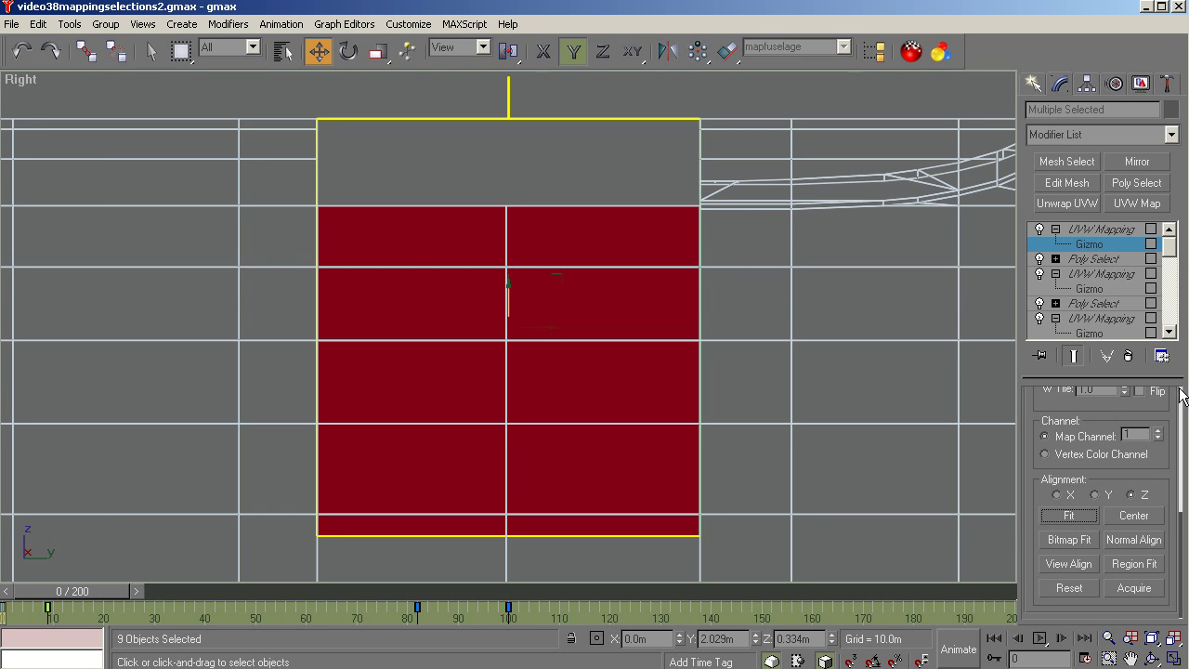
Set the length and width of the Right-view mapping gizmo to 11 m
scroll(1172, 413, "up", 5)
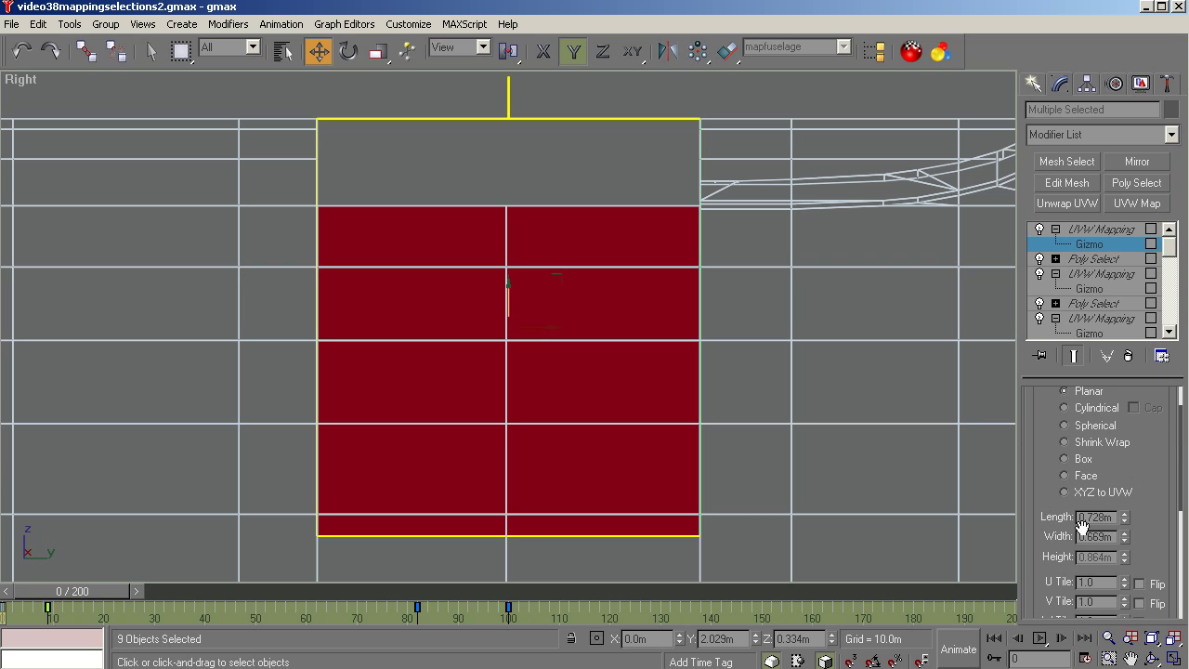
double_click(1091, 516)
type("11")
key("Tab")
type("11")
key("Tab")
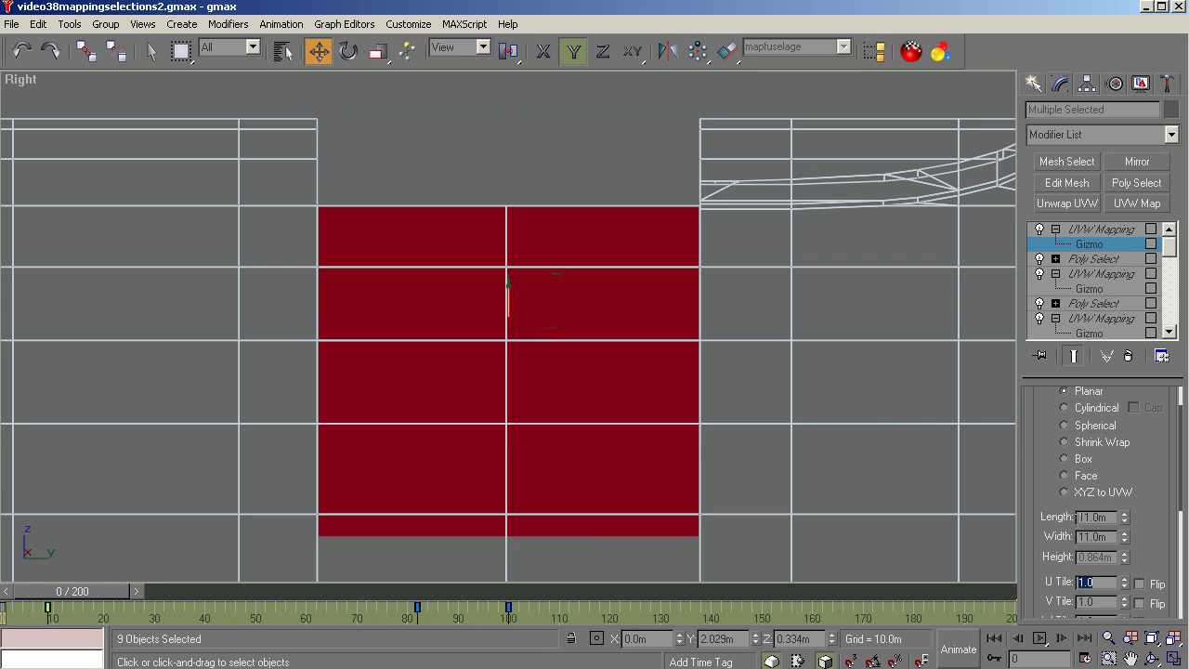
Move the Right-view mapping gizmo to about Y -2.34 m, Z -0.39 m and finish gizmo editing
left_click(1152, 638)
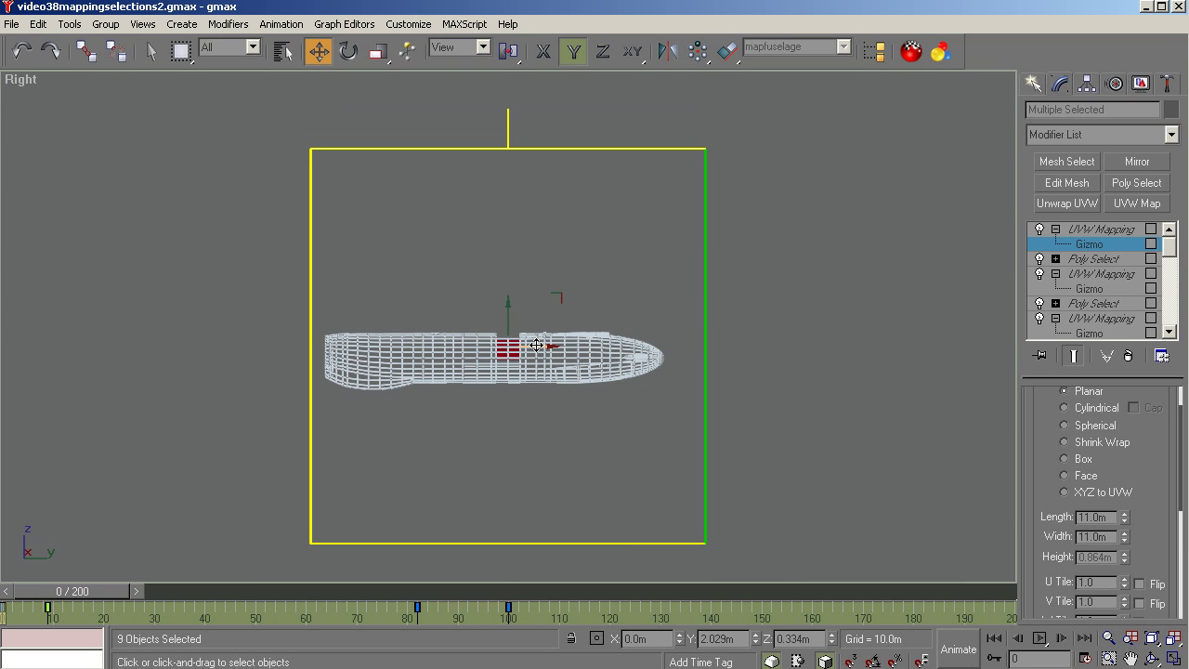
left_click_drag(539, 346, 352, 337)
key("F6")
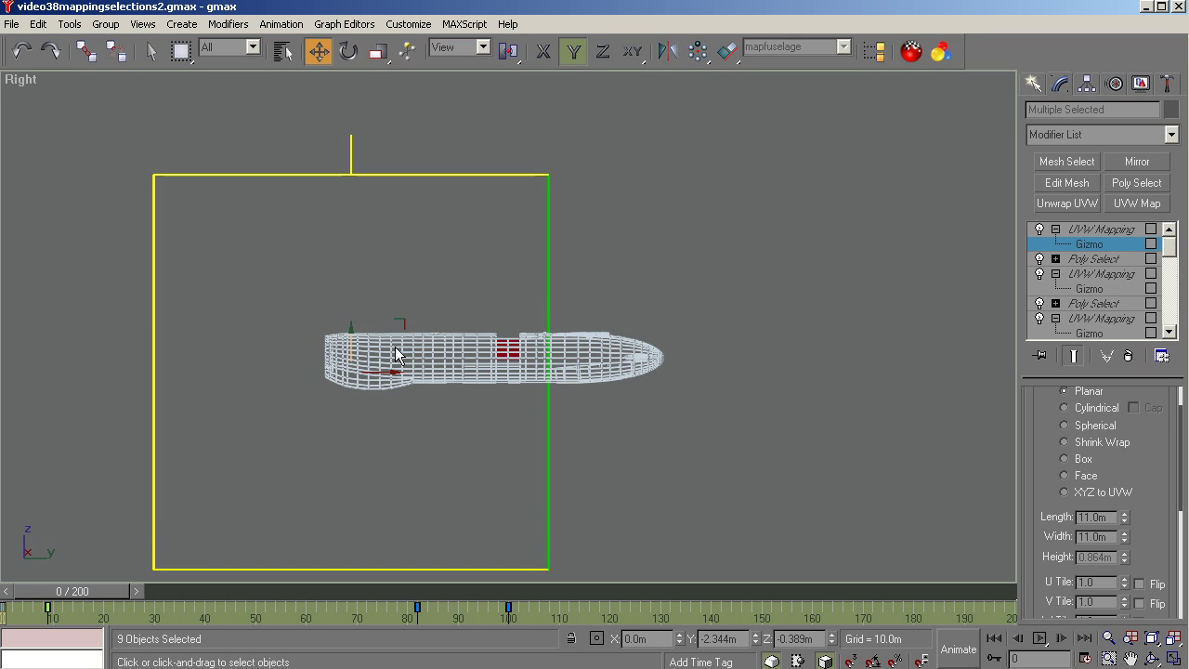
left_click(1105, 230)
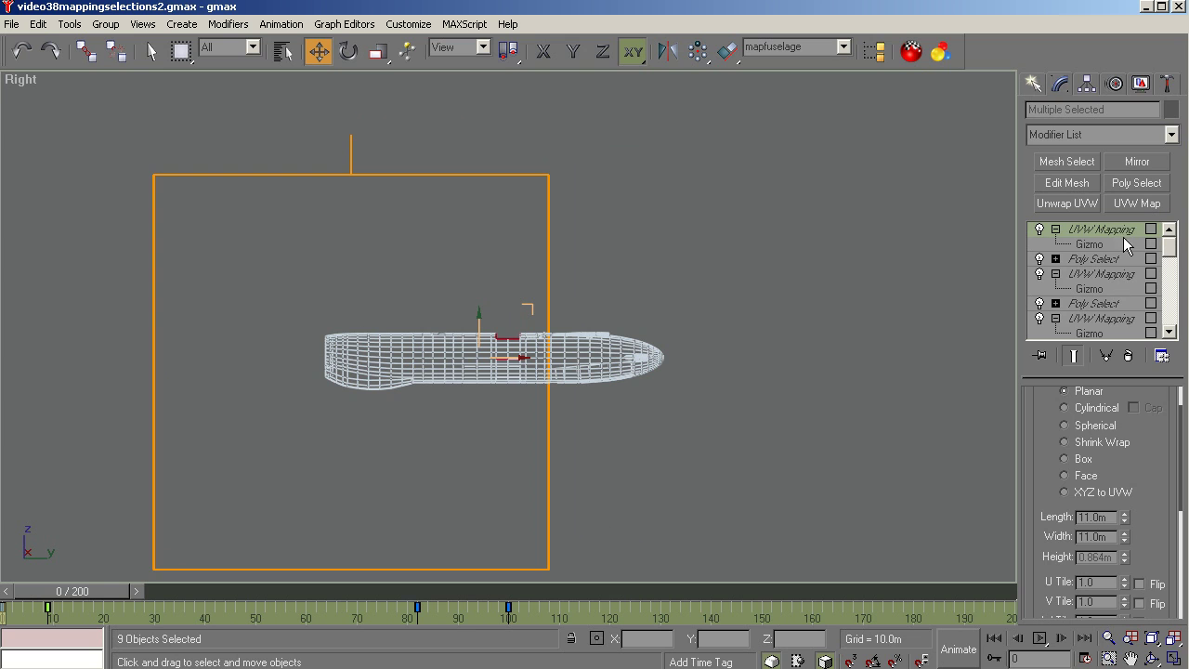
Add another Poly Select modifier, remove the recess's side-wall polygons from the selection and inspect the remaining selection from an angle
left_click(1135, 182)
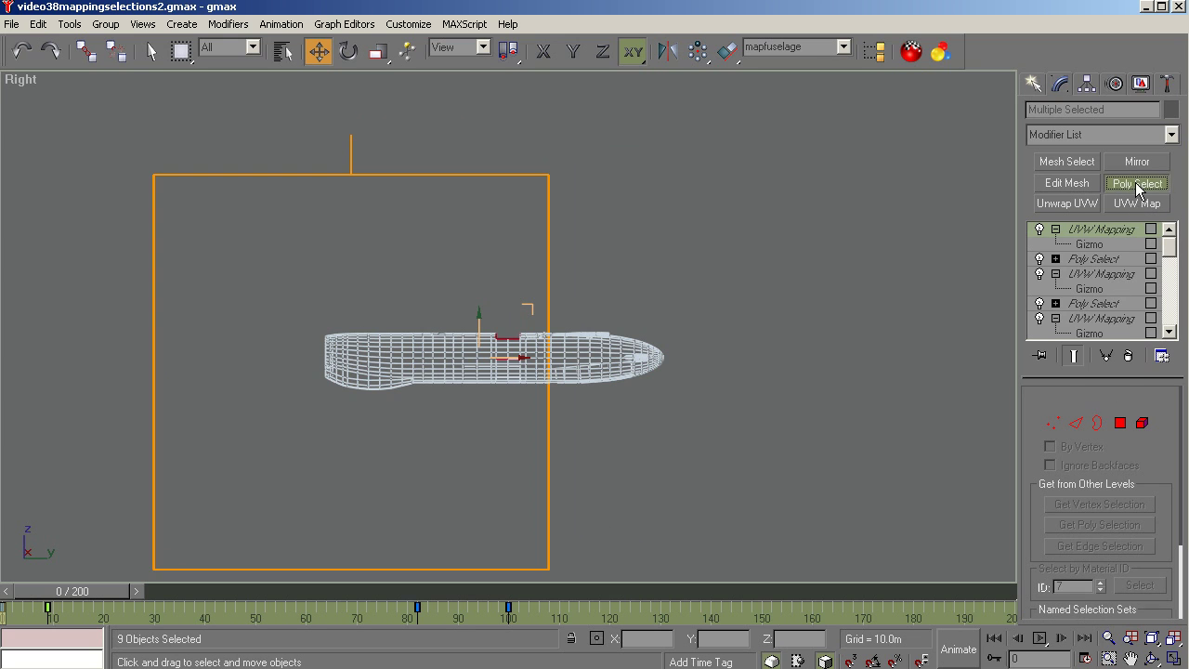
left_click(1121, 424)
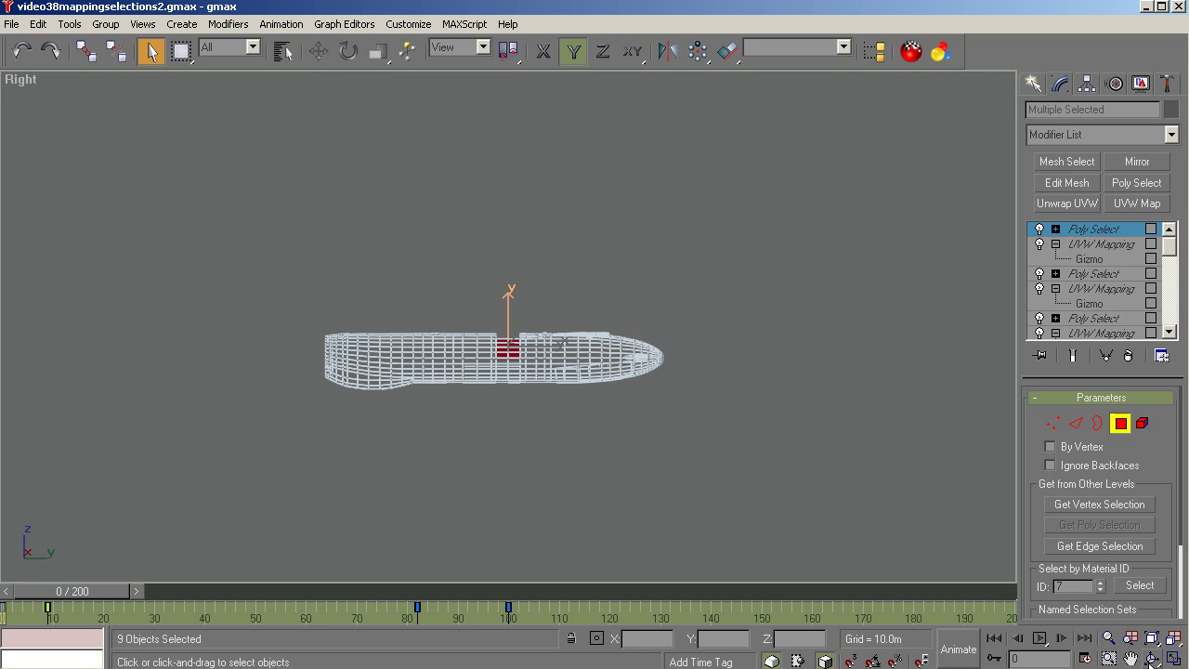
left_click(1152, 638)
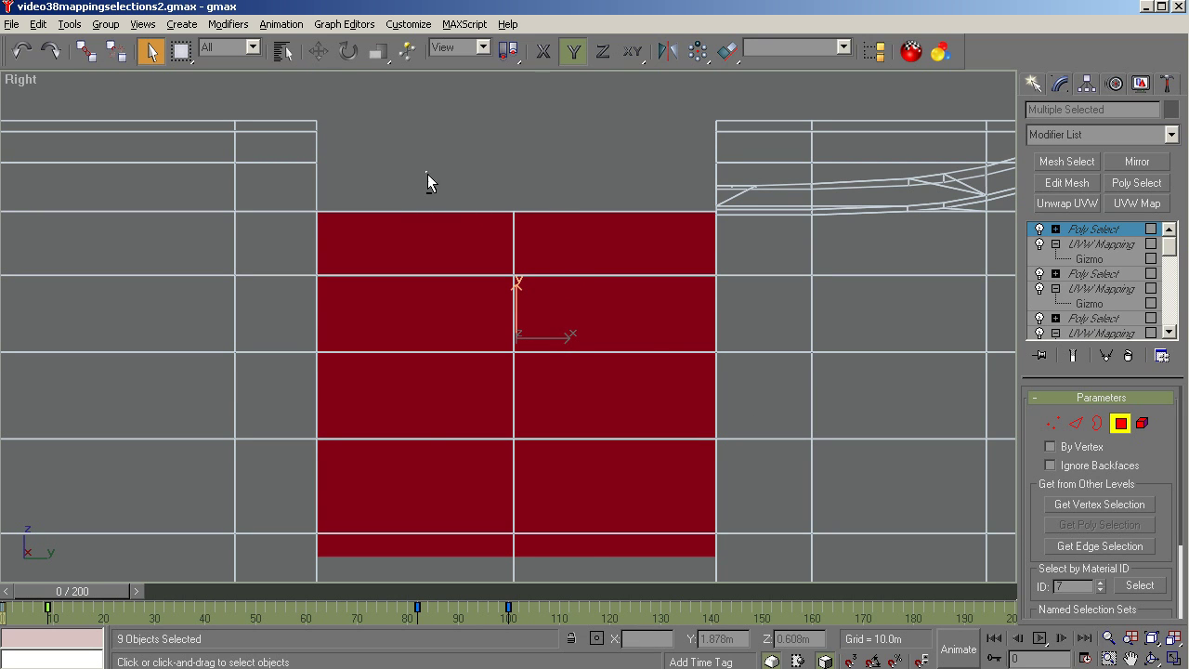
left_click_drag(427, 171, 588, 566)
left_click(1152, 659)
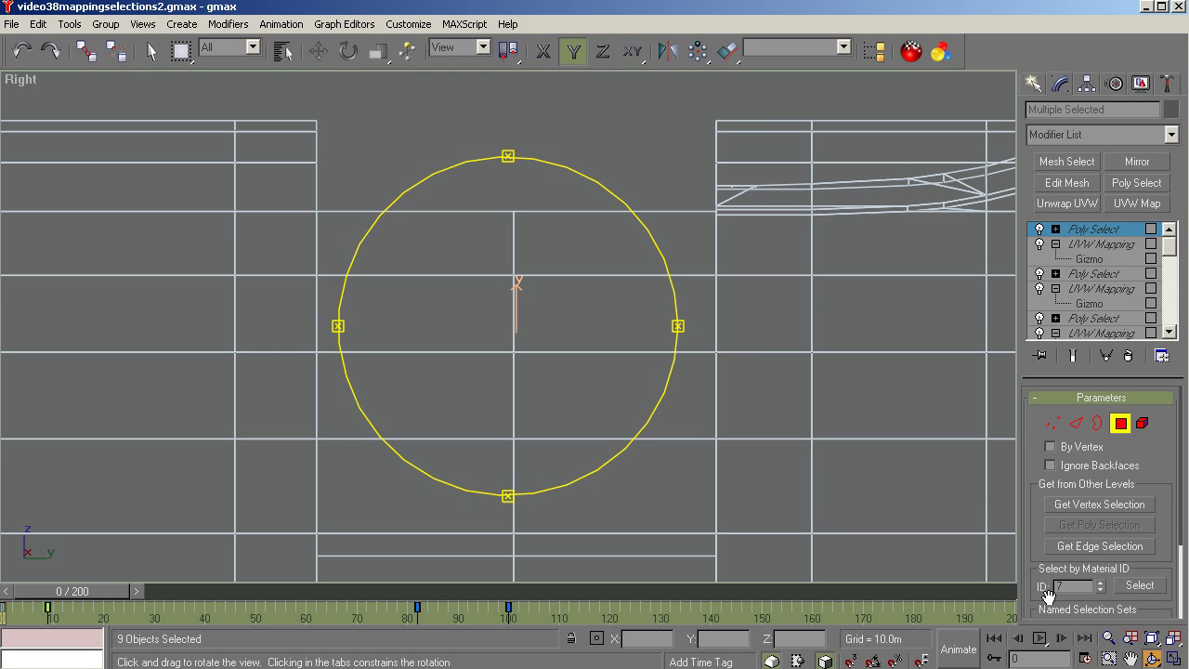
left_click_drag(564, 361, 605, 363)
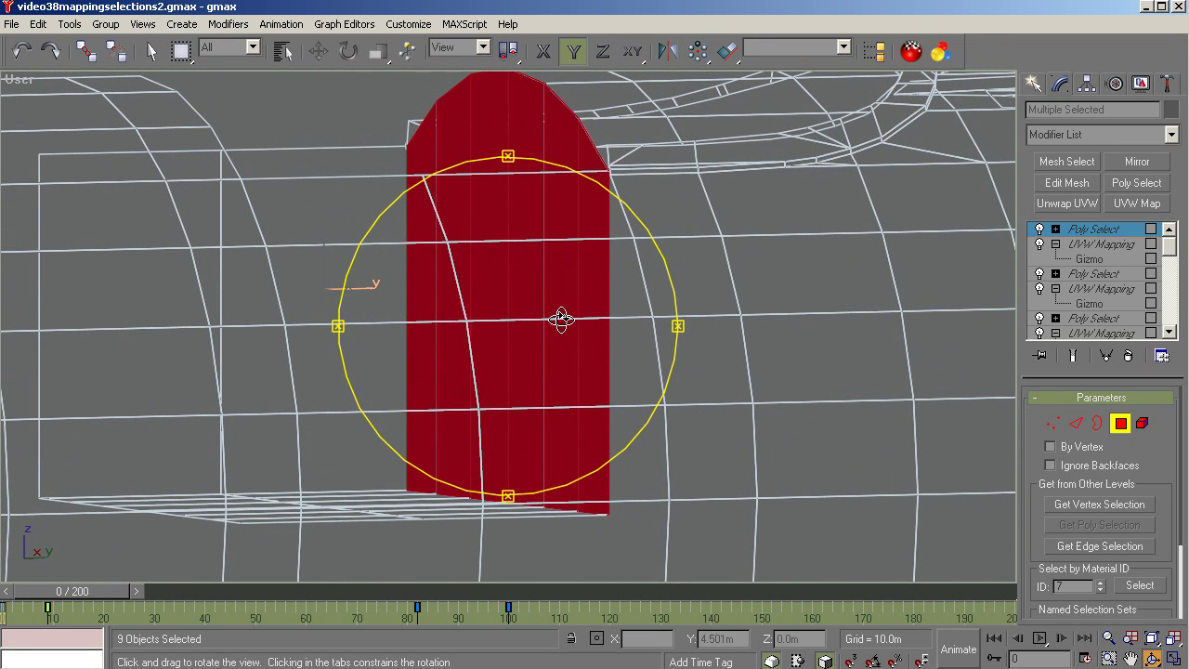
Add a UVW Mapping modifier to the remaining recess-wall selection, align its planar gizmo to the Front view and fit it
key("f")
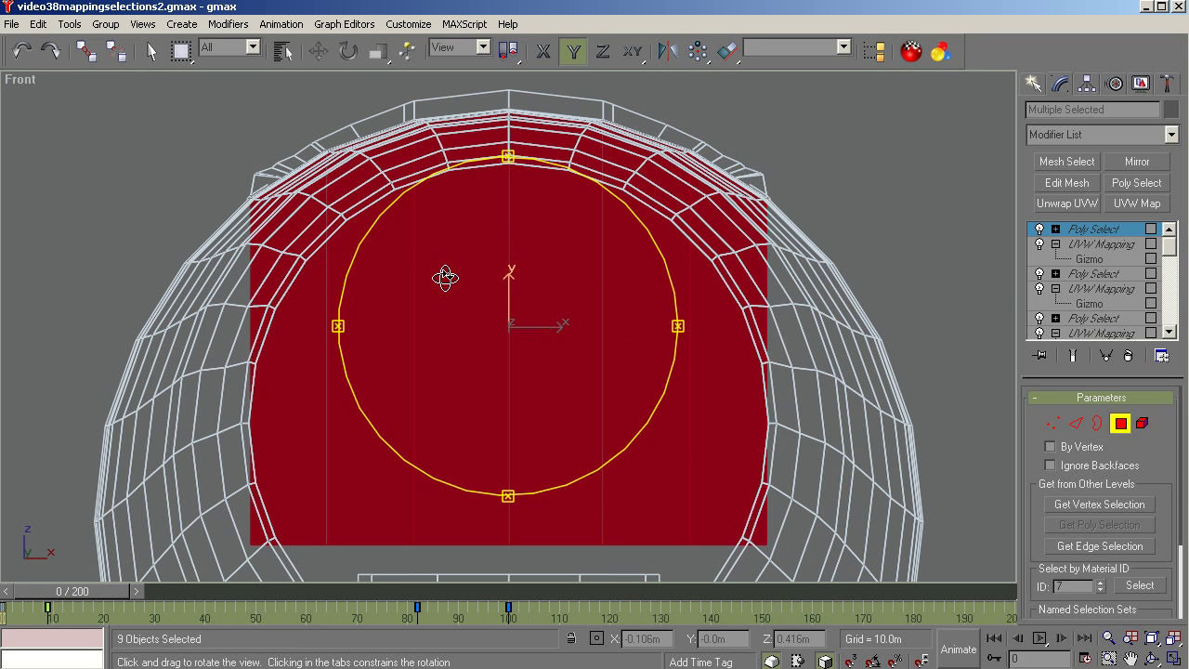
left_click(1137, 203)
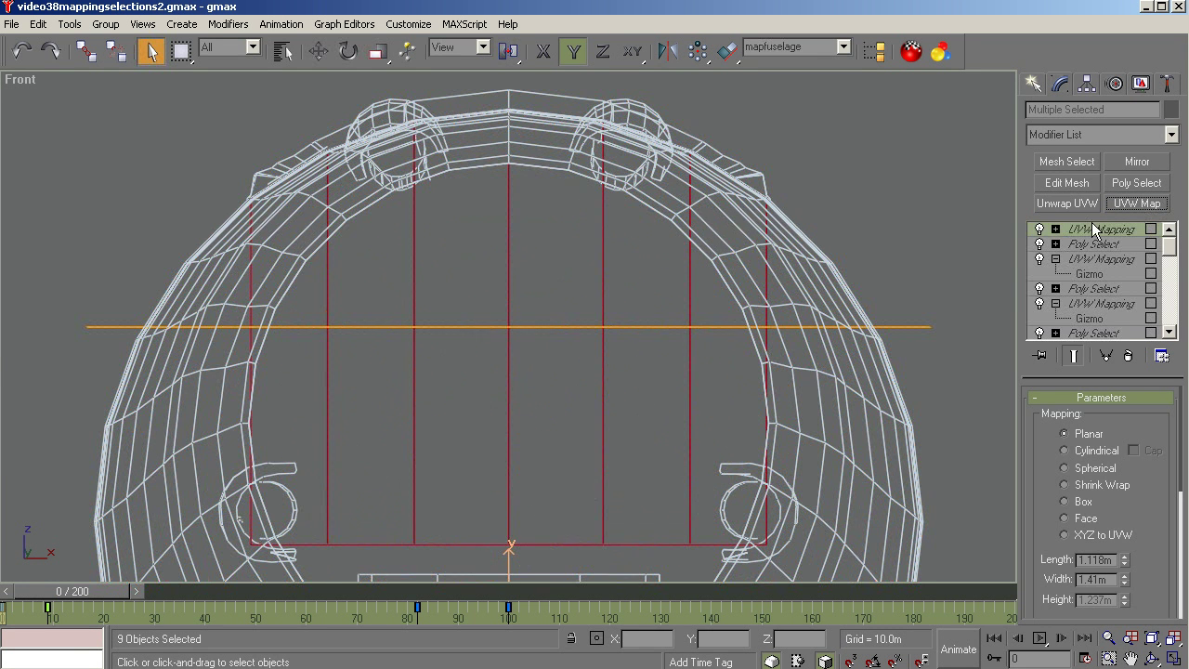
left_click(1055, 230)
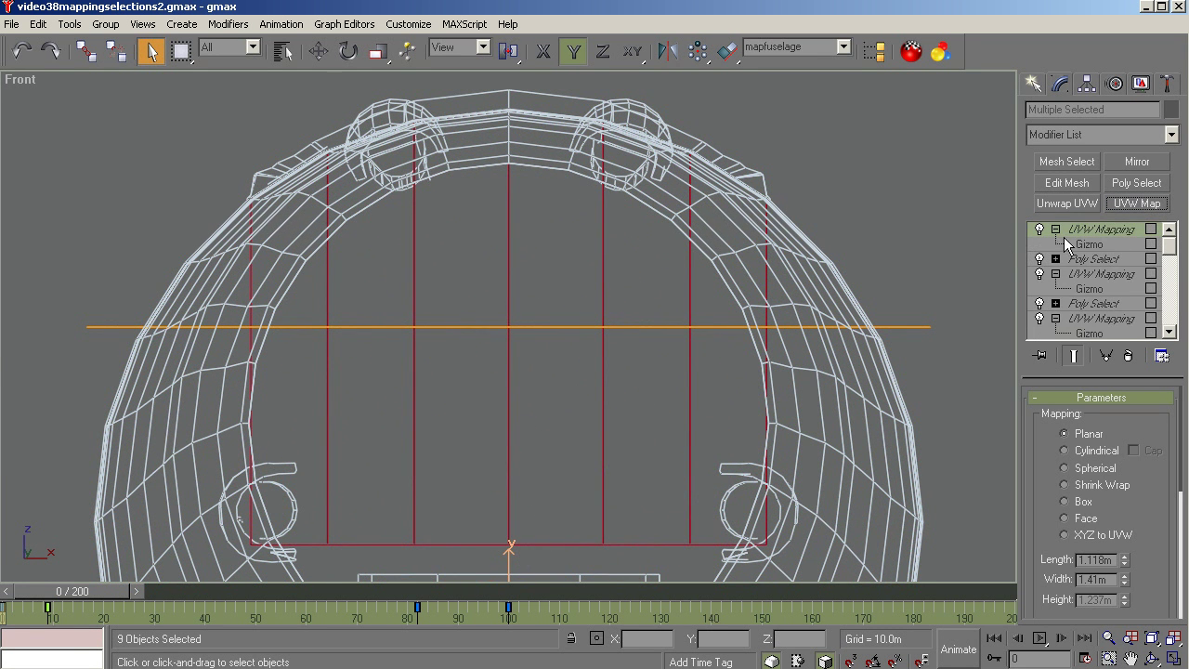
left_click(1070, 244)
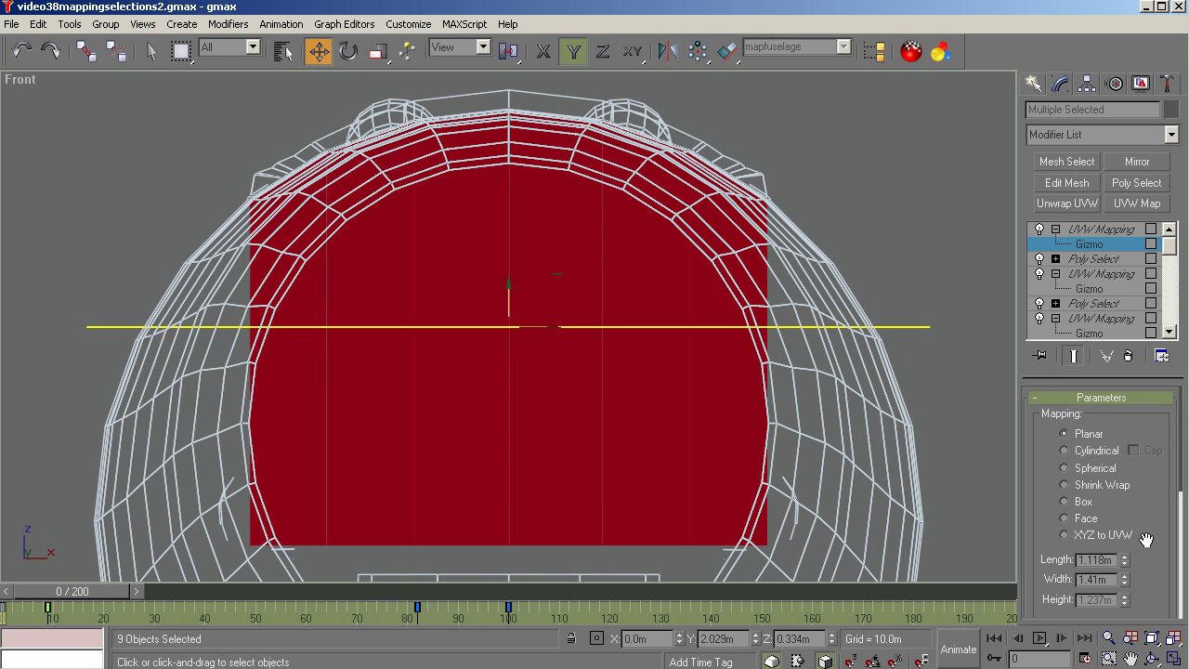
left_click(1108, 638)
left_click_drag(672, 288, 666, 318)
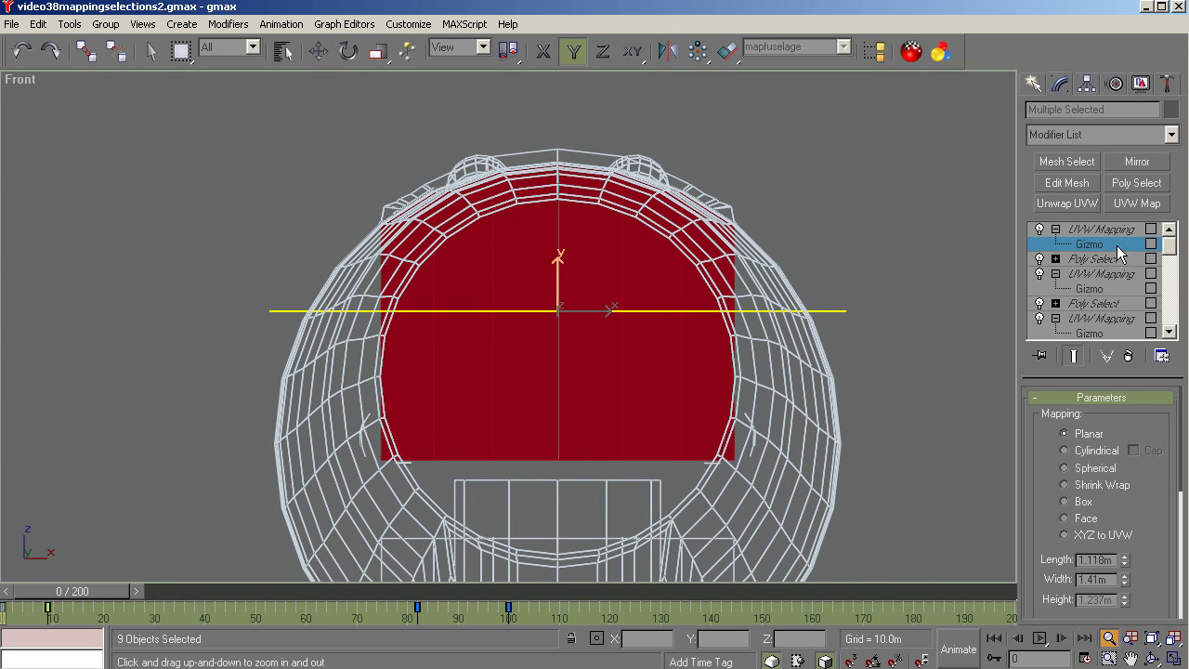
left_click_drag(1183, 489, 1185, 623)
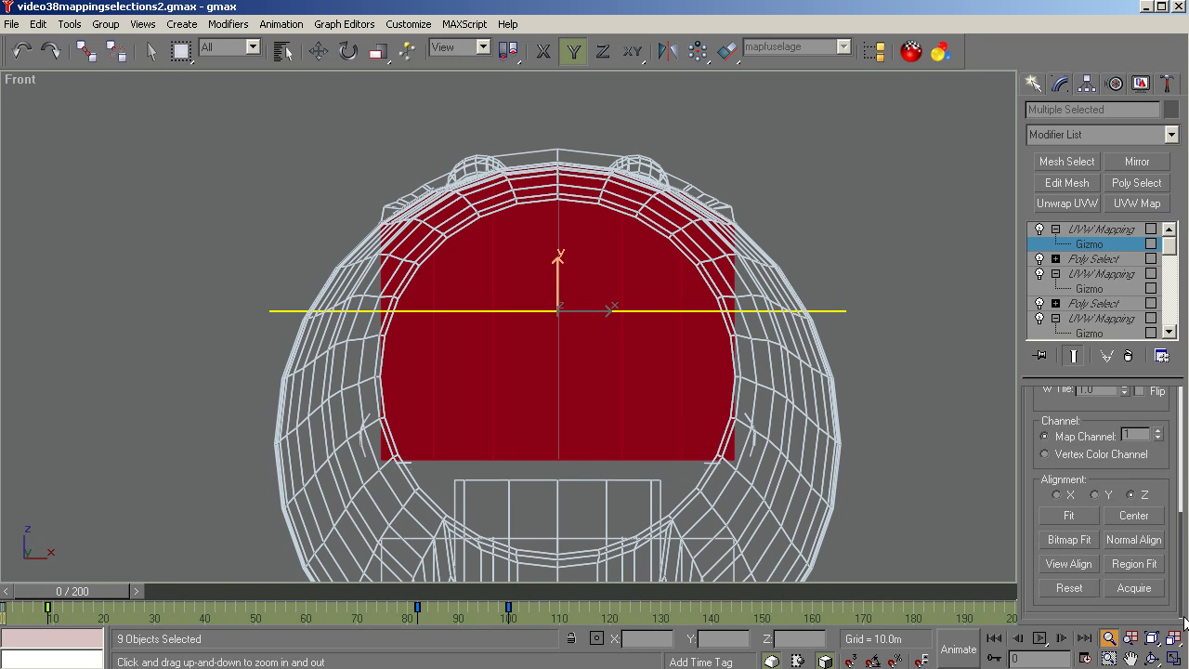
left_click(1076, 564)
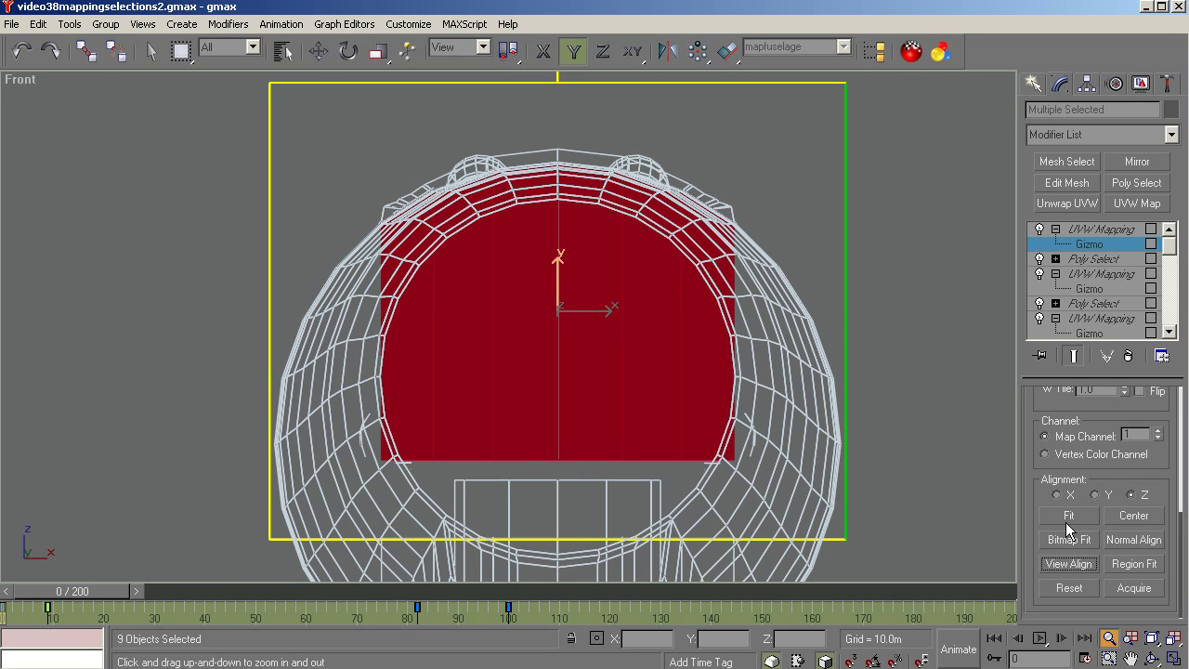
left_click(1067, 519)
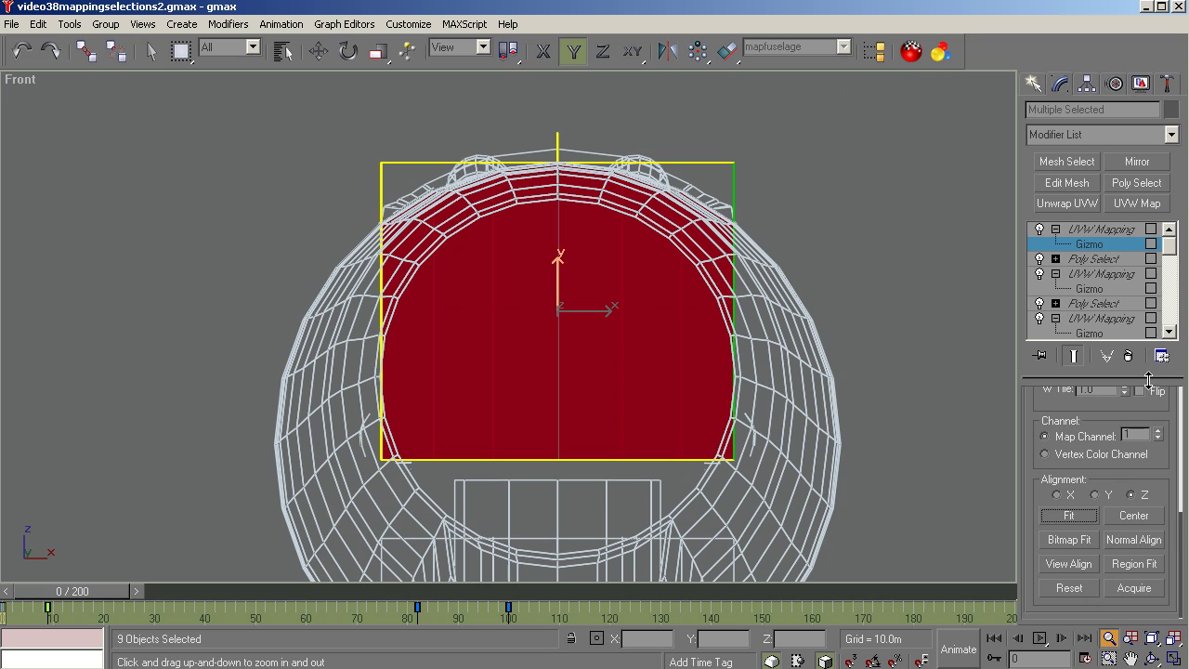
Set the length and width of the Front-view mapping gizmo to 11 m
scroll(1166, 427, "up", 4)
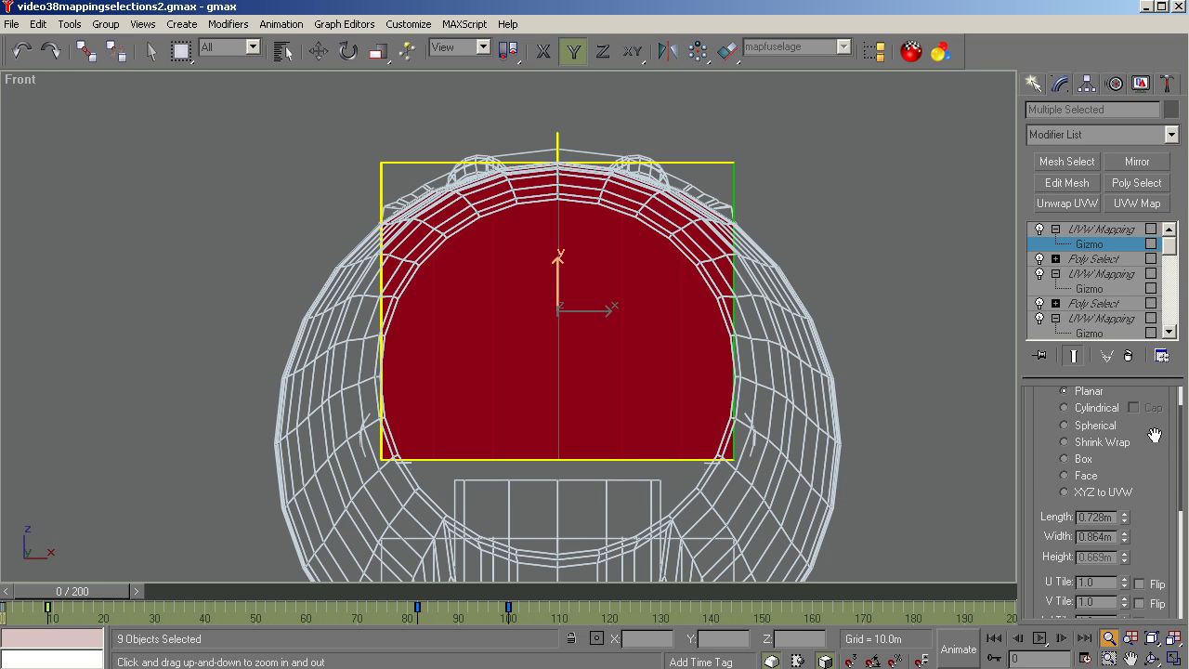
double_click(1107, 517)
type("11")
key("Tab")
type("11")
key("Tab")
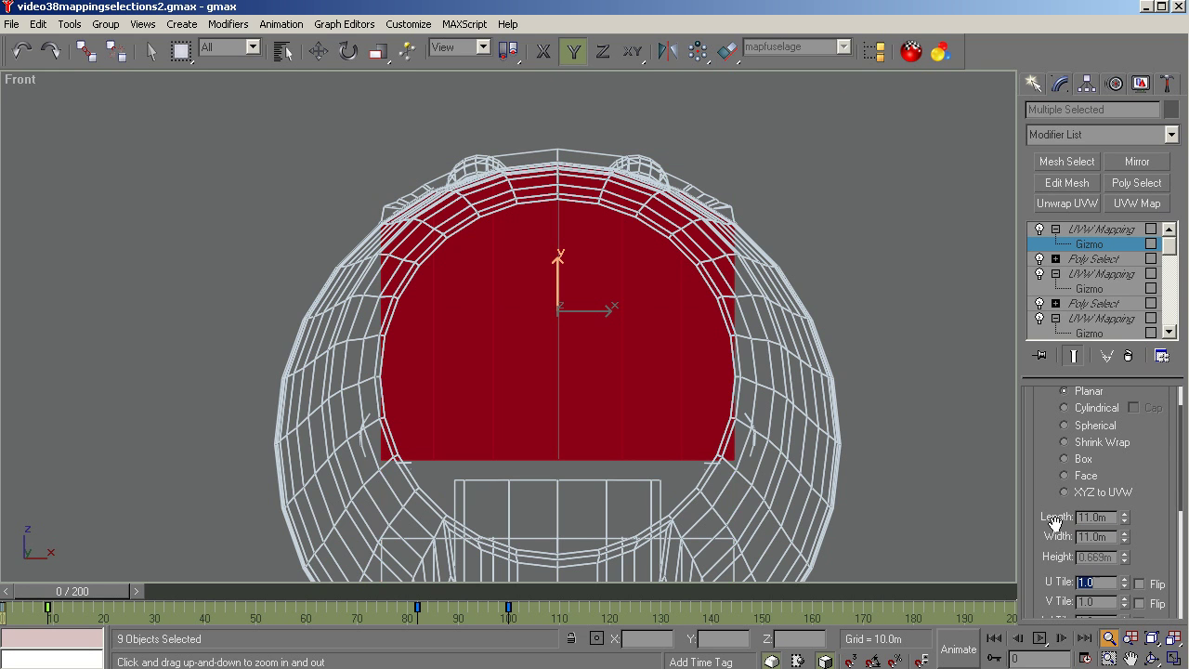
Move the Front-view mapping gizmo to about X -2.7 m and slightly down, and finish gizmo editing
left_click(1153, 640)
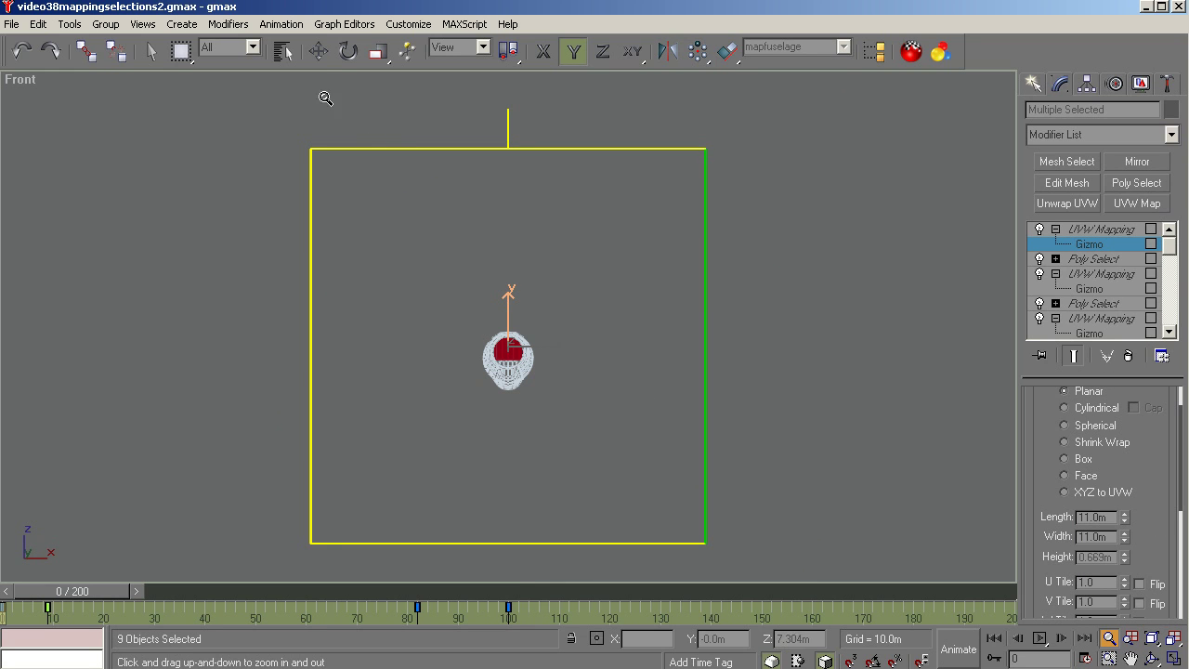
left_click(318, 53)
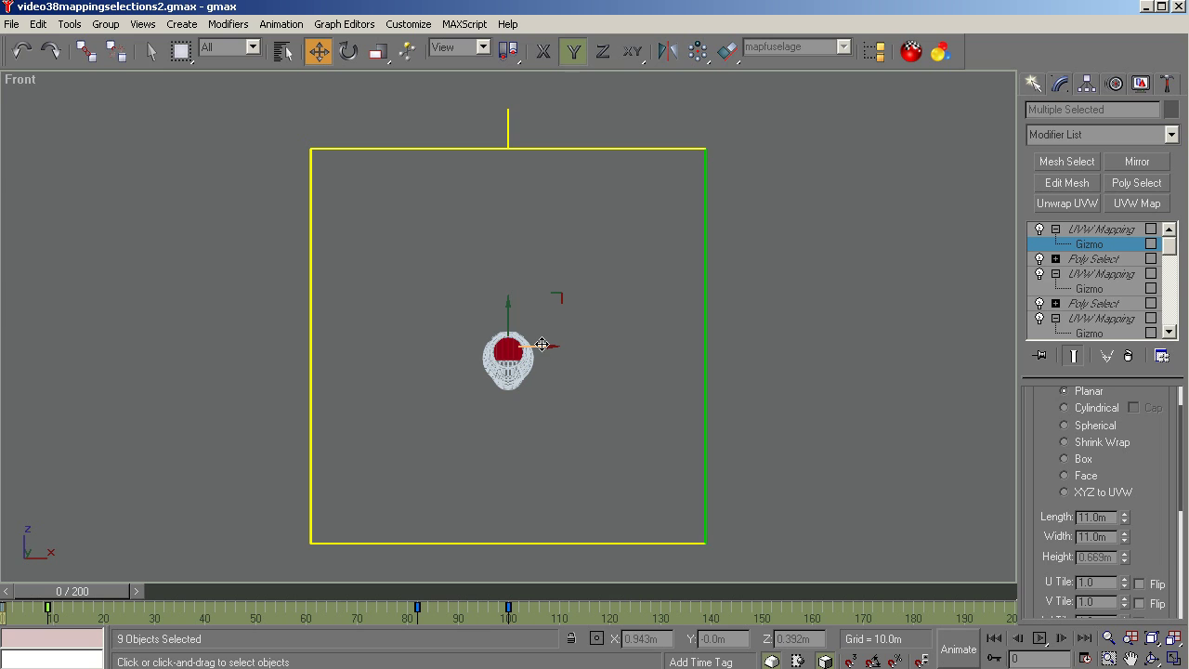
left_click_drag(541, 344, 408, 343)
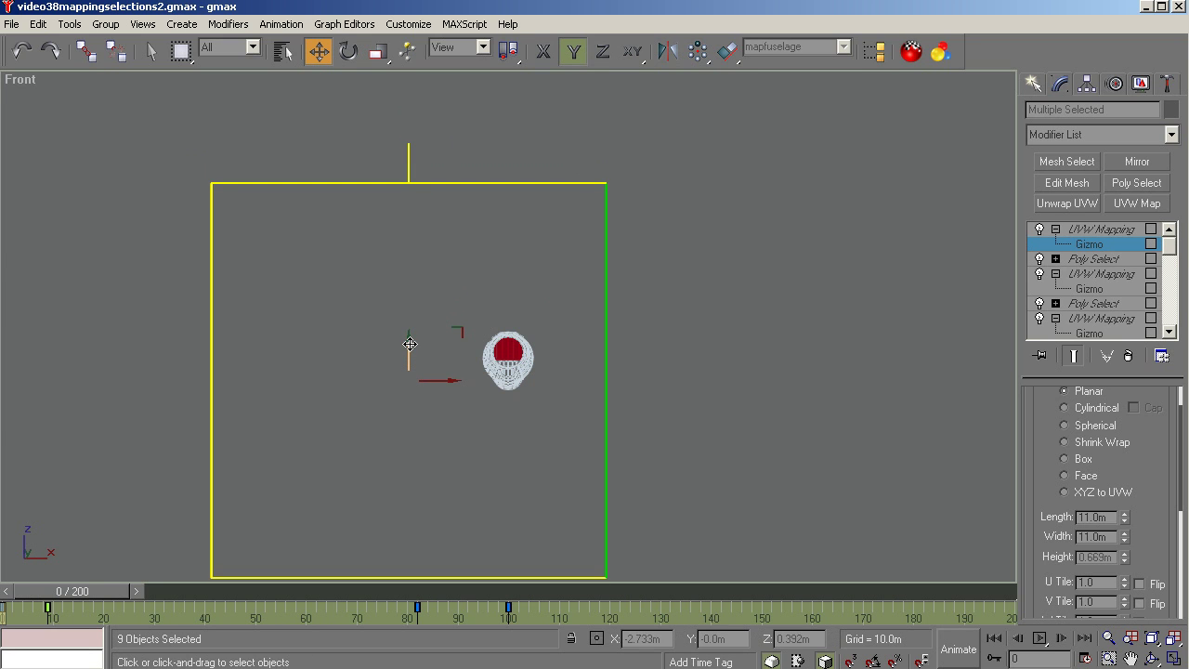
left_click(1082, 231)
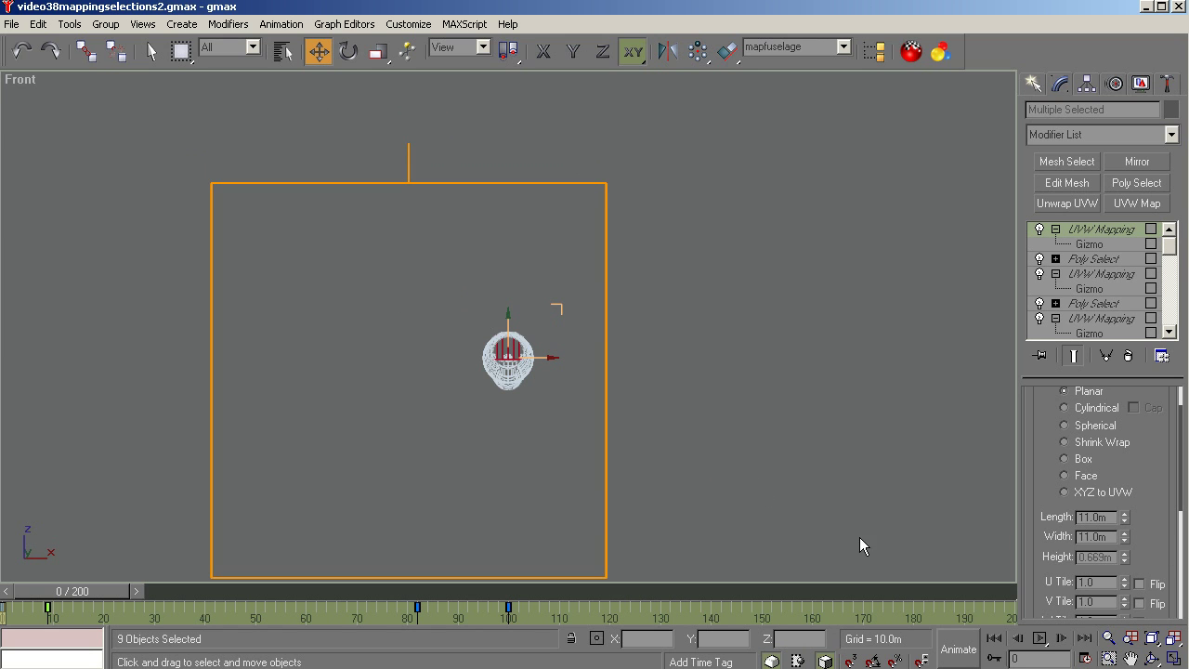
Add another Poly Select modifier, select the polygons with material ID 8 and inspect them in the Right view
left_click(1137, 183)
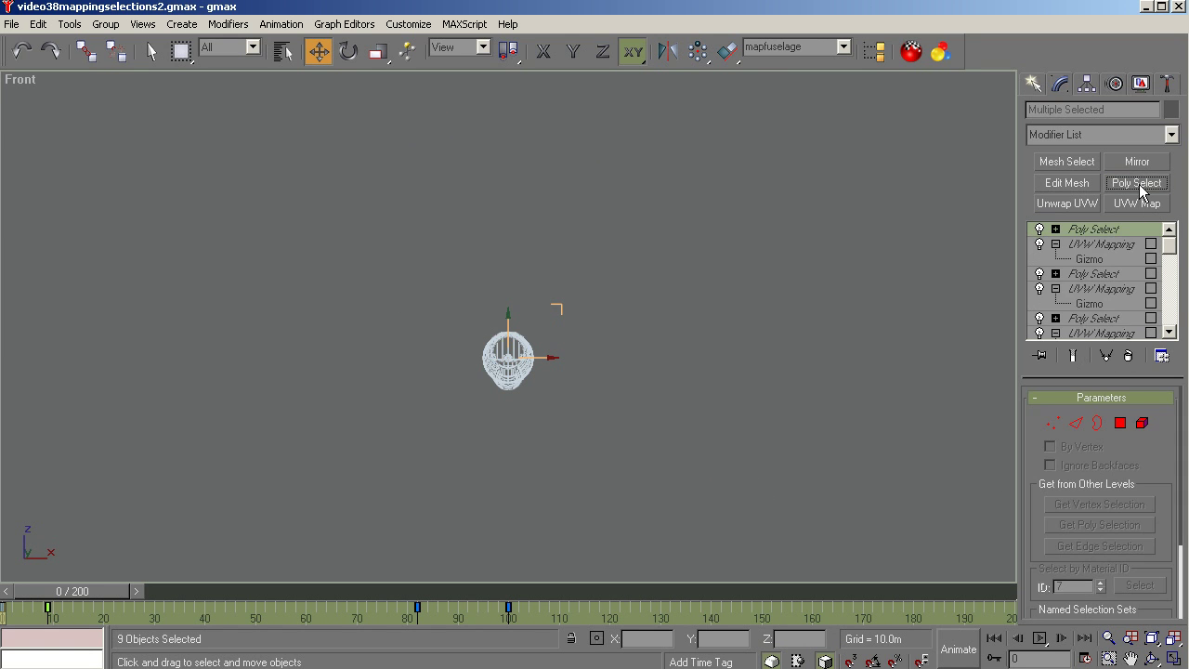
left_click(1121, 423)
left_click_drag(1184, 505, 1157, 539)
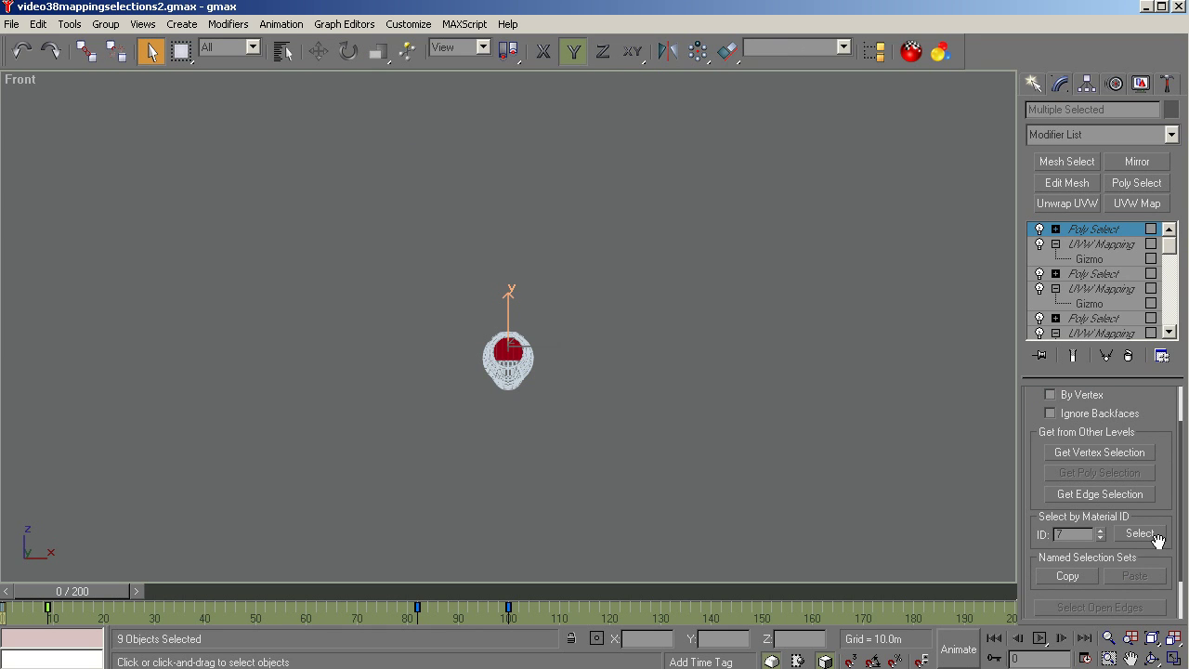
left_click(1141, 533)
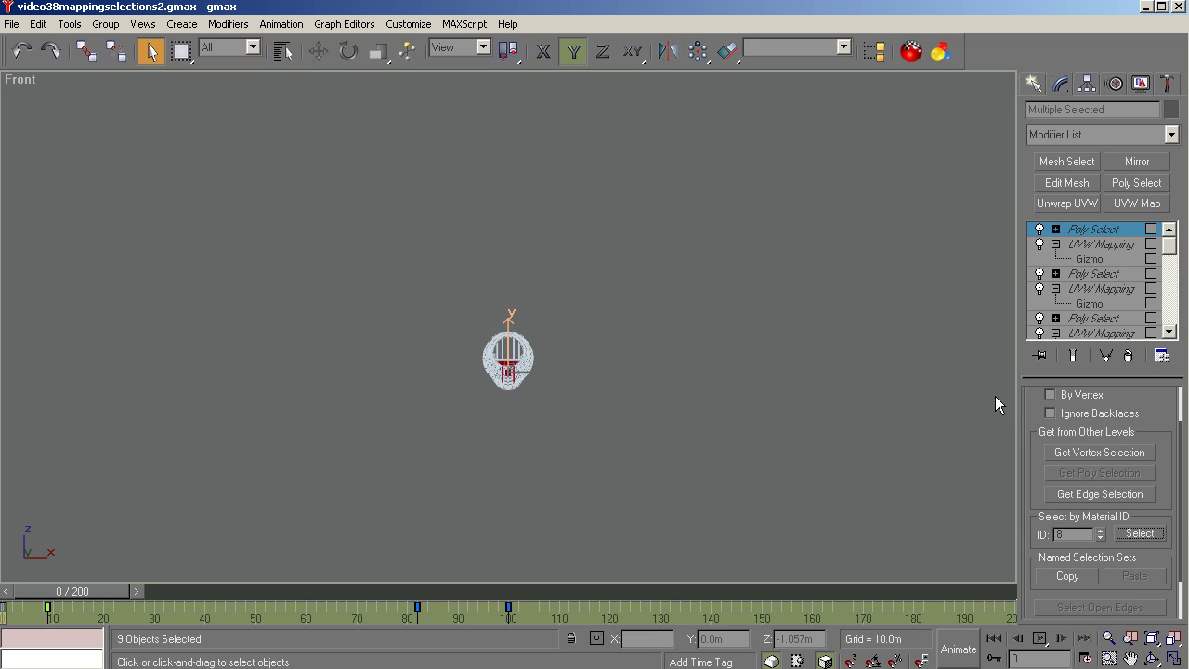
key("r")
key("z")
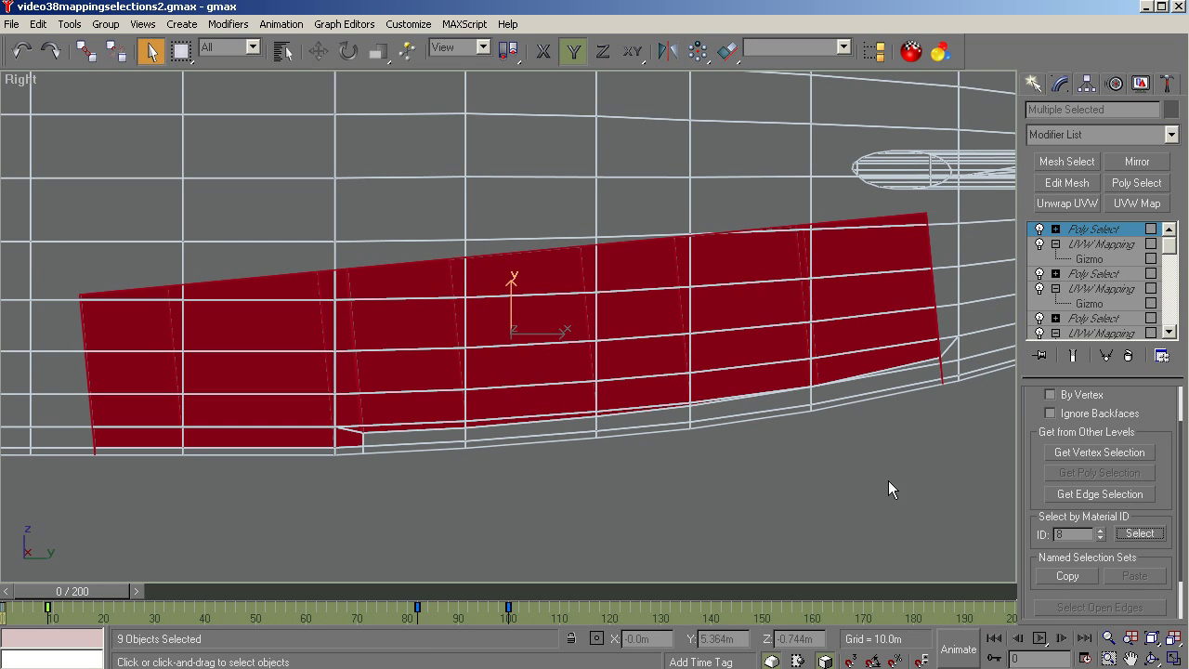
left_click(1108, 639)
left_click_drag(532, 386, 531, 426)
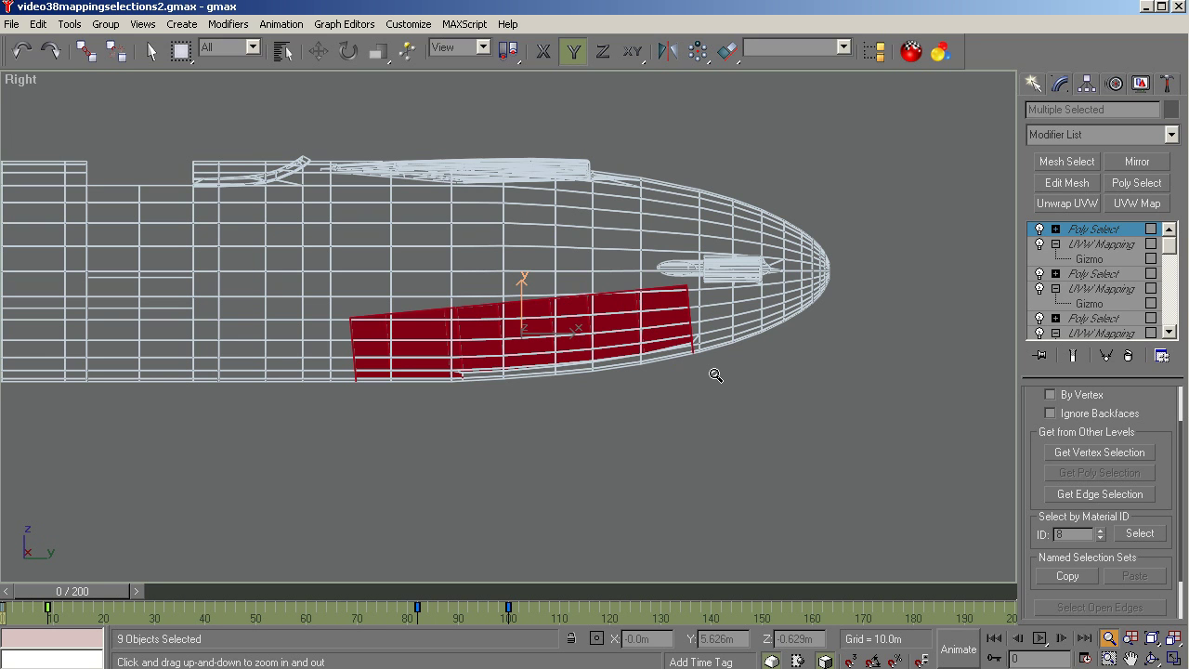
Add a UVW Mapping modifier to the material ID 8 polygons and fit its planar gizmo to them in the Bottom view
key("b")
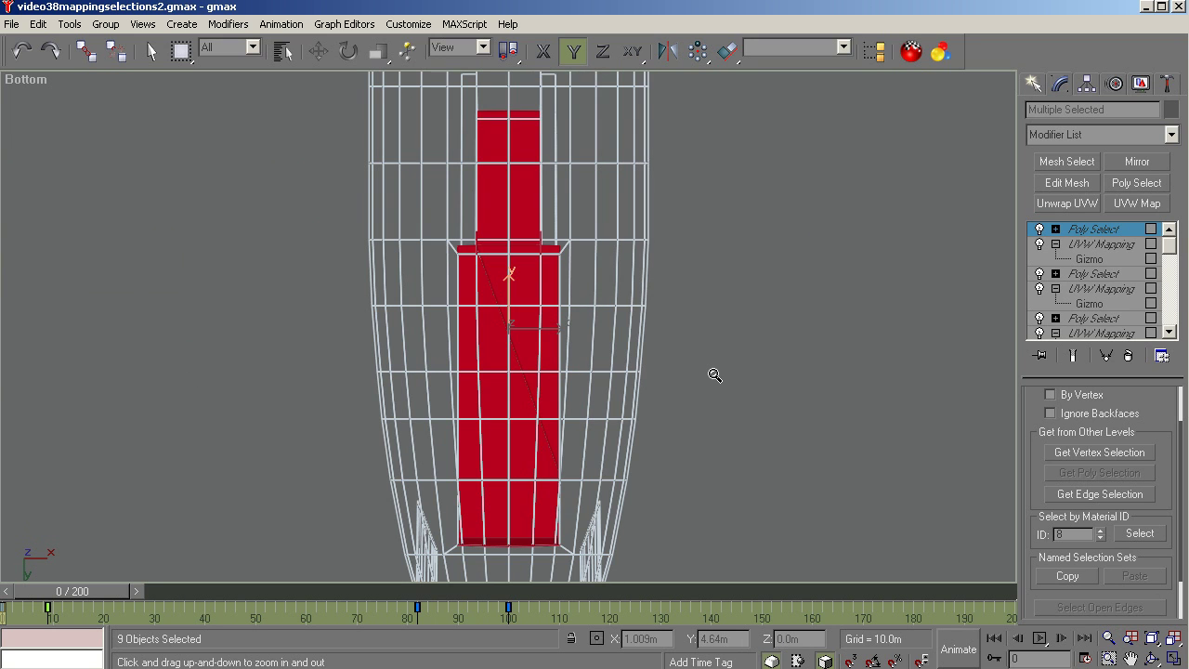
left_click(1137, 204)
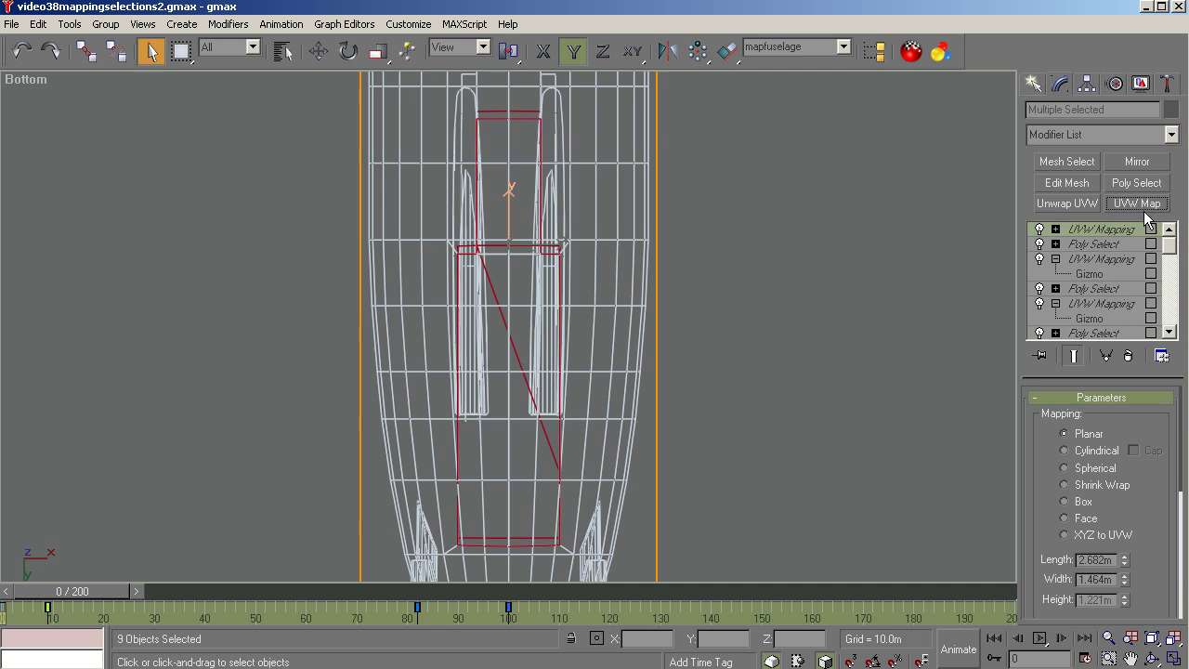
left_click(1056, 228)
left_click(1089, 243)
key("w")
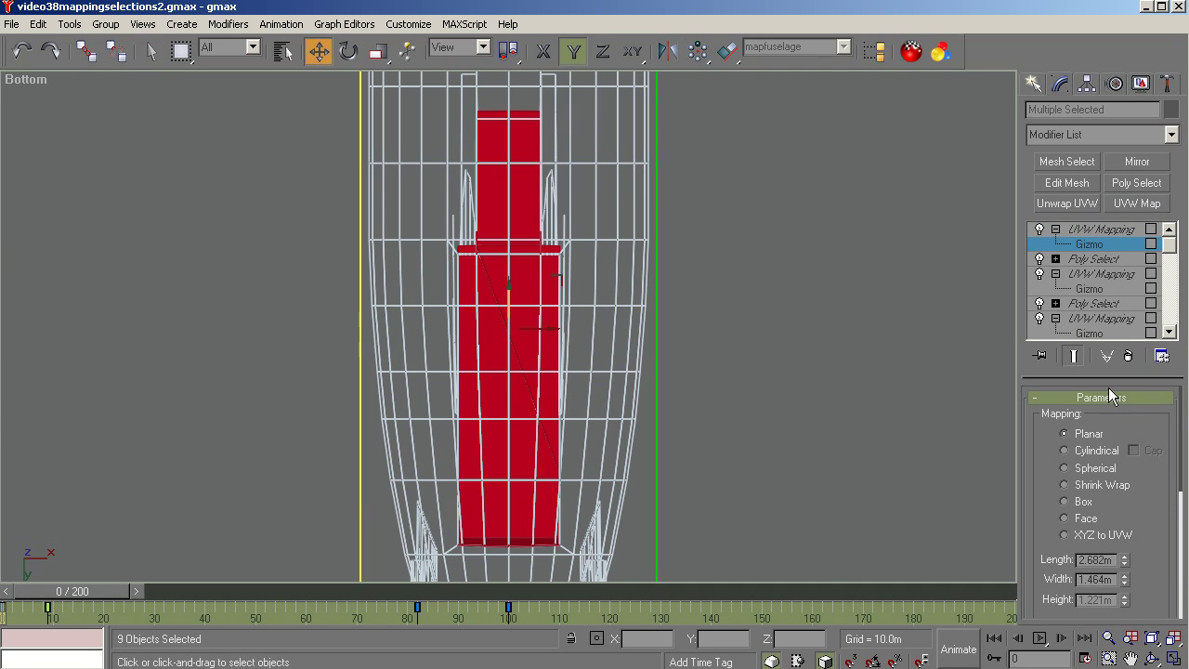
left_click_drag(1178, 480, 1183, 529)
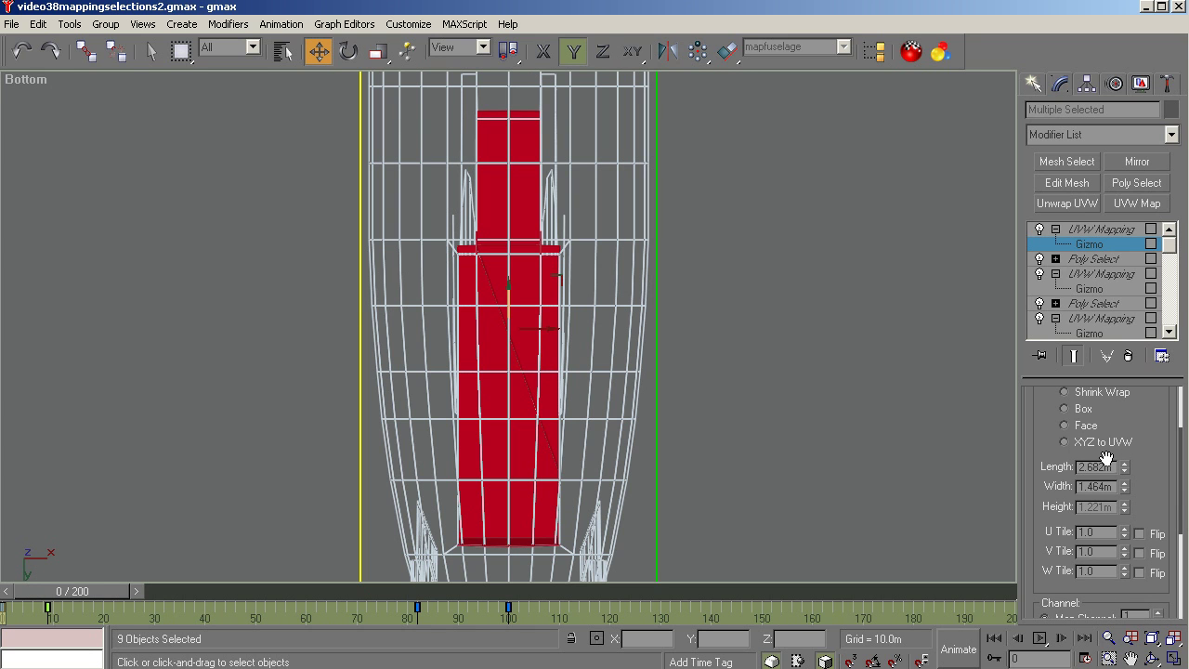
left_click_drag(1184, 508, 1160, 594)
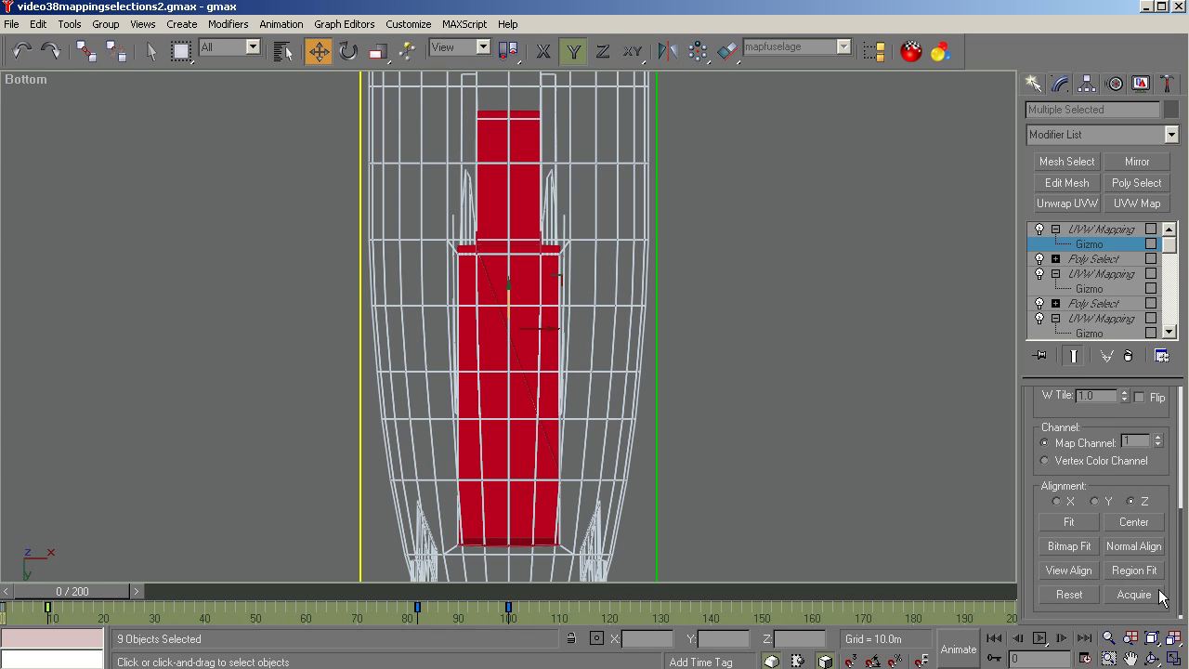
left_click(1070, 522)
scroll(1183, 457, "up", 3)
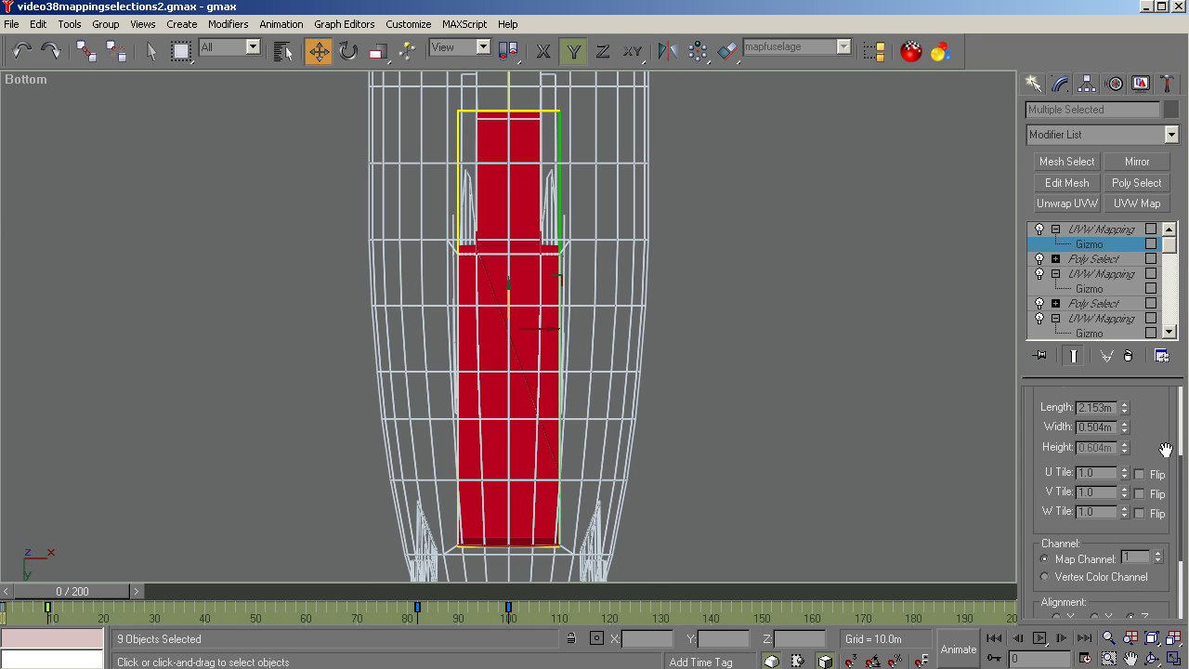
Set the length and width of the Bottom-view mapping gizmo to 11 m
double_click(1096, 407)
type("11.0m")
key("Tab")
type("11")
key("Tab")
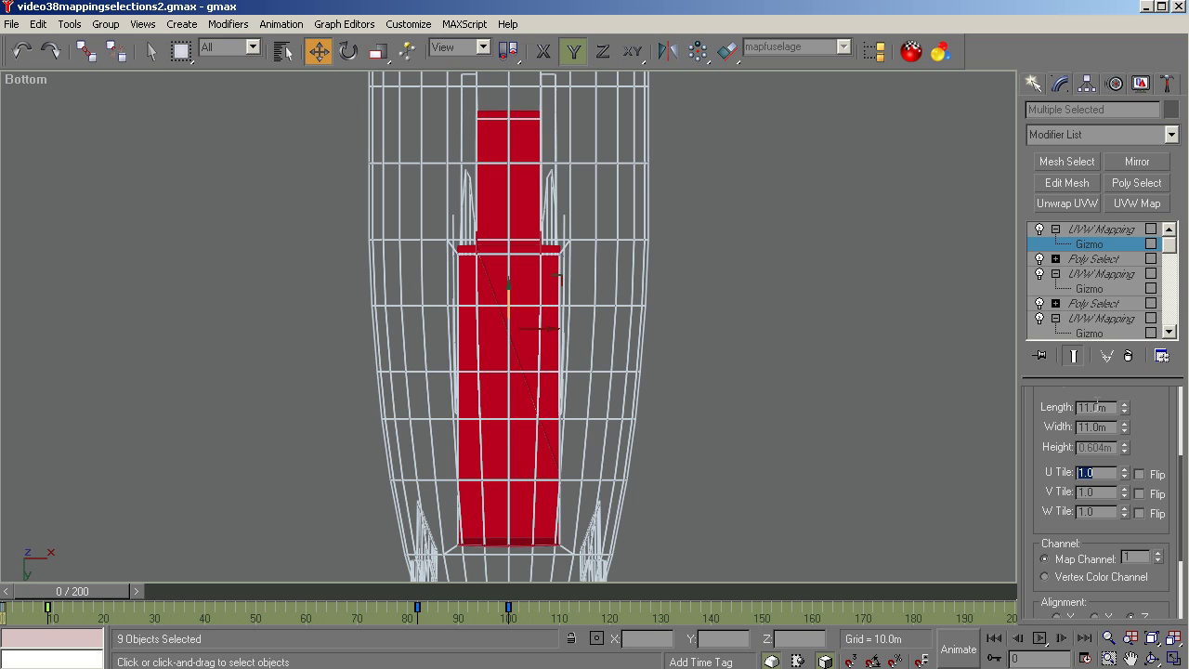
Check the reference texture layout in LithUnwrap and rotate the Bottom-view mapping gizmo 90° counterclockwise about Z
left_click(1152, 640)
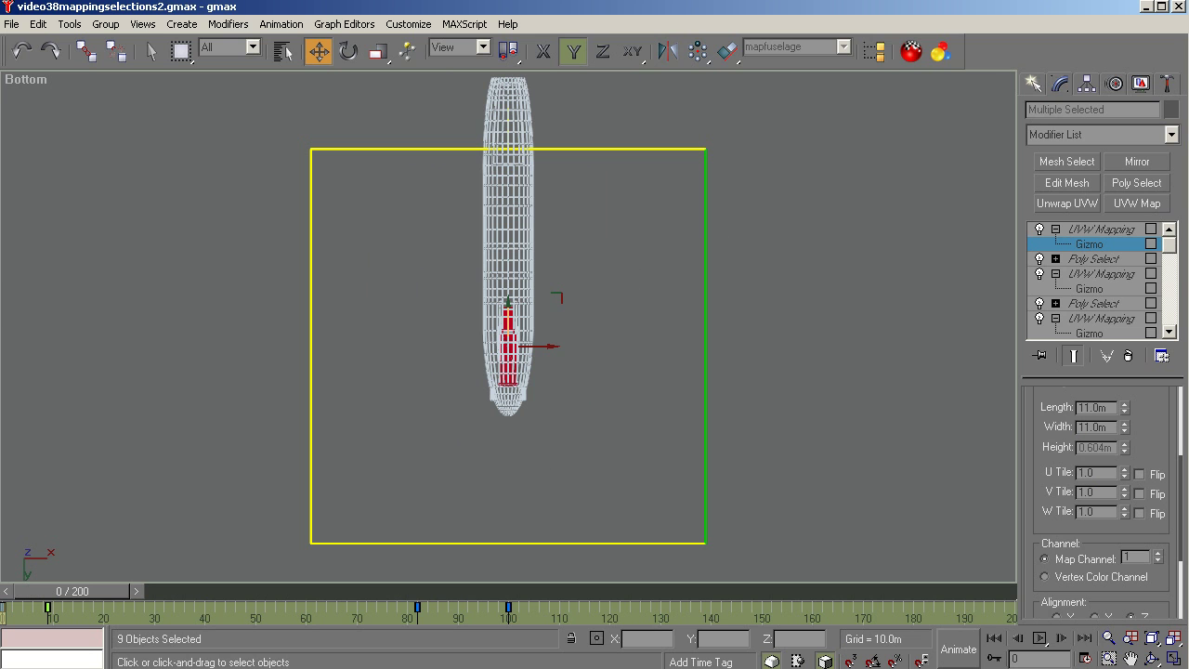
key("alt+Tab")
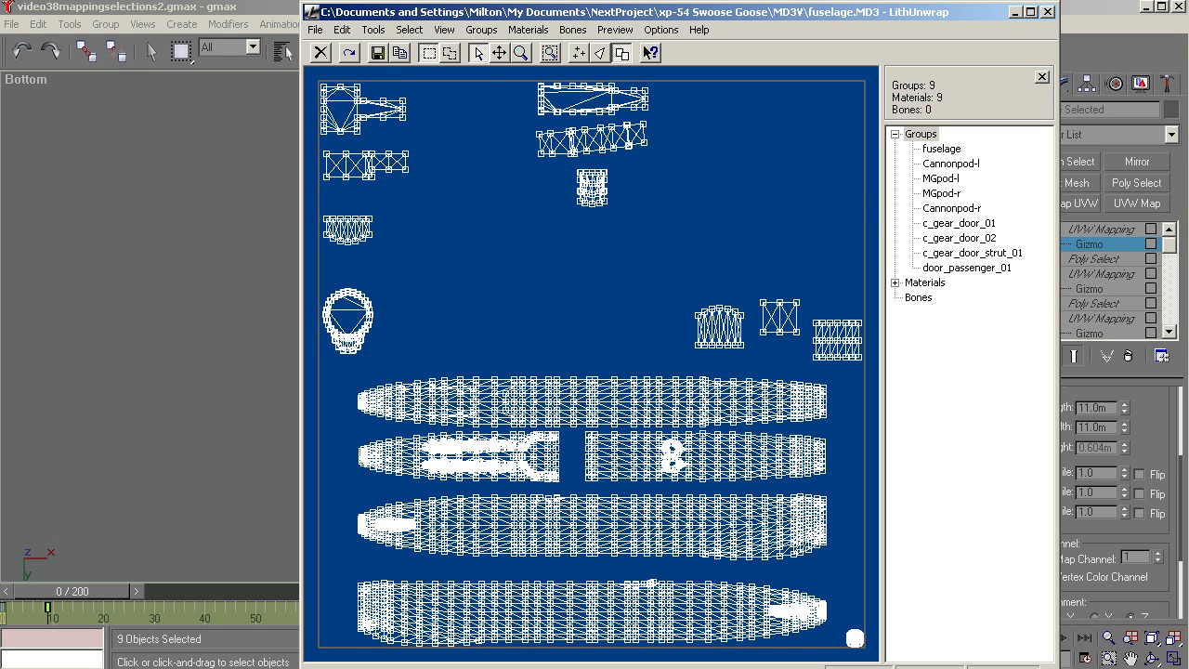
key("alt+Tab")
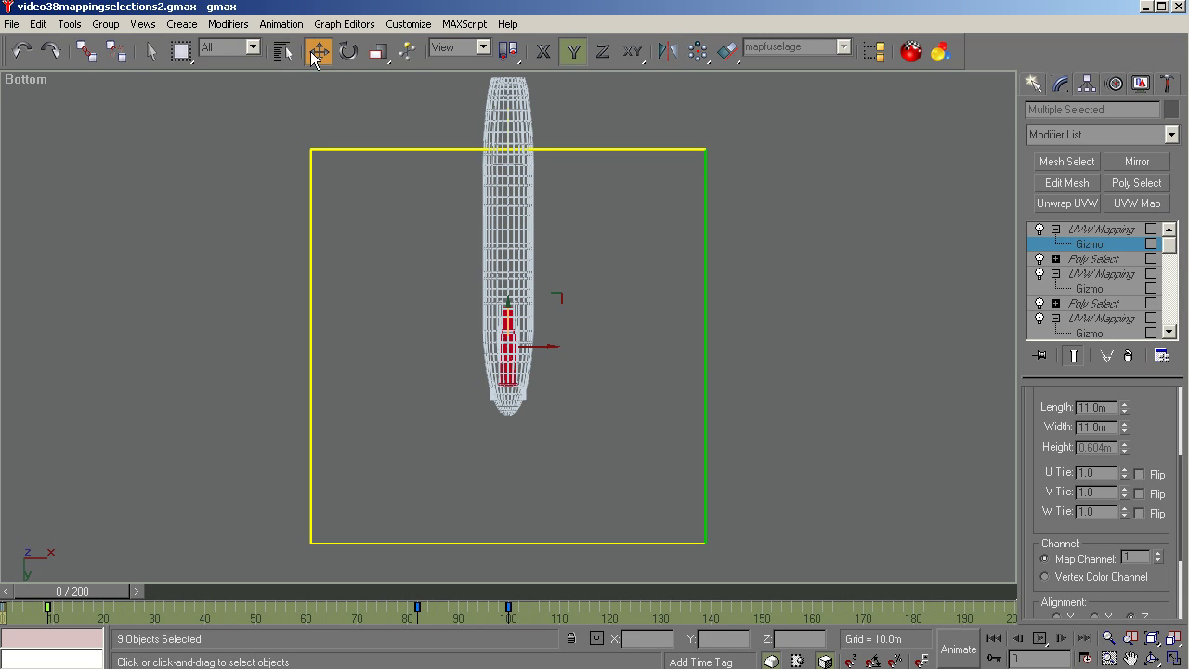
left_click(348, 51)
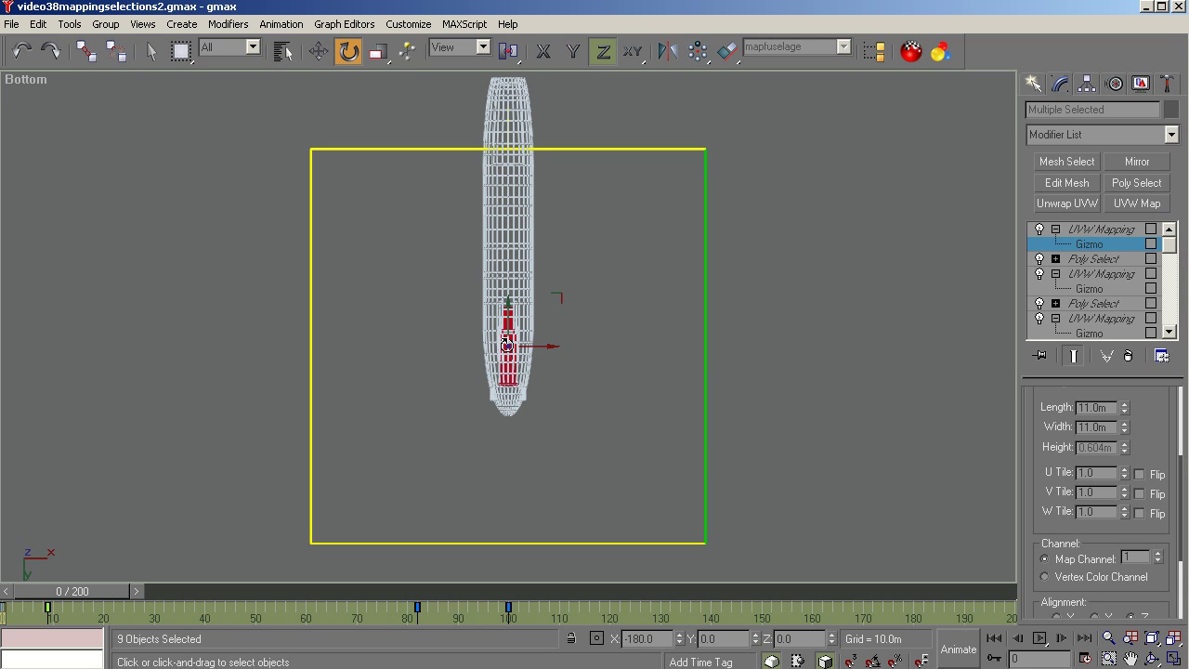
left_click_drag(508, 345, 838, 443)
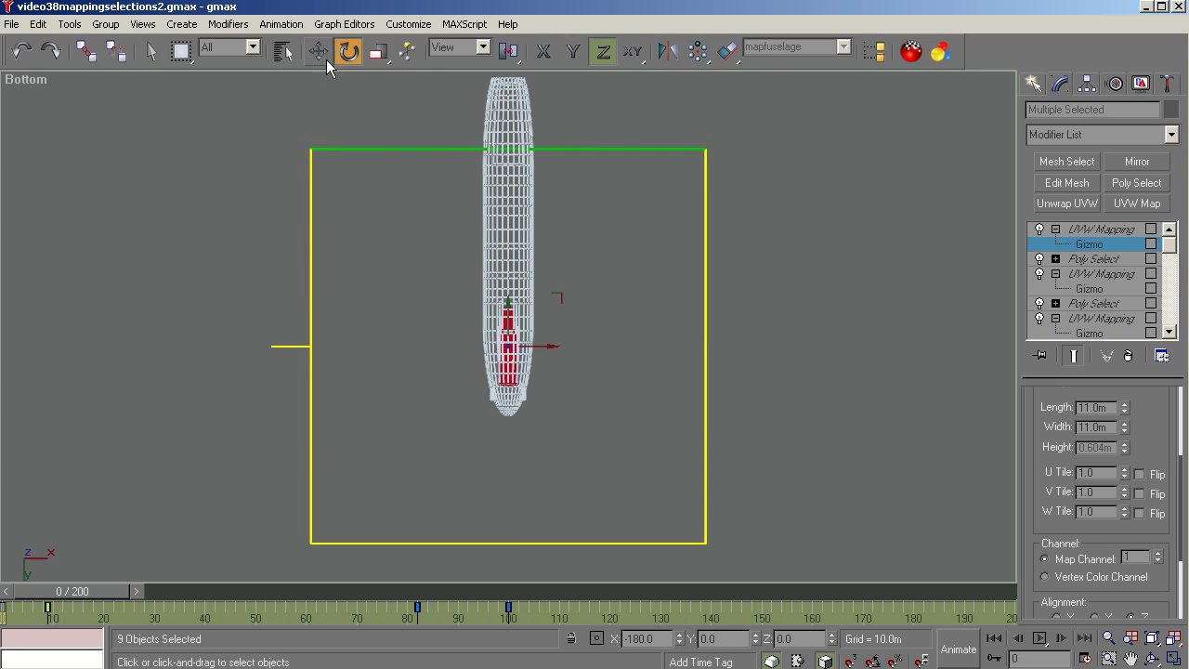
Move the rotated gizmo along positive X until its edge runs between the hull's side and the selected polygons, and finish gizmo editing
left_click(325, 56)
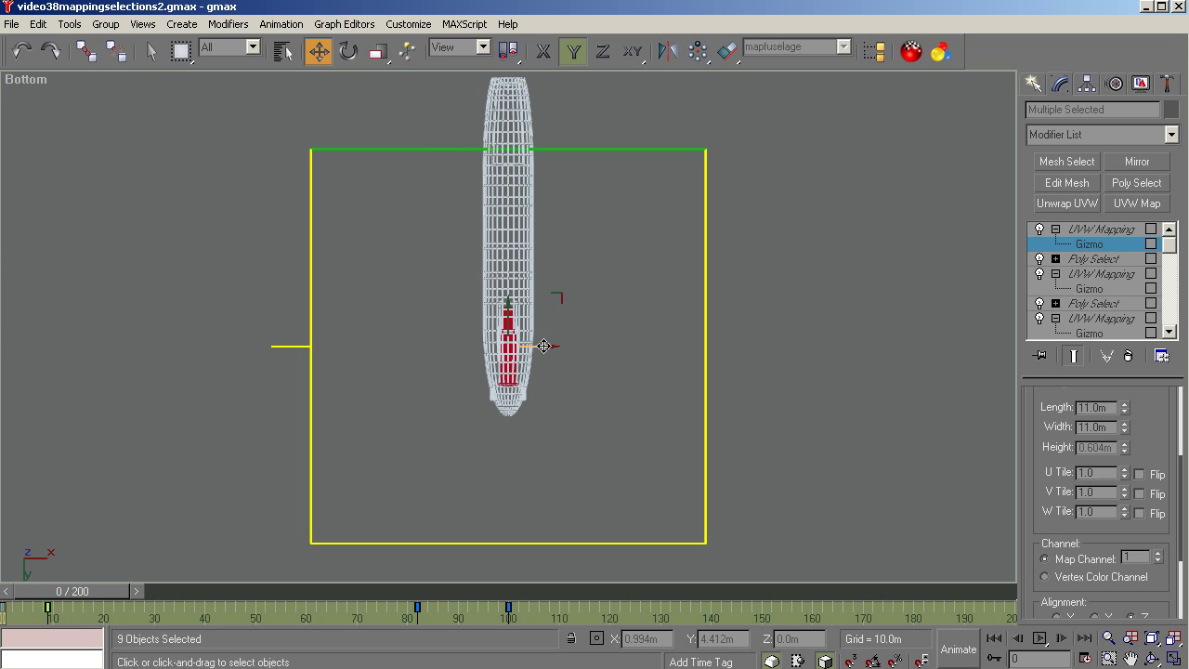
left_click_drag(544, 346, 726, 336)
scroll(505, 361, "up", 5)
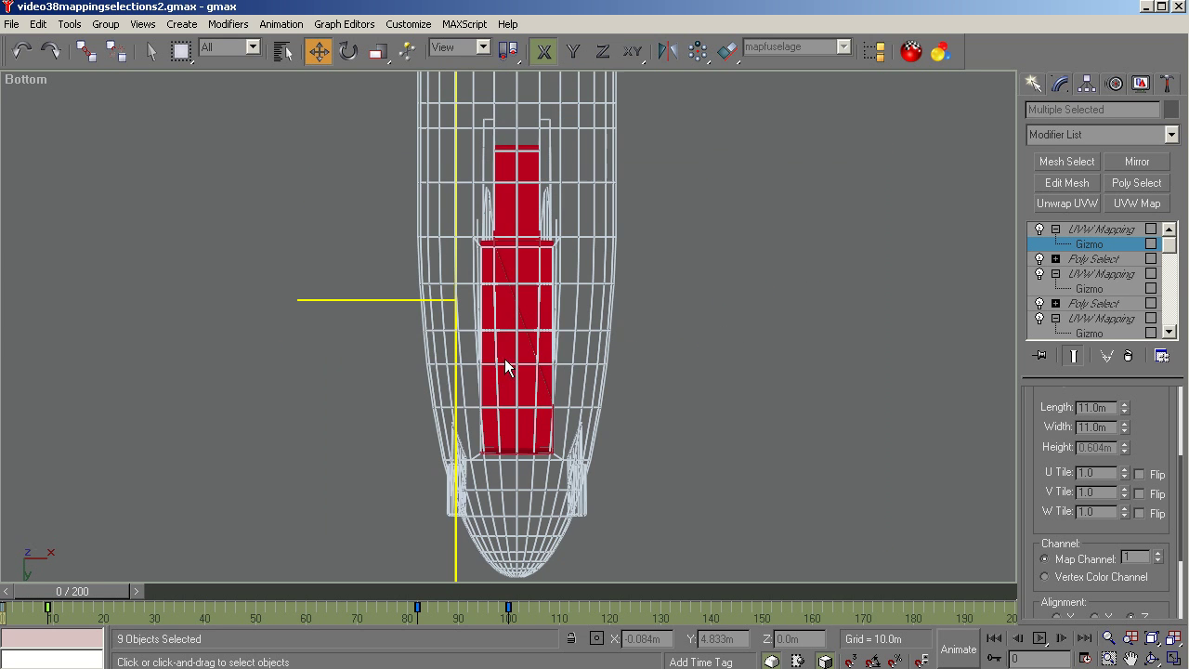
scroll(74, 237, "down", 3)
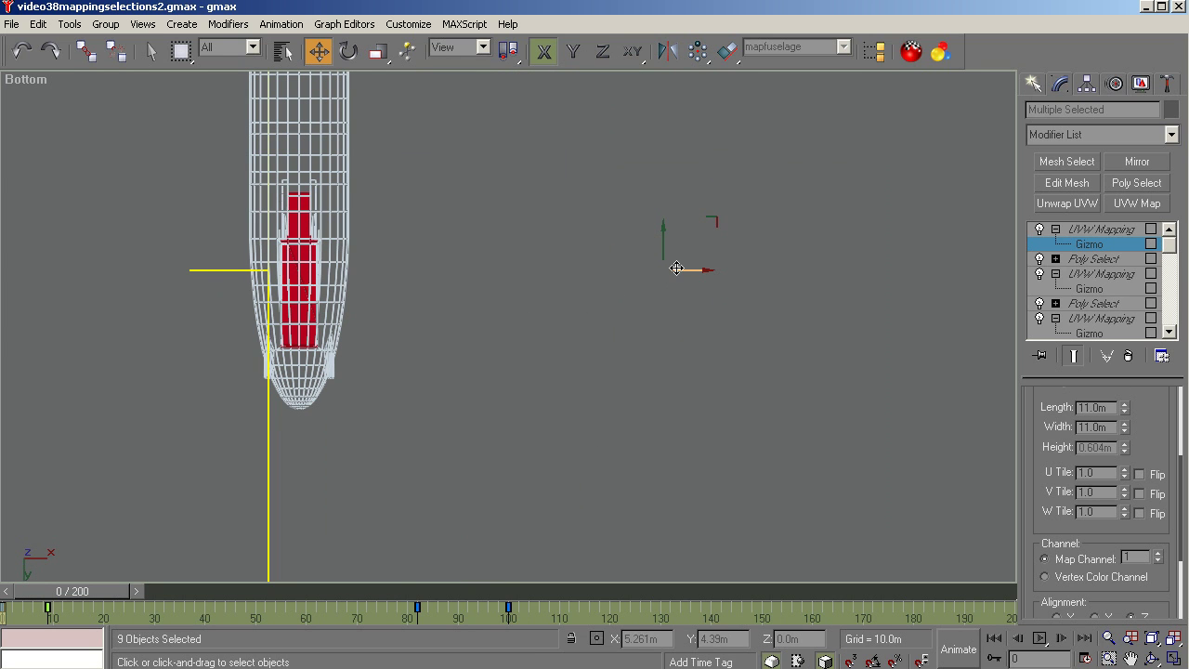
left_click_drag(680, 267, 686, 267)
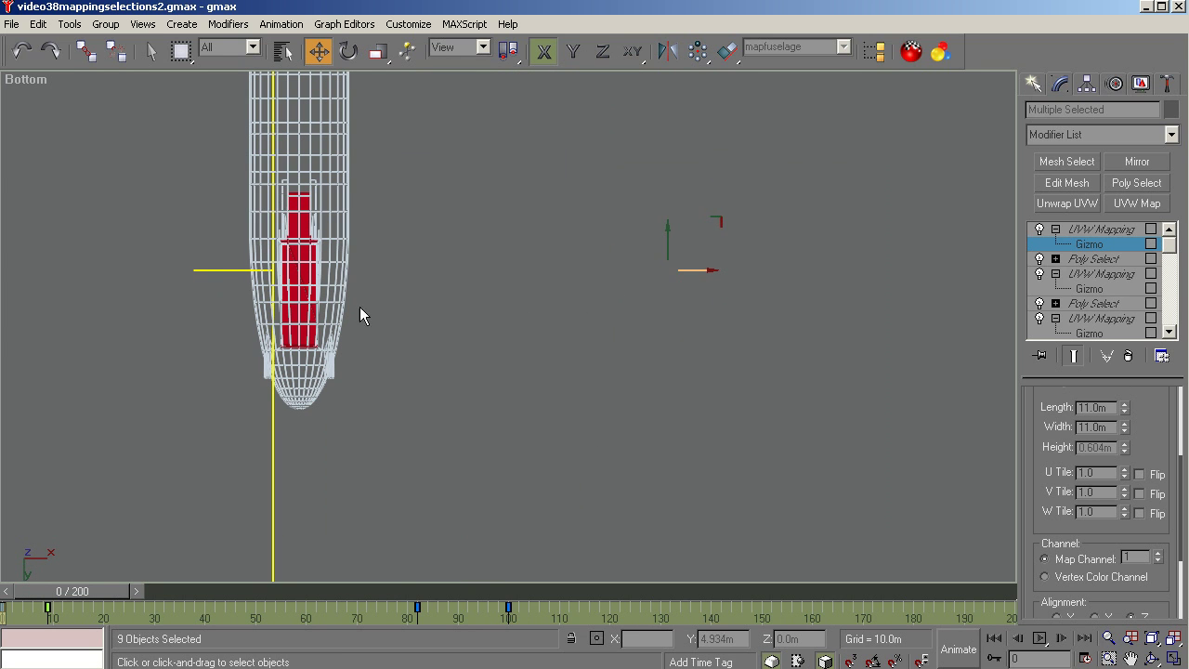
scroll(297, 279, "up", 3)
scroll(297, 272, "down", 3)
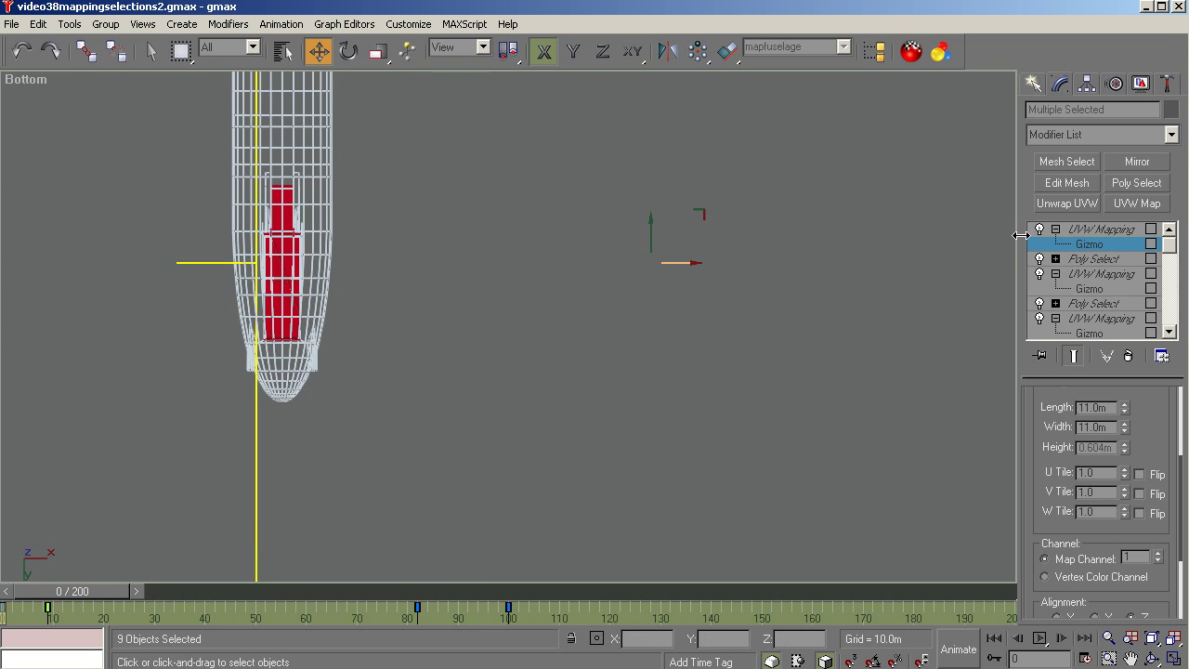
left_click(1070, 230)
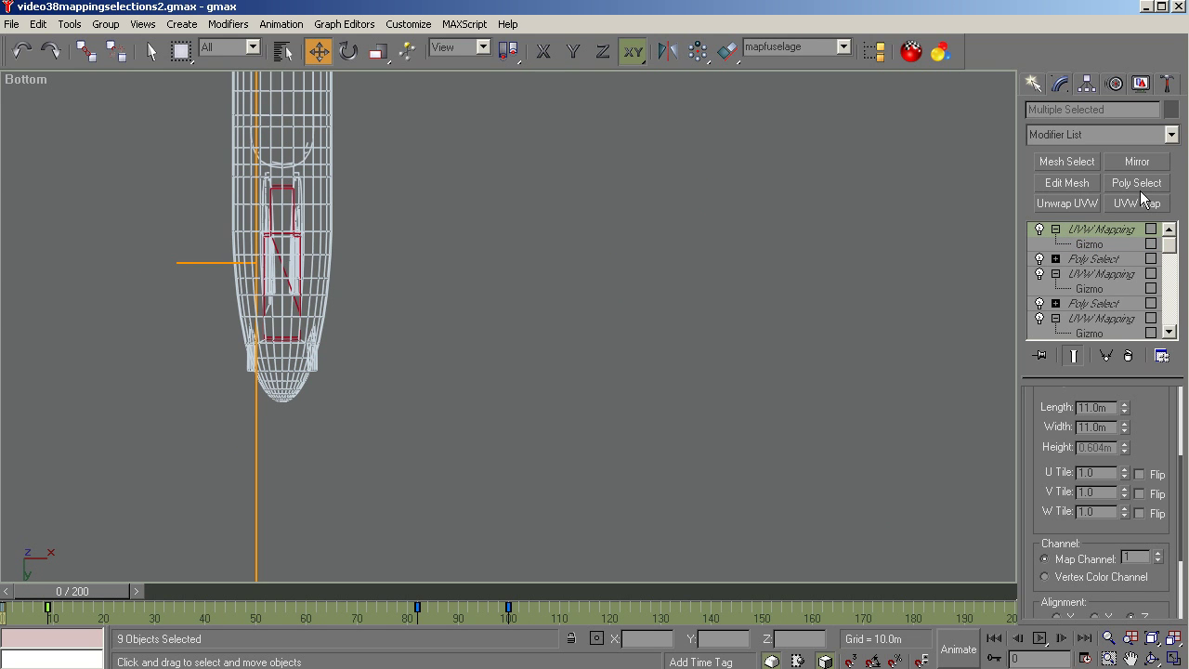
Add a polygon-level Poly Select modifier that ignores backfaces and move the animation to frame 82
left_click(1139, 184)
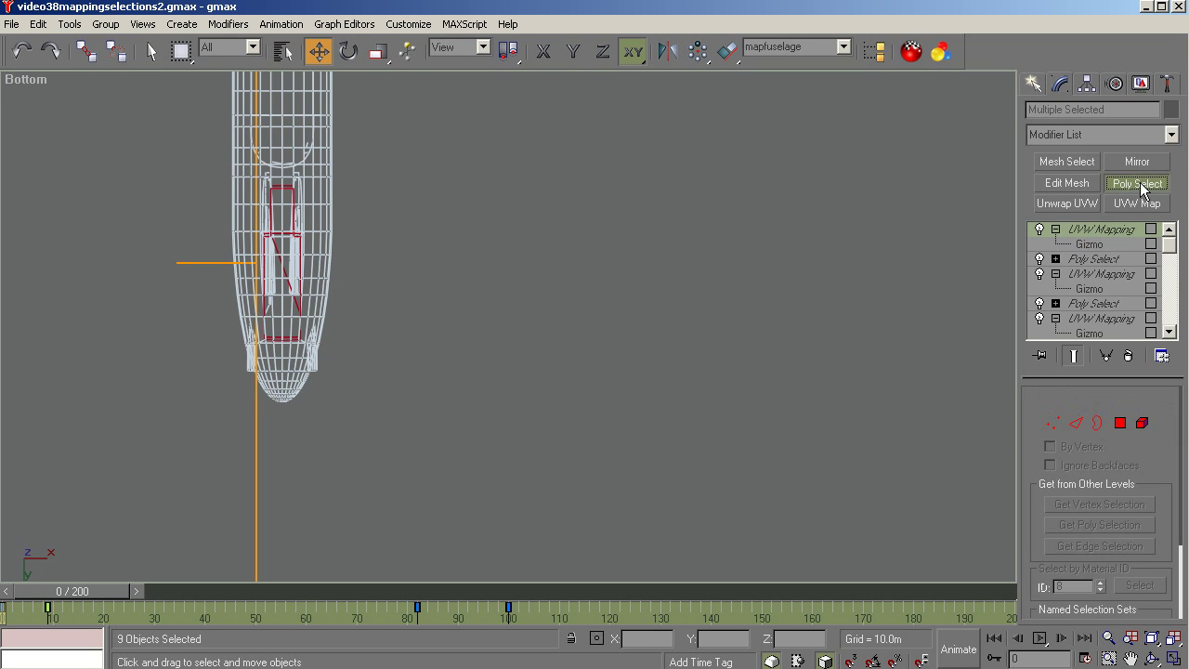
left_click(1121, 423)
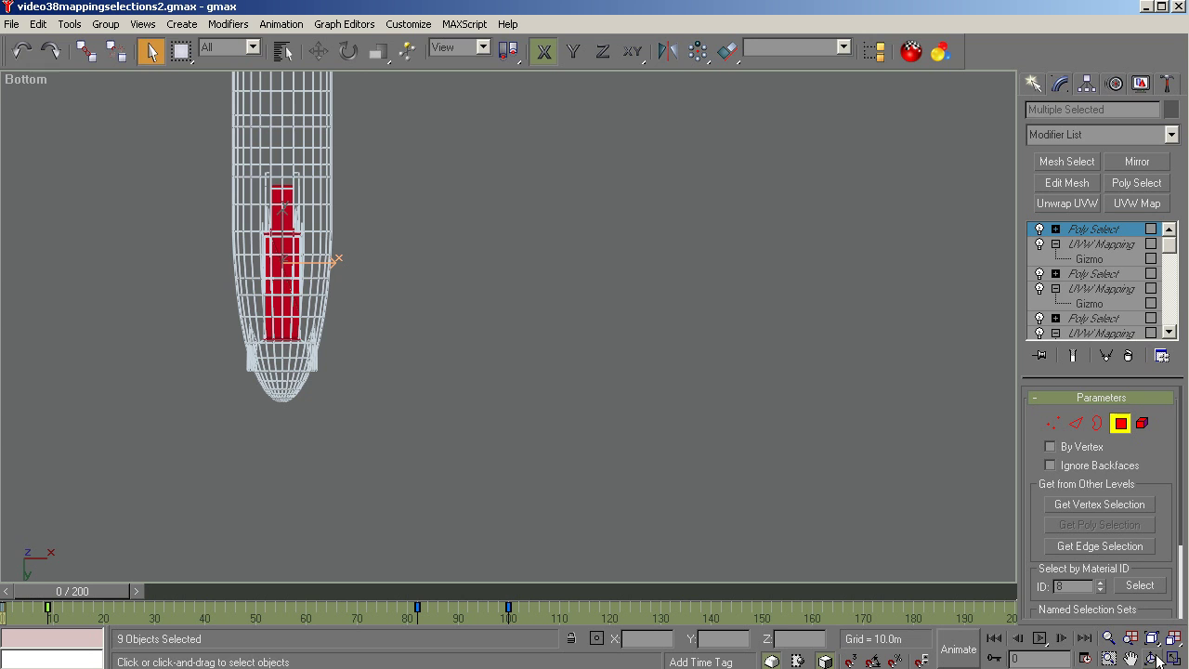
left_click(1152, 656)
left_click_drag(589, 342, 520, 345)
key("r")
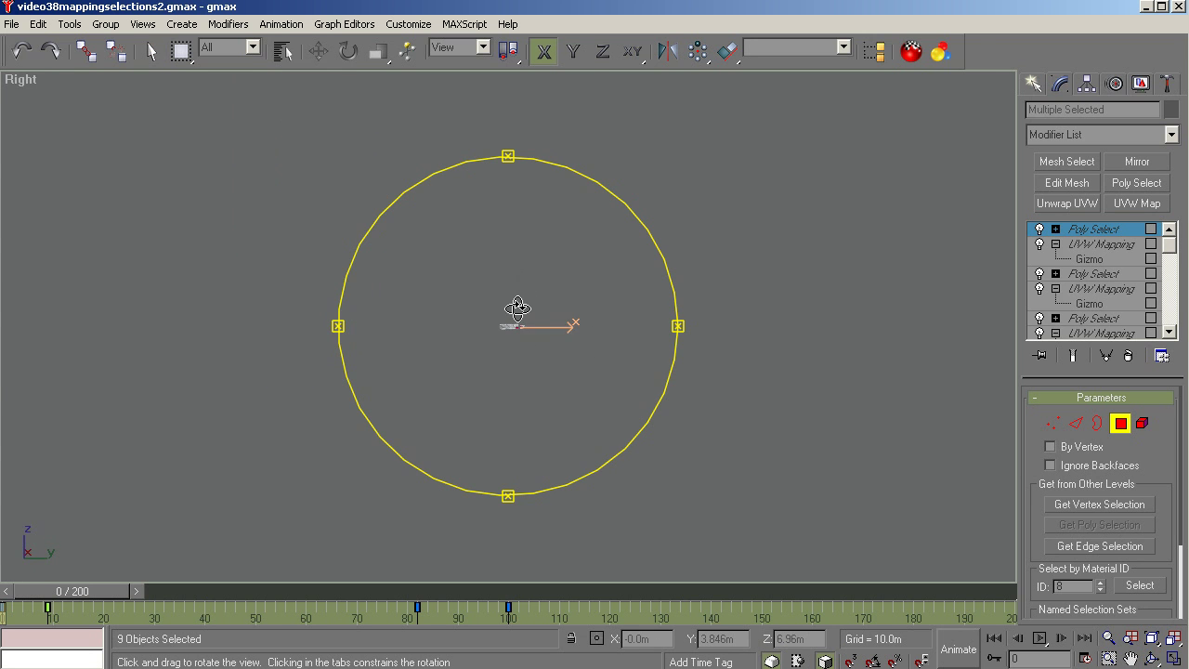
key("z")
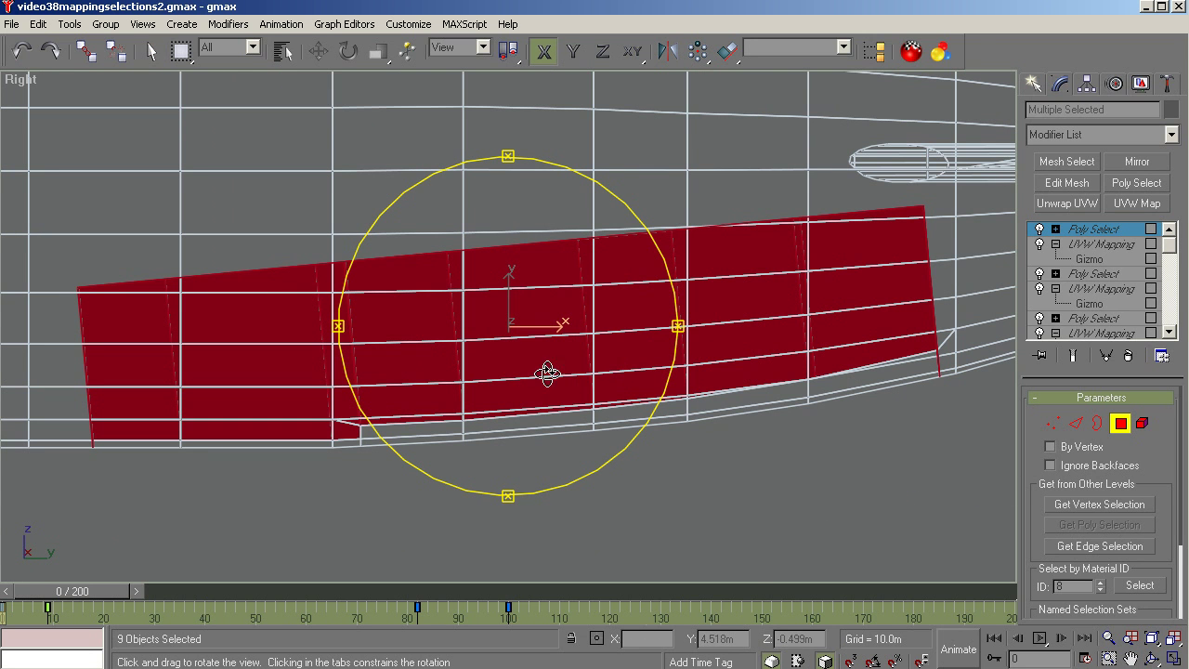
key("b")
key("z")
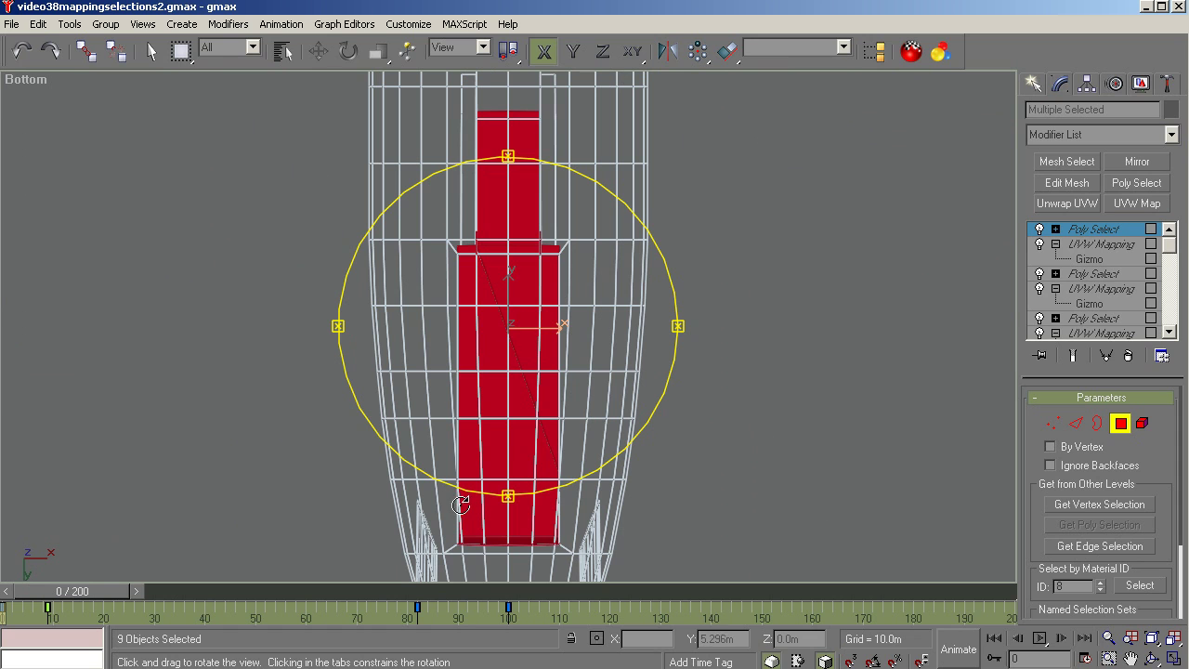
left_click_drag(86, 587, 441, 590)
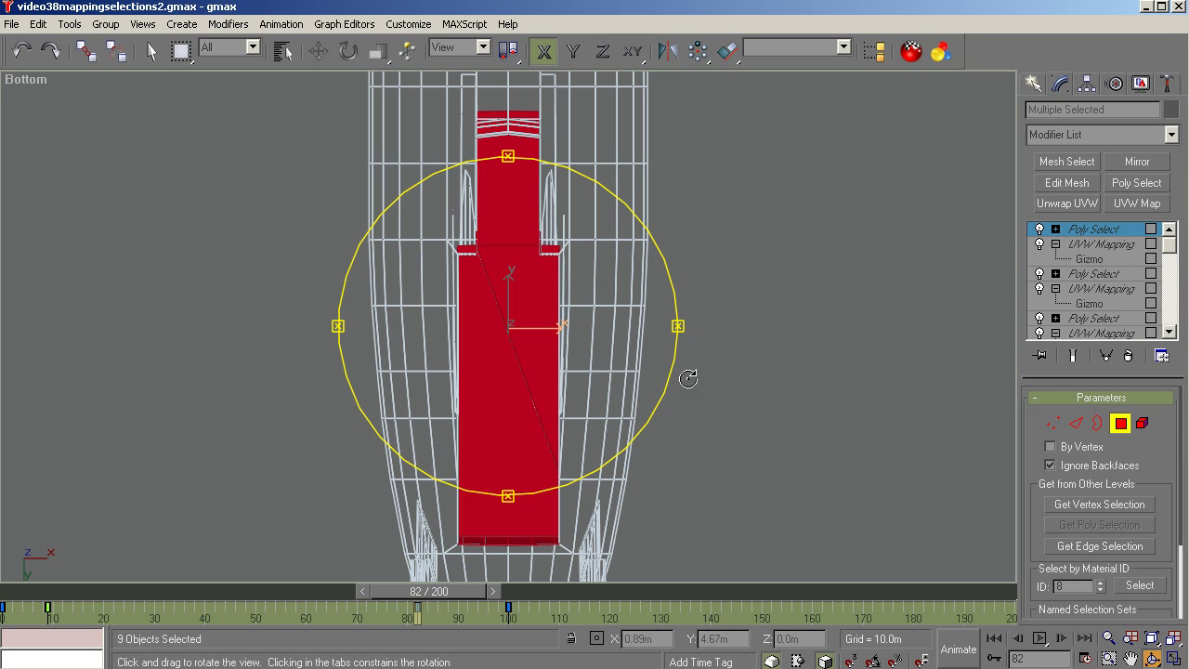
Remove the nose gear well's ceiling polygons from the selection, keeping only the side and end walls
left_click(151, 51)
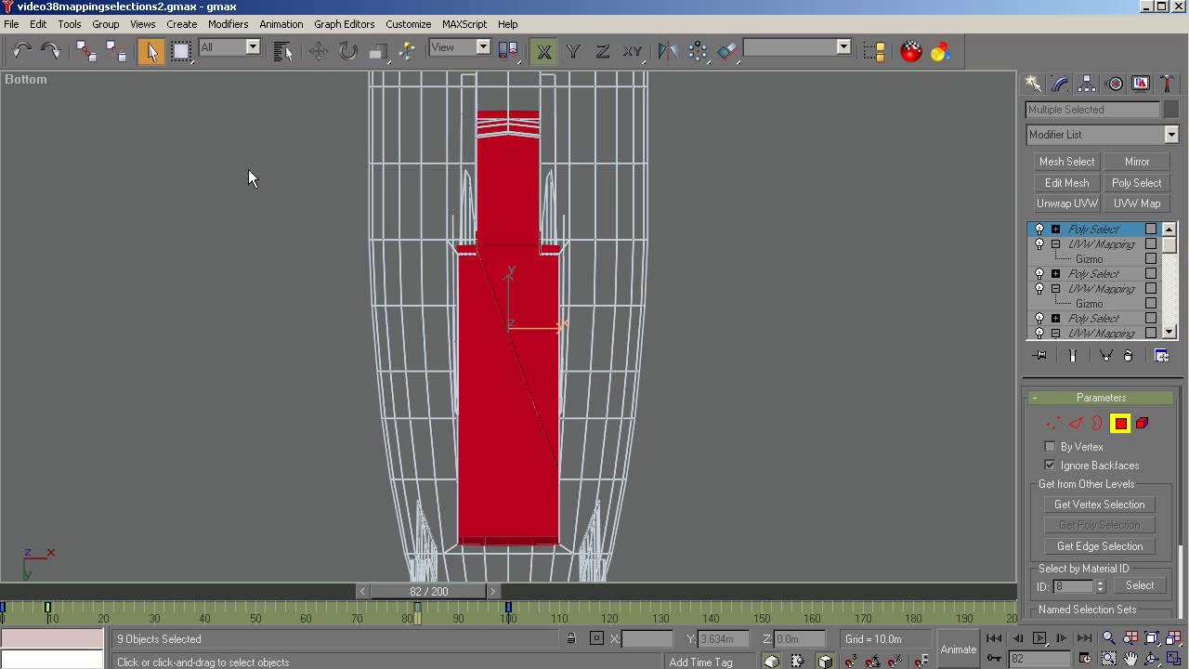
left_click(506, 185, "alt")
left_click(499, 275, "alt")
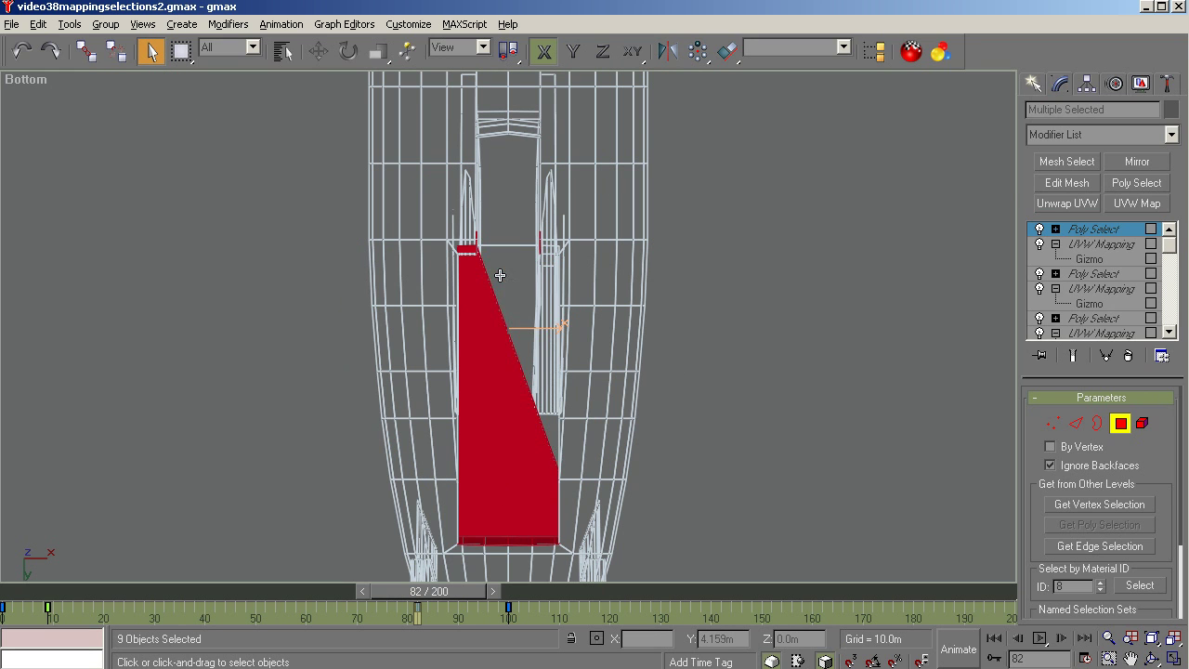
left_click(480, 309, "alt")
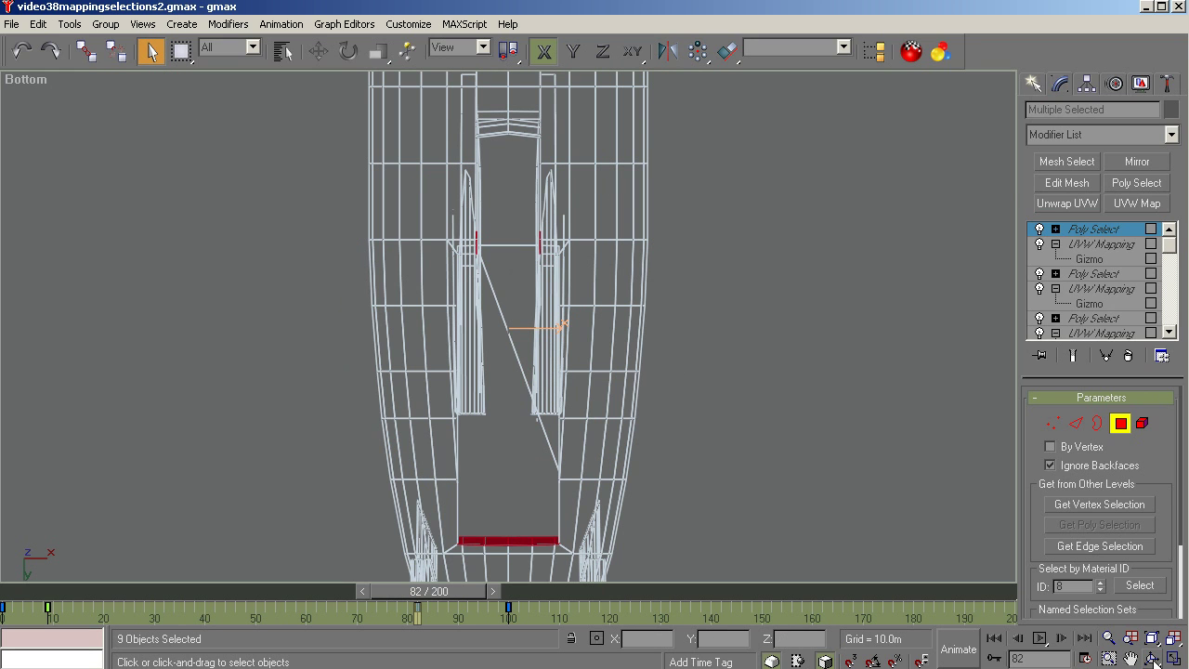
Add a UVW Mapping modifier to the selected nose gear well walls in the Right view and activate its gizmo
left_click(1152, 659)
left_click_drag(558, 391, 547, 439)
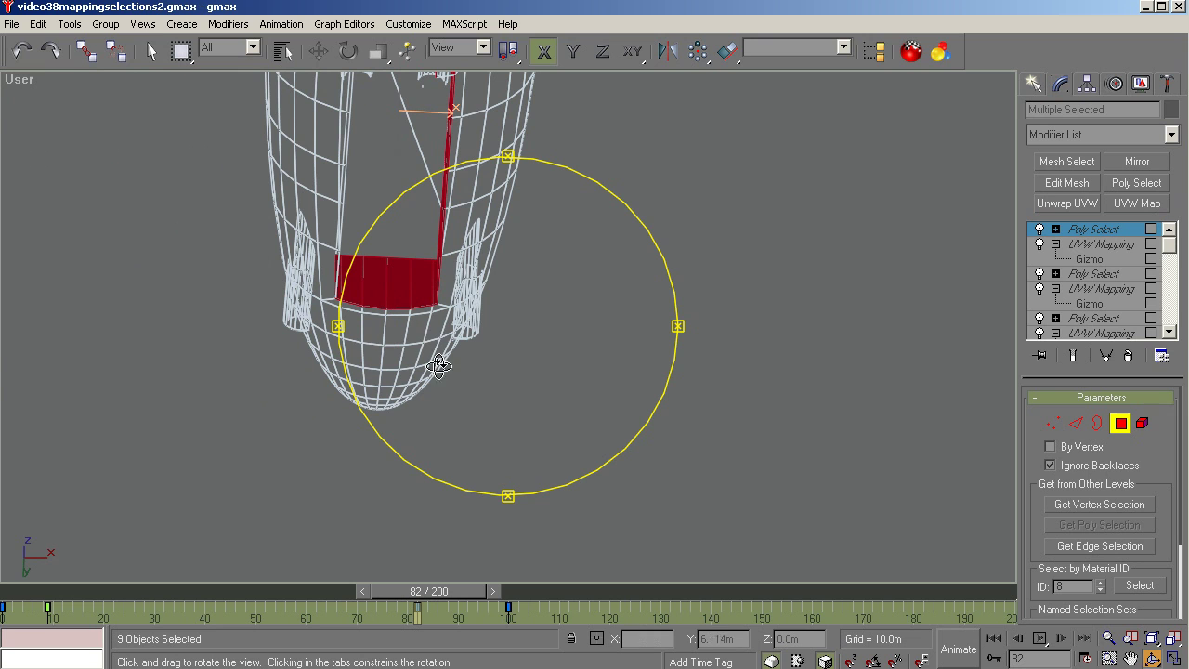
left_click_drag(531, 366, 491, 368)
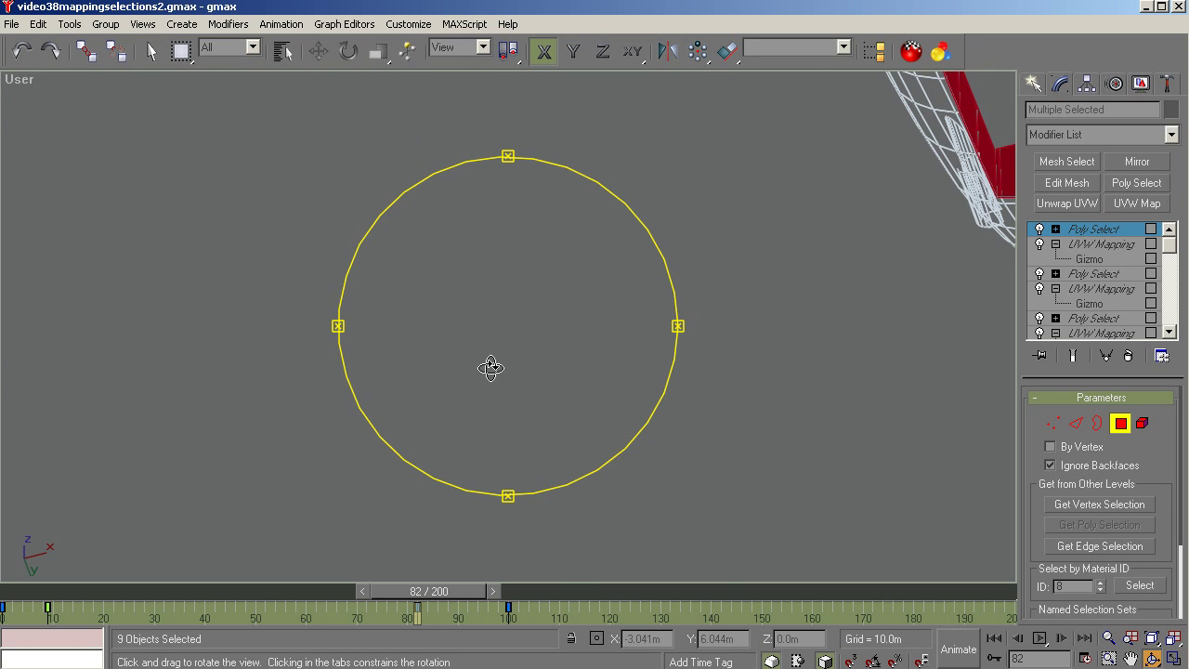
key("r")
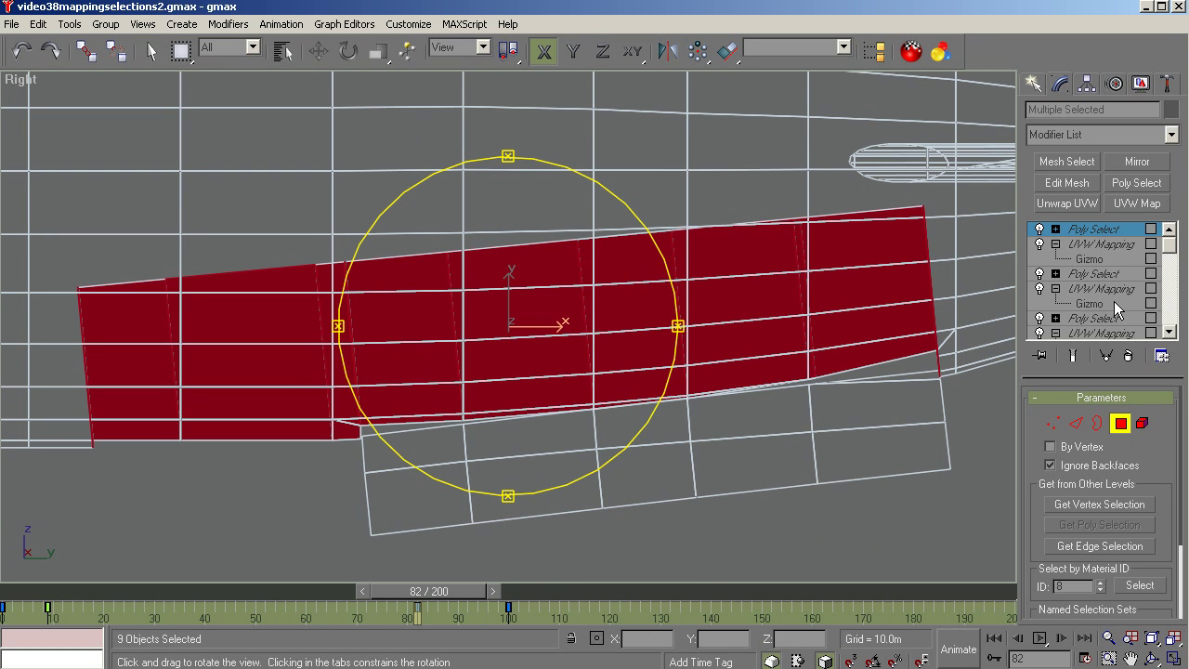
left_click(1128, 203)
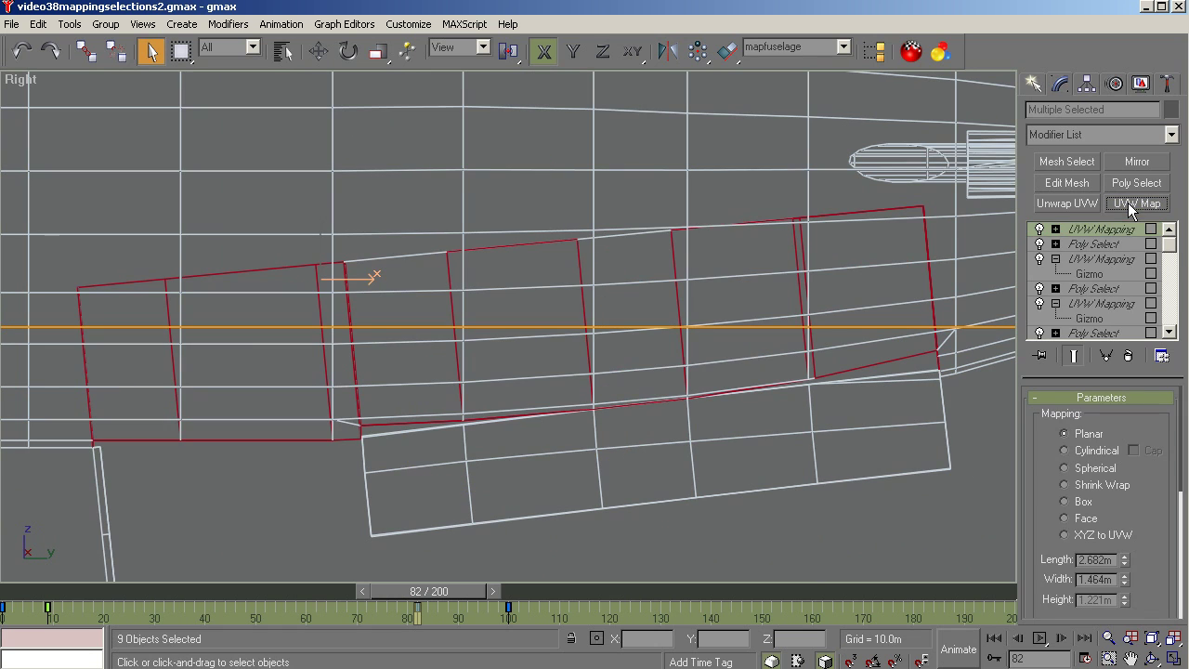
left_click(1056, 229)
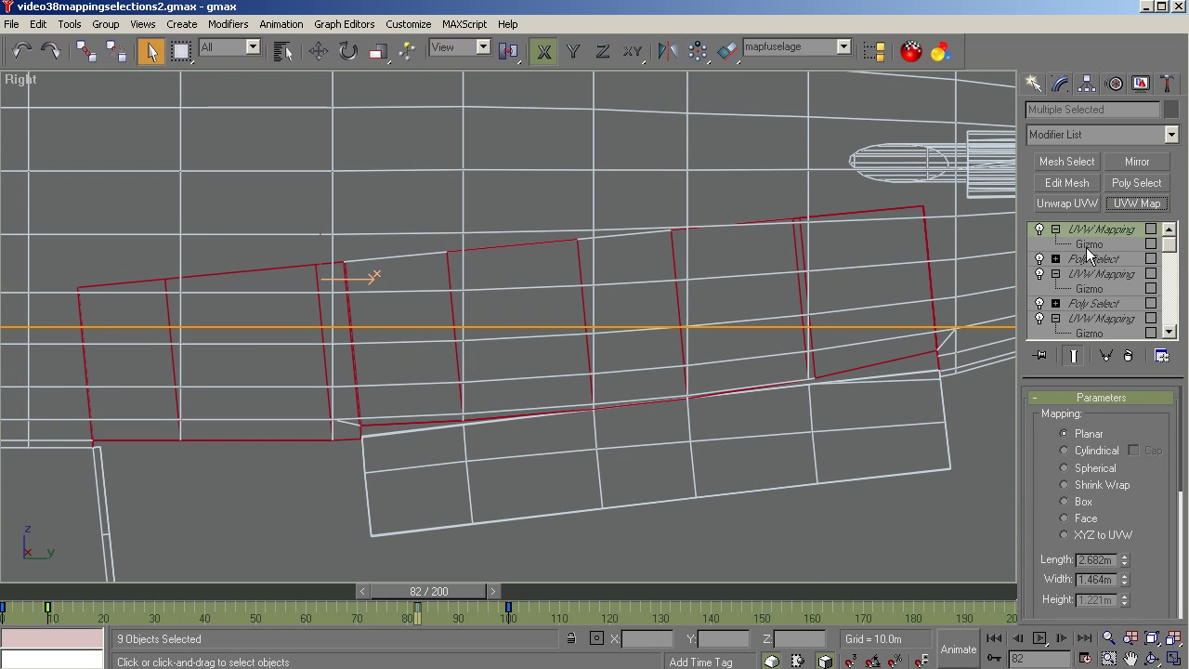
left_click(1091, 245)
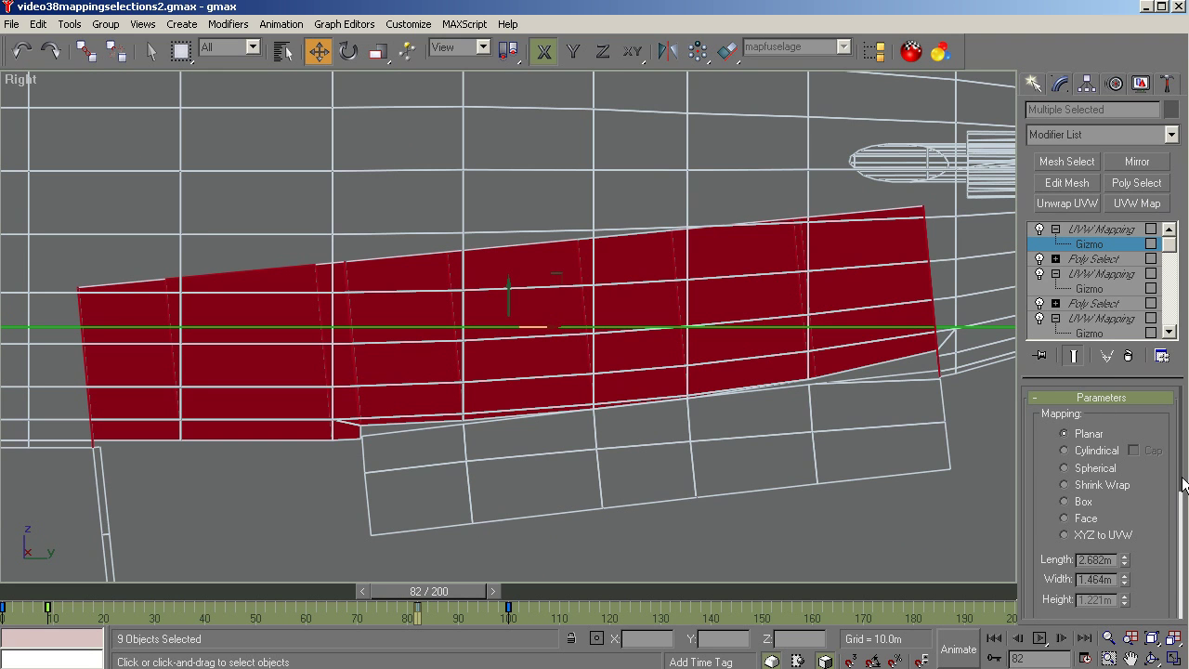
Align the mapping gizmo to the Right view and fit it to the selected wall polygons
left_click_drag(1182, 483, 1185, 611)
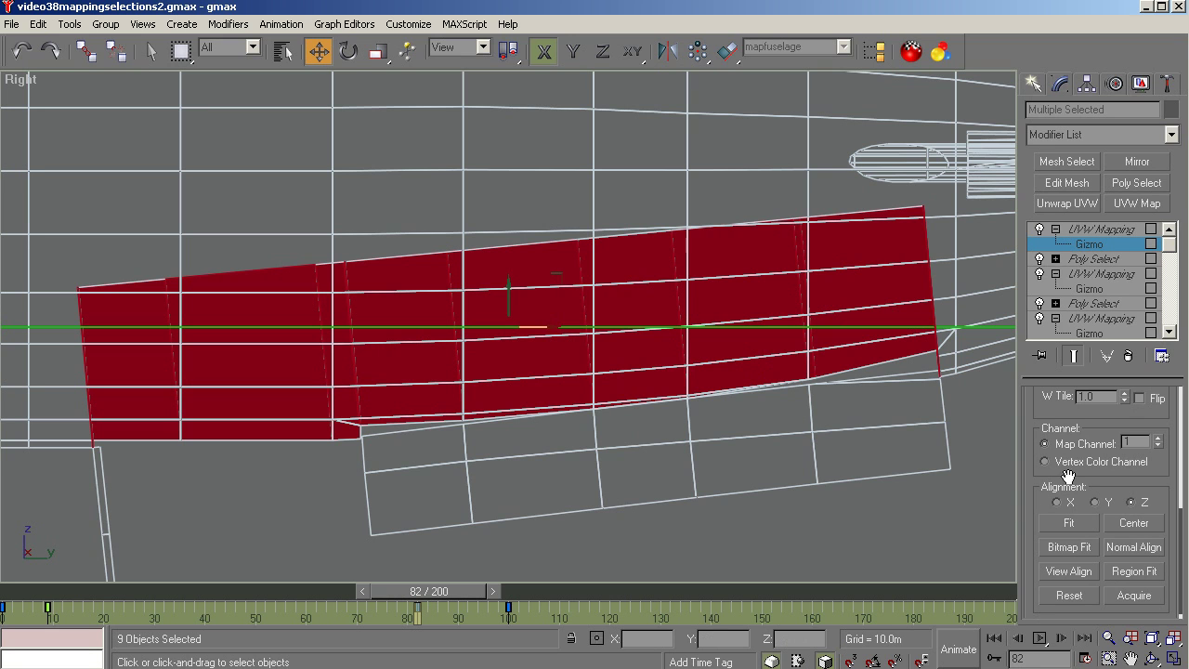
left_click(1073, 568)
left_click(1069, 523)
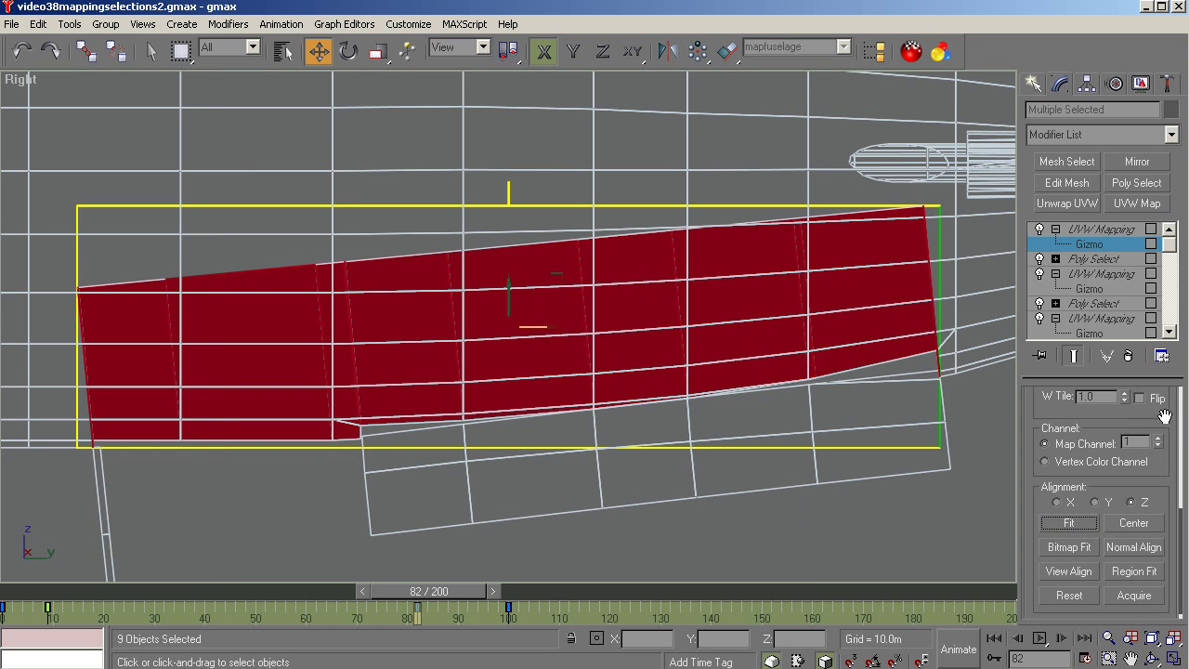
Set the length and width of the nose gear well walls' mapping to 11.0 m each
scroll(1182, 418, "up", 3)
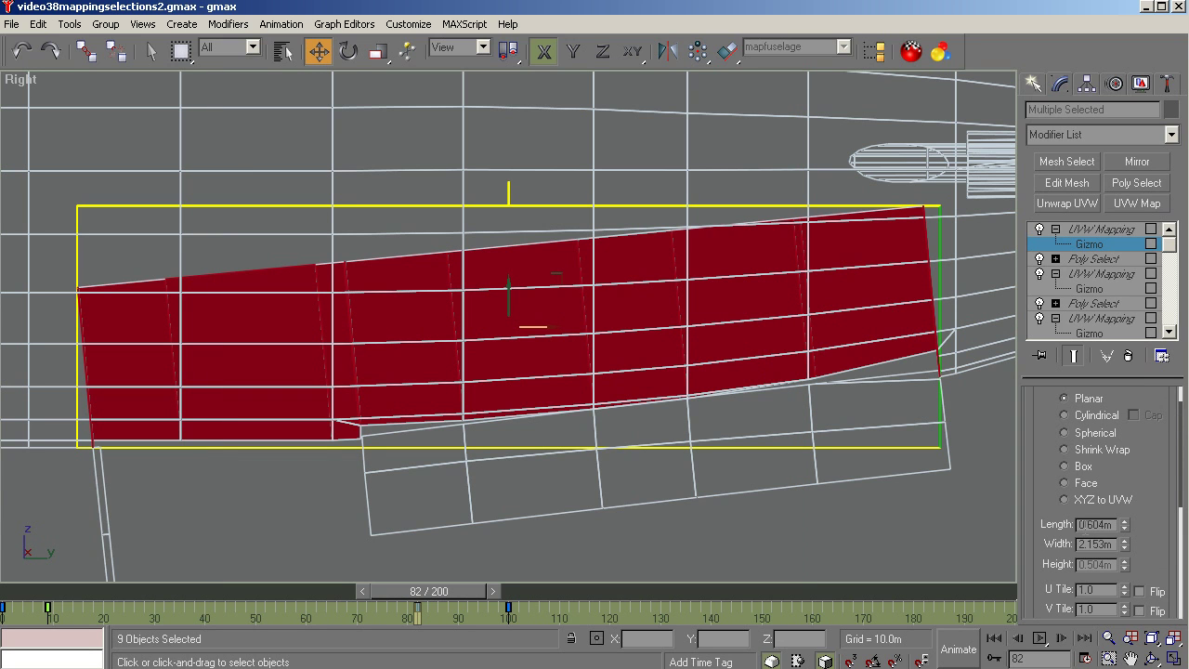
double_click(1086, 524)
type("11.0m")
key("Tab")
type("1")
key("Tab")
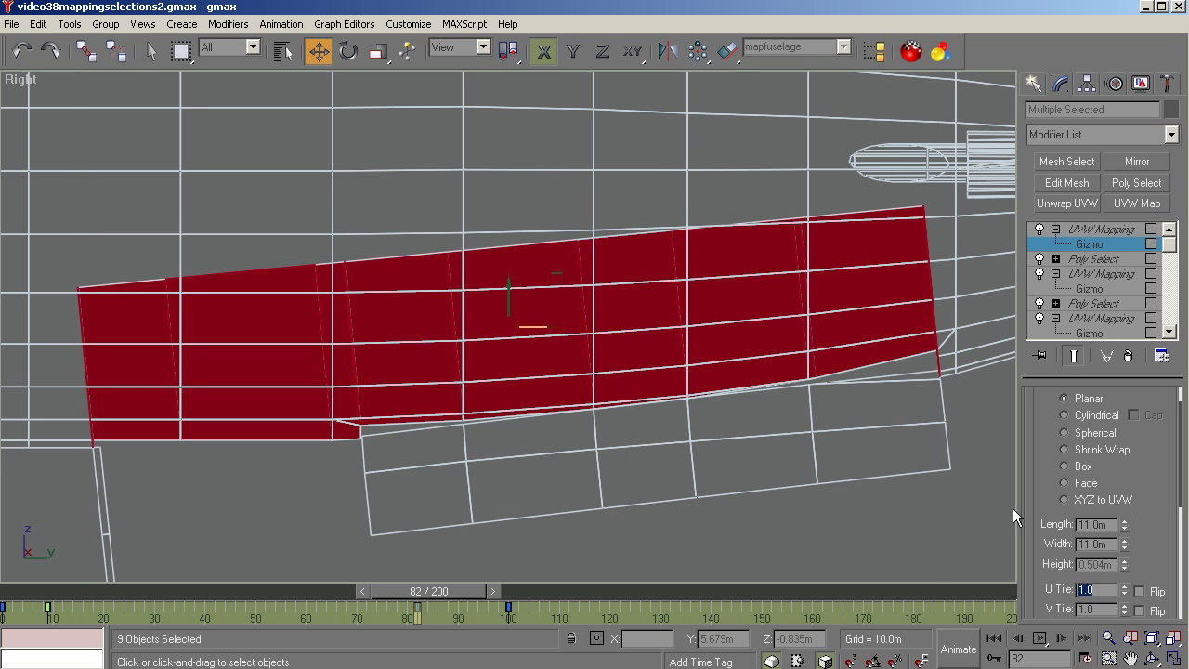
Move the wall mapping gizmo straight down about 3.96 m in the Right view and exit gizmo editing
left_click(1150, 640)
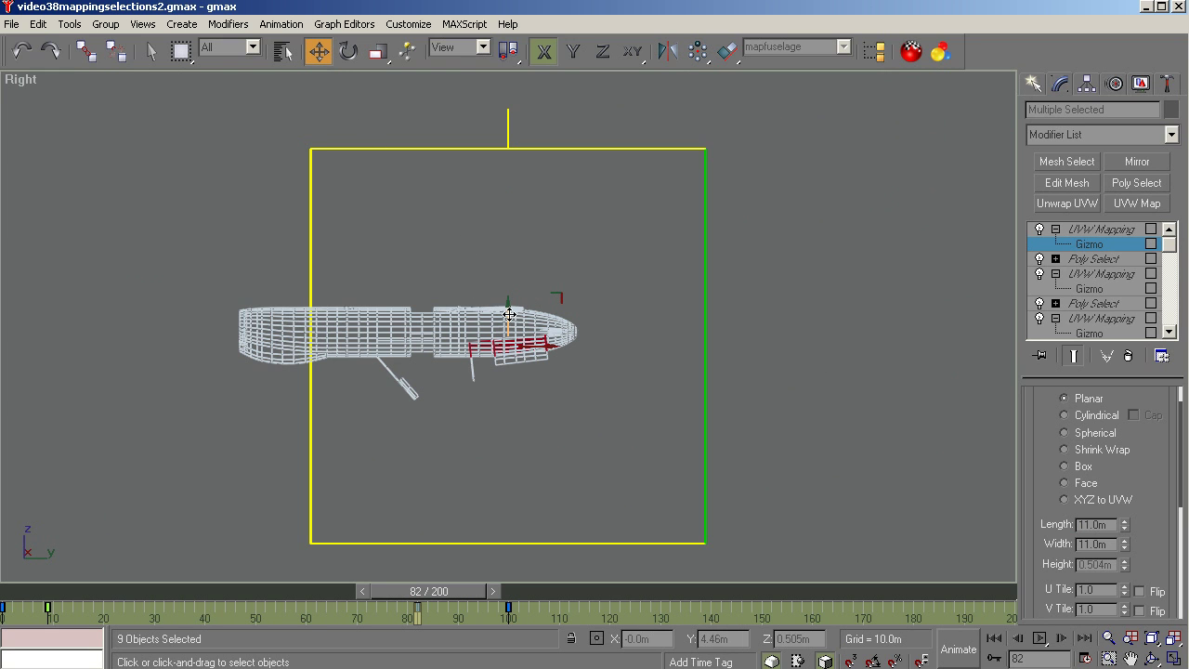
left_click_drag(510, 325, 517, 465)
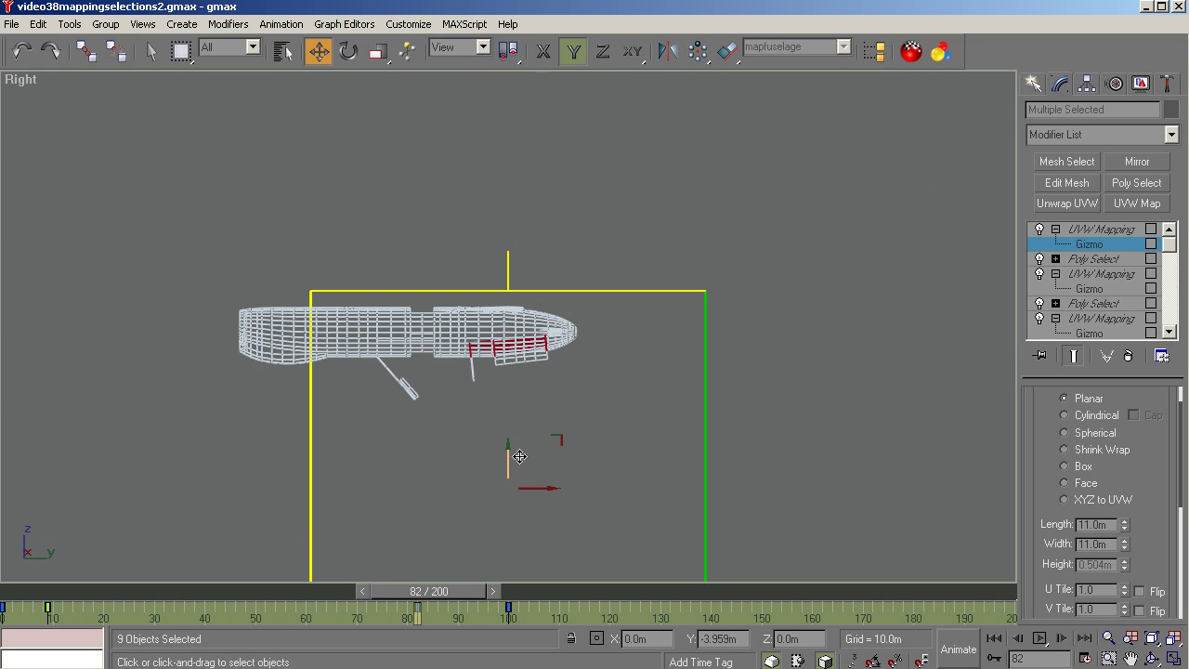
left_click(1073, 230)
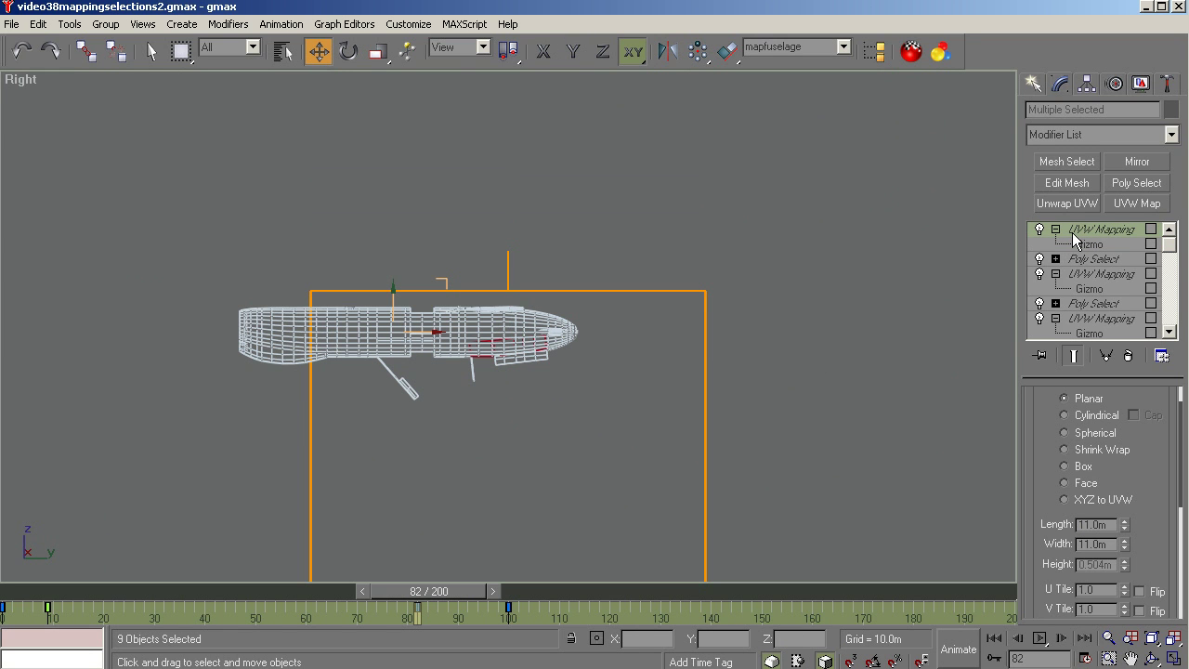
Add another Poly Select modifier at polygon level and select the polygons with material ID 9
left_click(1131, 184)
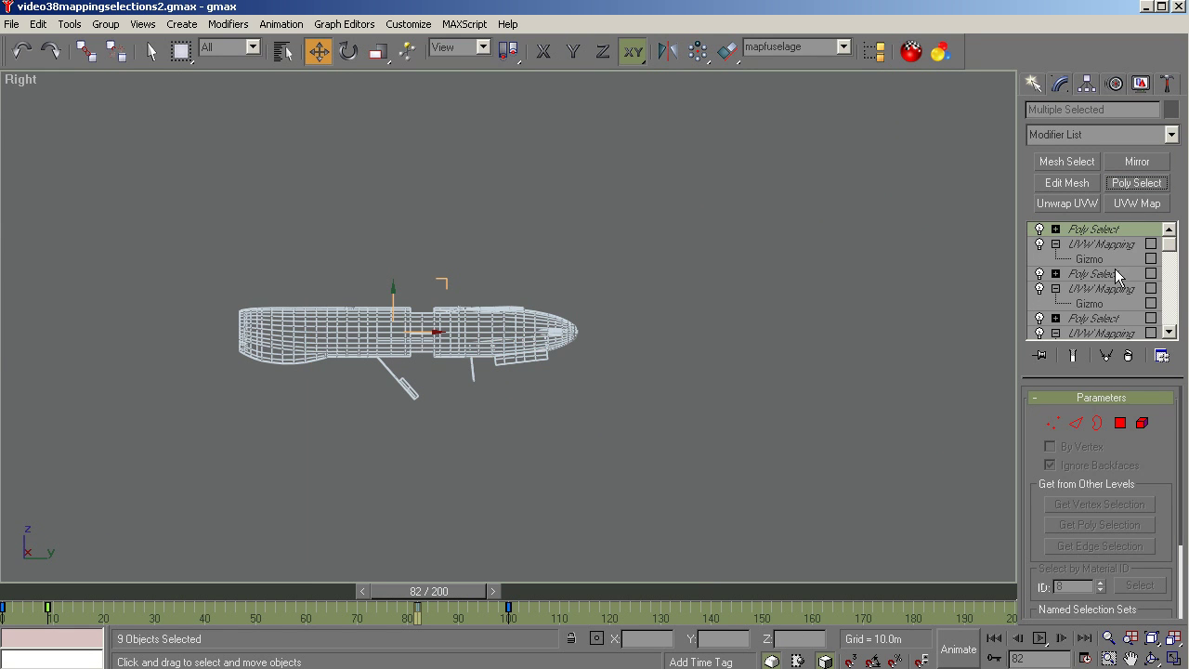
left_click(1122, 424)
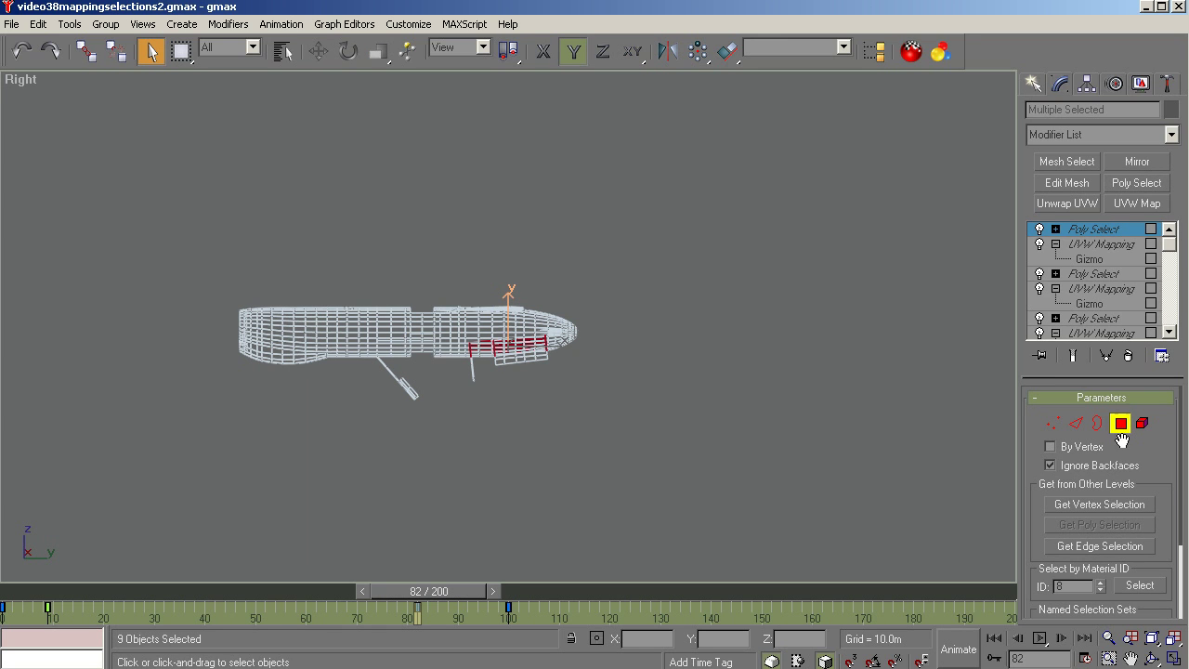
scroll(1124, 511, "down", 2)
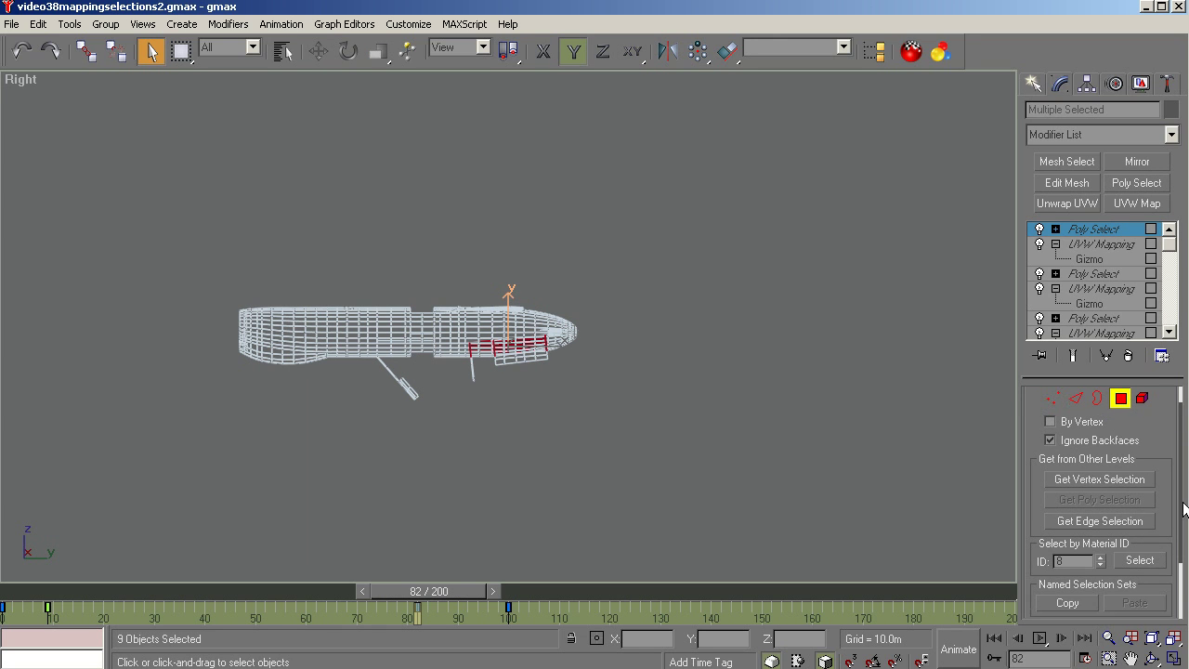
left_click(1100, 539)
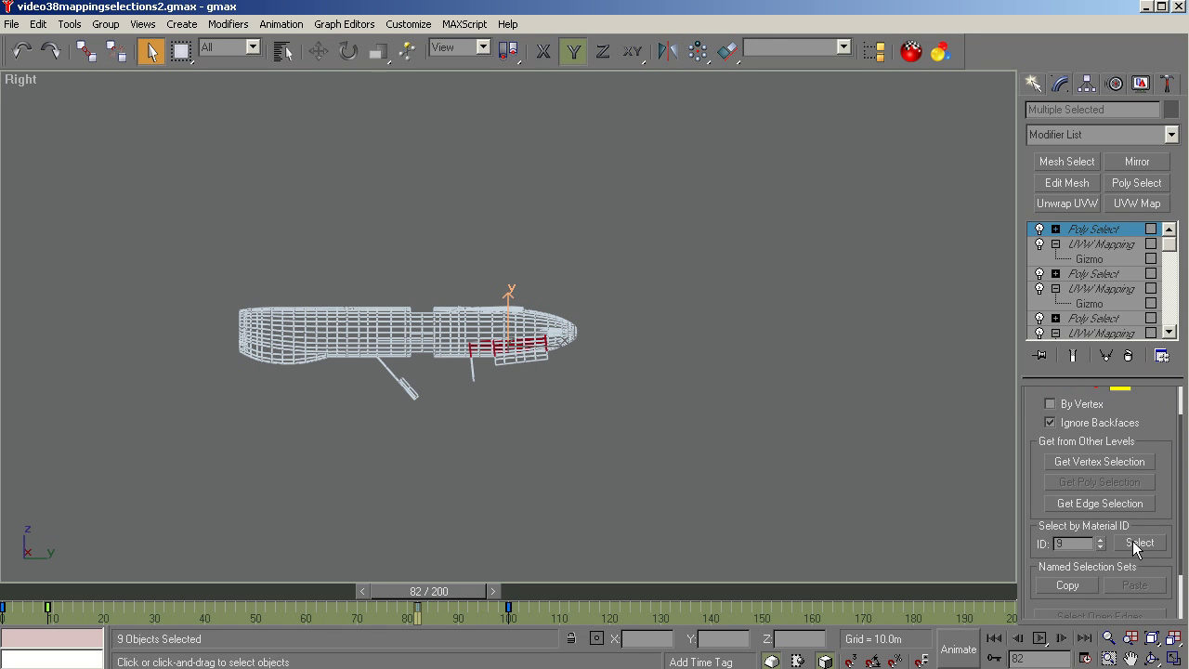
left_click(1138, 543)
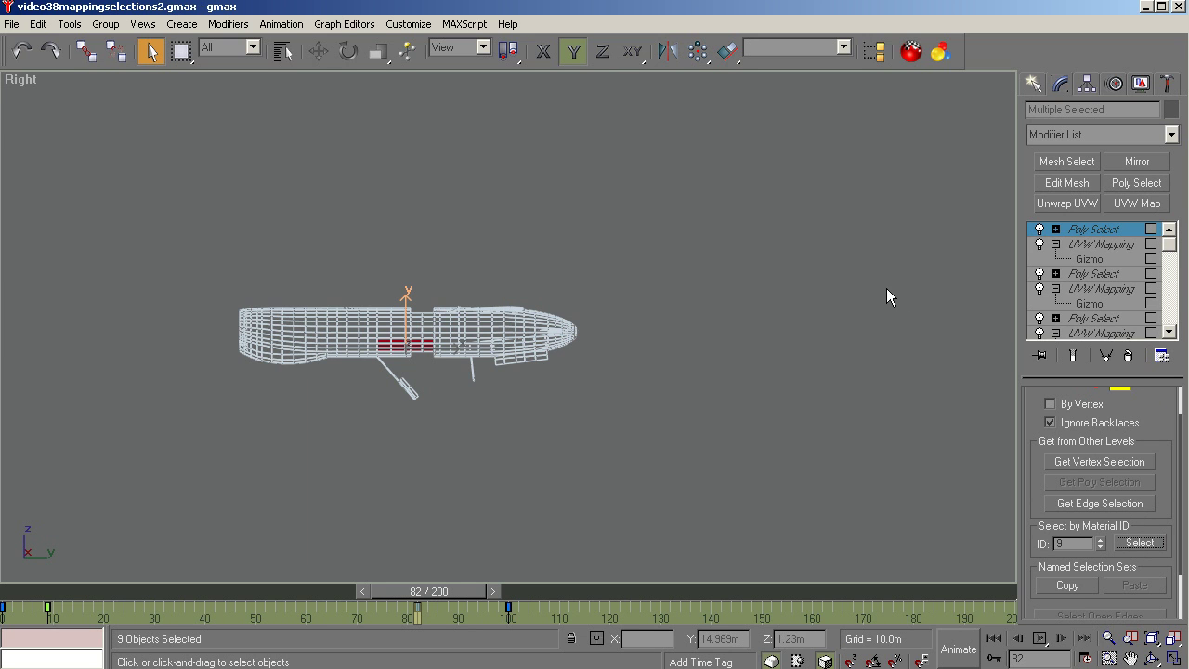
Add a UVW Mapping modifier to the material ID 9 polygons in the Bottom view and fit its gizmo to them
key("b")
key("z")
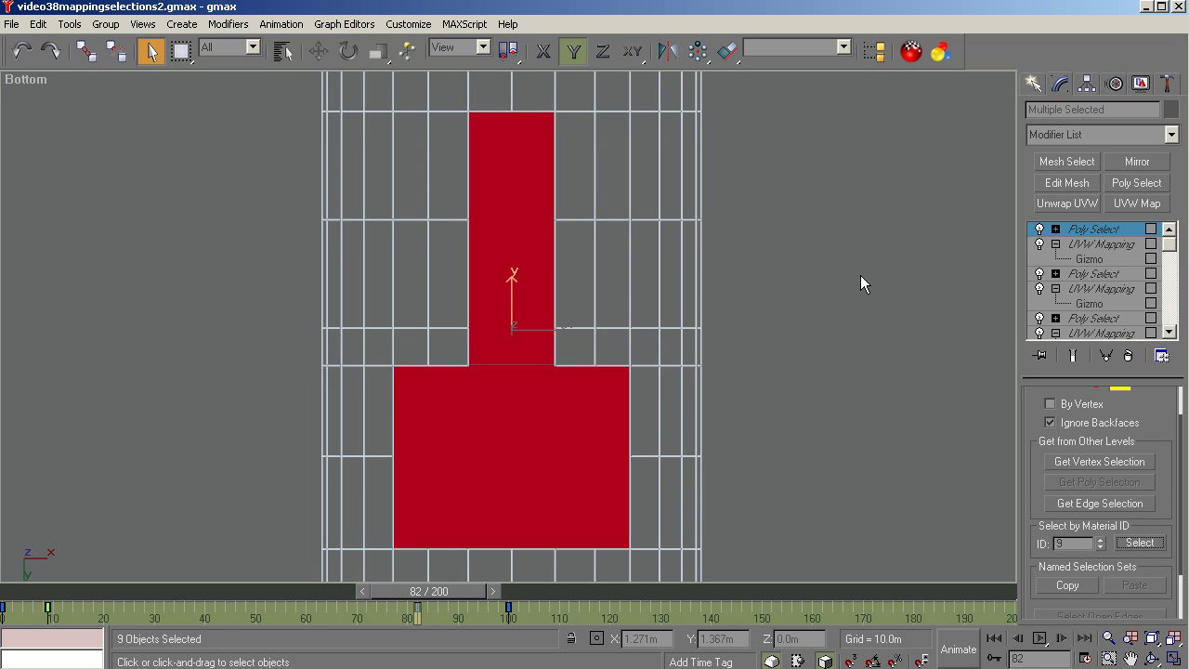
left_click(1152, 207)
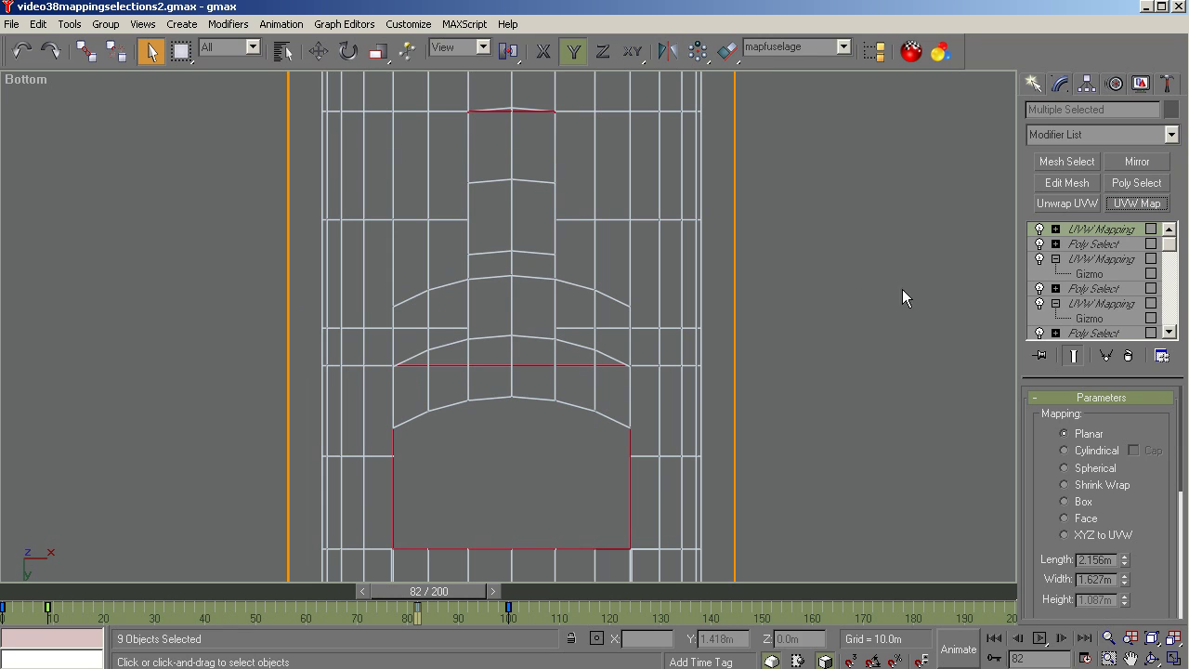
left_click(1056, 230)
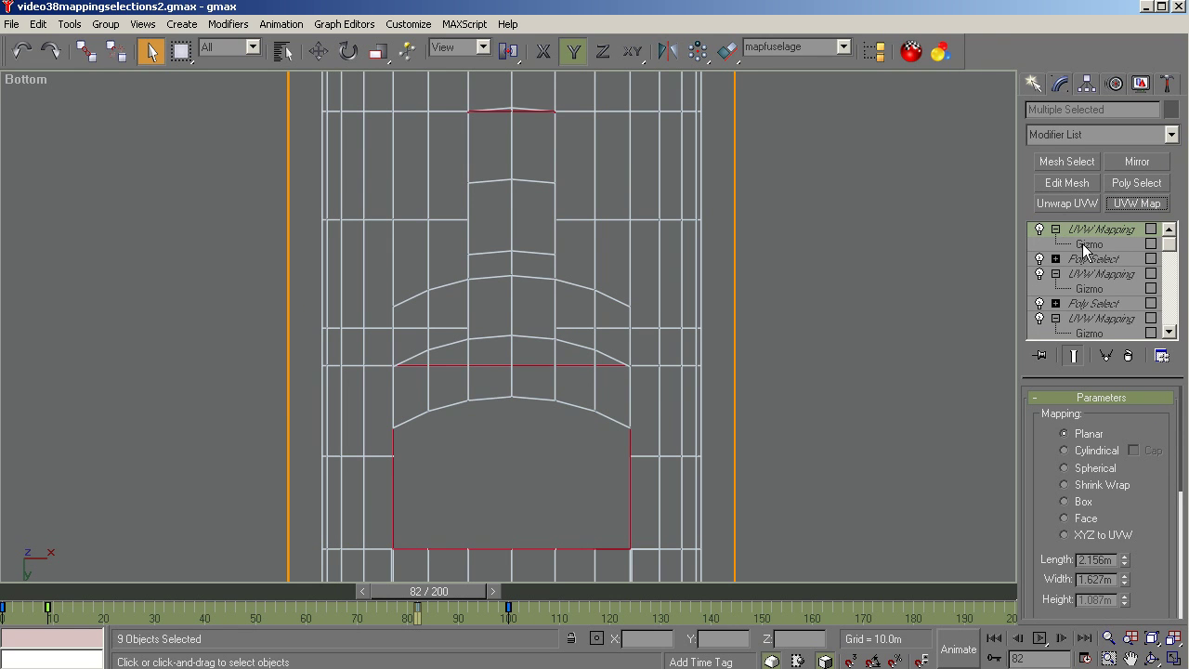
left_click(1085, 245)
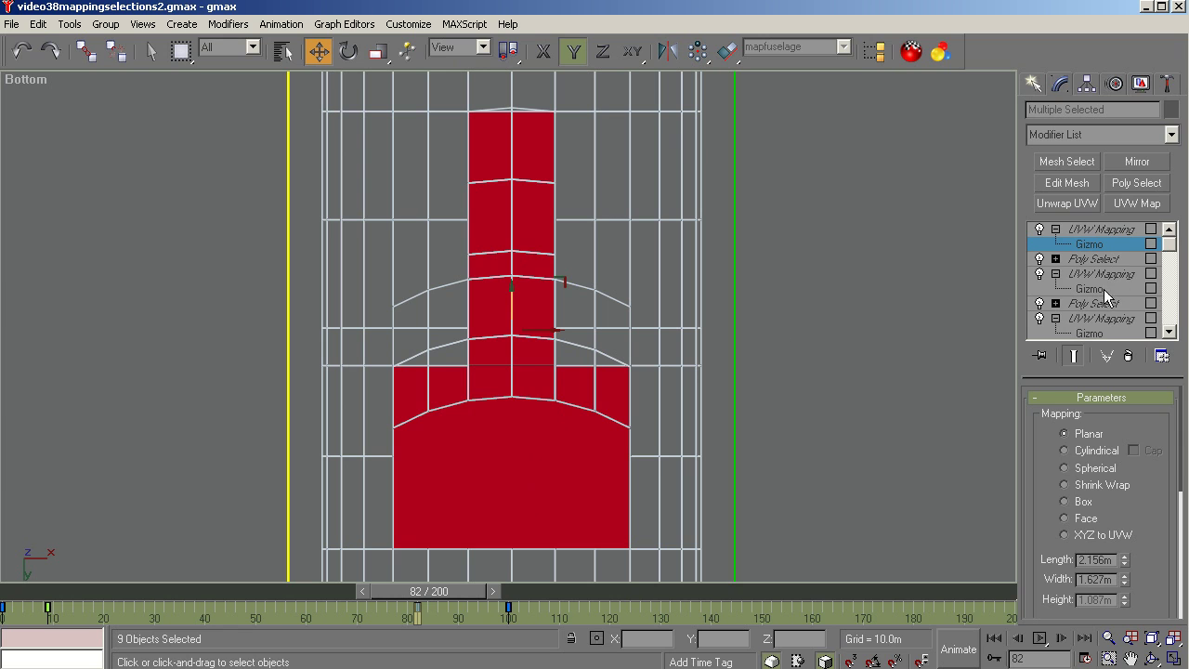
left_click_drag(1179, 462, 1184, 588)
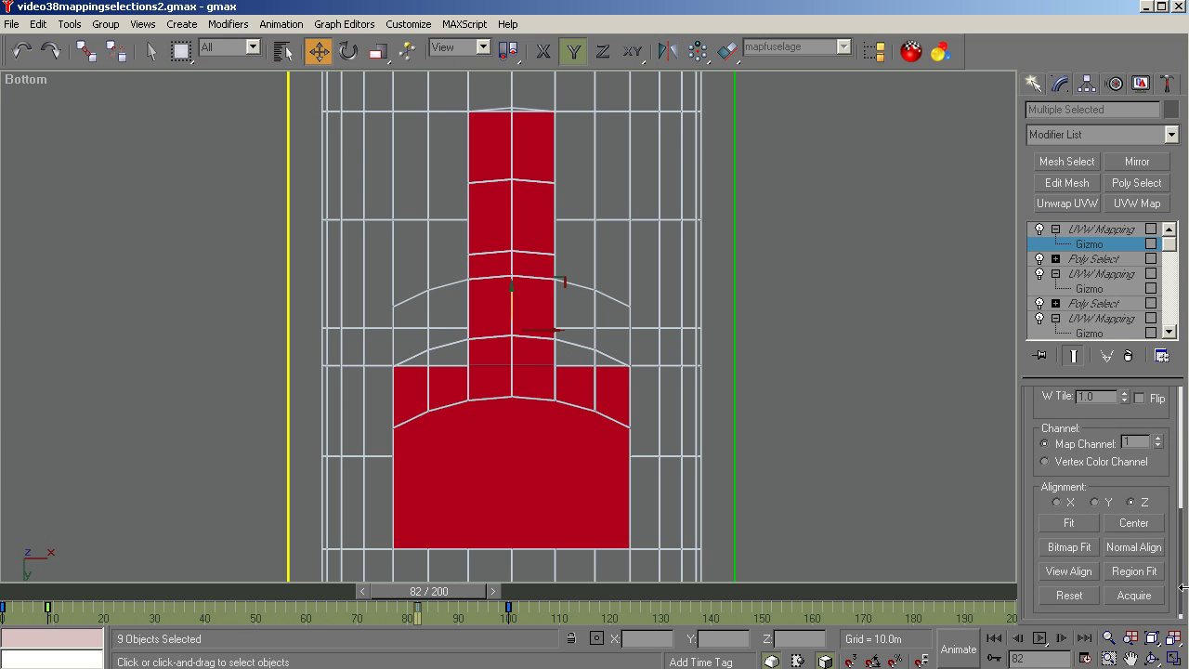
left_click(1069, 522)
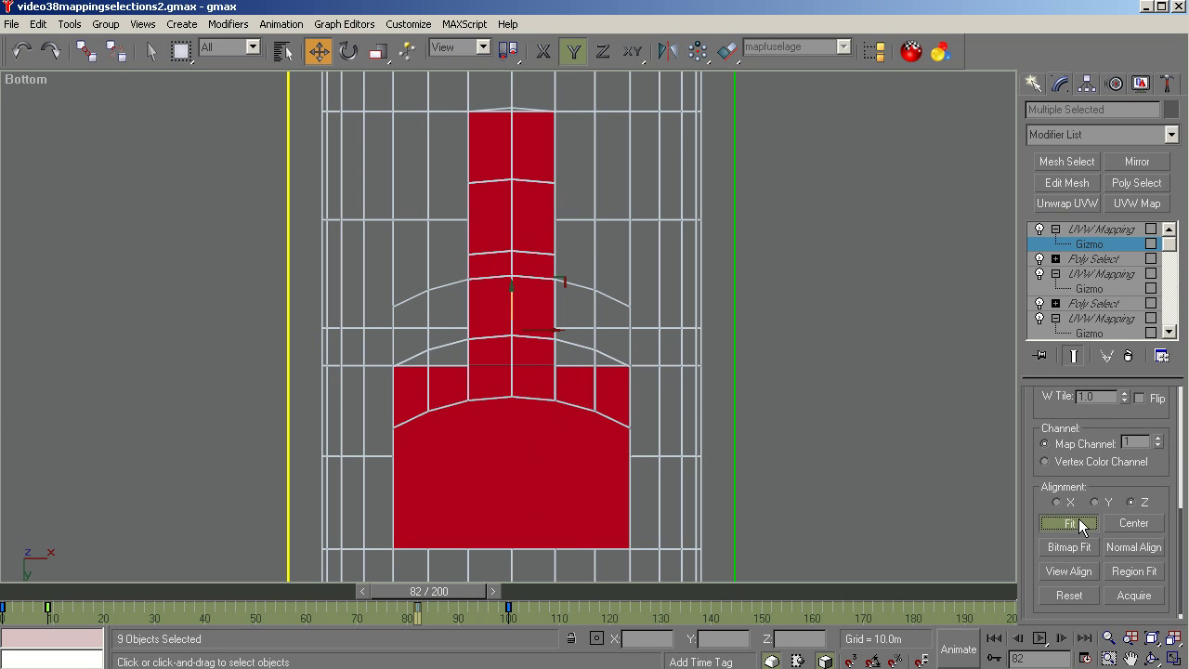
Set the length and width of the material ID 9 polygons' planar mapping to 11 m each
left_click_drag(1179, 527, 1178, 434)
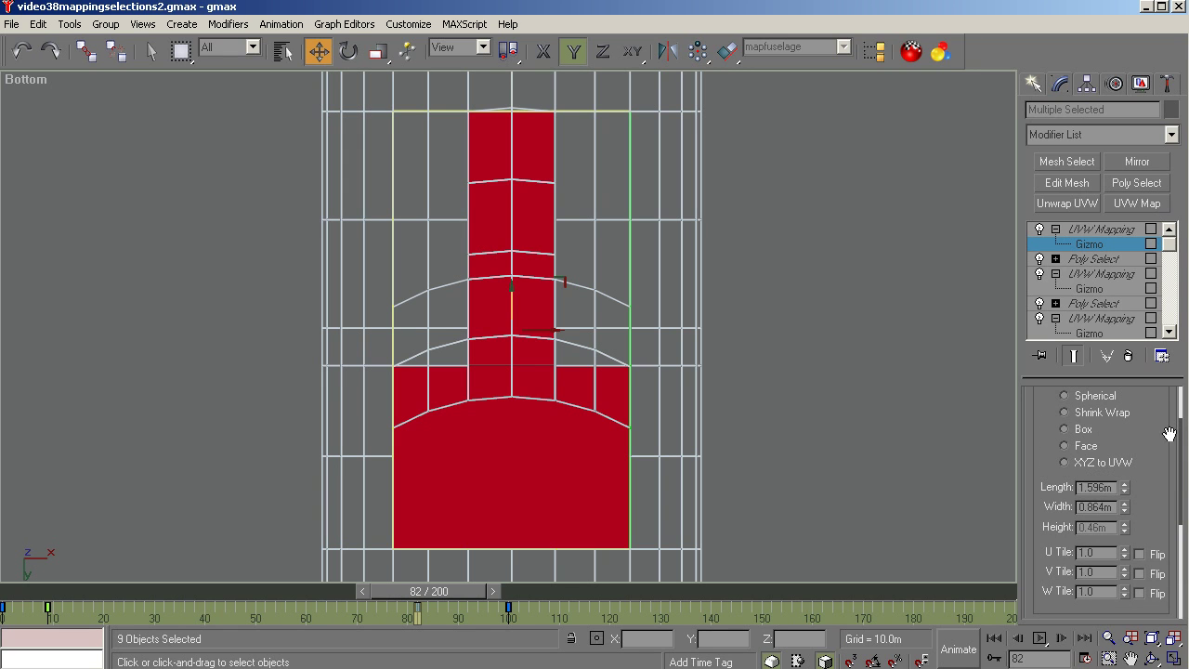
double_click(1096, 487)
type("11")
key("Tab")
type("11")
key("Tab")
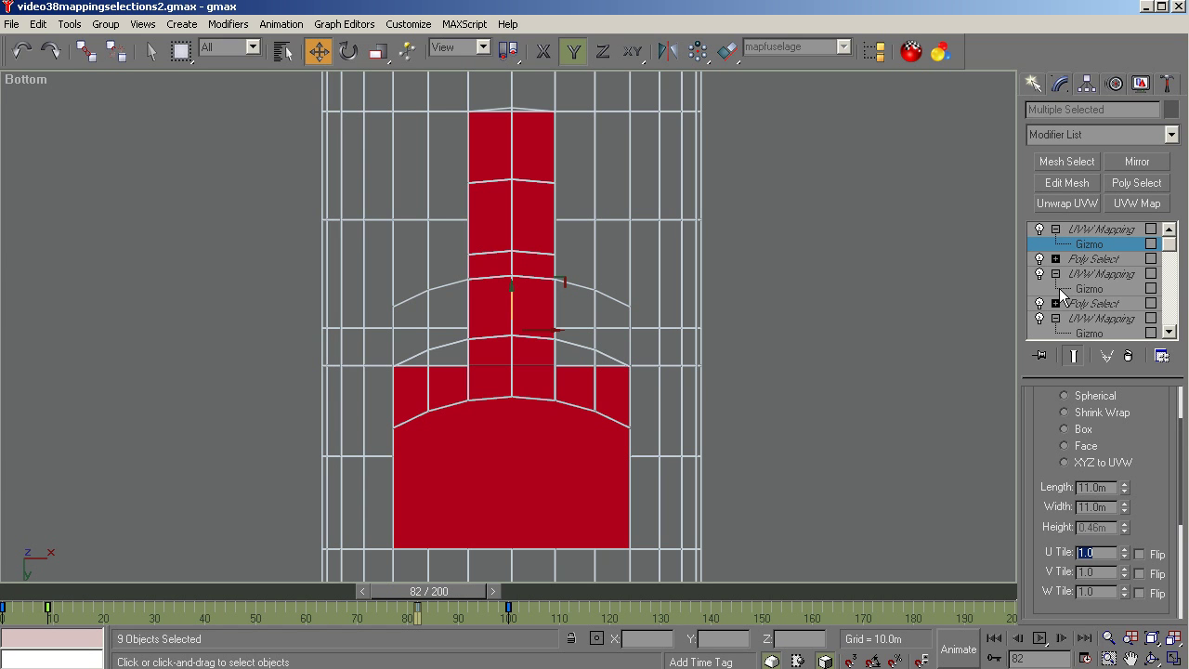
Check the free space in LithUnwrap's fuselage layout, return to gmax and rotate the planar mapping gizmo 90 degrees about Z in the Bottom view
left_click(1152, 638)
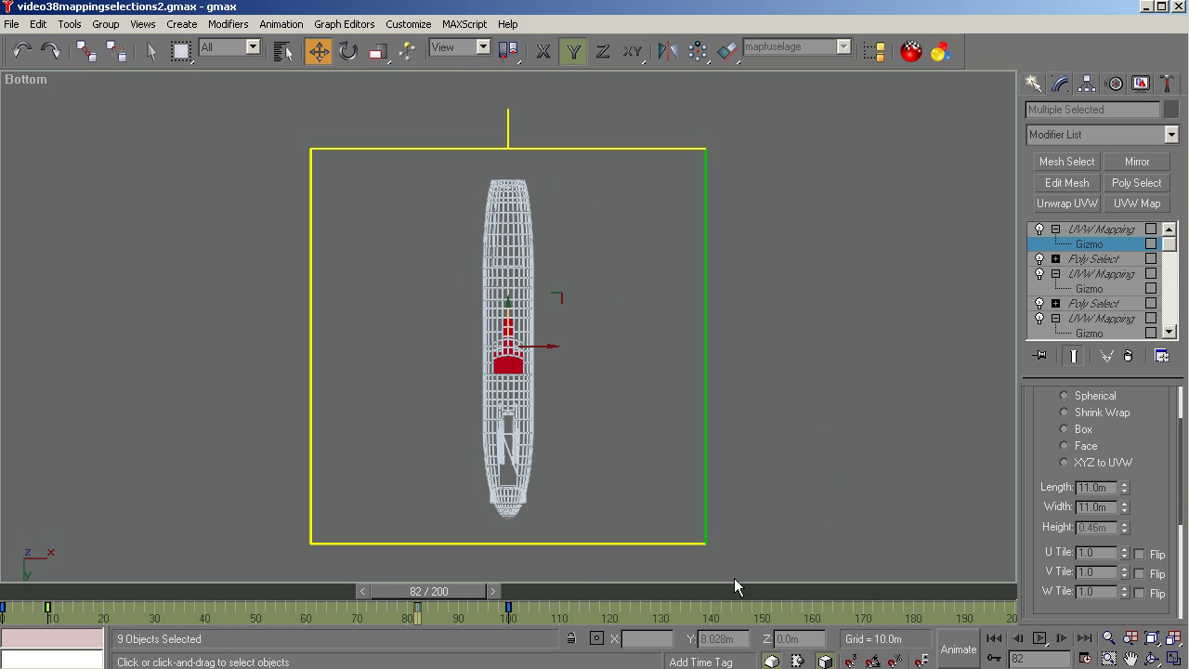
key("alt+Tab")
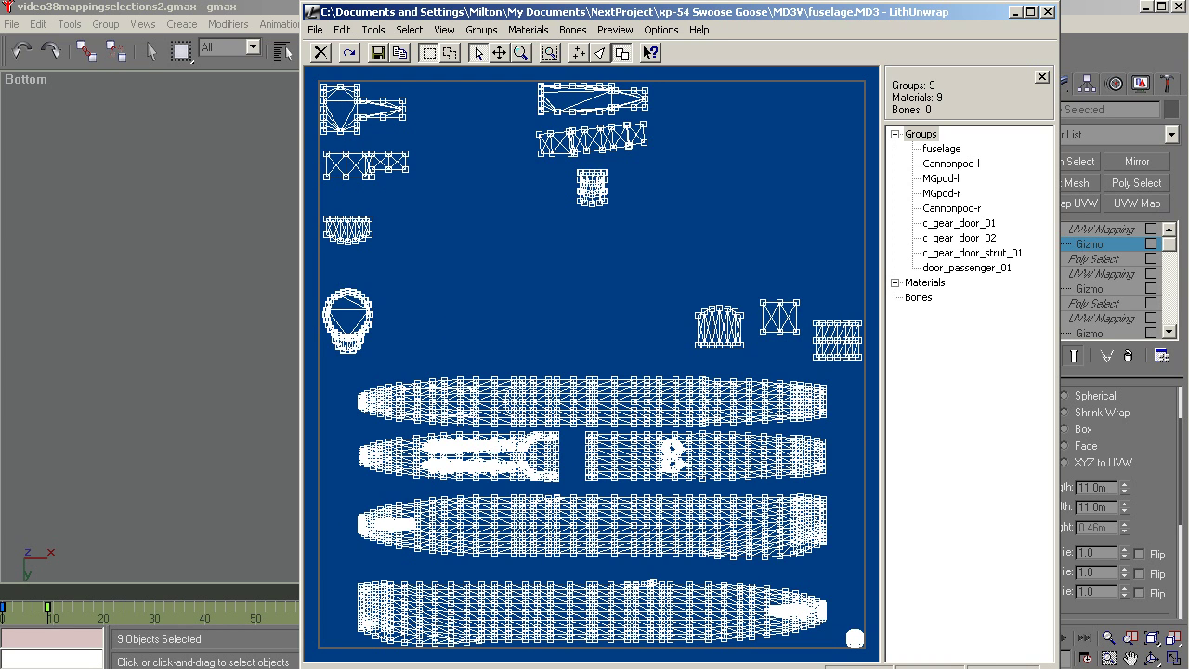
key("alt+Tab")
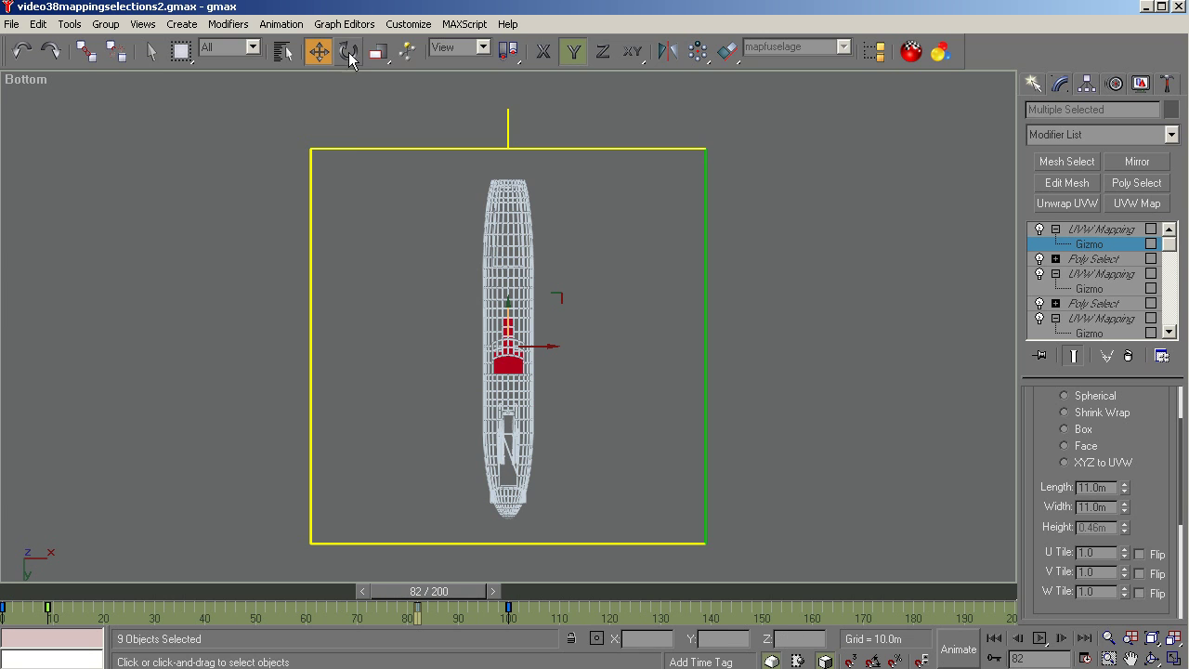
key("e")
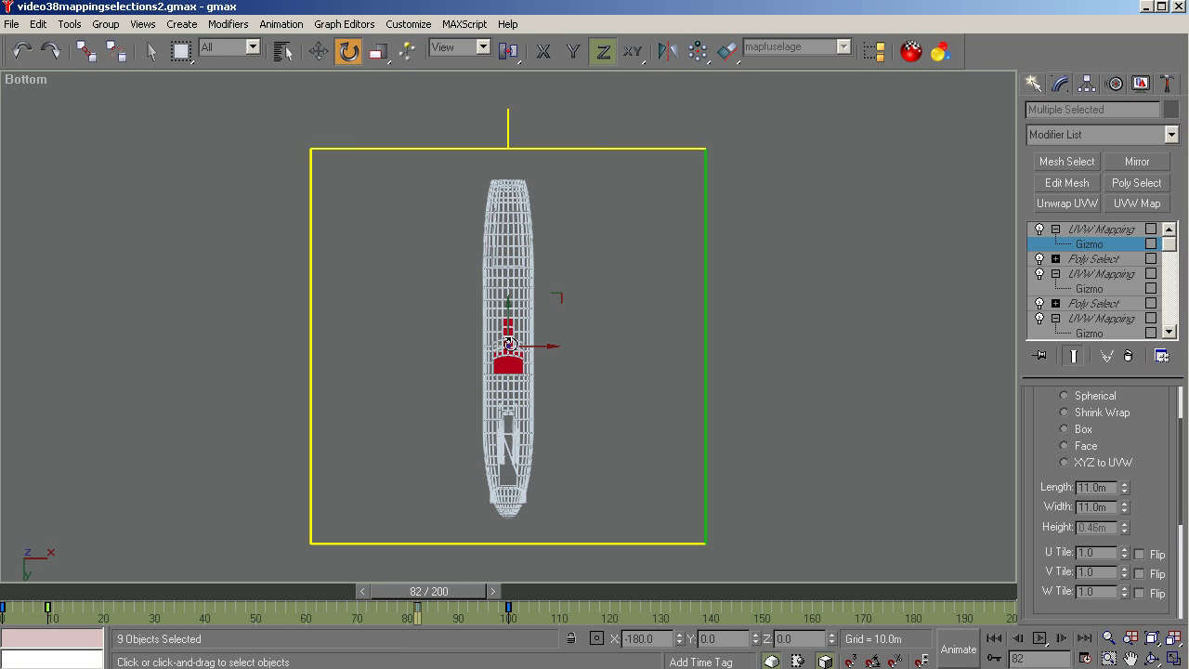
left_click_drag(510, 344, 508, 351)
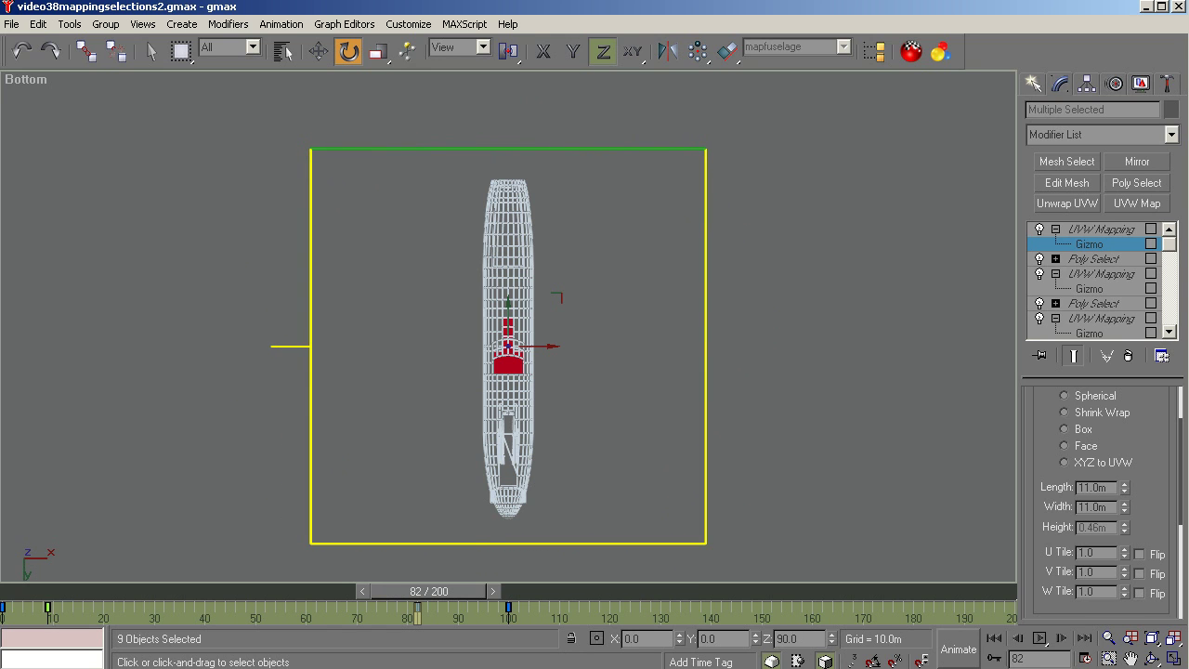
Move the mapping gizmo up and about 4.94 m along X so its lower-left corner borders the gear well, and exit gizmo editing
left_click(320, 53)
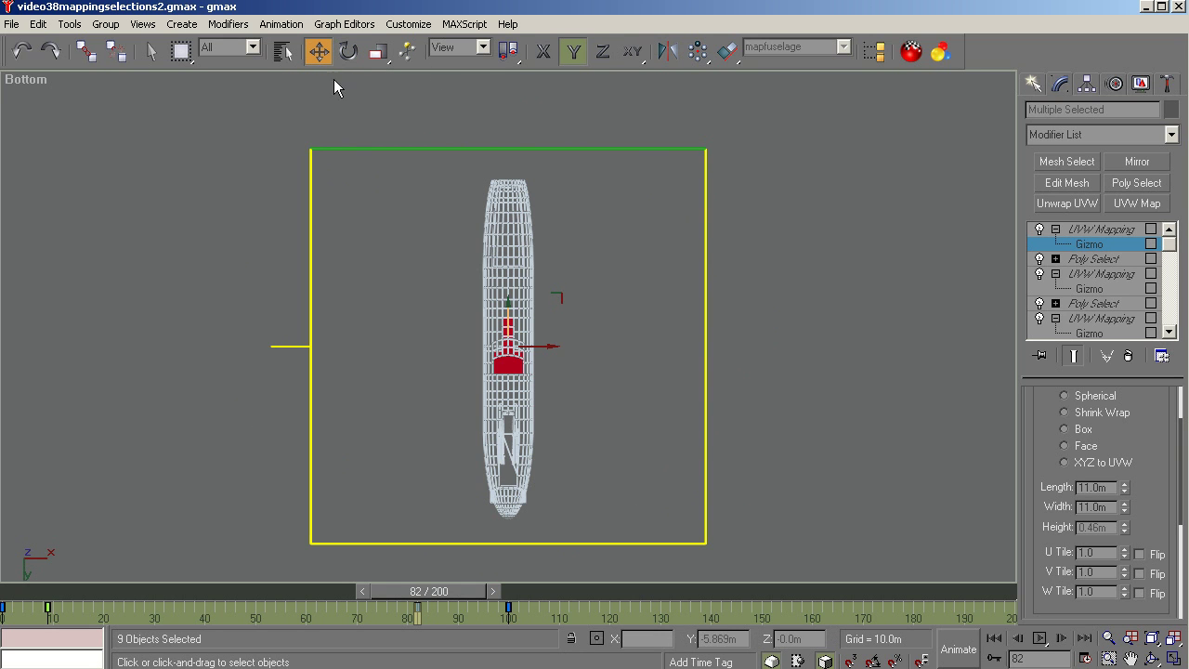
left_click_drag(509, 320, 536, 151)
left_click_drag(546, 193, 719, 192)
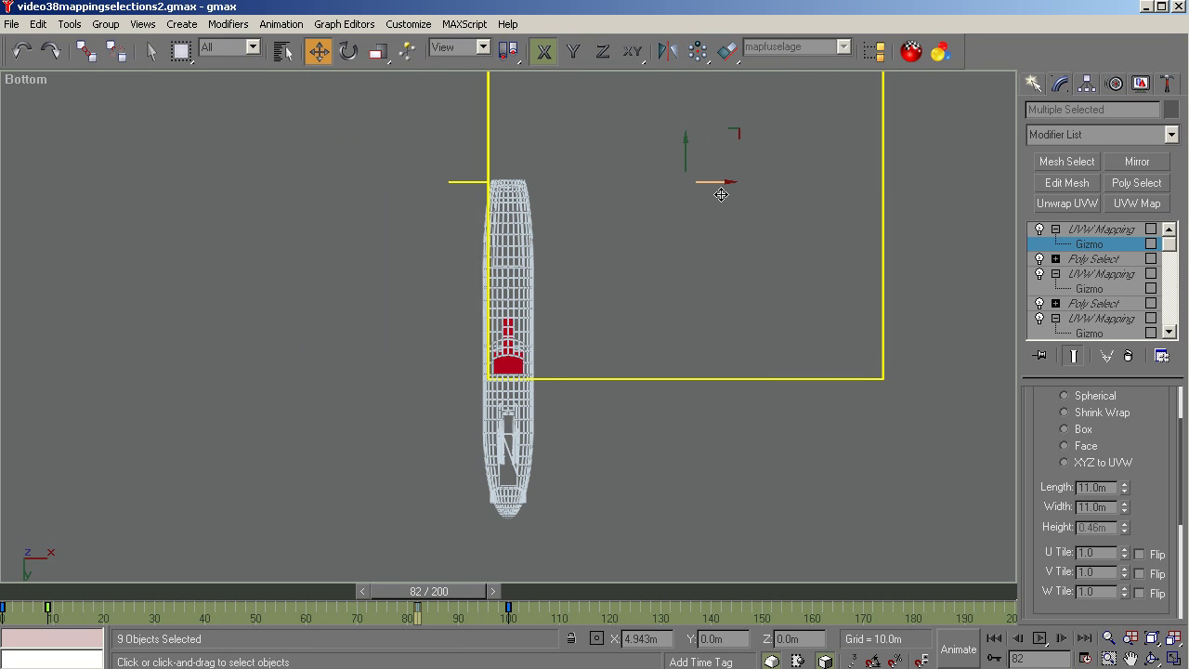
scroll(526, 358, "up", 5)
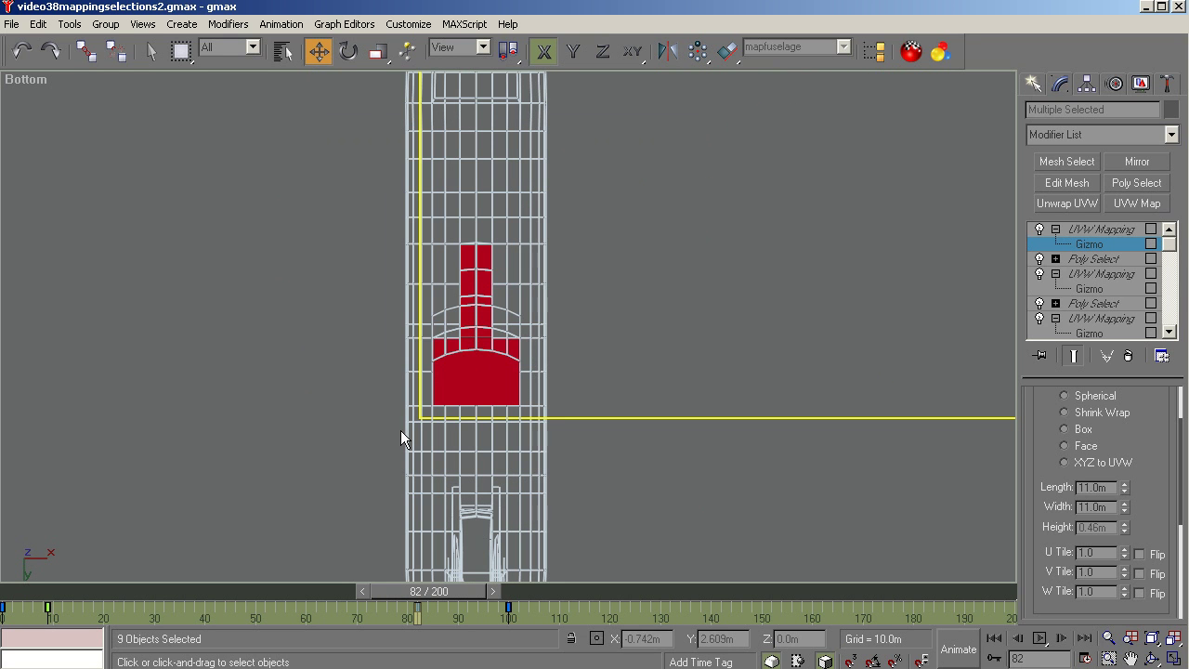
scroll(401, 430, "down", 6)
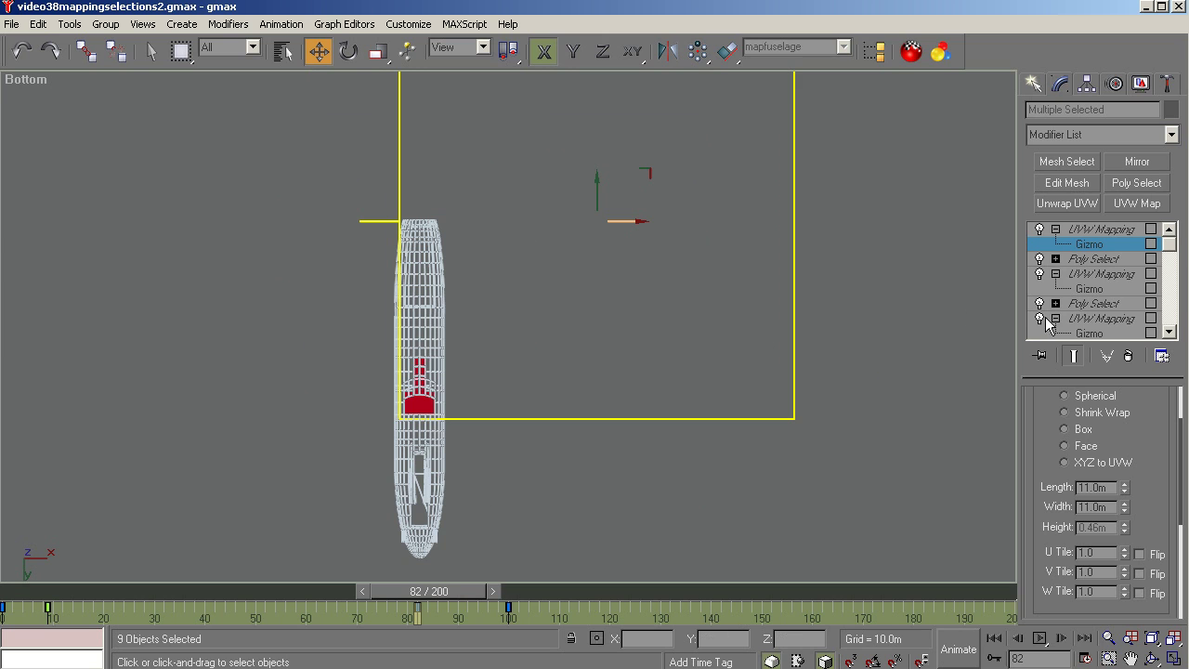
left_click(1103, 229)
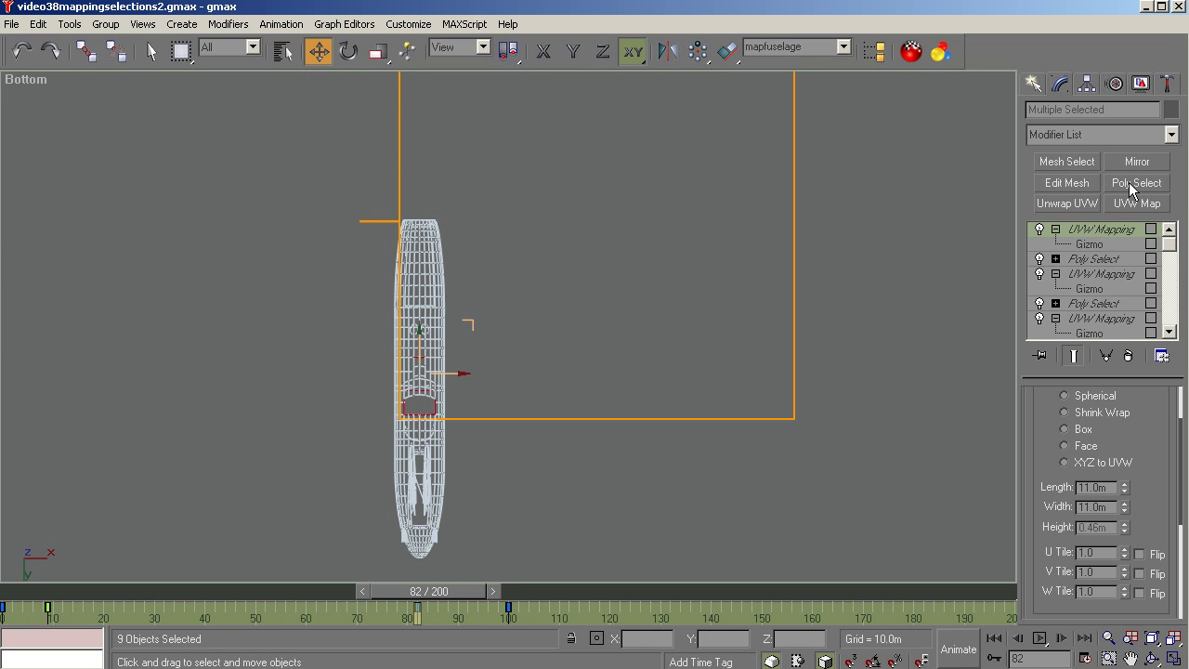
Add another Poly Select modifier at polygon level and deselect the wide rectangular part of the gear well's flat surface
left_click(1134, 183)
left_click(1121, 423)
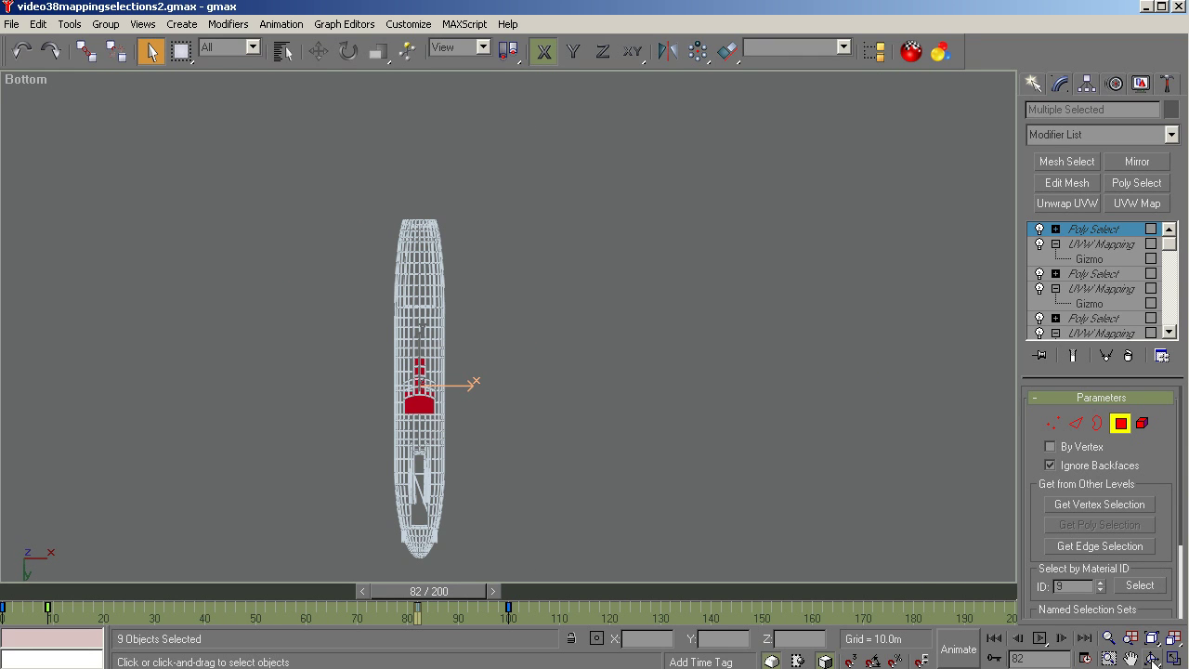
left_click(1152, 641)
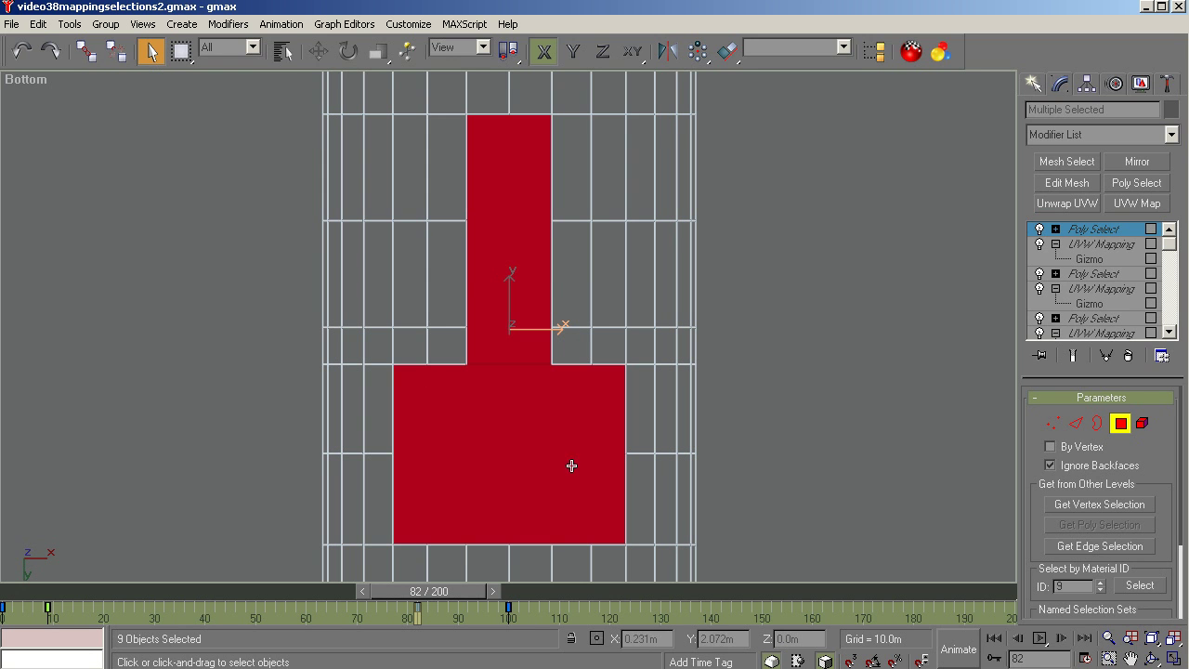
left_click(544, 440, "alt")
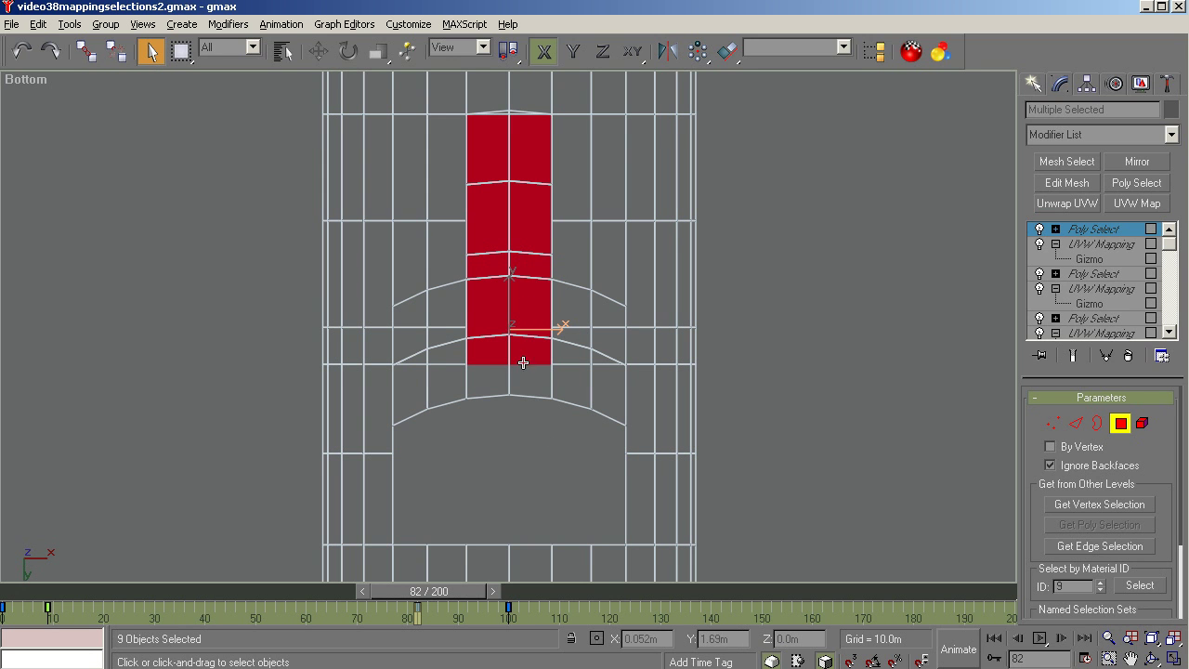
Go to frame 148 and, in a tilted view from below, deselect the gear well's narrow flat center strip
left_click_drag(435, 597, 722, 520)
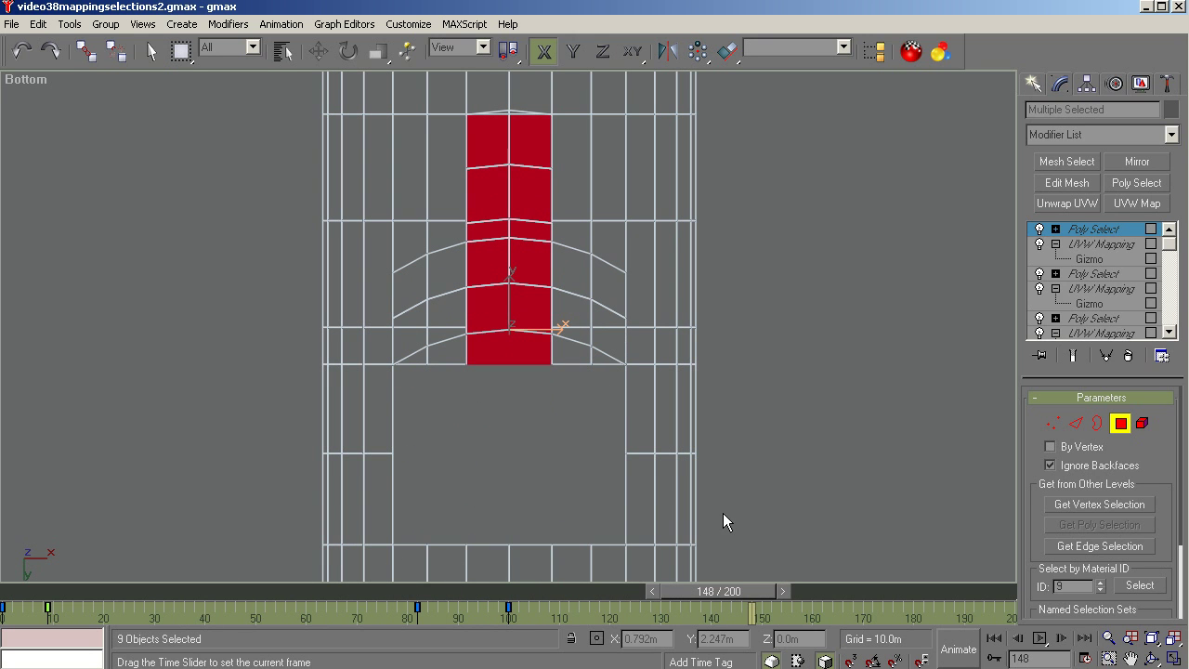
key("q")
left_click(1157, 660)
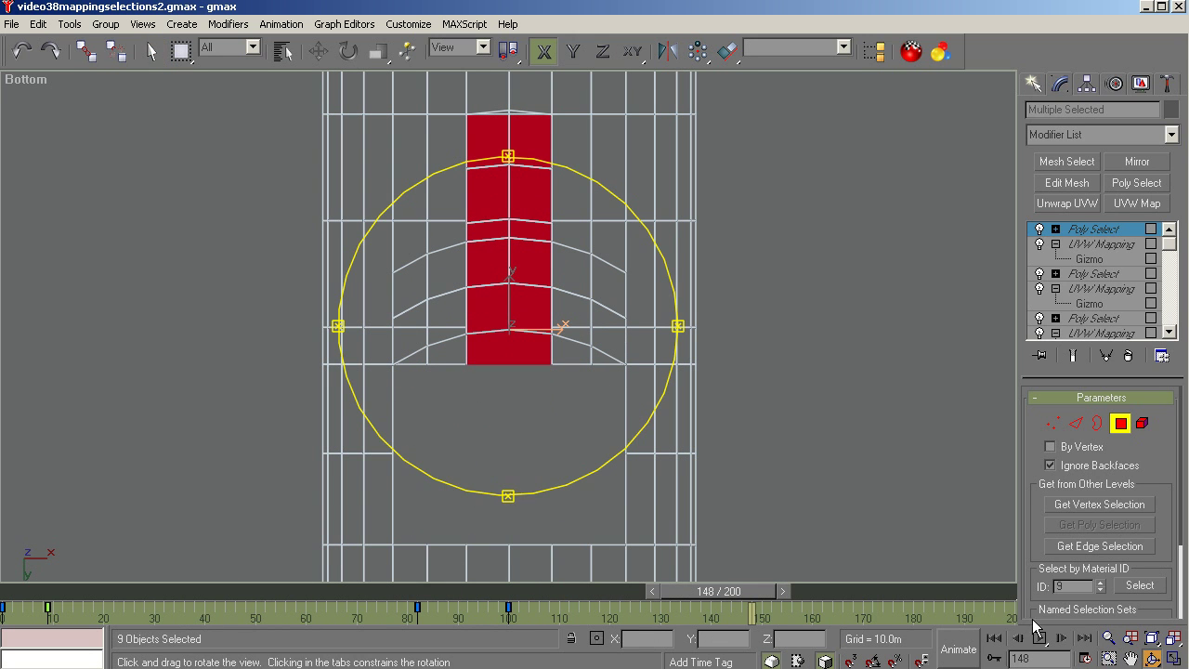
left_click_drag(510, 490, 511, 456)
right_click(512, 456)
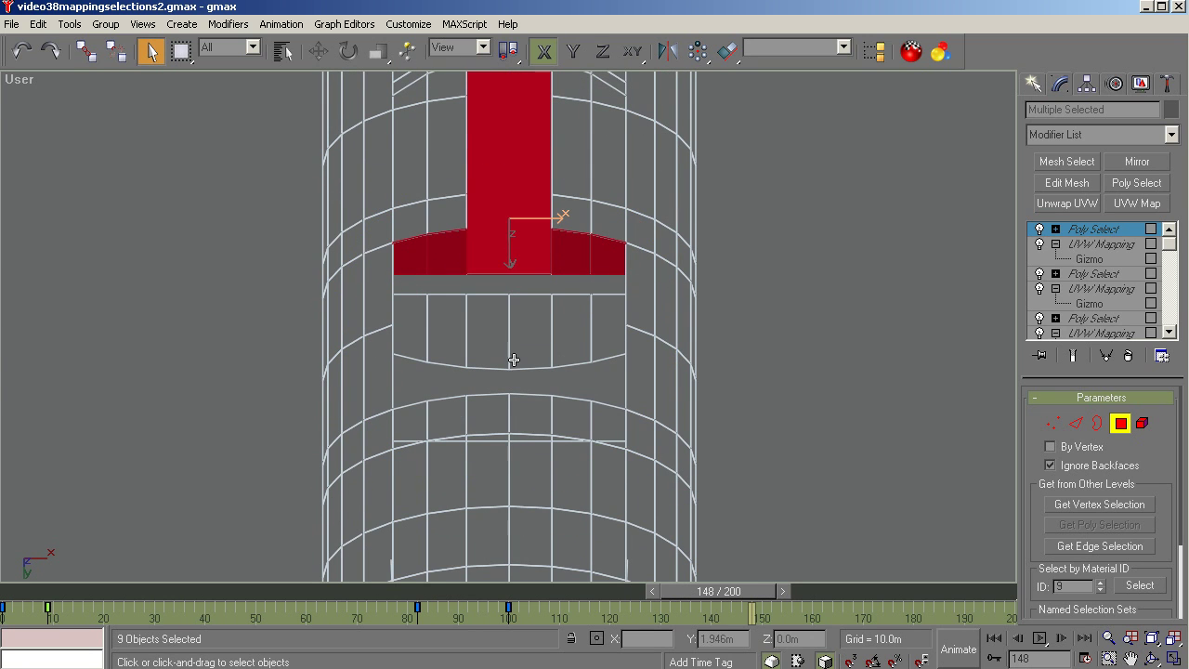
left_click(496, 218, "alt")
scroll(534, 385, "down", 4)
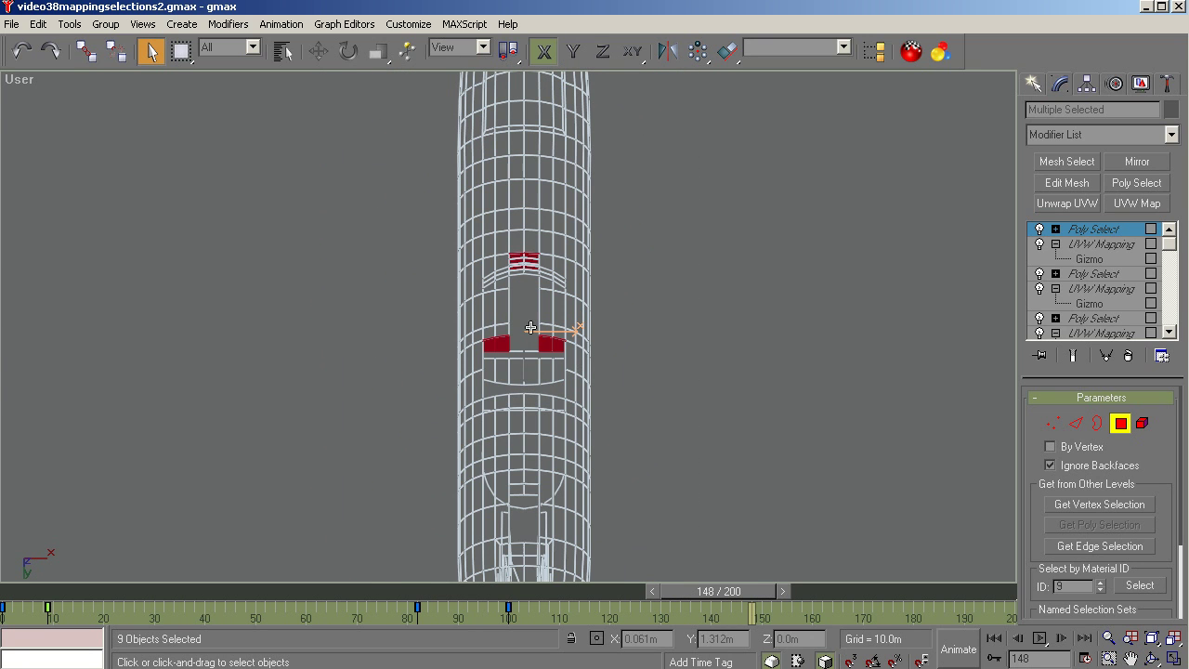
Add a UVW Mapping modifier to the remaining well wall polygons in the Right view, and align its gizmo to the view and fit it
left_click(1152, 660)
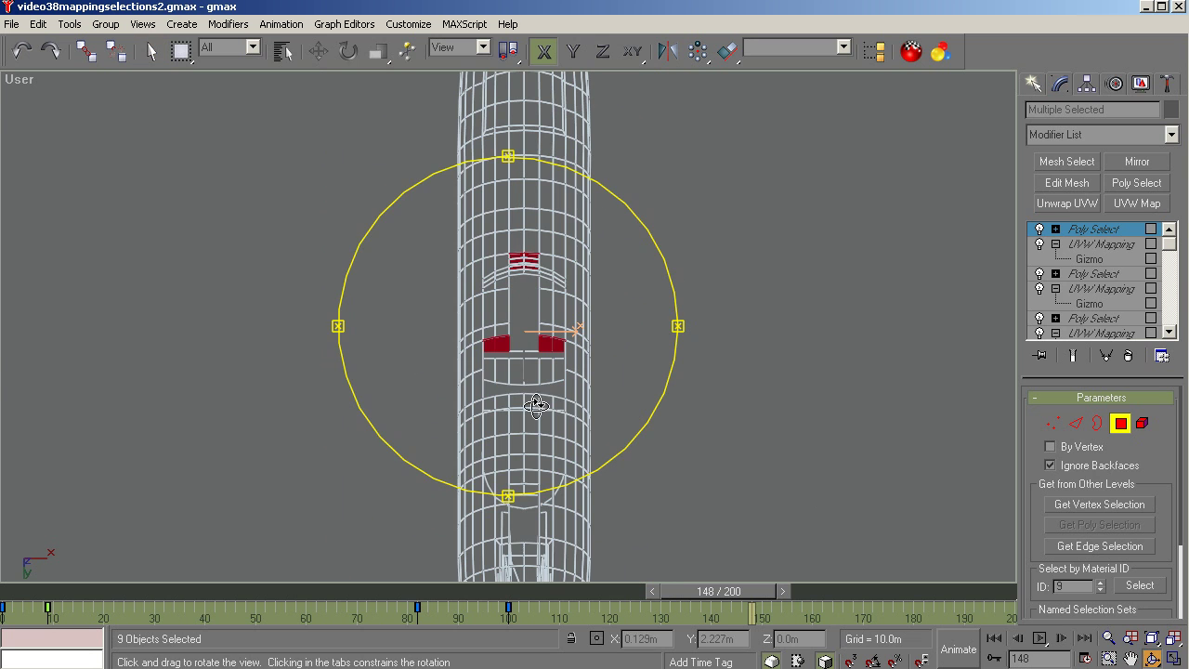
mouse_move(480, 373)
left_mouse_down()
mouse_move(485, 297)
mouse_move(483, 393)
left_mouse_up()
key("r")
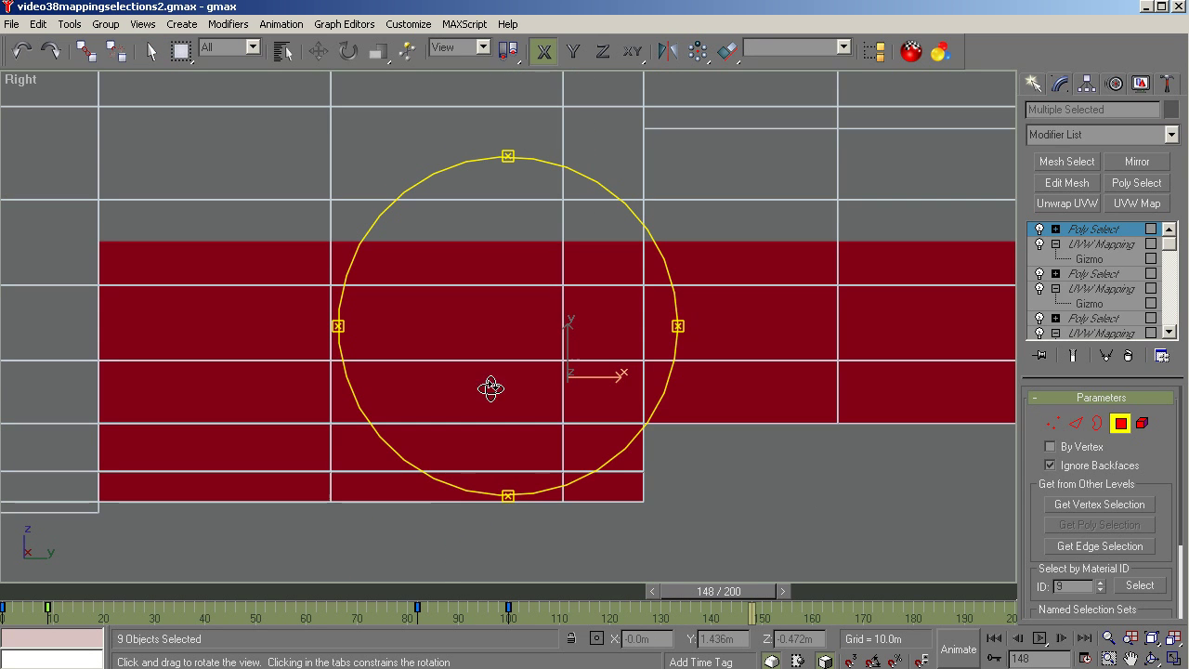
left_click(1148, 205)
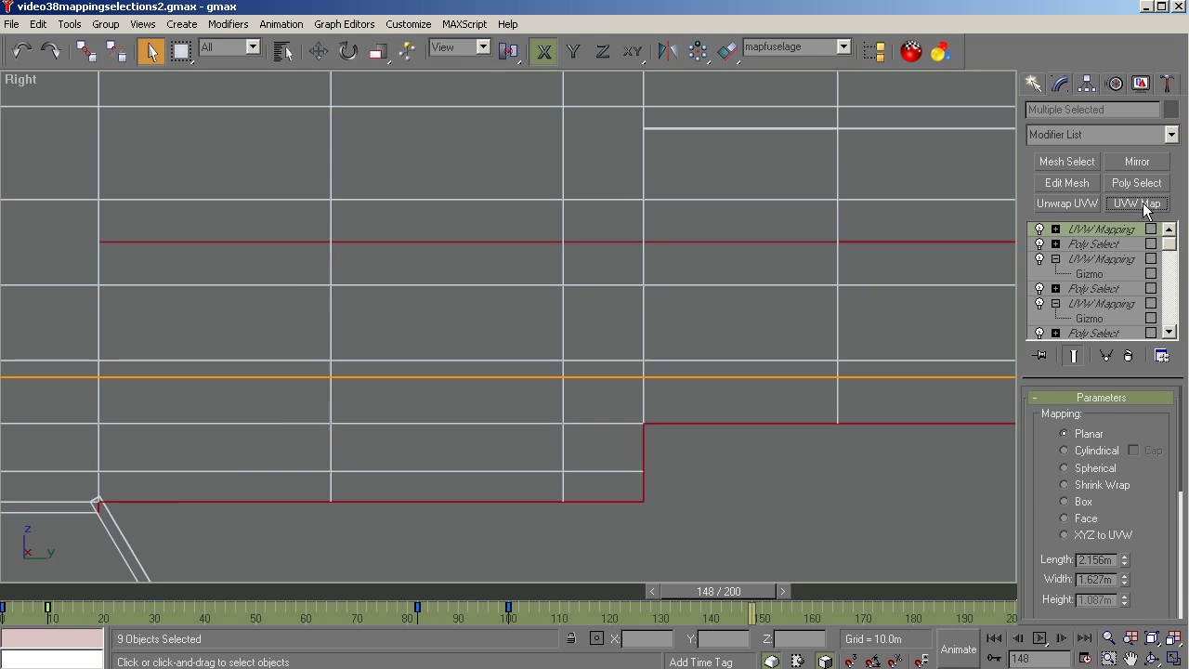
left_click(1056, 230)
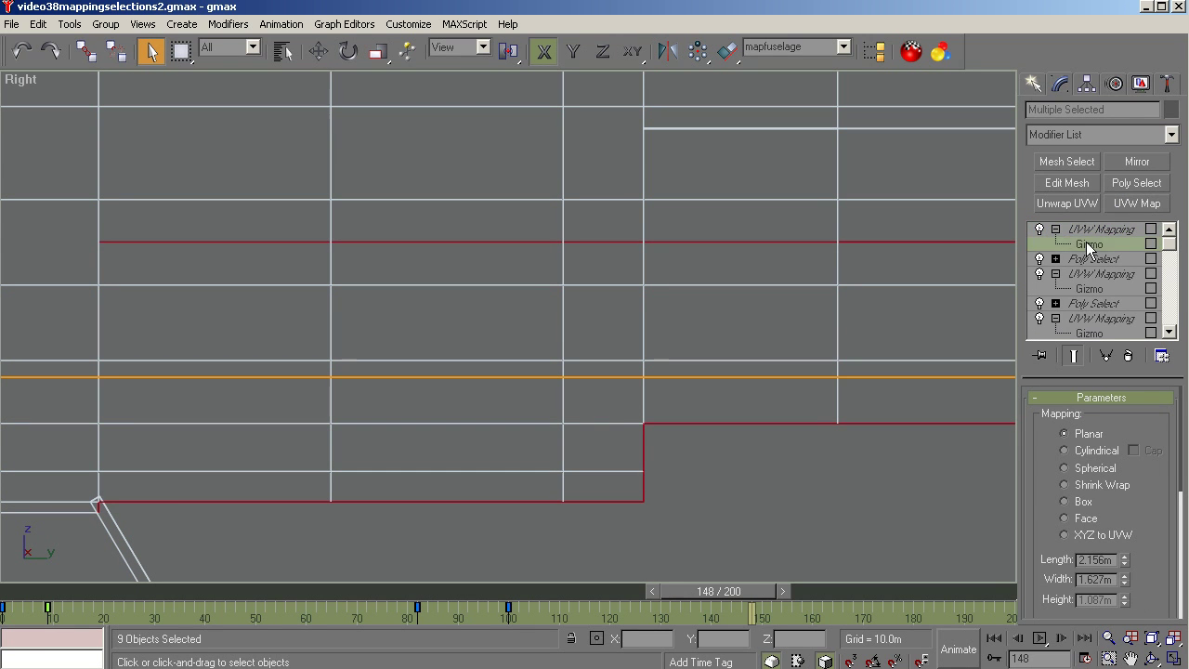
left_click(1087, 244)
scroll(1181, 498, "down", 1)
scroll(1182, 498, "down", 5)
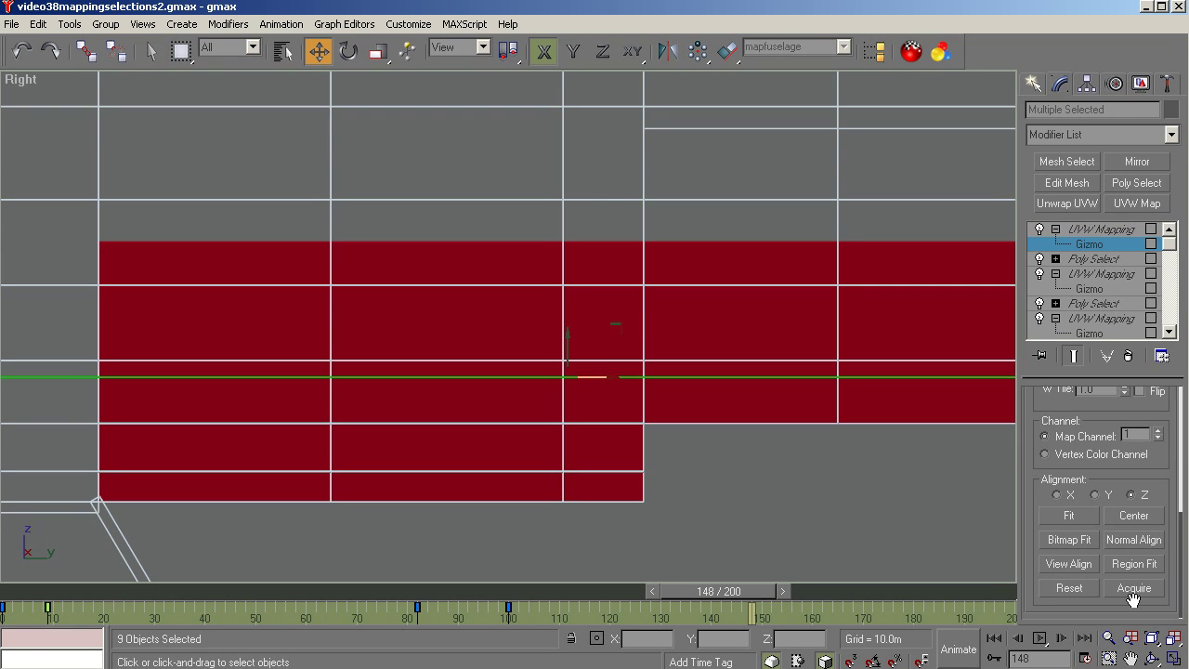
left_click(1068, 564)
left_click(1068, 516)
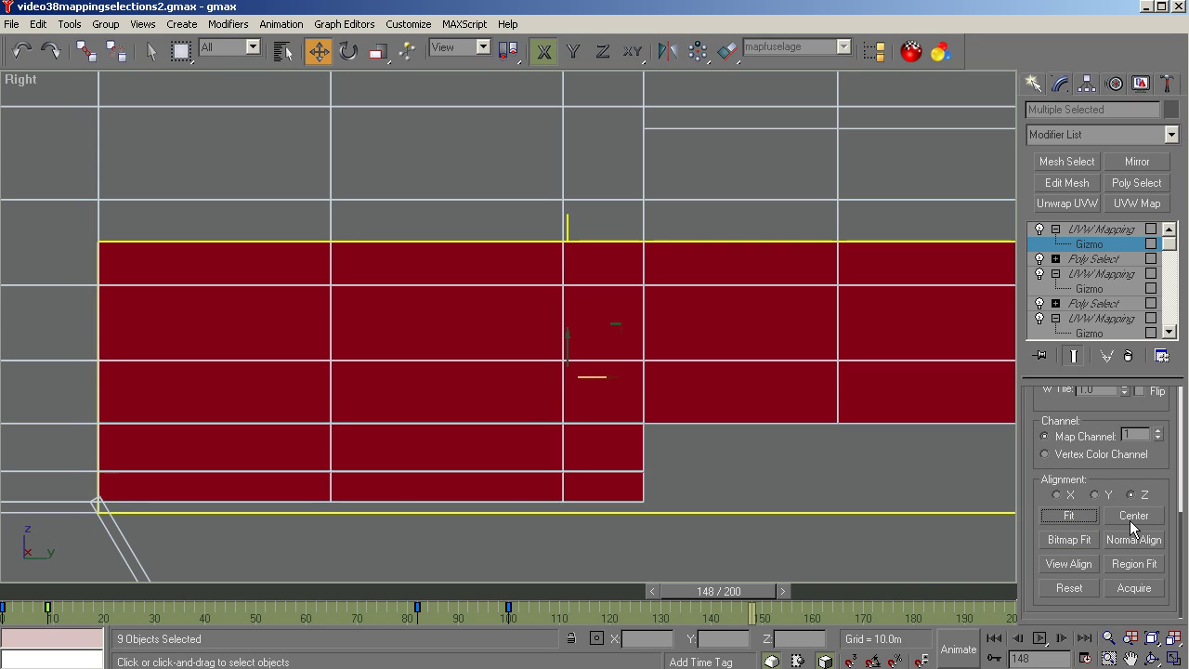
Set the length and width of the well walls' planar mapping to 11 m each
scroll(1185, 495, "up", 2)
scroll(1186, 495, "up", 2)
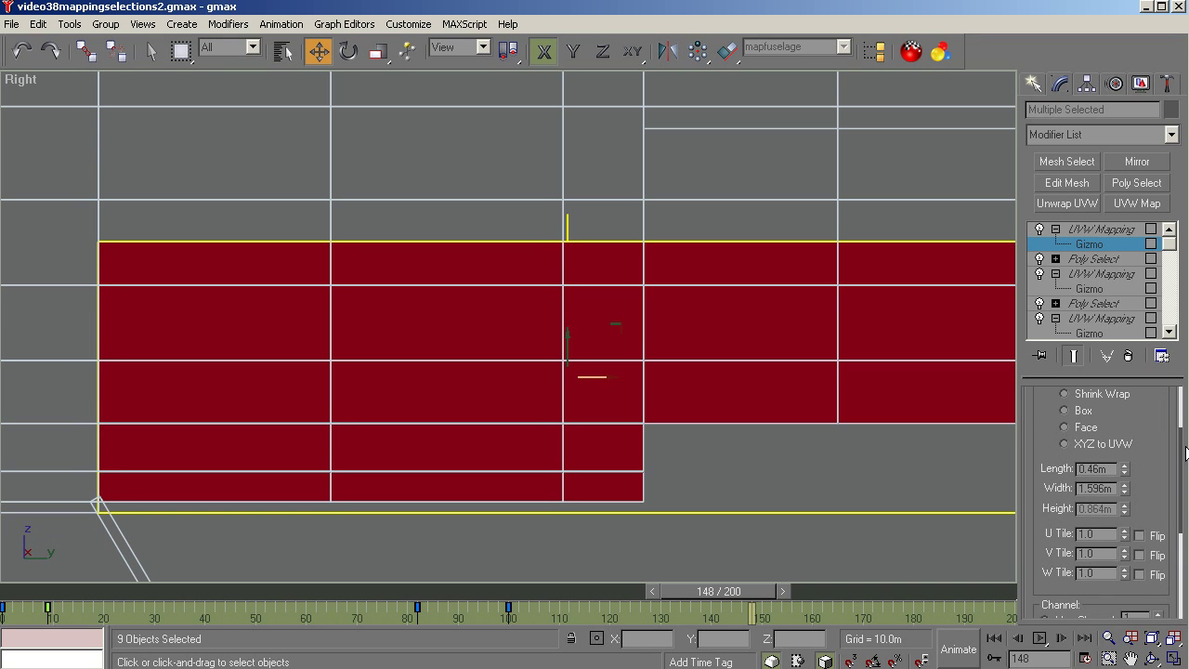
double_click(1082, 468)
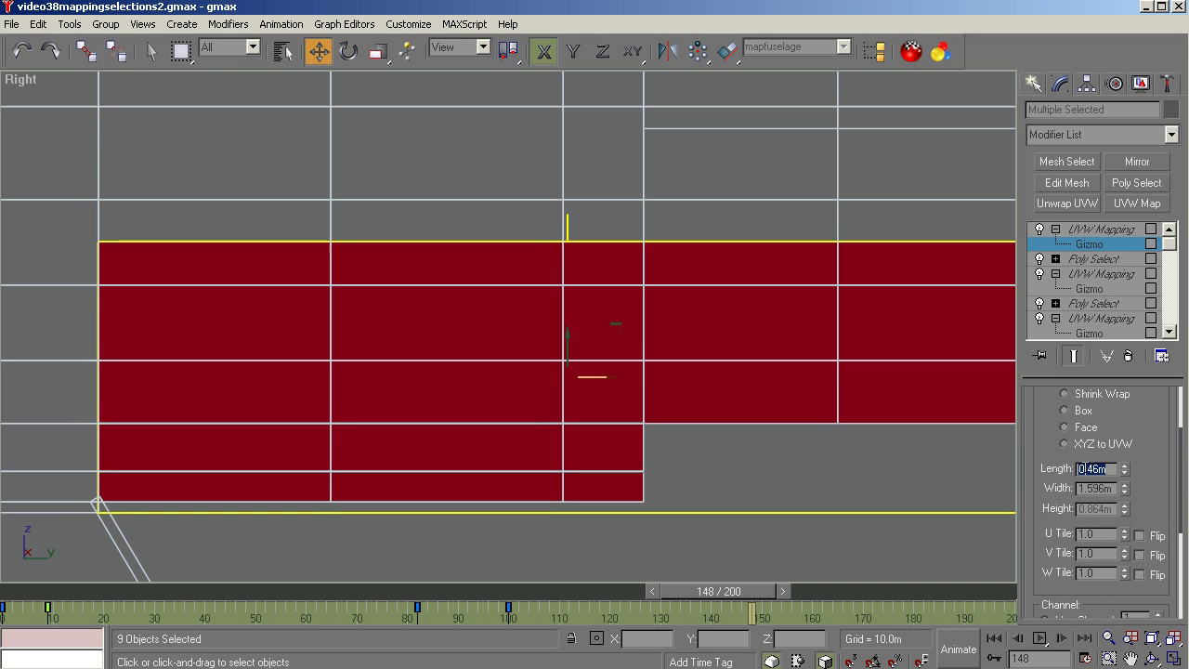
type("11")
key("Tab")
type("11")
key("Tab")
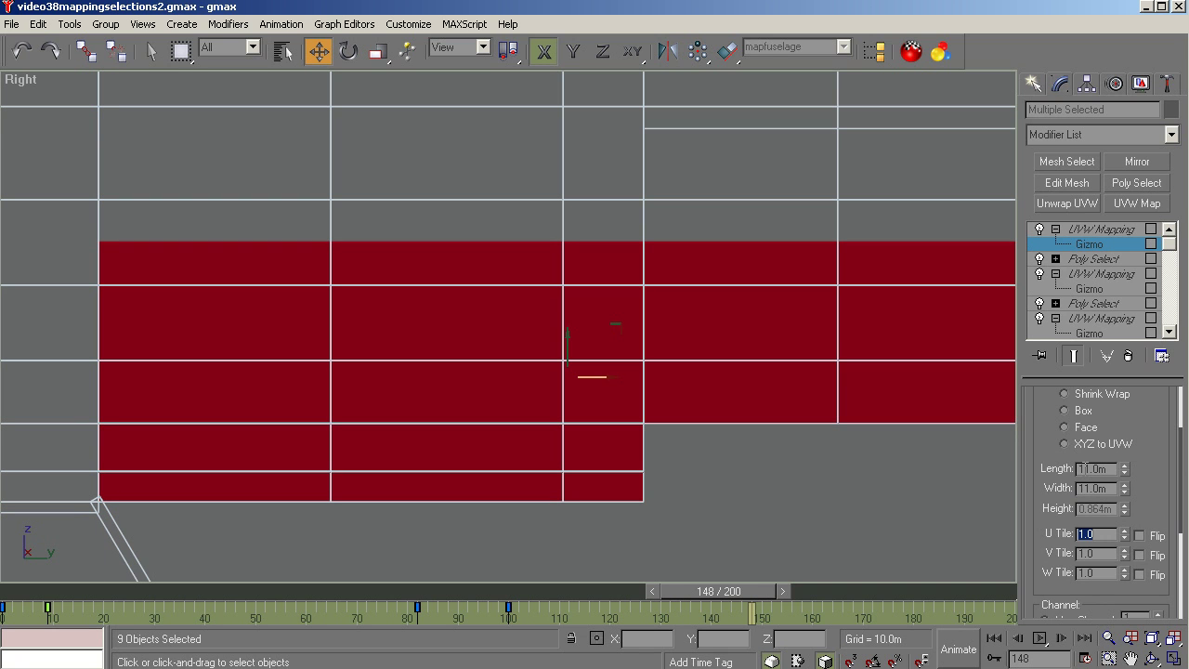
Move the wall mapping gizmo toward the nose and down until its rear edge sits just behind the selected walls, and exit gizmo editing
left_click(1152, 639)
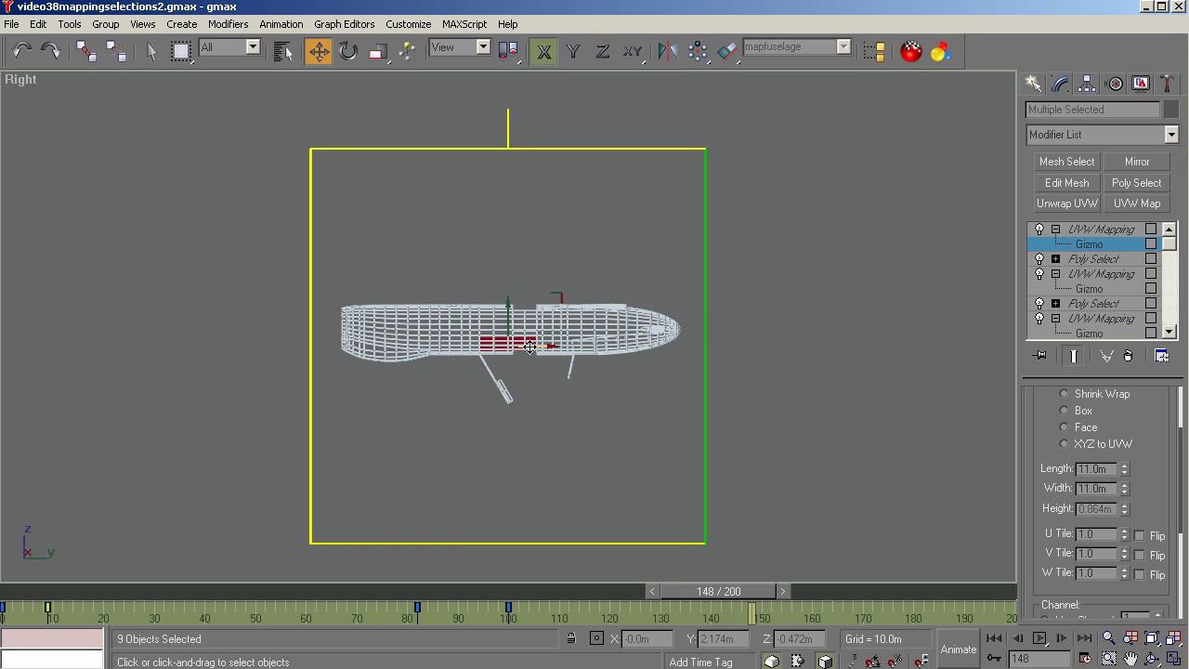
left_click_drag(553, 345, 679, 430)
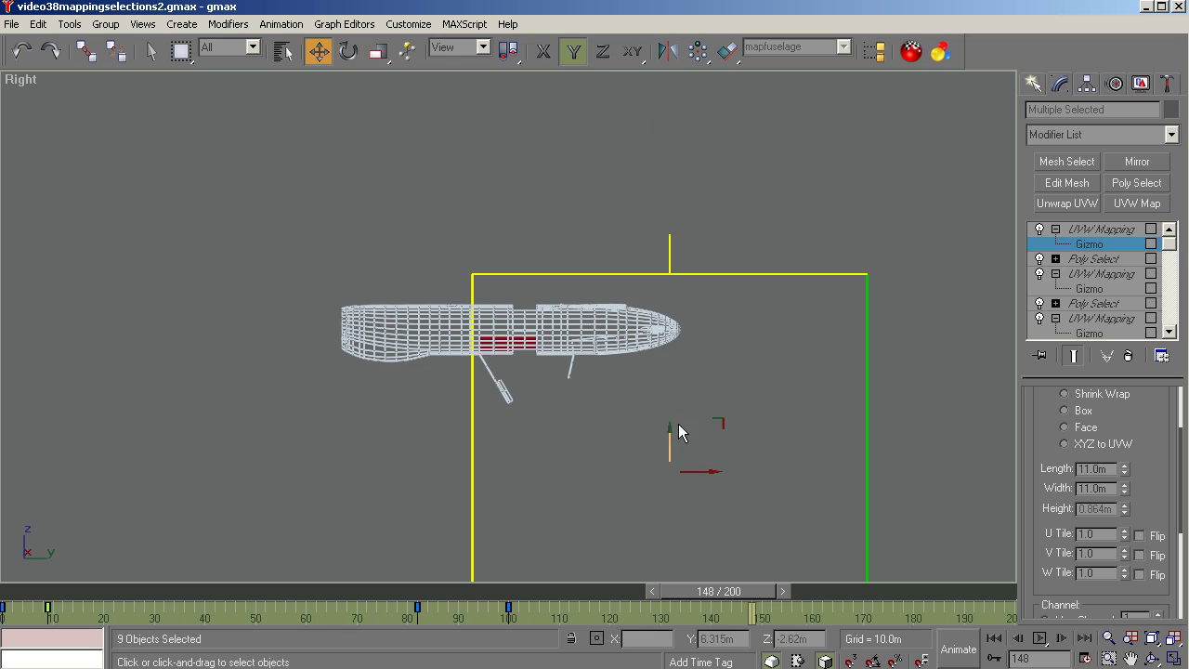
left_click(1077, 233)
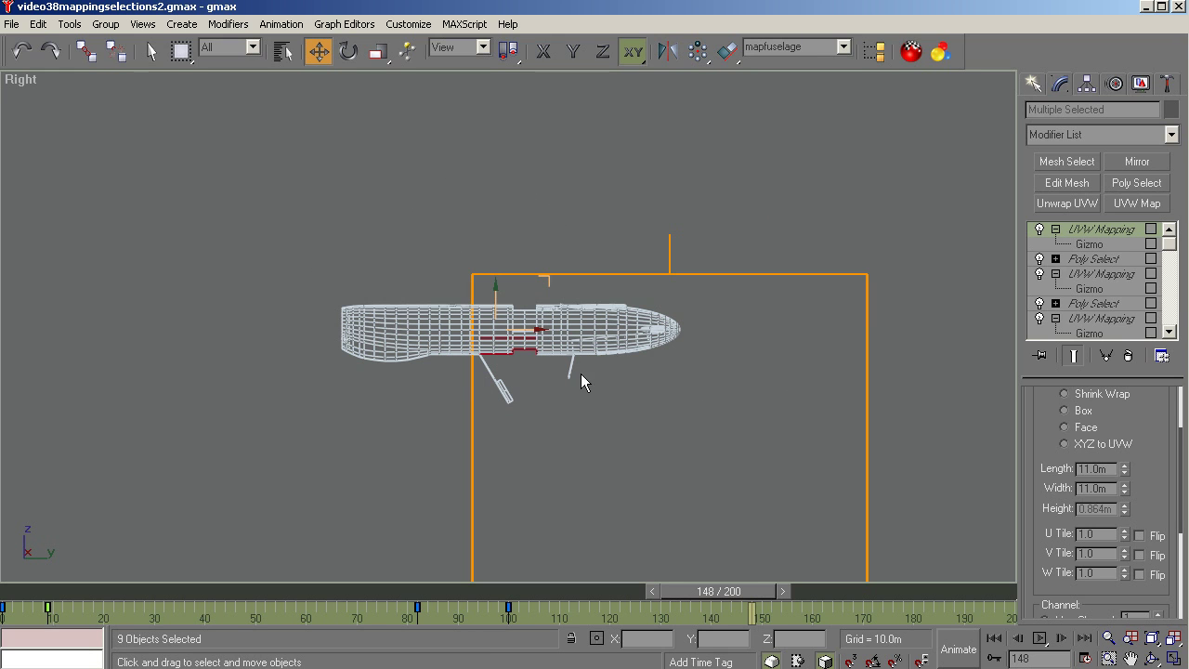
Return to frame 0 and start exporting the selected objects to the xp-54 Swoose Goose project's MD3V folder in Quake III (*.MD3) format
left_click_drag(704, 594, 5, 599)
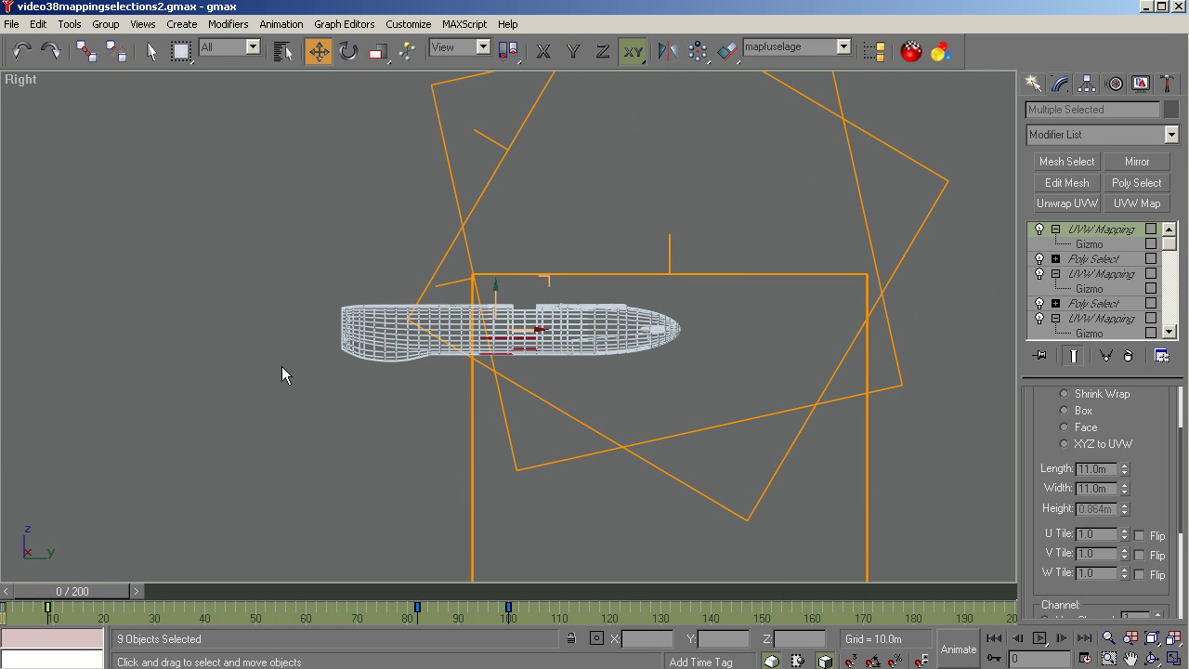
left_click(9, 24)
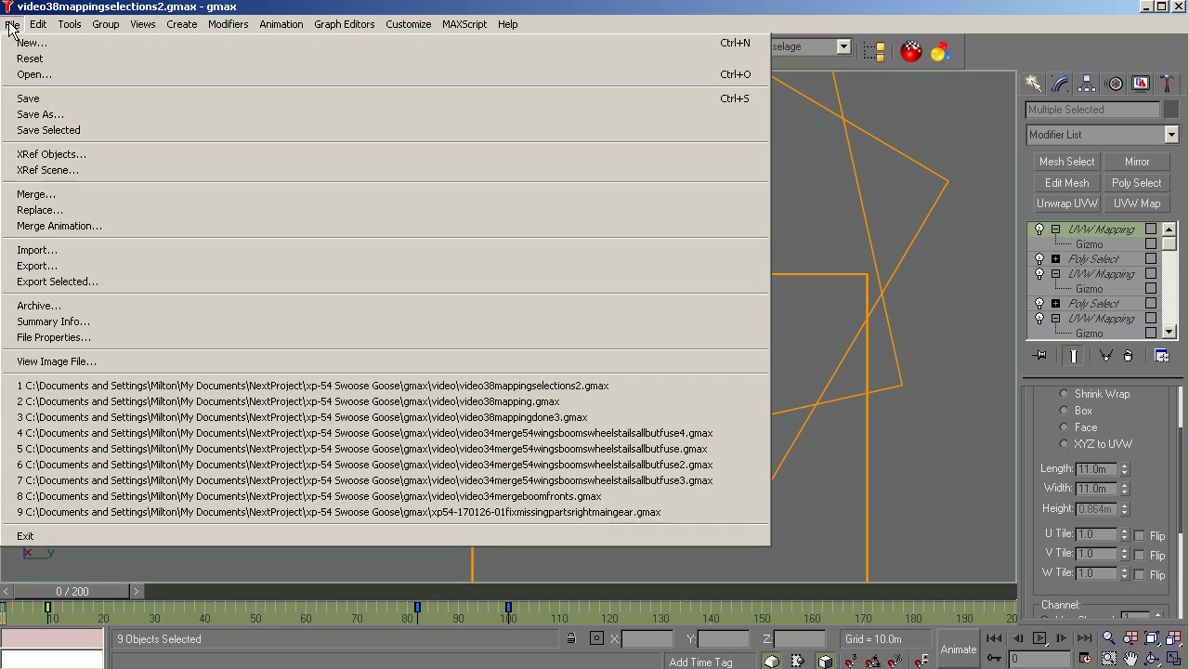
left_click(53, 282)
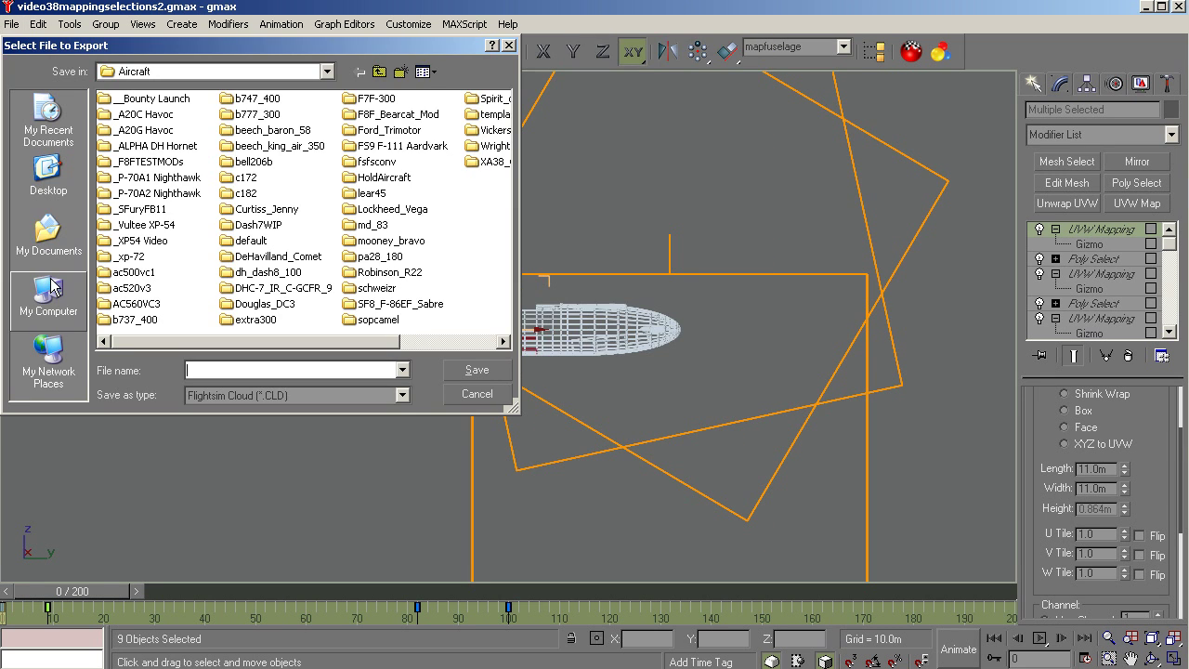
left_click(48, 177)
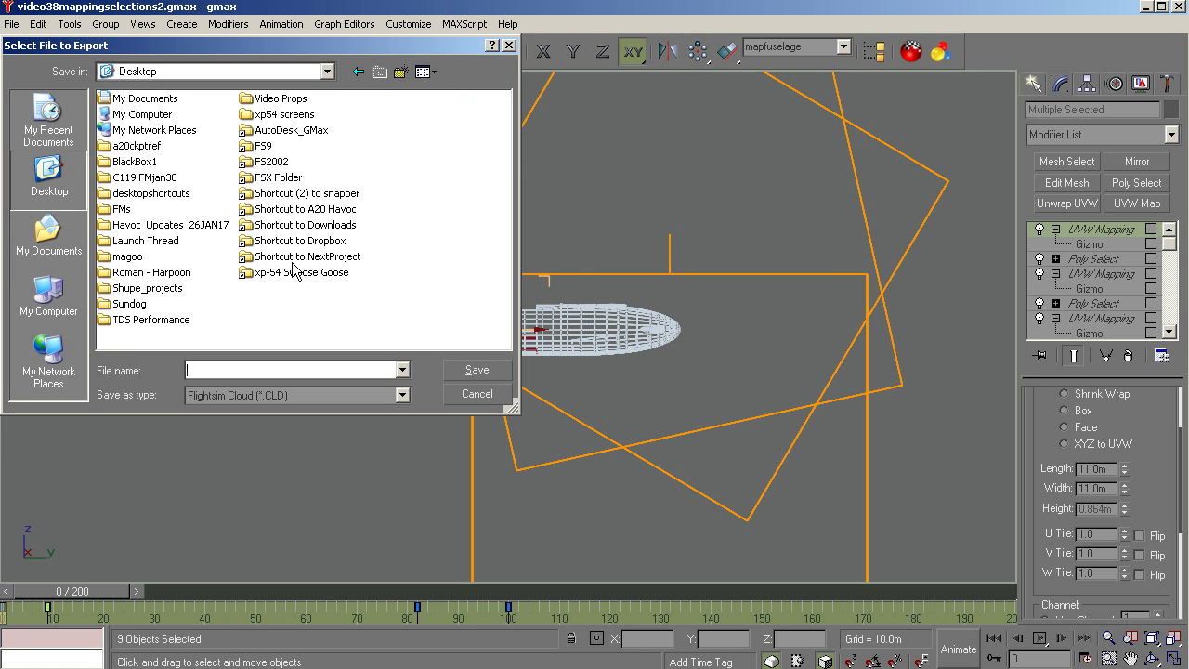
double_click(286, 275)
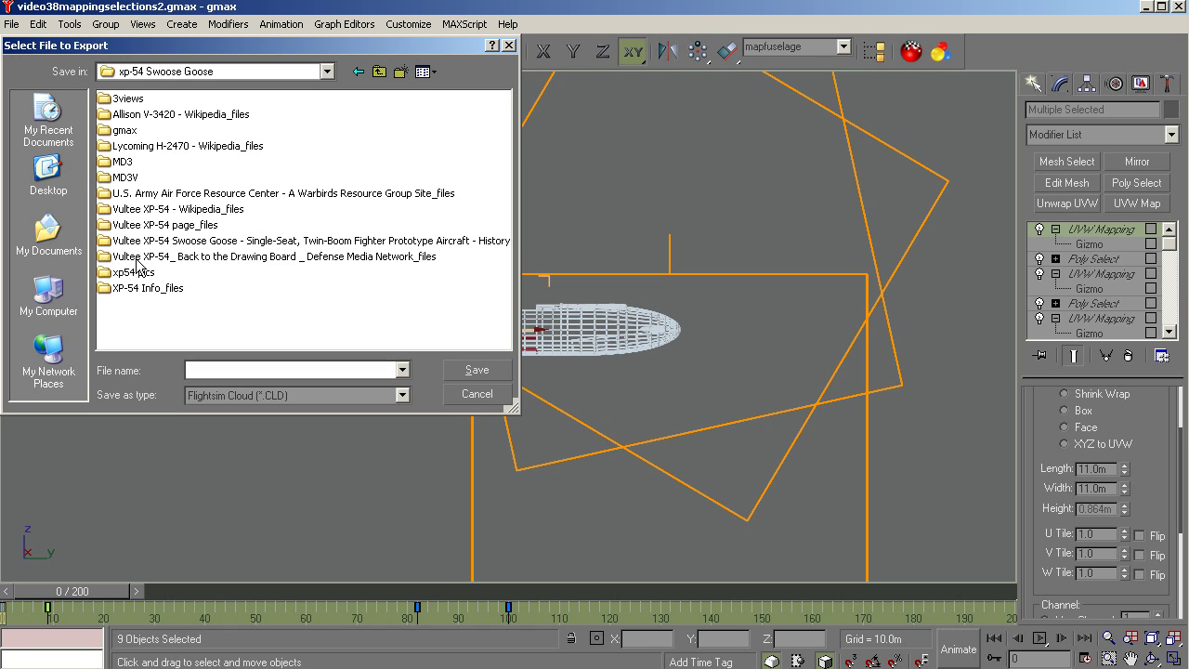
double_click(115, 180)
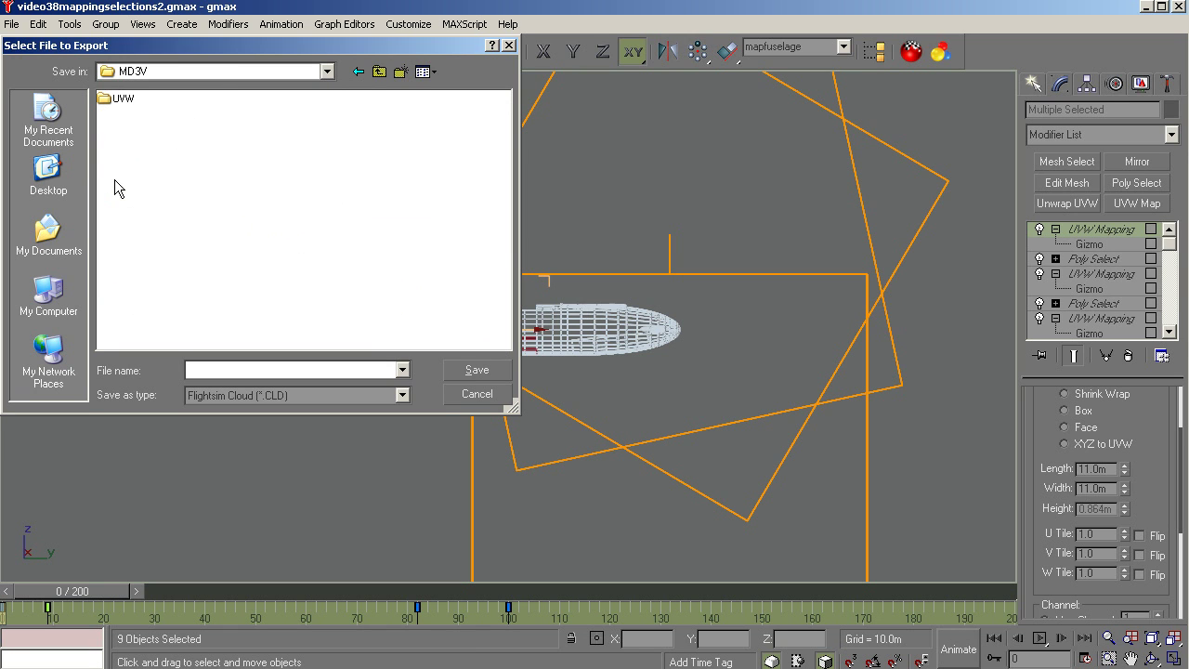
left_click(400, 396)
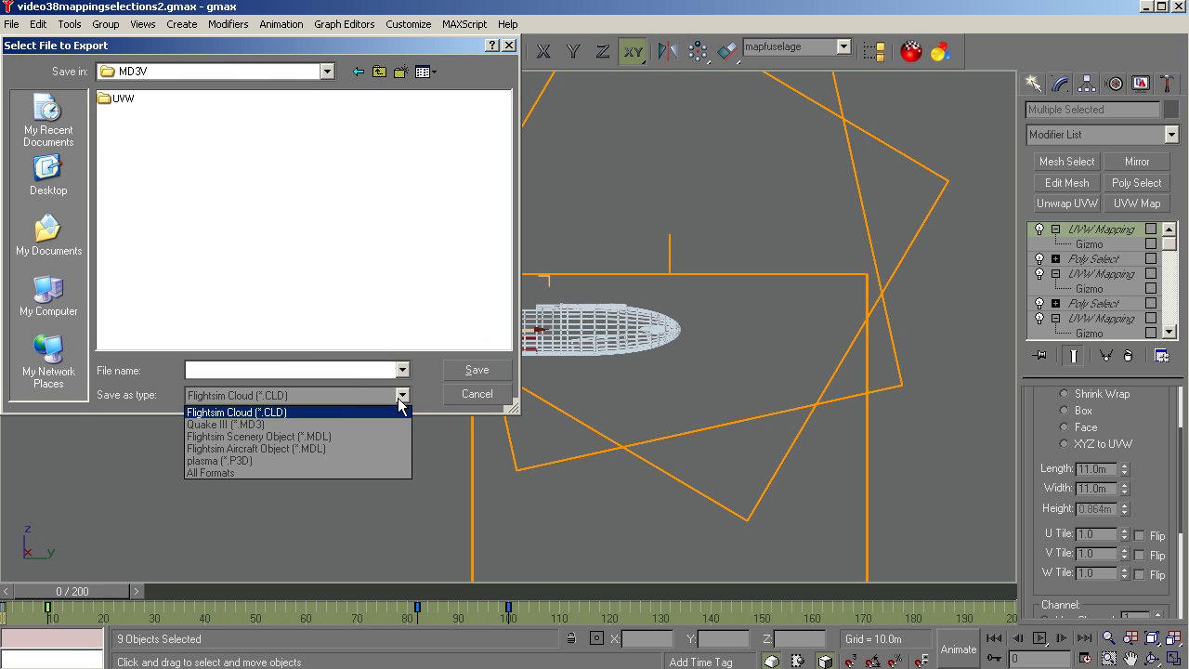
left_click(247, 423)
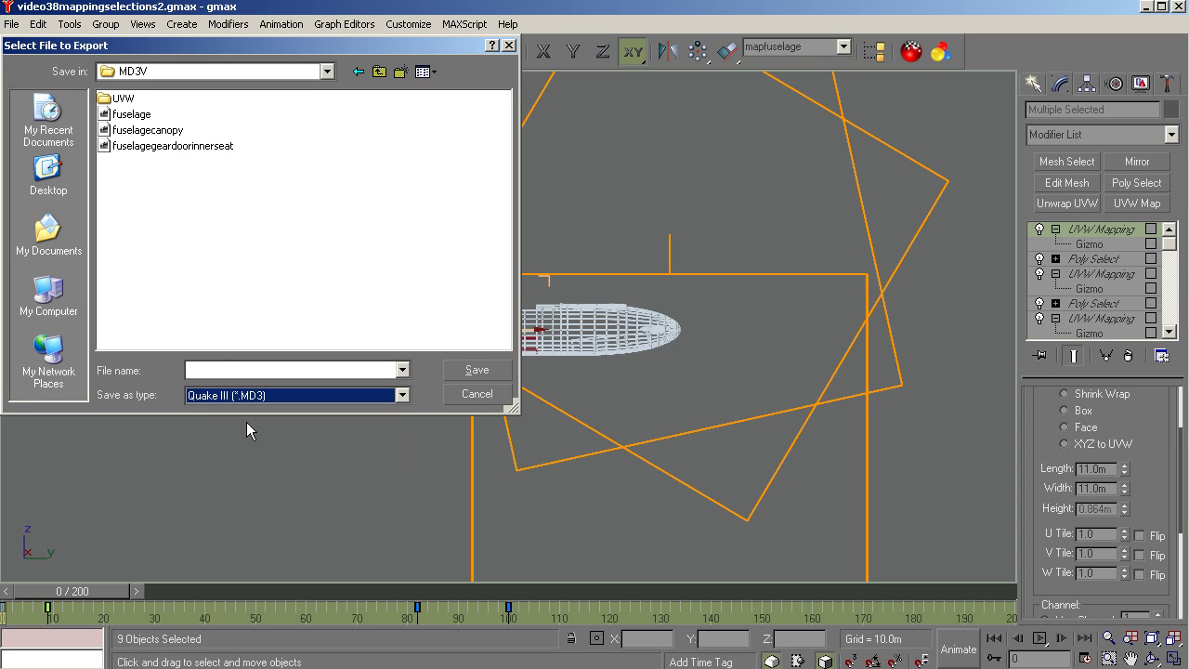
Export the selection over the existing fuselage.MD3 with the default export options, accepting the replacement and the UV map warnings
left_click(132, 114)
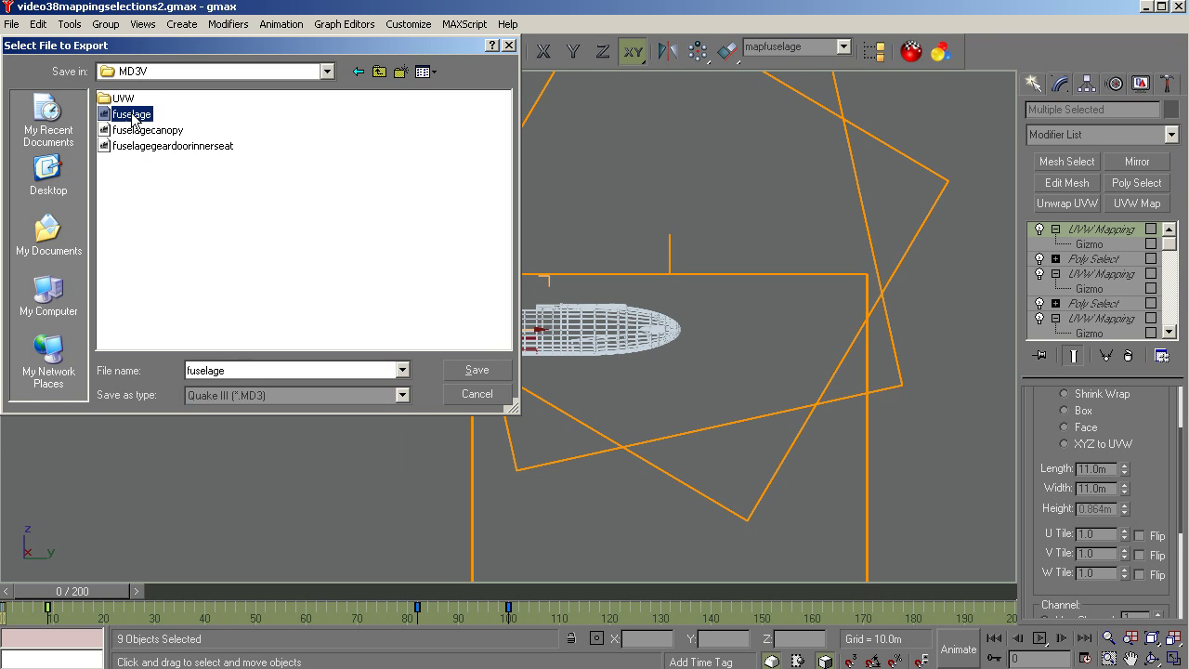
double_click(133, 114)
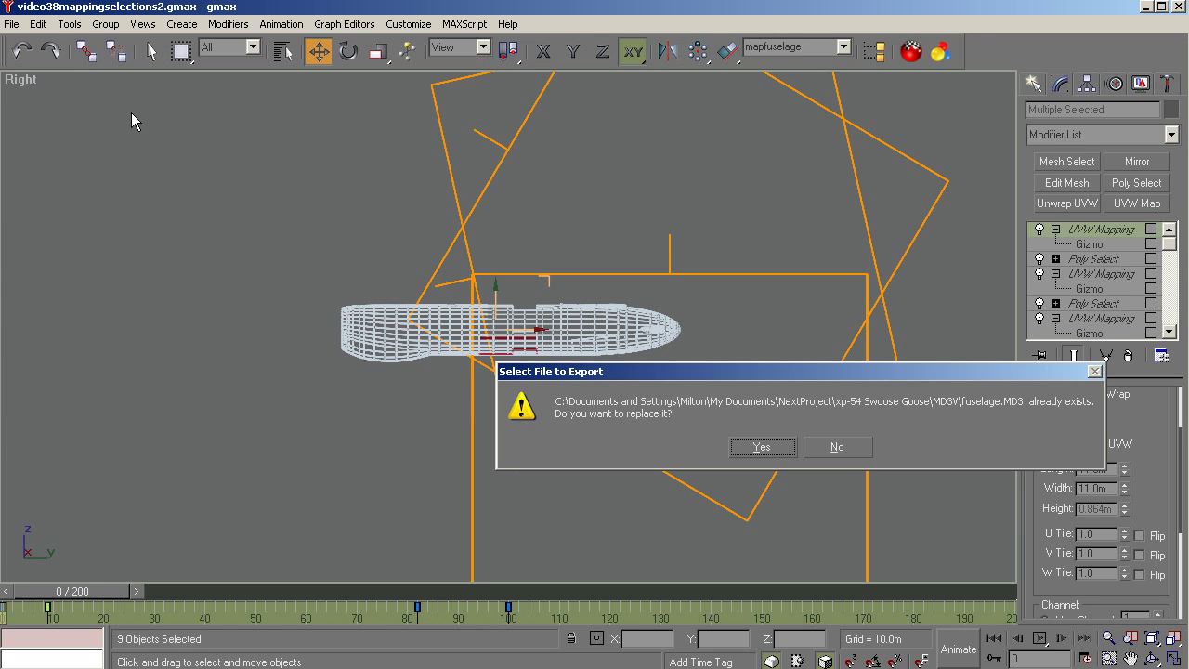
left_click(764, 448)
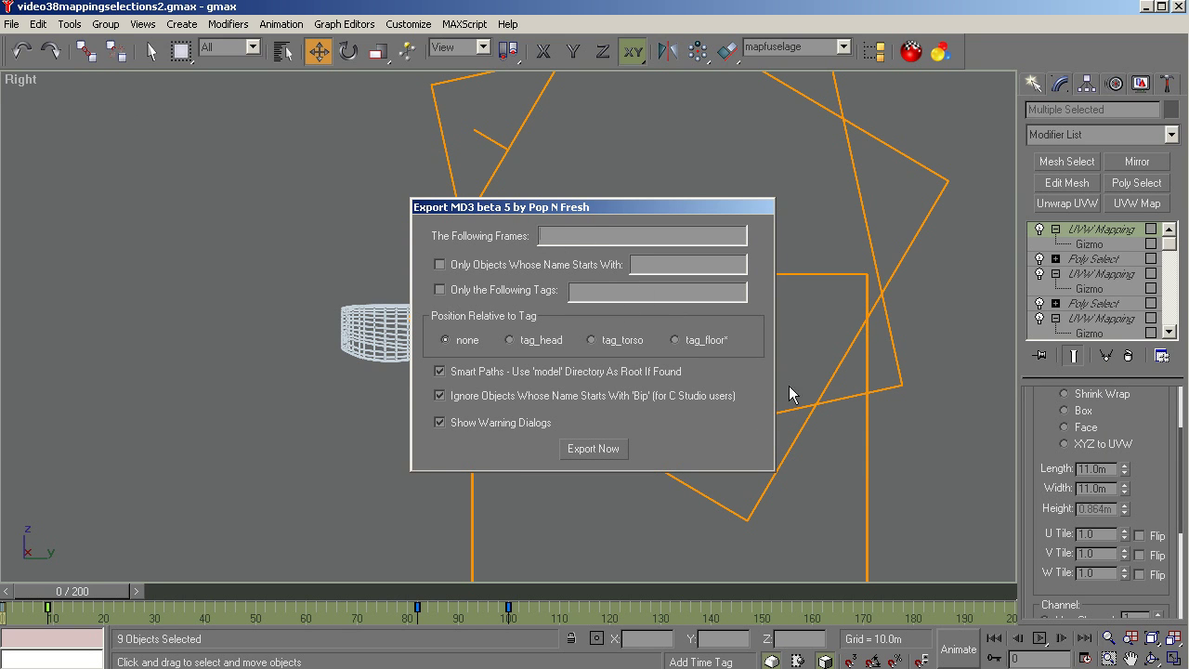
left_click(594, 449)
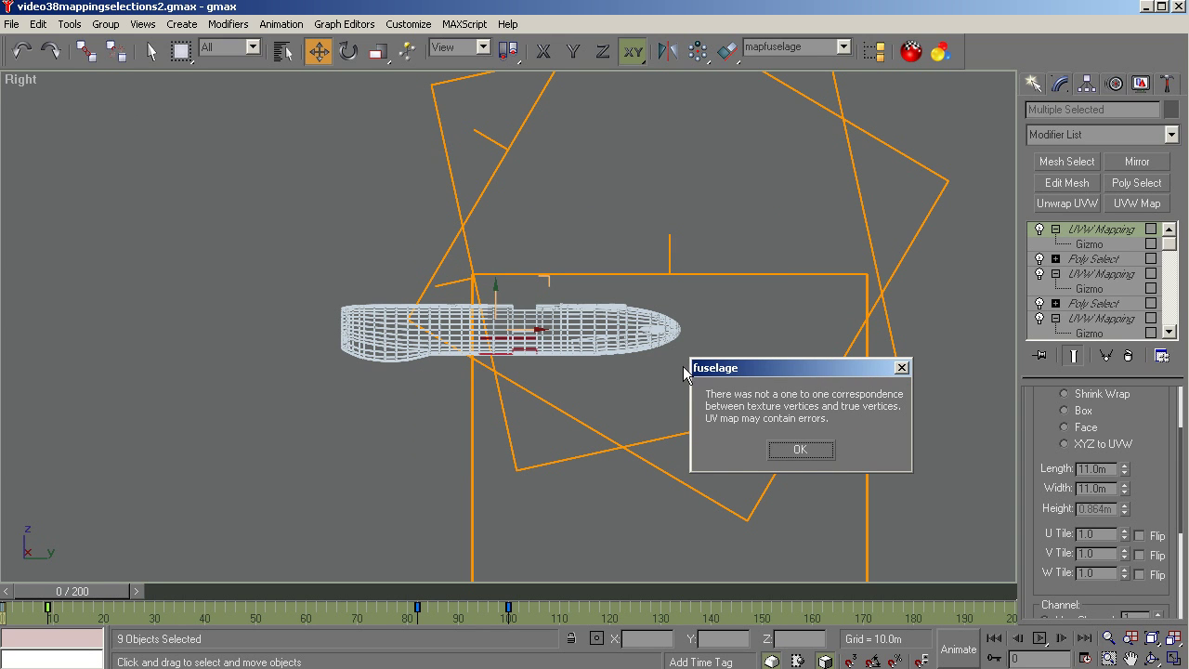
left_click(799, 451)
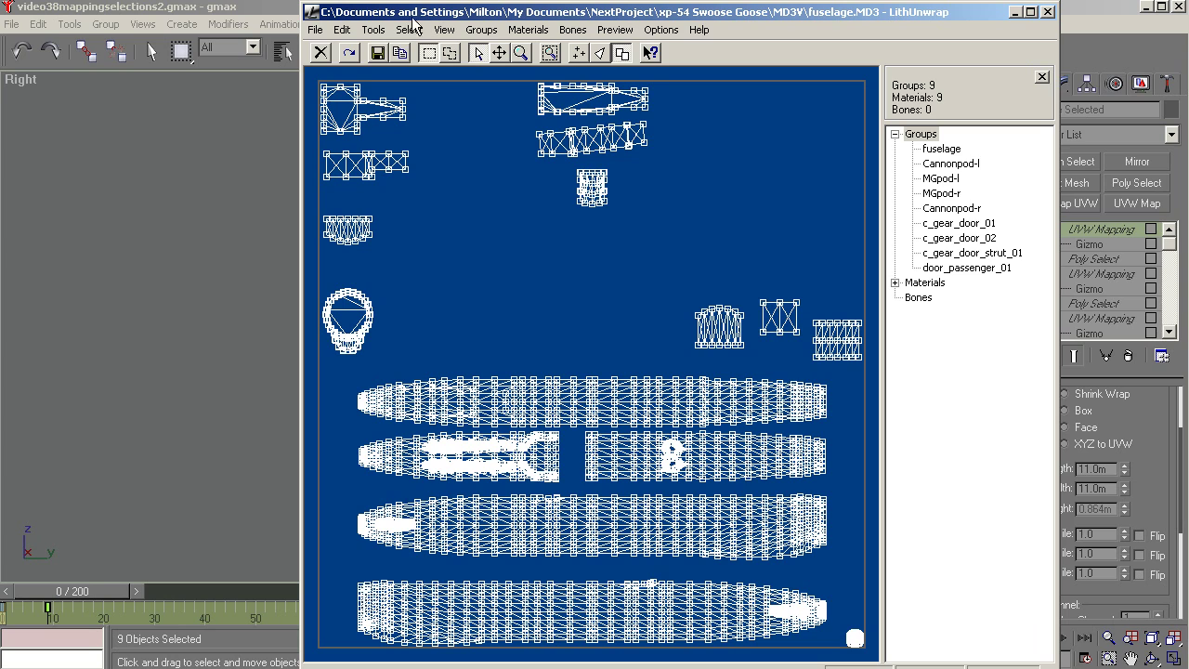
In LithUnwrap, reopen the fuselage model as a Quake 3 Arena MD3 and view its whole UV layout
left_click(316, 29)
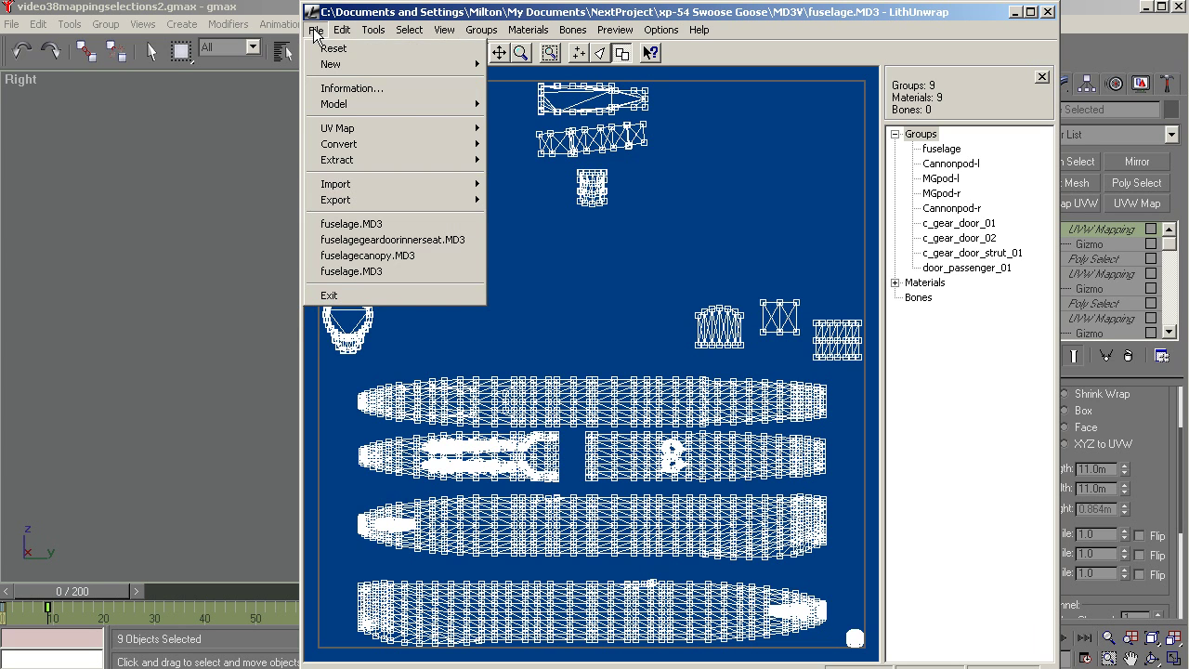
mouse_move(330, 100)
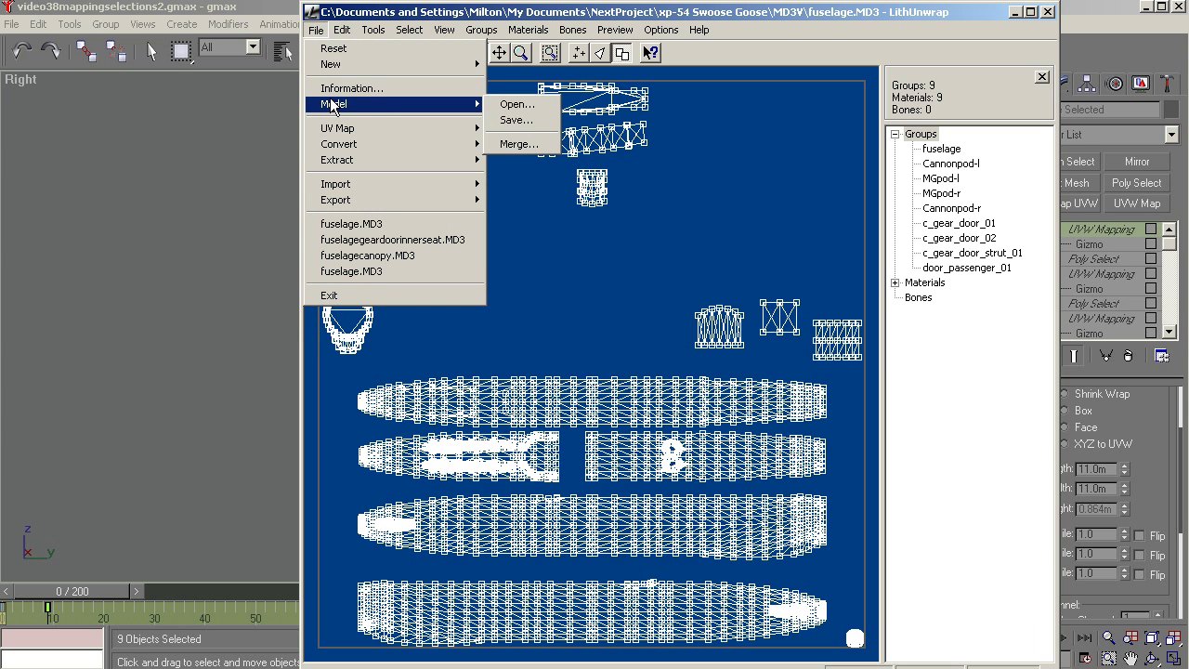
left_click(526, 108)
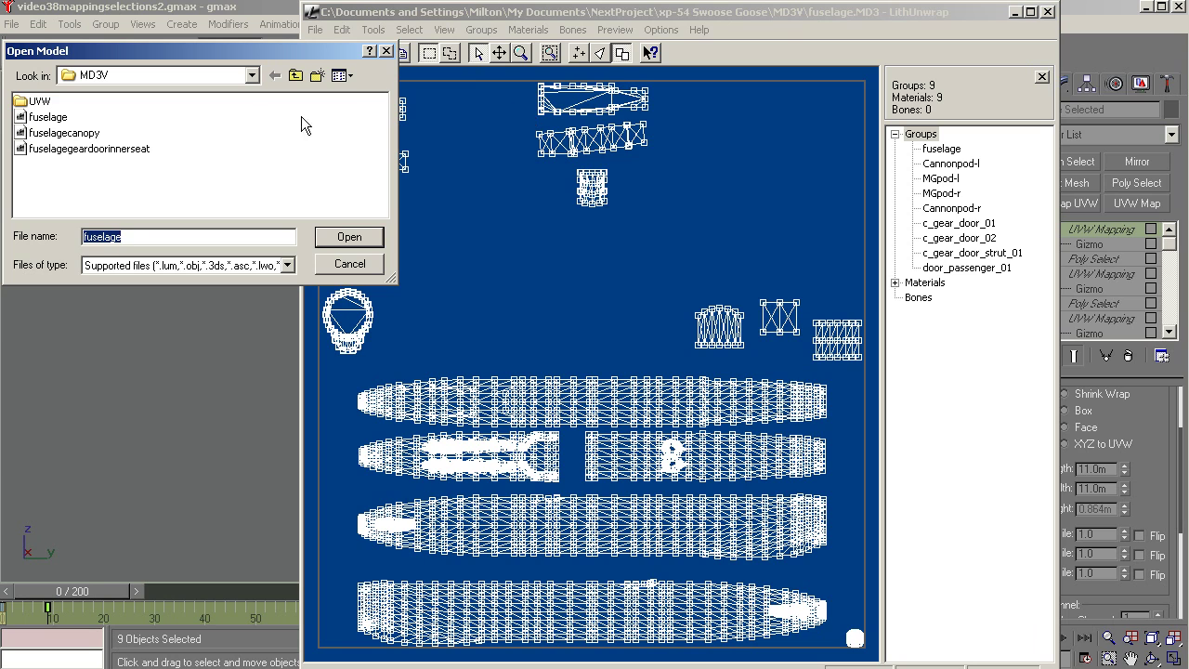
left_click(55, 119)
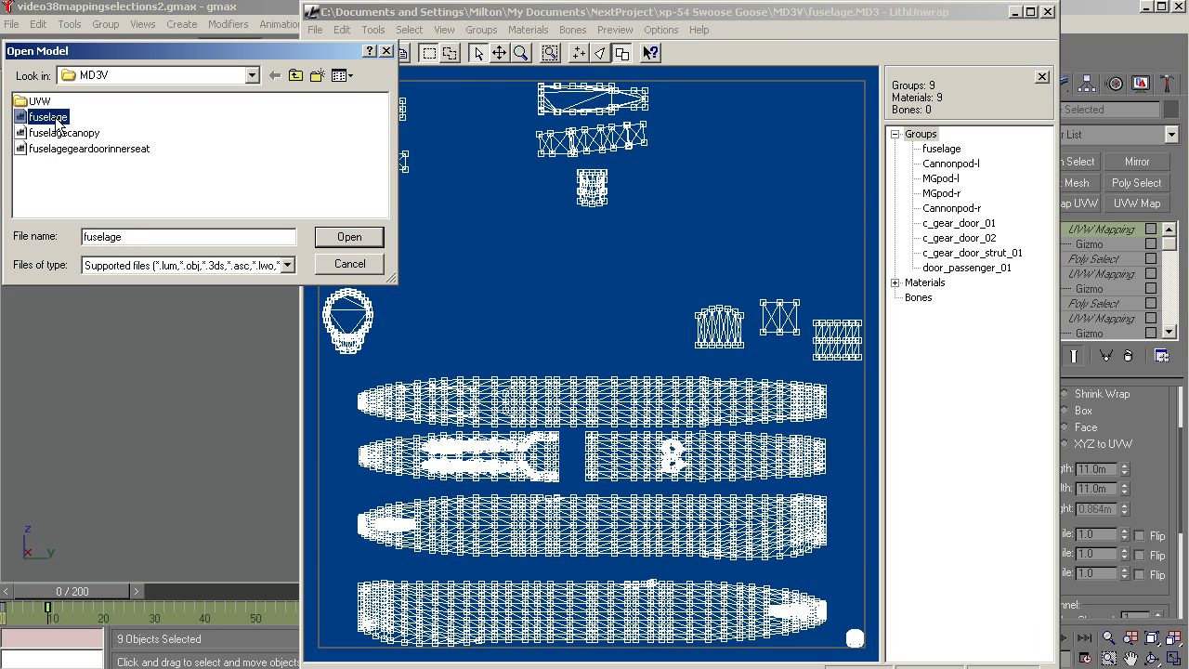
left_click(351, 237)
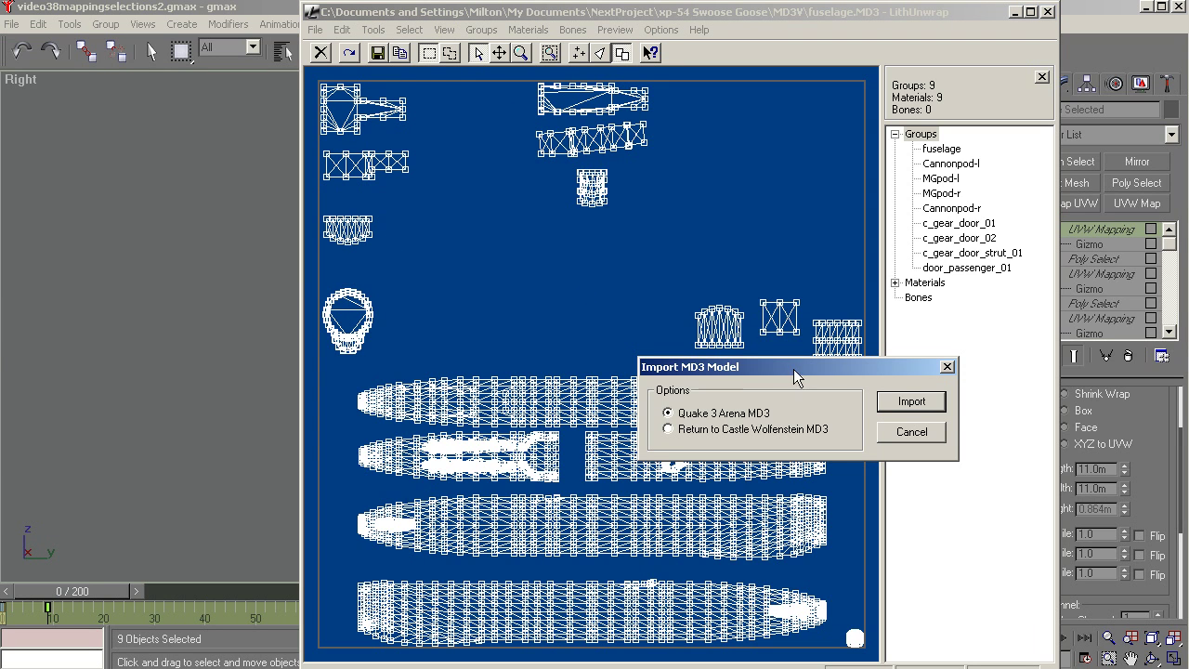
left_click(900, 407)
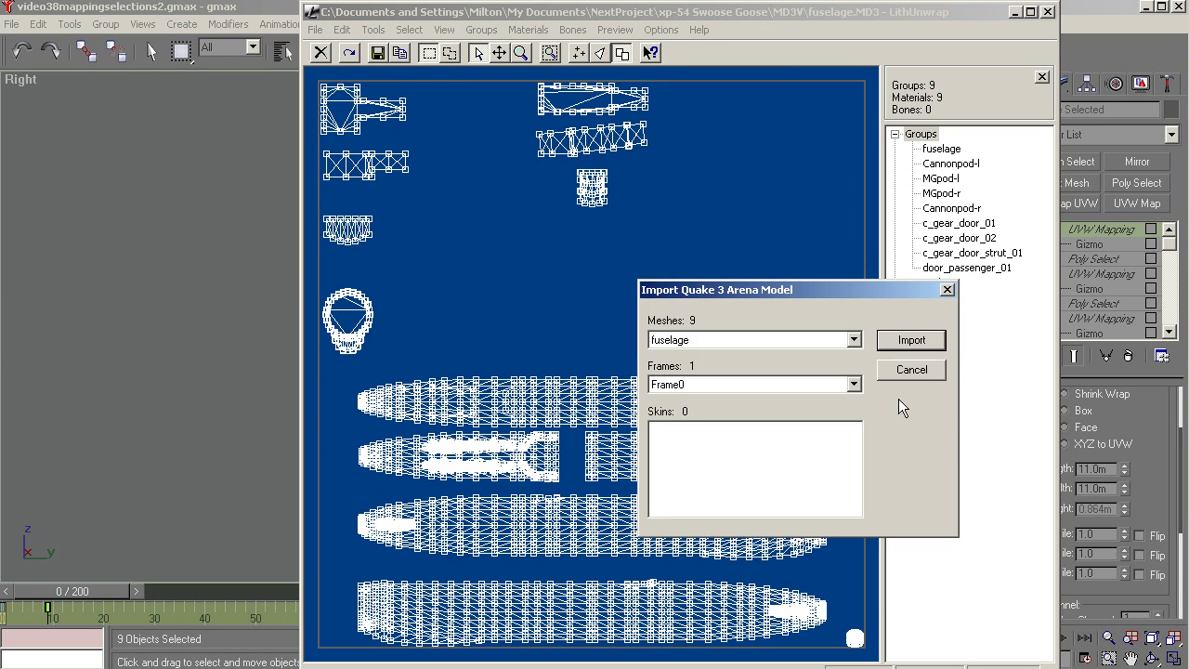
left_click(910, 342)
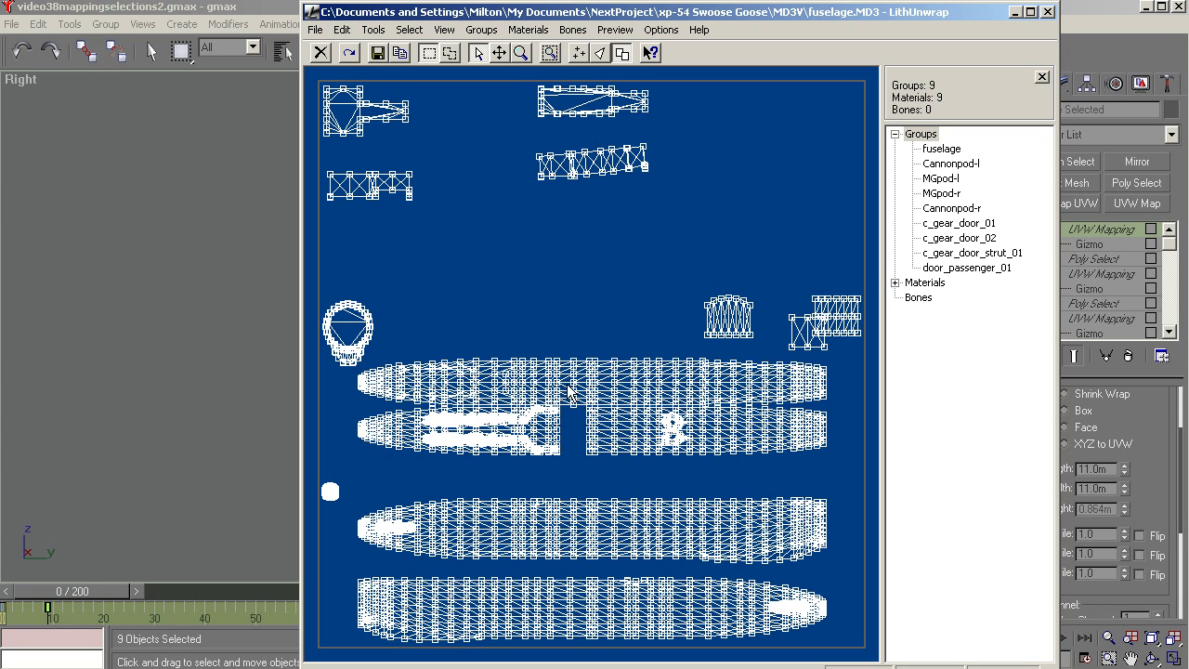
left_click(521, 53)
left_click_drag(618, 399, 615, 429)
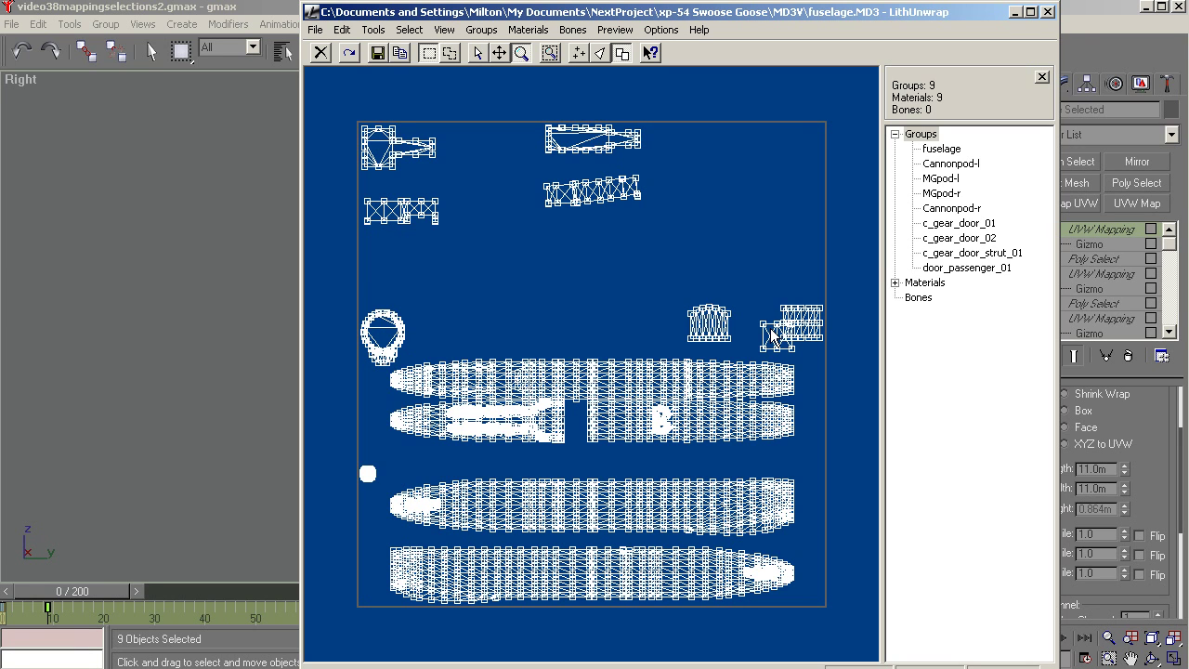
Switch back to gmax and check the Poly Select levels low in the modifier stack to find the fuselage's top polygons, material ID 3
left_click(1014, 12)
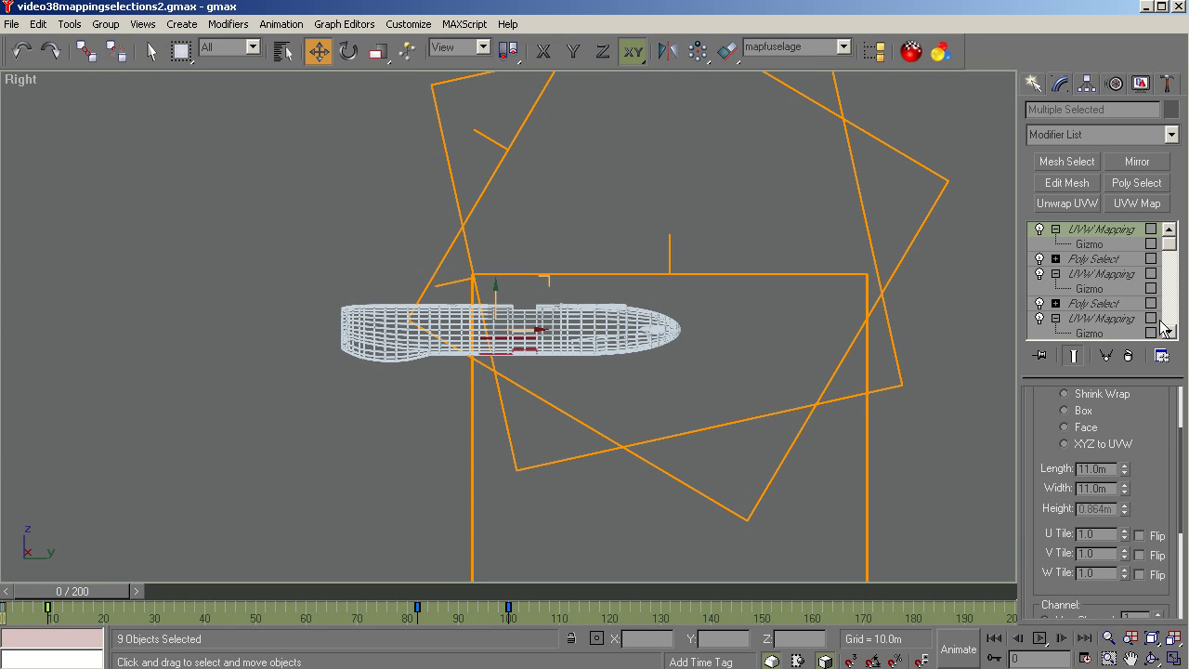
left_click_drag(1172, 238, 1173, 320)
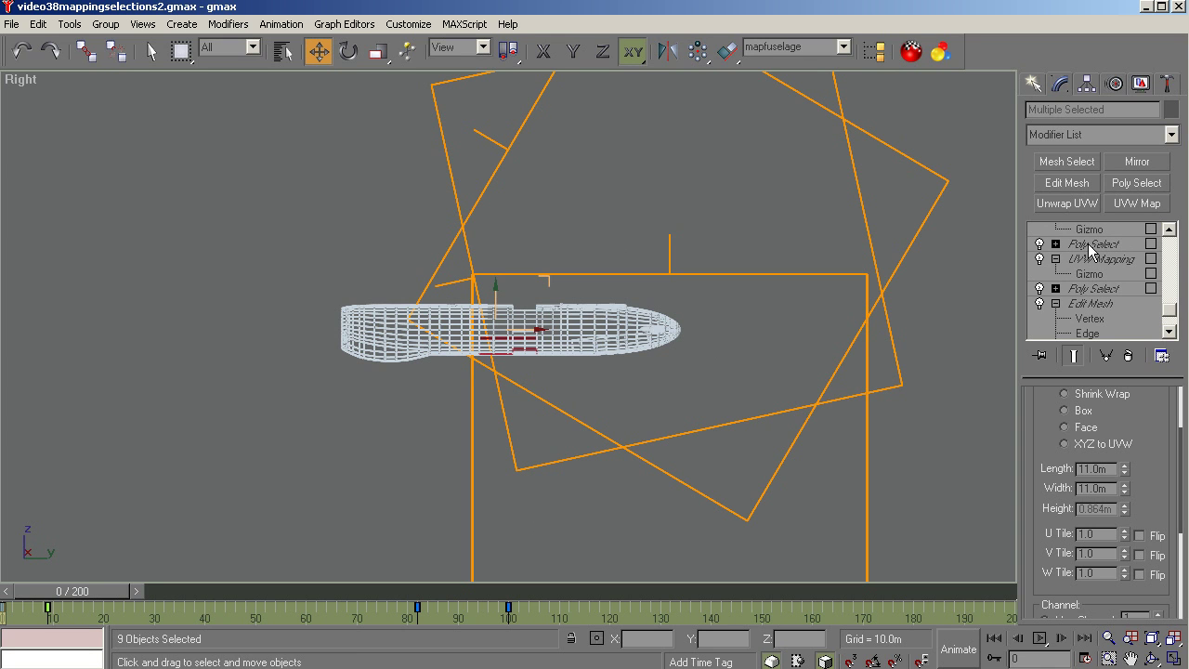
left_click(1172, 230)
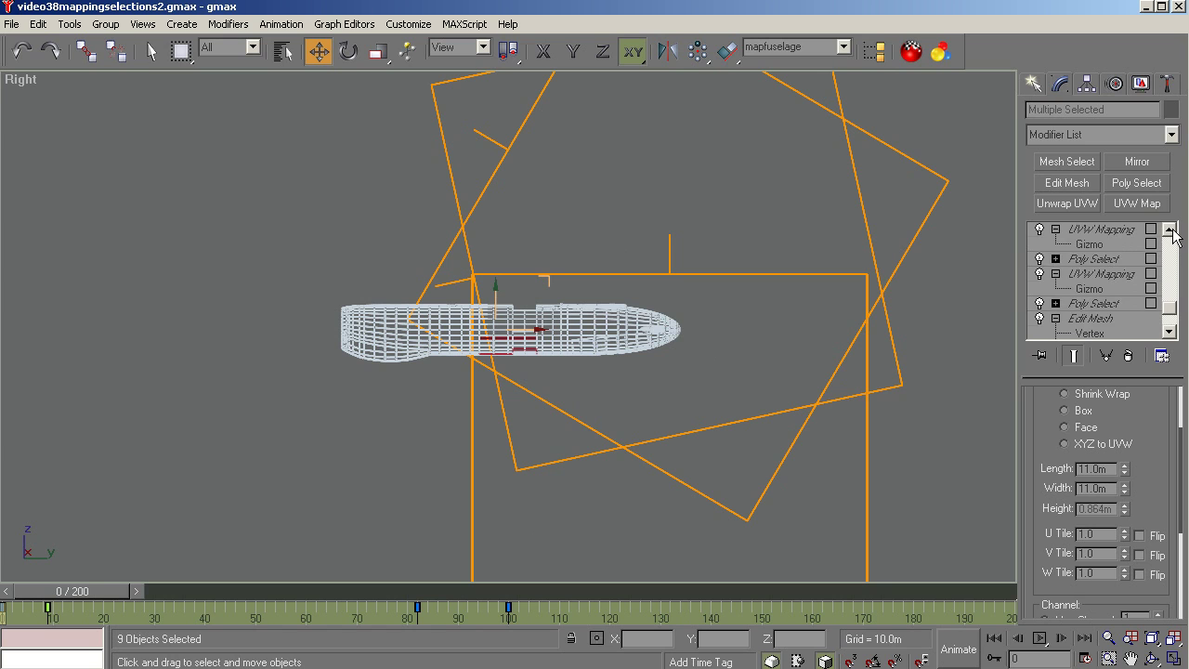
left_click(1172, 231)
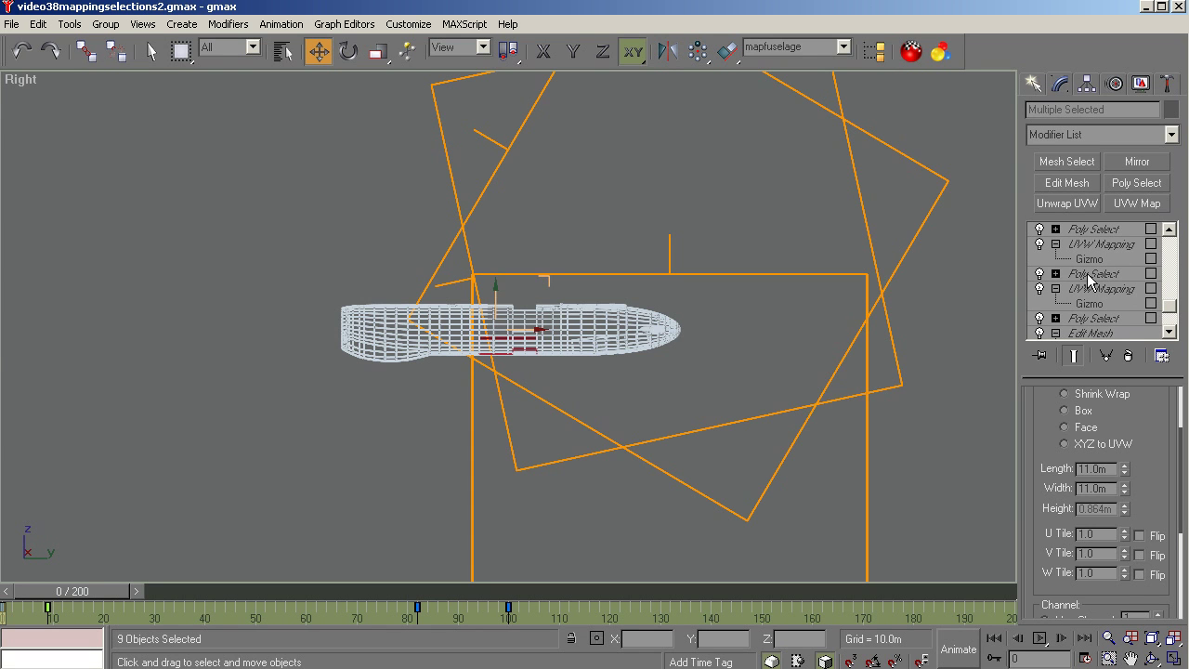
left_click(1089, 275)
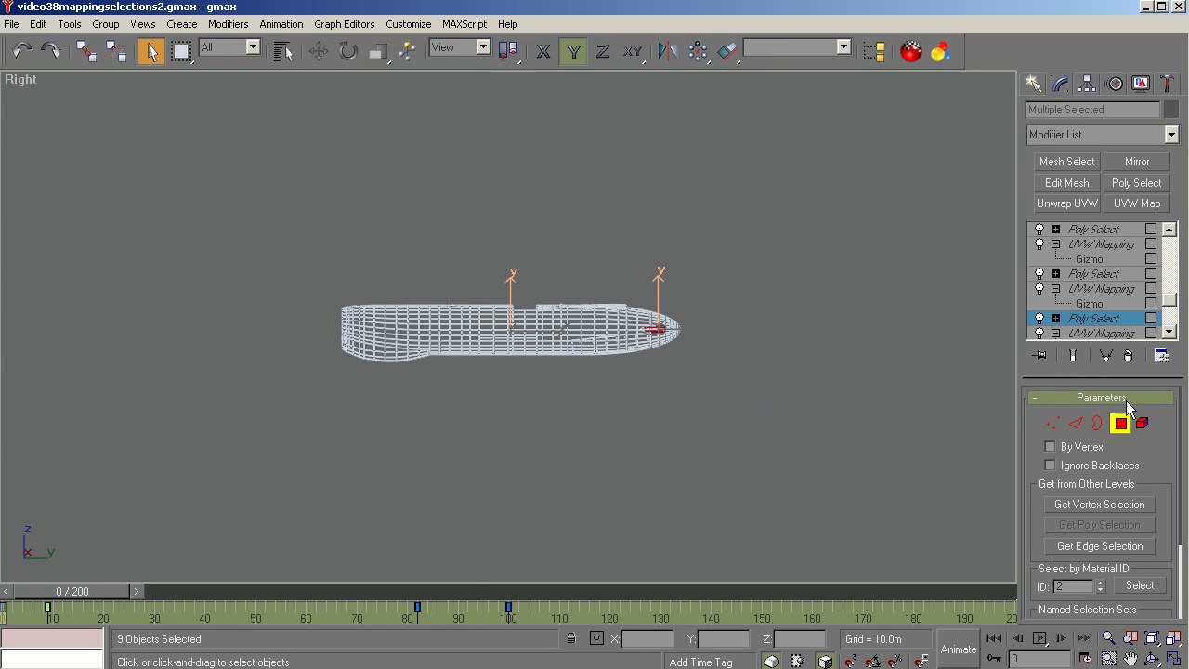
left_click(1093, 275)
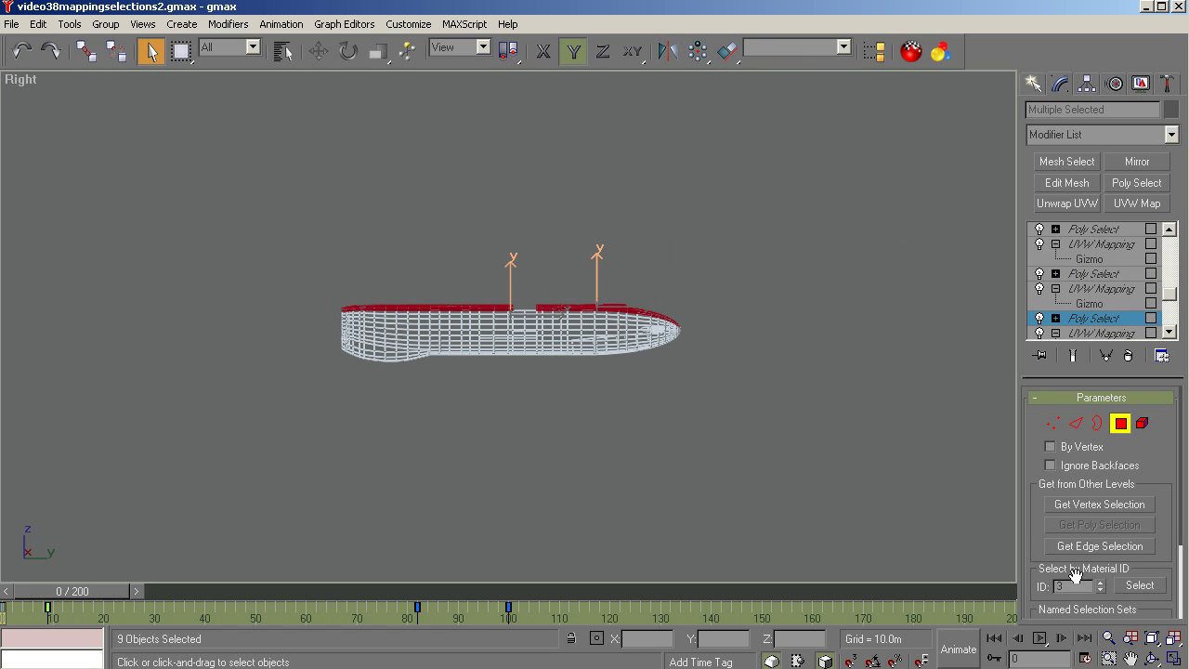
In the Top view, shift the gizmo of the top polygons' UVW mapping slightly in the positive X direction, and exit gizmo editing
scroll(1093, 312, "down", 2)
left_click(1091, 316)
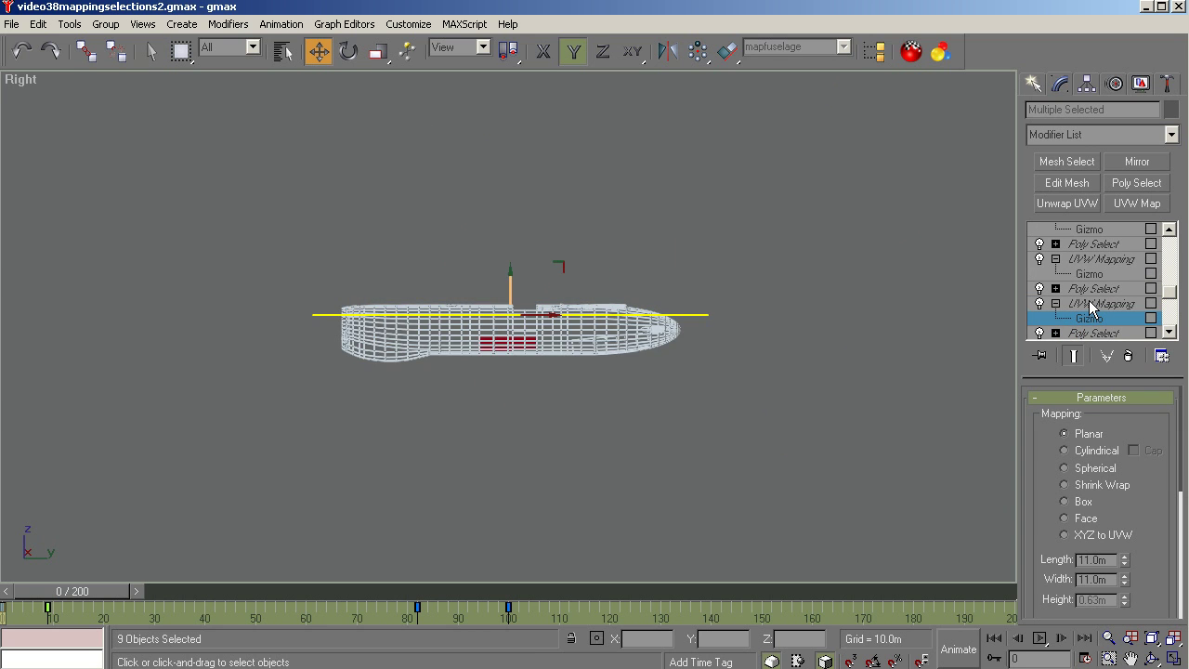
key("t")
key("z")
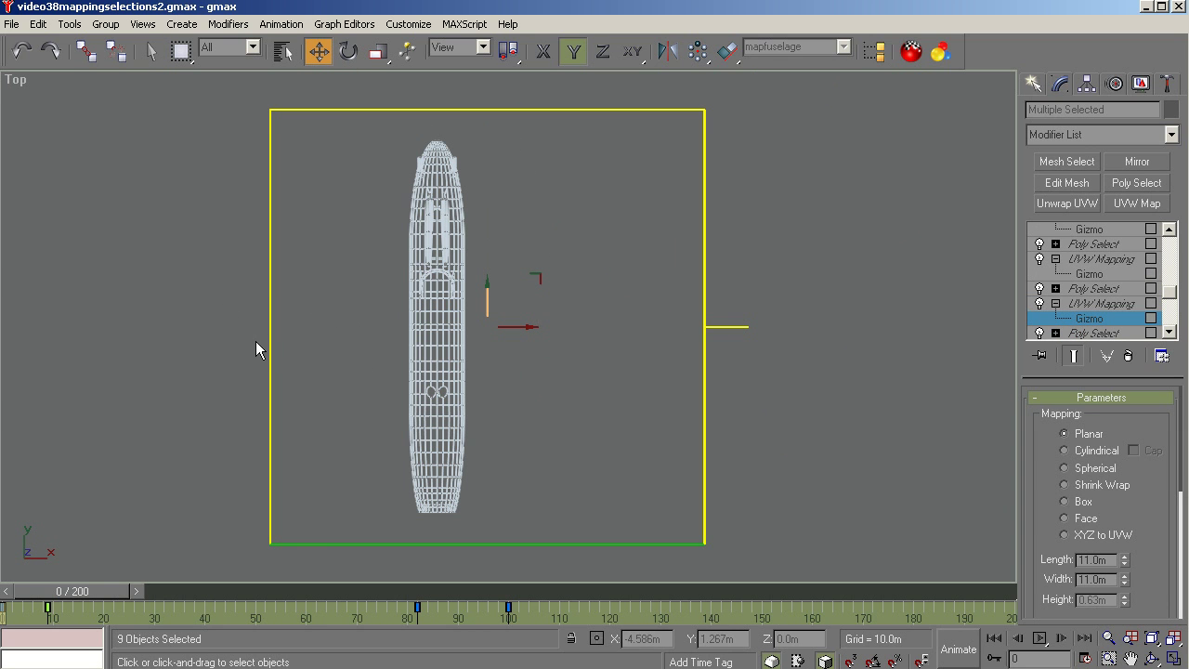
key("F5")
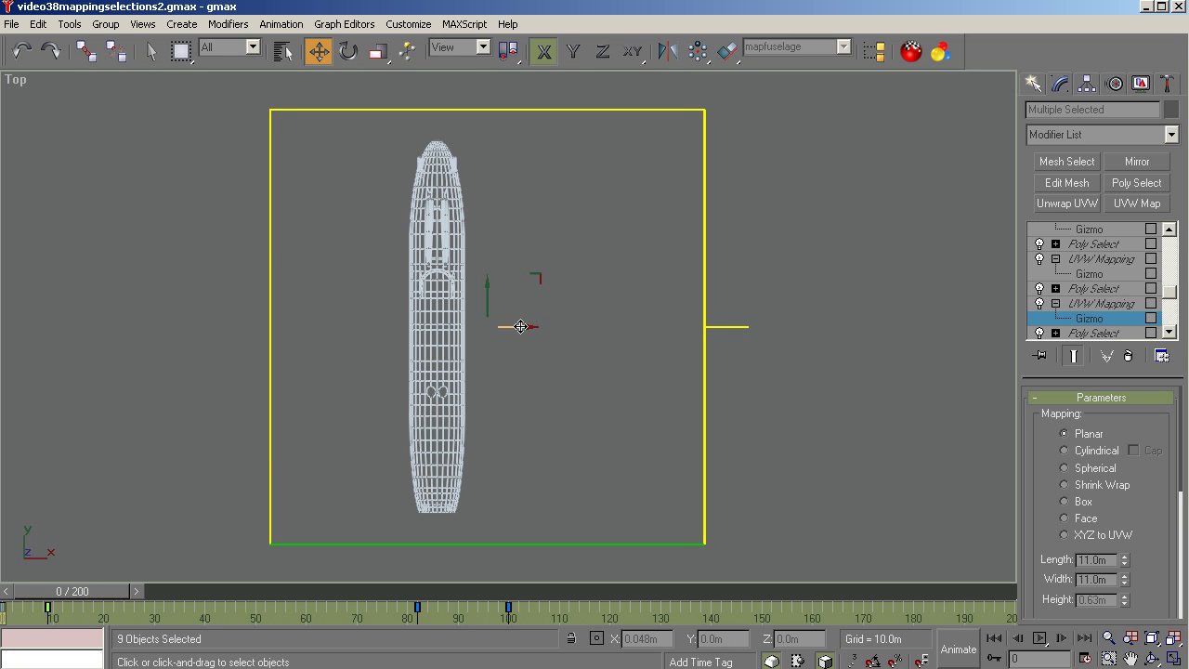
left_click_drag(520, 326, 535, 326)
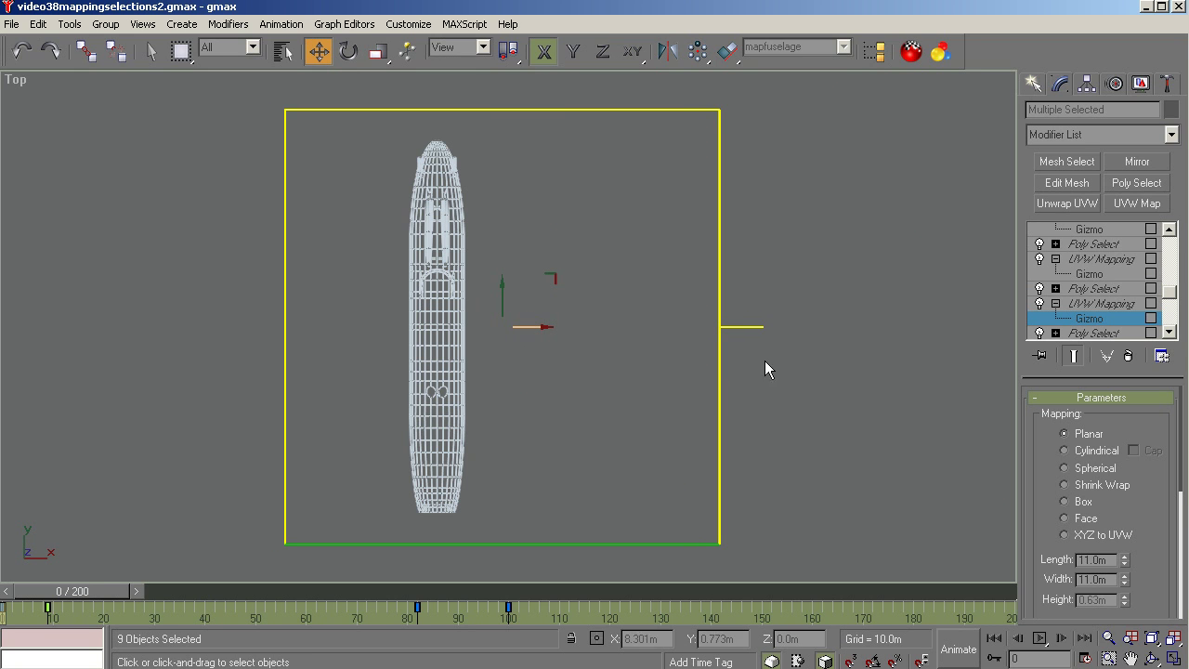
left_click(1093, 304)
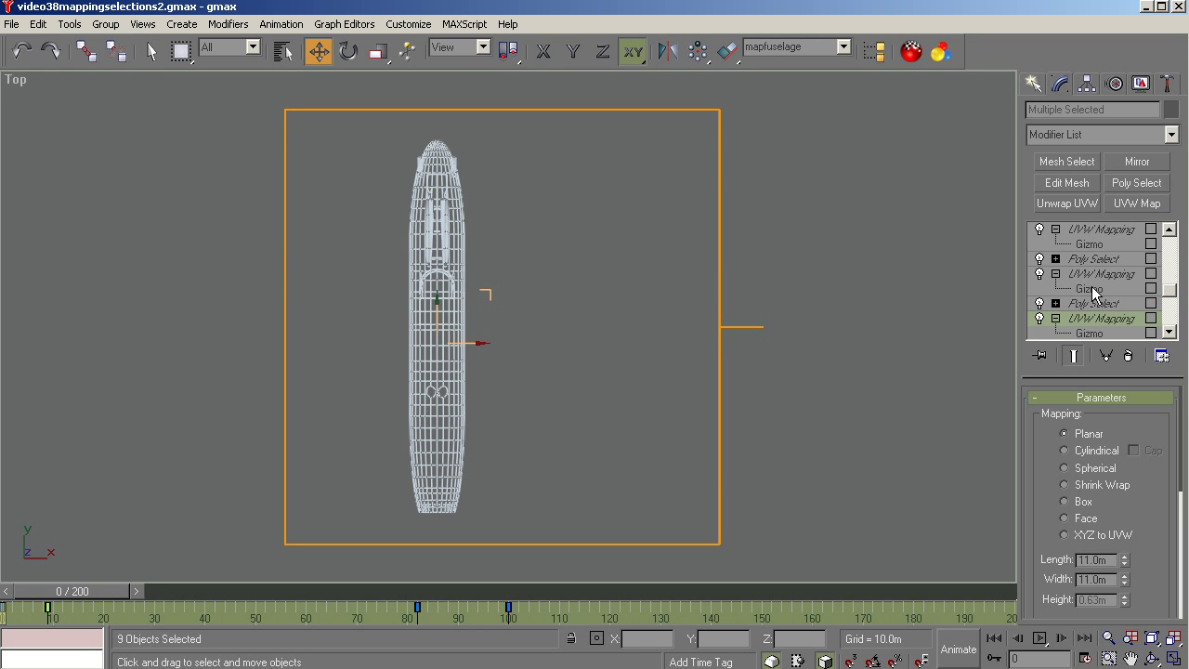
Look through the UVW Mapping and Poly Select levels up the stack, and inspect the material ID 7 side polygons of the fuselage cut-out in the Right view
left_click(1091, 270)
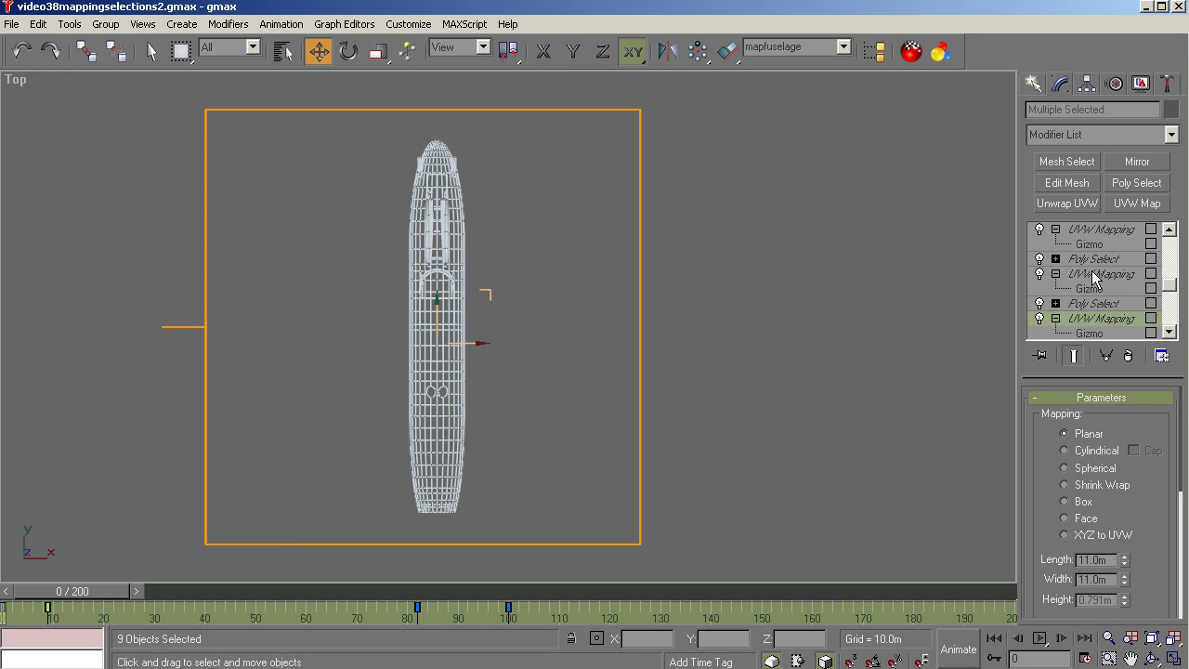
left_click(1092, 270)
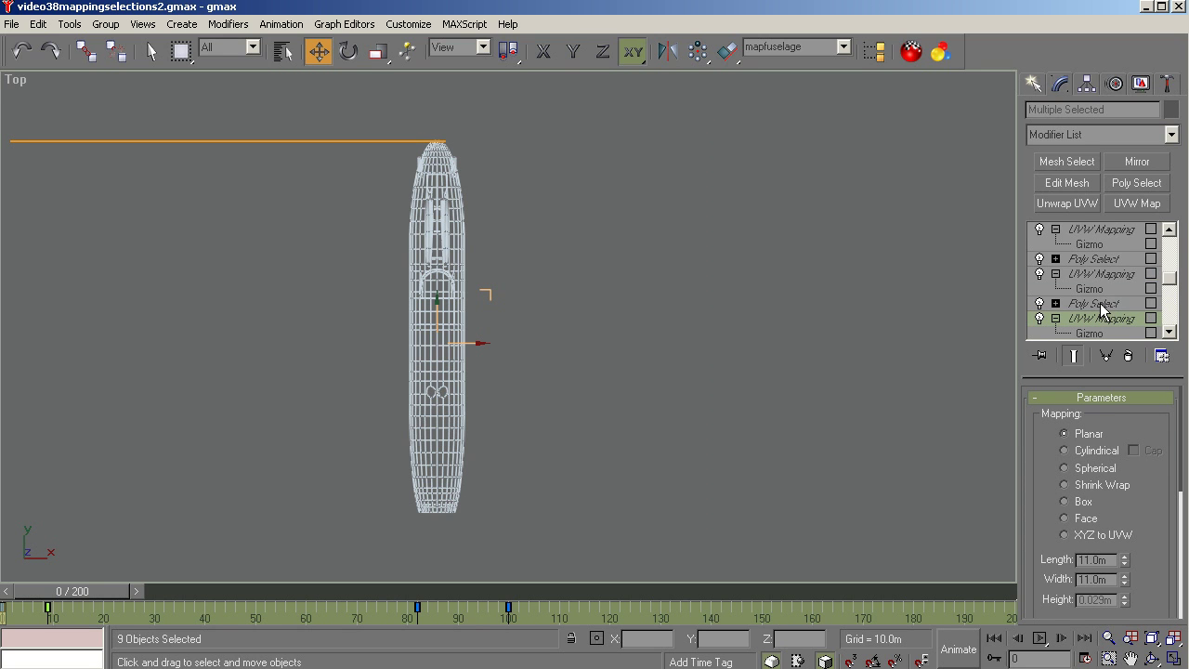
left_click(1100, 304)
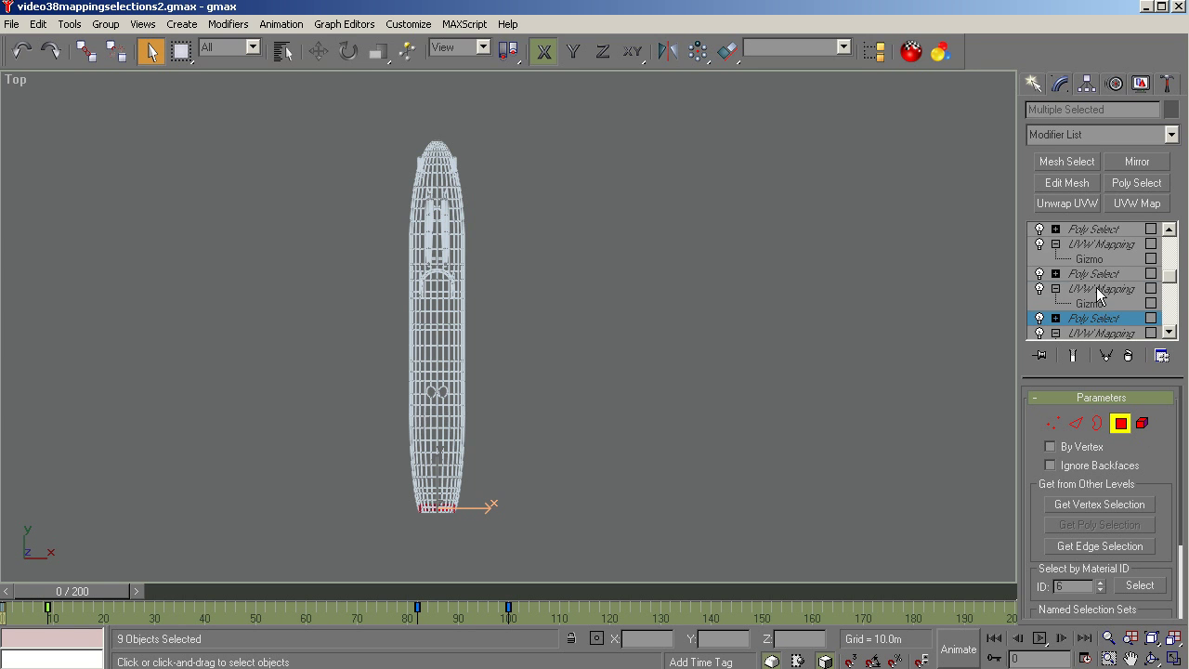
left_click(1099, 290)
left_click(1091, 309)
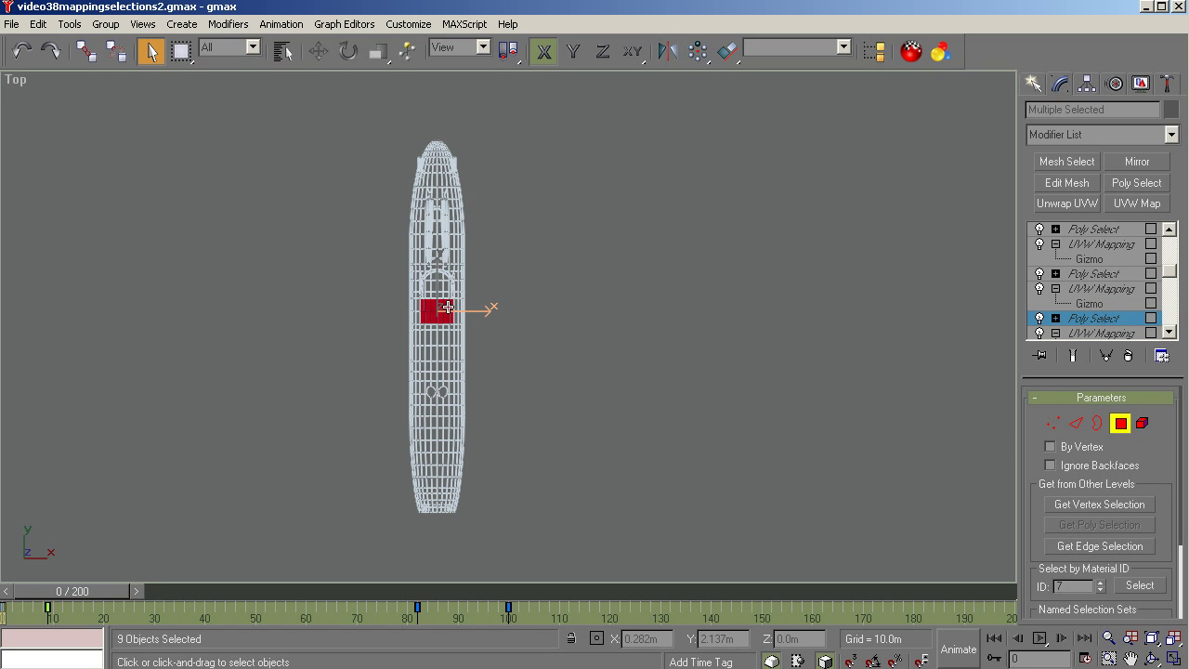
left_click(1096, 274)
key("r")
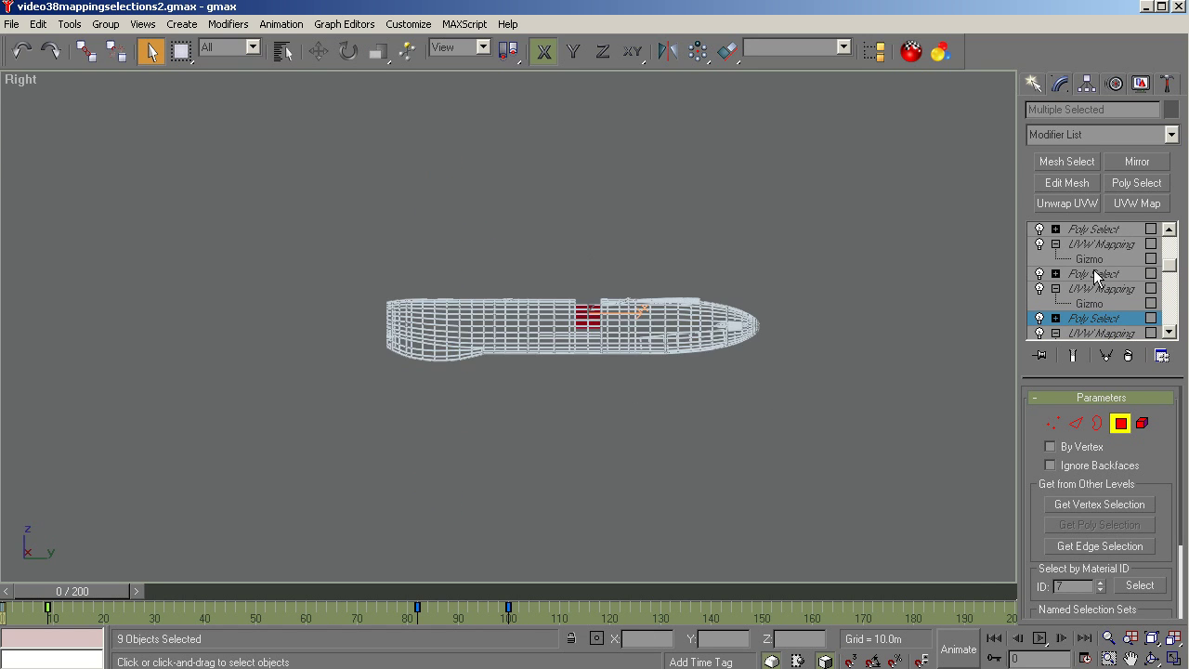
key("z")
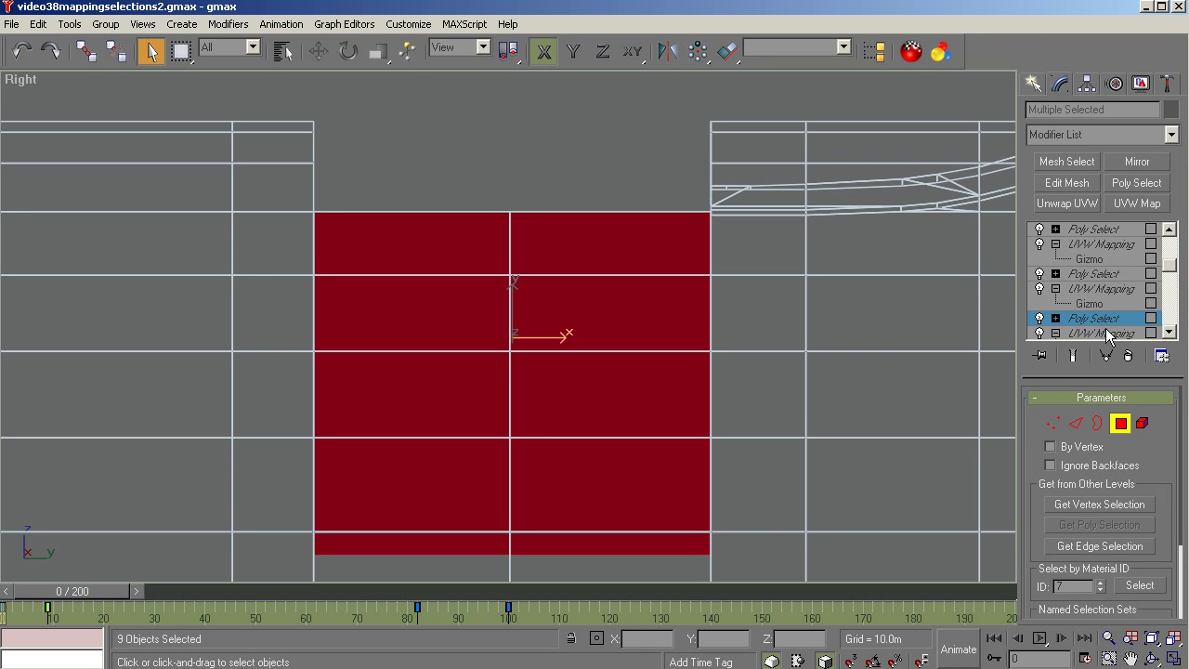
Try to shift the side polygons' UVW mapping gizmo slightly in the positive Y direction, and undo the move
left_click(1096, 307)
left_click(1082, 318)
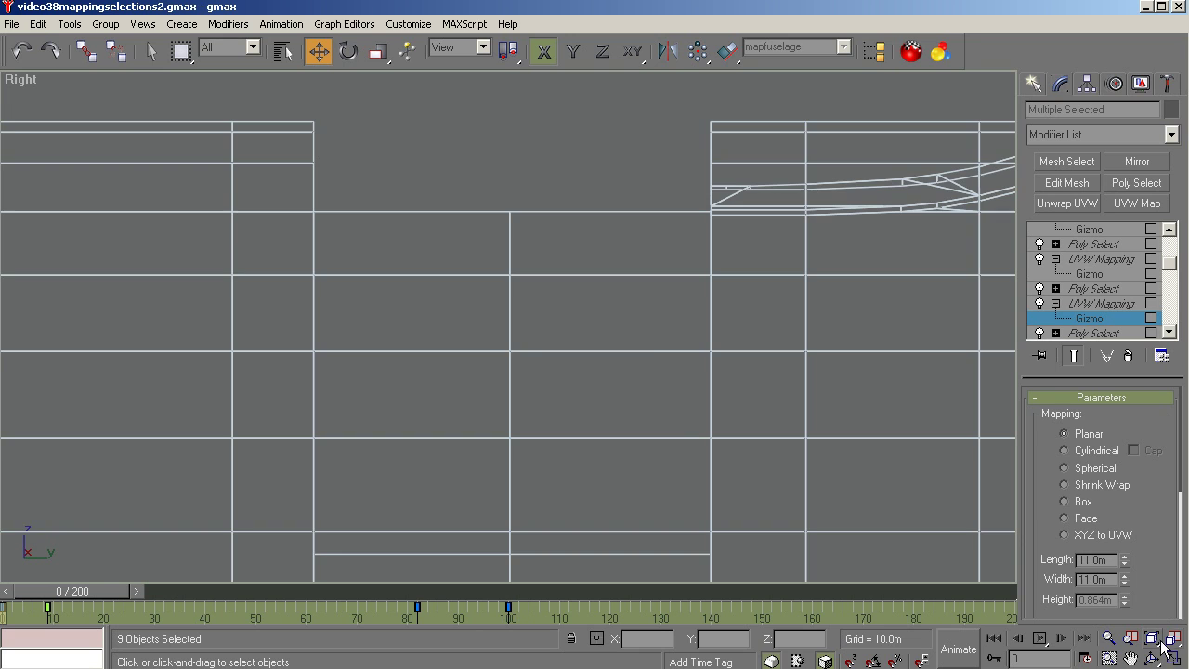
left_click(1153, 638)
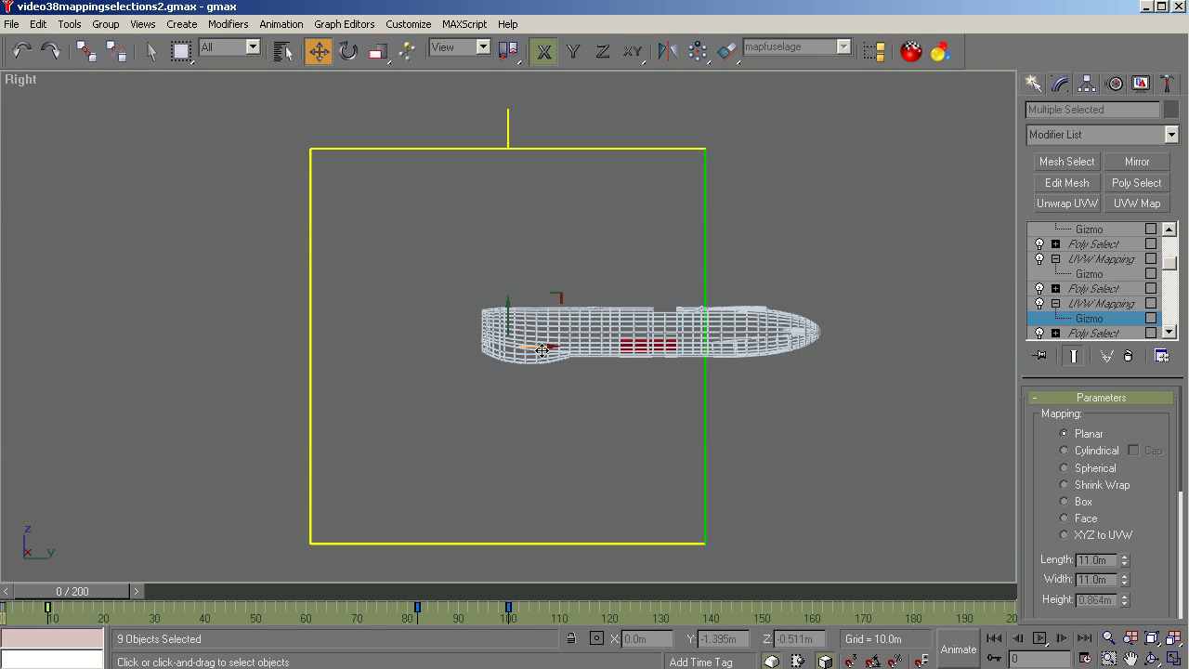
left_click_drag(541, 351, 547, 347)
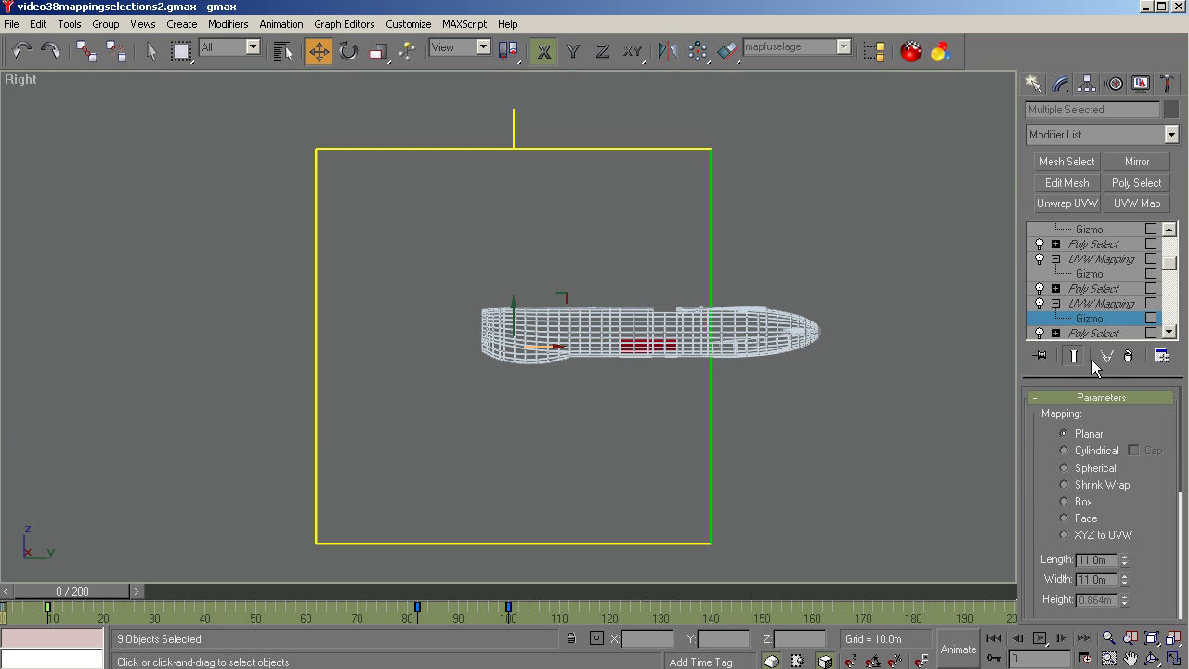
left_click(20, 53)
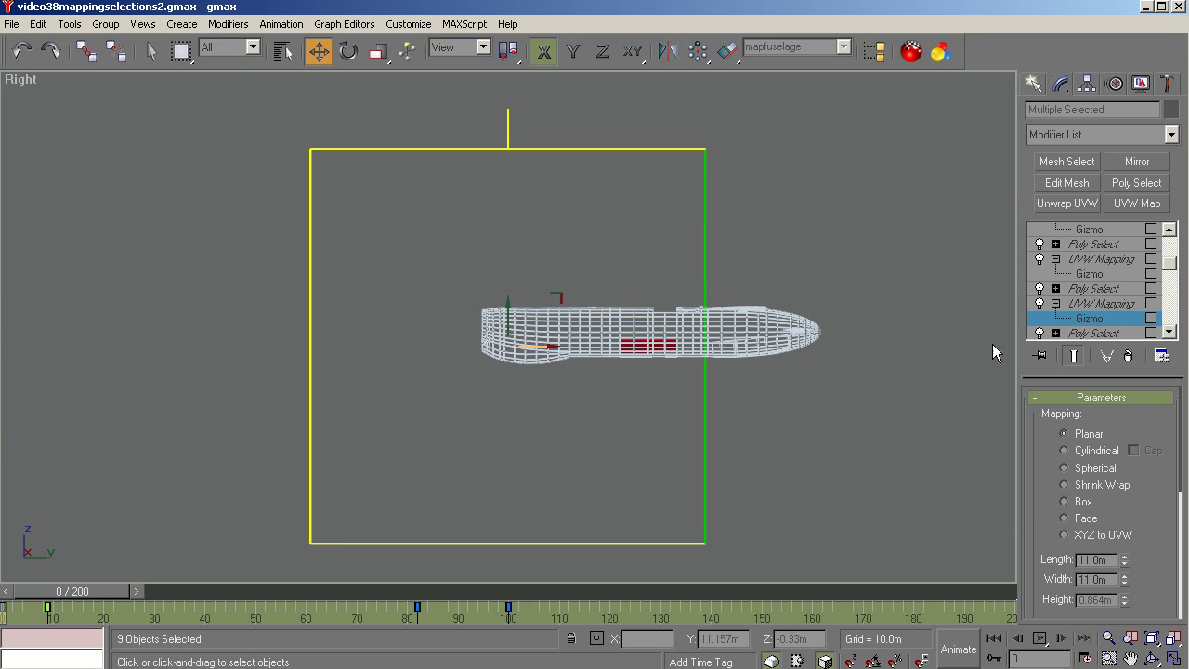
Examine the neighbouring material ID 7 Poly Select levels and, in the Top view, the gizmo of the cut-out's front-facing polygons
left_click(1169, 331)
left_click(1169, 332)
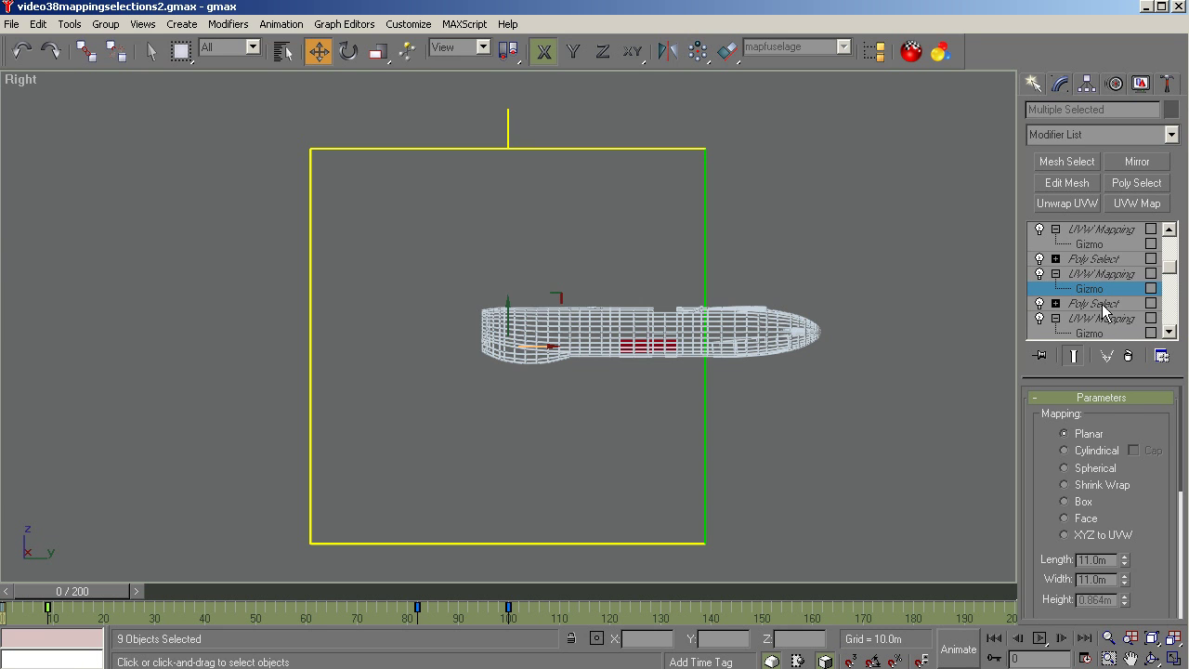
left_click(1103, 303)
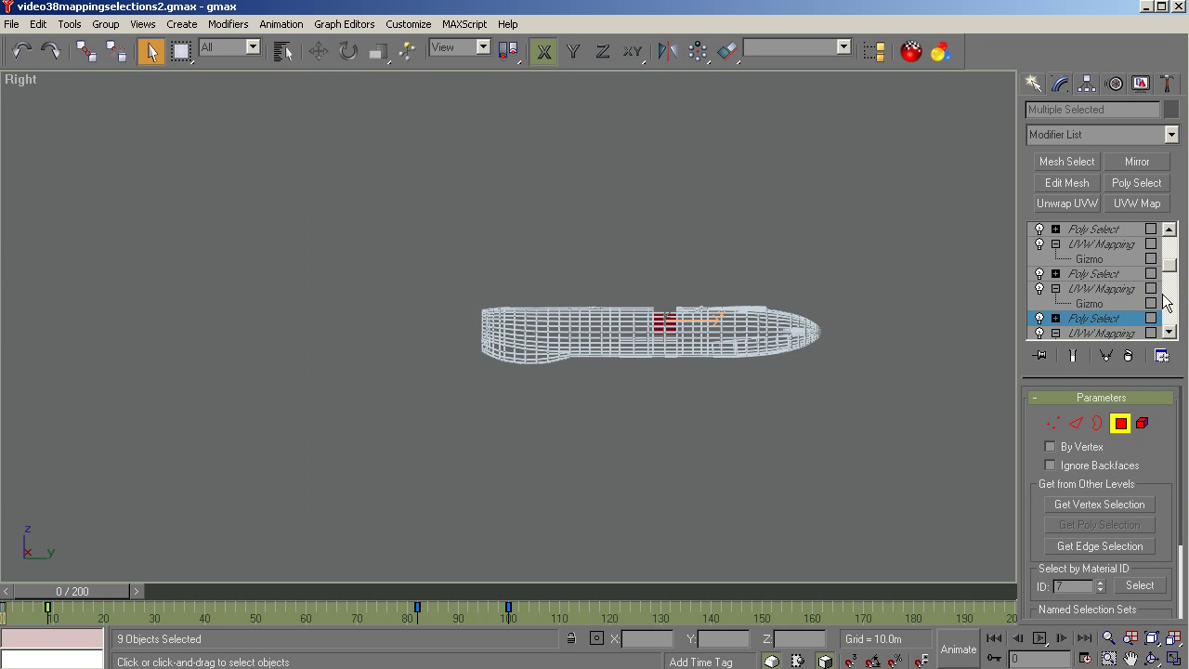
left_click(1104, 306)
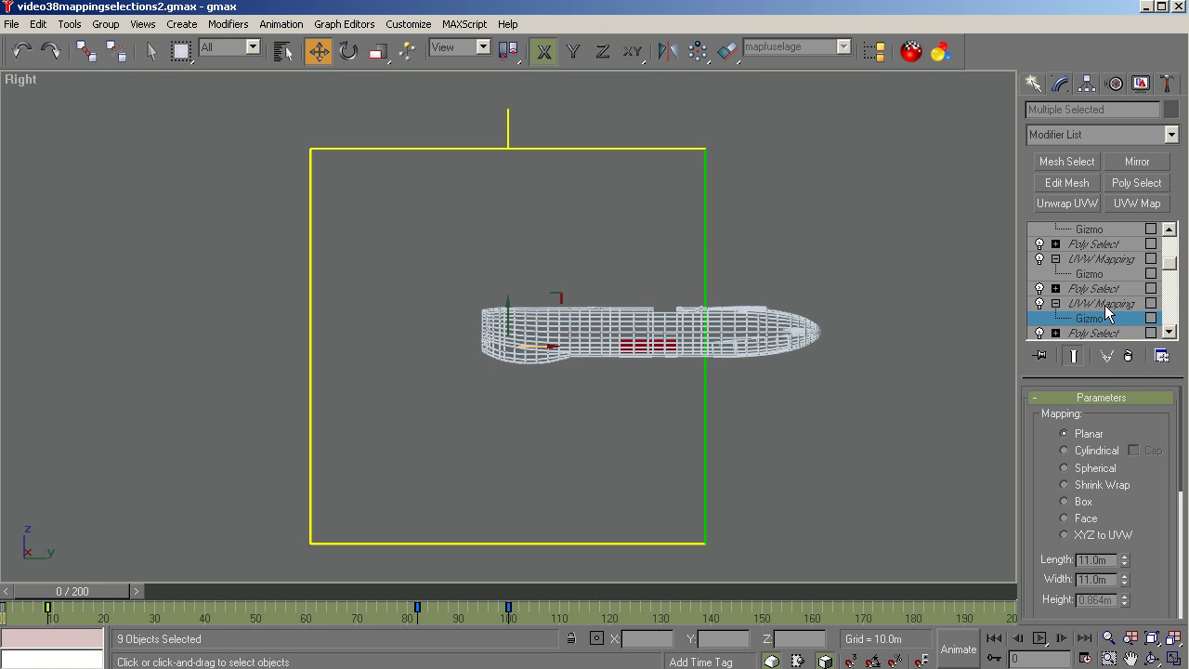
left_click(1115, 307)
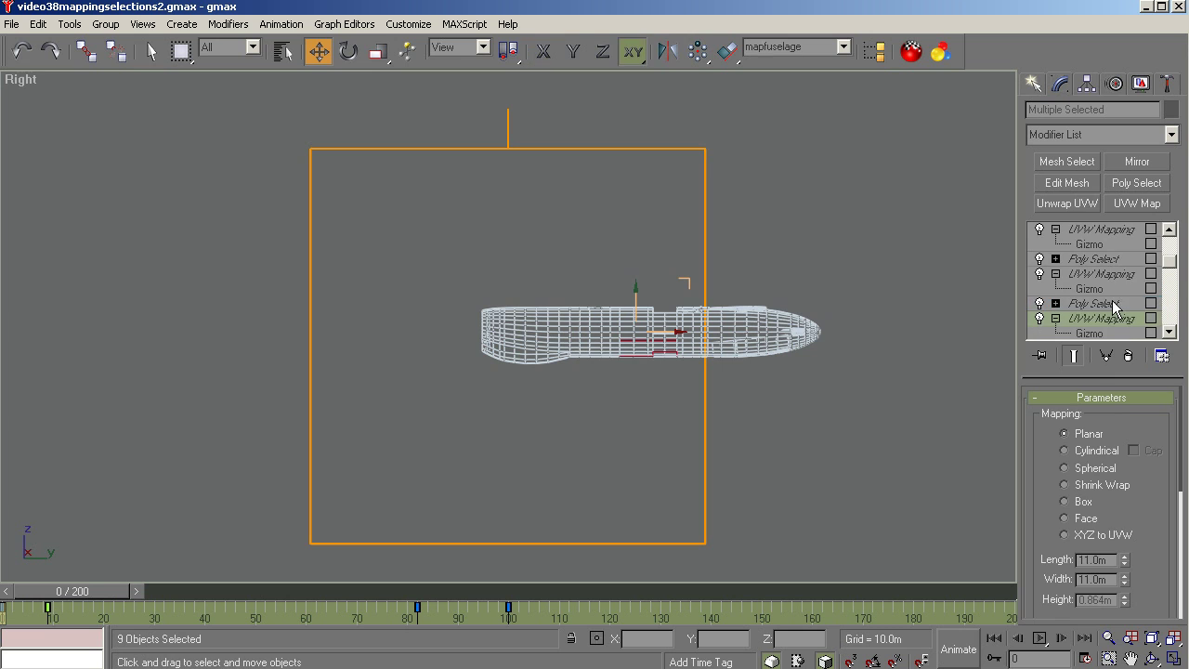
left_click(1115, 305)
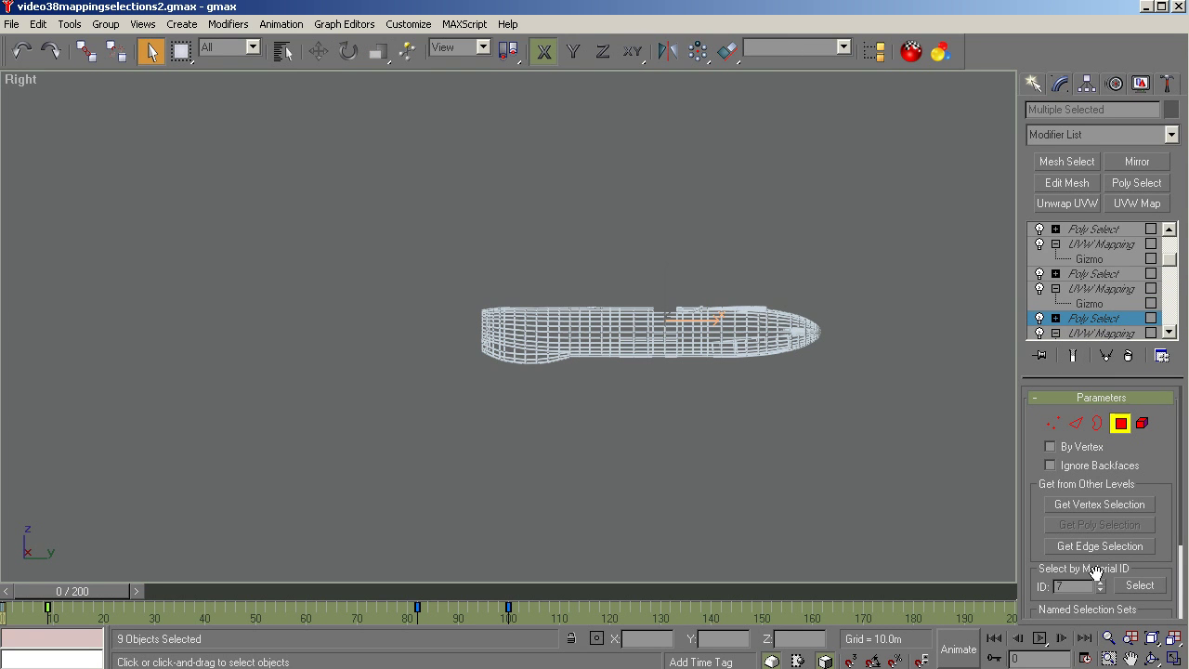
key("t")
key("z")
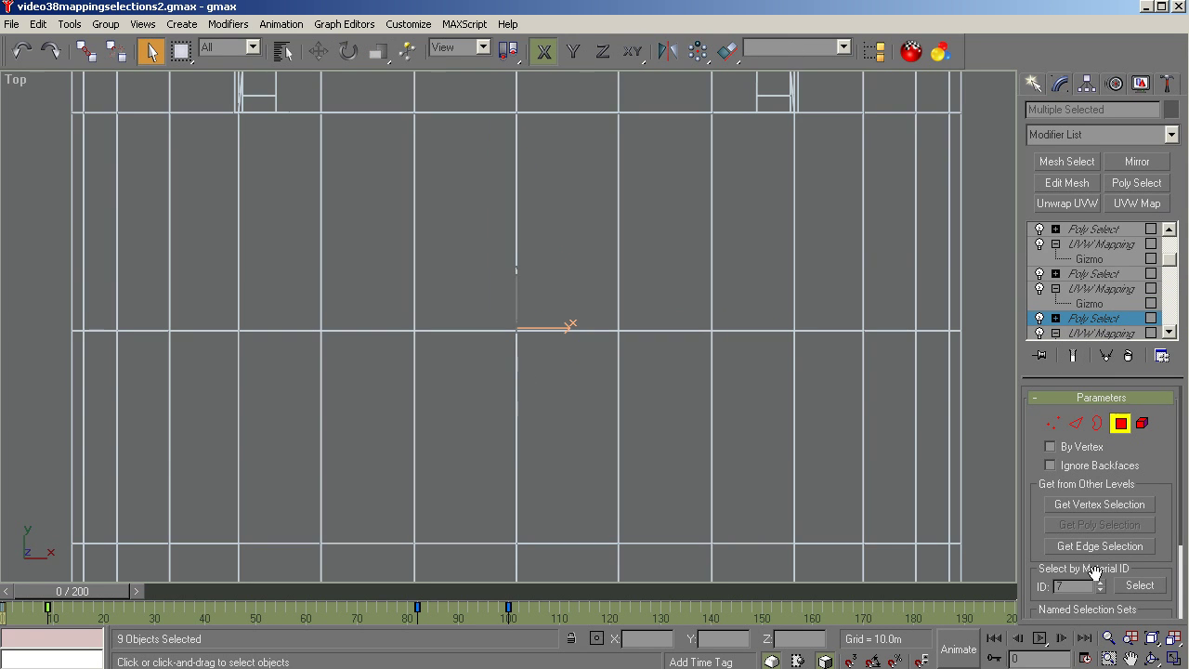
left_click(1140, 585)
left_click(1089, 303)
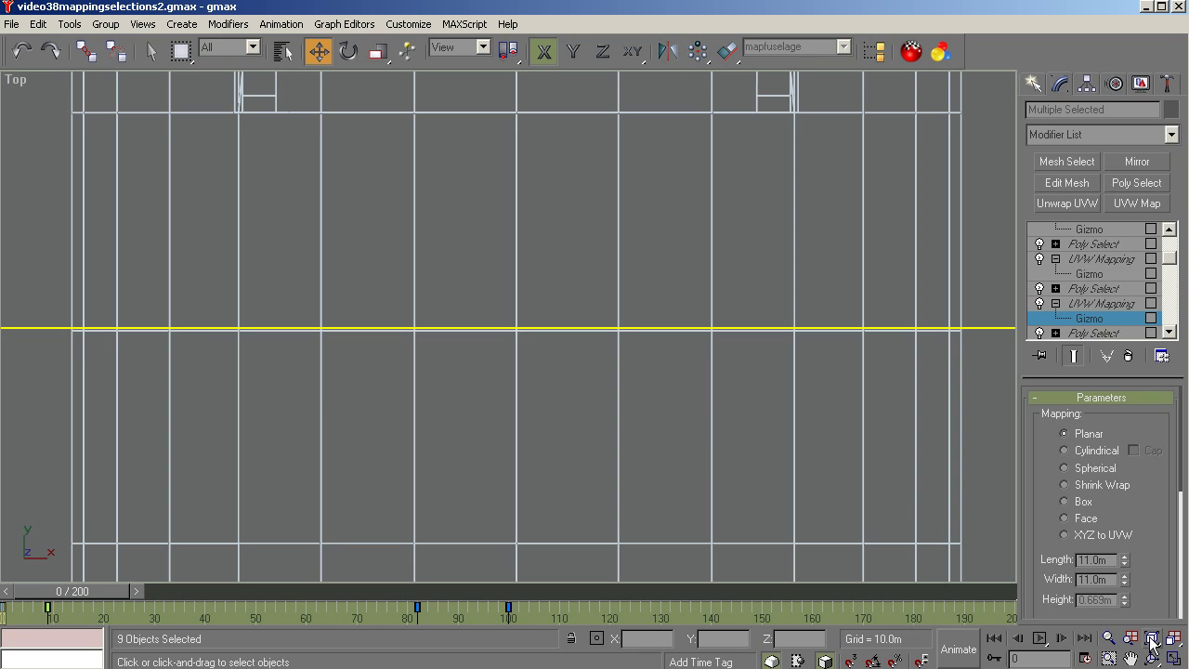
left_click(1151, 638)
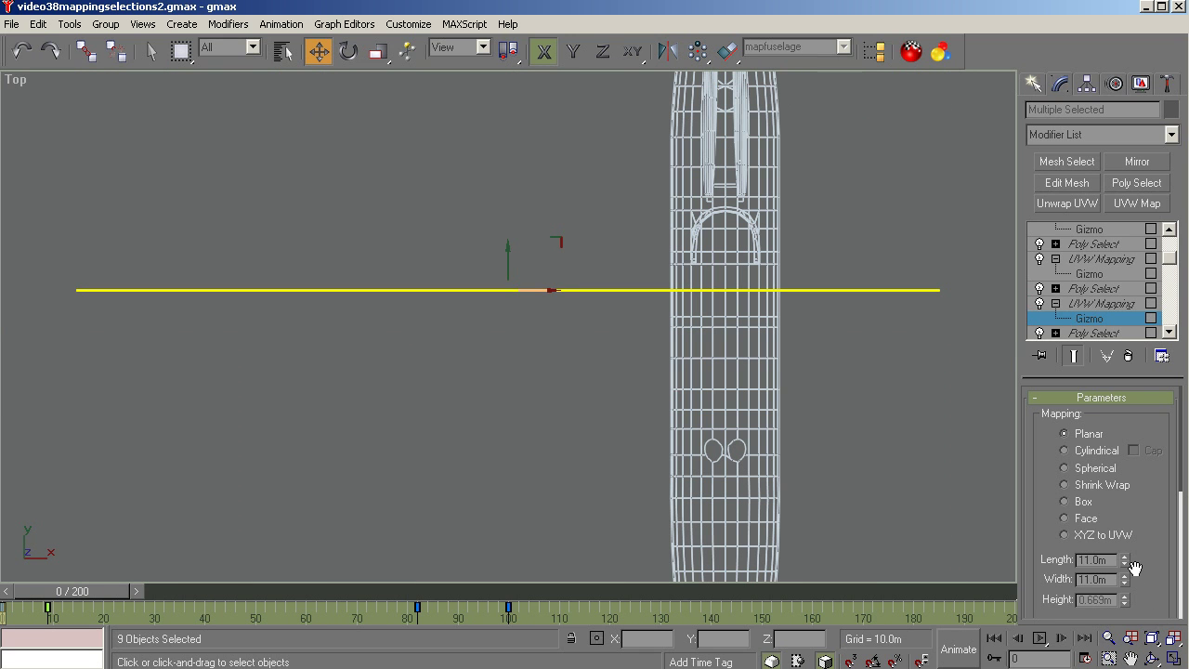
Examine the material ID 6 Poly Select lower in the stack and the gizmo of the cut-out's top-facing UVW mapping
left_click(1170, 331)
left_click(1170, 332)
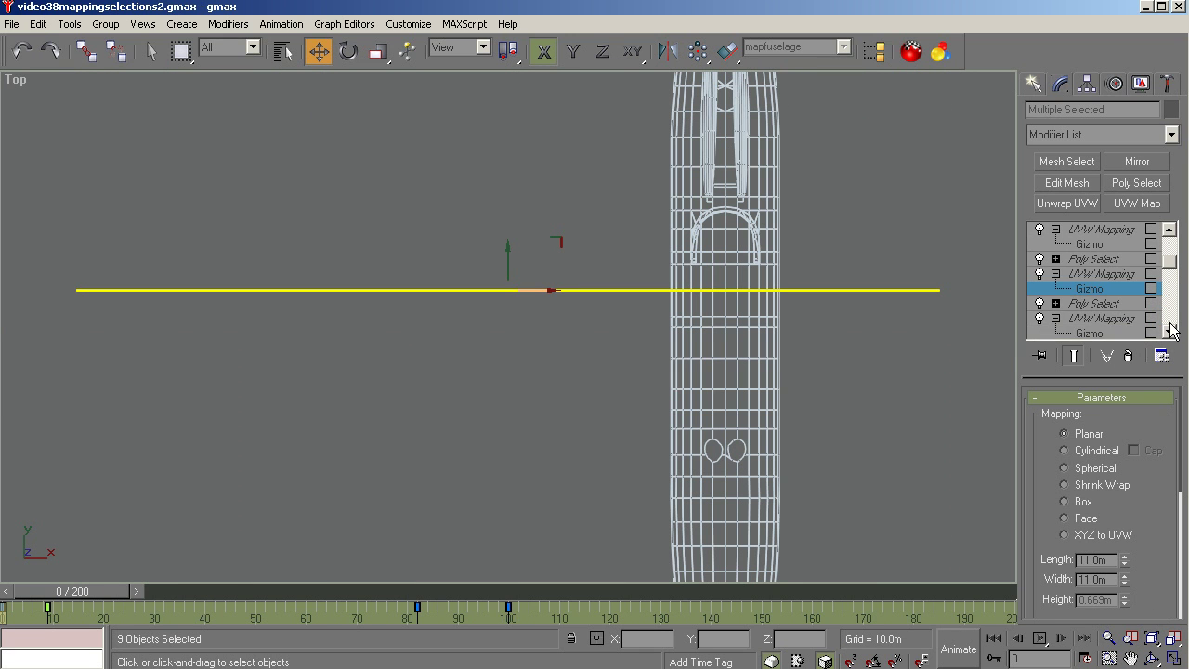
left_click(1170, 332)
left_click(1169, 332)
left_click(1139, 322)
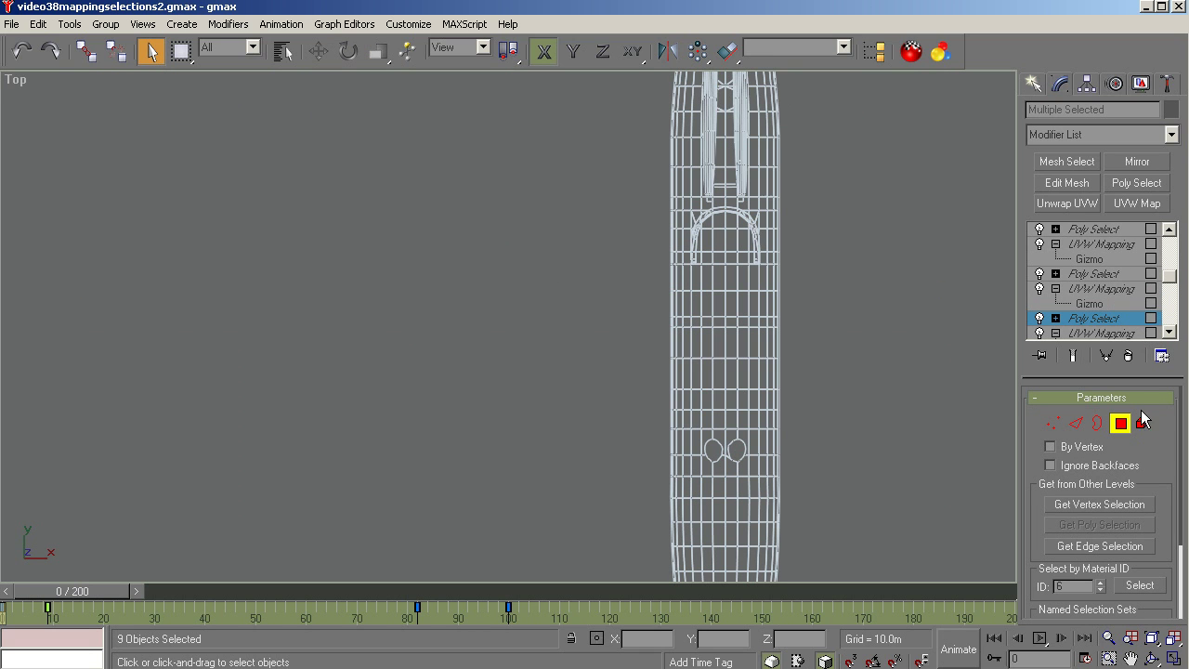
left_click(1142, 585)
left_click(1100, 290)
left_click(1095, 303)
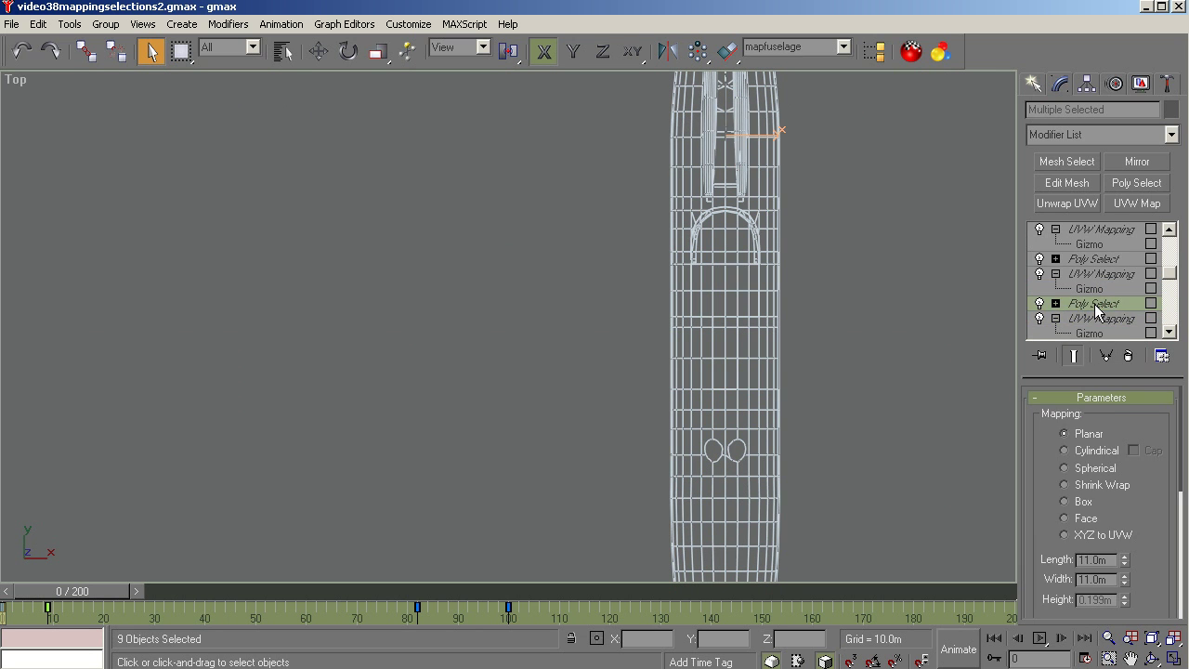
left_click(1094, 304)
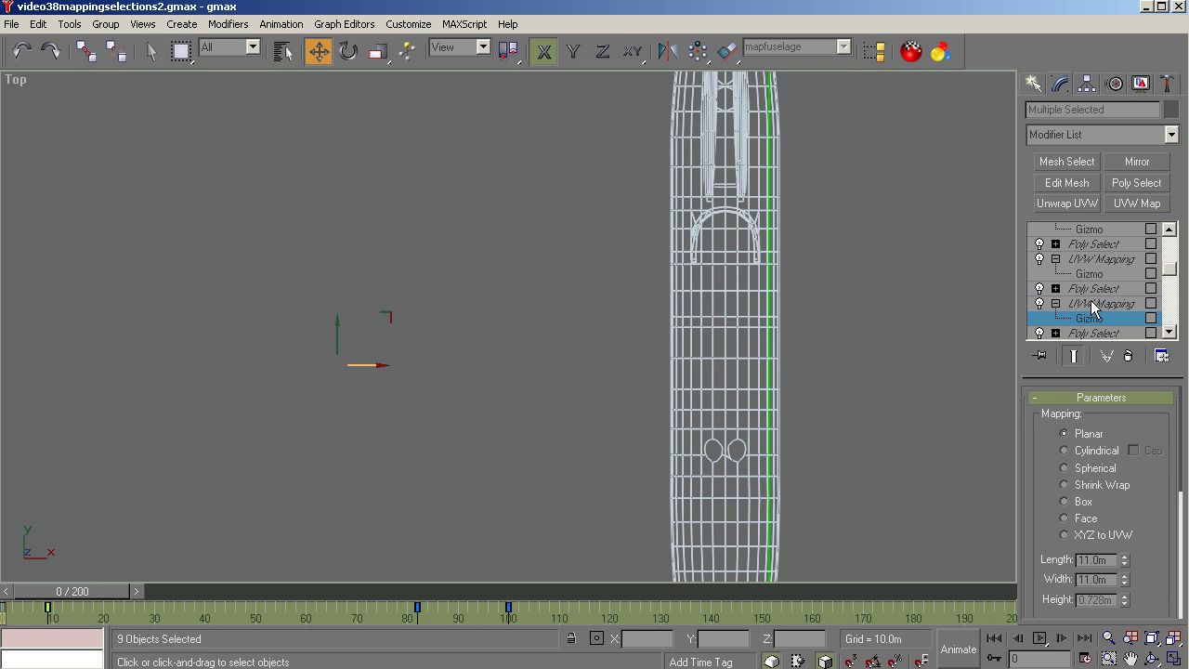
left_click(1152, 637)
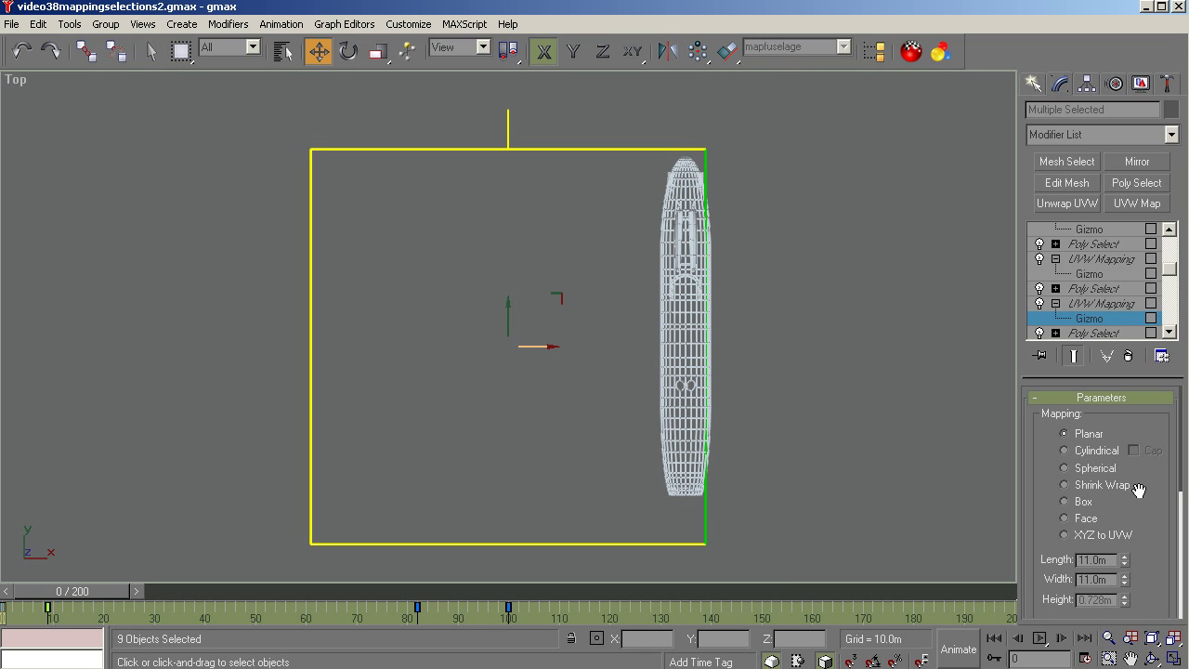
In the Right view, shift the gizmo of the cut-out's side polygons slightly in positive Y and negative Z, and exit gizmo editing
left_click(1100, 303)
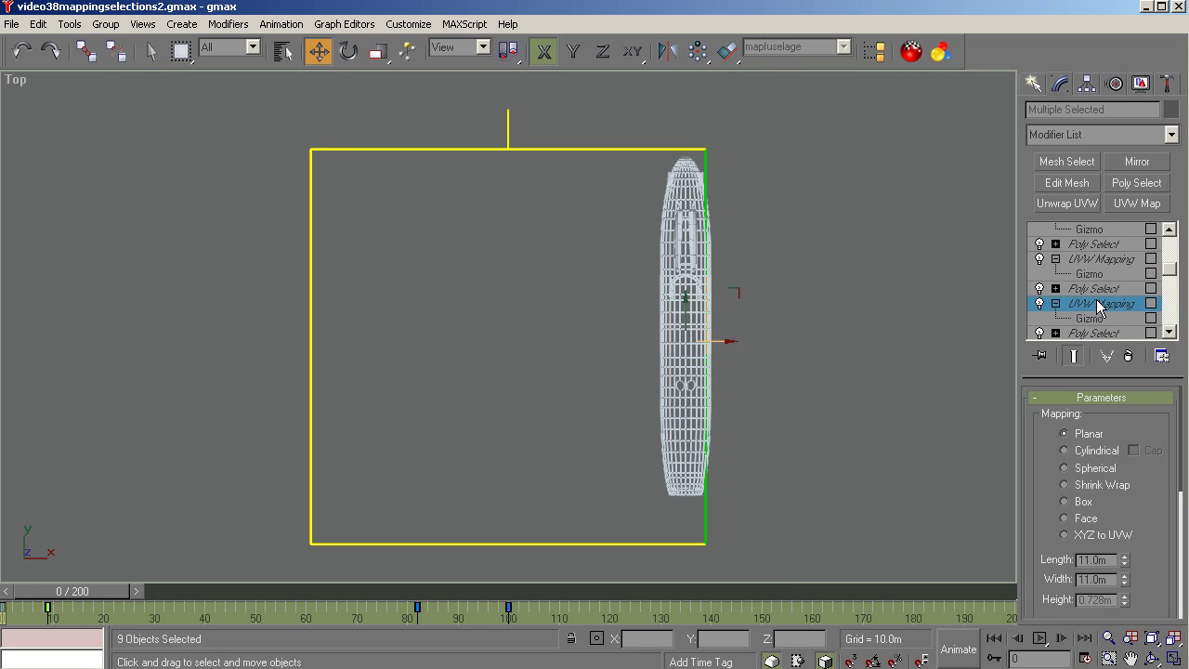
left_click(1098, 304)
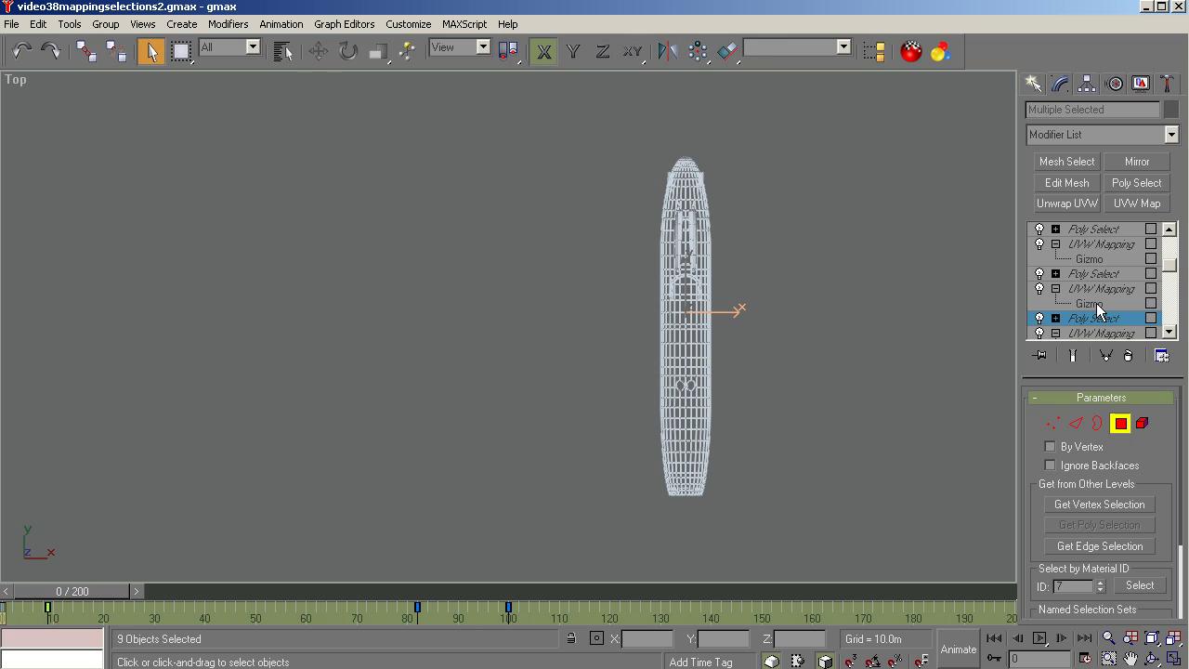
key("r")
key("z")
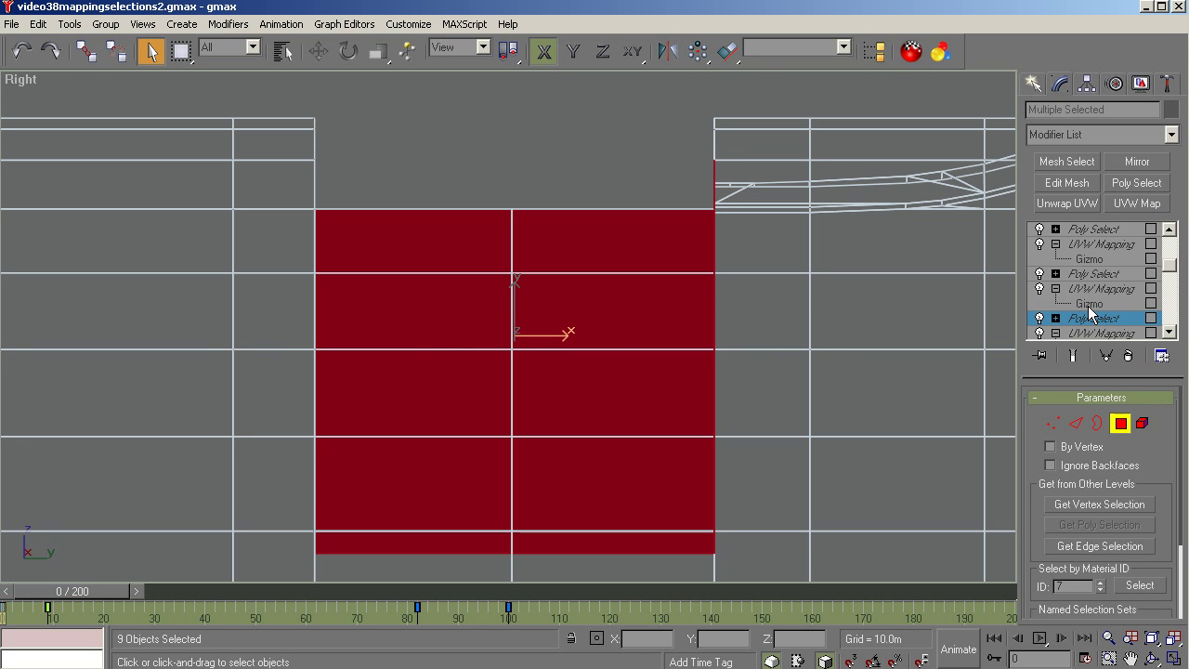
left_click(1089, 303)
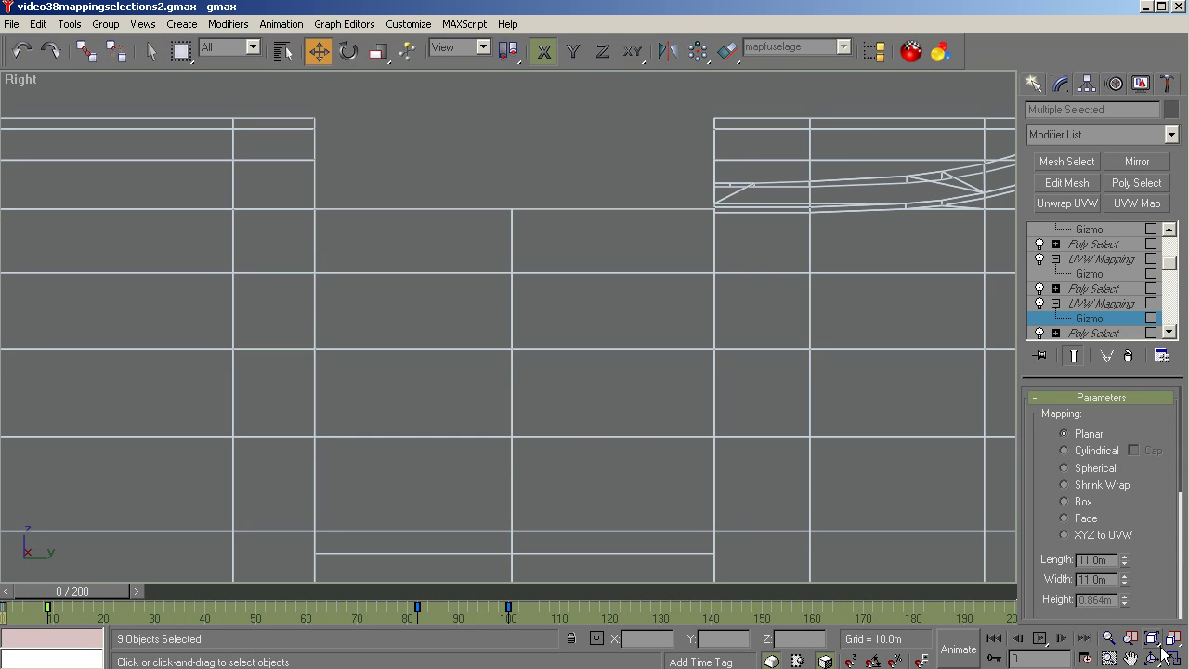
left_click(1152, 638)
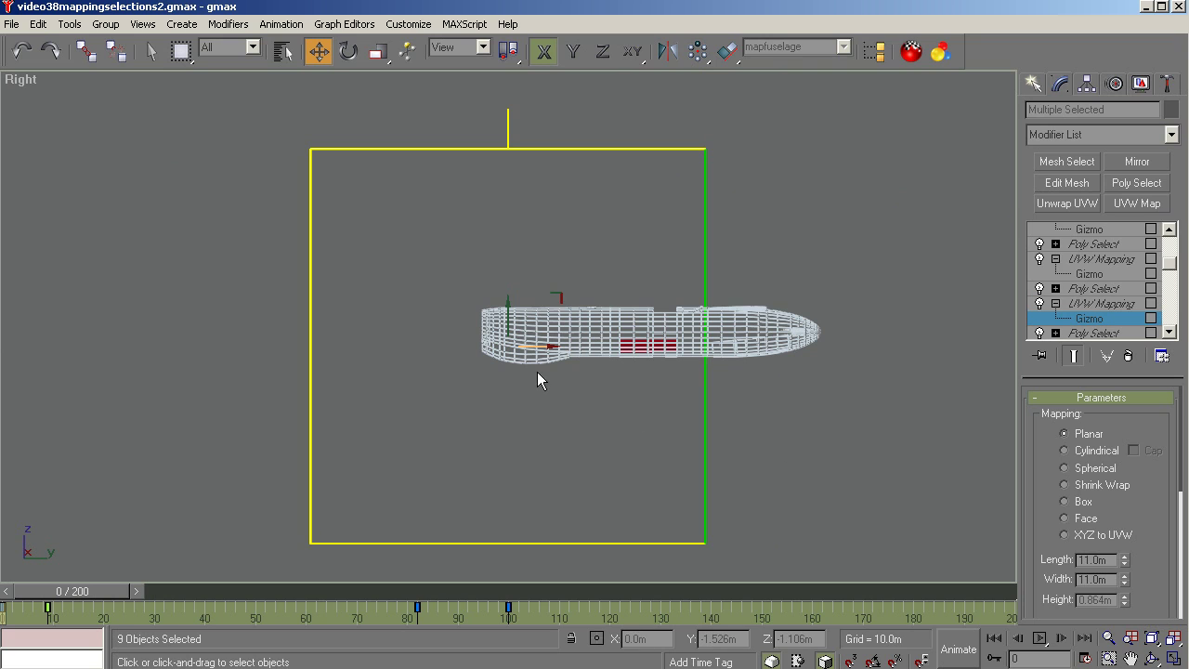
mouse_move(543, 347)
left_mouse_down()
mouse_move(553, 344)
mouse_move(521, 310)
mouse_move(544, 353)
left_mouse_up()
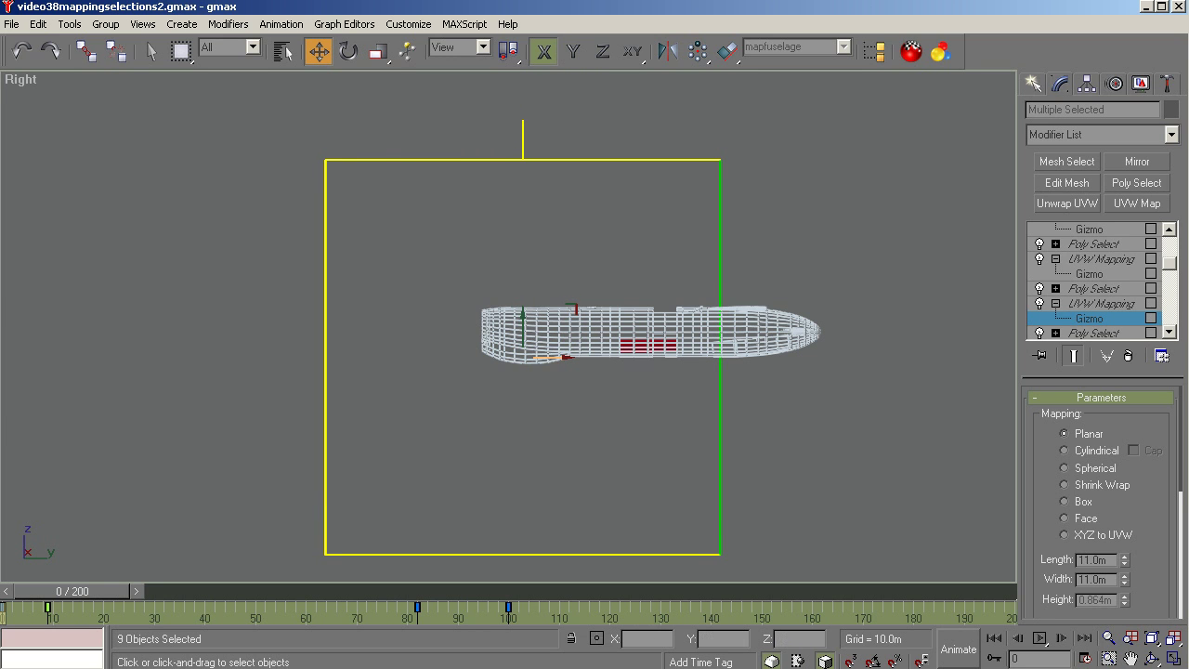
left_click(1126, 303)
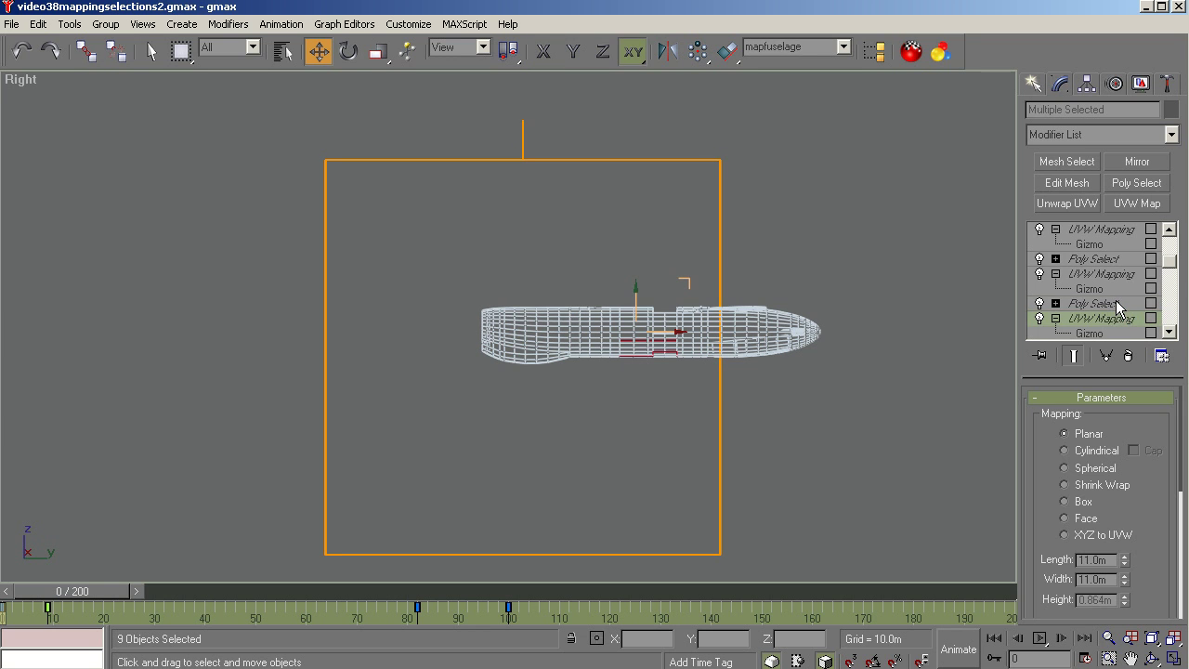
In the Front view, shift the UVW mapping gizmo of the cut-out's front-facing polygons slightly in the positive X direction
left_click(1118, 304)
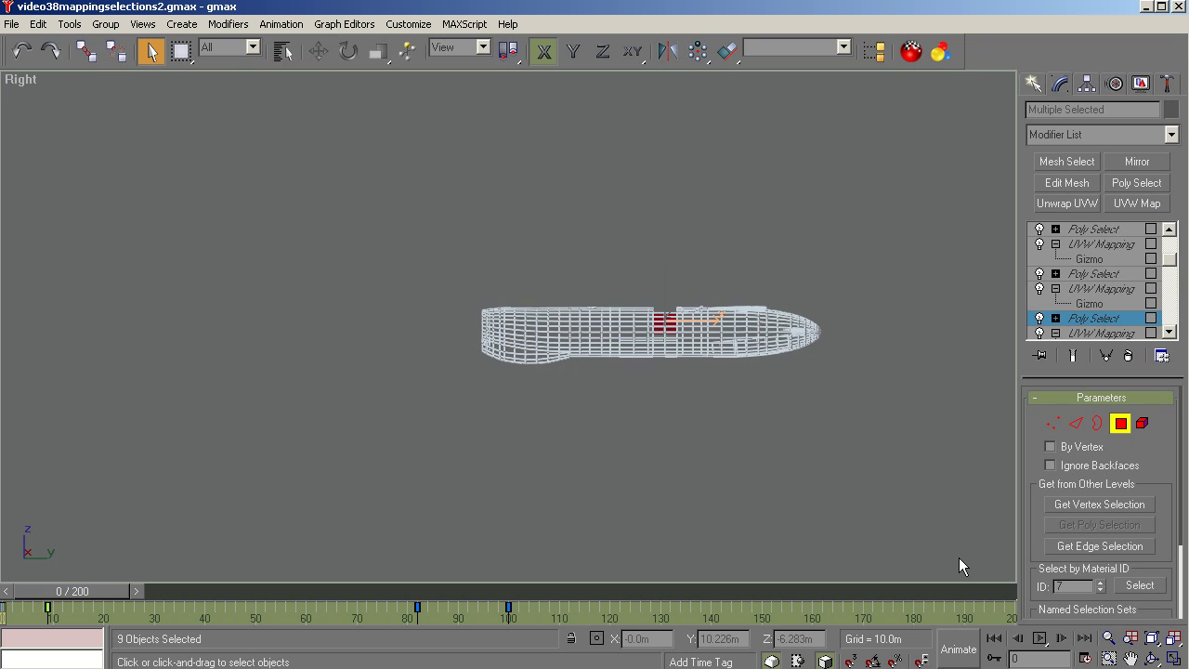
key("f")
key("z")
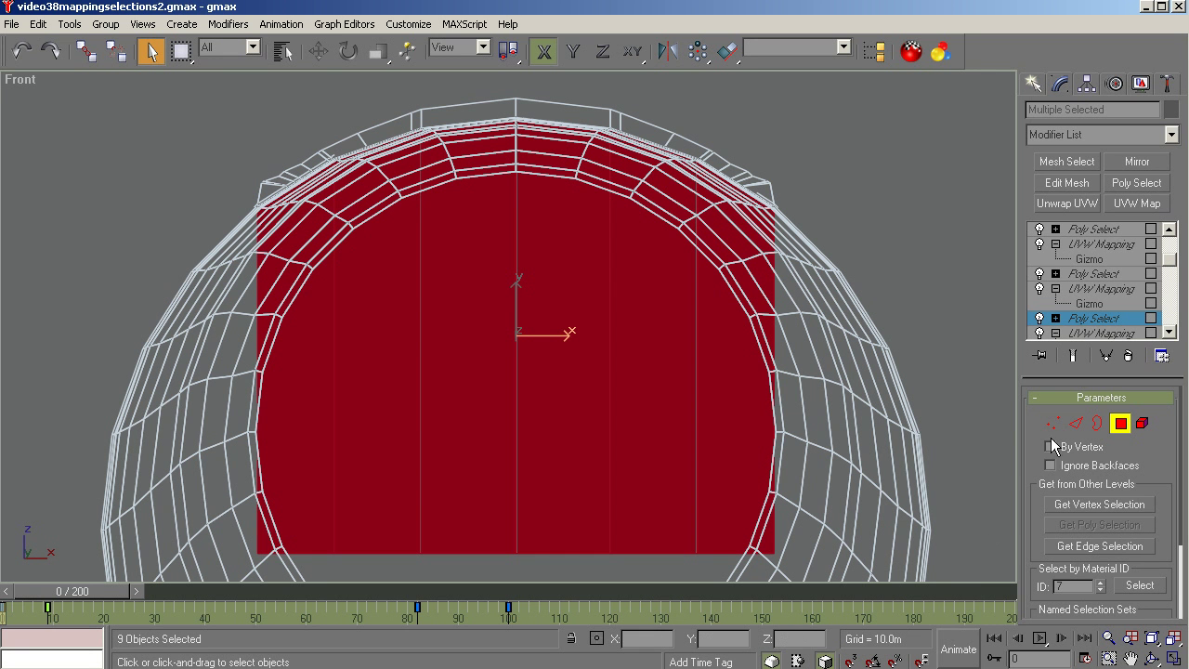
left_click(1090, 304)
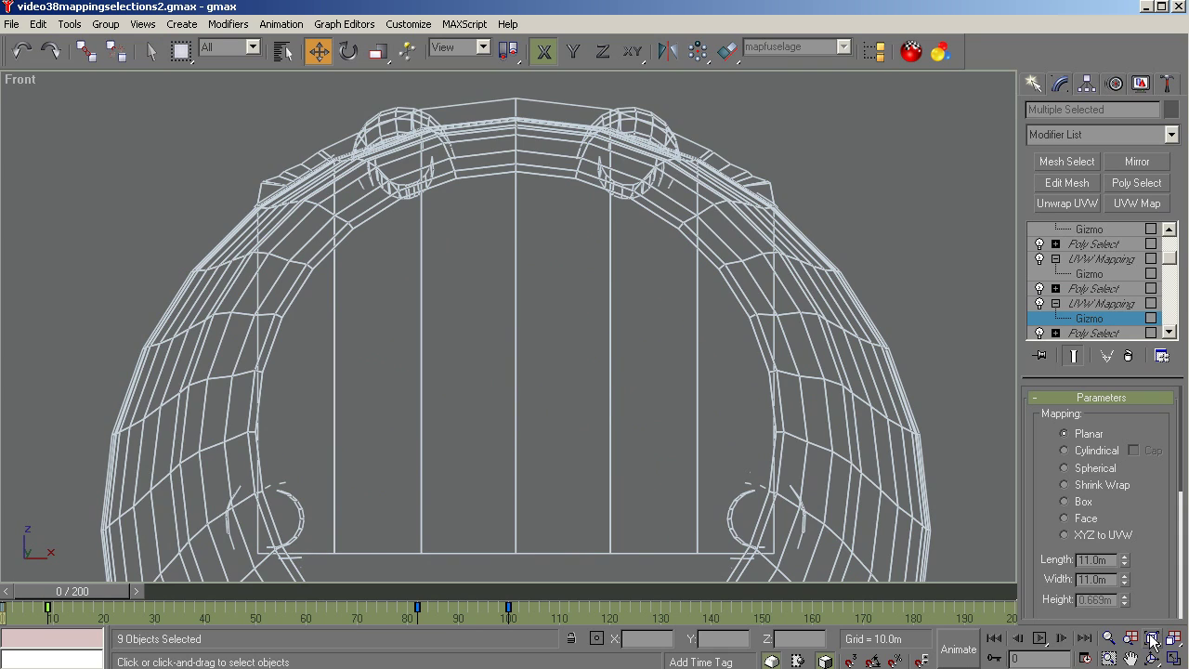
left_click(1152, 638)
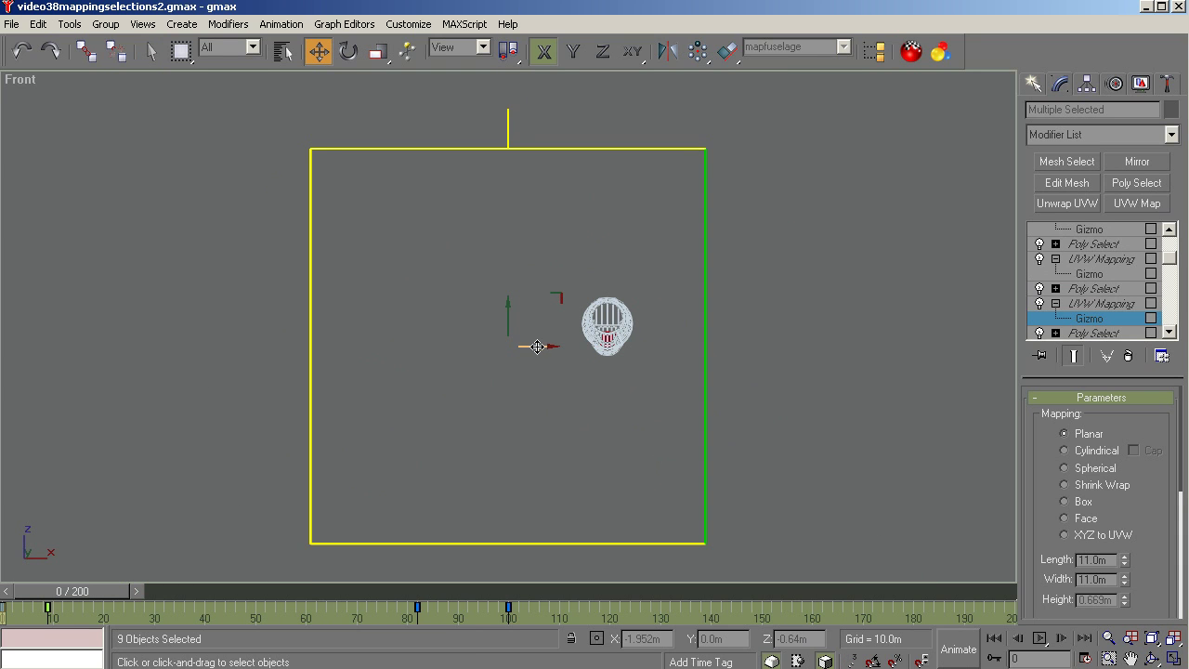
left_click_drag(537, 346, 561, 350)
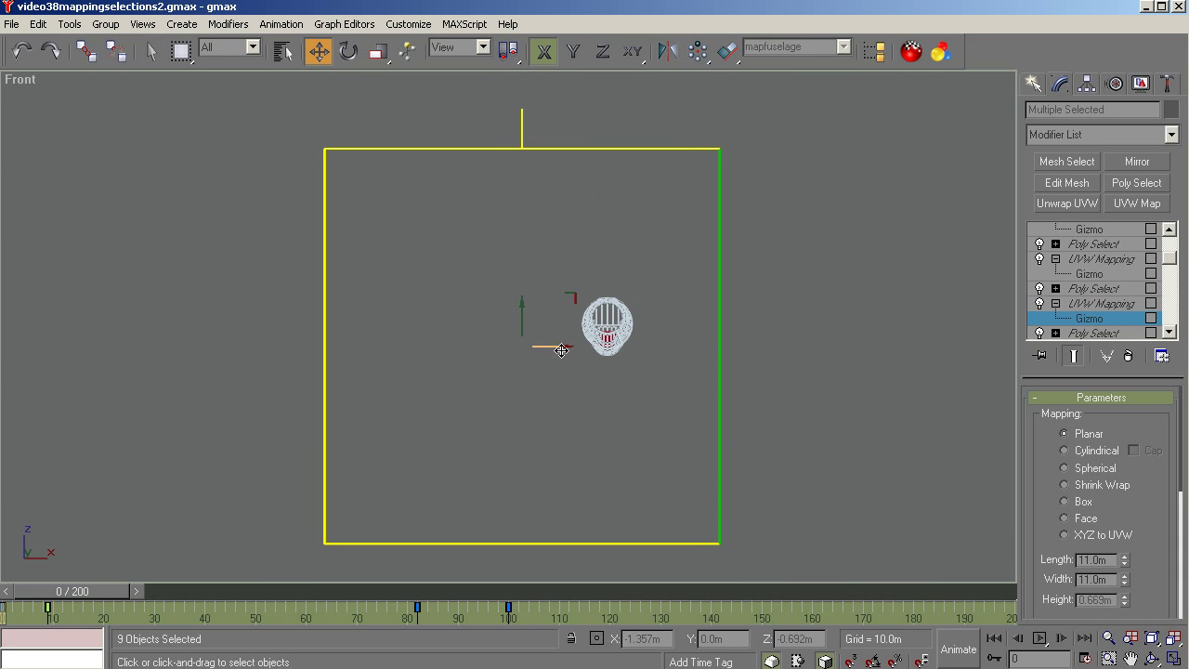
Exit gizmo editing, return to the topmost UVW Mapping level and export the selected parts as MD3, overwriting fuselage.MD3
left_click(1122, 306)
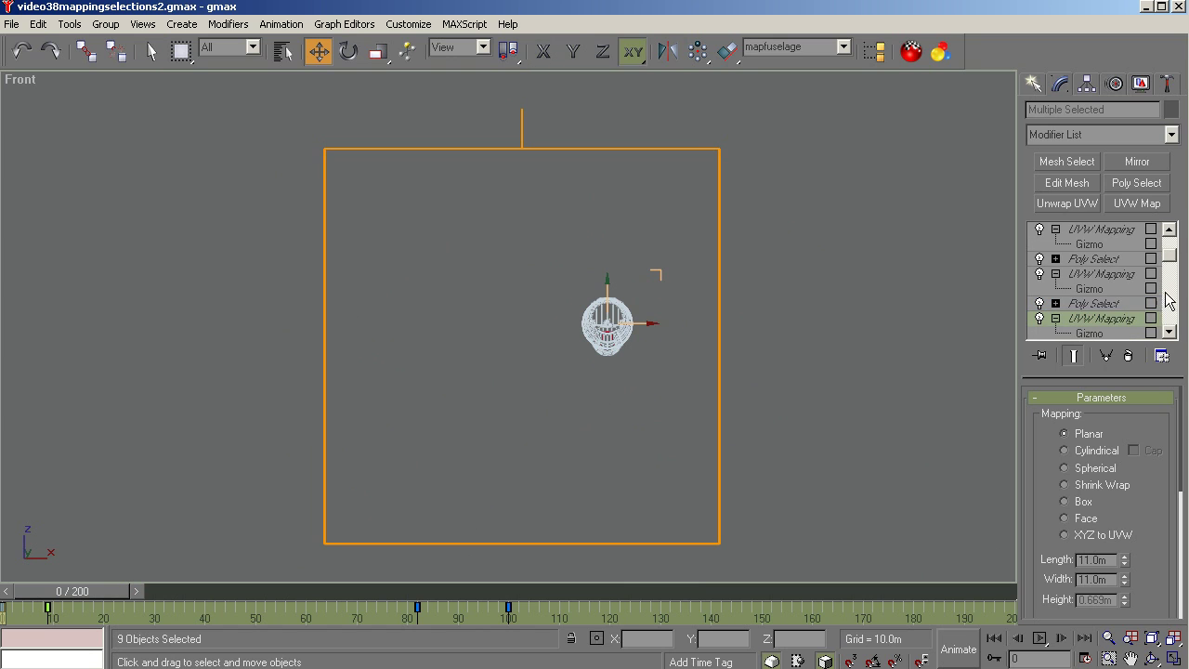
scroll(1172, 256, "up", 1)
left_click(1129, 230)
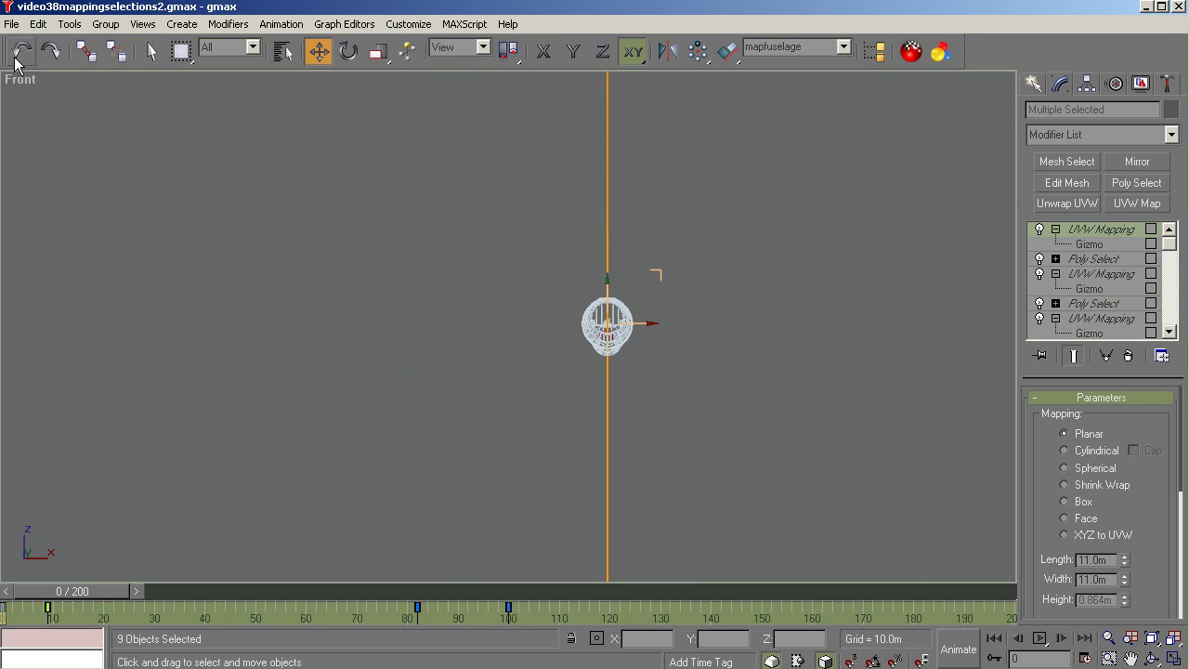
left_click(12, 24)
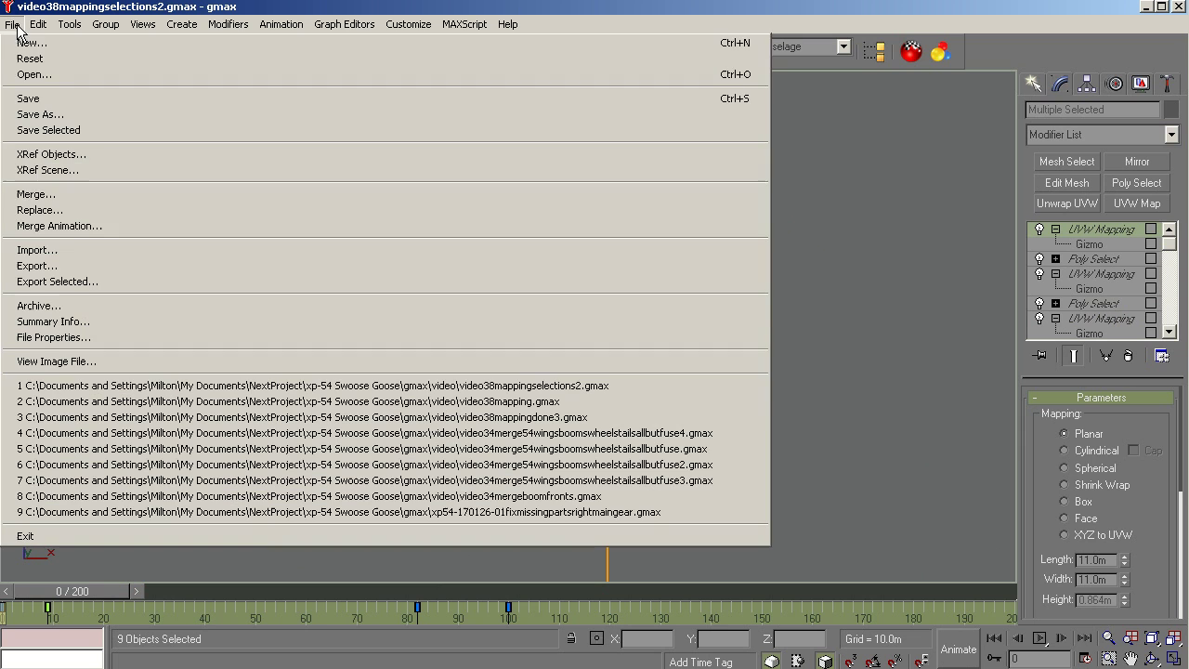
left_click(54, 281)
double_click(132, 115)
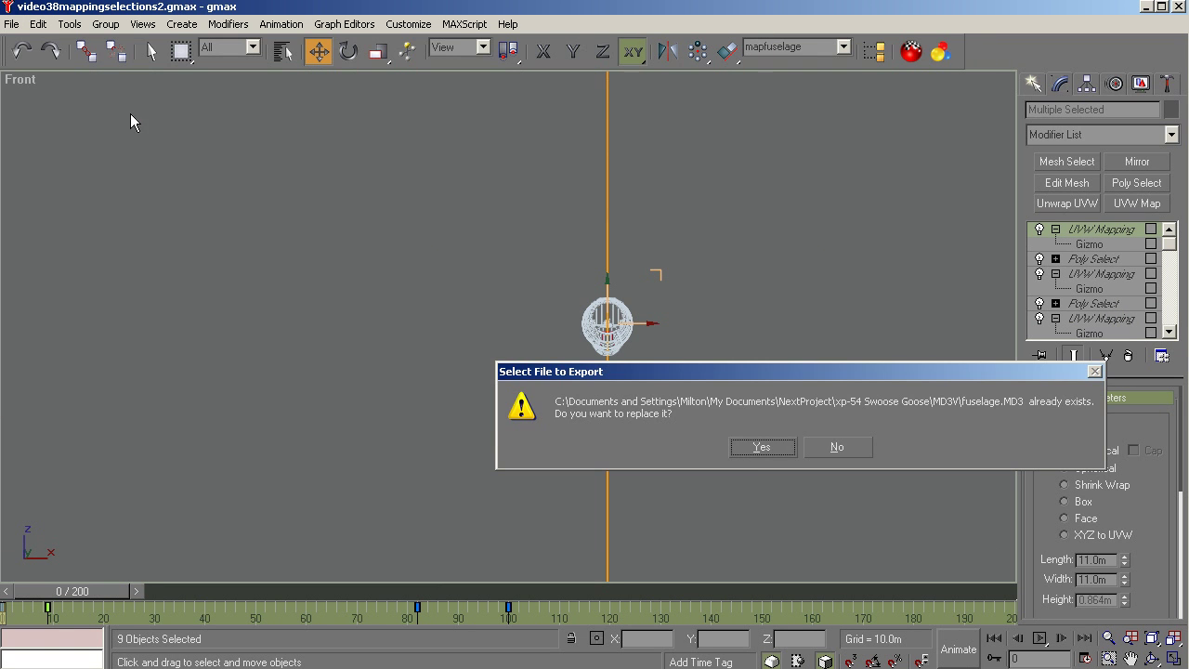
left_click(762, 447)
left_click(643, 239)
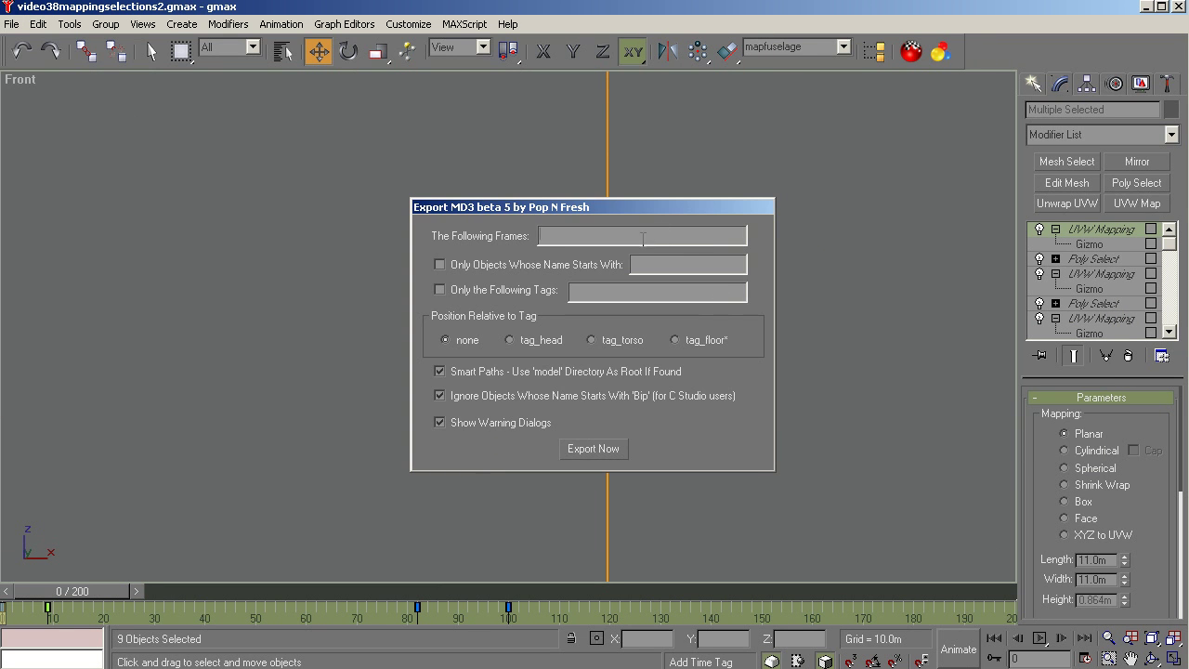
left_click(609, 448)
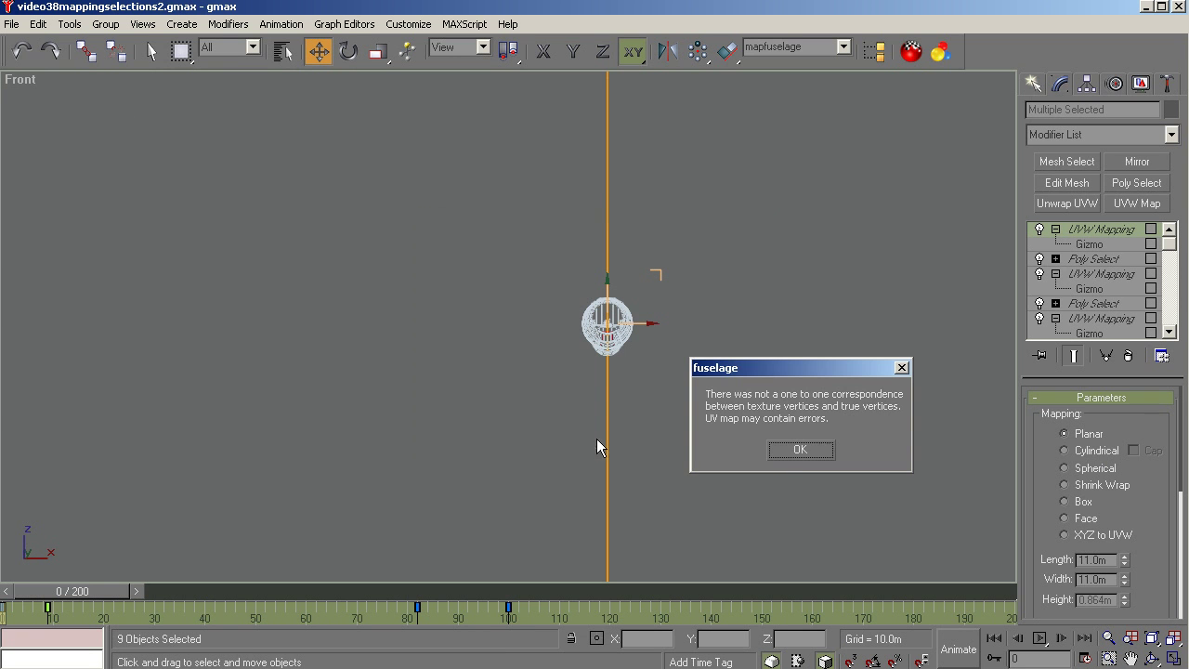
left_click(786, 451)
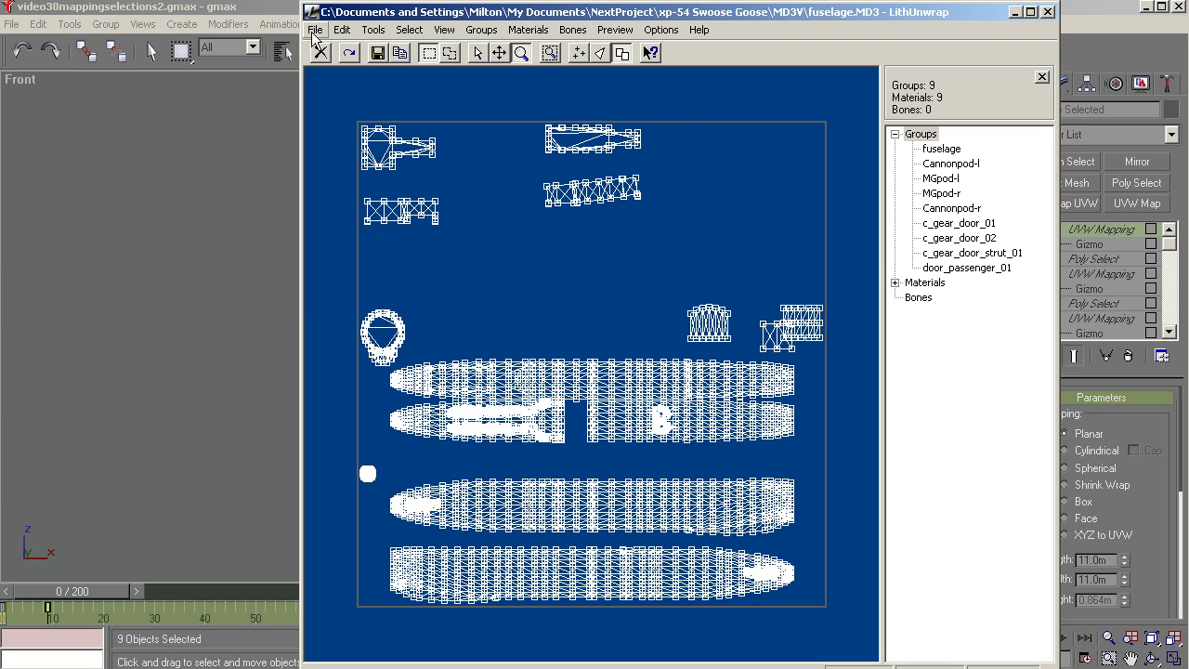
Switch to LithUnwrap, open and import the re-exported fuselage.MD3 to check its UV layout, and return to gmax
left_click(313, 31)
mouse_move(343, 105)
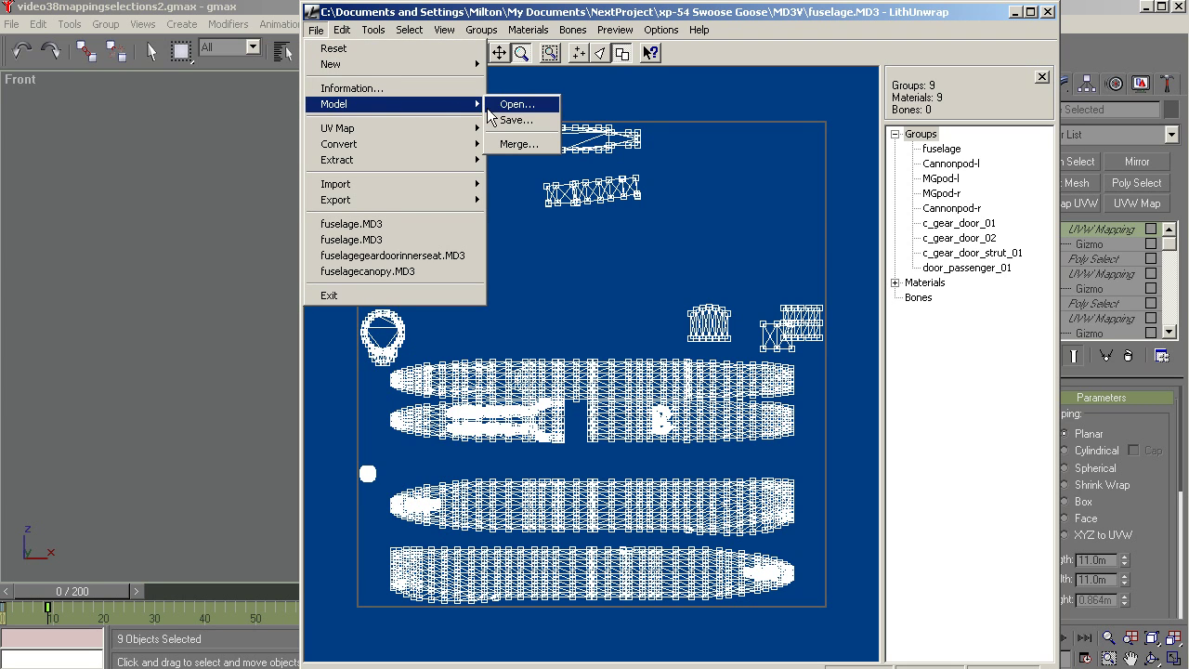
left_click(513, 104)
left_click(352, 237)
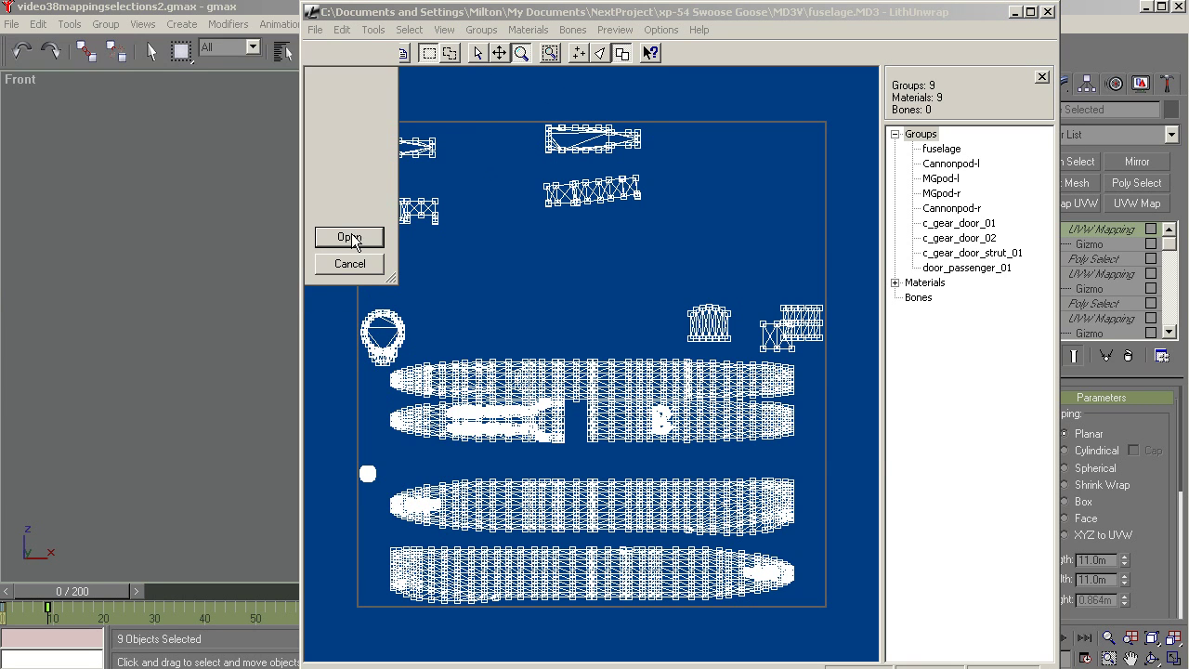
left_click(915, 402)
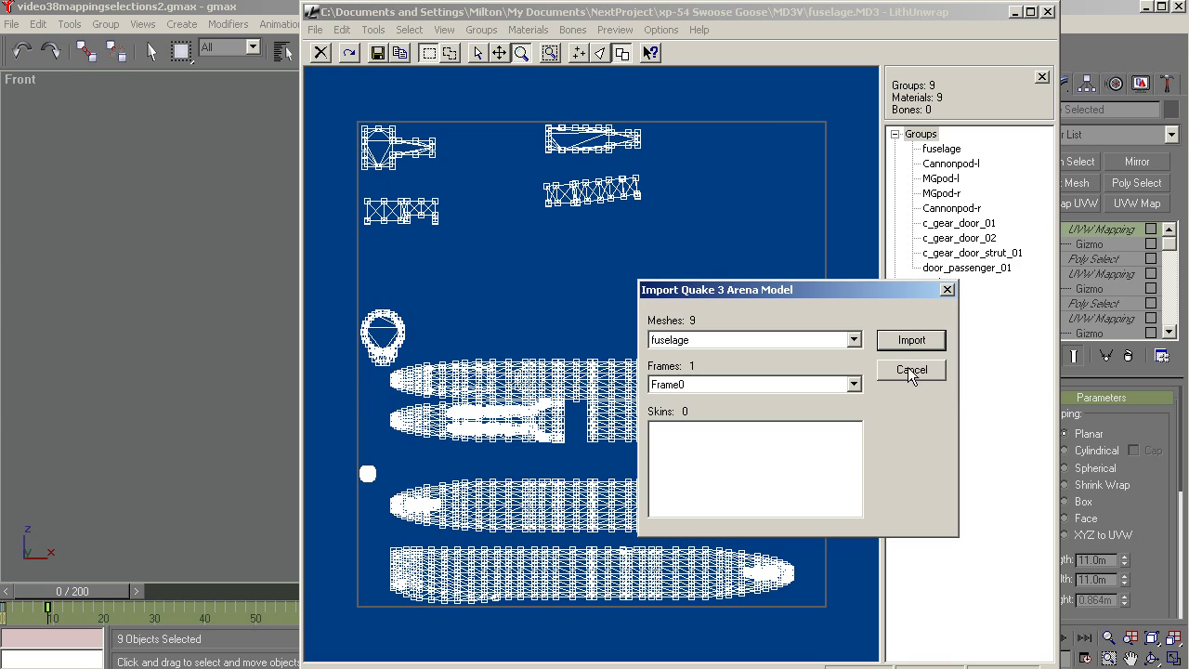
left_click(909, 339)
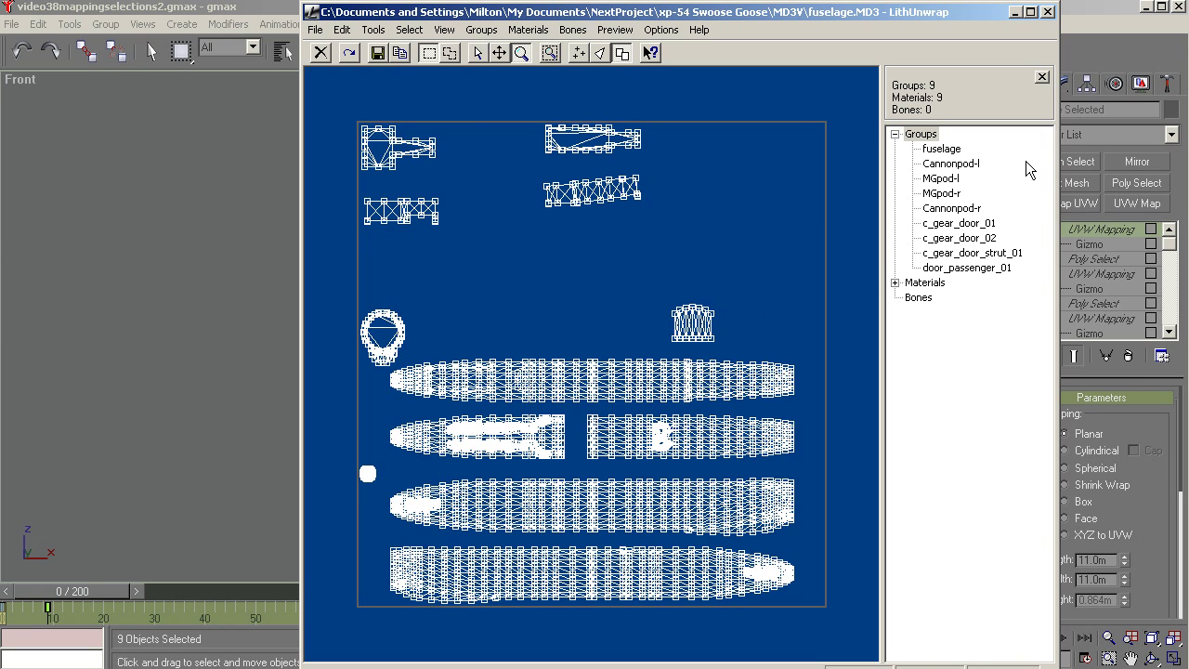
left_click(1014, 12)
Examine the Poly Select levels for material IDs 4 through 7 and the UVW mapping between them in the Front view
left_click(1174, 297)
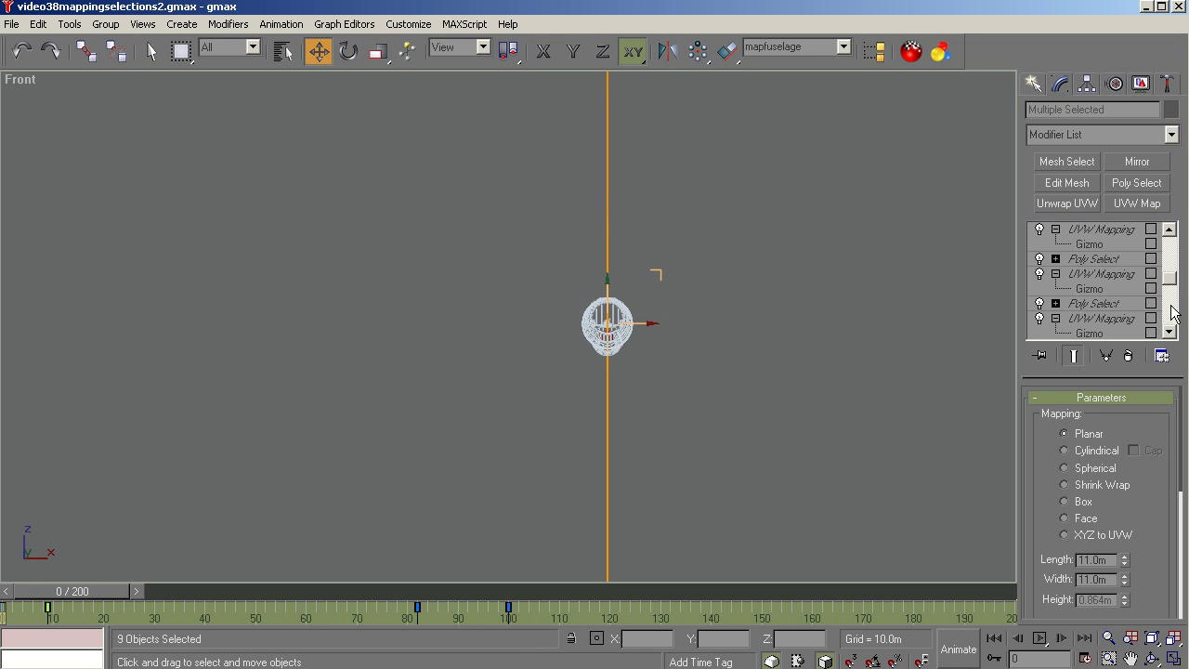
left_click(1103, 303)
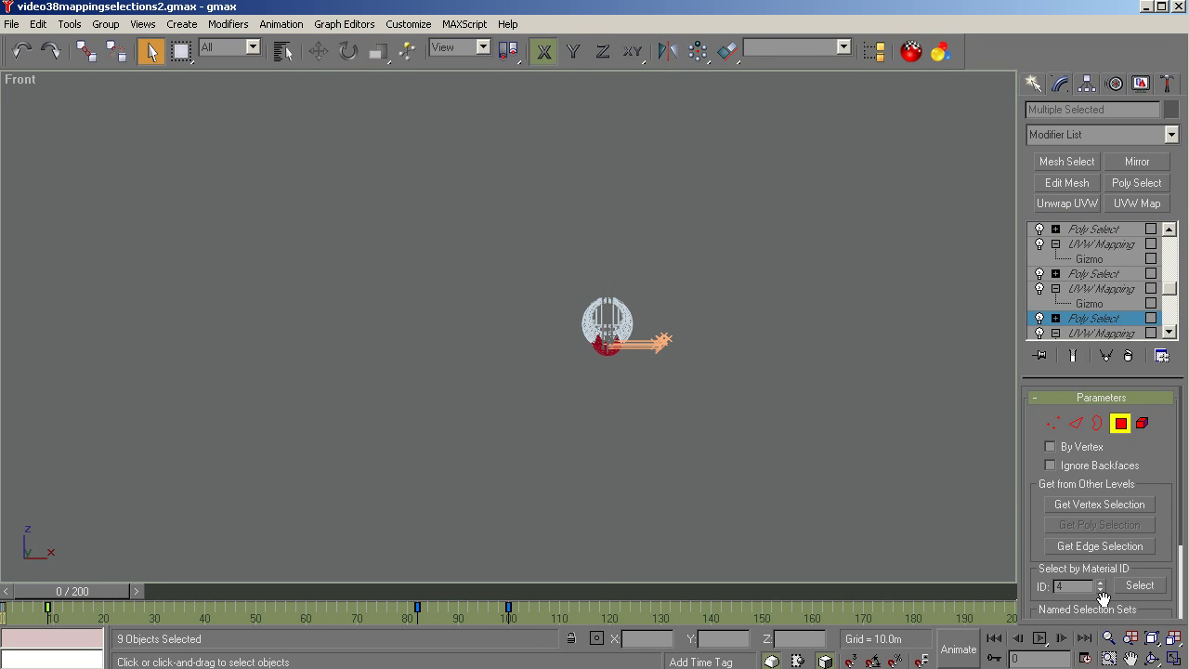
left_click(1099, 275)
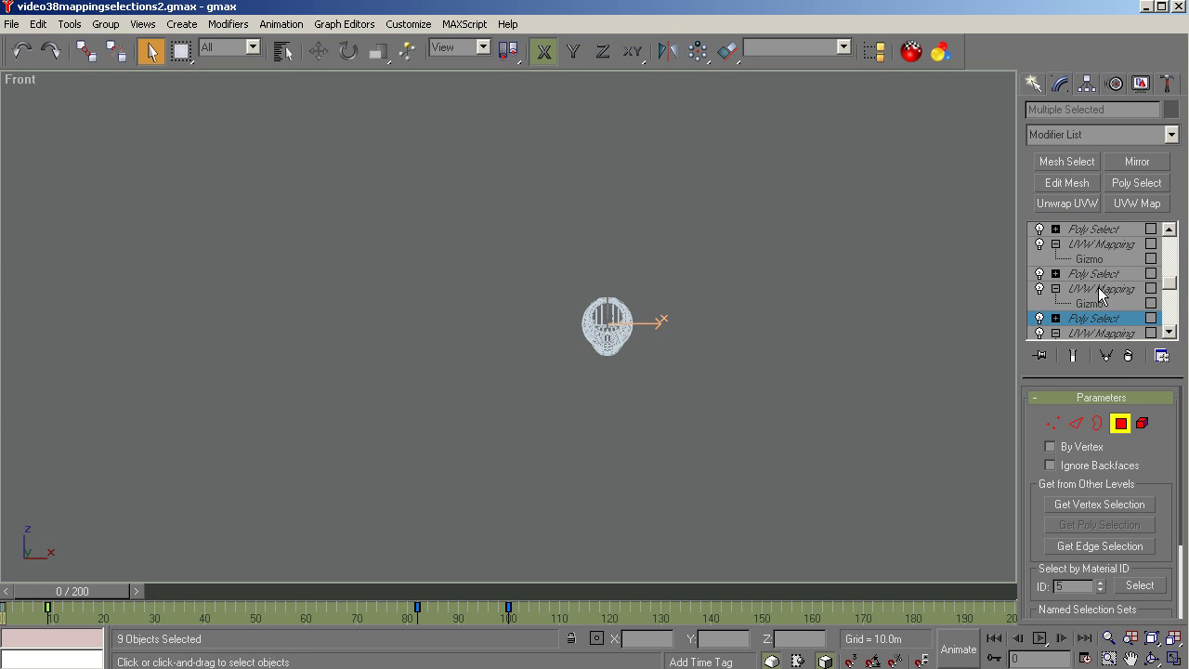
left_click(1102, 290)
left_click(1095, 305)
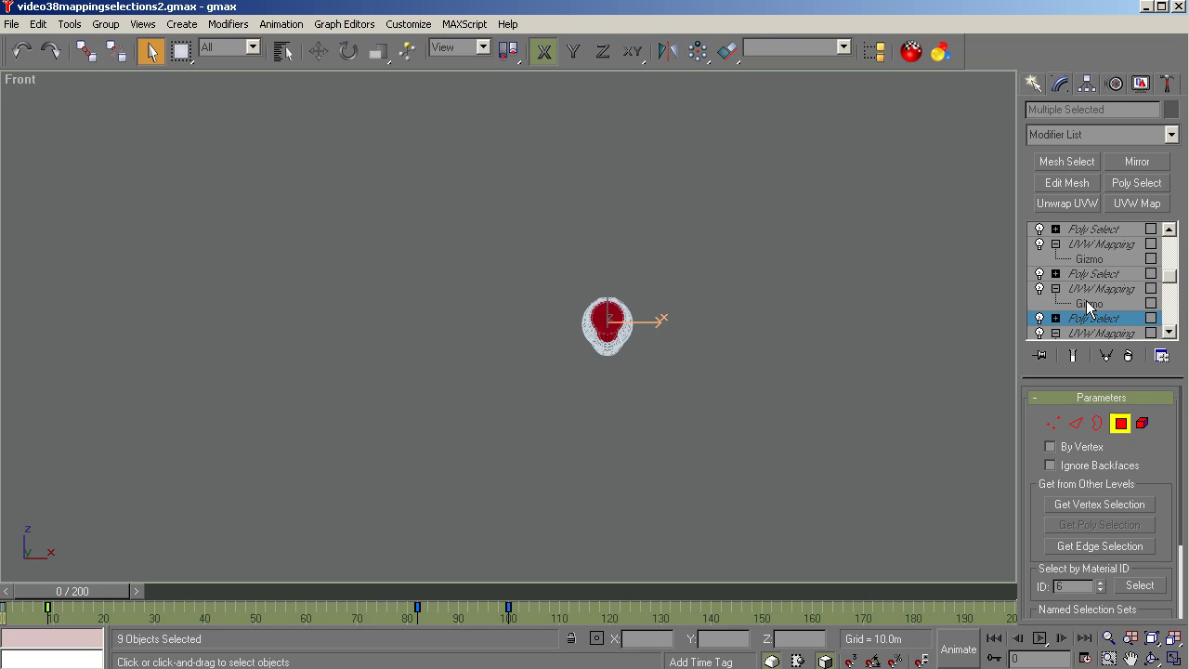
left_click(1089, 292)
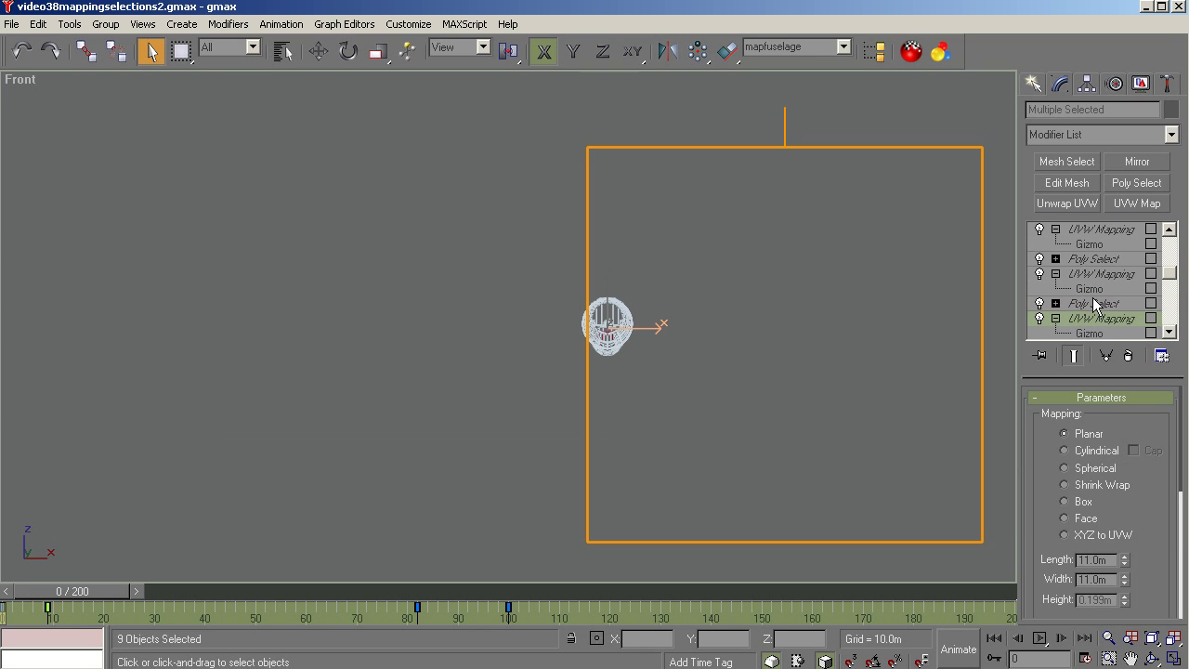
left_click(1095, 303)
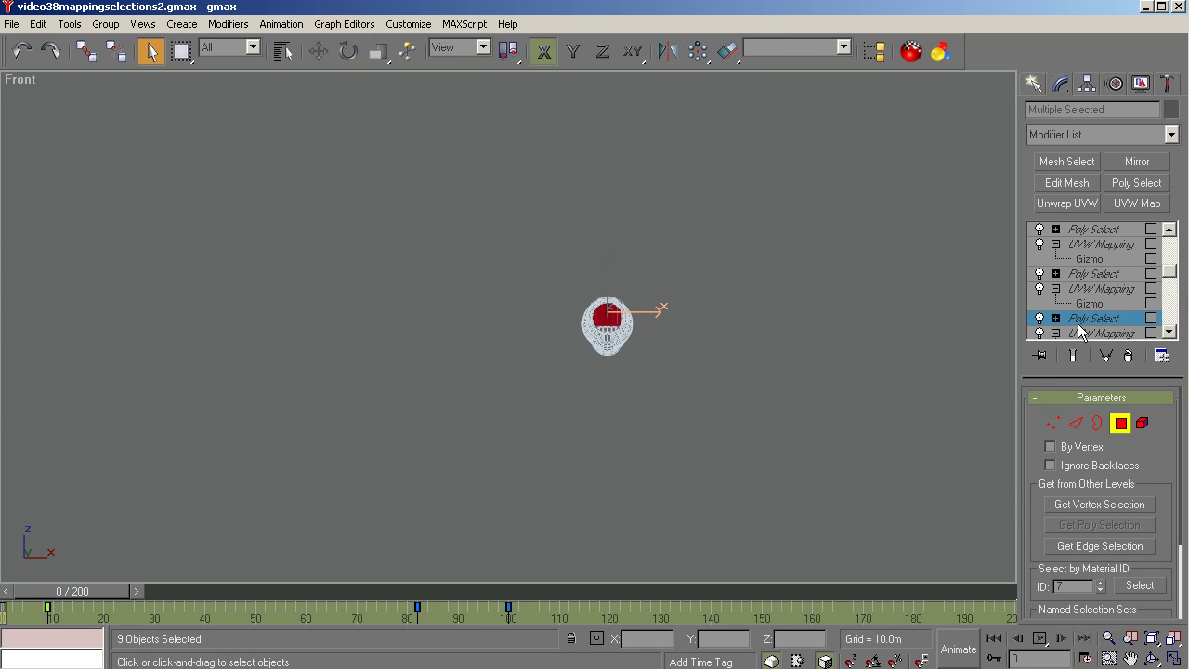
Inspect the UVW mapping gizmo above the material ID 7 Poly Select and its cut-out polygons from rotated and Top views
left_click(1152, 658)
left_click_drag(616, 353, 462, 521)
left_click(1095, 309)
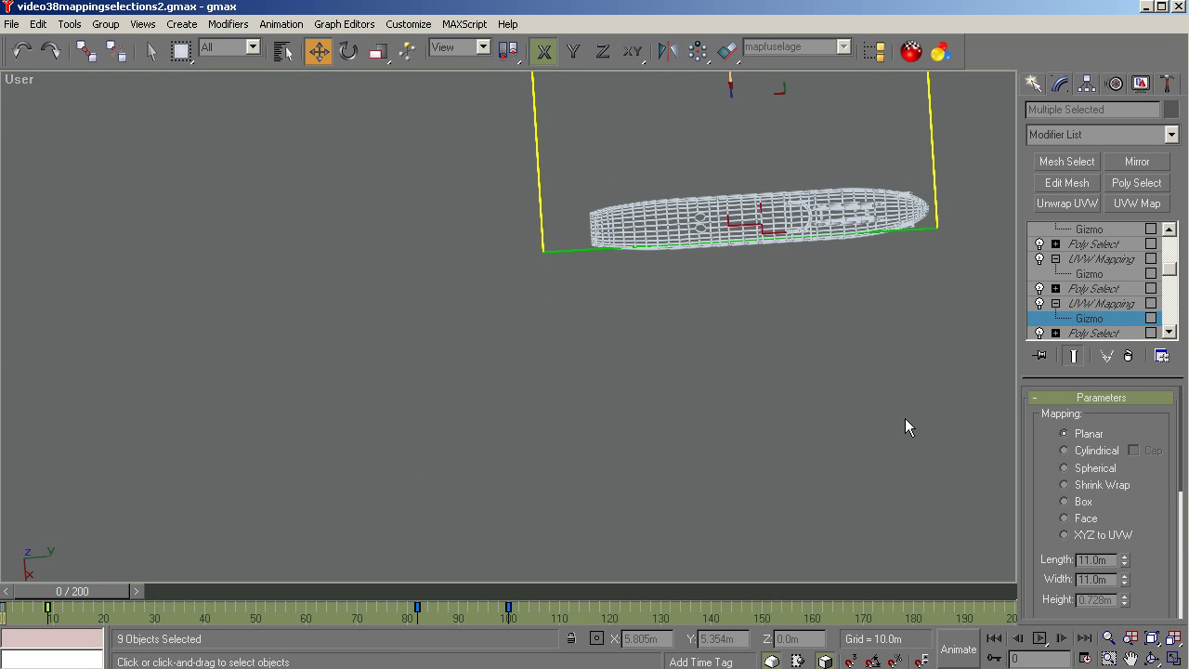
key("t")
key("z")
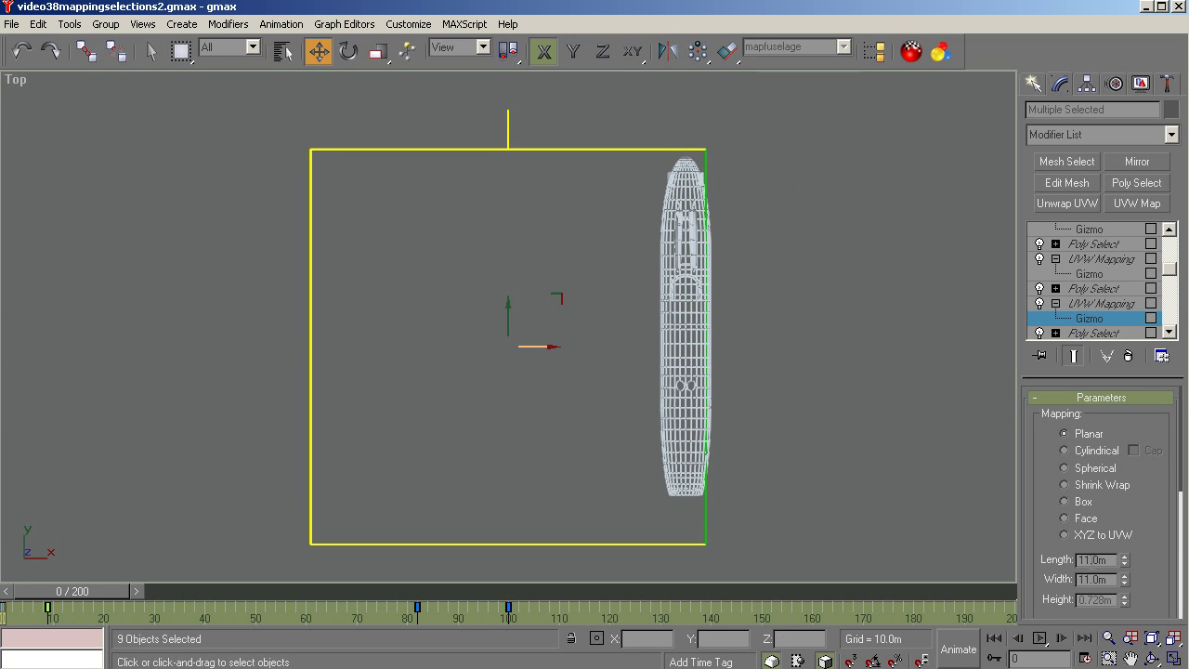
left_click(1152, 658)
left_click_drag(651, 383, 724, 322)
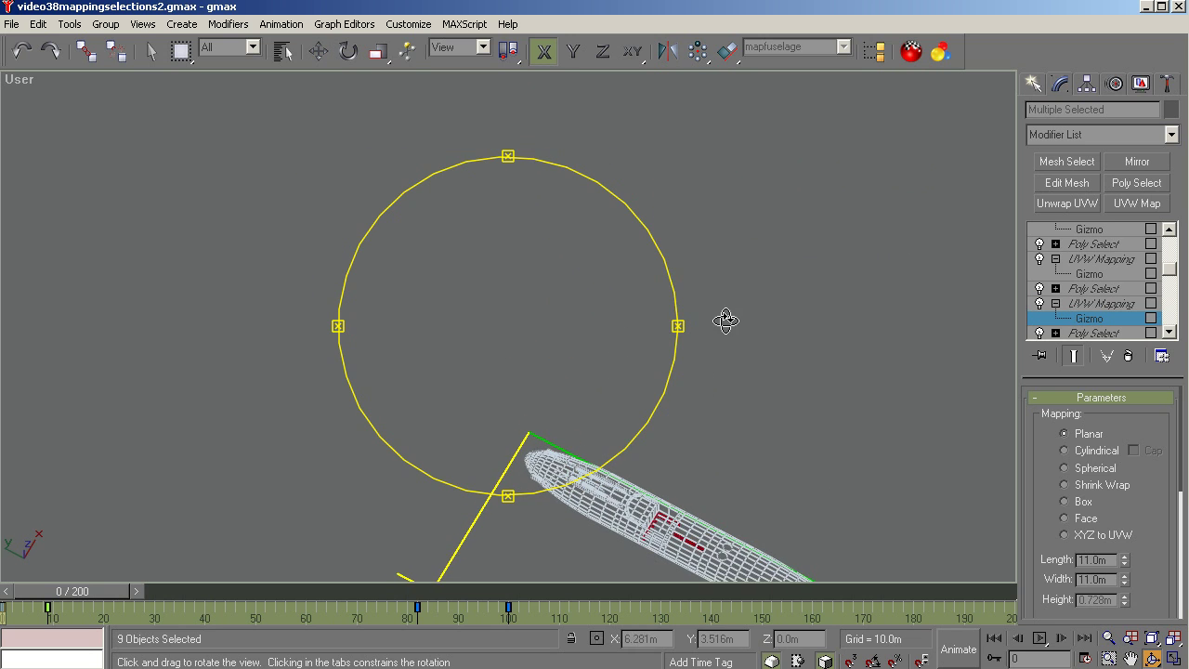
scroll(674, 572, "up", 10)
left_click_drag(597, 350, 603, 382)
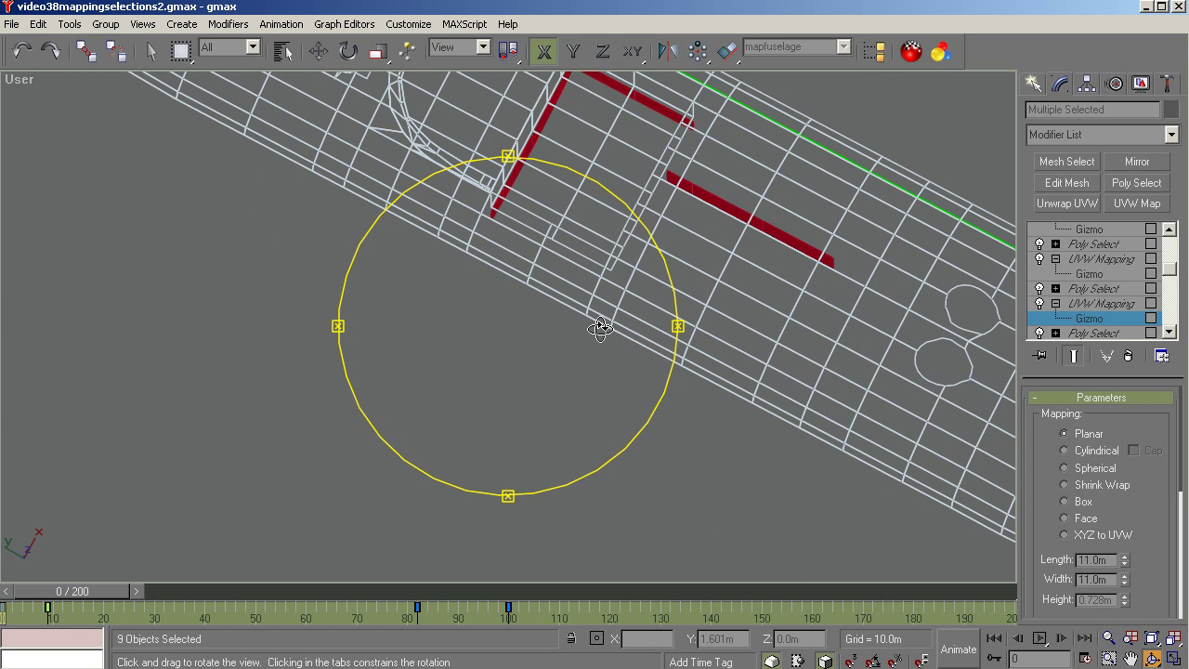
key("t")
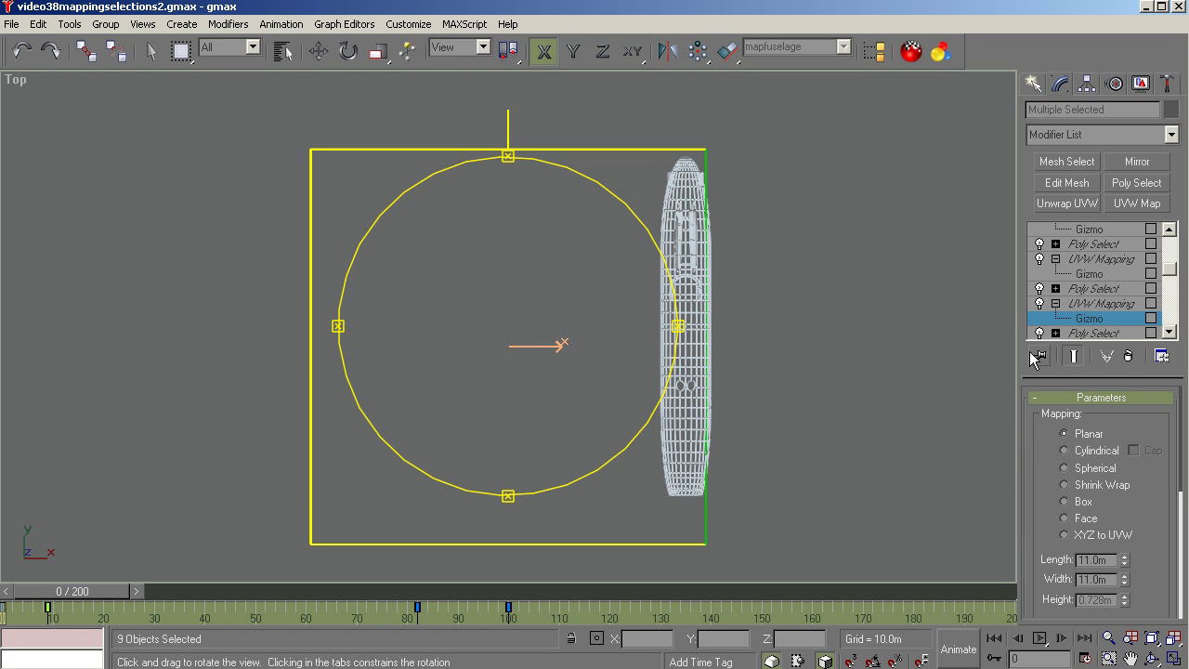
Compare the material ID 7 Poly Select levels with the adjacent UVW mapping gizmo, and go back to the topmost UVW Mapping
left_click(1106, 332)
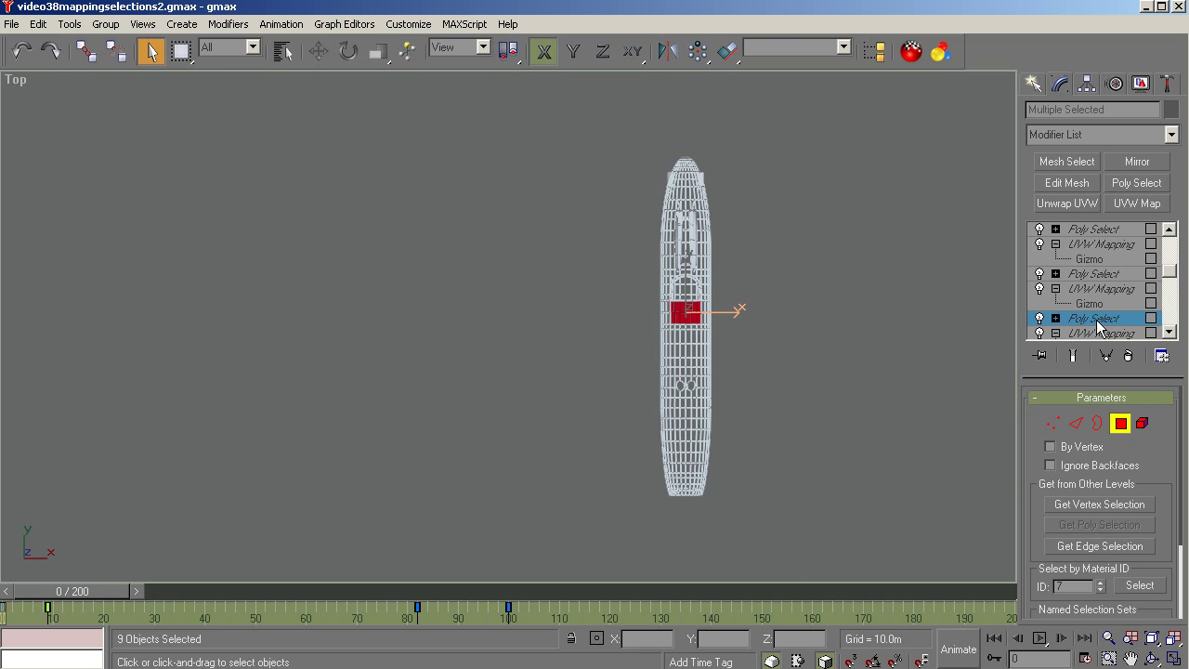
left_click(1094, 304)
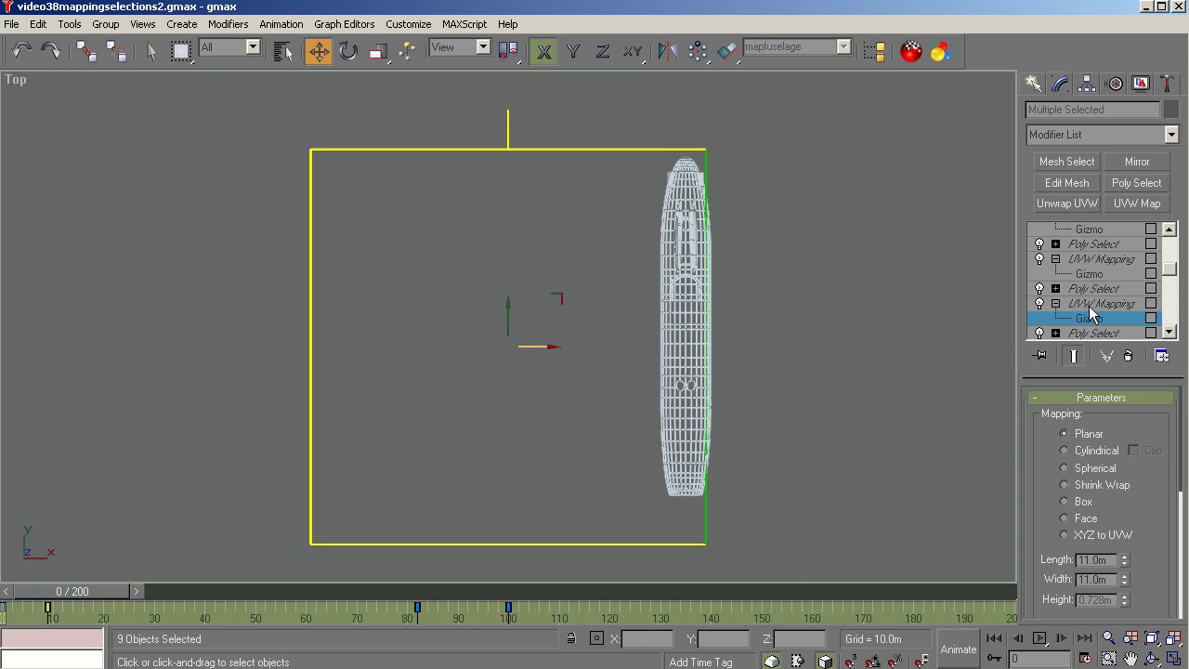
left_click(1093, 333)
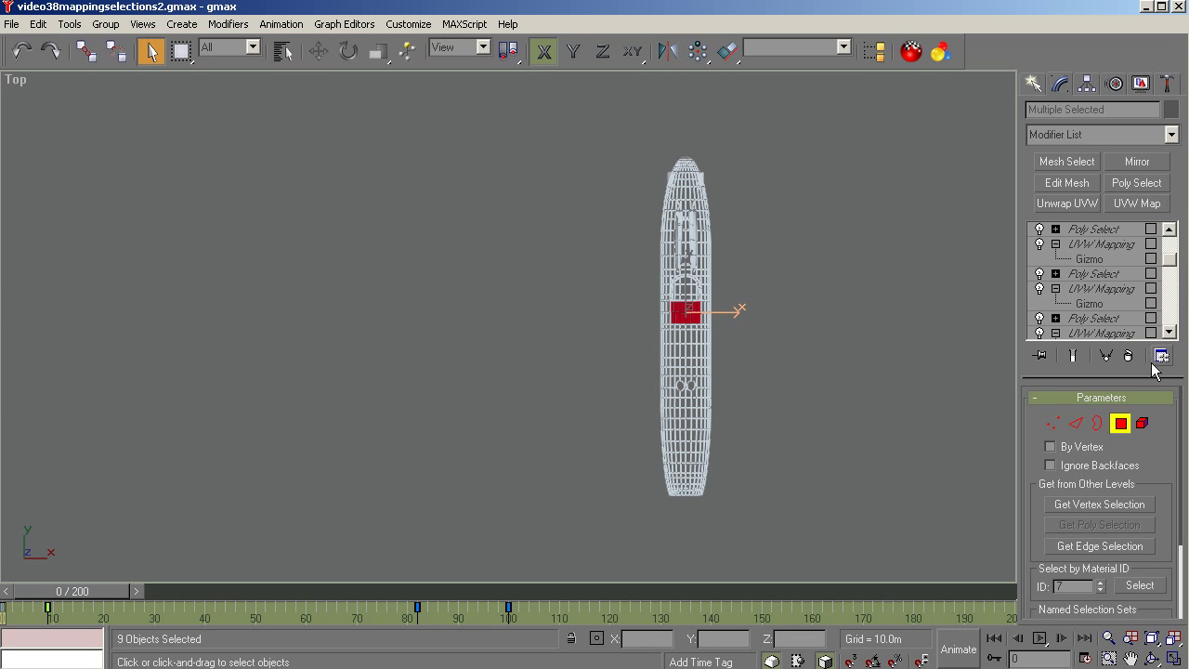
left_click_drag(1172, 259, 1172, 279)
left_click(1089, 259)
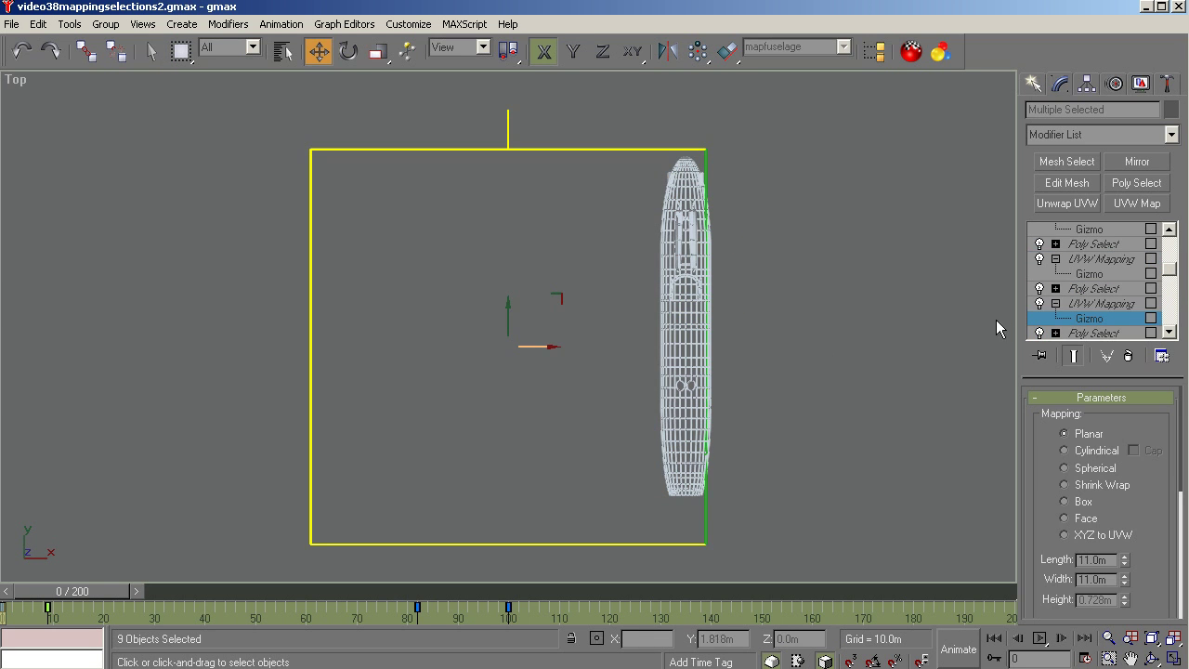
left_click(1094, 304)
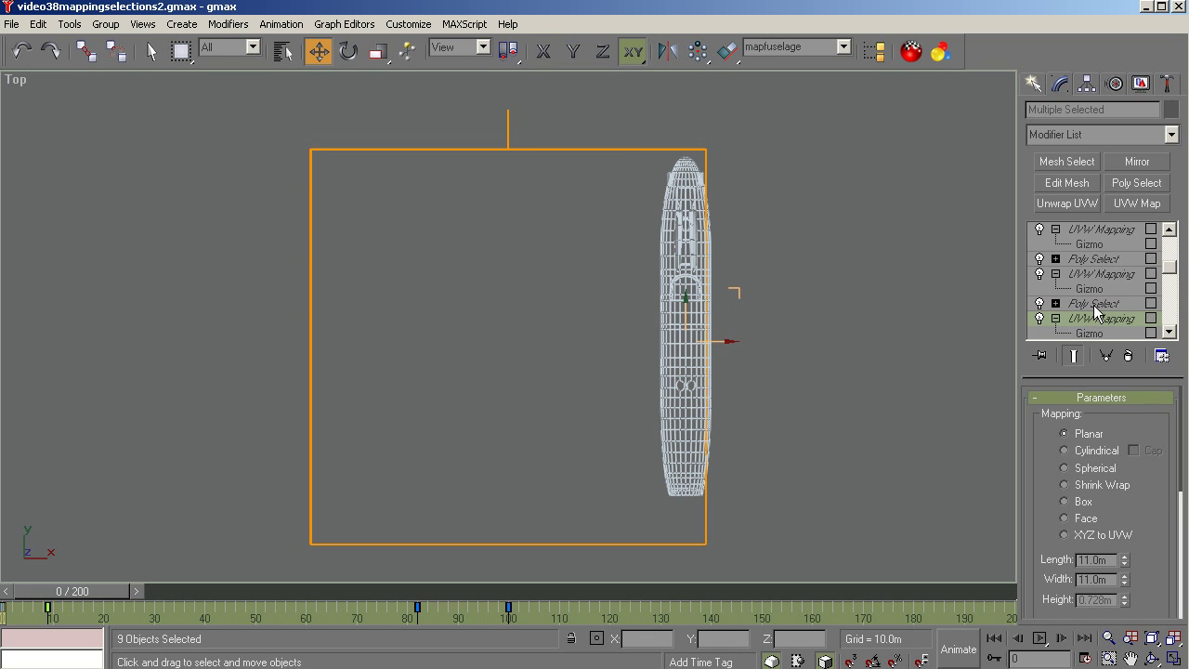
key("Delete")
left_click(1096, 289)
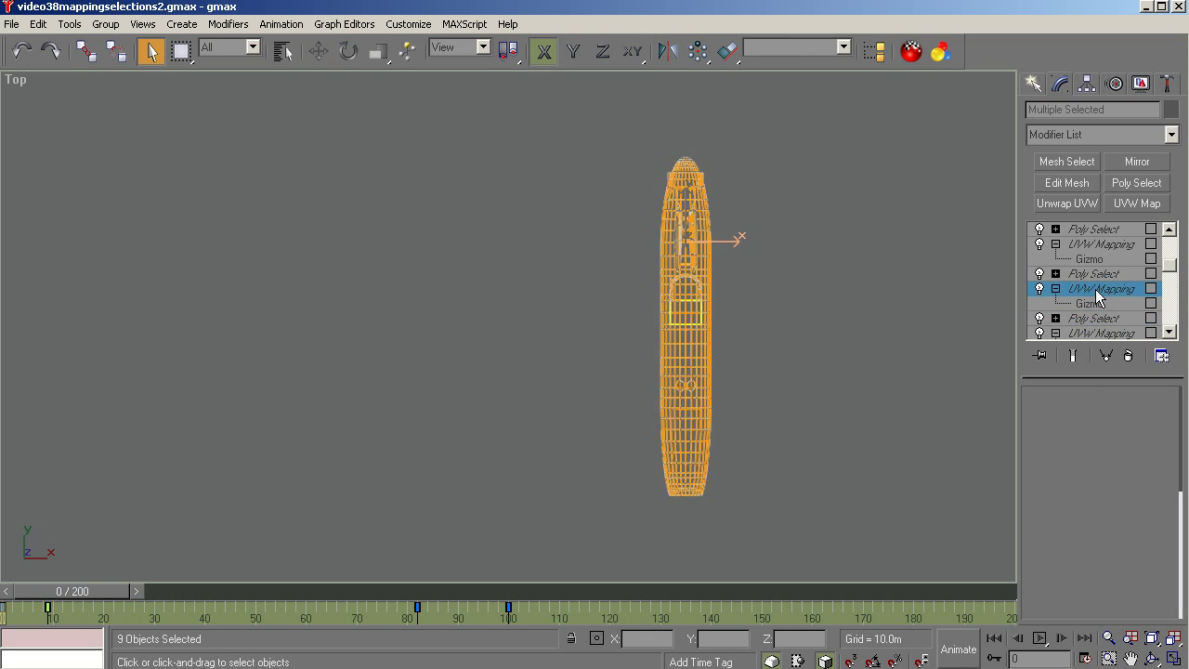
left_click_drag(1166, 267, 1168, 240)
left_click(1102, 229)
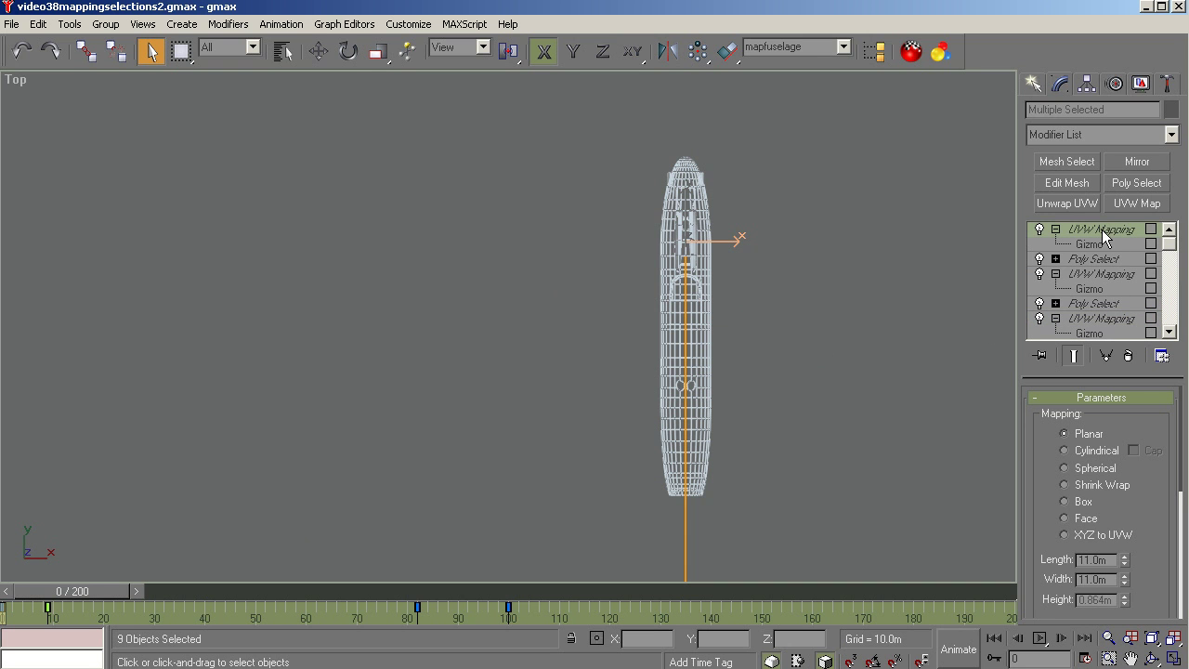
Switch to LithUnwrap and save the UV map over fuselage_t.bmp in the UVW folder as a filled, color and outline 2048 by 2048 bitmap
key("alt+Tab")
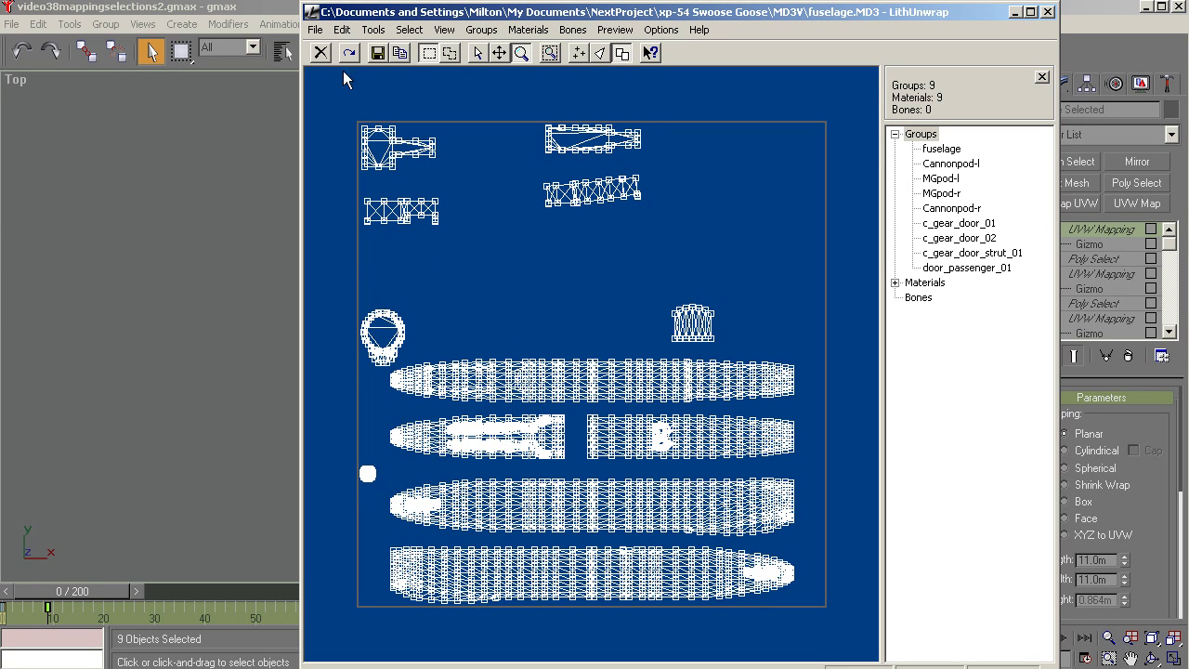
left_click(316, 30)
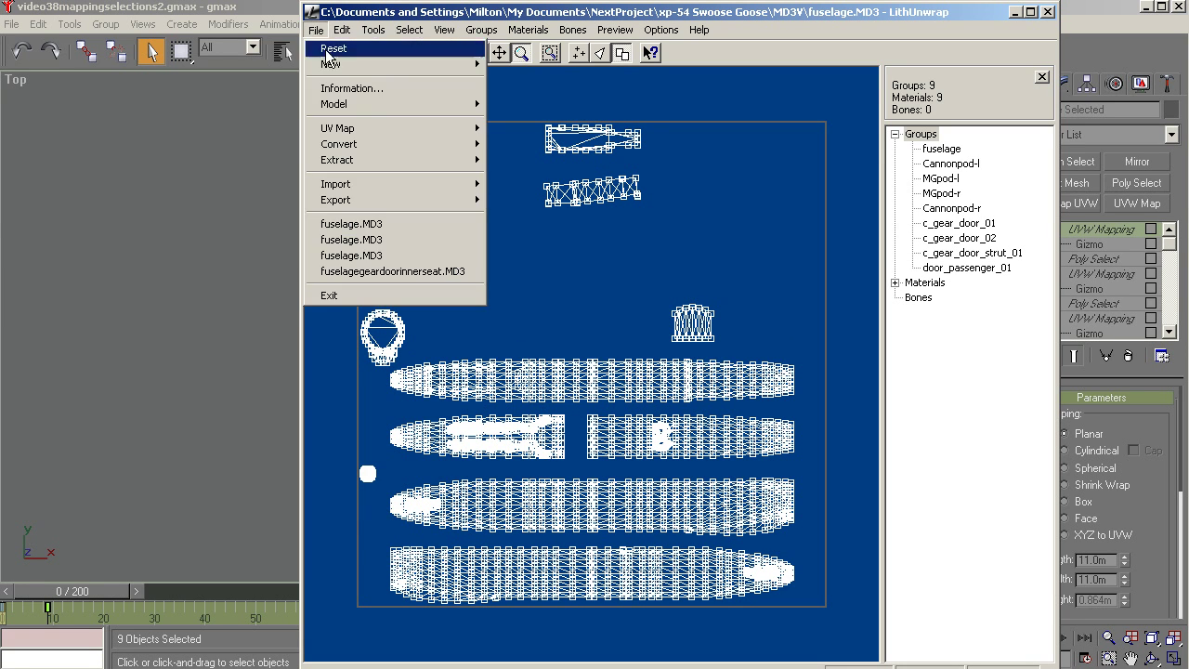
mouse_move(356, 133)
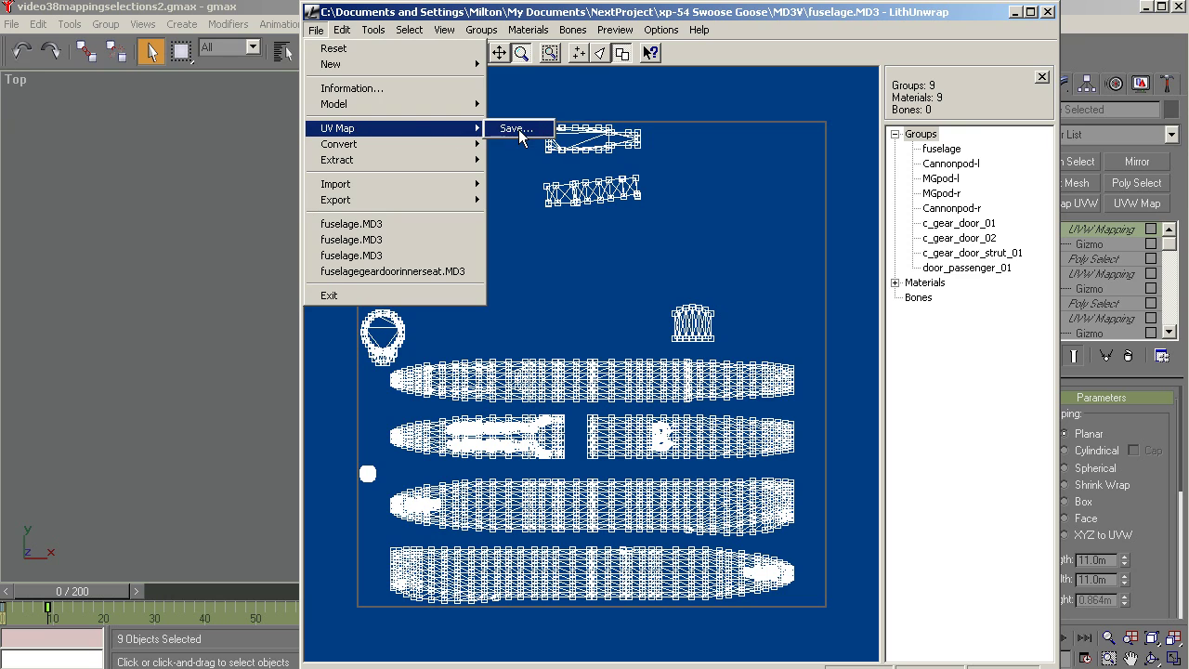
left_click(516, 130)
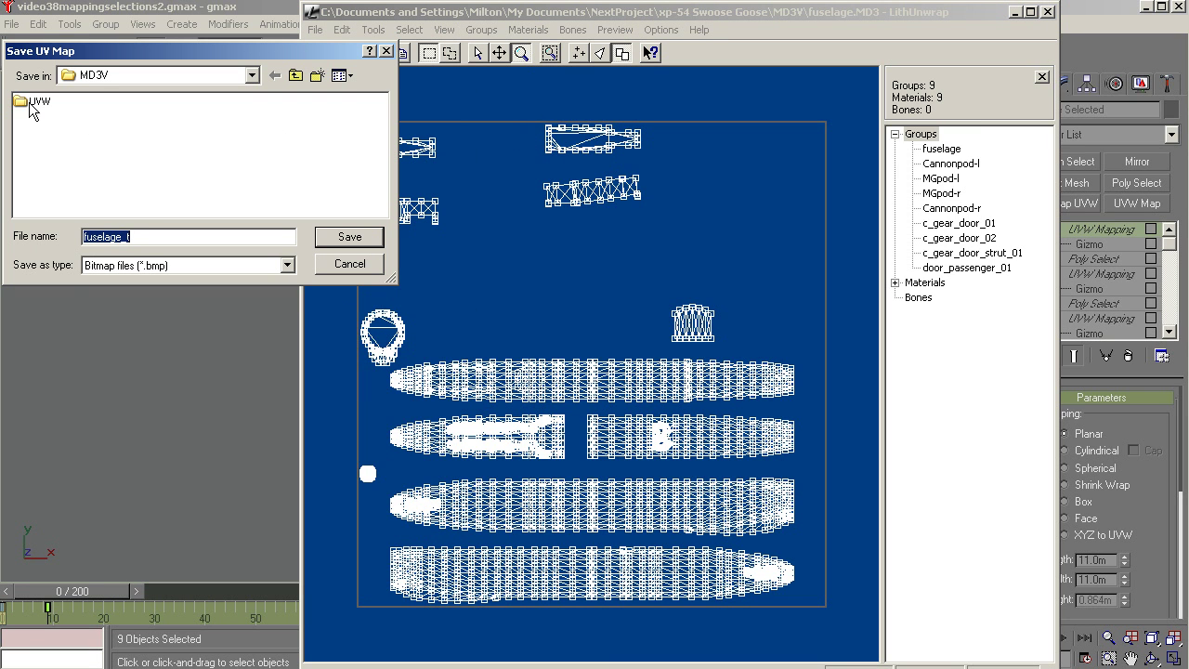
double_click(30, 104)
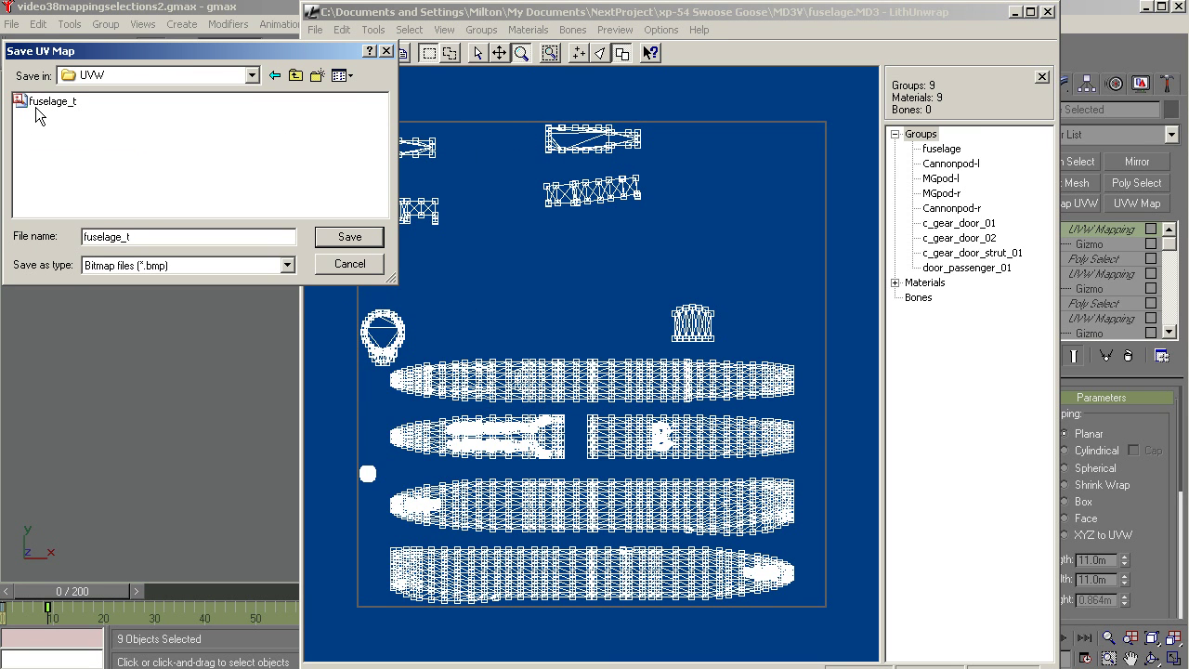
left_click(39, 104)
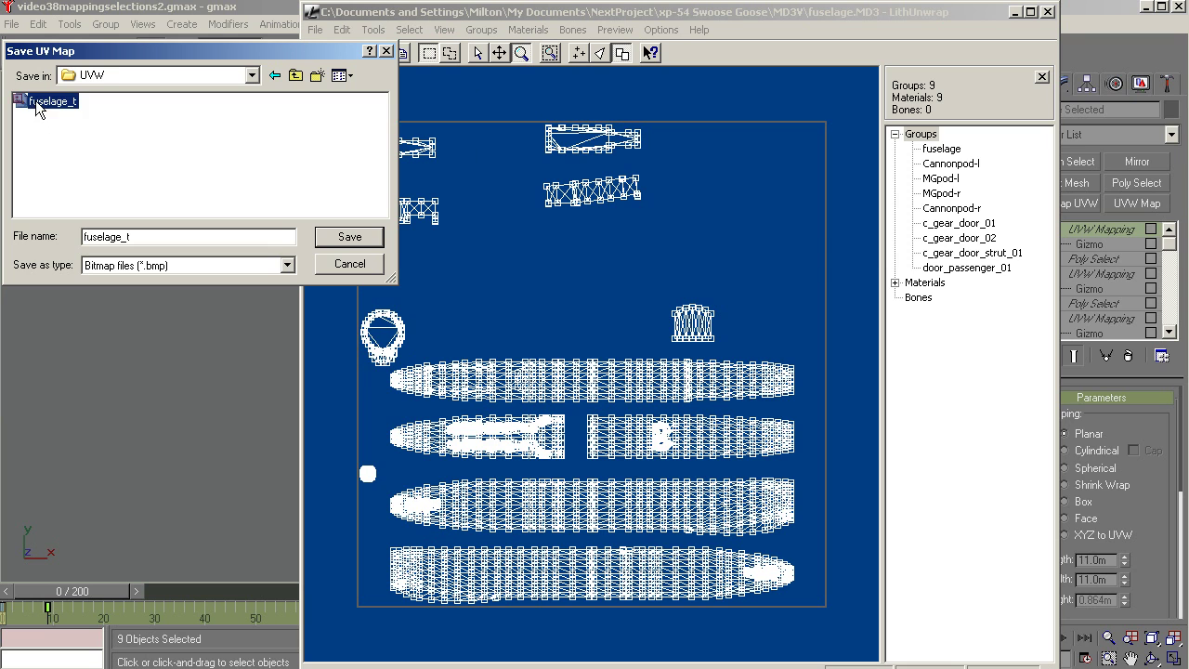
left_click(351, 238)
left_click(771, 447)
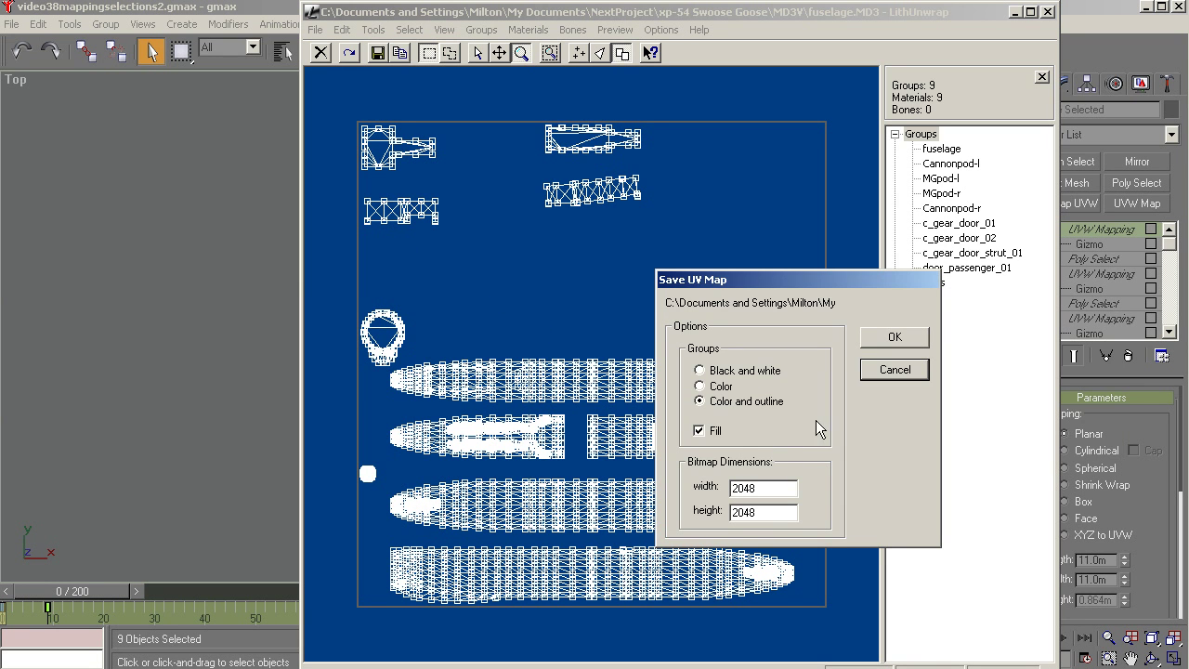
left_click(882, 338)
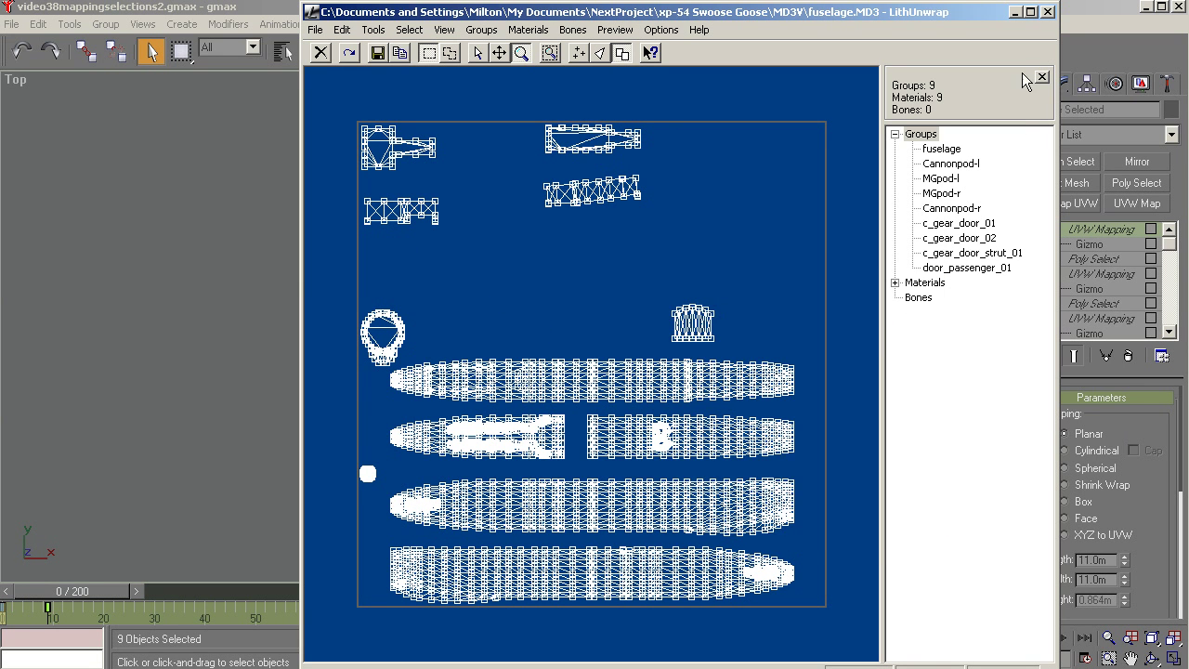
Minimize LithUnwrap, examine the fuselage_t bitmap in Microsoft Office Picture Manager, and return to gmax
left_click(1016, 12)
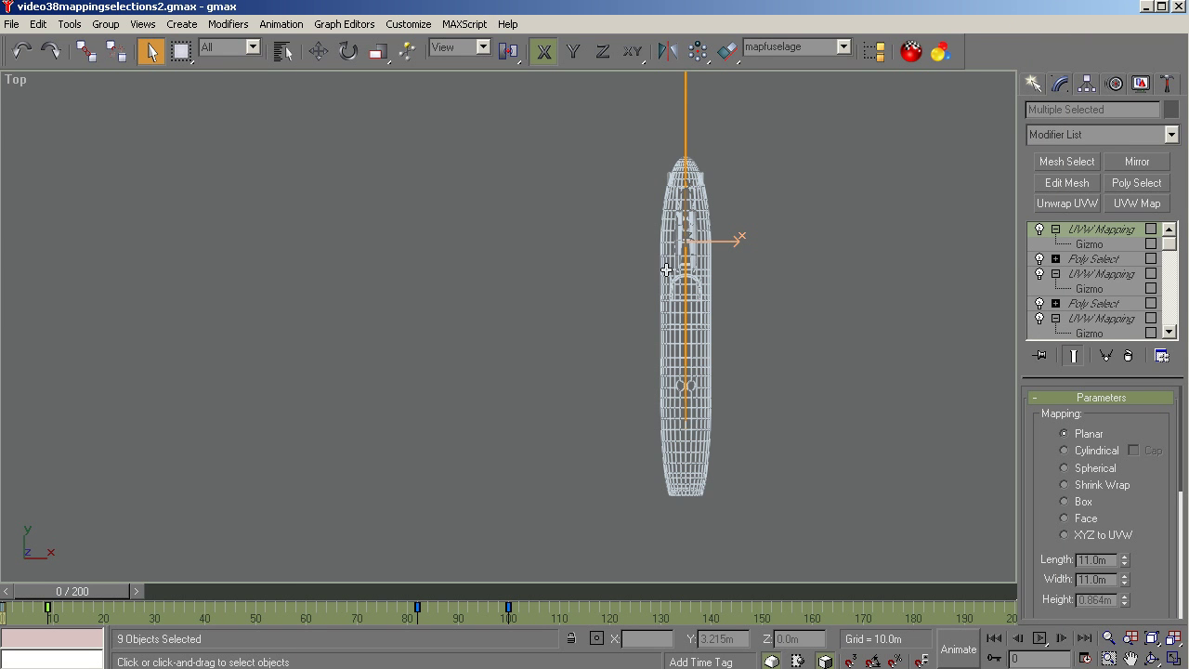
key("alt+Tab")
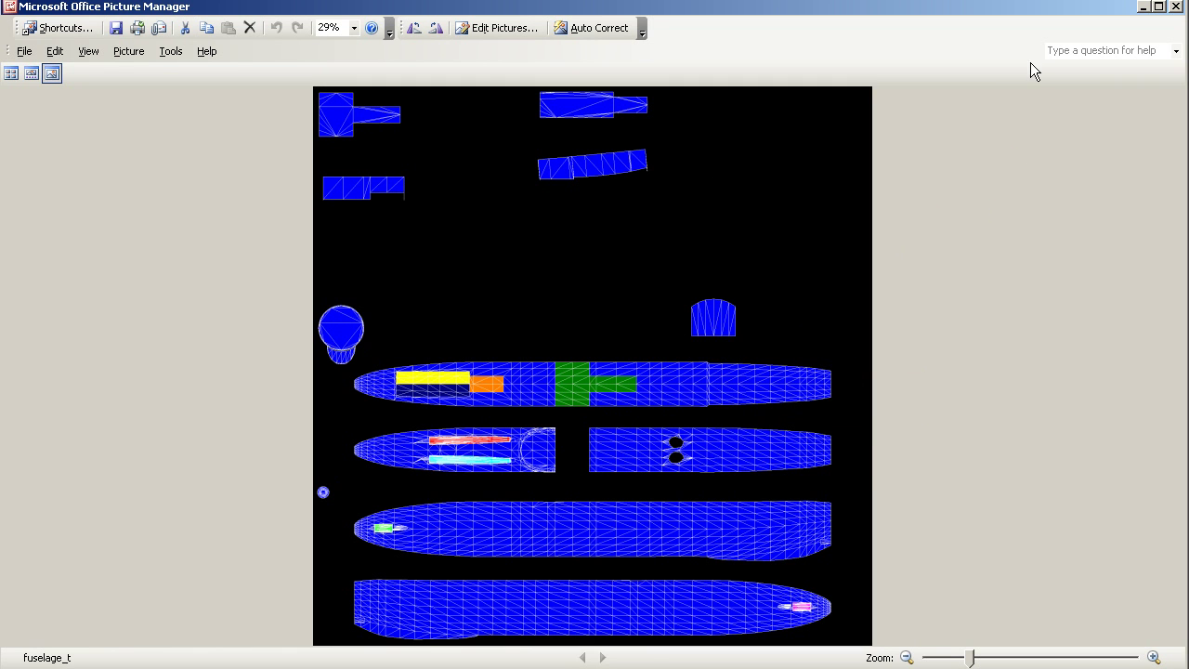
key("alt+Tab")
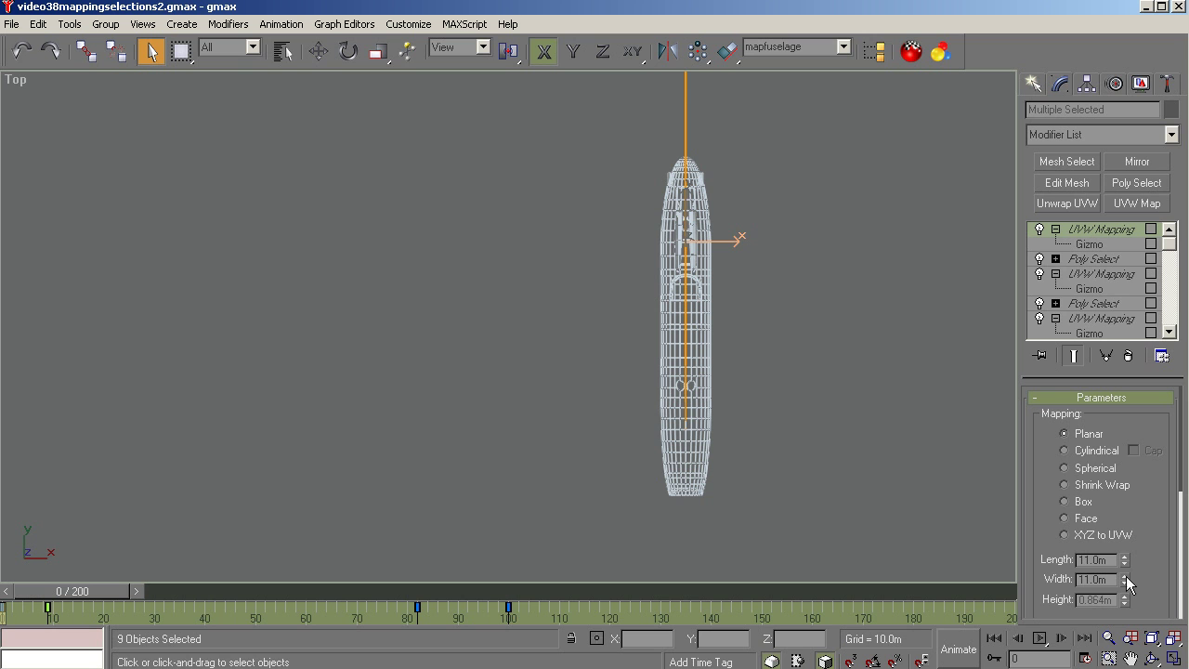
Rotate the Top view into an angled User view and move the animation to frame 149
left_click(1152, 657)
left_click_drag(549, 290, 430, 199)
right_click(802, 297)
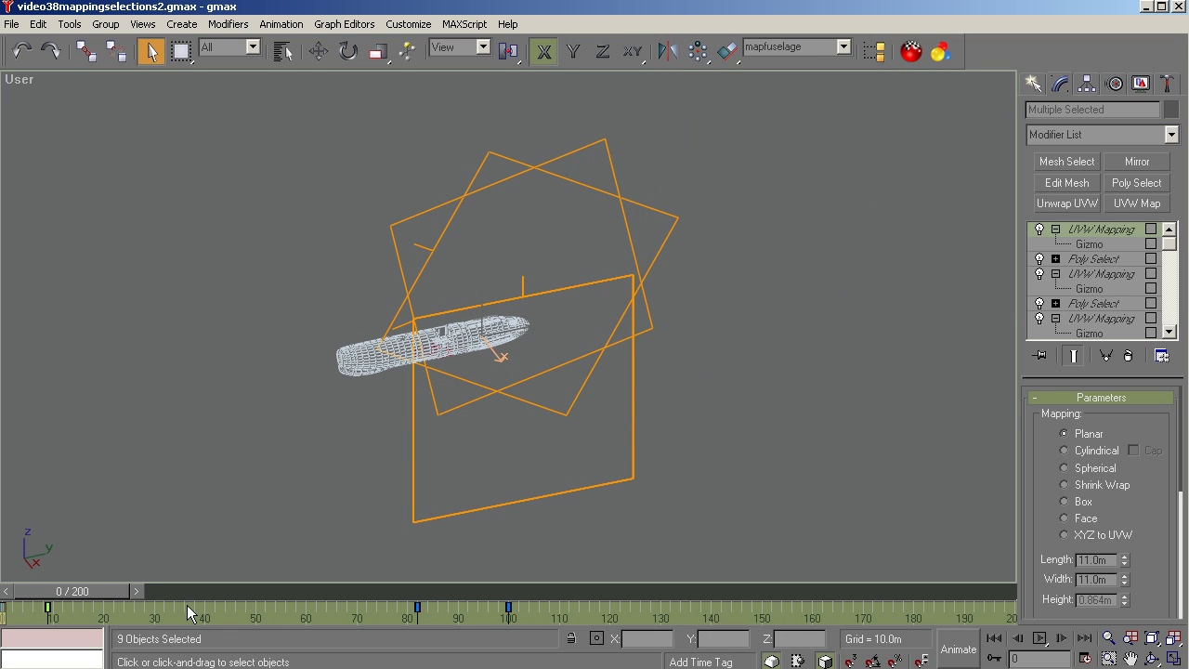
left_click_drag(84, 600, 733, 612)
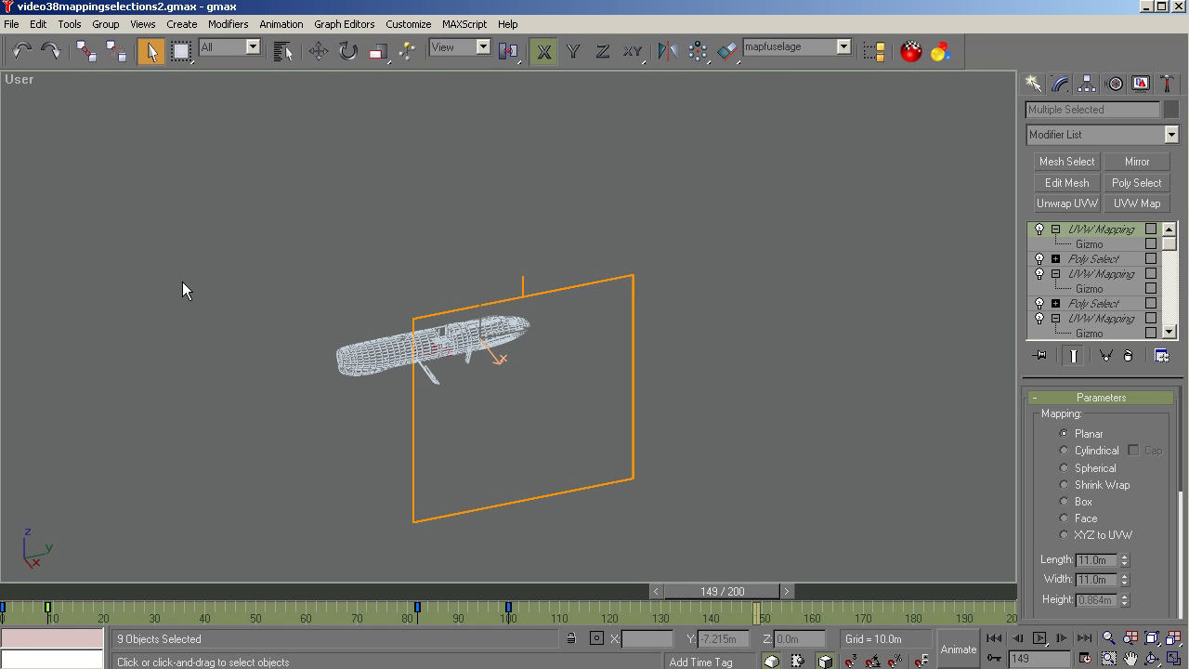
Create a new Standard material in the Material Editor and bring up its basic shader parameters
left_click(911, 53)
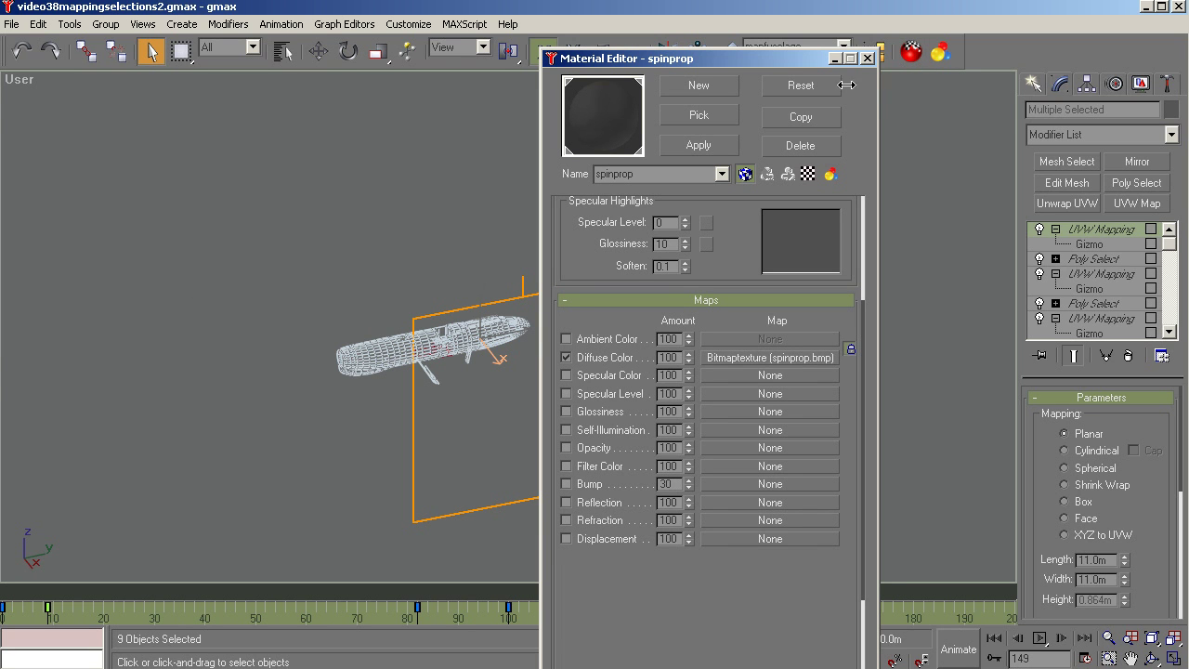
left_click(701, 88)
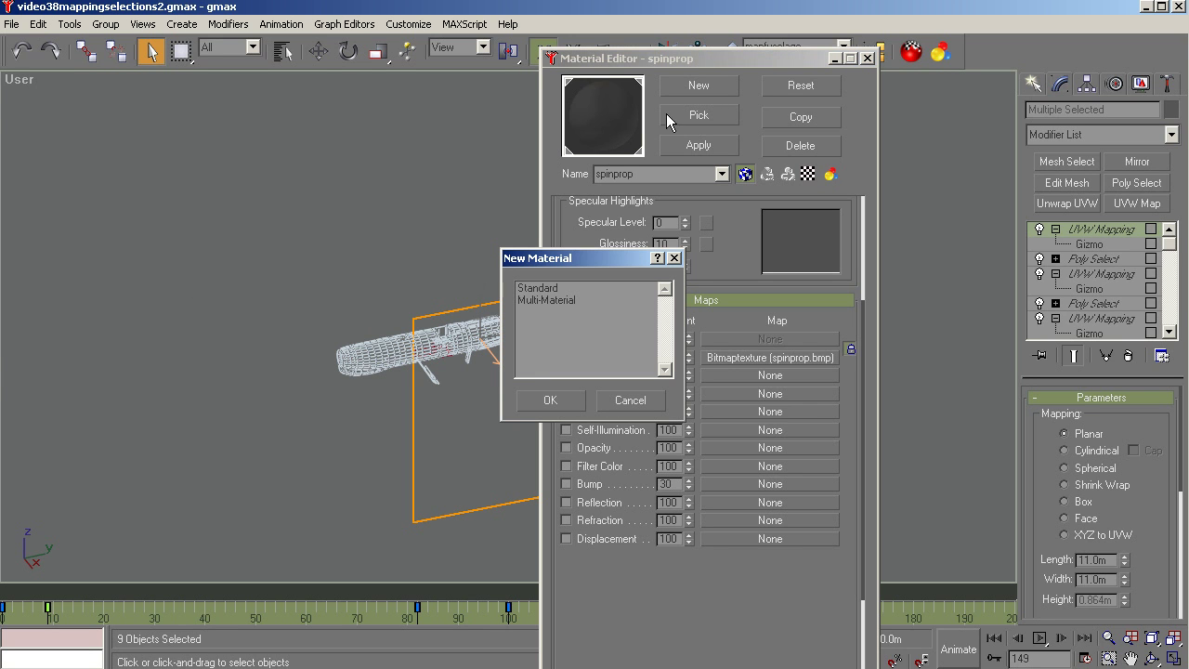
double_click(542, 288)
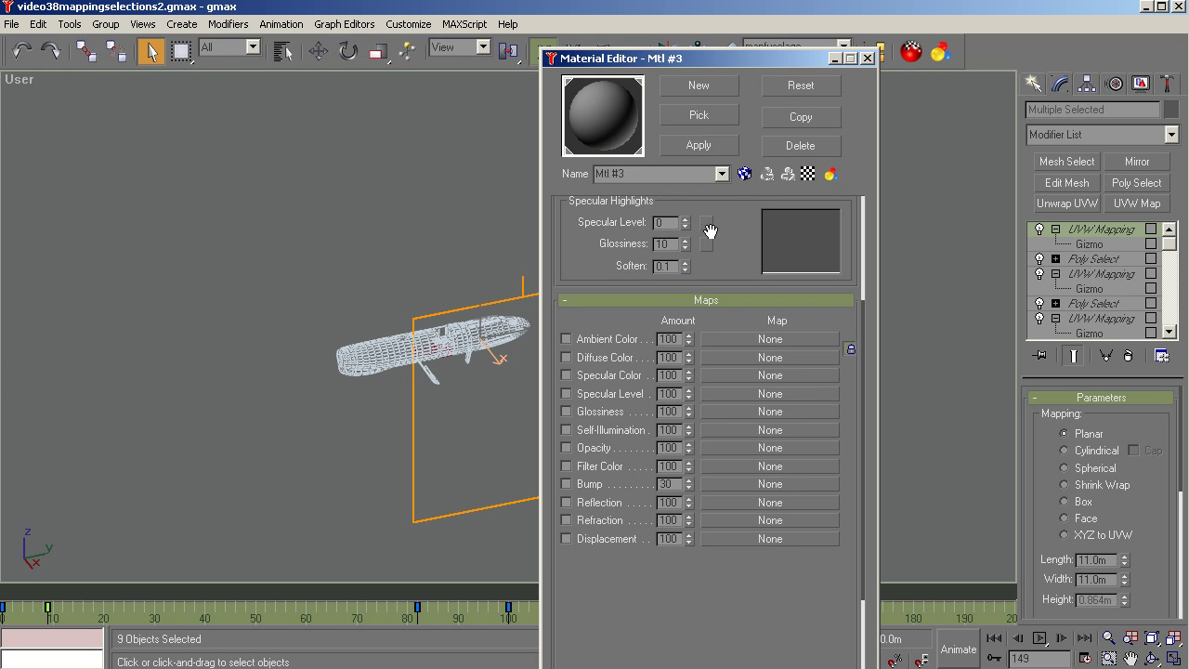
left_click(865, 223)
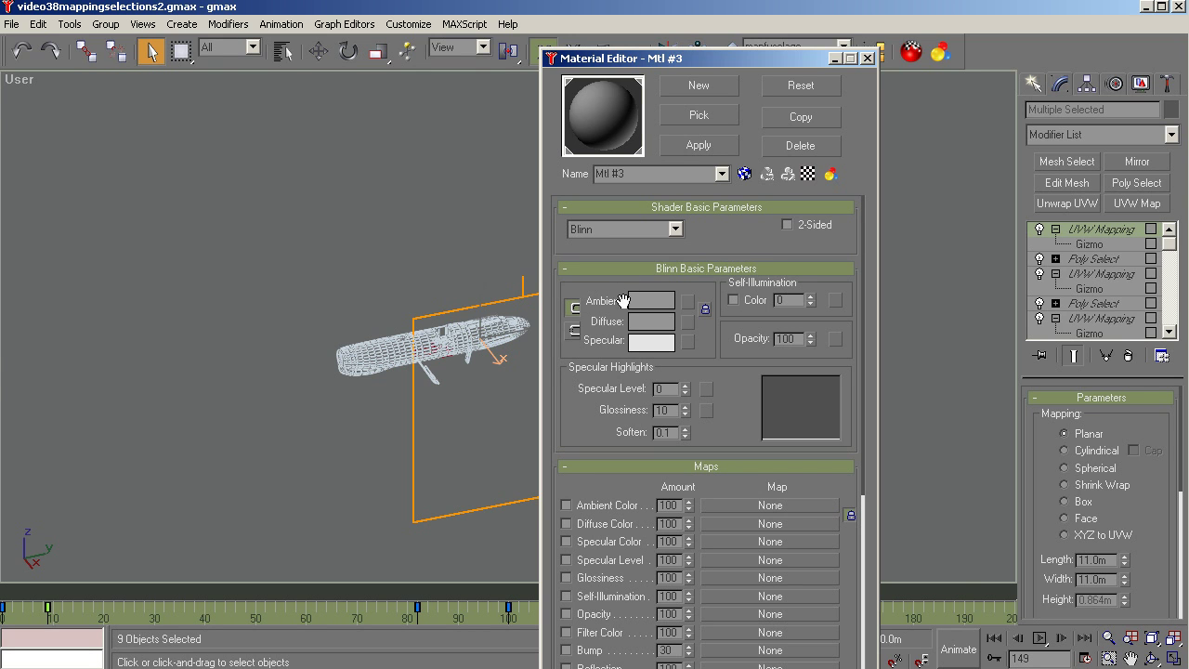
Assign the bitmap fuselage_t from the MD3V\UVW folder as the new material's diffuse map
left_click(688, 322)
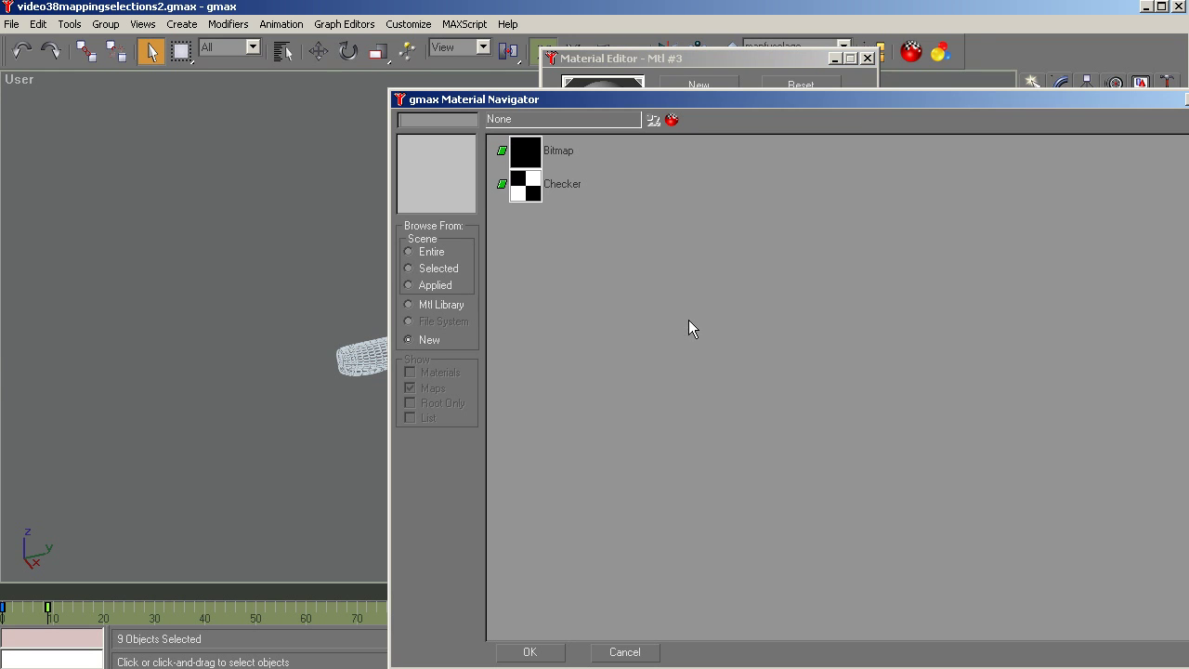
left_click(532, 157)
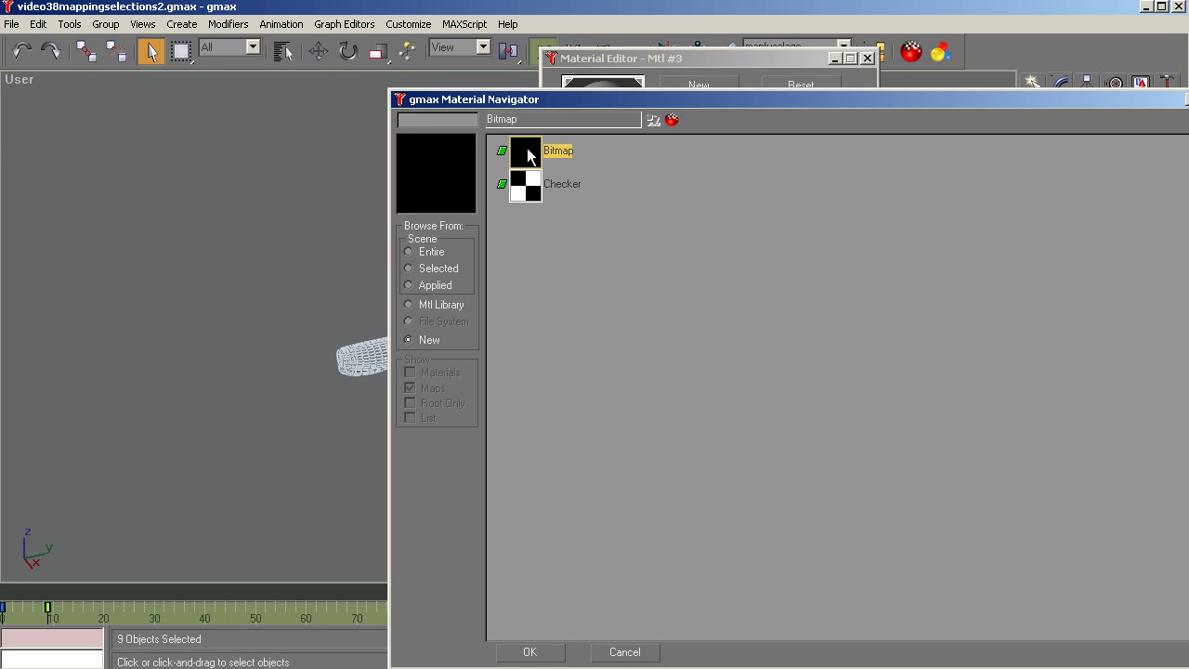
double_click(528, 154)
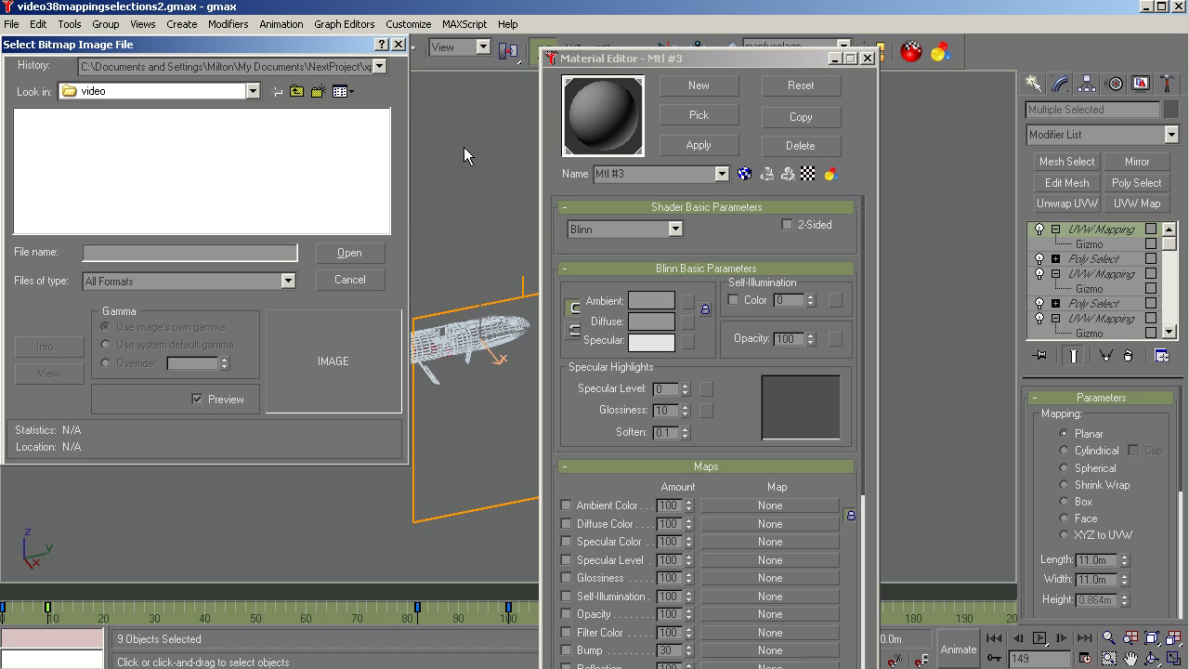
left_click(294, 94)
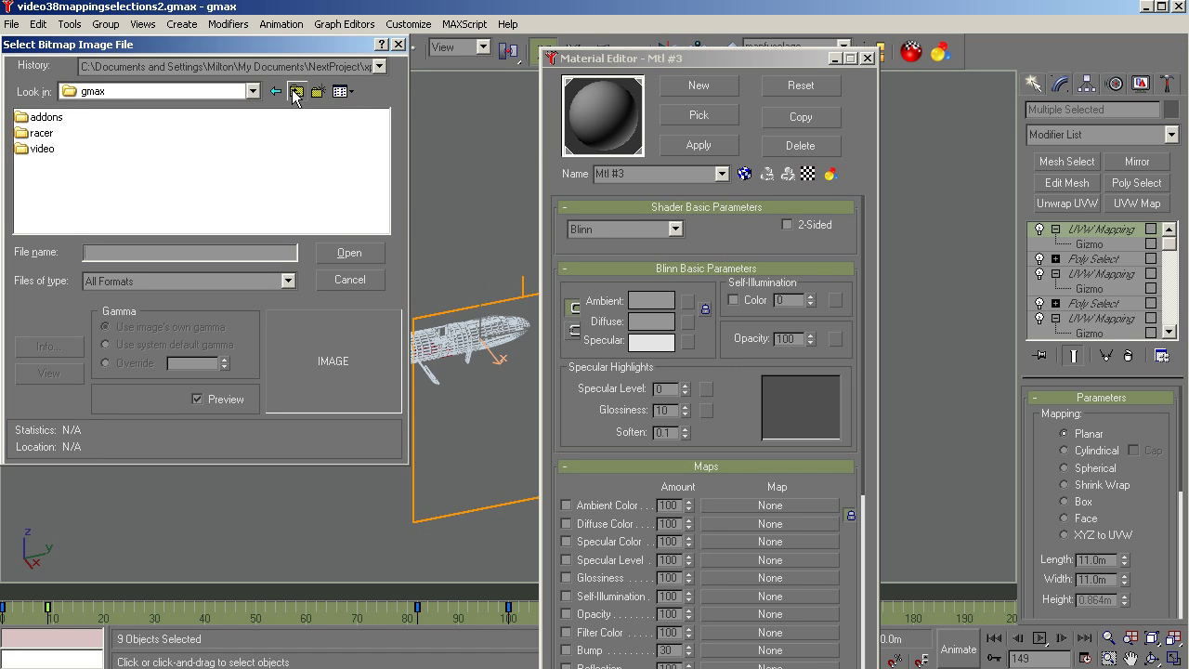
left_click(294, 94)
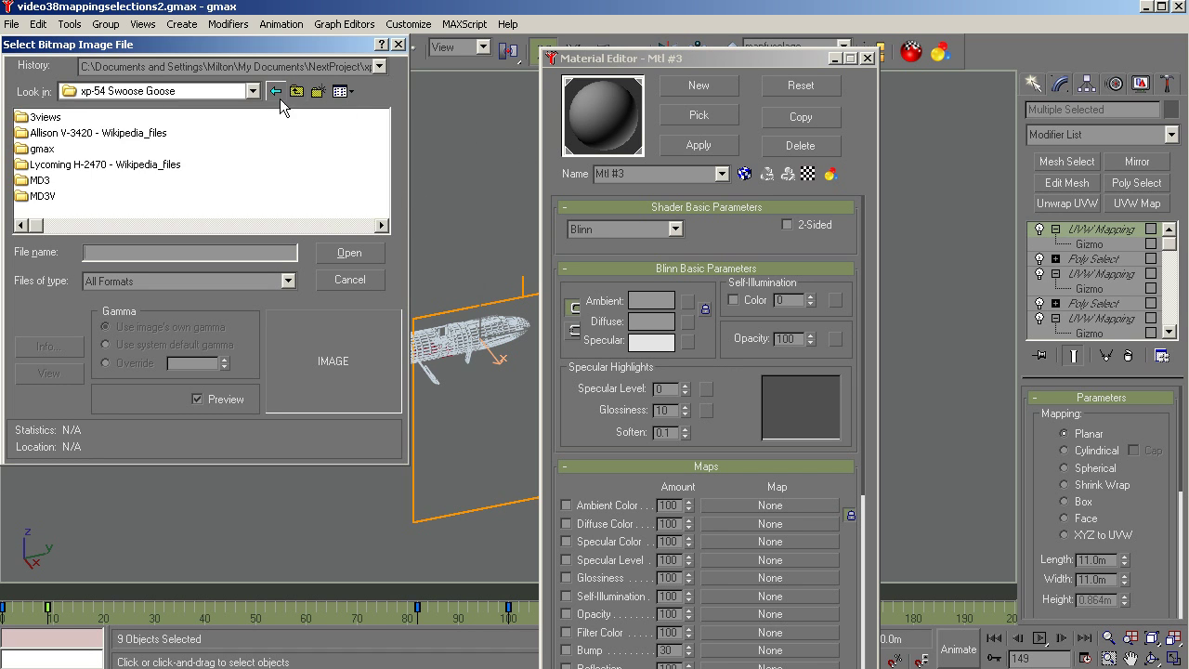
double_click(39, 197)
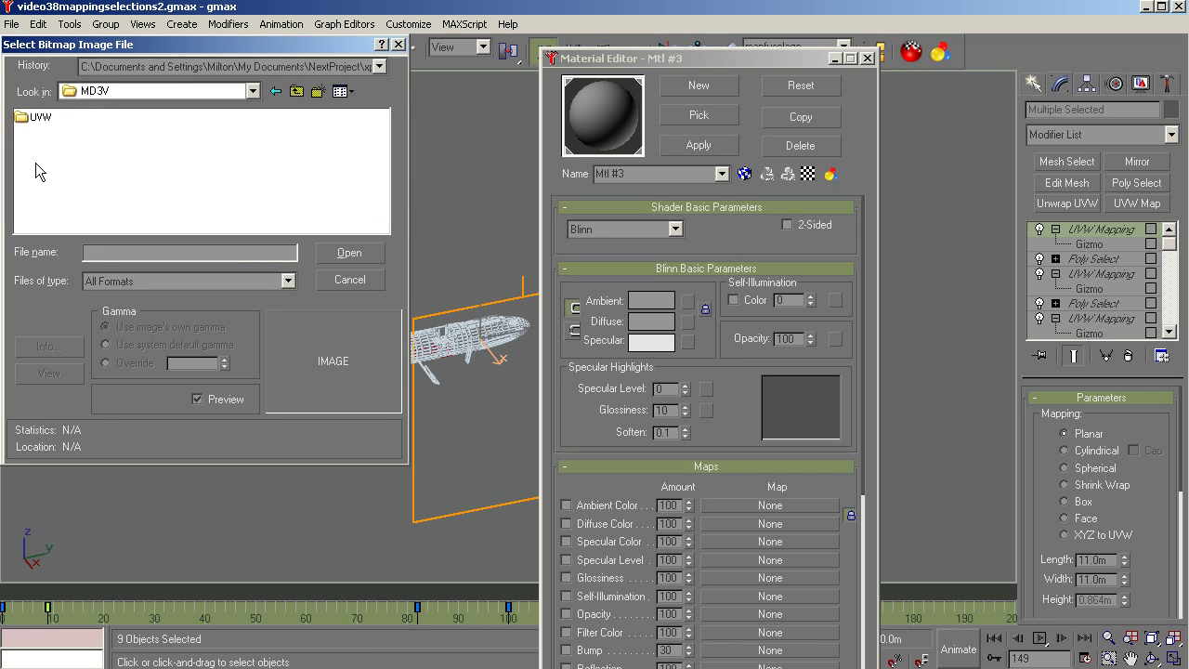
double_click(38, 118)
left_click(49, 119)
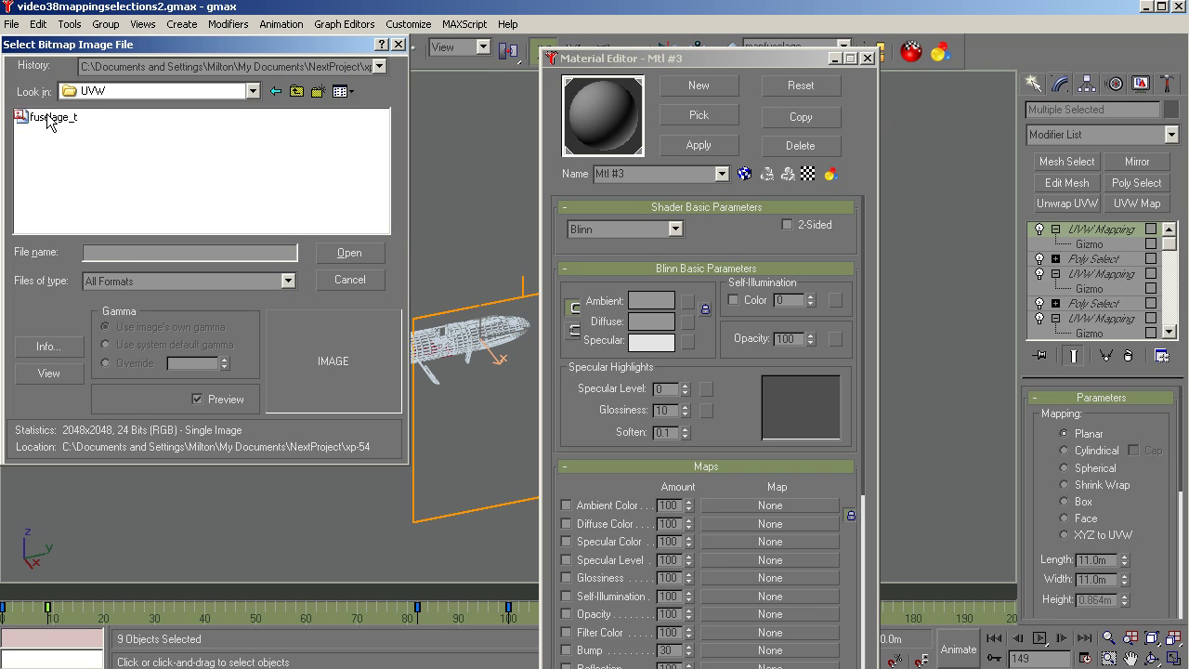
left_click(350, 254)
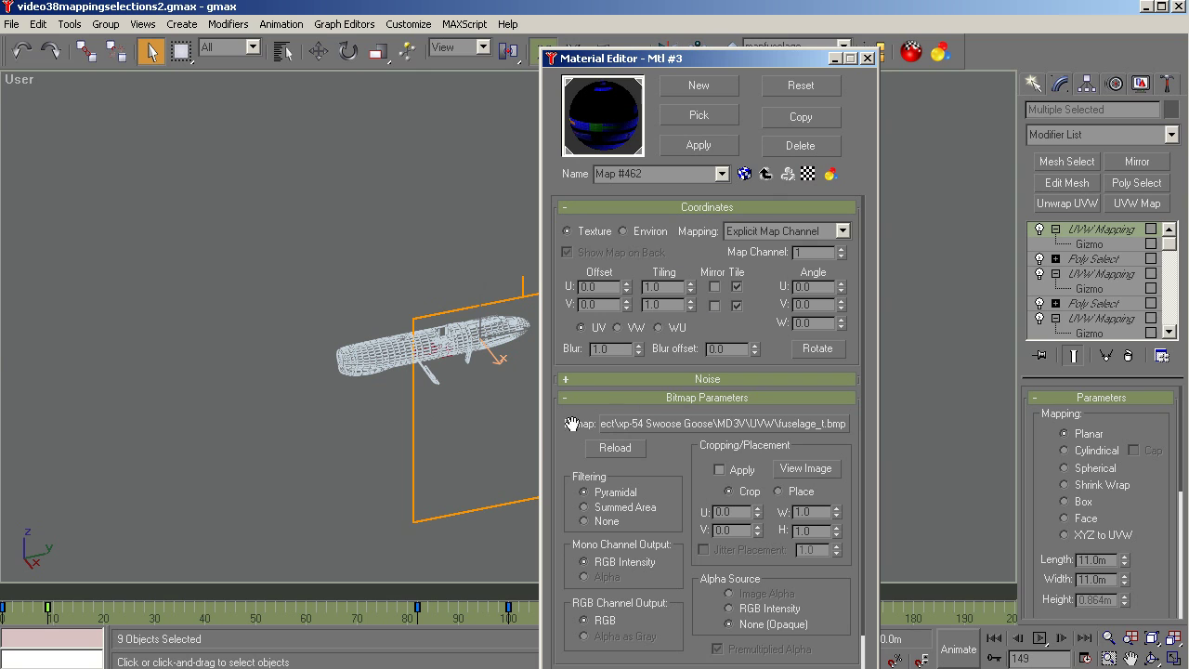
Apply the material to the selected fuselage parts and show its map in the viewport
left_click(698, 147)
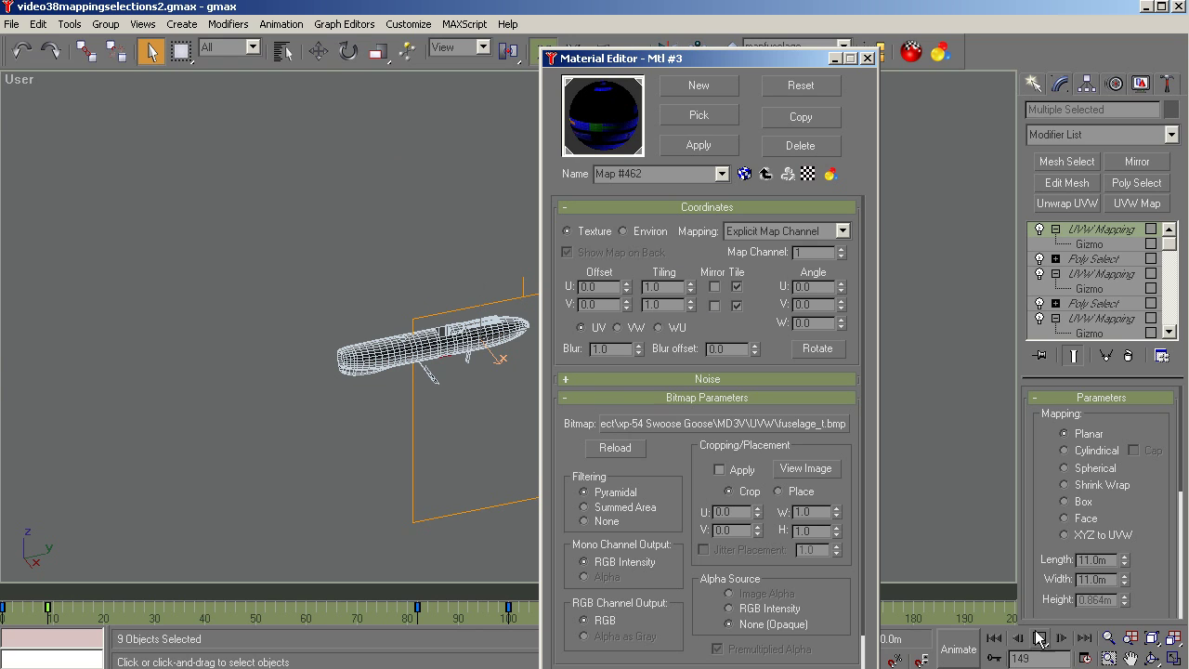
left_click(1152, 637)
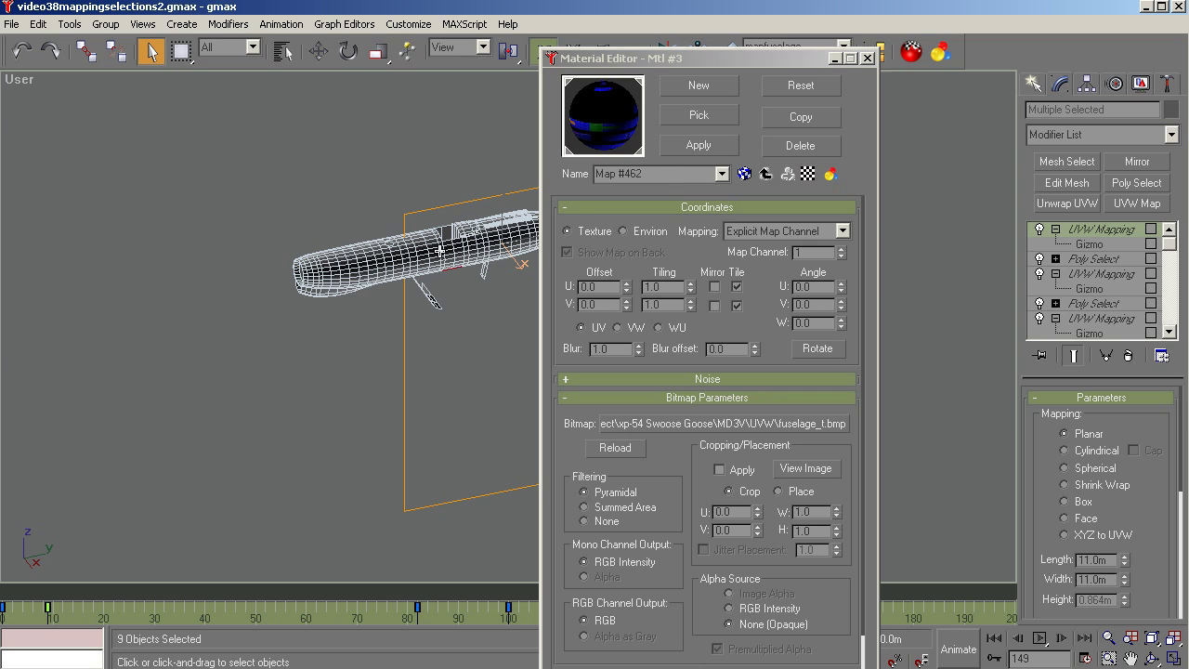
left_click(744, 175)
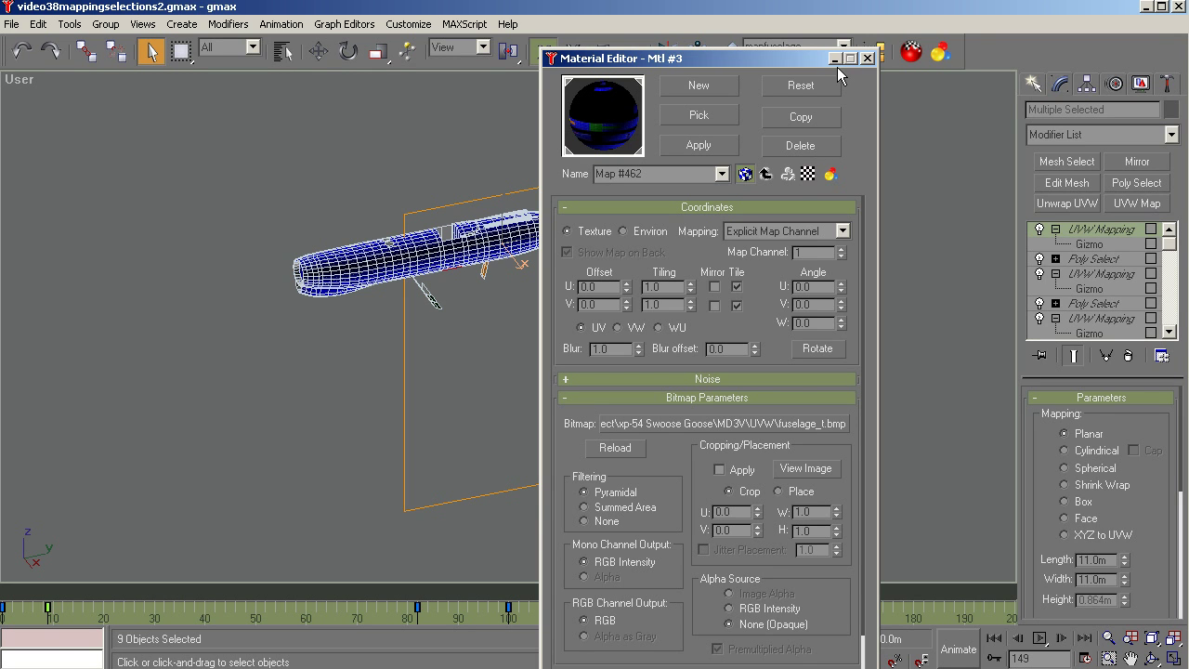
Set the material's Specular Level to 37, undo and redo the change to compare, and minimize the Material Editor
left_click(766, 173)
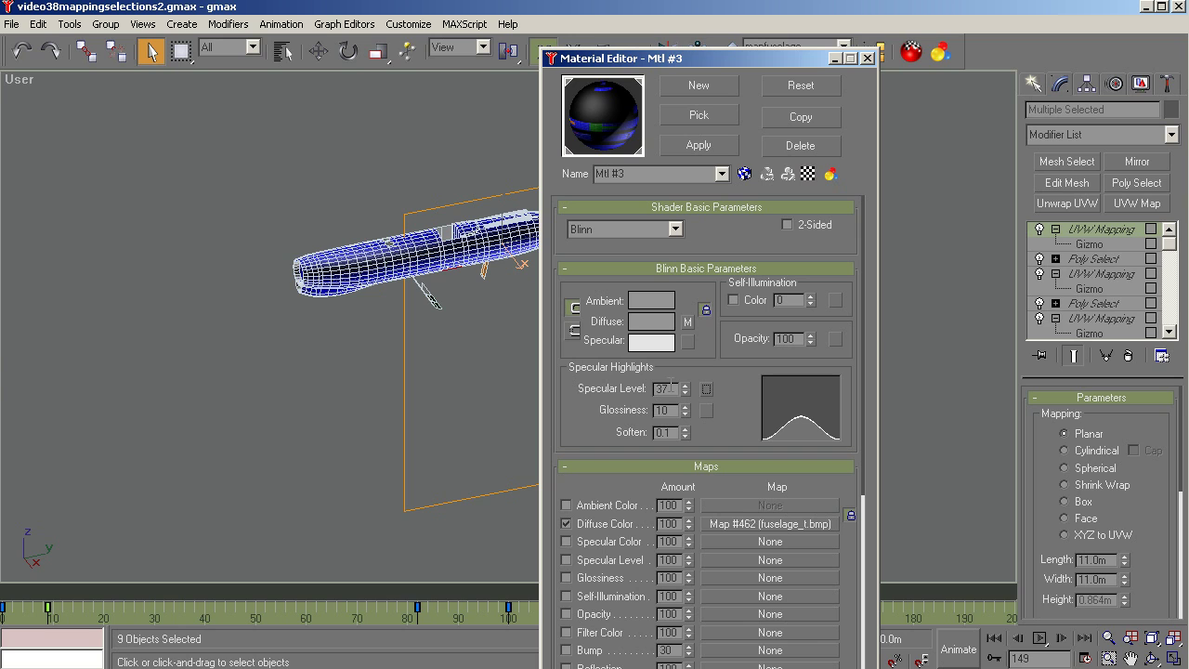
left_click(24, 52)
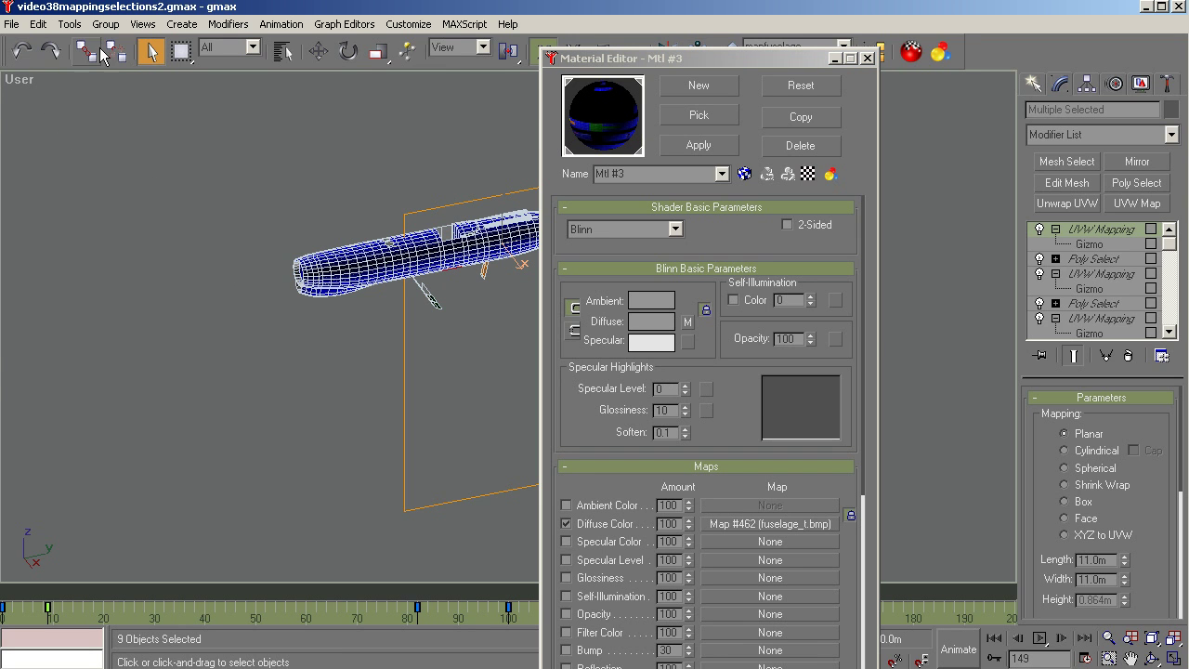
left_click(51, 52)
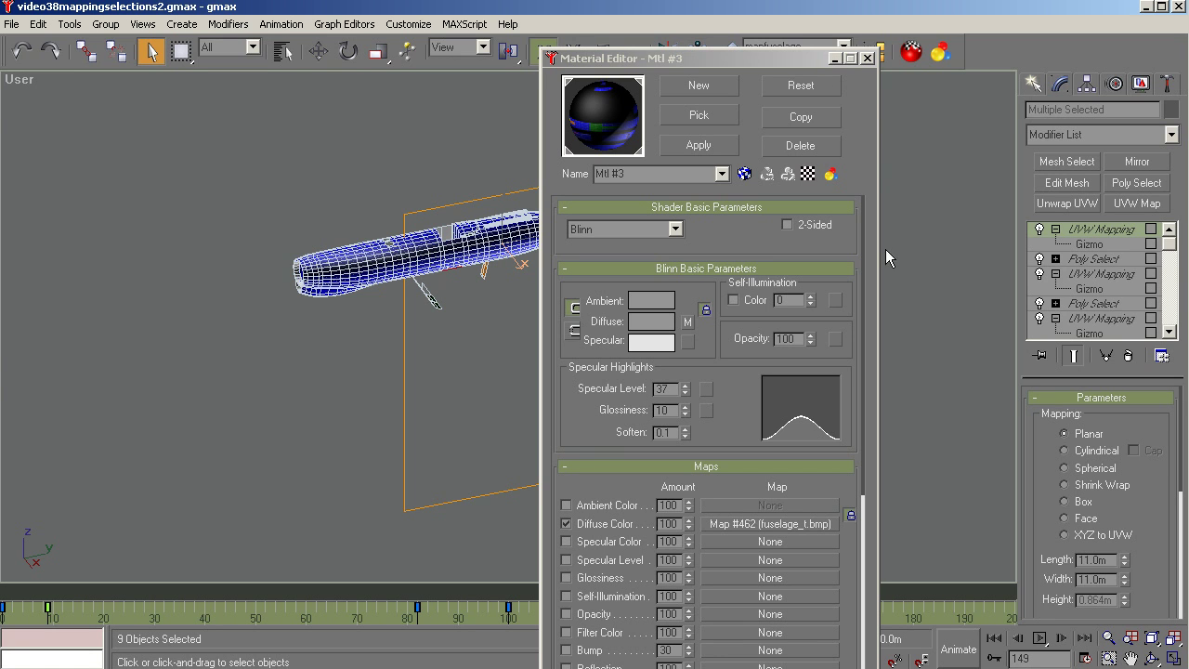
left_click(833, 58)
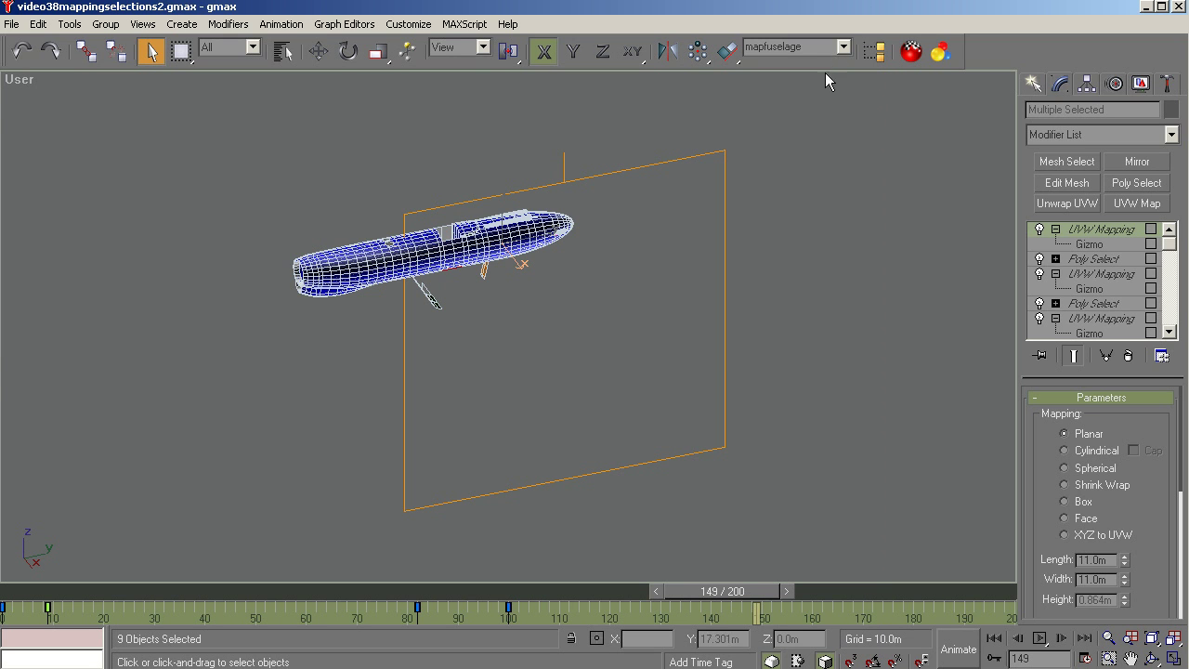
Deselect all the parts and turn off Edged Faces to show the textured fuselage at full extents
left_click(872, 274)
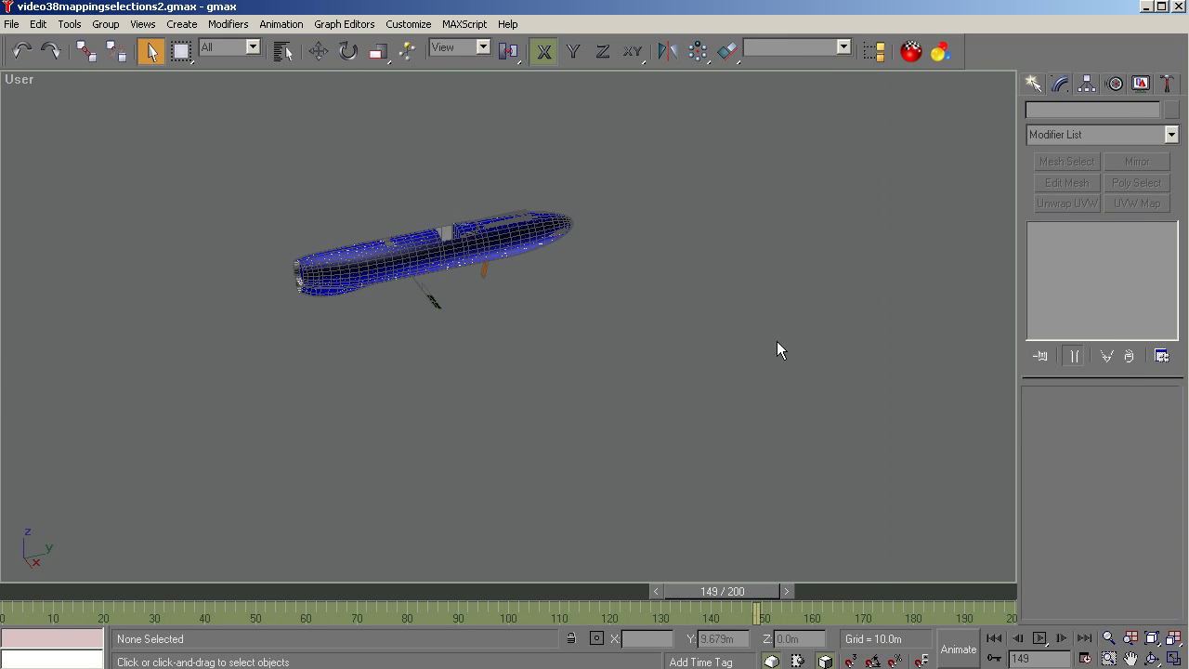
right_click(22, 83)
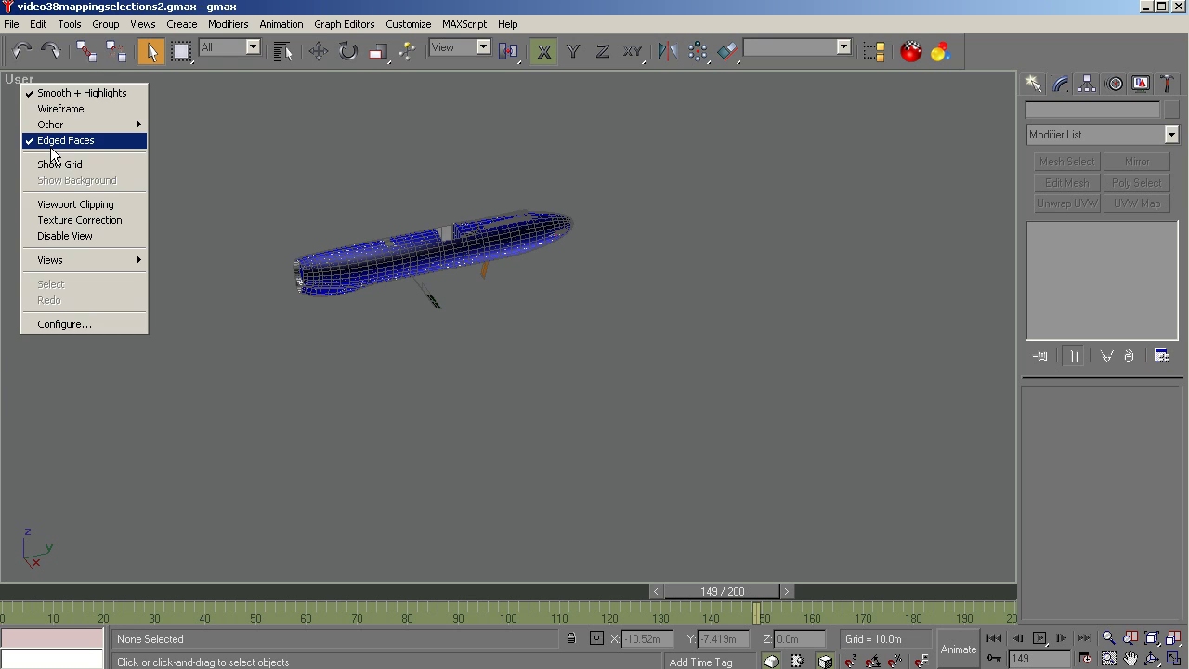
left_click(53, 141)
left_click(1152, 638)
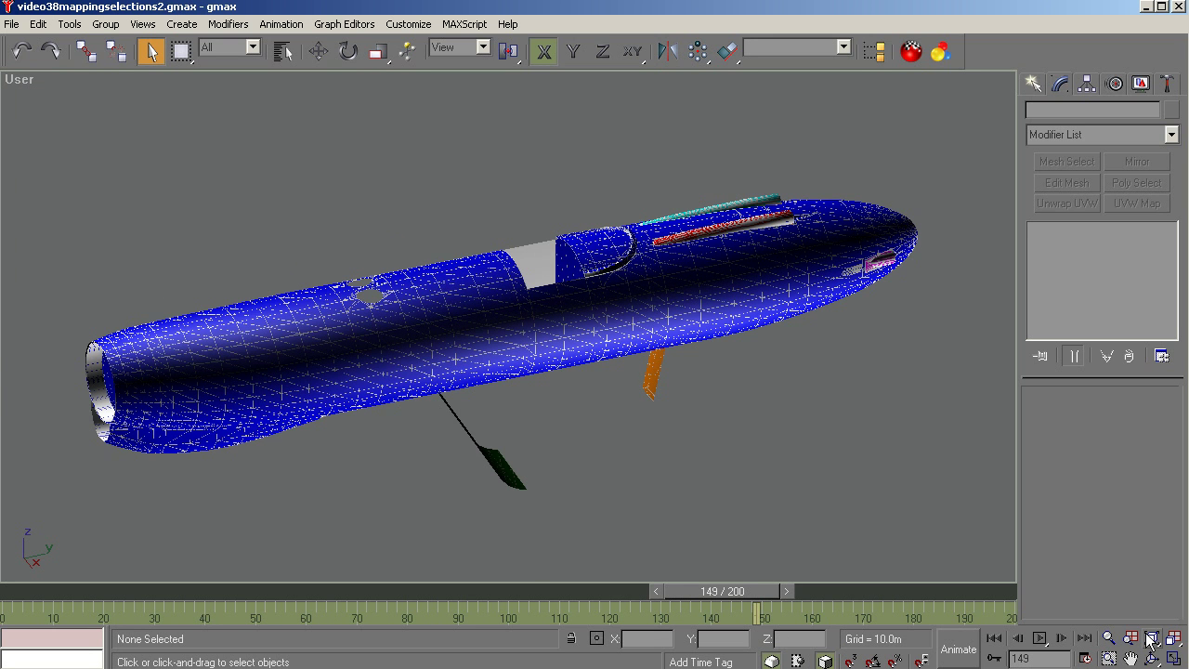
Set the animation to frame 0 and examine the texture on the closed fuselage from above, the nose and below
left_click_drag(684, 587, 28, 572)
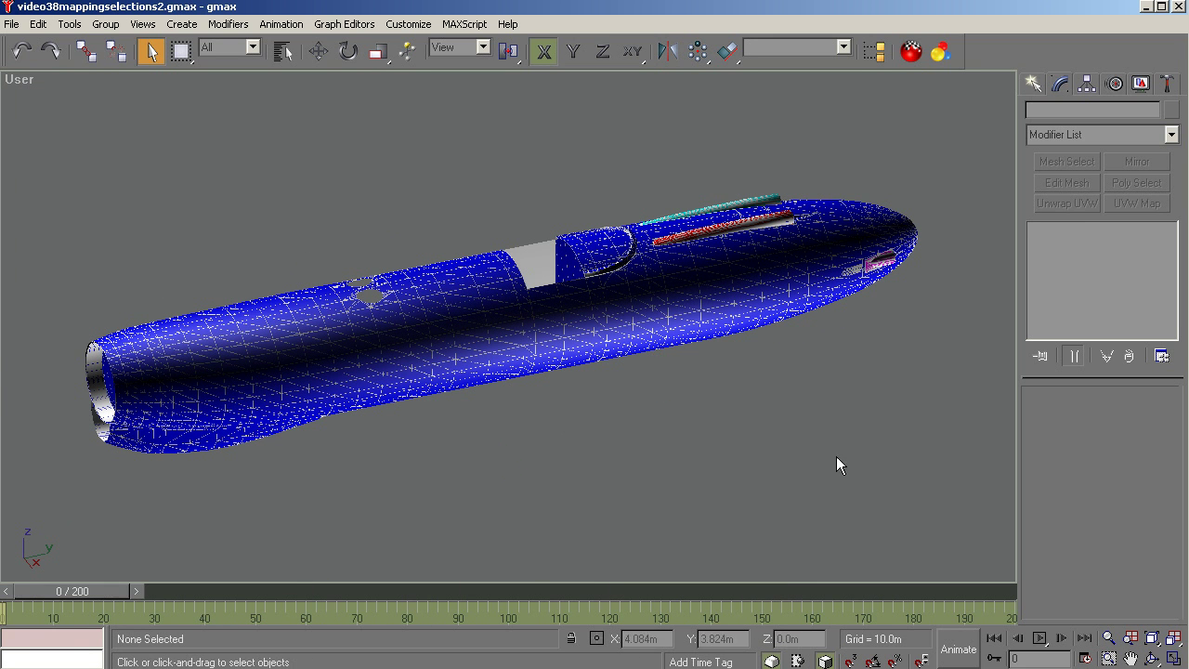
left_click(1152, 658)
left_click_drag(528, 340, 506, 379)
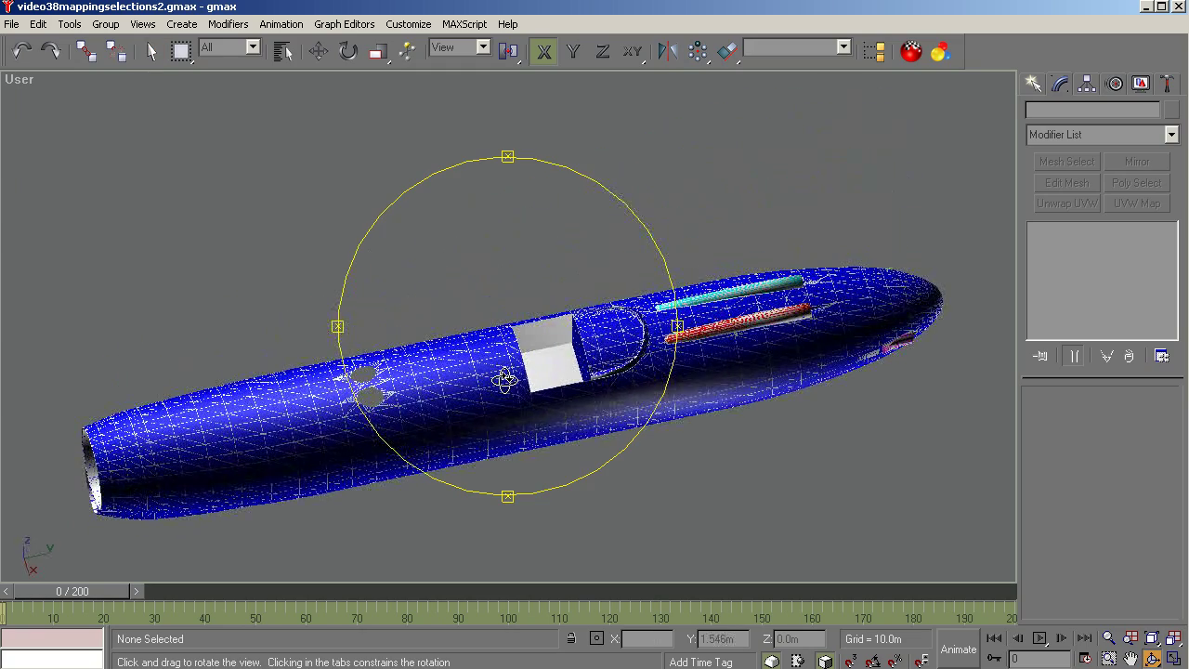
mouse_move(561, 343)
left_mouse_down()
mouse_move(526, 353)
mouse_move(493, 313)
mouse_move(486, 251)
mouse_move(504, 175)
mouse_move(515, 251)
mouse_move(476, 267)
mouse_move(421, 257)
mouse_move(549, 265)
mouse_move(570, 319)
mouse_move(541, 326)
mouse_move(535, 391)
mouse_move(541, 377)
left_mouse_up()
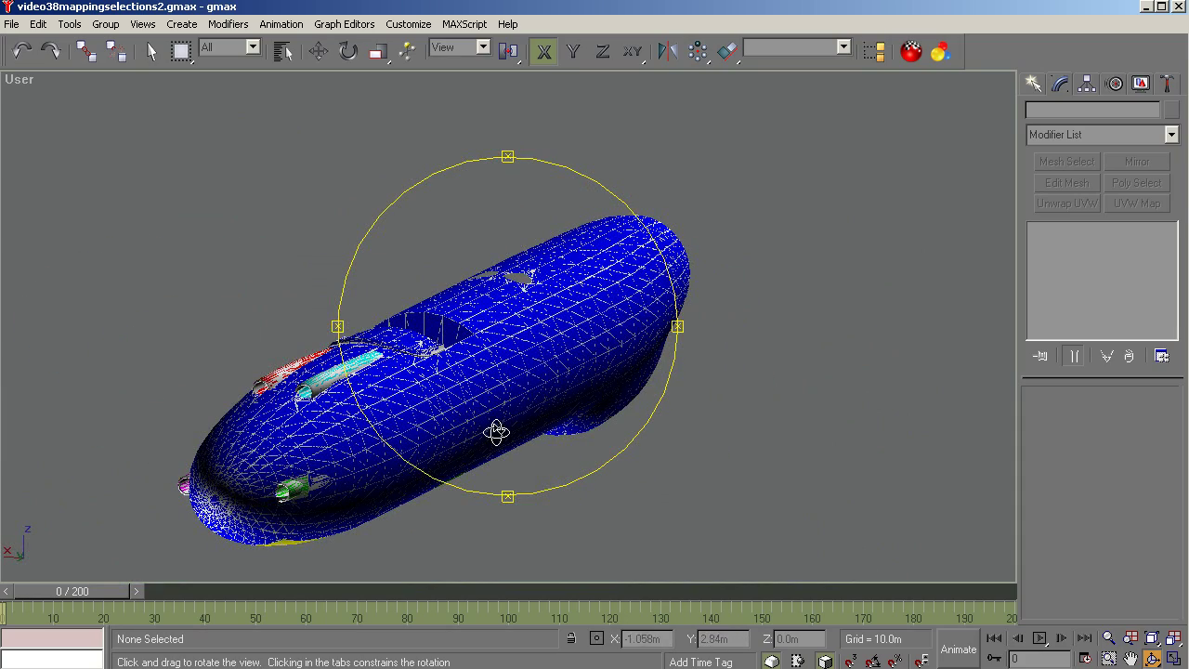
left_click_drag(496, 431, 504, 499)
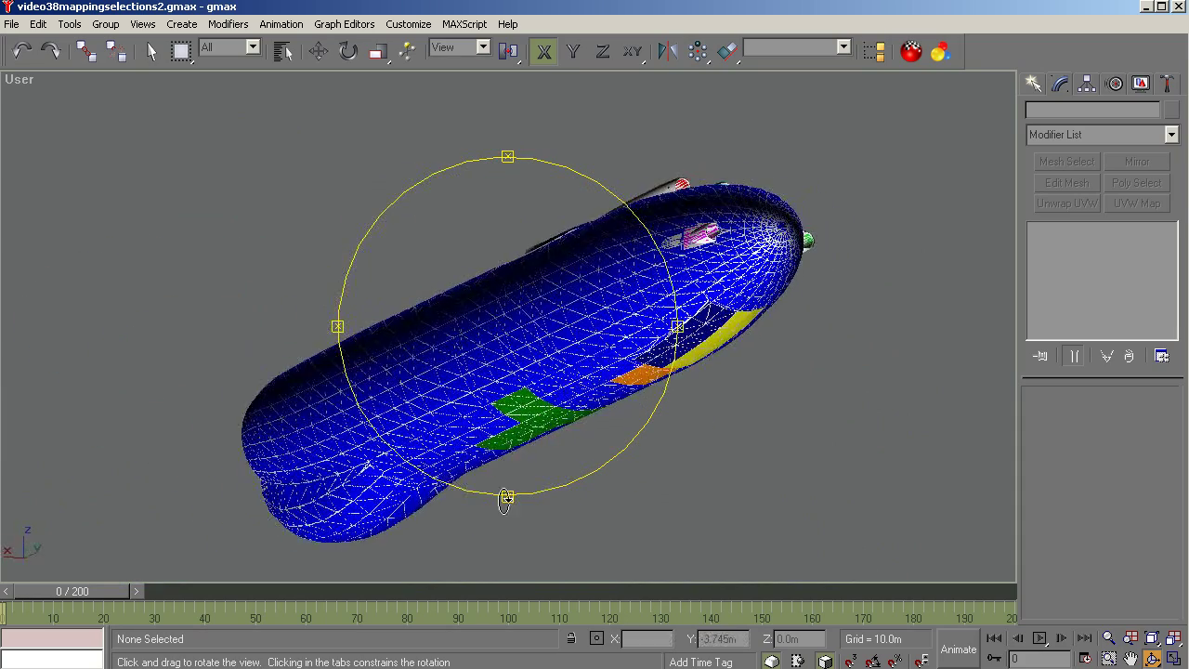
Move the animation to frame 63 and examine the mapping around the open gear wells on the fuselage's underside
left_click_drag(84, 591, 370, 590)
left_click_drag(345, 378, 565, 398)
right_click(535, 353)
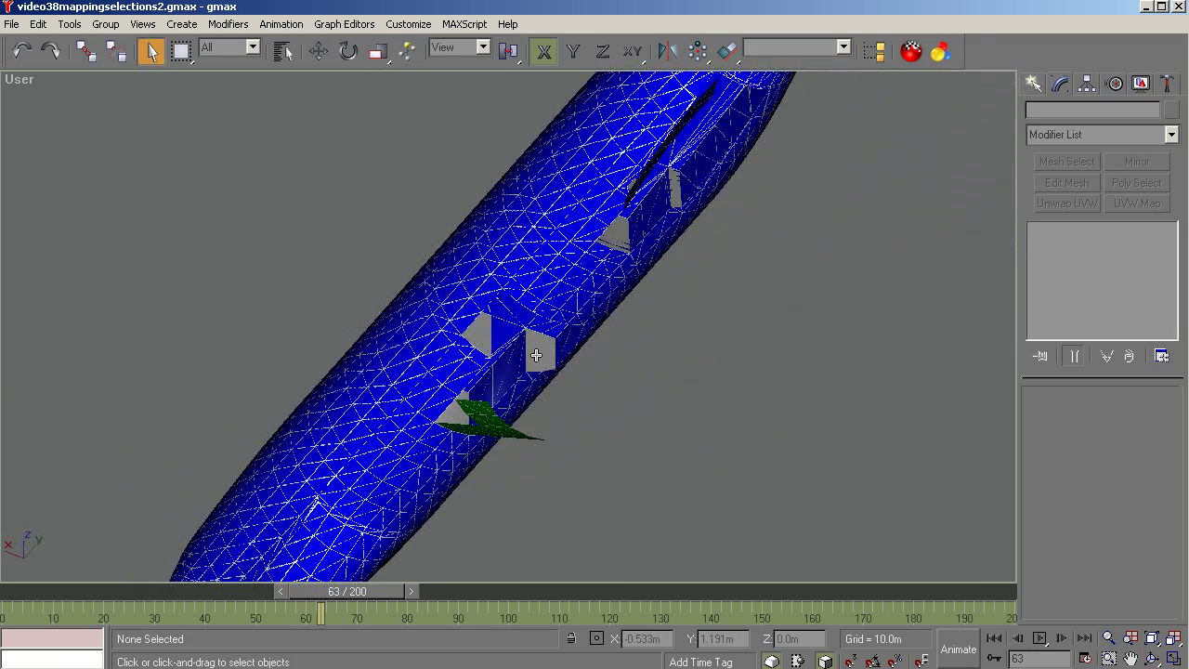
scroll(536, 355, "up", 3)
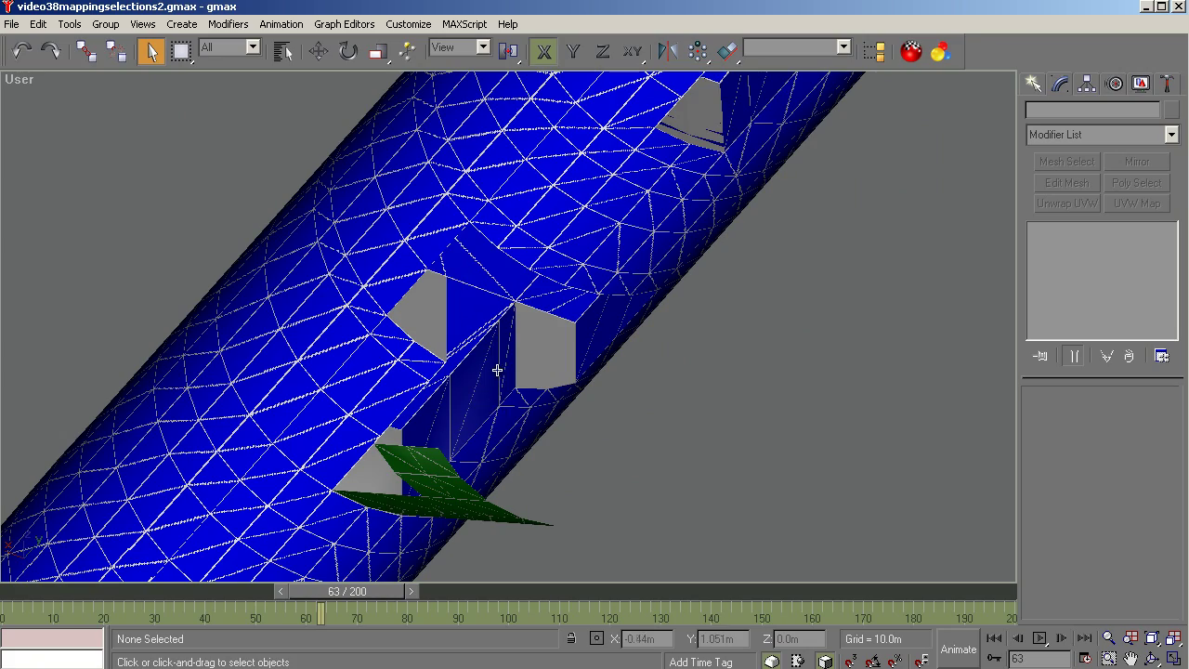
scroll(655, 412, "down", 5)
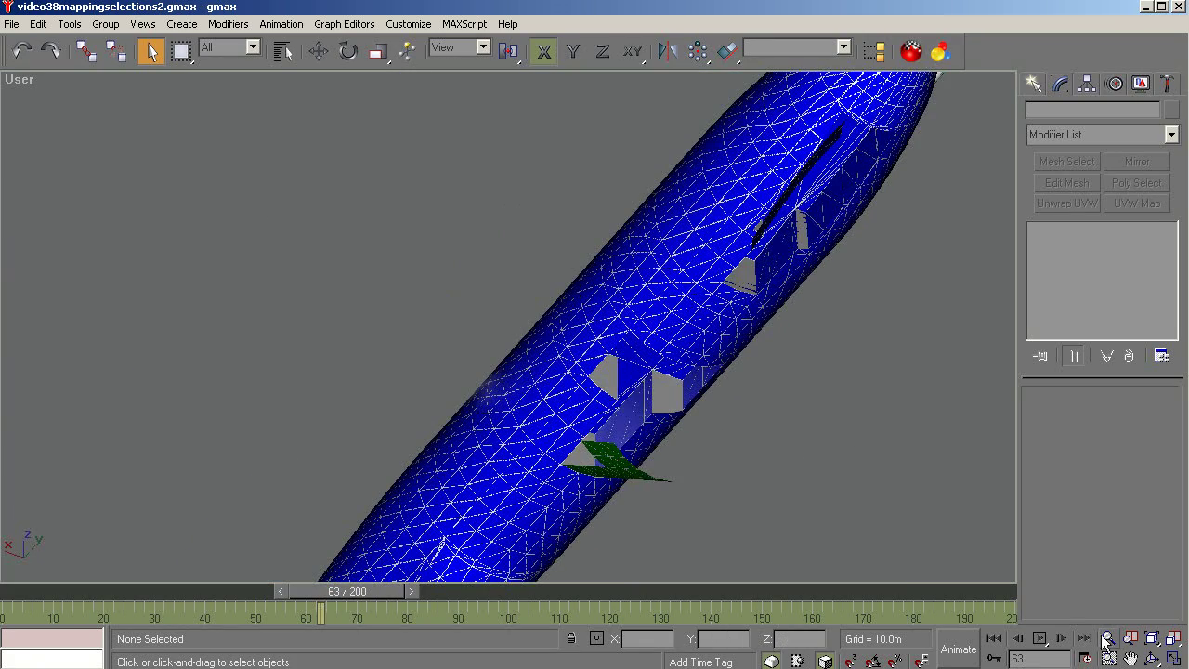
left_click(1152, 658)
left_click_drag(582, 326, 642, 380)
Switch to the Back view and examine the mapped mesh lines on the nose and around the gun pods up close
key("k")
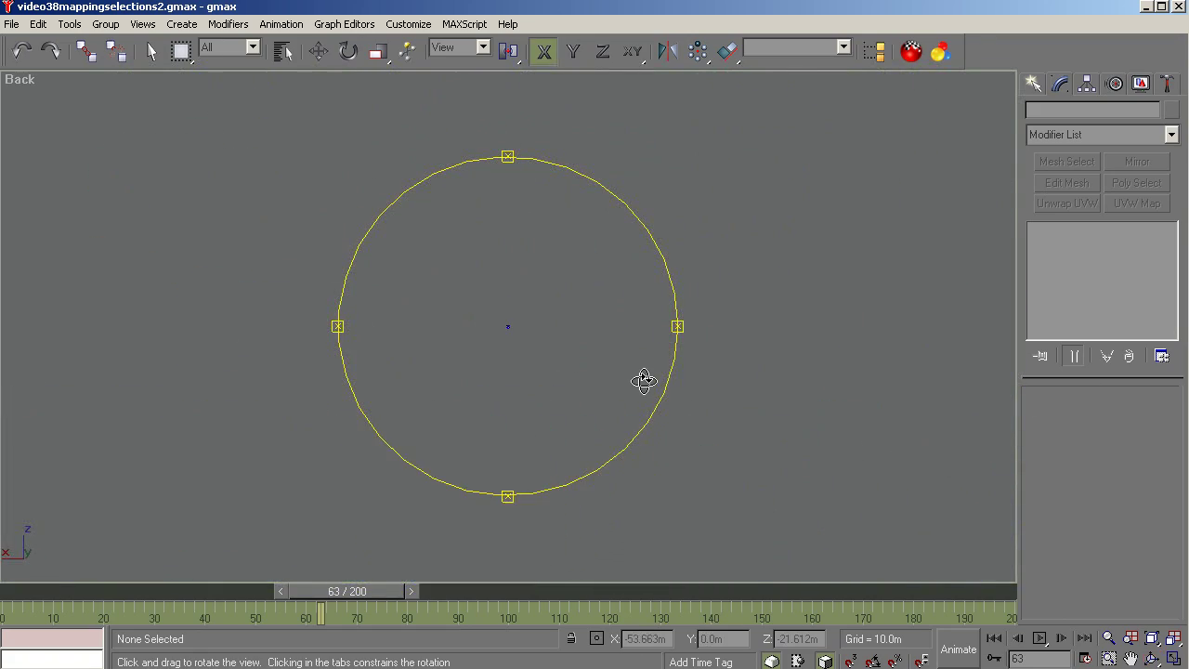
scroll(529, 128, "up", 5)
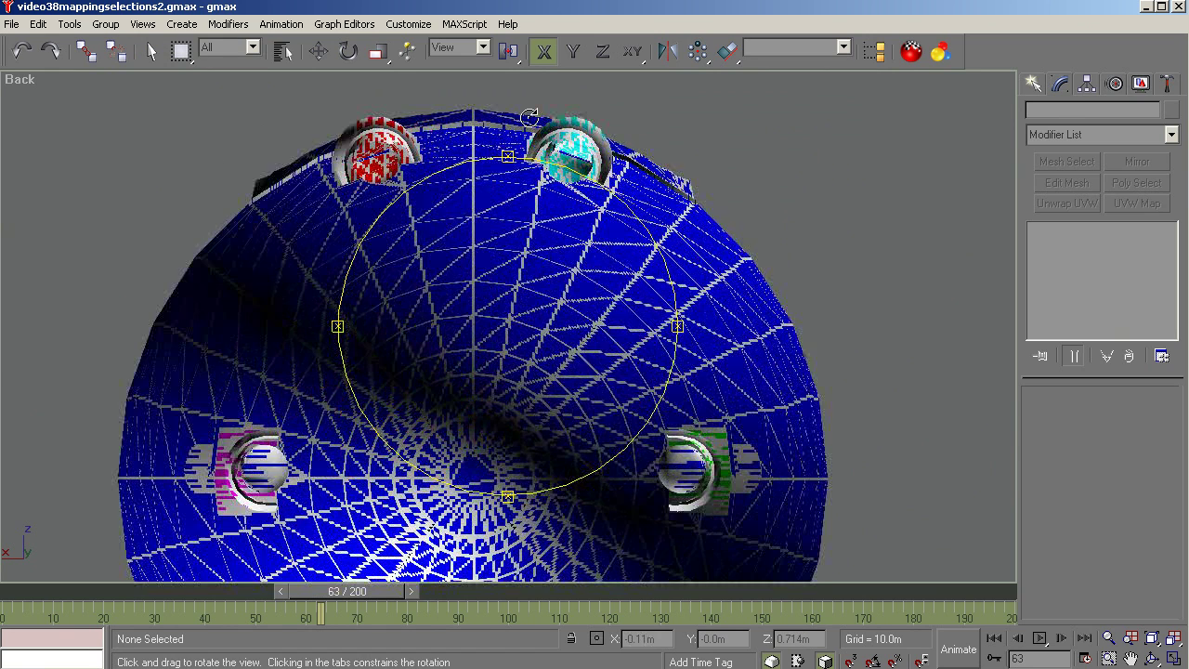
scroll(527, 133, "down", 5)
right_click(825, 279)
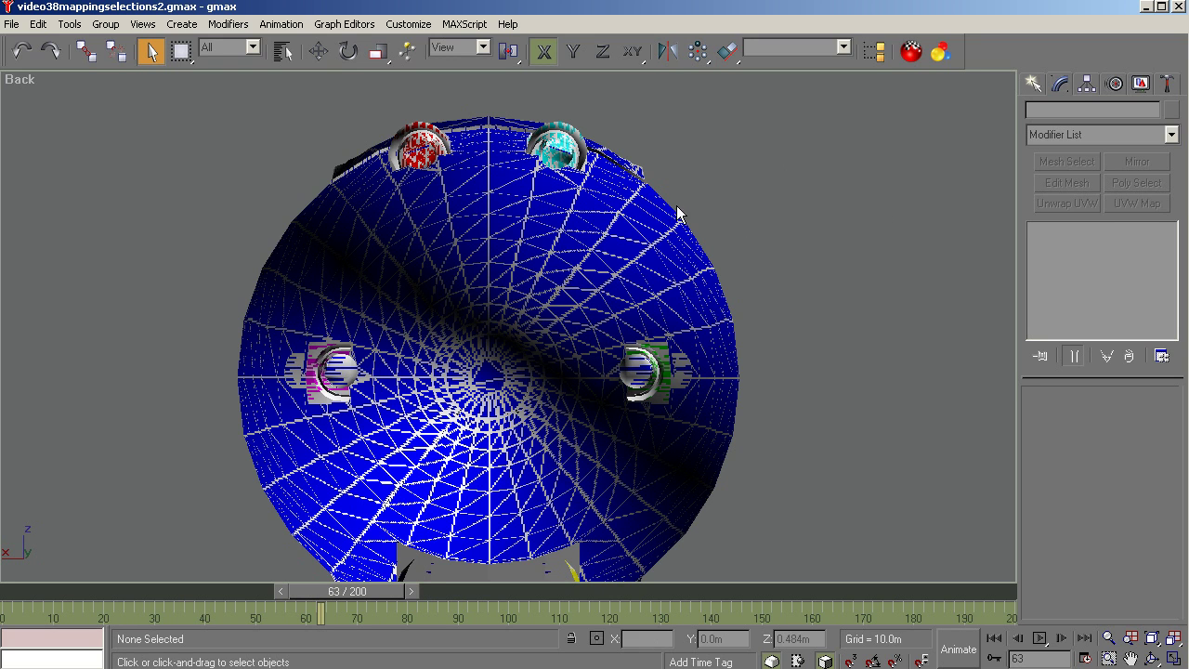
scroll(693, 195, "up", 3)
scroll(630, 156, "down", 2)
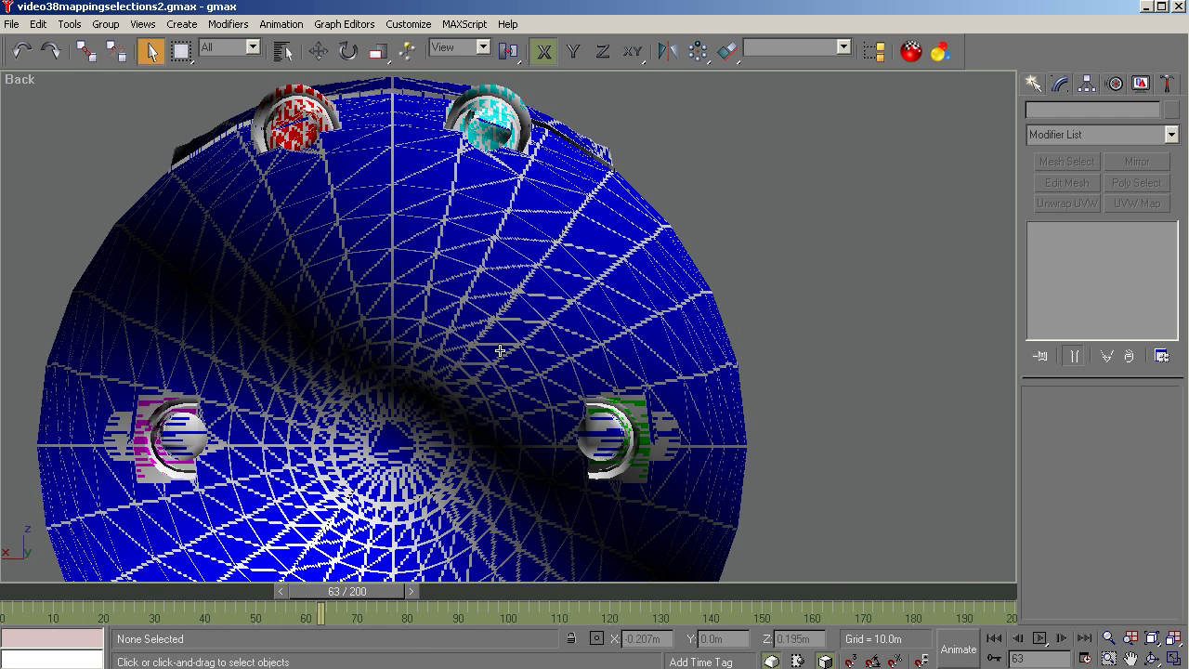
scroll(524, 301, "up", 4)
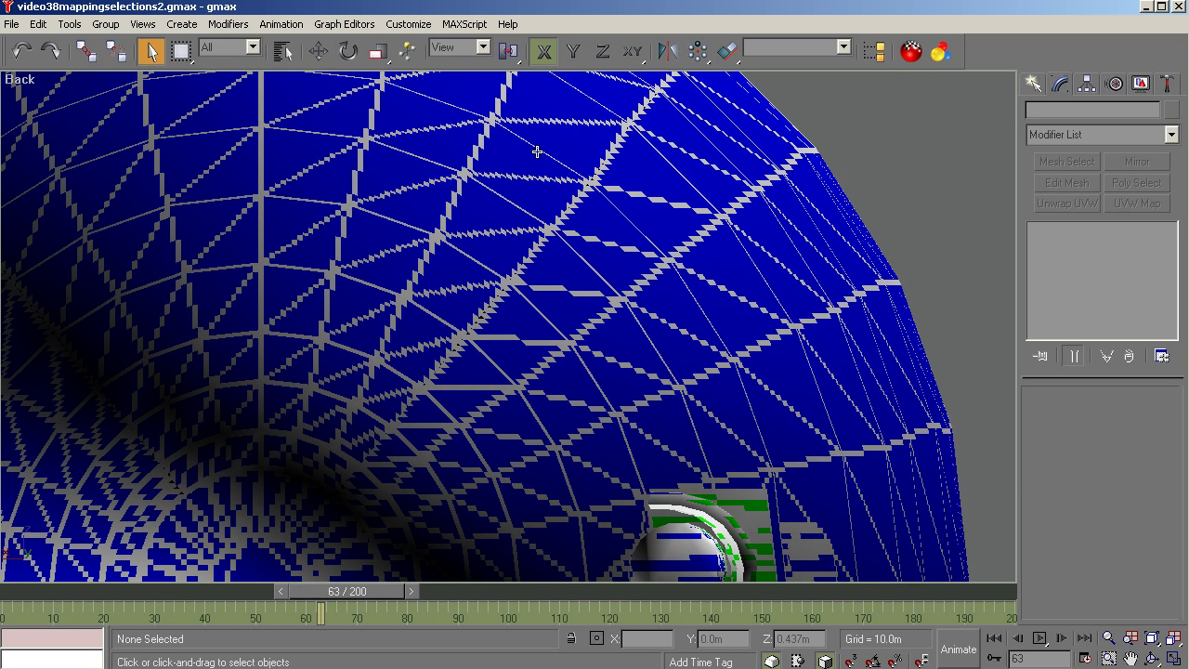
scroll(704, 196, "down", 6)
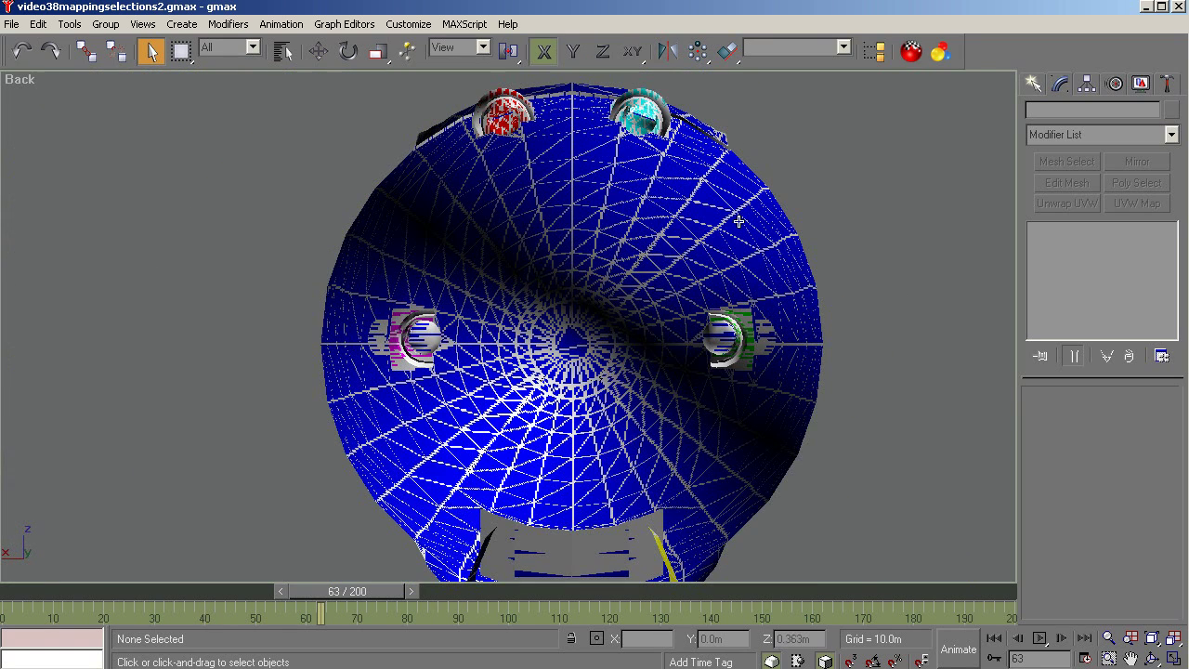
Examine the texture along the fuselage sides, the rear holes and the open gear doors from several angles
left_click(1152, 657)
left_click_drag(536, 336, 522, 316)
left_click_drag(524, 368, 549, 326)
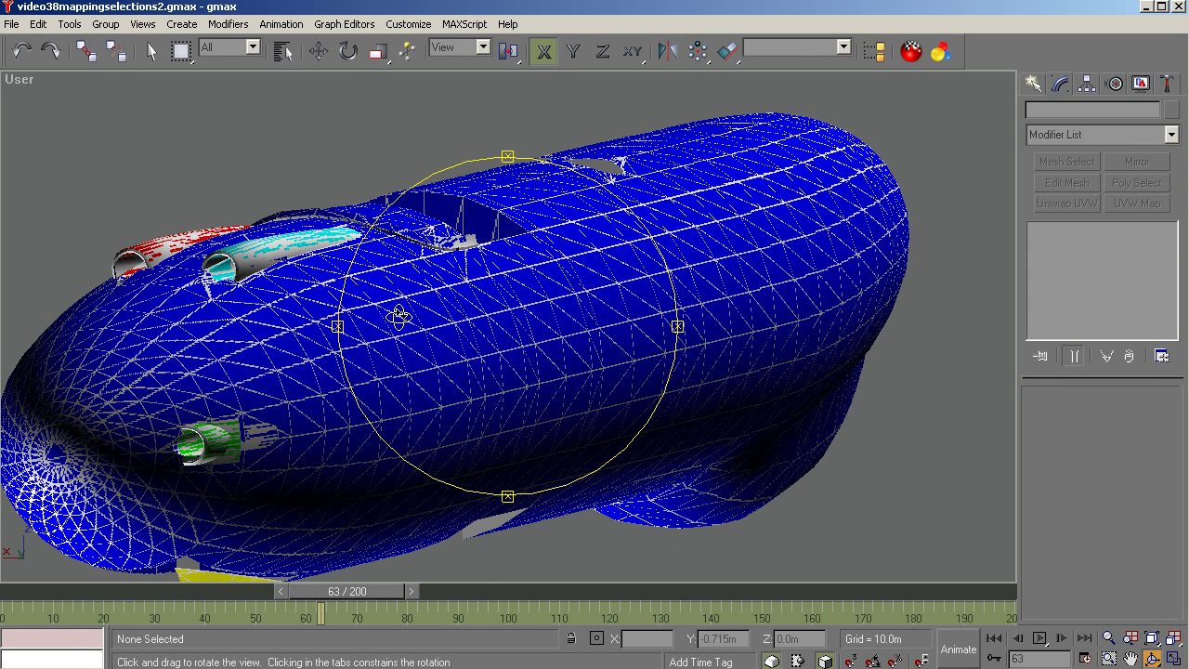
left_click_drag(433, 323, 410, 332)
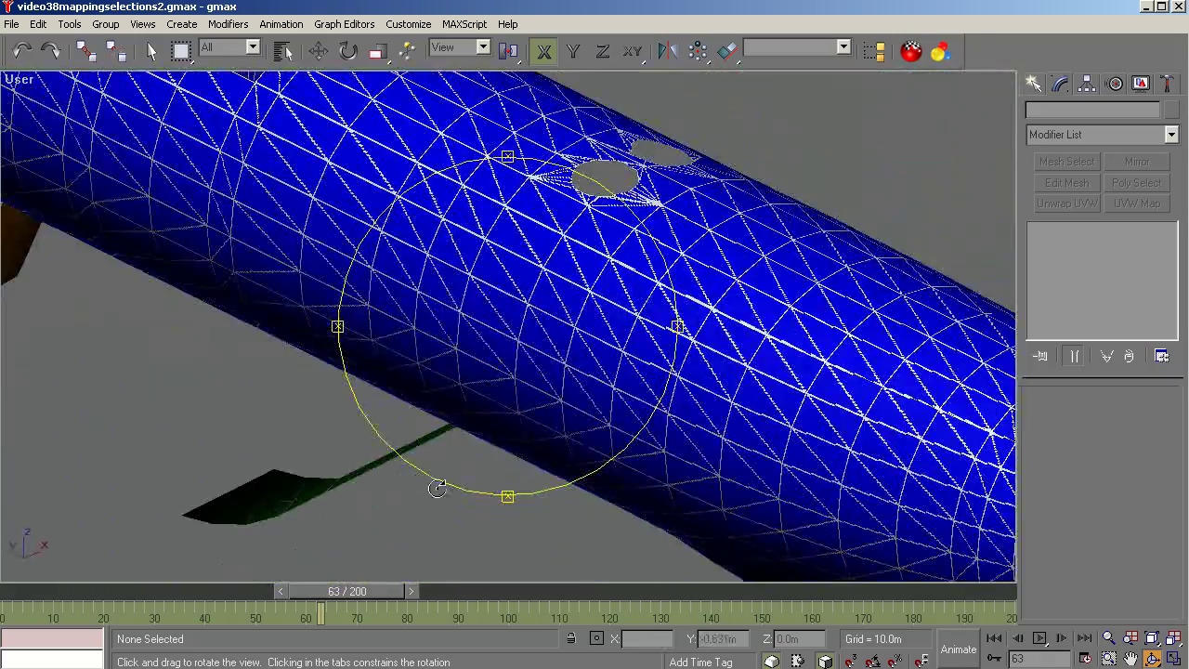
left_click_drag(464, 450, 446, 513)
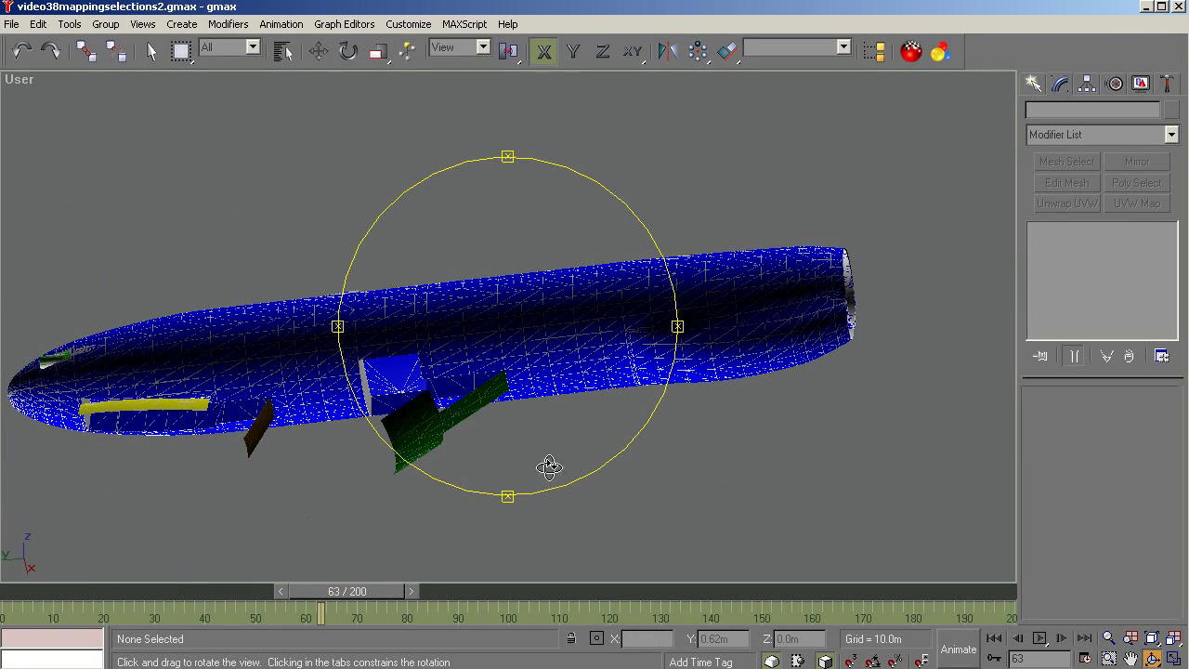
left_click_drag(548, 467, 399, 347)
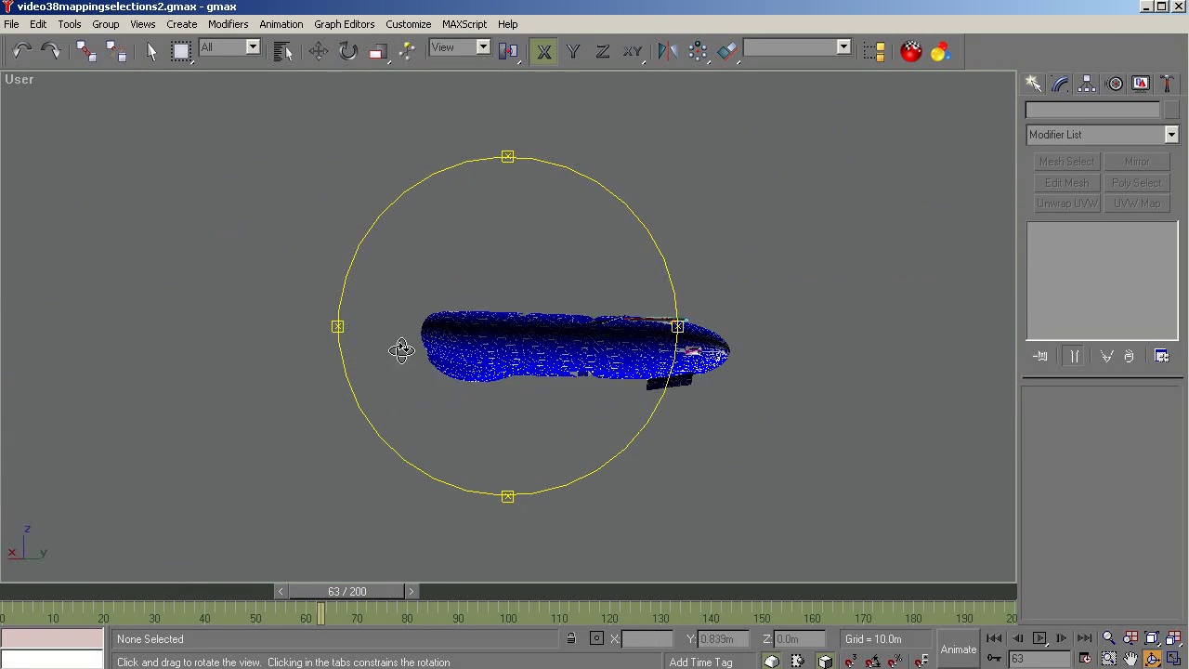
right_click(798, 343)
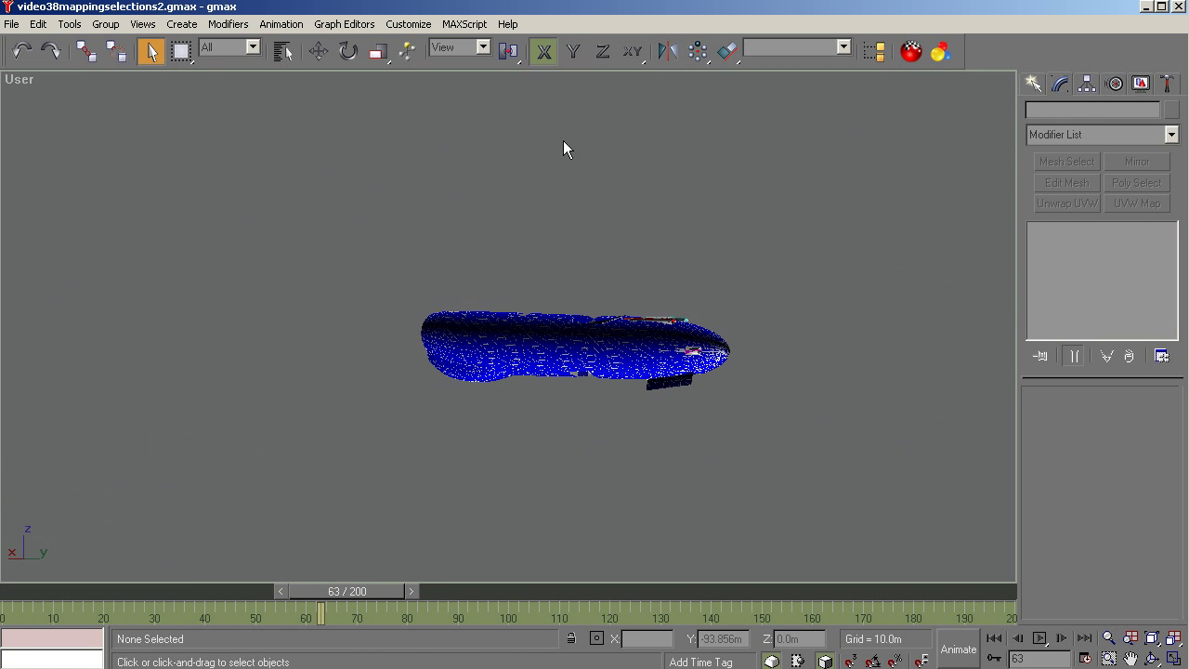
Switch to LithUnwrap and merge the fuselagecanopy model into the fuselage layout as a Quake 3 Arena MD3
key("alt+Tab")
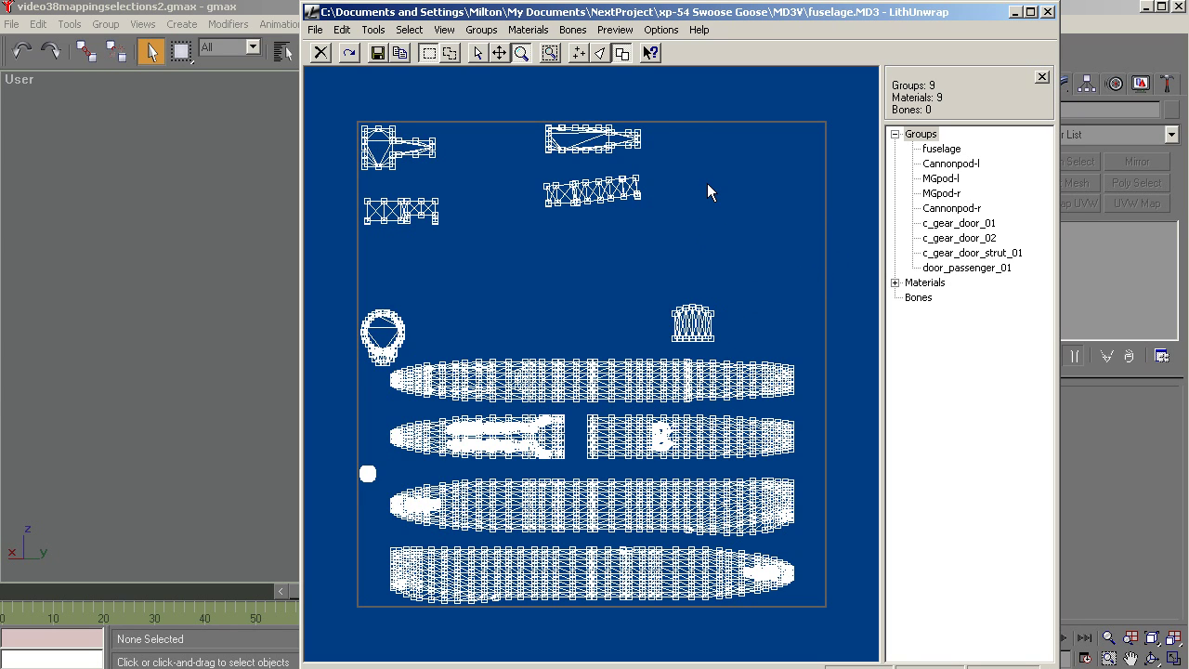
left_click(315, 30)
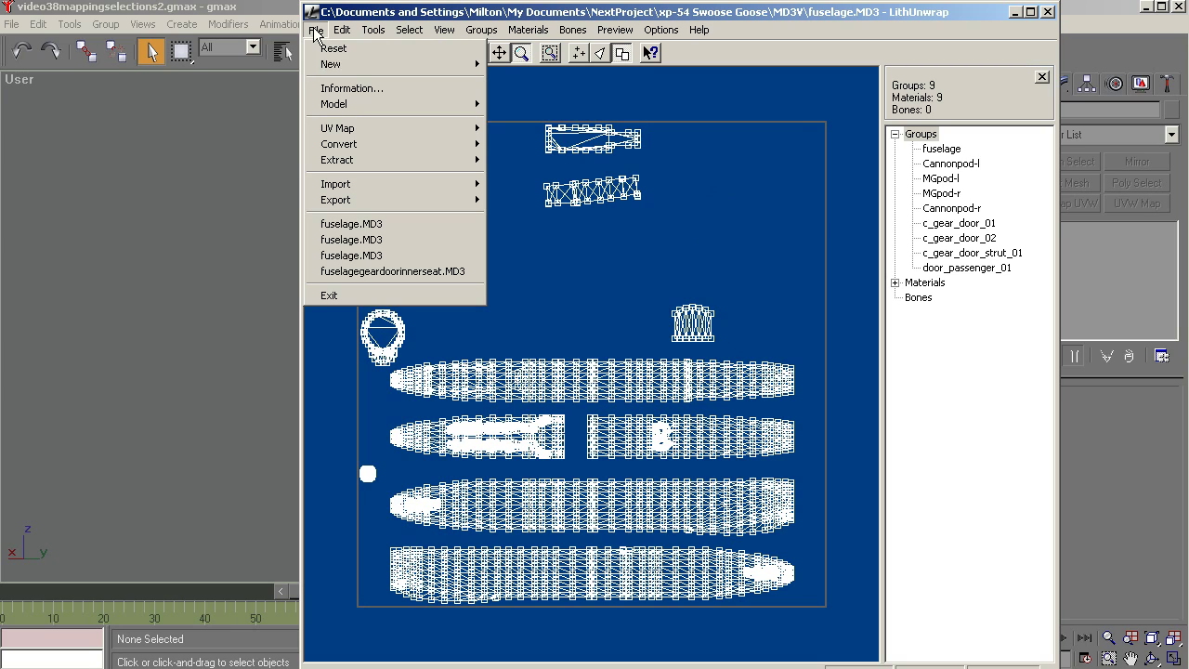
mouse_move(348, 109)
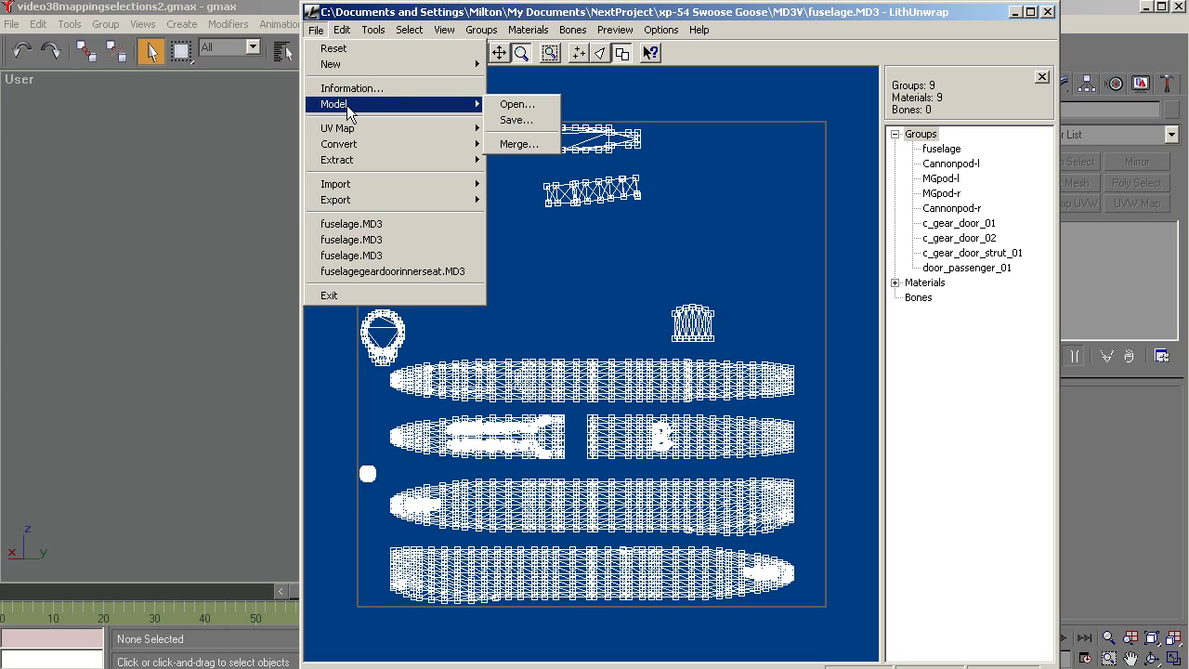
left_click(511, 145)
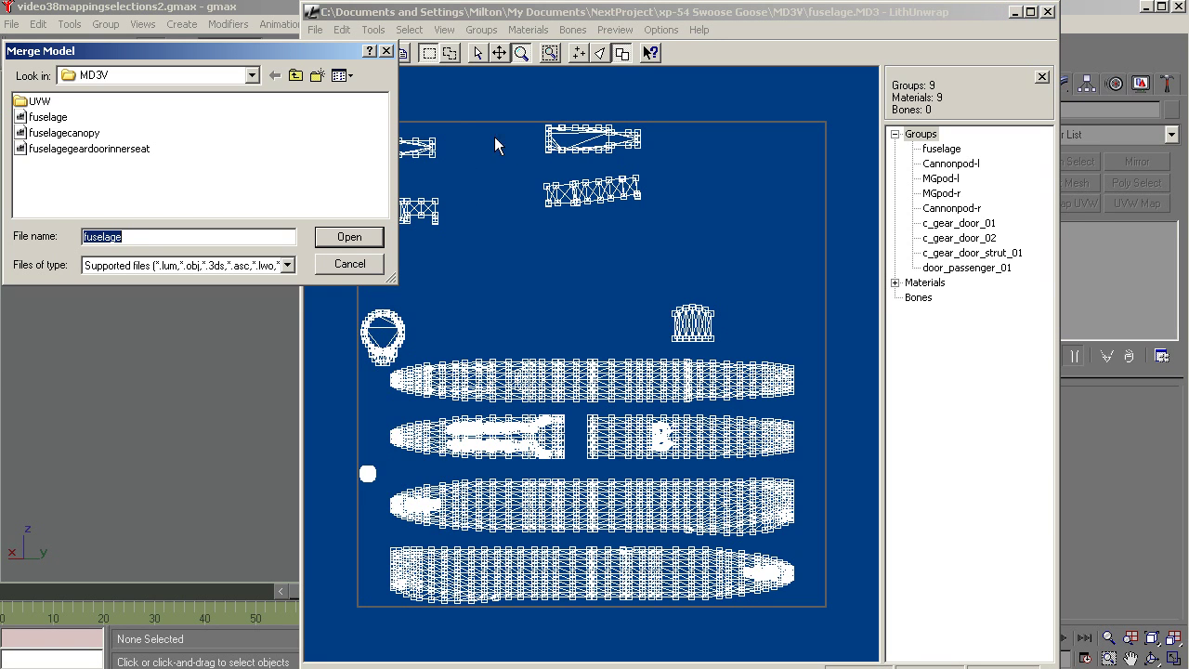
left_click(68, 139)
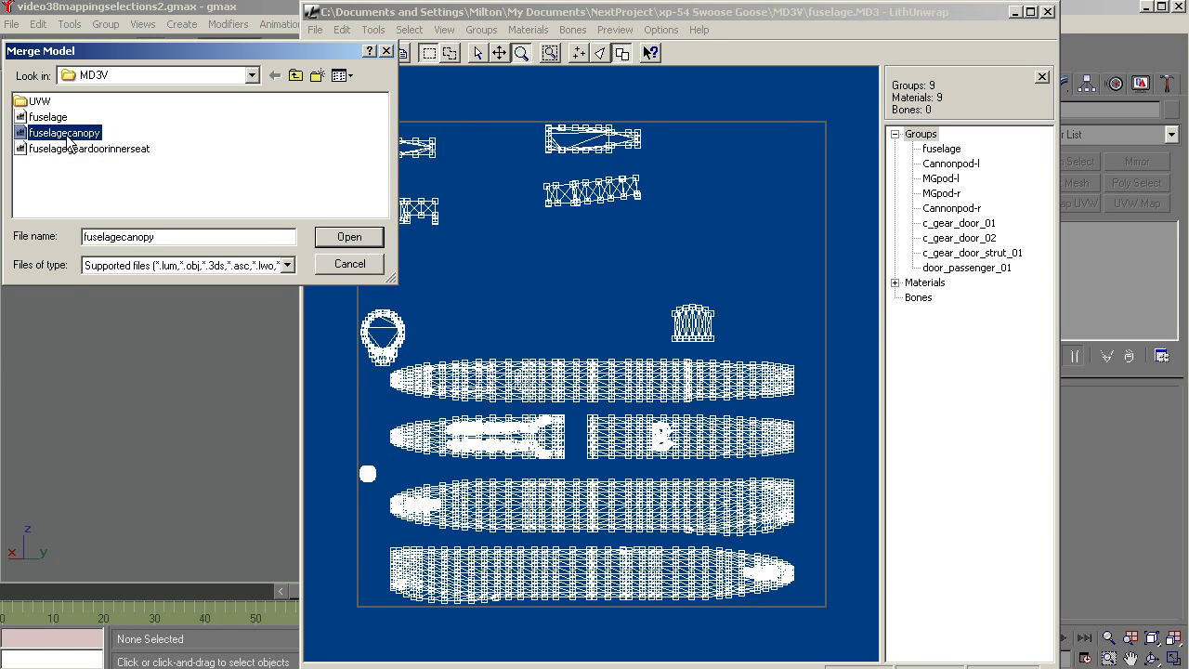
left_click(349, 236)
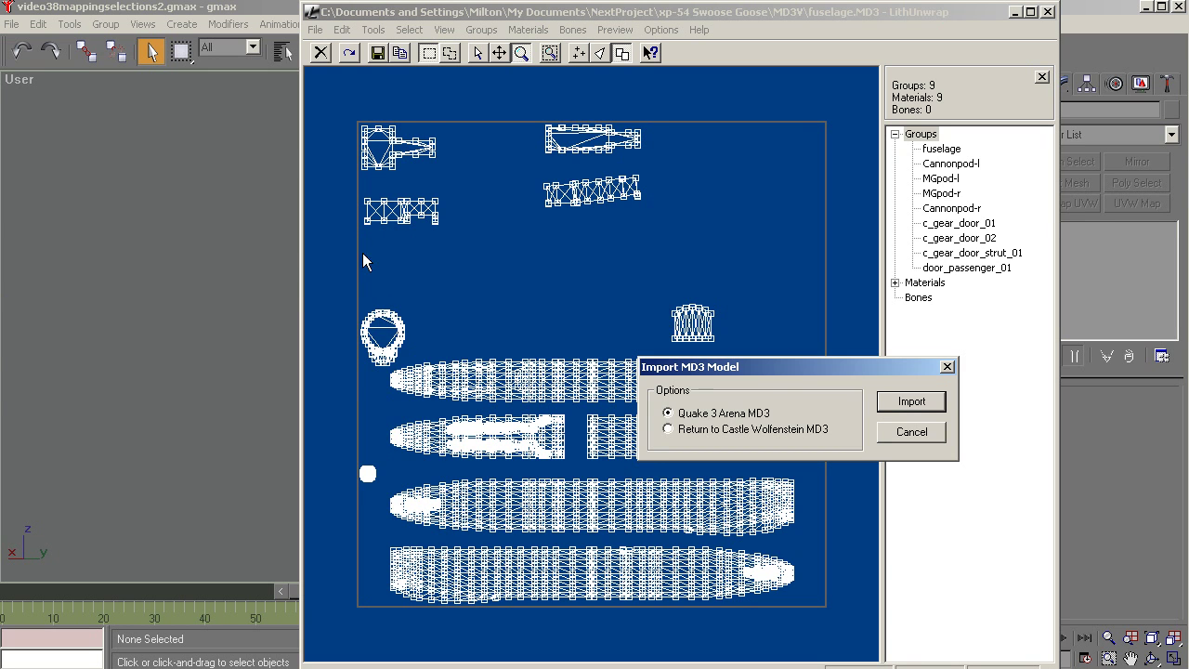
left_click(914, 405)
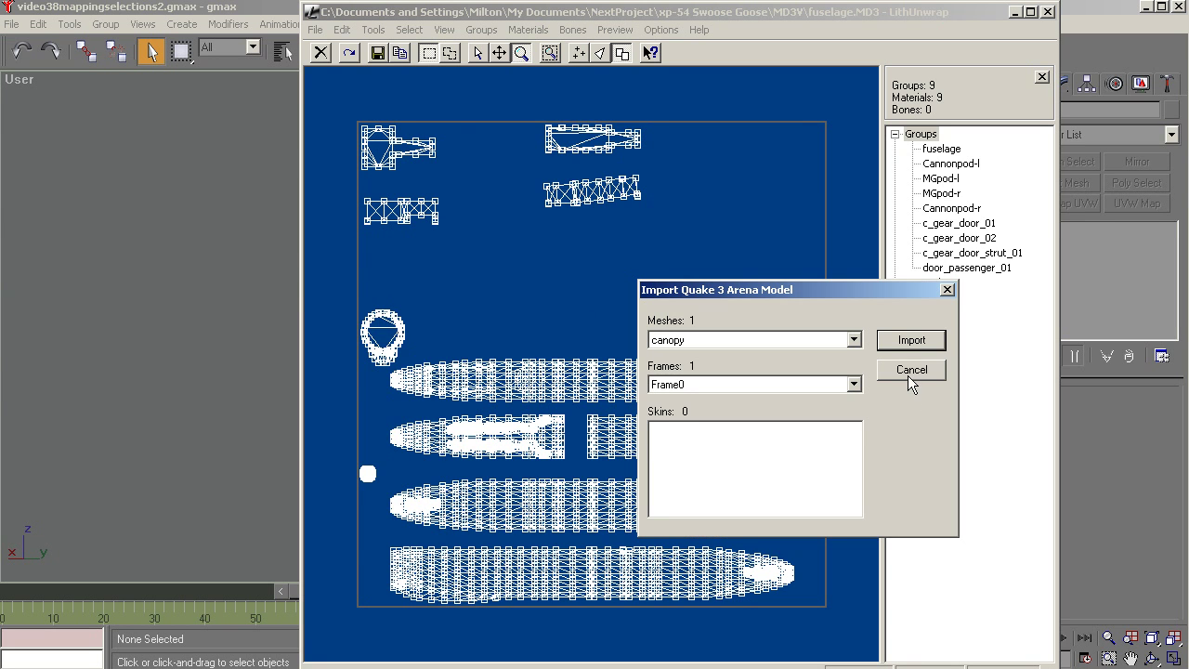
left_click(910, 341)
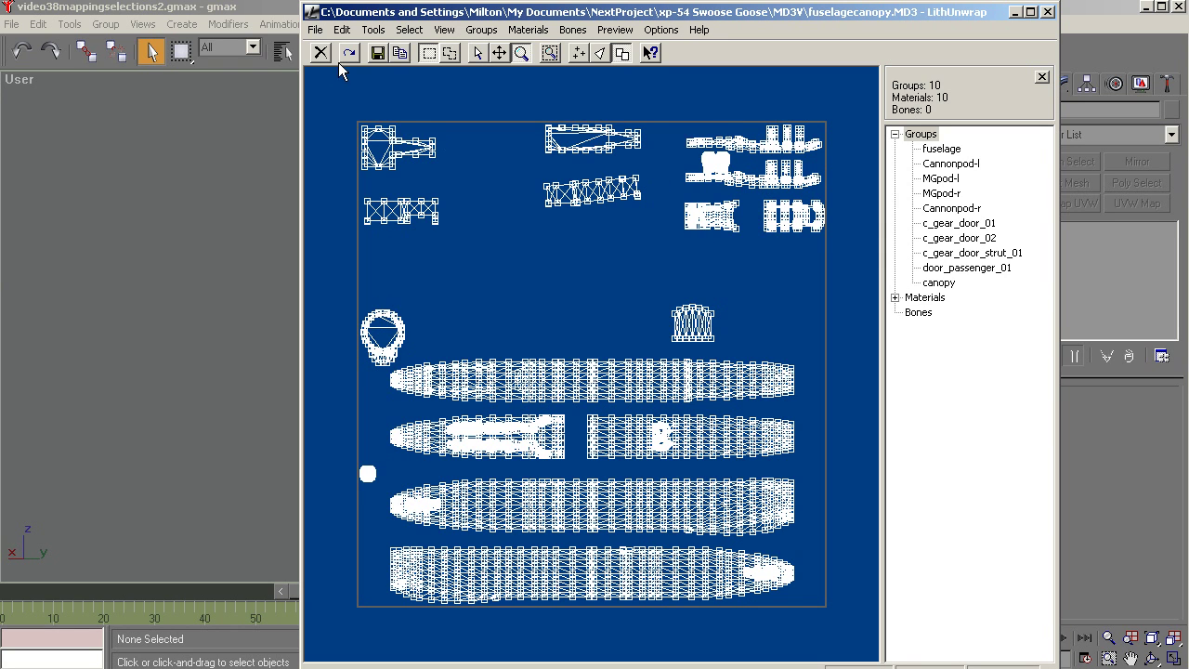
Save the UV map over fuselage_t in the UVW folder as a 2048 x 2048 bitmap with Color and outline and Fill
left_click(315, 30)
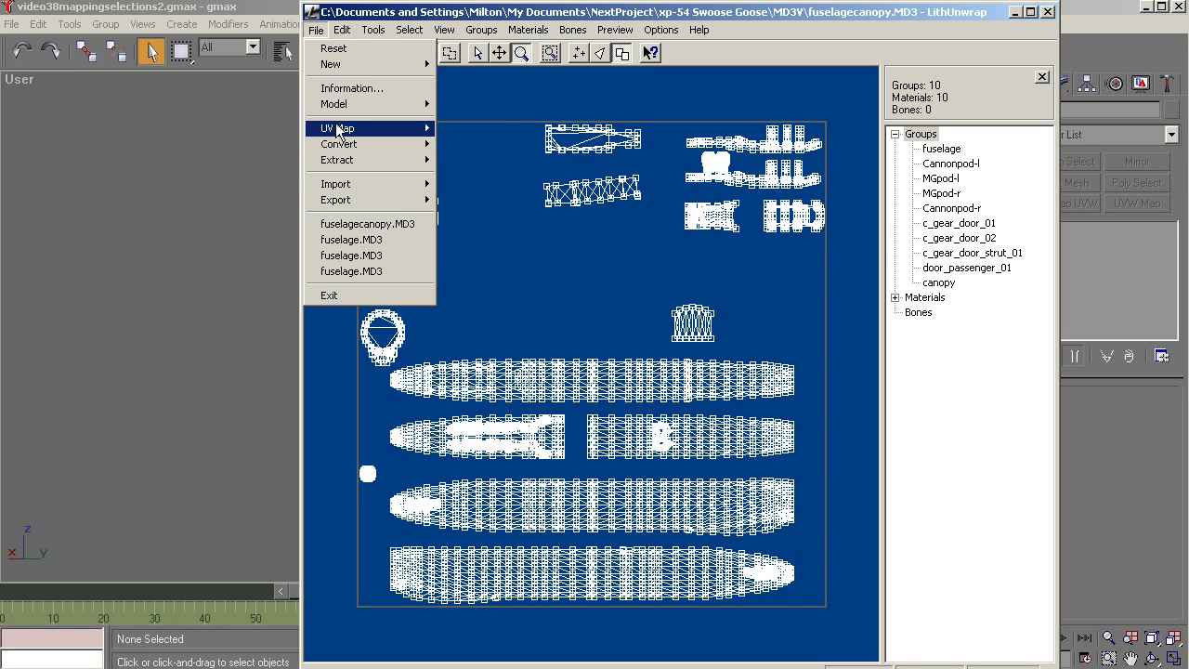
mouse_move(386, 130)
left_click(456, 130)
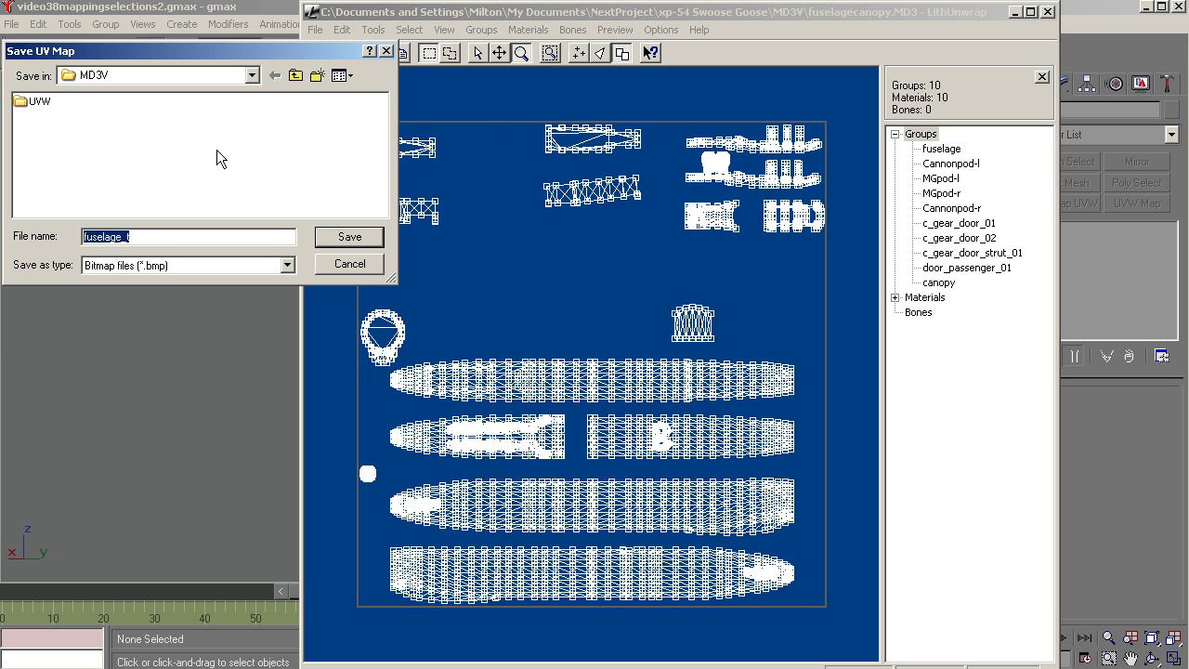
double_click(29, 102)
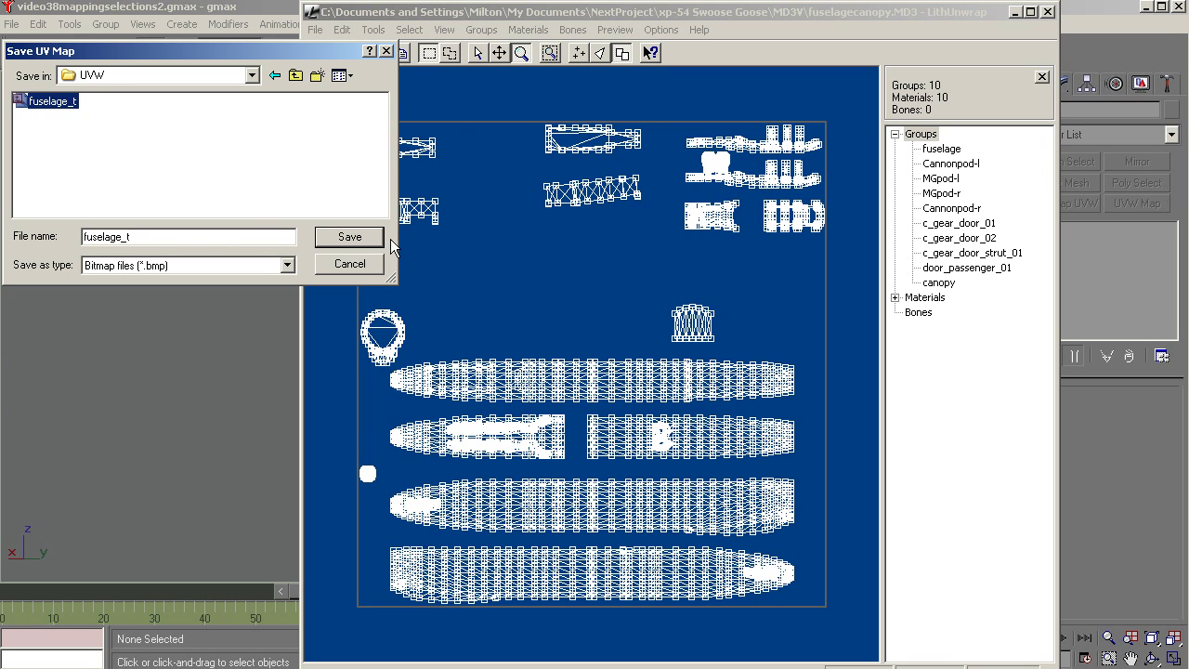
left_click(361, 244)
left_click(762, 447)
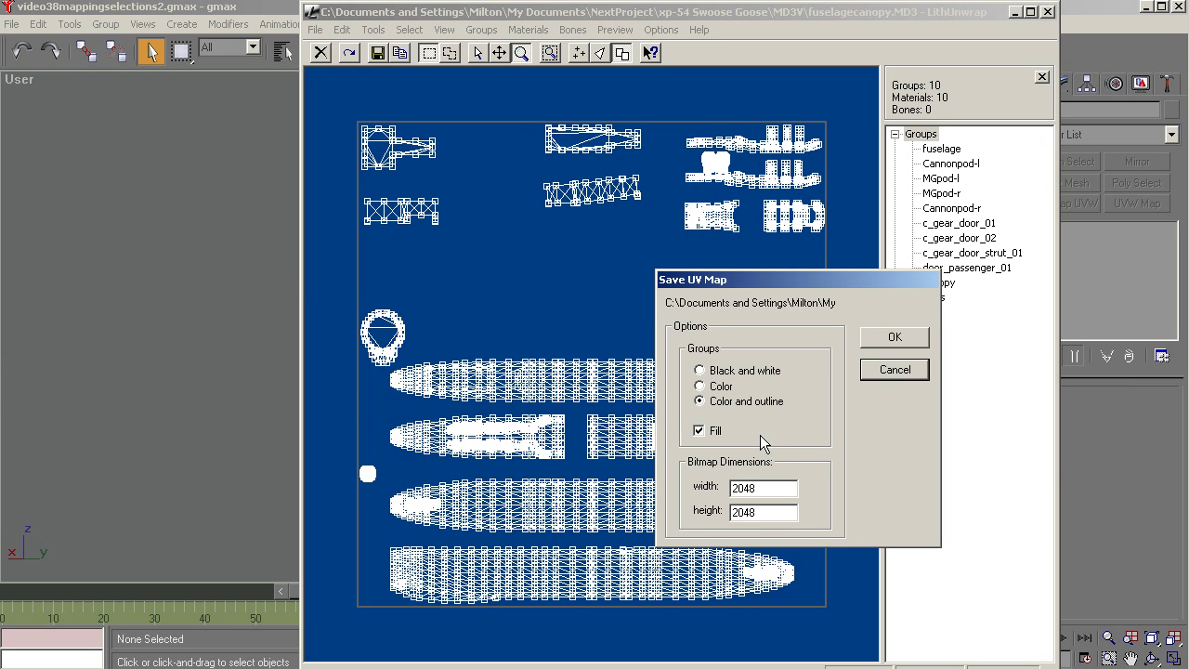
left_click(892, 337)
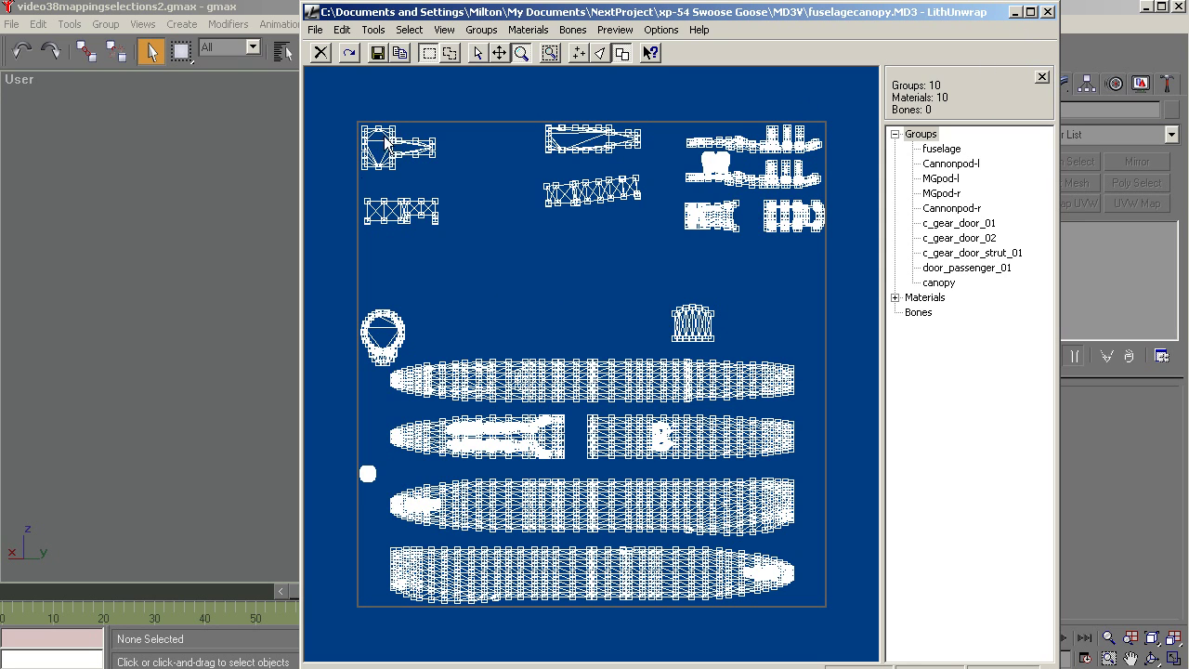
Return to gmax, set the animation to frame 0 and examine the textured fuselage from the nose side up close
left_click(1016, 12)
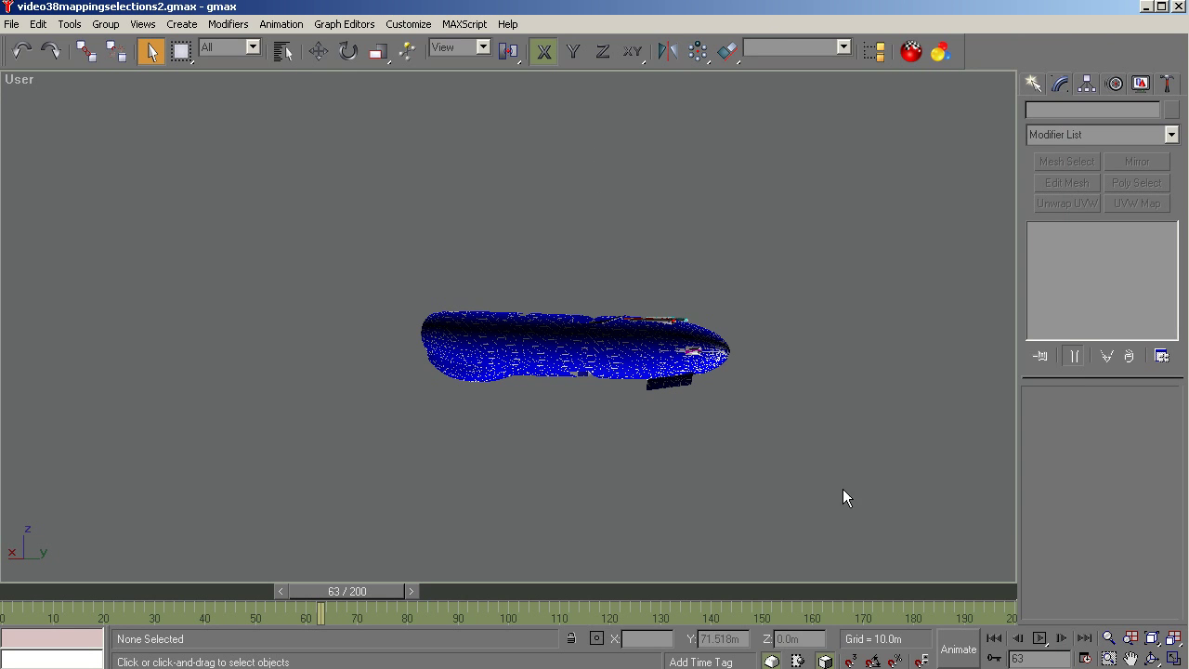
left_click(1151, 660)
left_click_drag(470, 345, 307, 353)
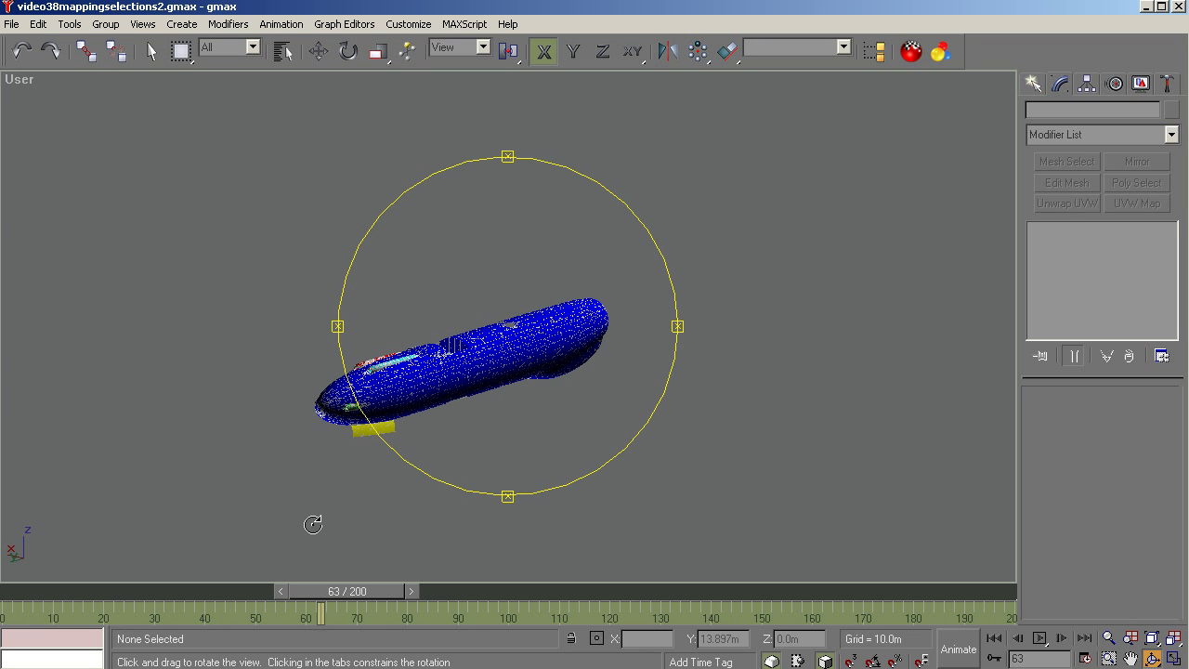
left_click_drag(363, 595, 72, 582)
key("ctrl+r")
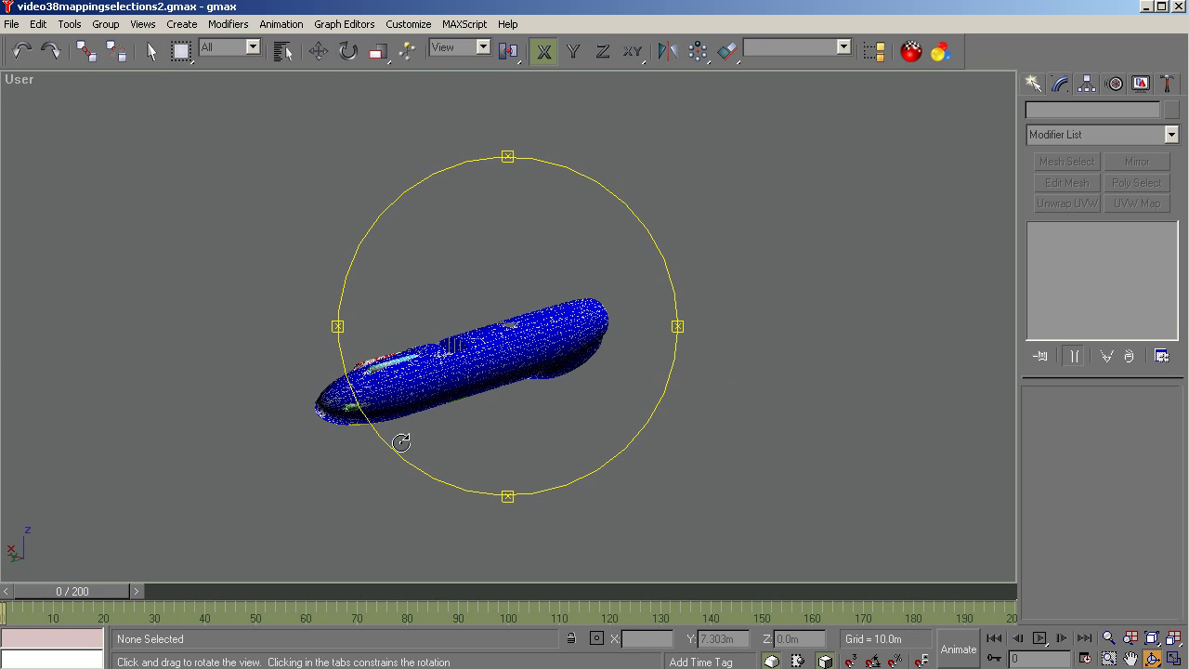
left_click_drag(402, 436, 458, 436)
scroll(453, 418, "up", 5)
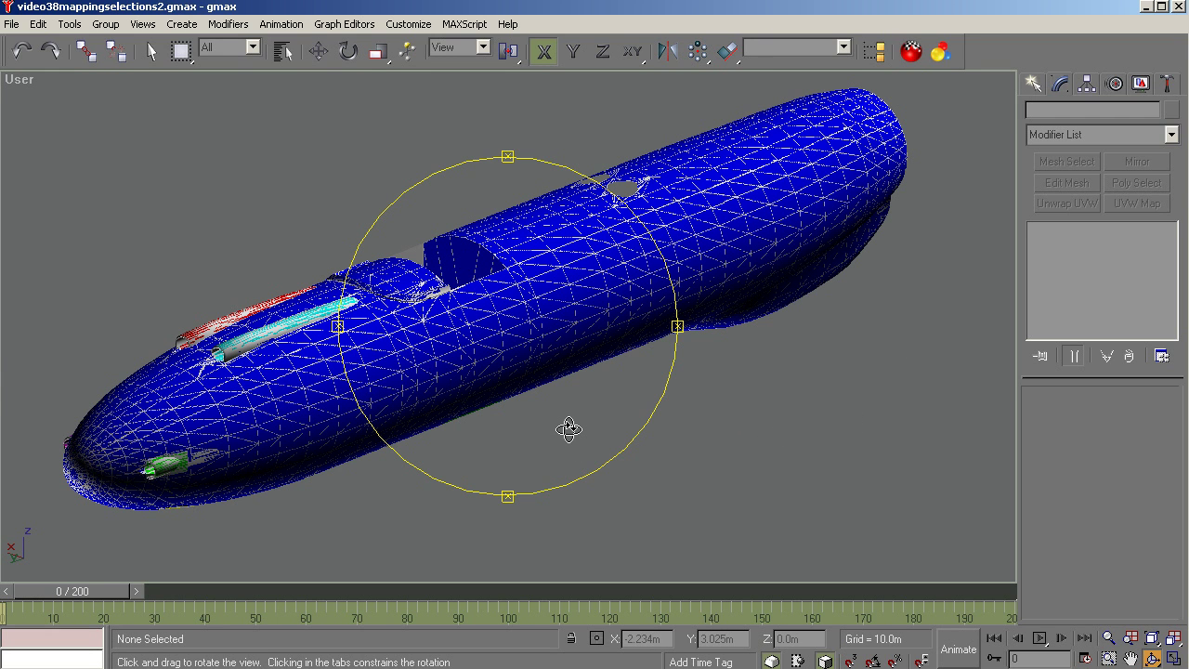
View the fuselage from the rear and unhide all the hidden aircraft parts
left_click_drag(576, 420, 697, 368)
left_click(1141, 84)
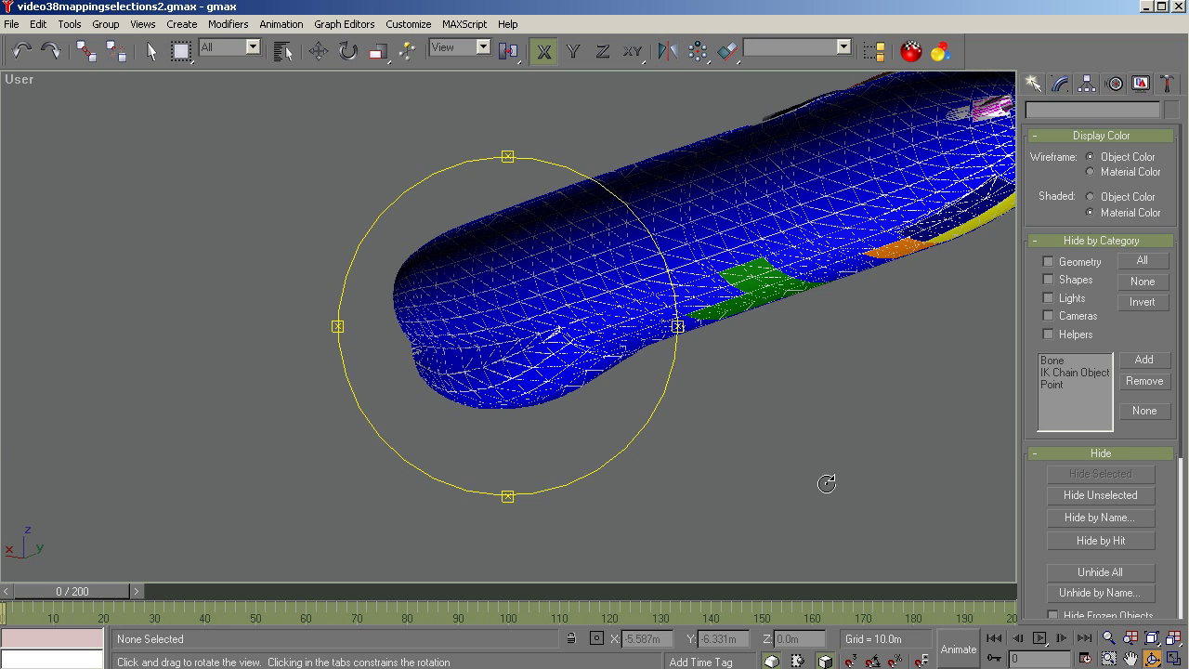
left_click(1105, 572)
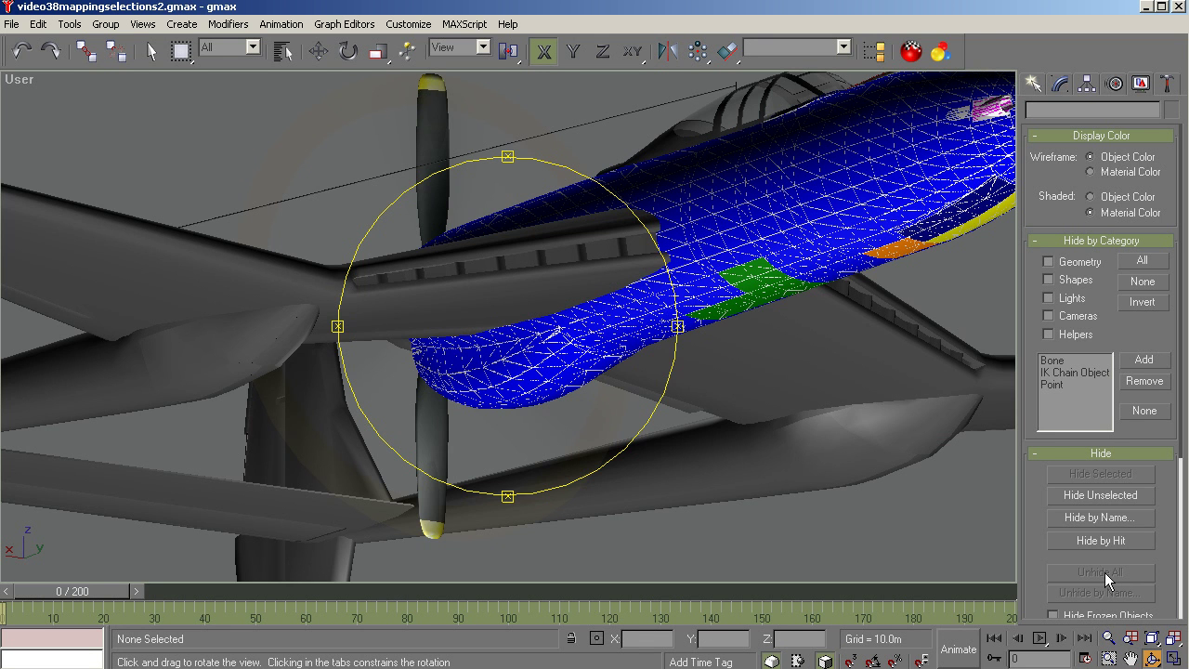
Examine the whole aircraft with the textured fuselage, canopy and twin booms from above and from the front side
left_click_drag(573, 353, 504, 402)
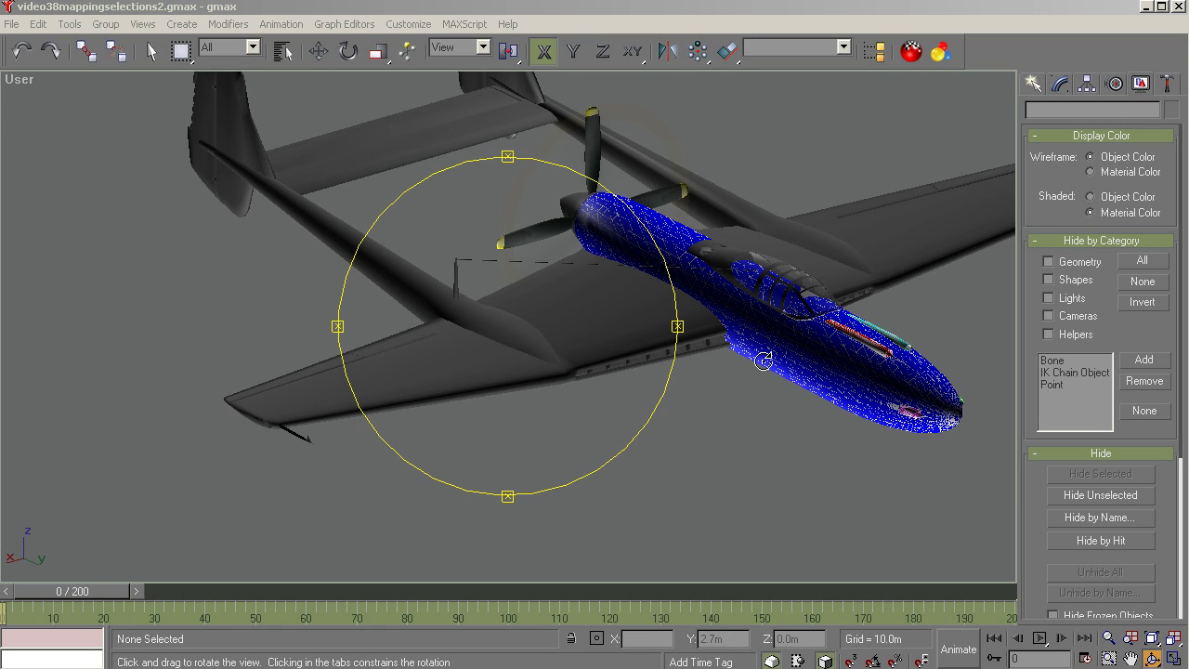
left_click_drag(613, 361, 337, 397)
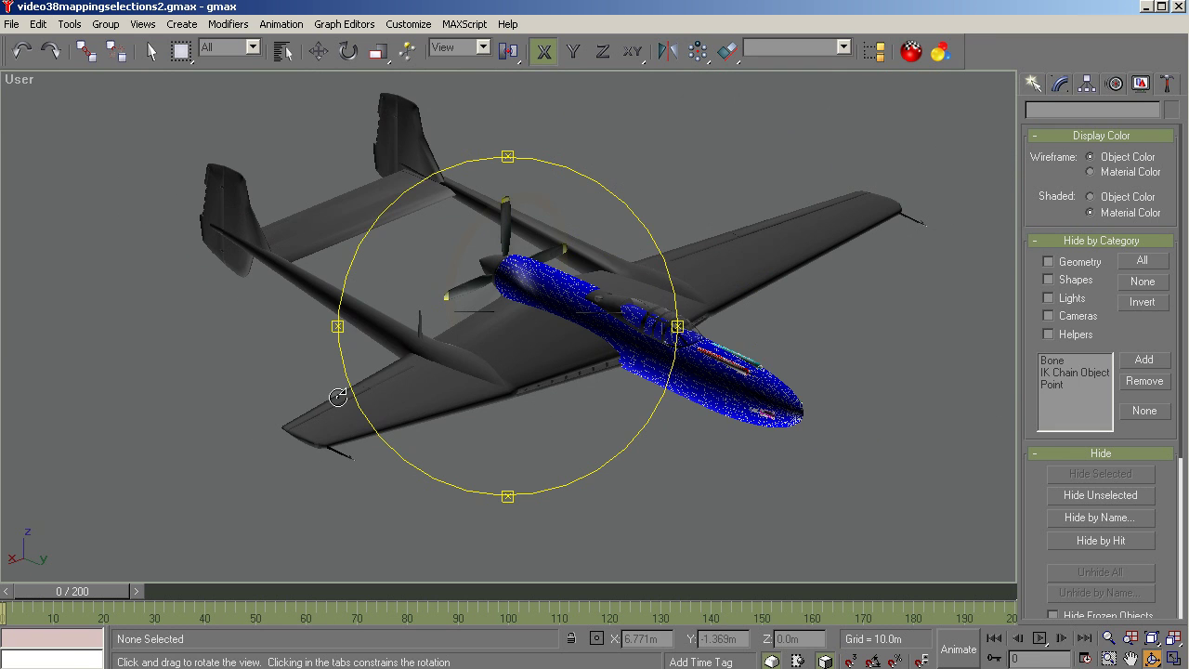
scroll(710, 312, "up", 3)
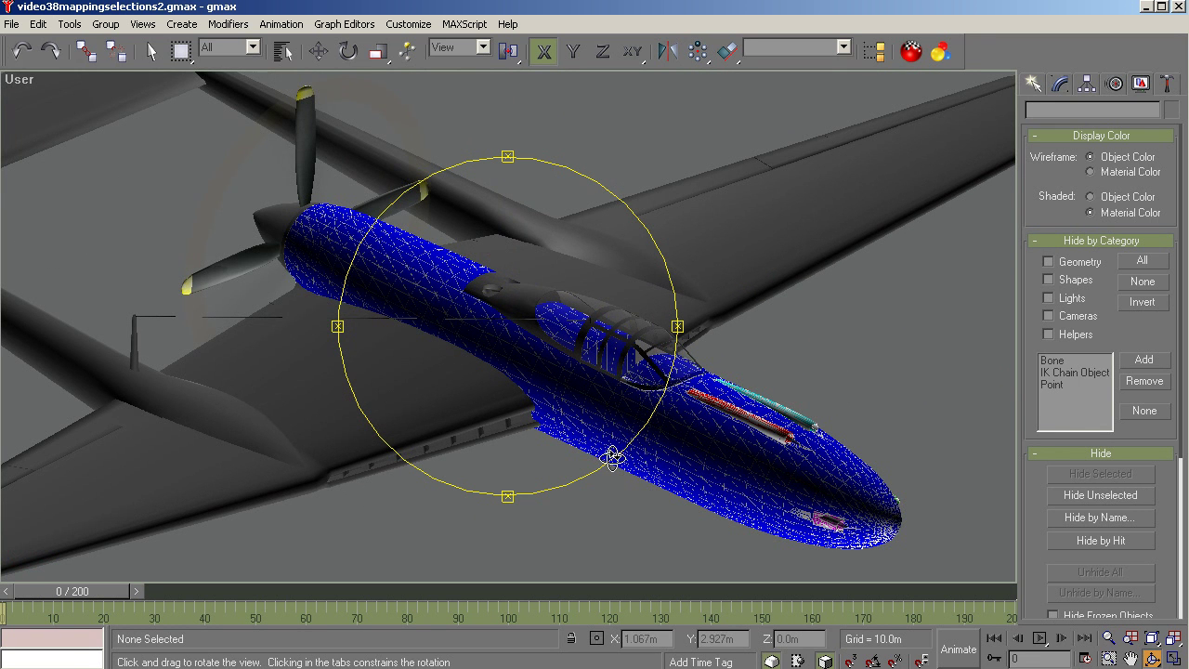
left_click_drag(612, 457, 600, 443)
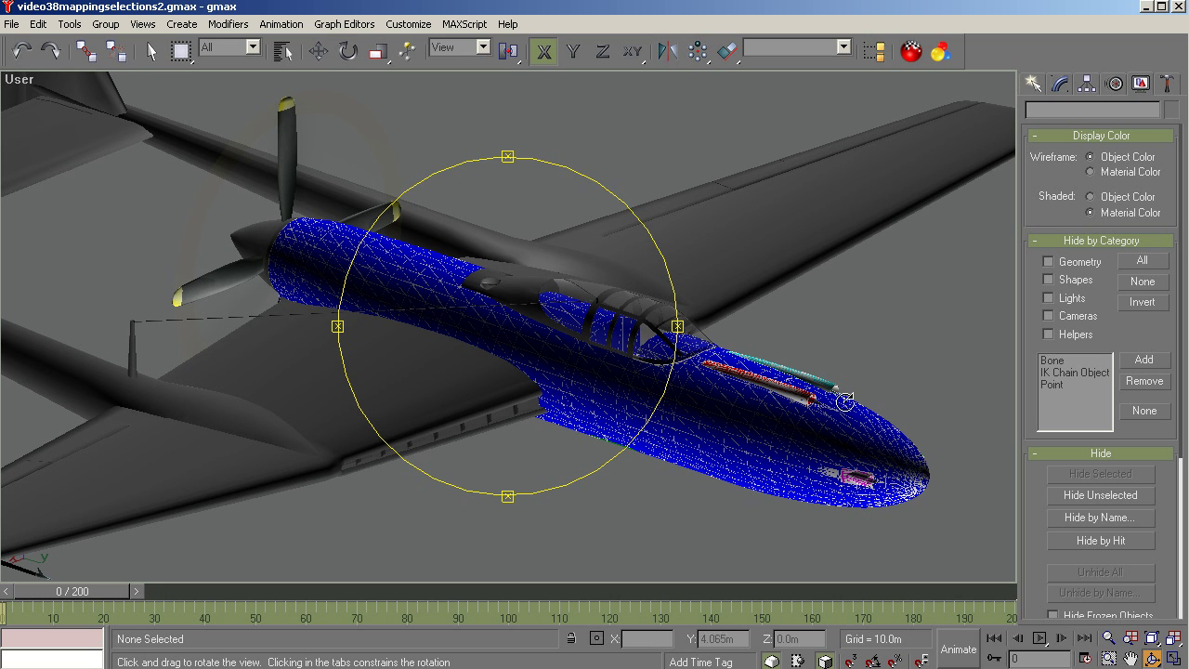
mouse_move(563, 396)
left_mouse_down()
mouse_move(571, 403)
mouse_move(561, 393)
left_mouse_up()
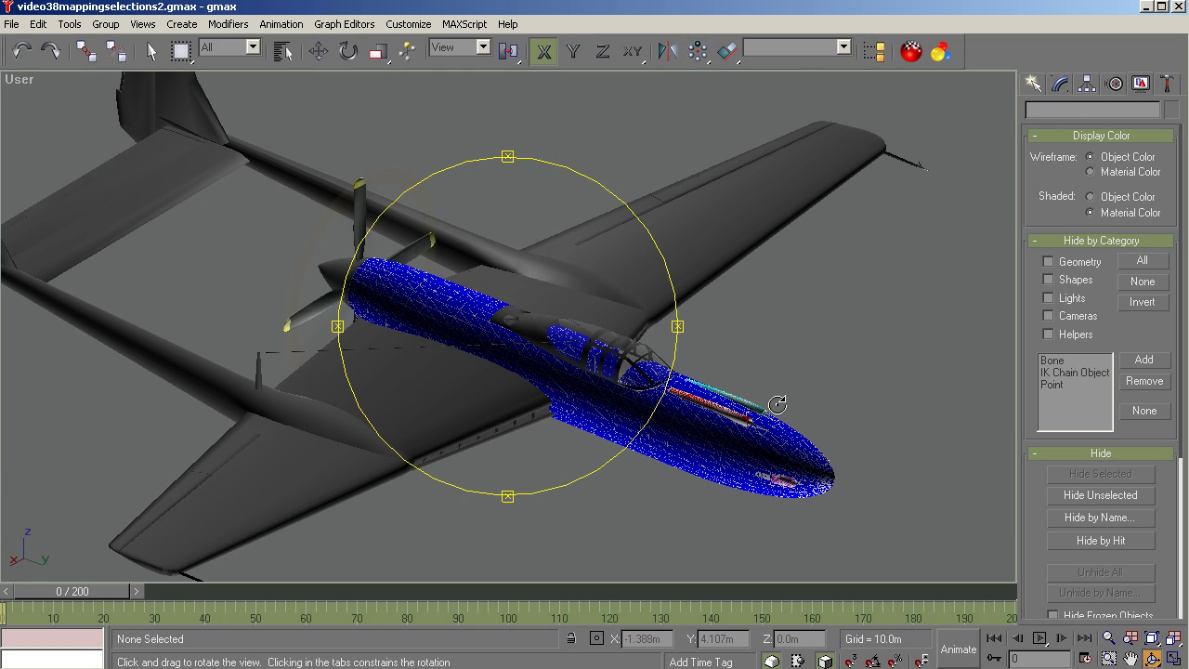
left_click_drag(610, 374, 589, 356)
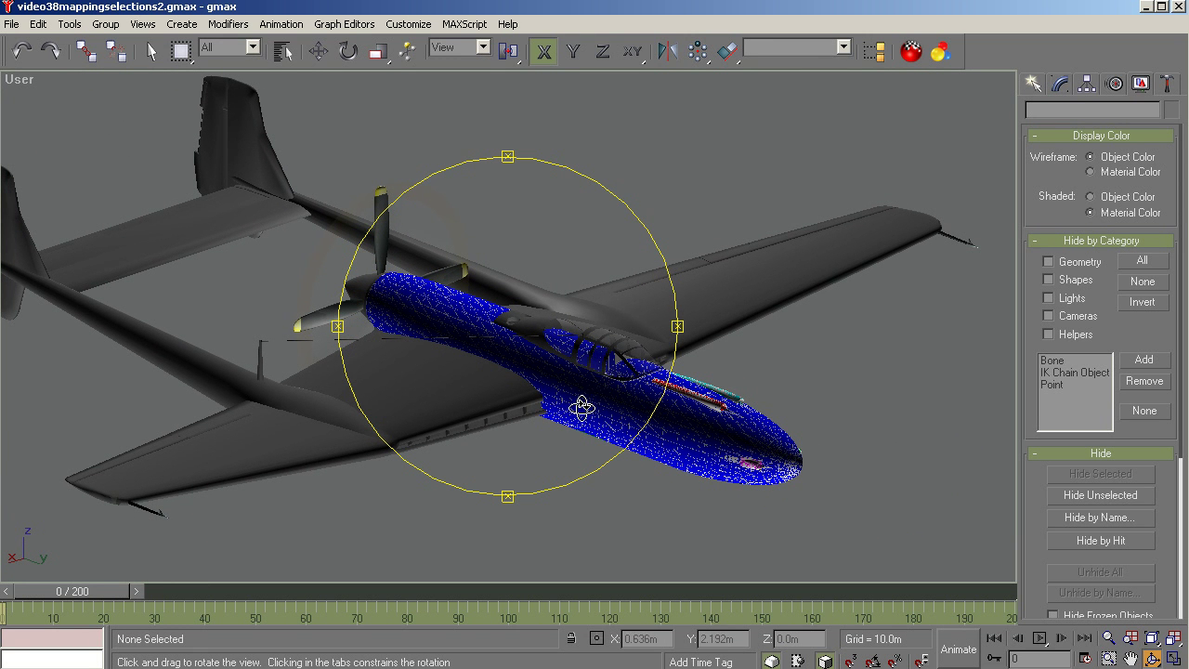
mouse_move(585, 409)
left_mouse_down()
mouse_move(602, 406)
mouse_move(598, 421)
left_mouse_up()
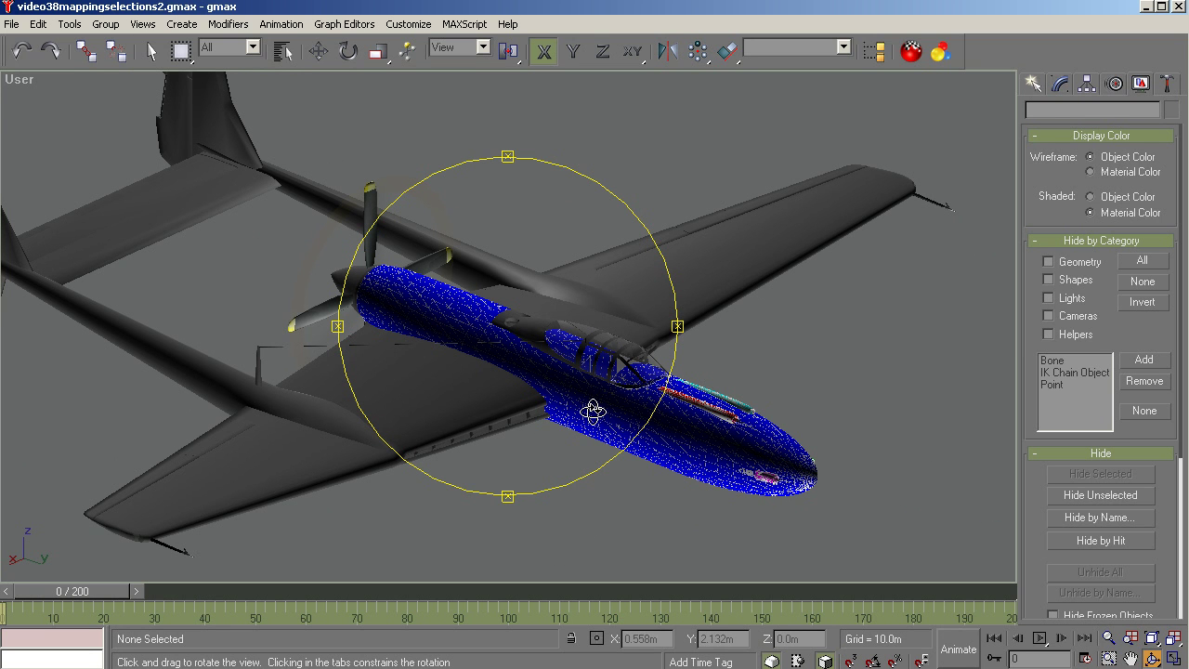
mouse_move(593, 411)
left_mouse_down()
mouse_move(604, 393)
mouse_move(591, 392)
left_mouse_up()
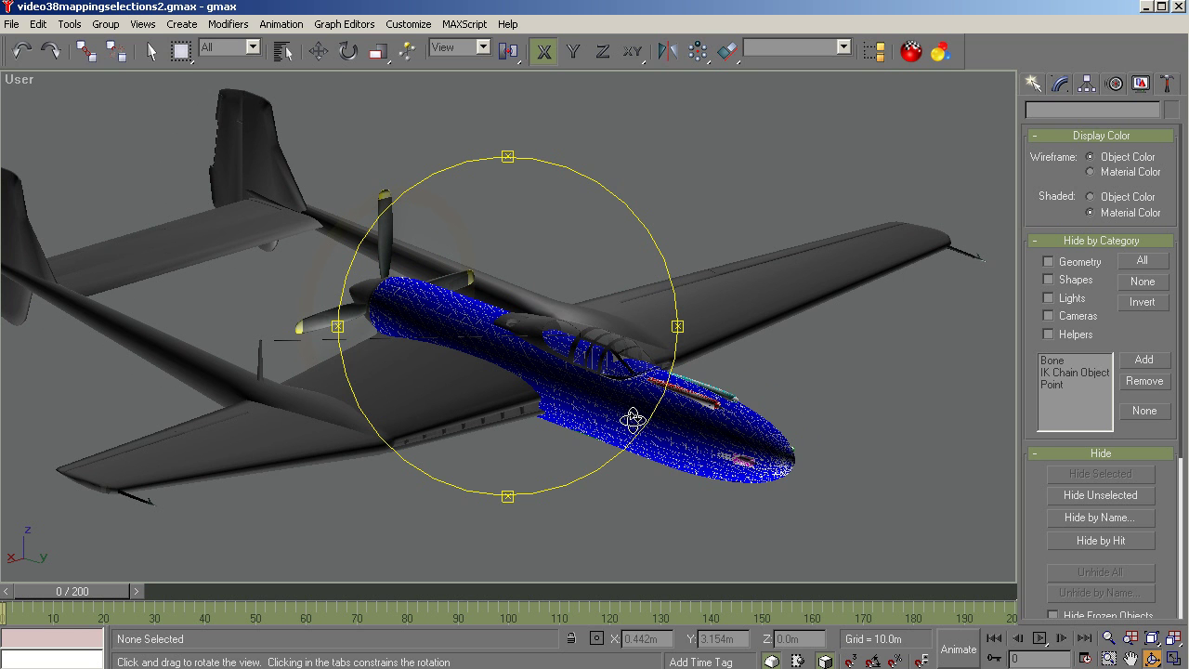
mouse_move(591, 426)
left_mouse_down()
mouse_move(605, 419)
mouse_move(586, 426)
left_mouse_up()
right_click(616, 506)
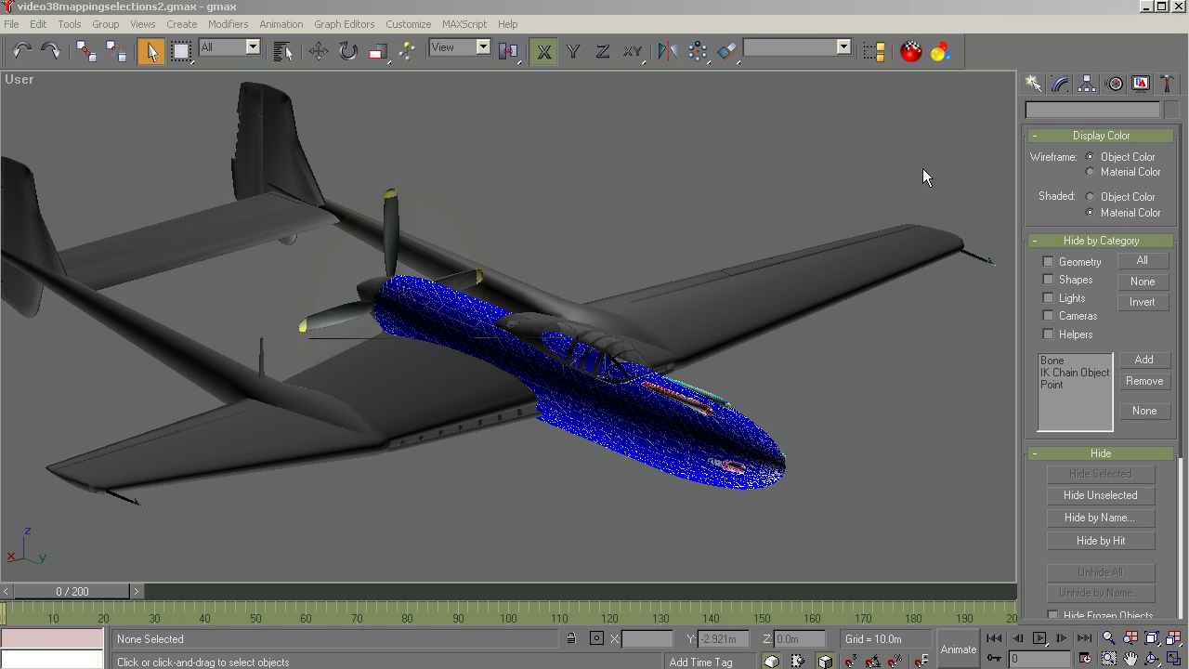
Select all the fuselage objects with the named selection set mapfuselage
left_click(844, 46)
left_click(844, 47)
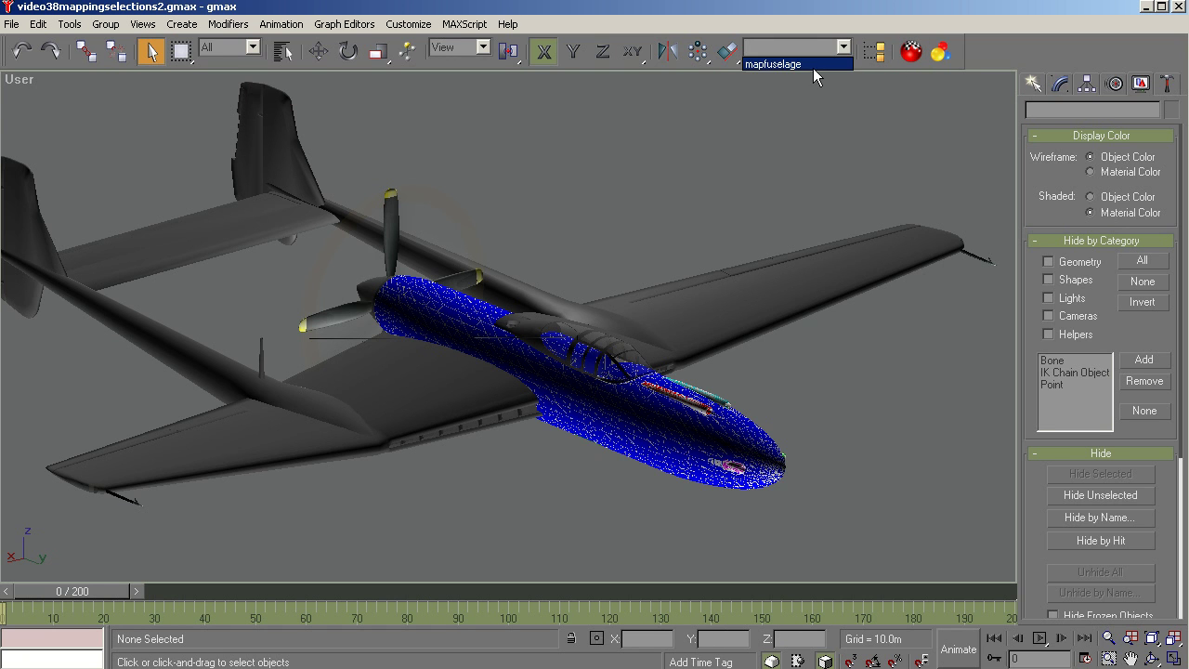
left_click(799, 63)
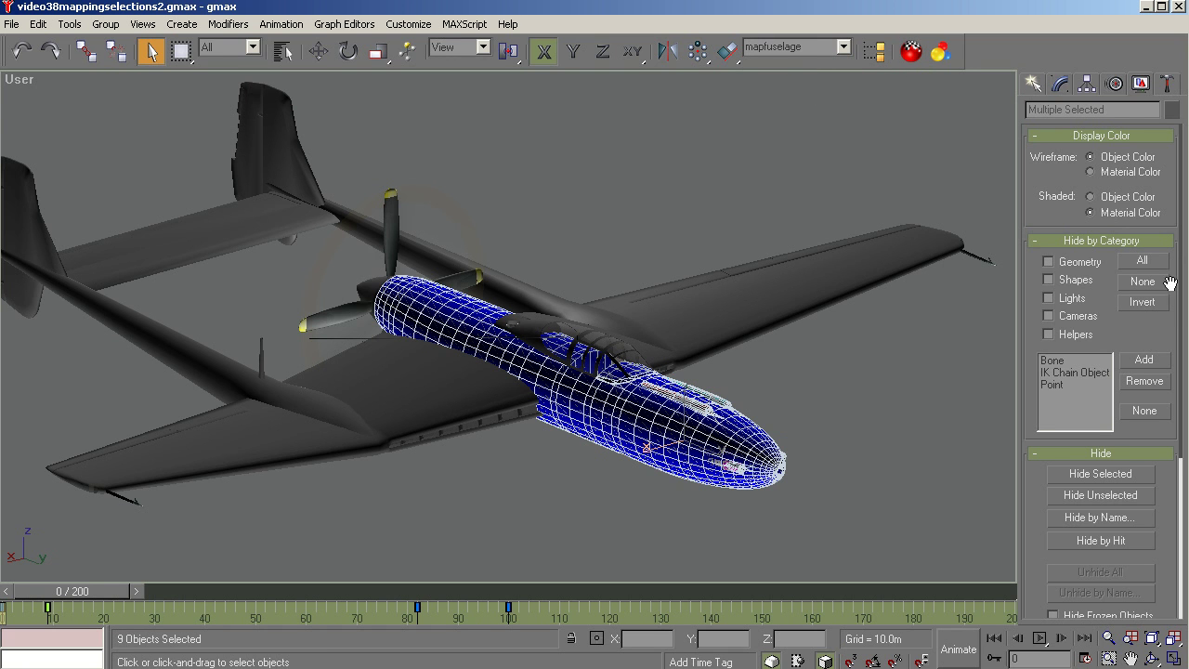